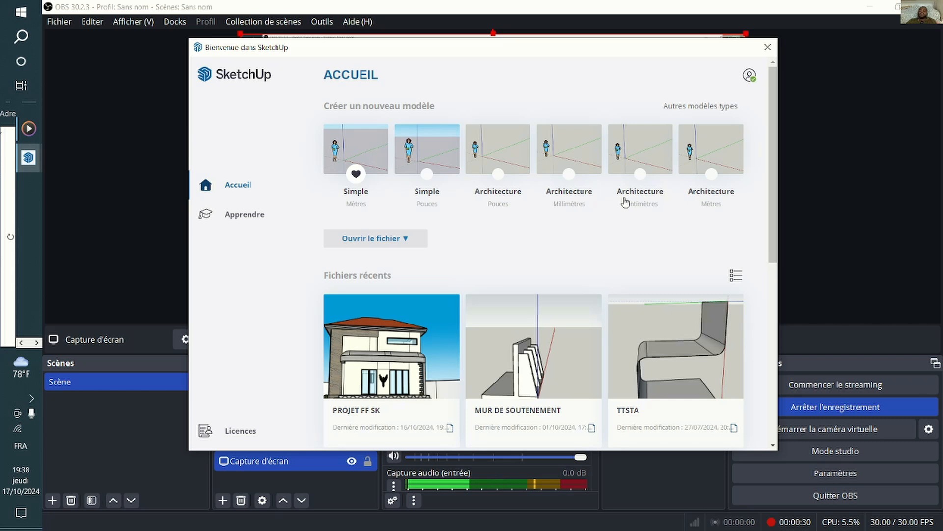
Create a new model from the Architecture template in centimetres.
click(631, 160)
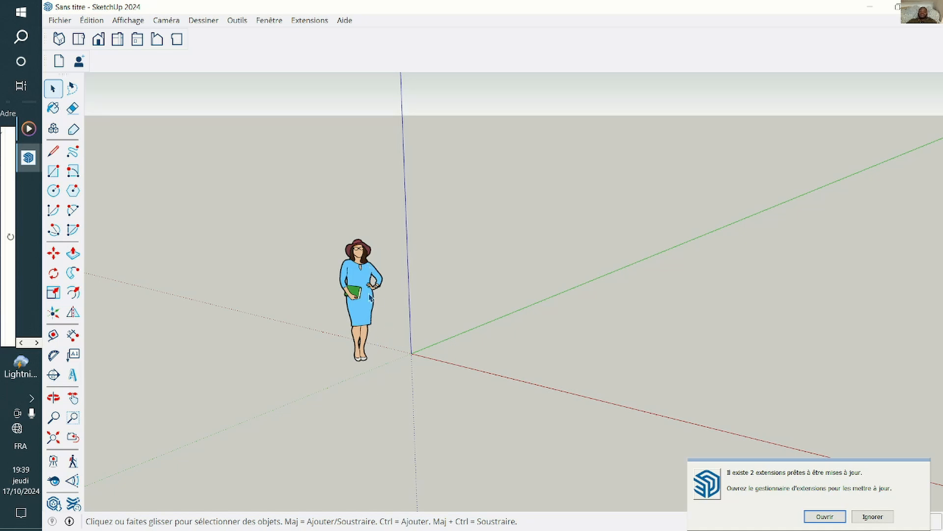
scroll(371, 298, up, 3)
scroll(373, 306, up, 1)
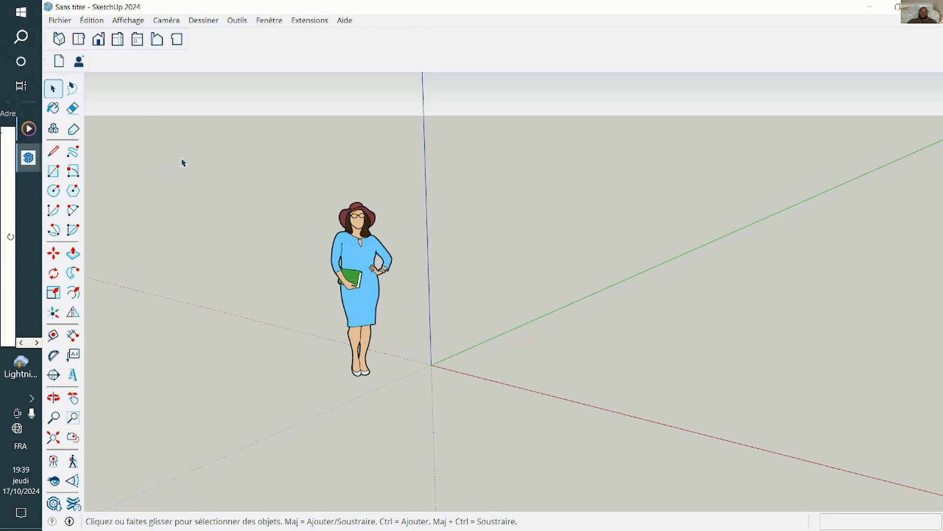
Check the model's length, area and volume units and their display precision in the model info.
click(129, 20)
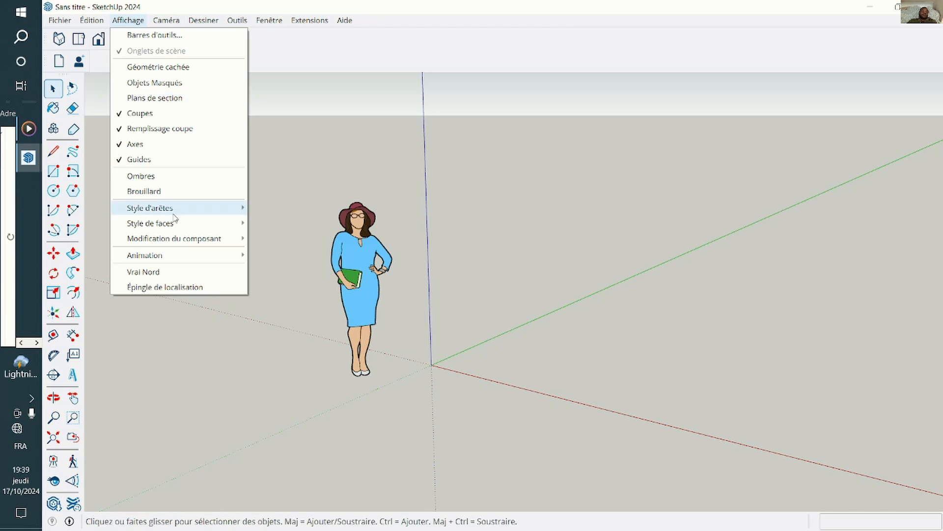
mouse_move(173, 259)
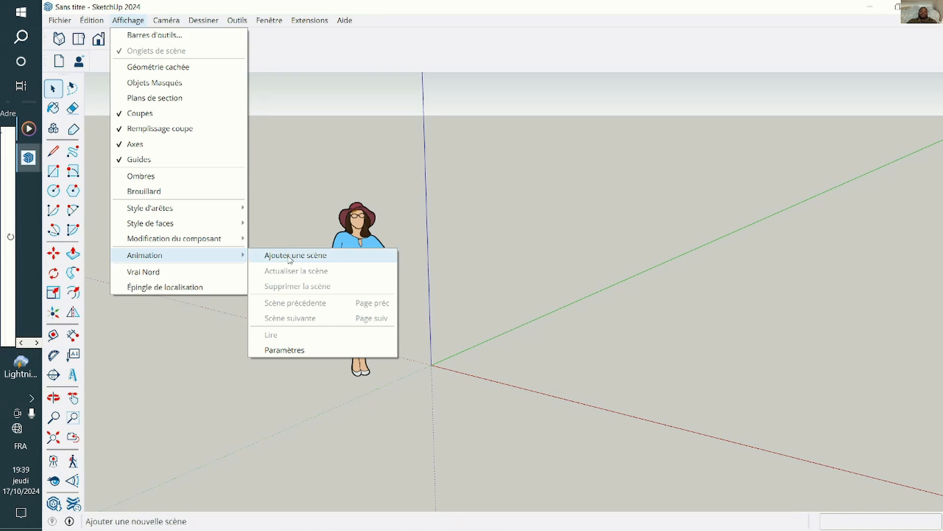
click(285, 350)
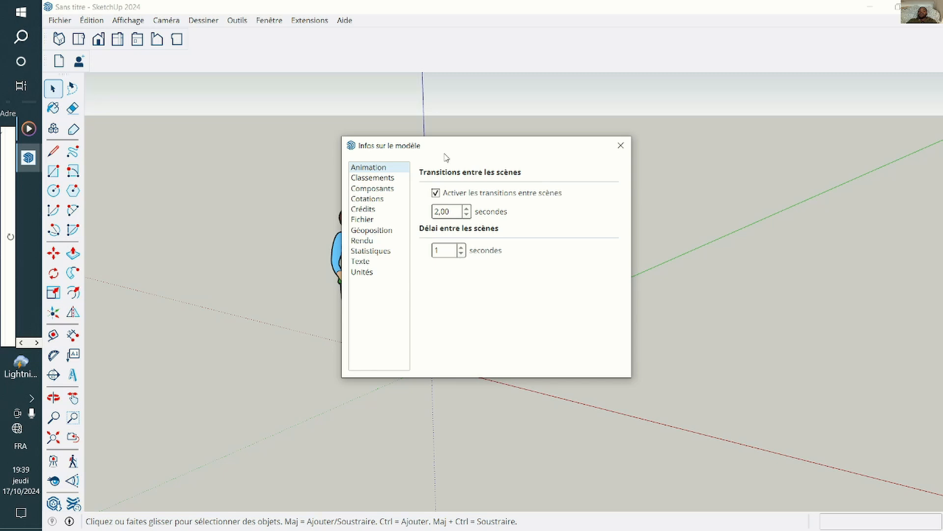
drag(444, 157, 386, 164)
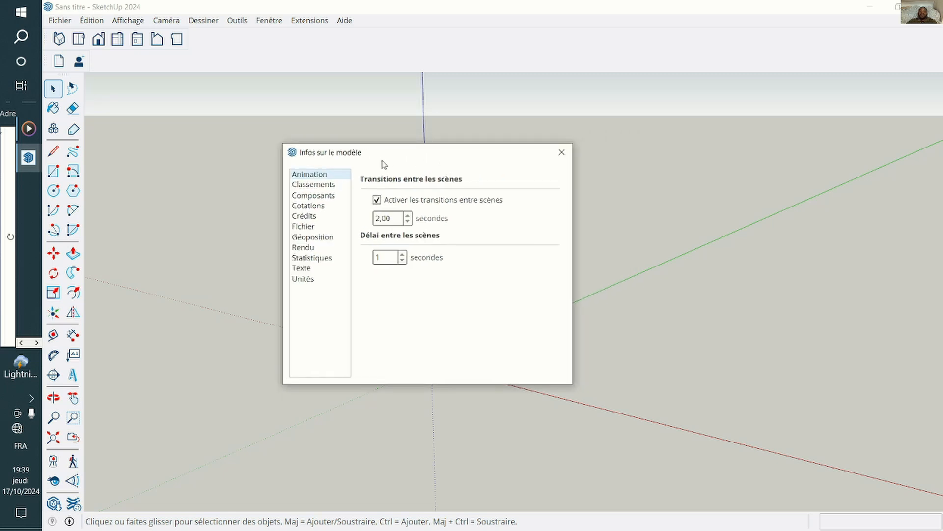
click(303, 278)
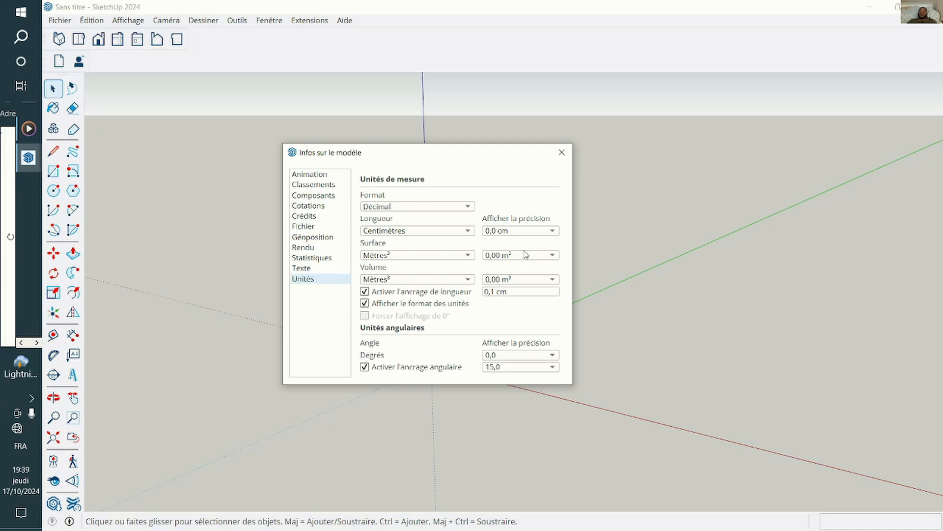
click(561, 152)
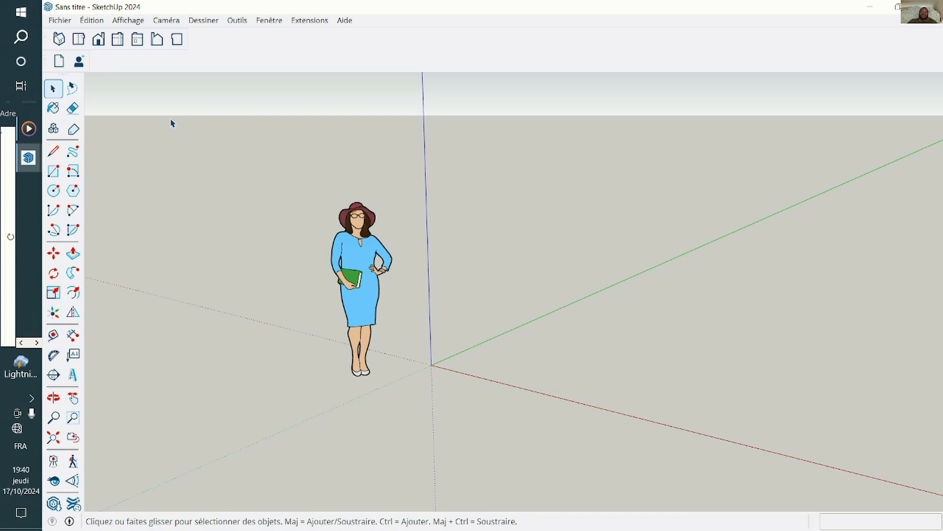
Hide the Grand jeu d'outils toolbar and display it again.
right_click(402, 32)
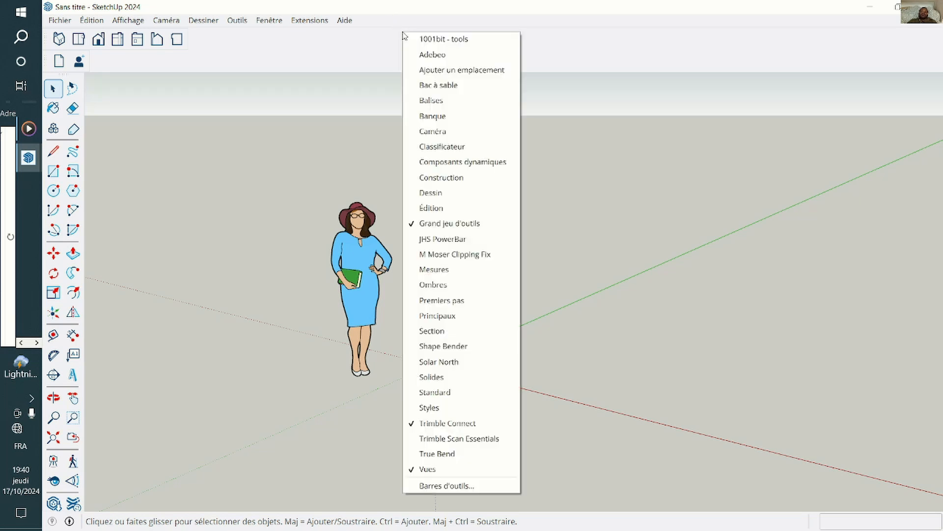
click(413, 225)
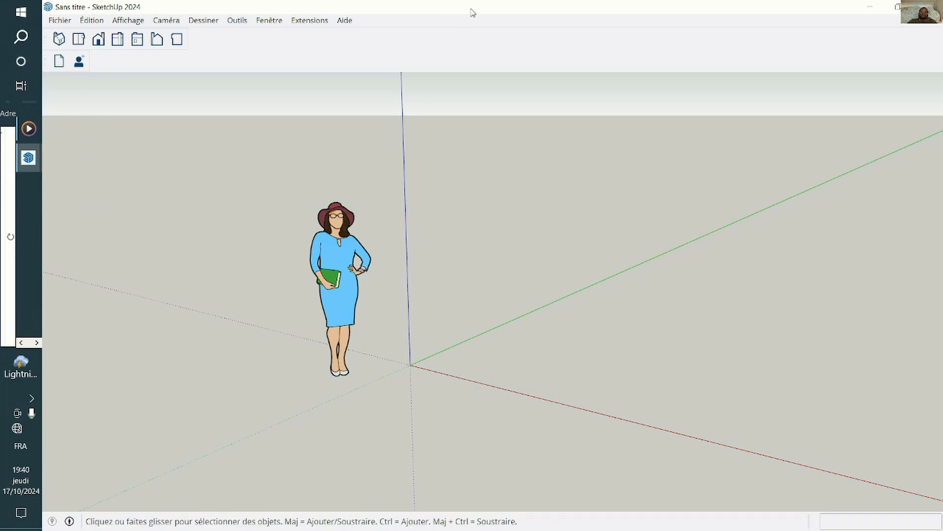
right_click(437, 56)
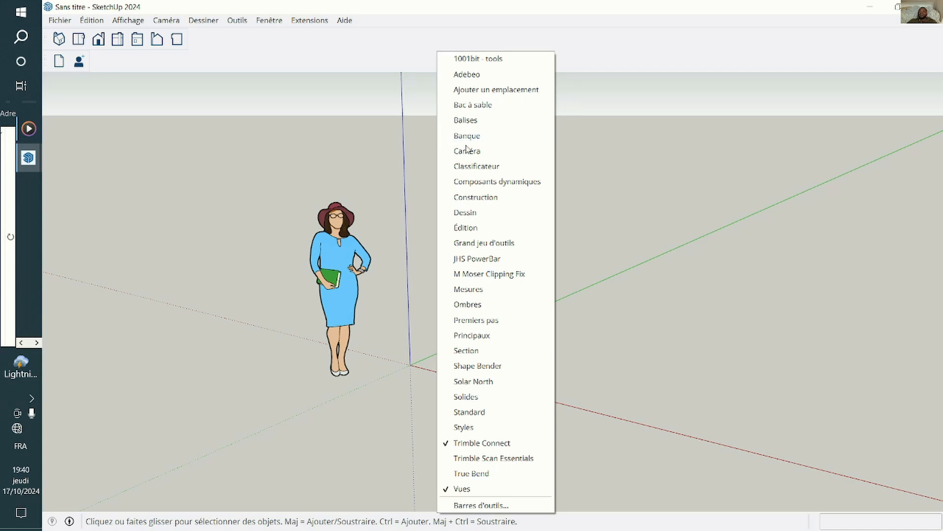
click(457, 243)
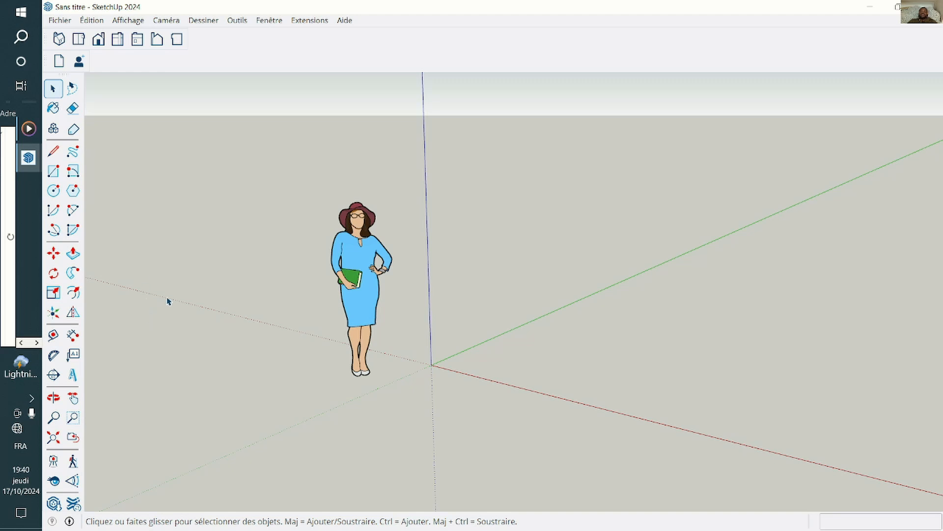
Hide the Vues toolbar and display it again.
right_click(454, 55)
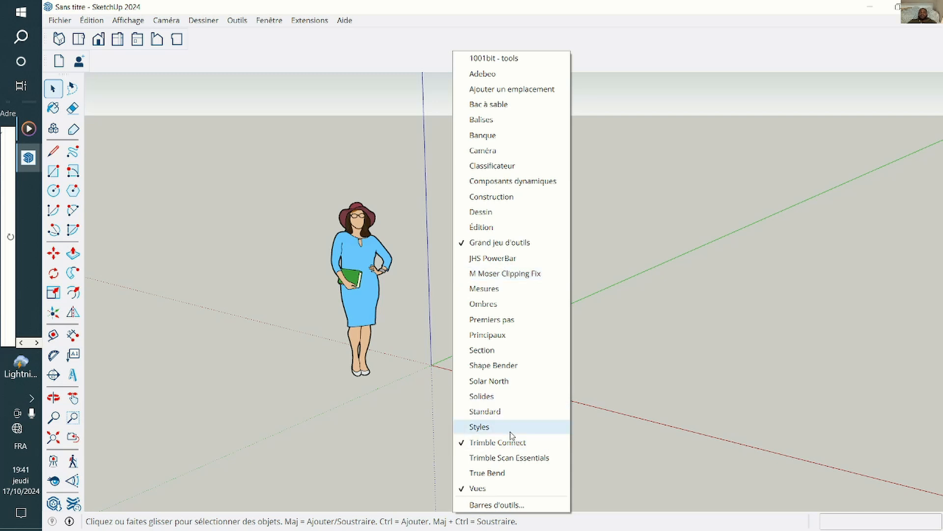
click(463, 491)
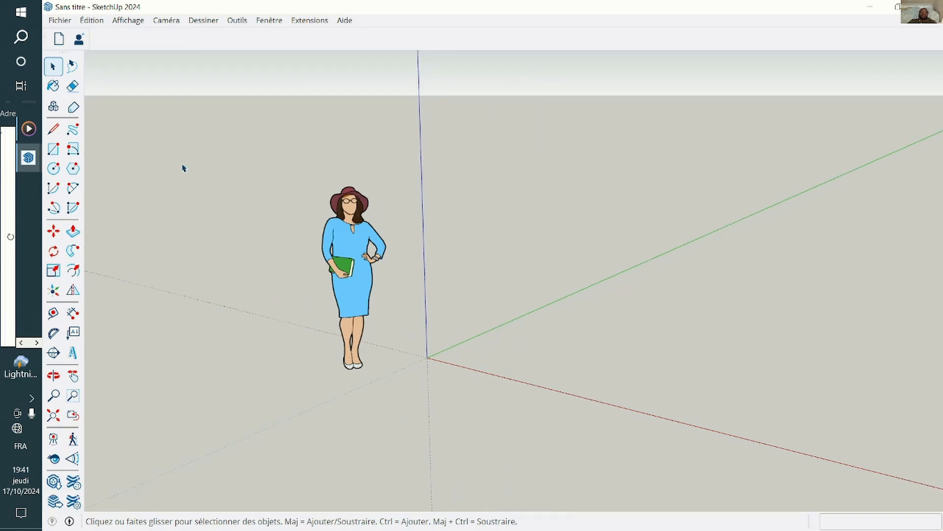
right_click(461, 37)
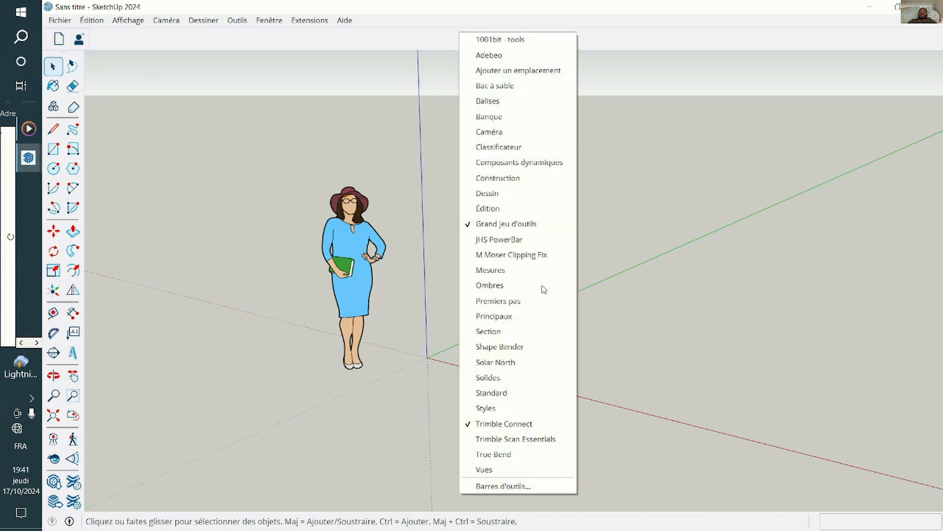
click(475, 470)
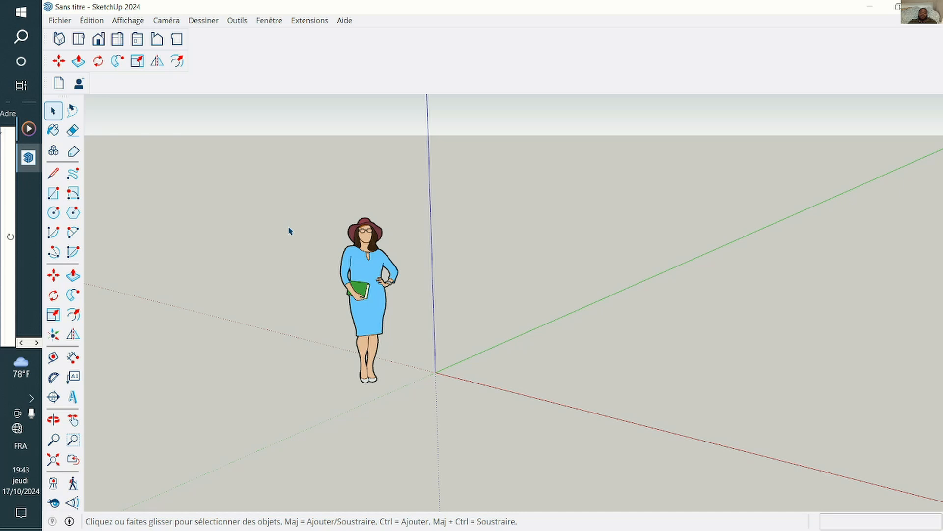
Activate the Push/Pull, Line, Tape Measure, Pan and Rectangle tools one after another without drawing anything.
key(p)
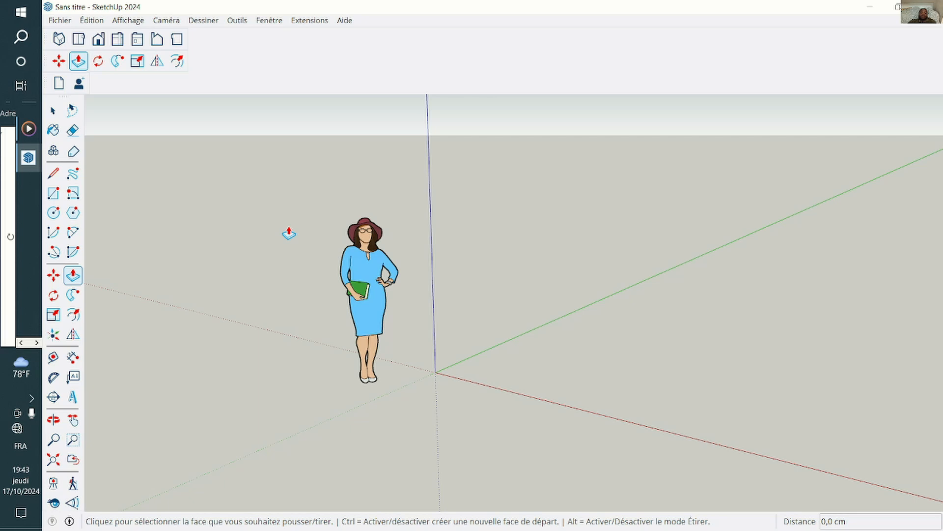
key(l)
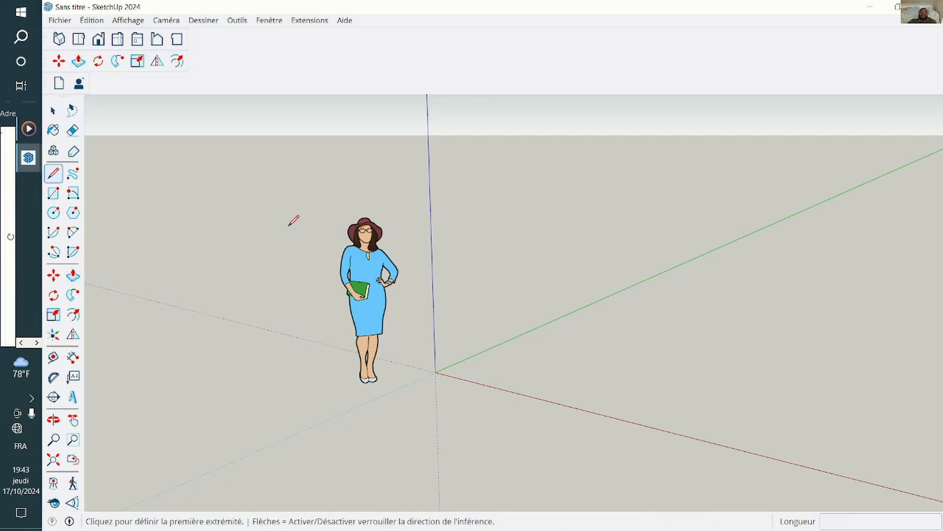
key(t)
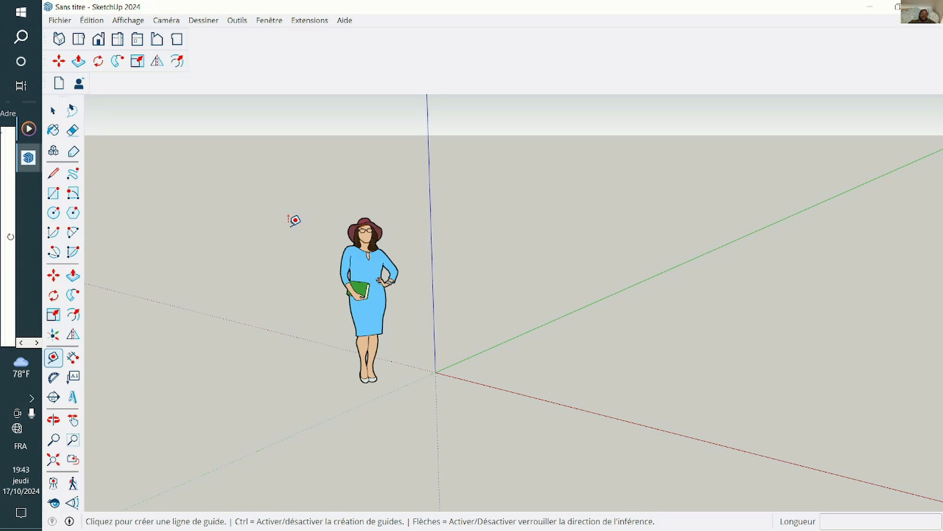
key(h)
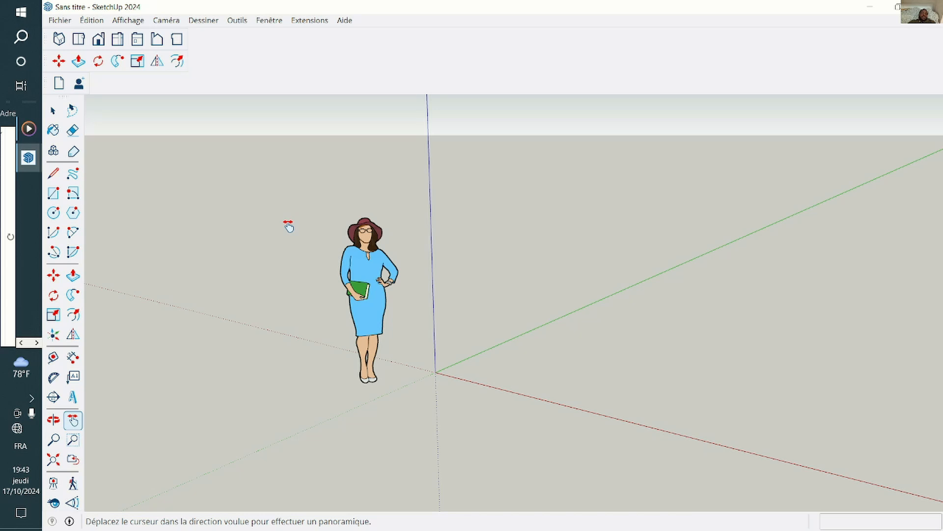
key(e)
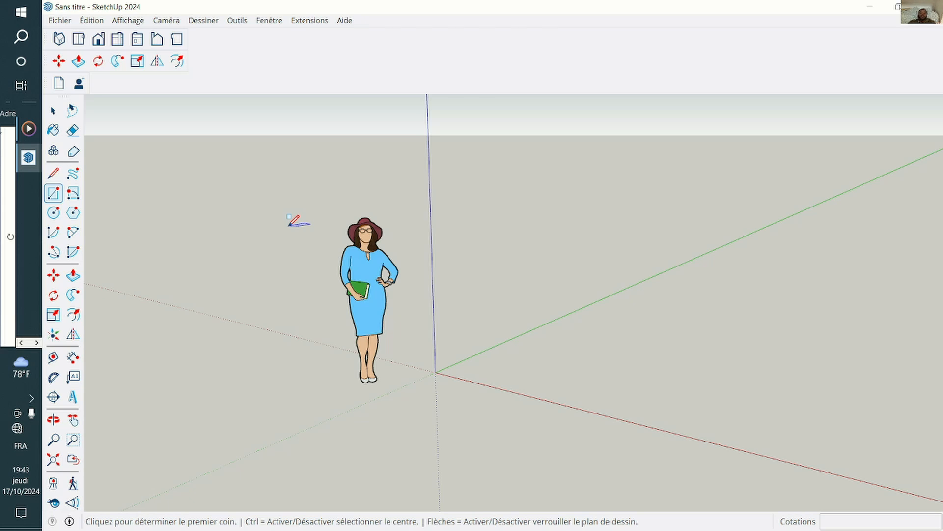
Orbit, pan and zoom around the scale figure to examine it and the model axes.
key(o)
drag(289, 225, 456, 241)
scroll(467, 236, up, 3)
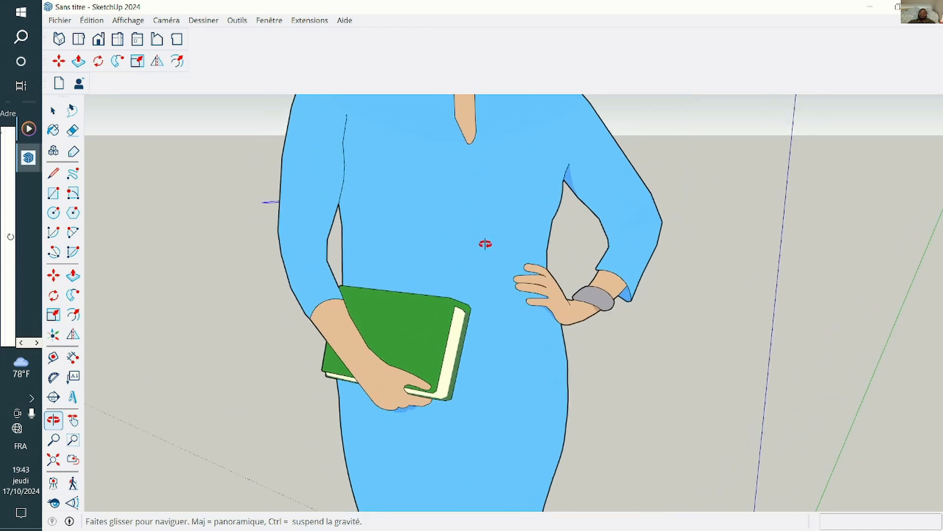
scroll(484, 243, down, 6)
scroll(492, 283, up, 2)
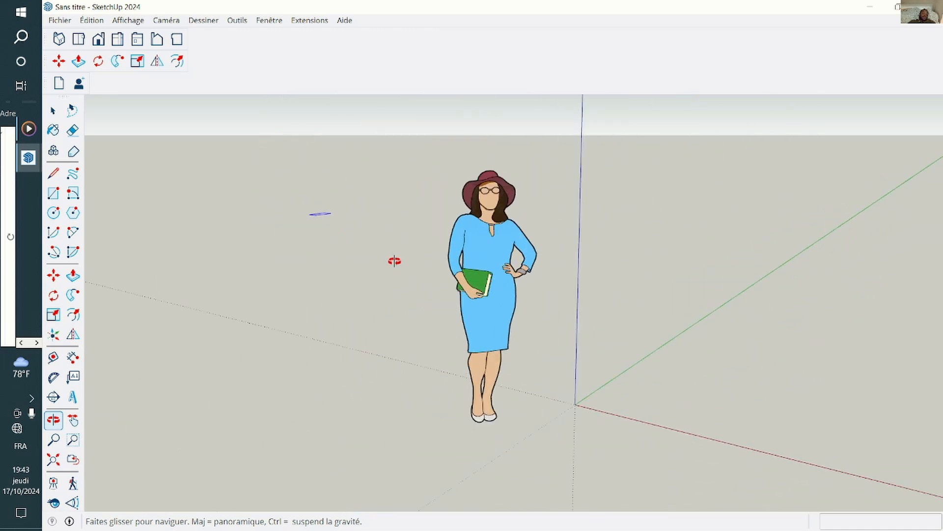
scroll(395, 261, down, 1)
scroll(448, 293, up, 2)
scroll(449, 293, down, 1)
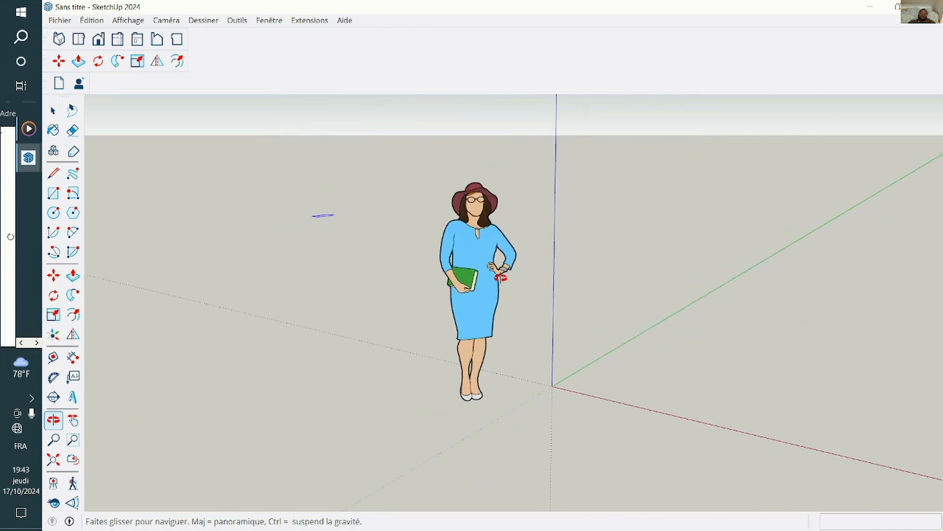
scroll(501, 278, up, 2)
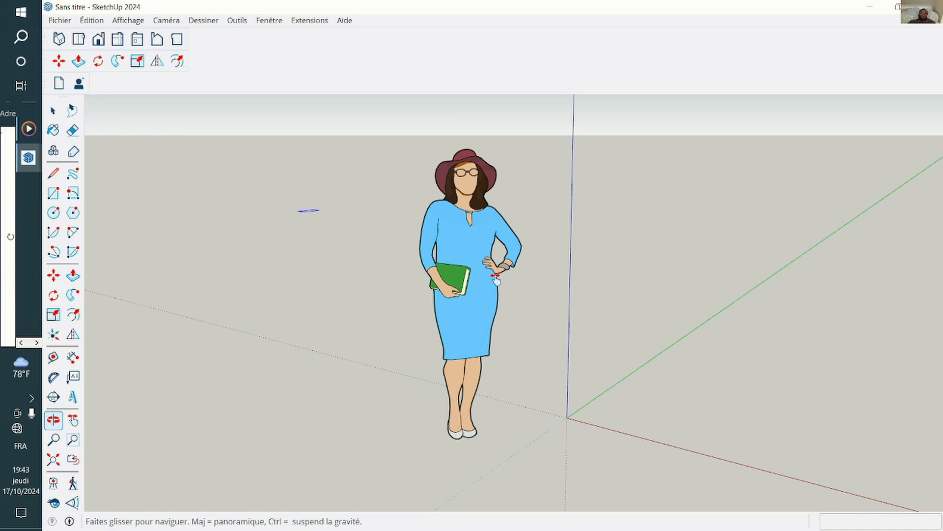
drag(479, 277, 538, 291)
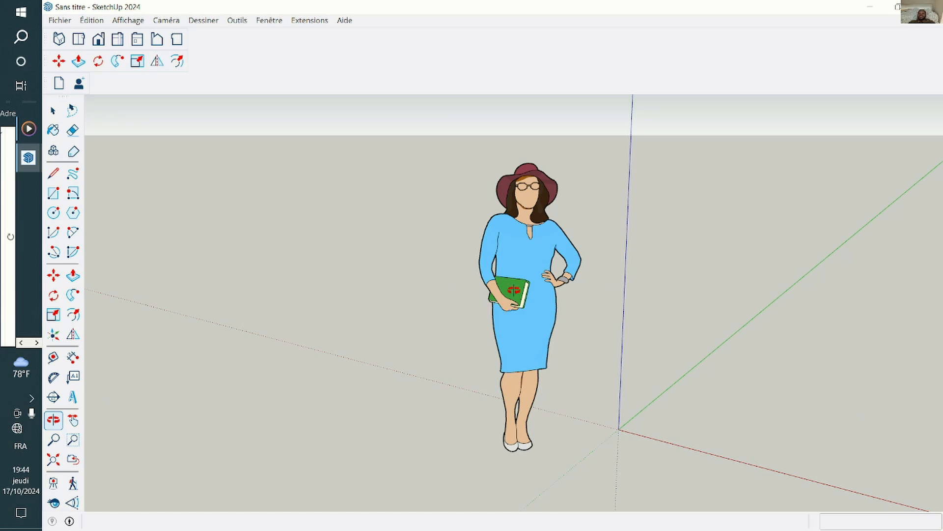
drag(565, 286, 523, 269)
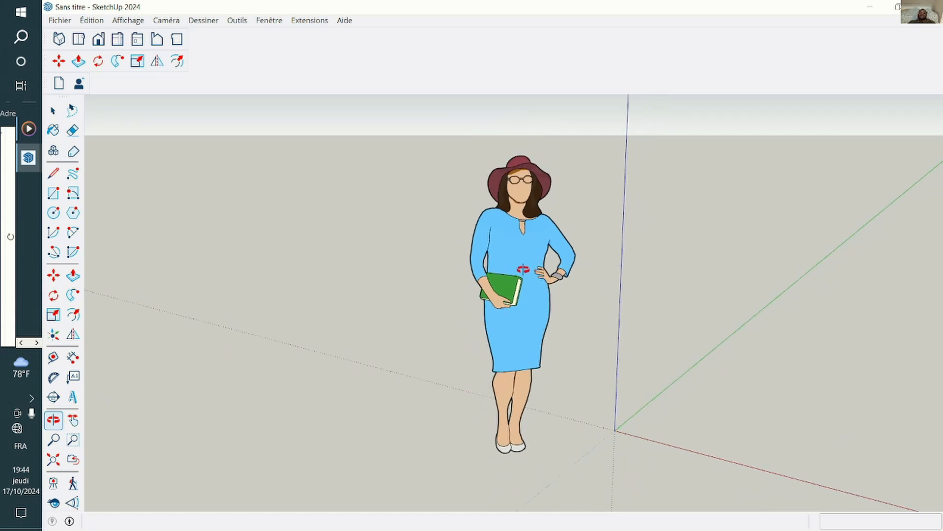
scroll(523, 270, up, 4)
scroll(536, 270, down, 6)
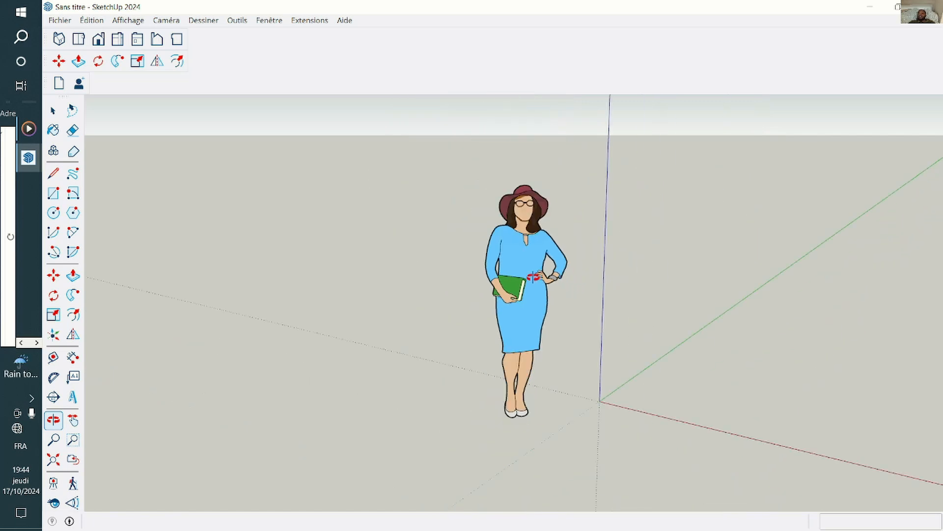
scroll(532, 283, up, 5)
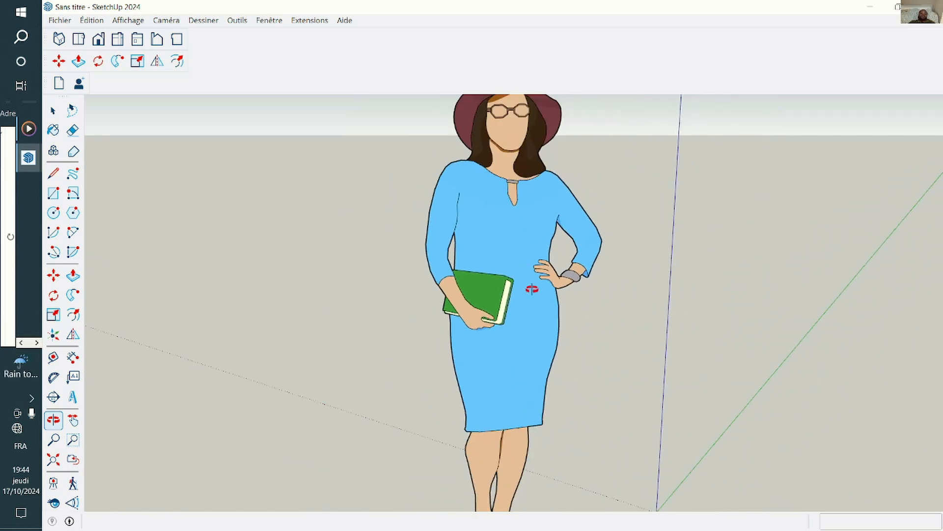
scroll(532, 289, down, 3)
scroll(526, 293, up, 2)
scroll(531, 293, down, 2)
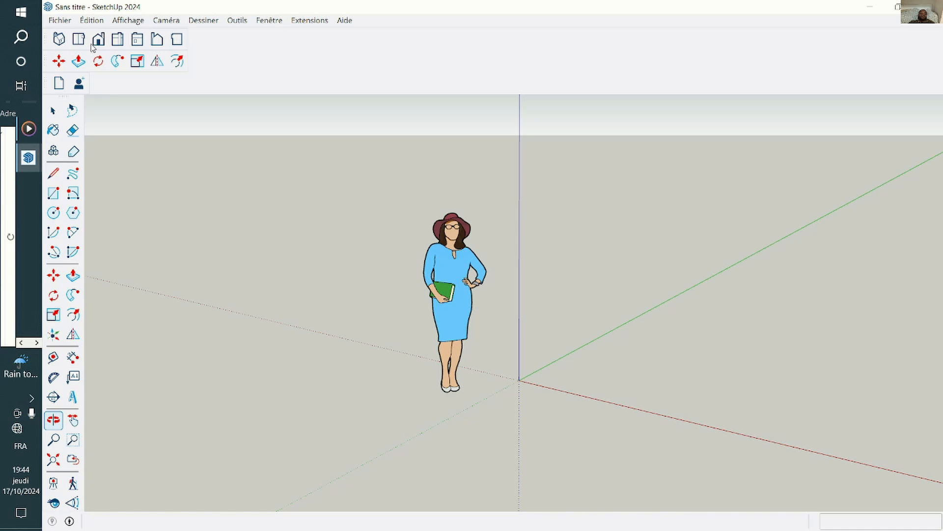
Select the scale figure of the woman near the origin and delete it.
click(52, 114)
scroll(493, 355, up, 3)
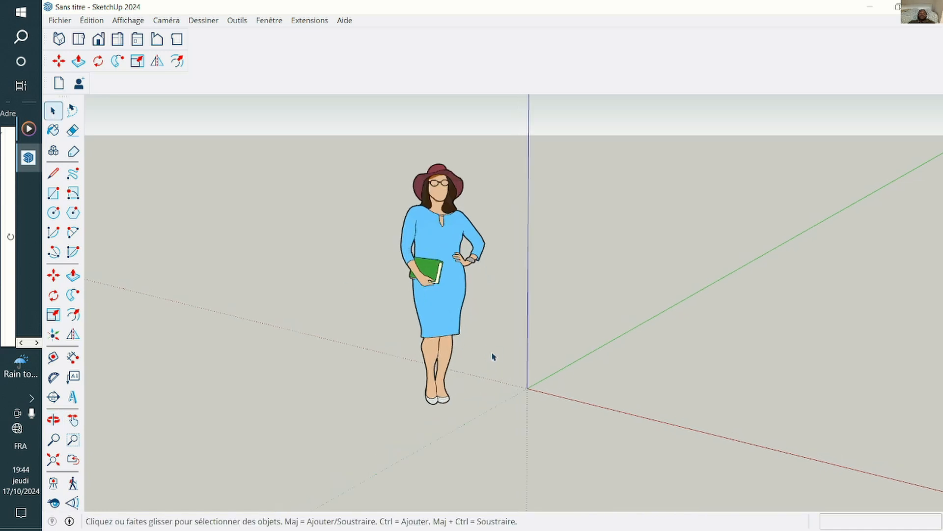
scroll(560, 207, down, 3)
drag(275, 214, 275, 169)
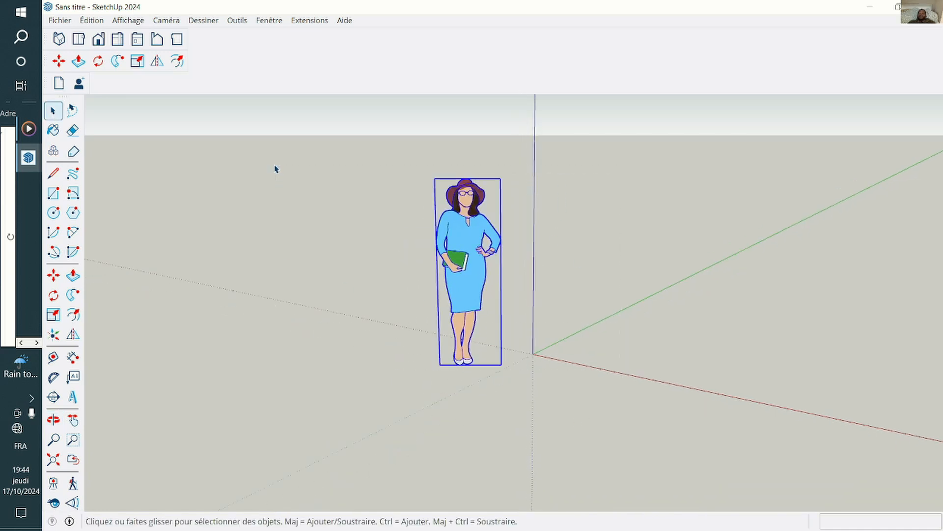
key(Delete)
Draw a rectangle about 213 by 373 cm on the ground plane, starting at the origin between the red and green axes.
scroll(312, 202, down, 2)
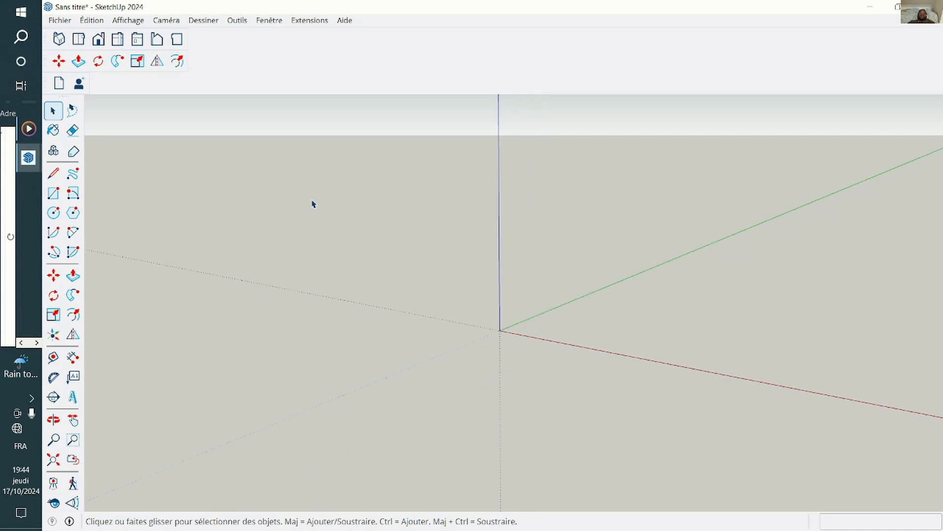
scroll(454, 341, up, 2)
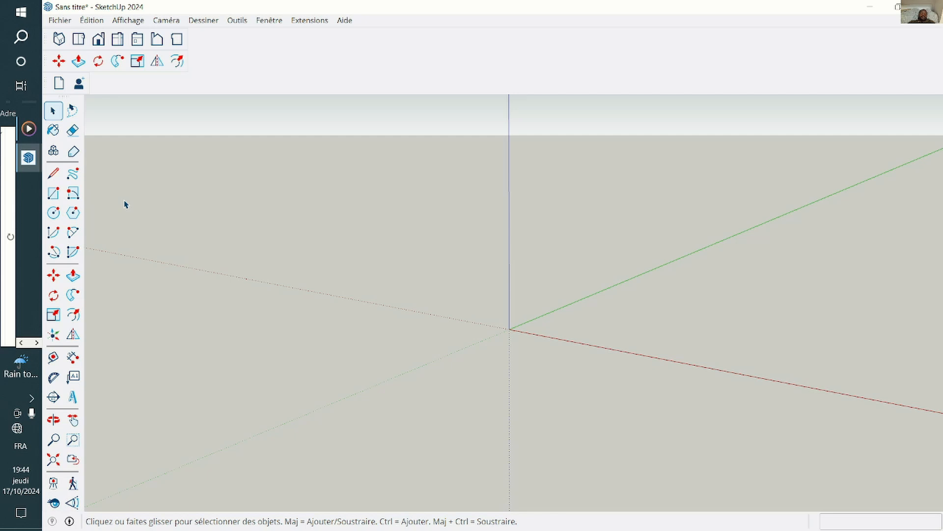
key(r)
scroll(185, 264, down, 2)
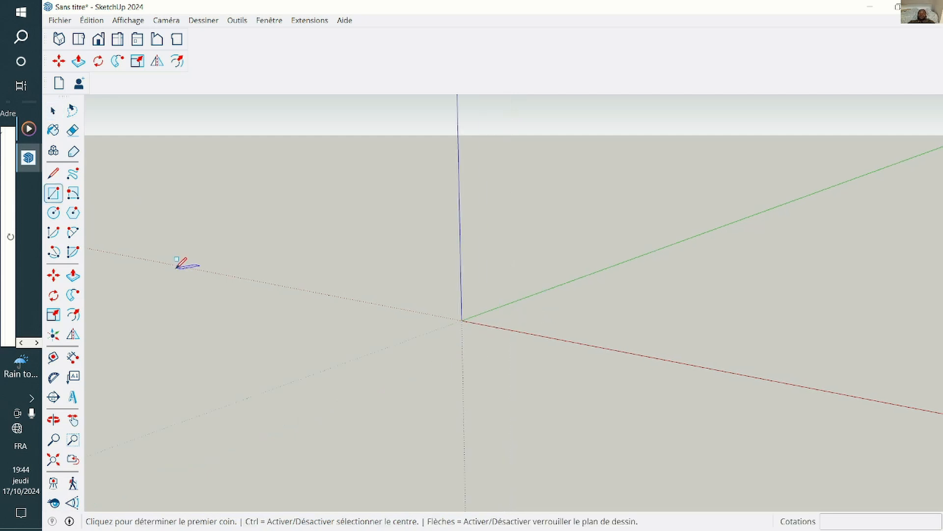
click(462, 319)
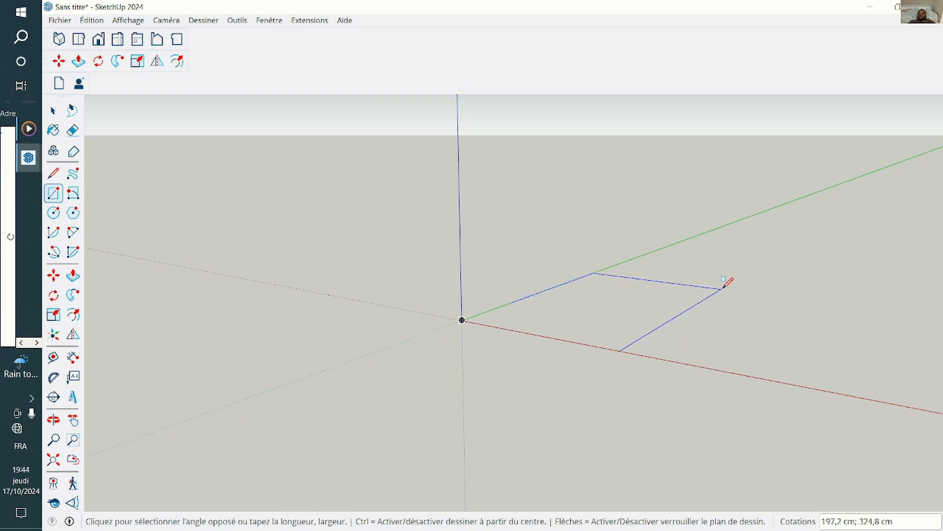
click(742, 283)
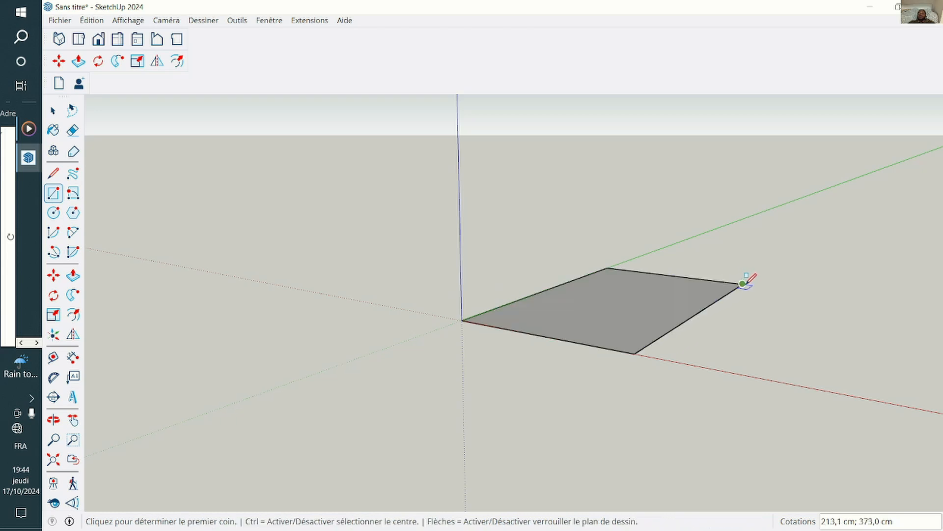
scroll(742, 283, up, 1)
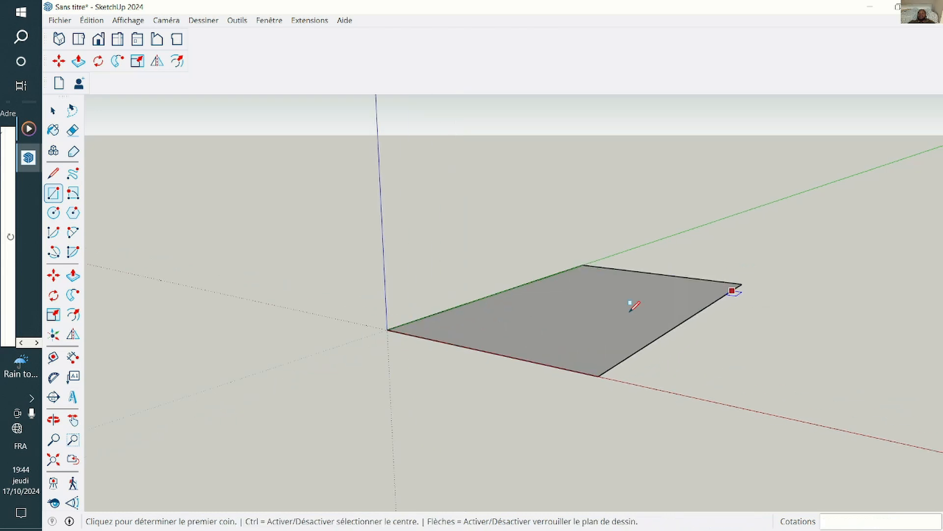
Draw two lines joining the midpoints of the rectangle's opposite edges, dividing it into four equal parts.
click(53, 172)
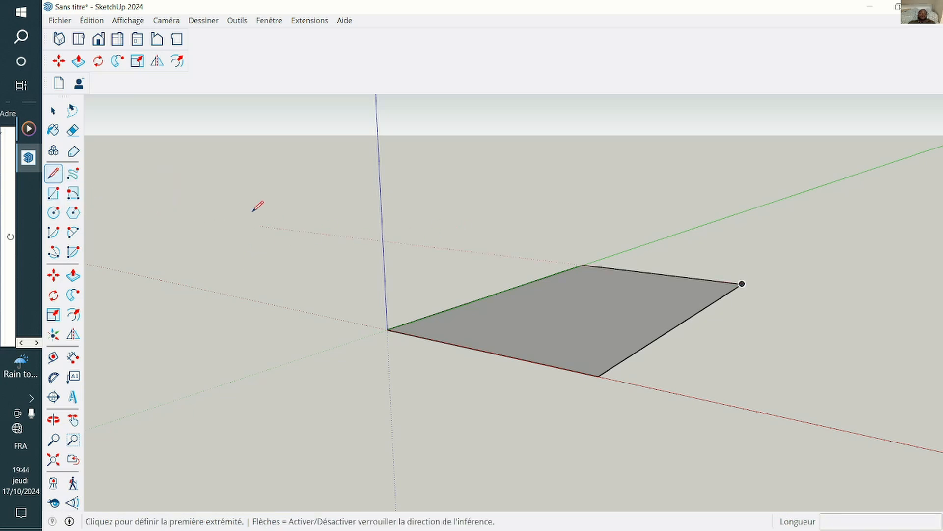
click(505, 291)
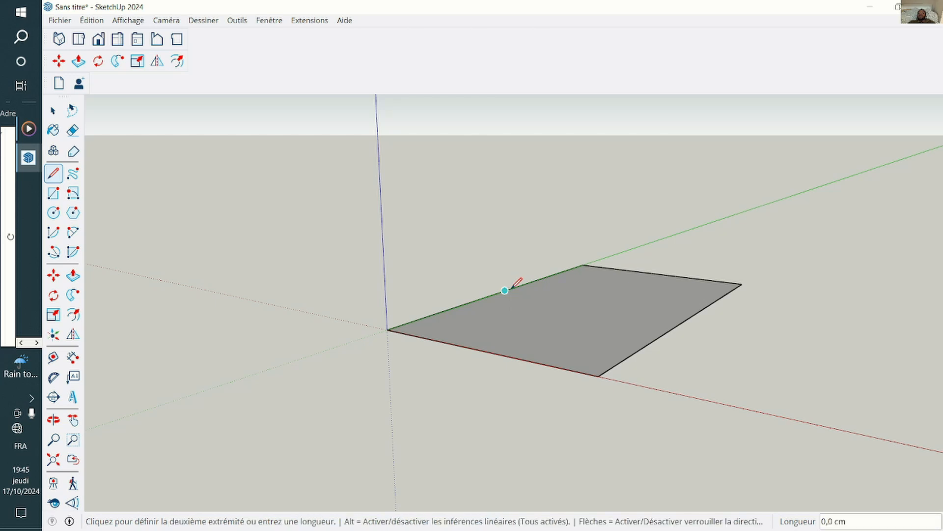
click(687, 319)
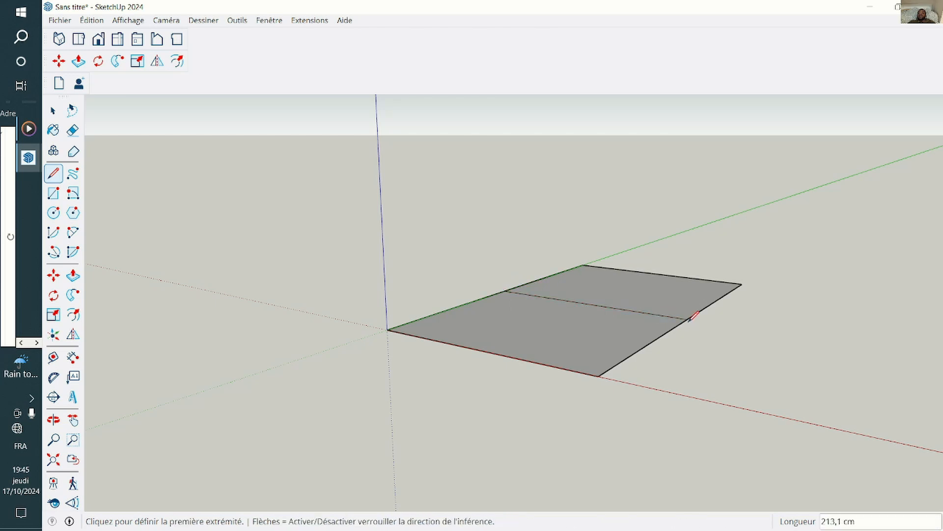
click(482, 350)
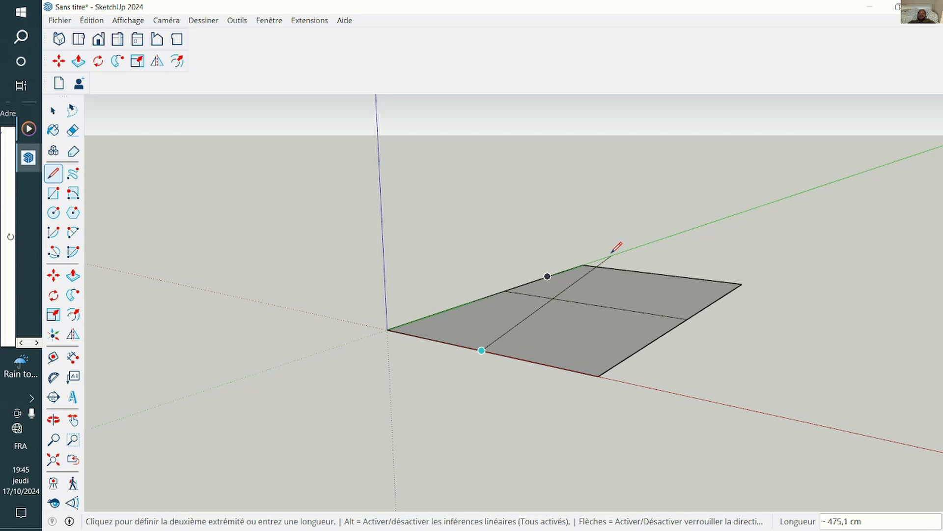
click(658, 273)
scroll(485, 384, up, 1)
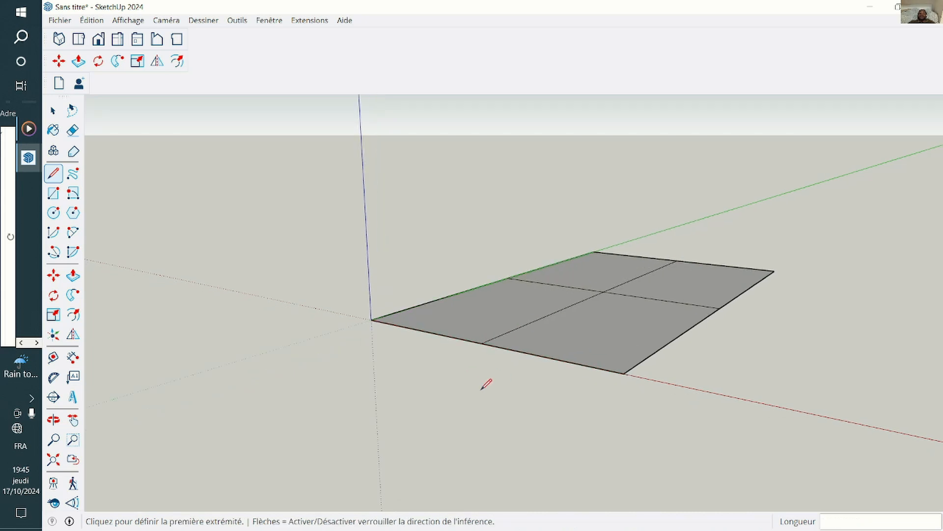
Orbit and zoom around the divided rectangle to examine it from different distances.
scroll(442, 392, down, 2)
scroll(535, 370, down, 1)
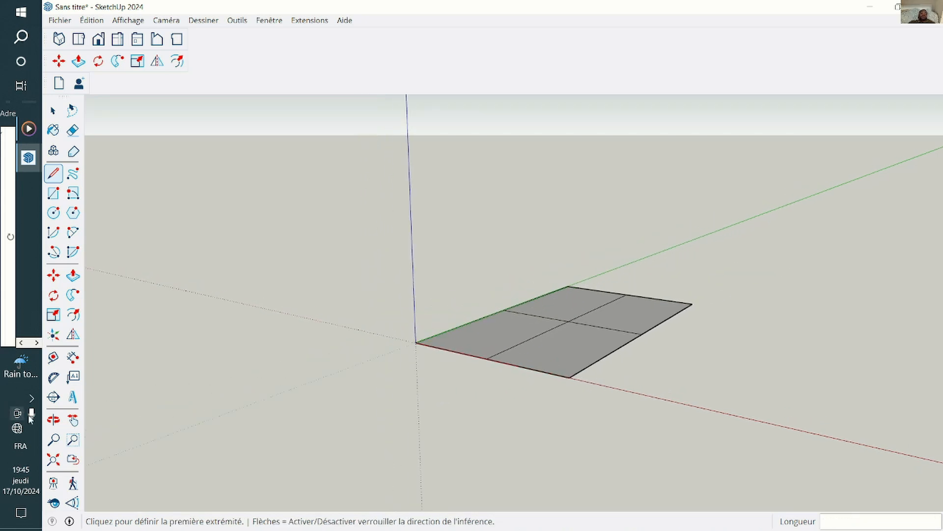
click(53, 420)
drag(412, 302, 325, 372)
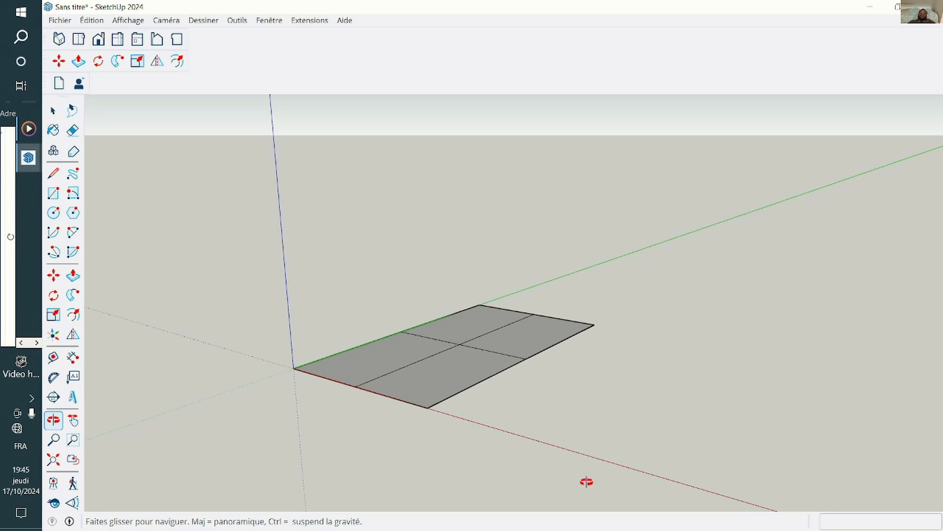
scroll(627, 488, down, 1)
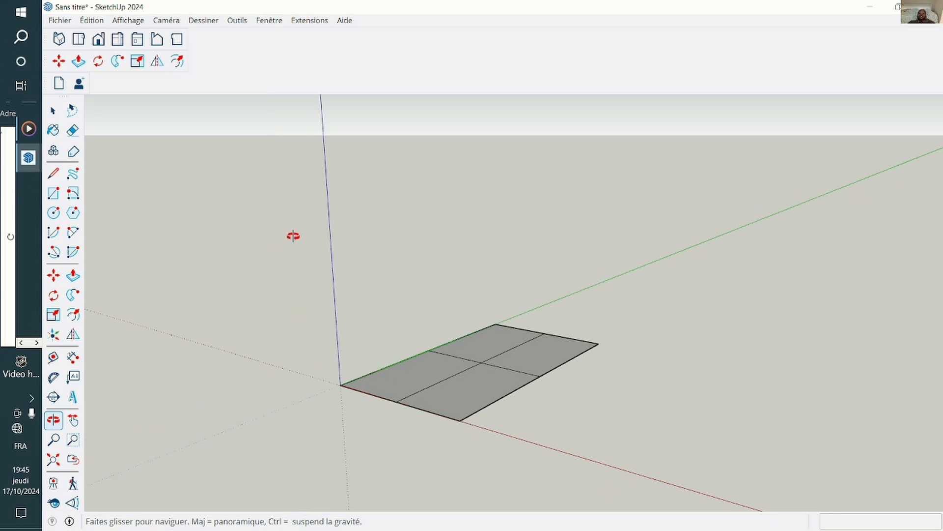
scroll(337, 232, up, 1)
scroll(398, 301, down, 2)
scroll(463, 383, up, 1)
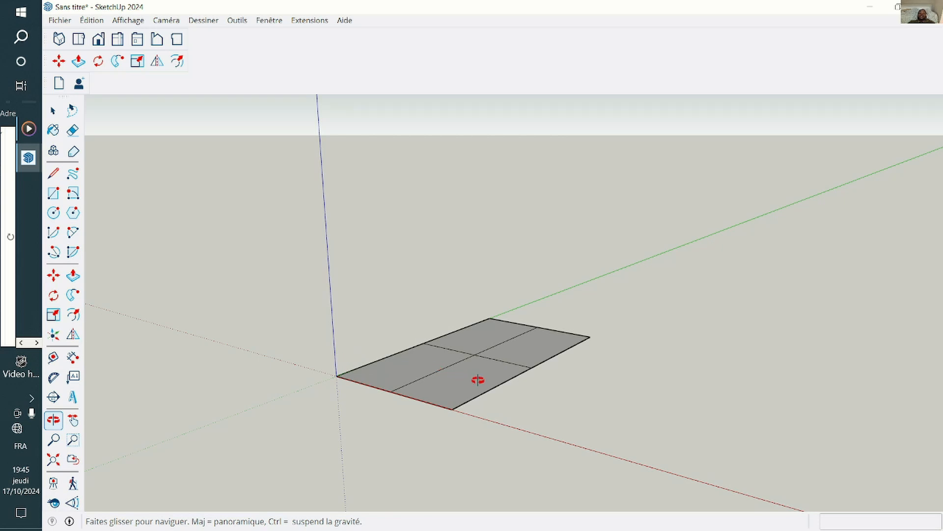
scroll(497, 383, up, 3)
scroll(539, 338, down, 4)
scroll(534, 351, up, 1)
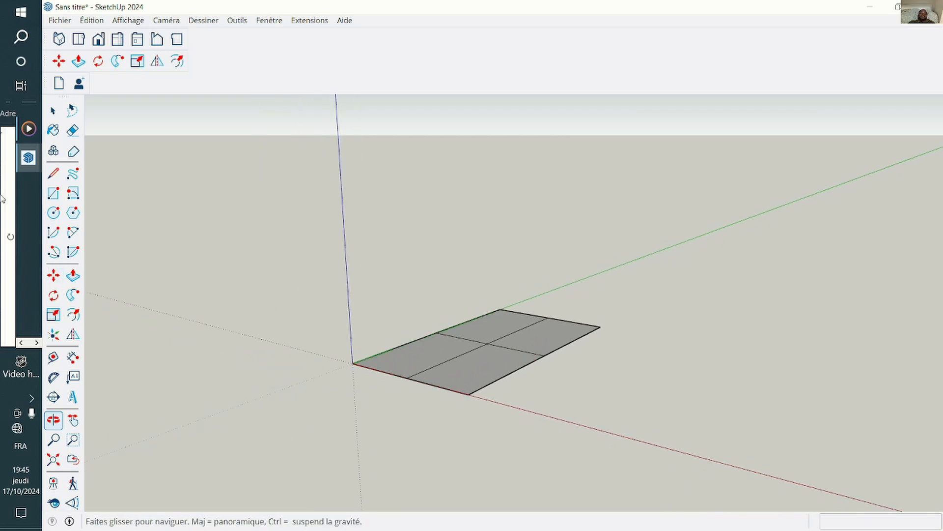
Draw a vertical line up from the rectangle's centre and a sloping line about 265 cm long down to the outer long edge's midpoint.
click(54, 173)
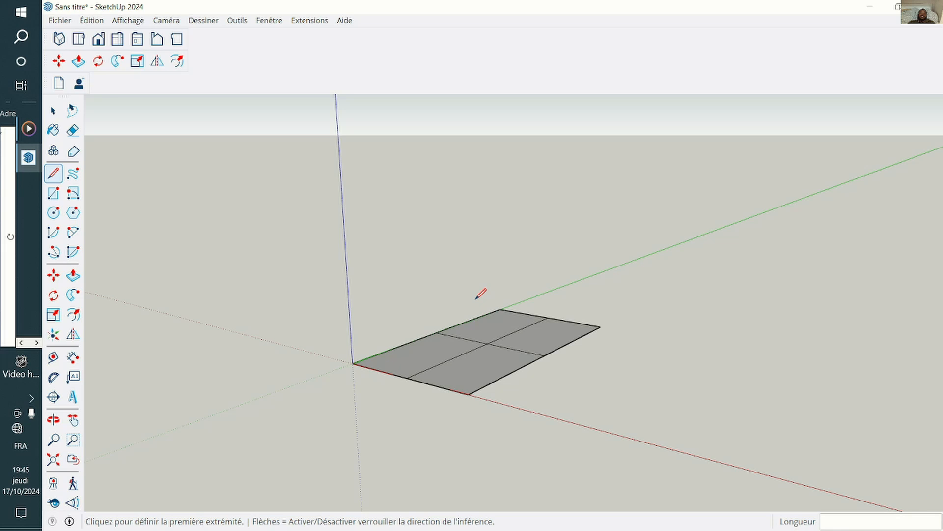
click(488, 343)
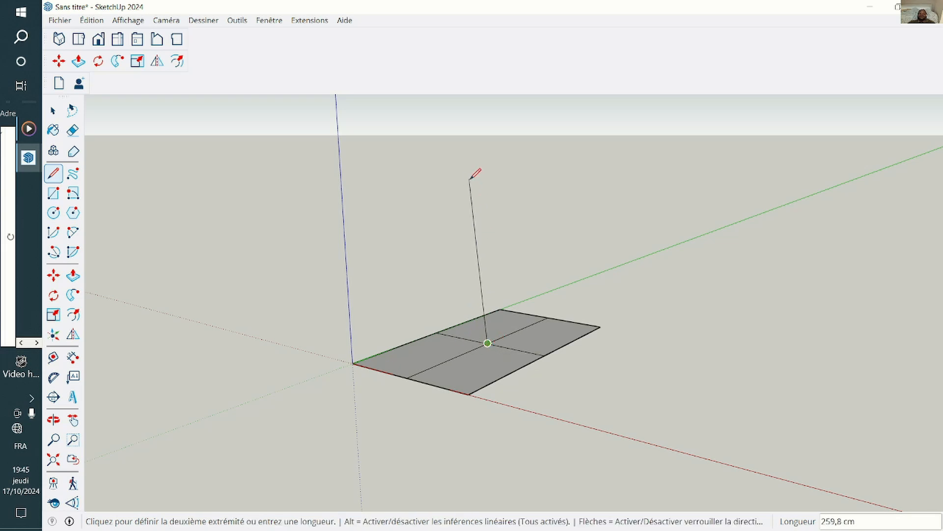
click(486, 189)
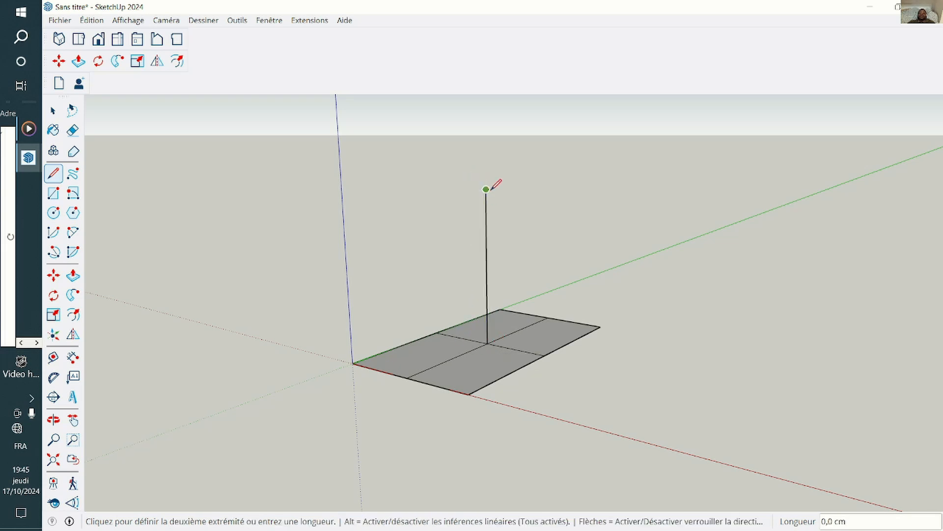
click(545, 355)
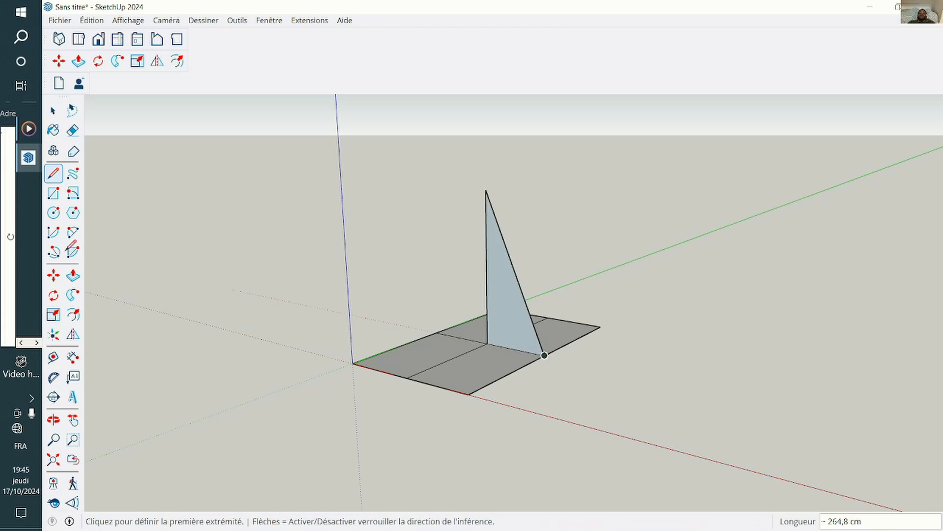
Erase the dividing lines inside the rectangle, keeping only the segment under the upright triangle.
click(74, 131)
scroll(491, 352, up, 5)
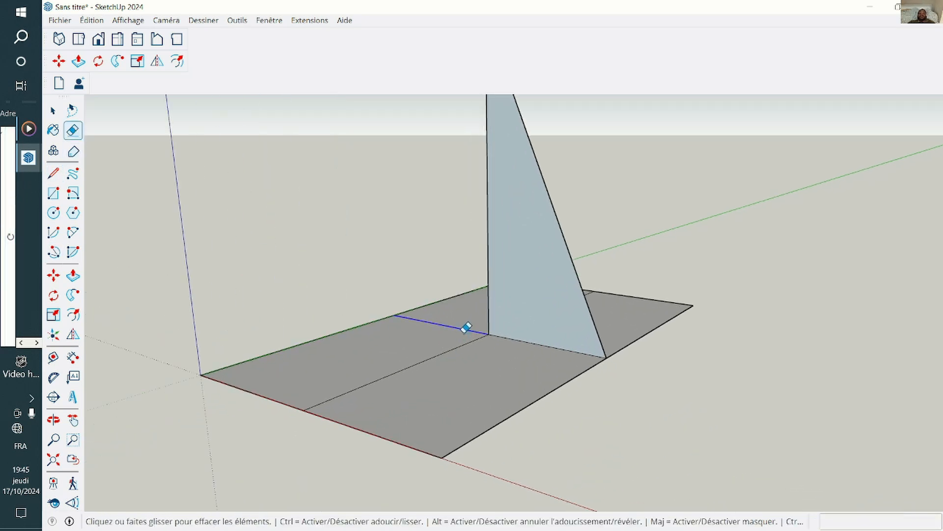
click(467, 326)
click(472, 359)
scroll(594, 315, up, 2)
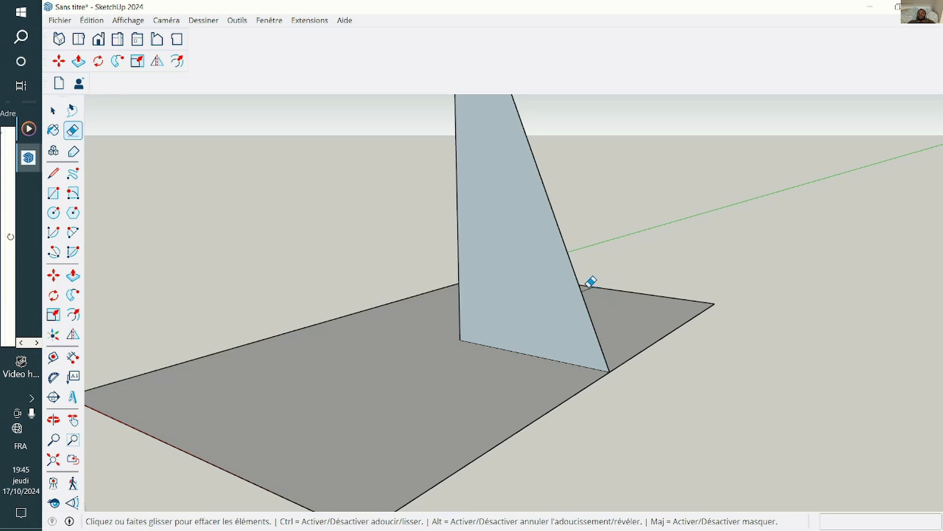
scroll(592, 283, down, 5)
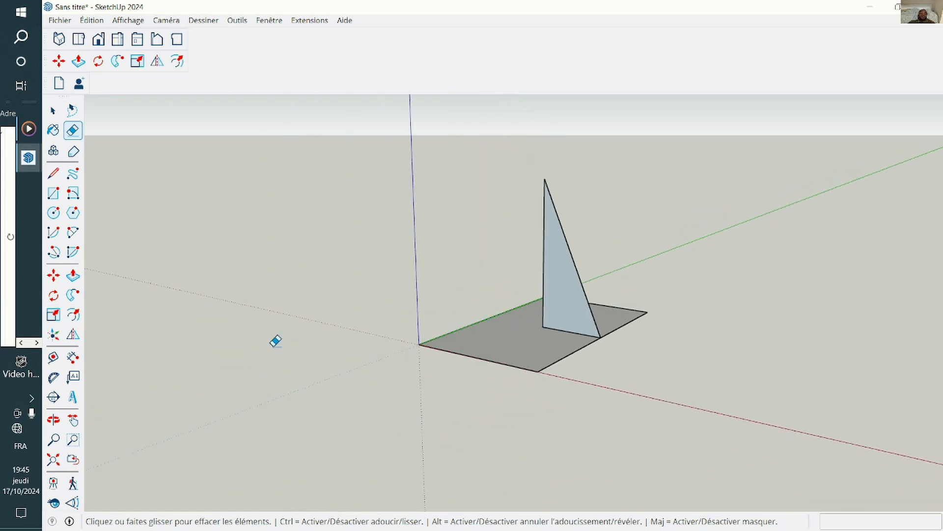
scroll(479, 477, down, 2)
scroll(620, 369, up, 1)
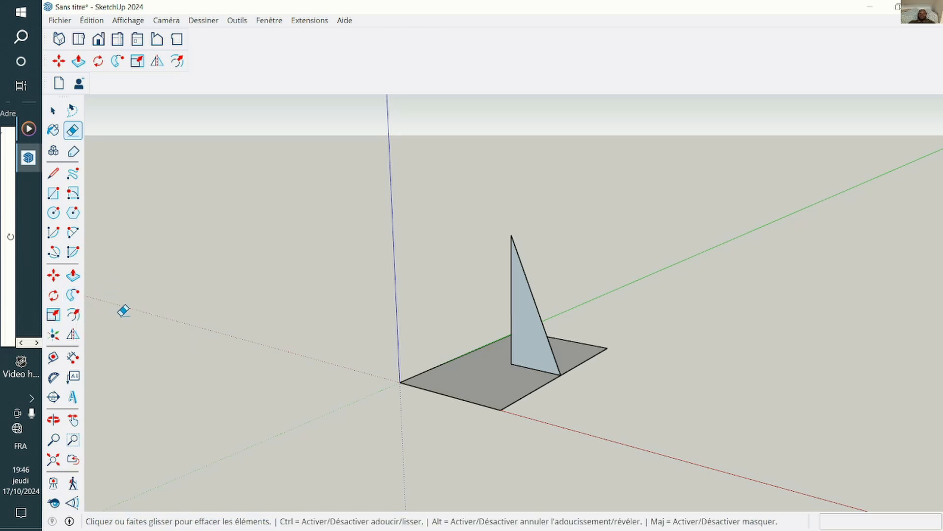
Select the base rectangle face as the path and extrude the upright triangle around it with Follow Me.
click(53, 110)
scroll(523, 382, up, 2)
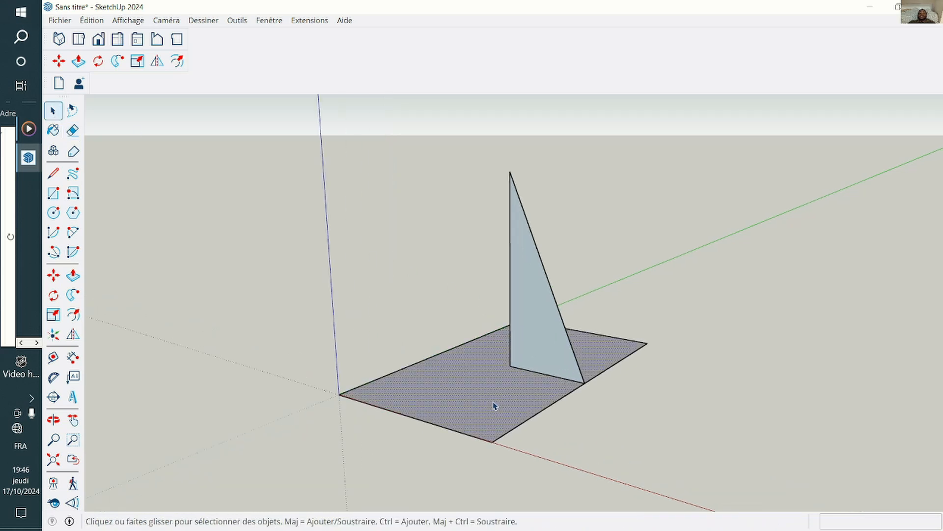
scroll(495, 404, up, 2)
scroll(499, 401, down, 3)
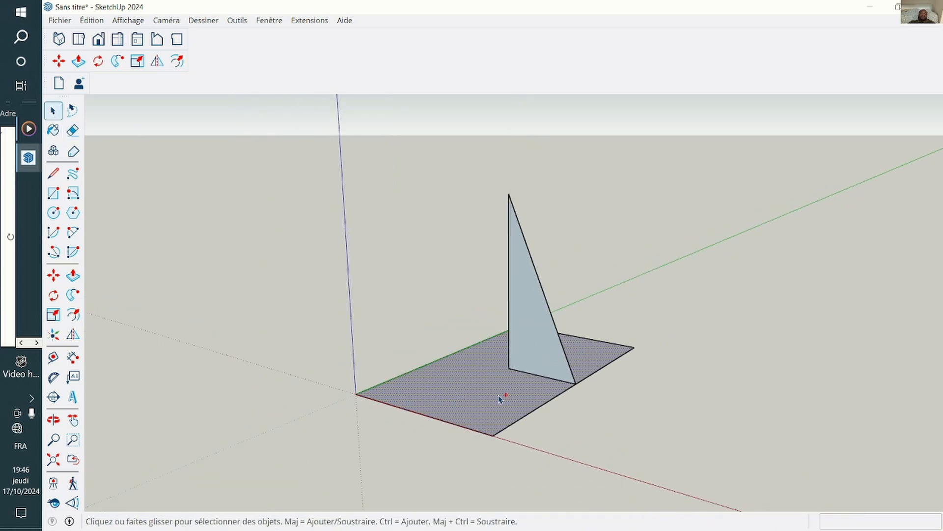
scroll(500, 399, up, 1)
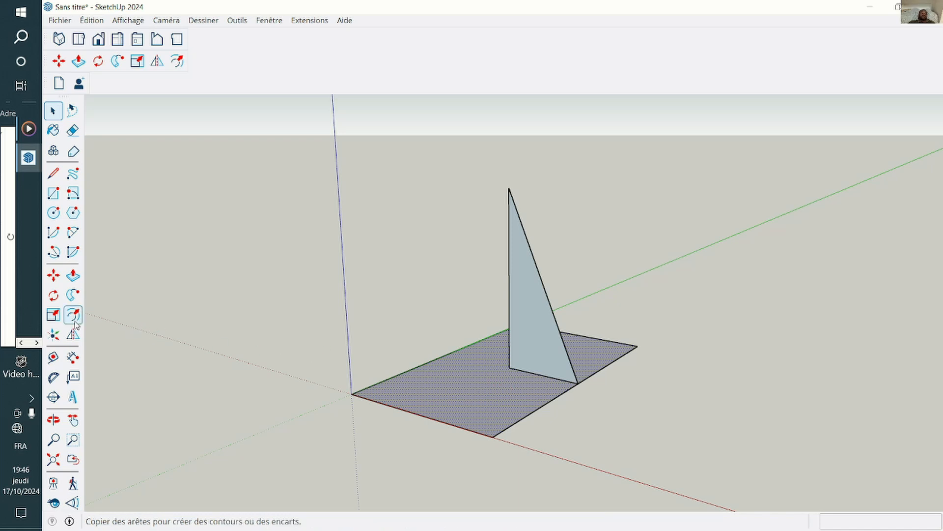
click(72, 296)
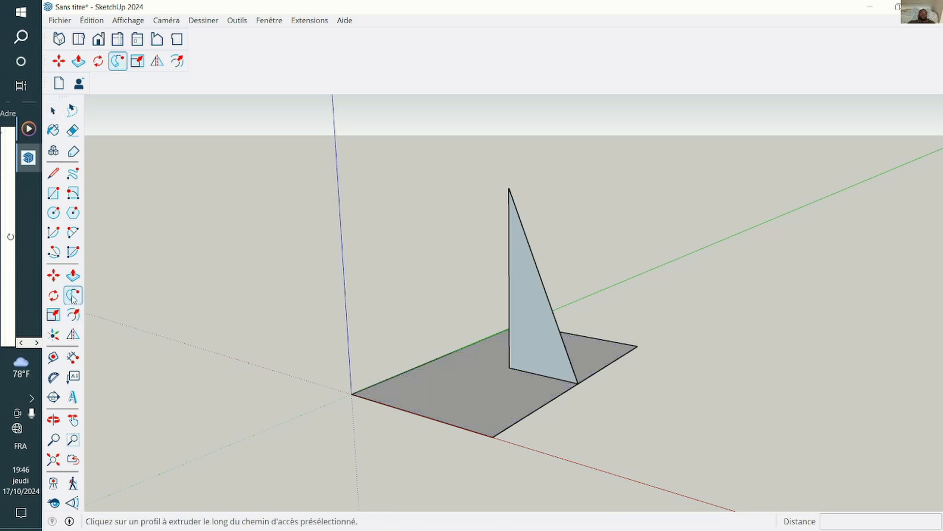
click(528, 294)
middle_drag(530, 290, 539, 321)
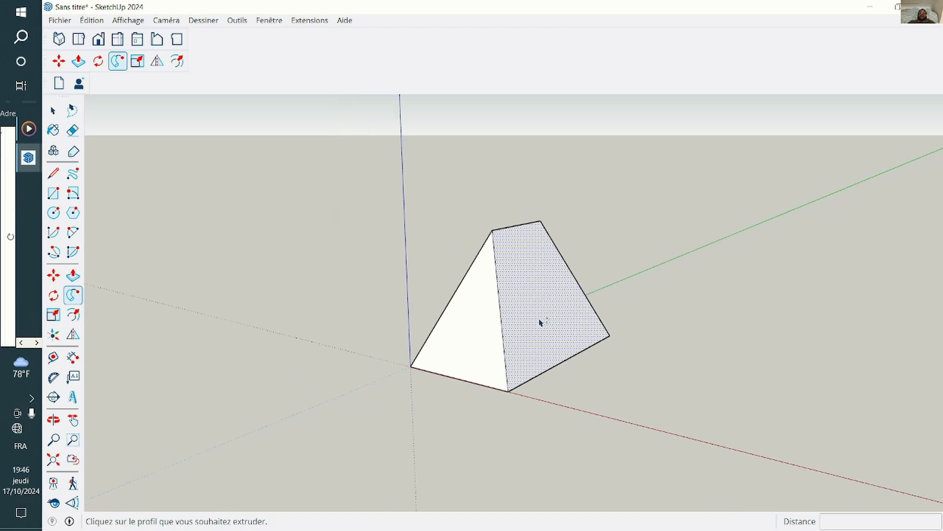
Move the end face farthest from the origin 159.9 cm parallel to the green axis, snapping its top corner to the opposite ridge endpoint.
click(53, 420)
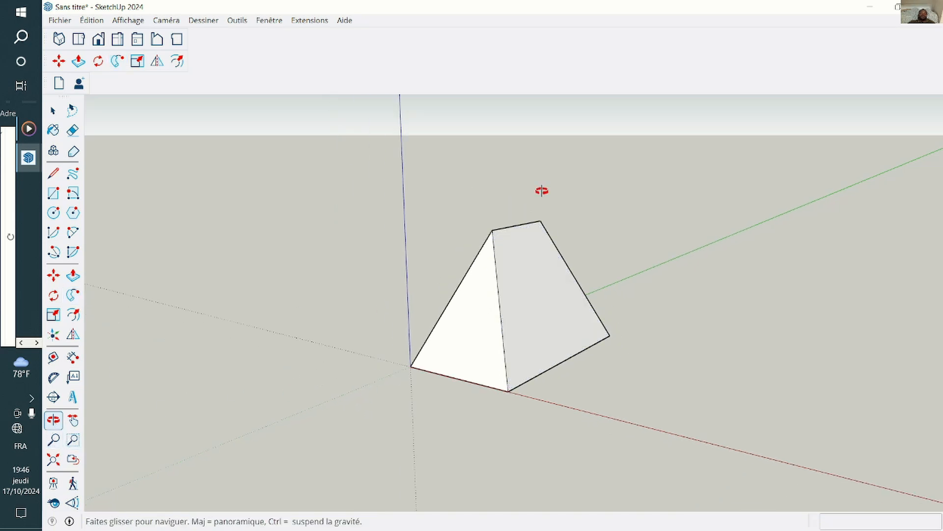
drag(544, 192, 573, 299)
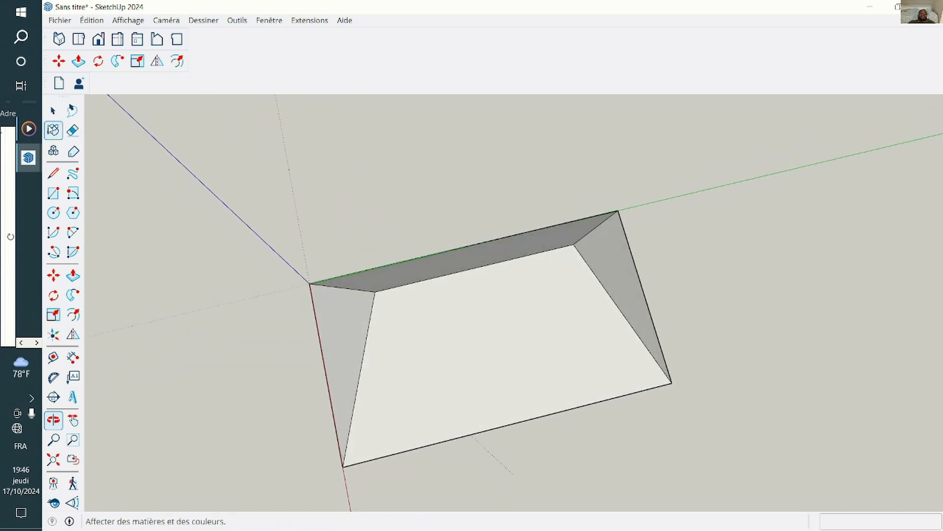
click(53, 112)
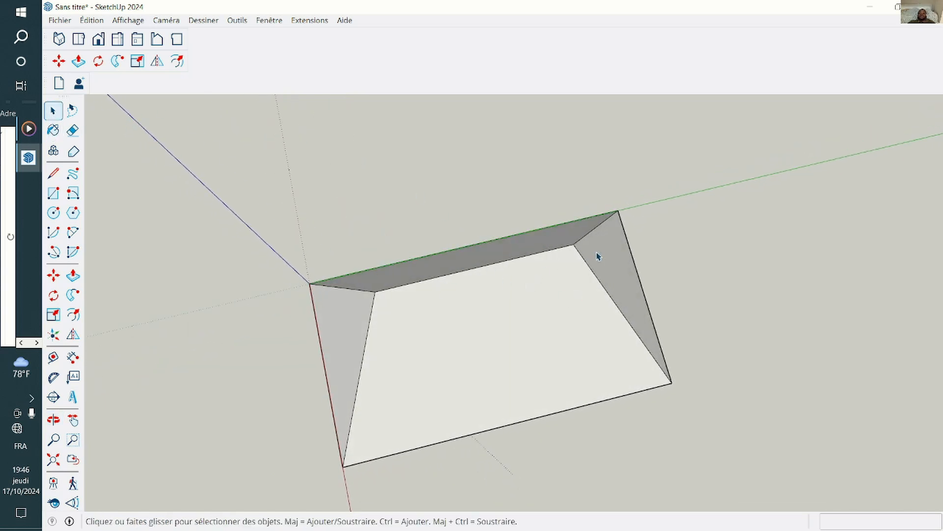
click(55, 276)
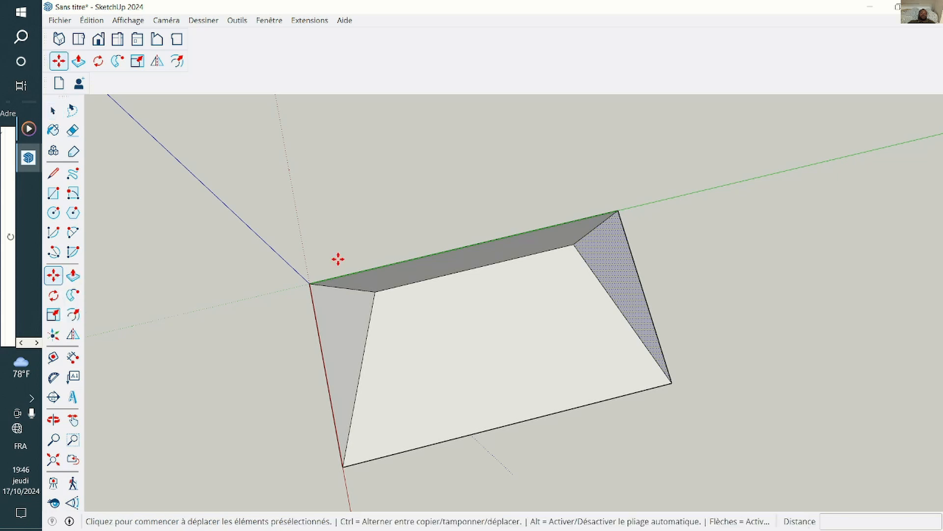
click(575, 246)
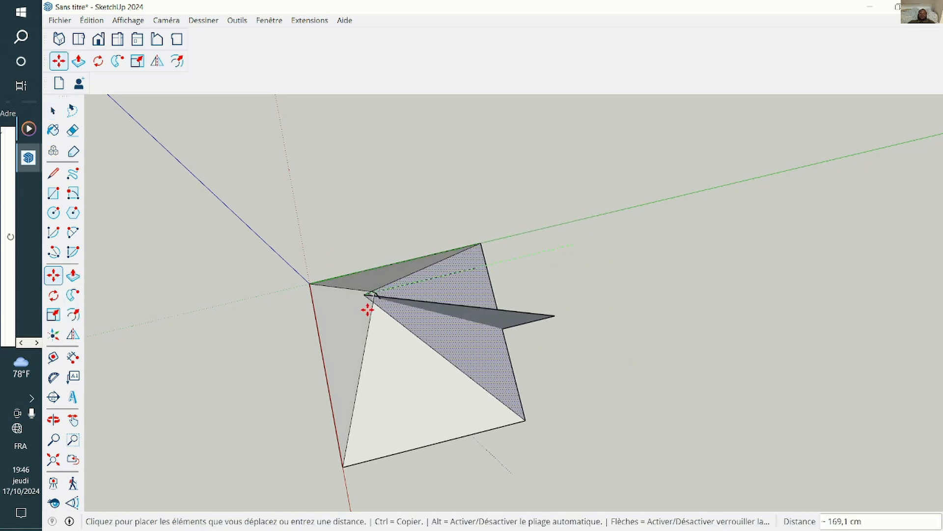
click(381, 292)
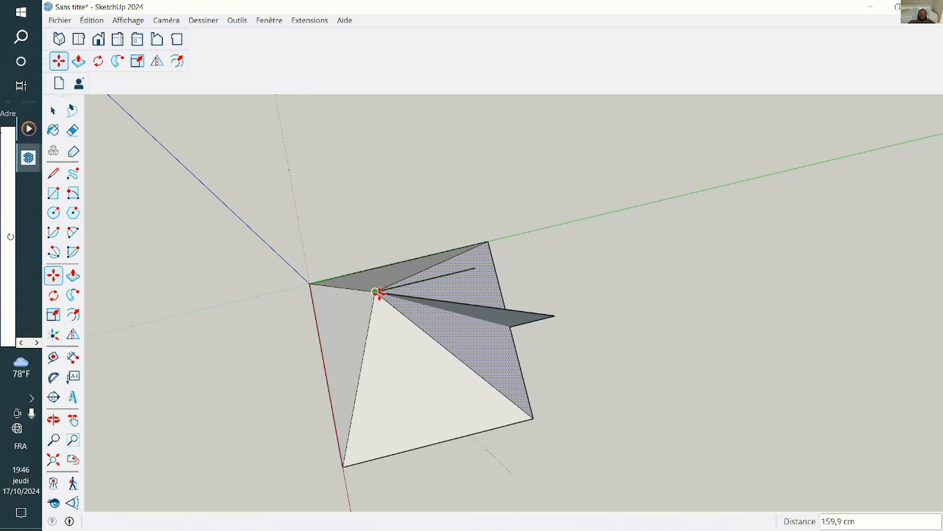
Erase the stray line and the leftover triangular fin sticking out of the pyramid's side.
click(54, 419)
mouse_move(457, 344)
mouse_down()
mouse_move(446, 202)
mouse_move(411, 246)
mouse_move(101, 228)
mouse_move(501, 168)
mouse_up()
key(e)
click(505, 167)
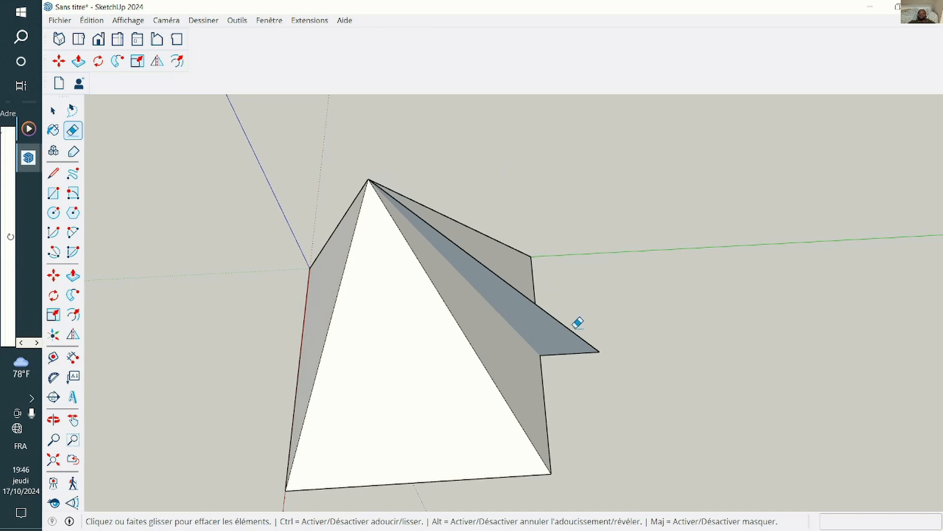
click(584, 351)
scroll(636, 280, down, 2)
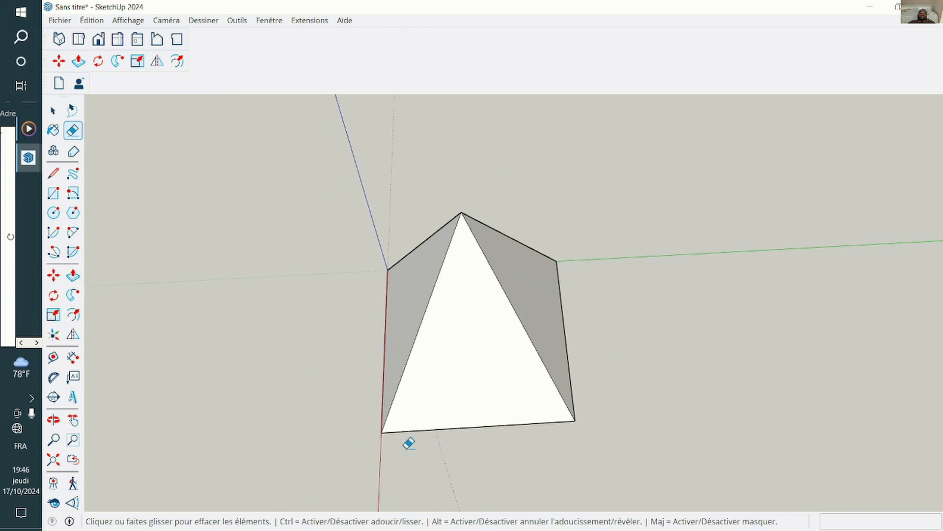
Choose the material "Briques crues de couleur foncée" from the "Brique, bardage et revêtement" collection.
click(54, 419)
drag(641, 341, 590, 325)
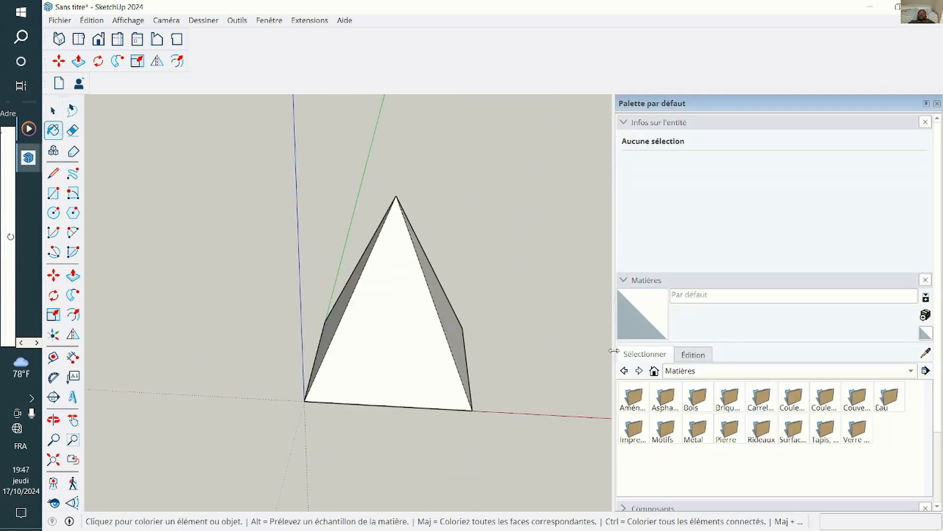
click(730, 399)
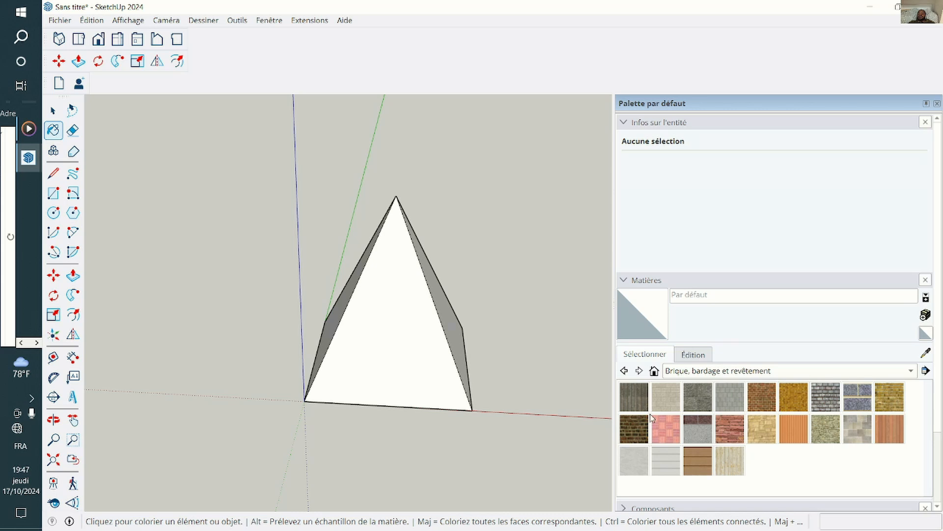
click(639, 428)
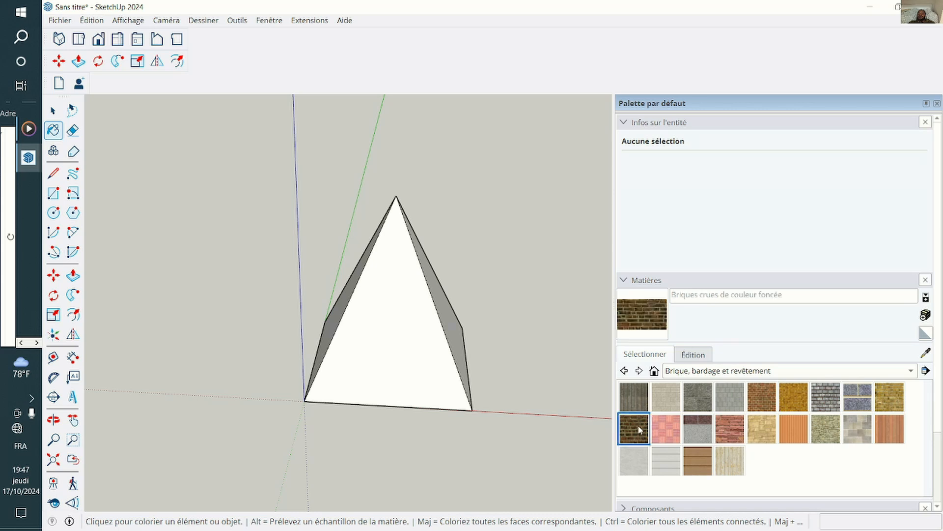
click(926, 315)
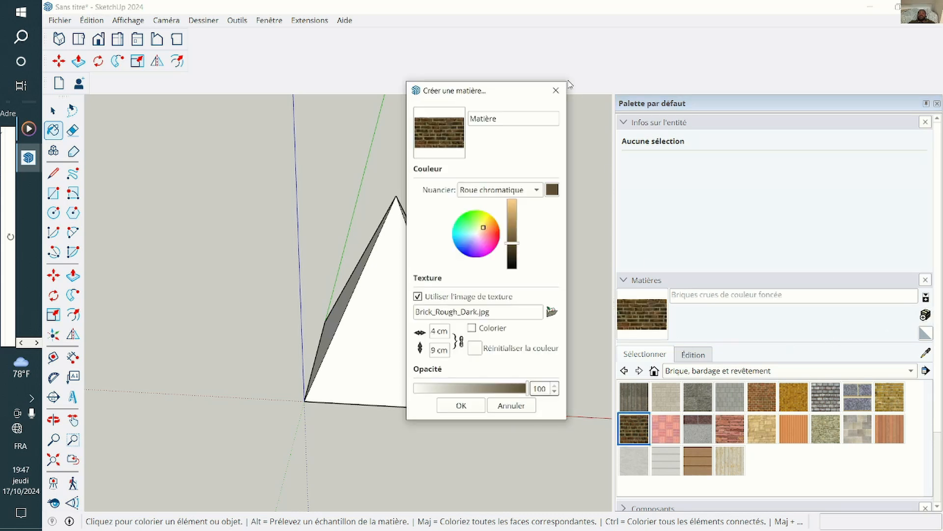
click(556, 90)
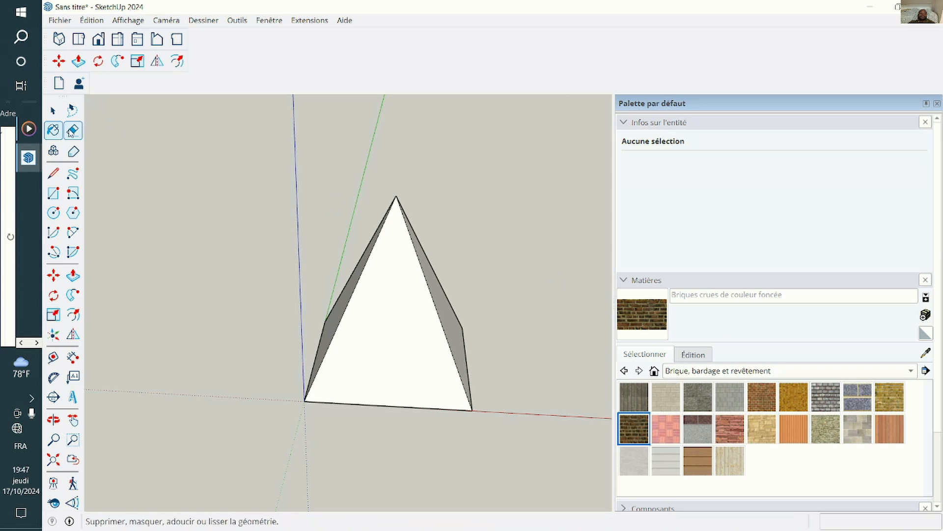
Select the whole pyramid with all its connected faces and edges and paint it with the dark rough brick material.
click(53, 111)
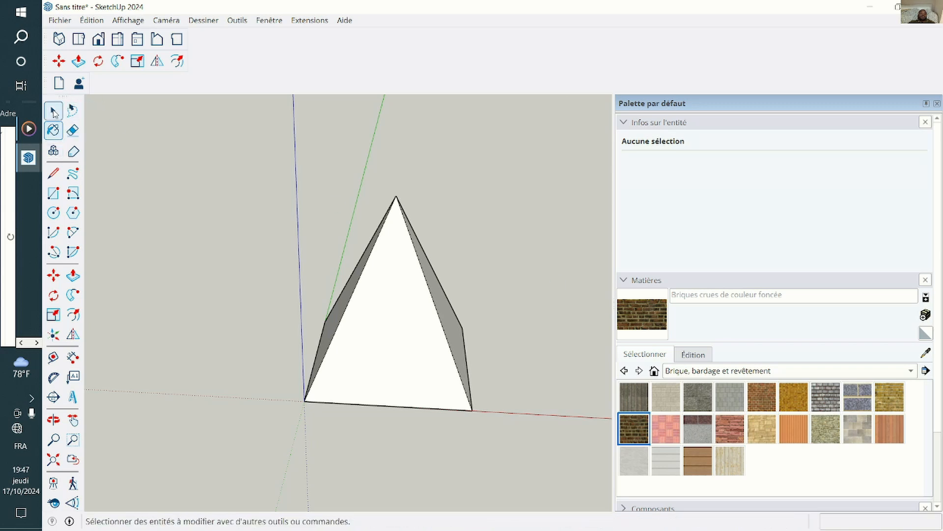
click(377, 336)
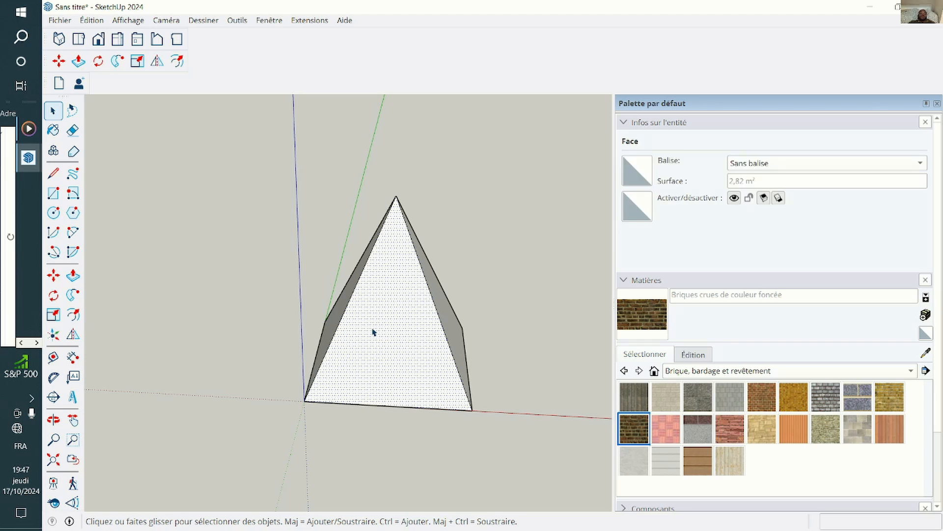
triple_click(374, 332)
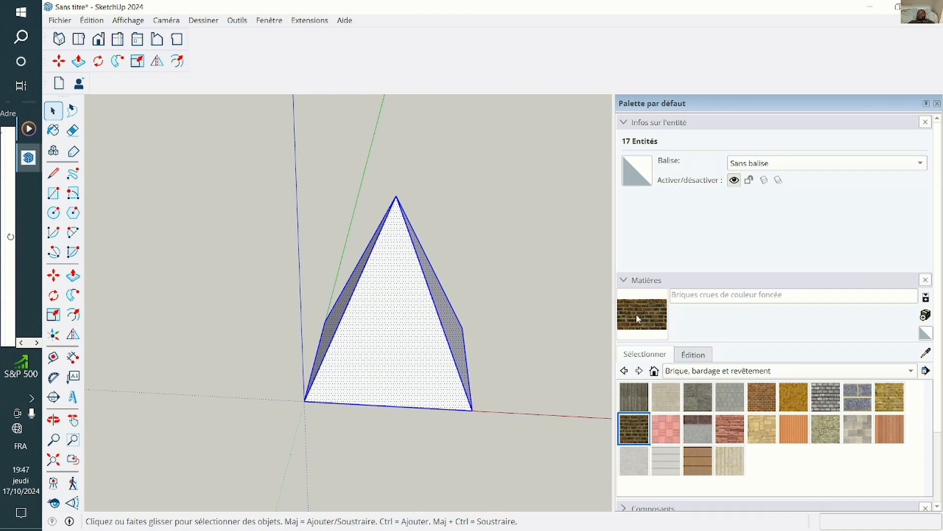
click(649, 309)
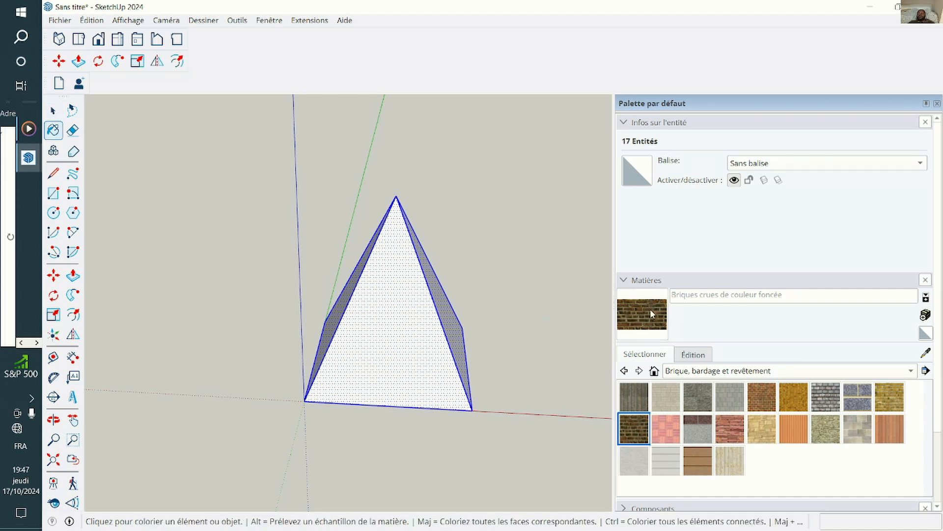
click(411, 278)
Examine the brick texture on the pyramid's faces up close, from the front and from a corner.
scroll(428, 265, up, 2)
scroll(415, 310, down, 2)
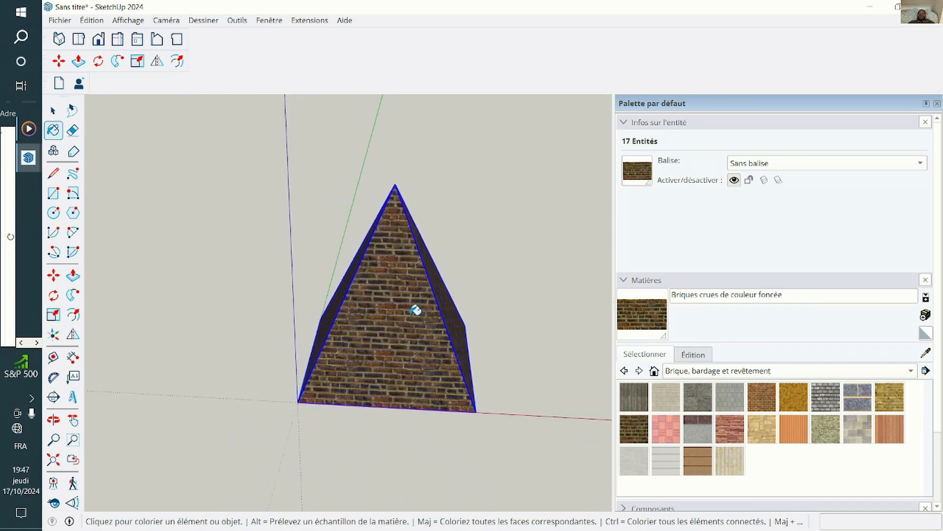
scroll(416, 326, up, 2)
scroll(415, 331, down, 2)
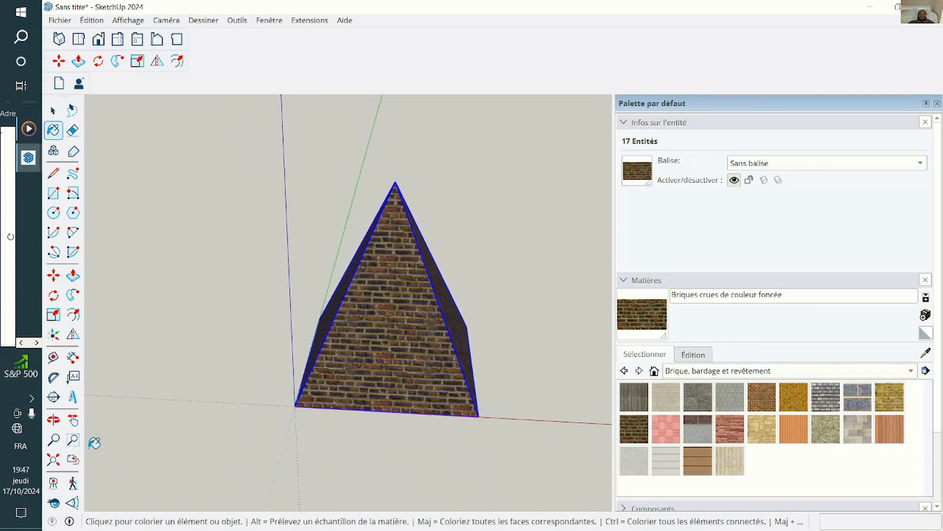
click(53, 419)
drag(432, 333, 426, 226)
scroll(431, 327, up, 2)
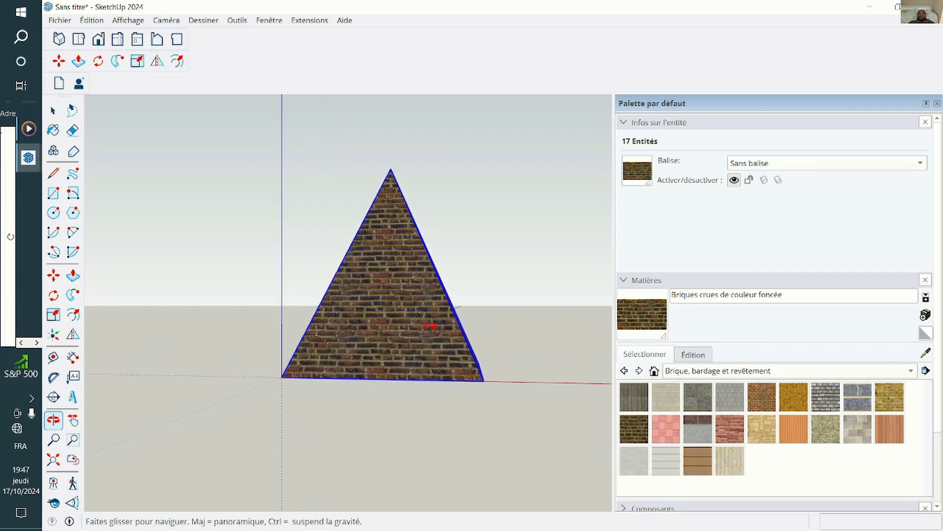
scroll(456, 320, down, 2)
scroll(455, 320, up, 5)
scroll(455, 320, up, 2)
scroll(465, 317, down, 3)
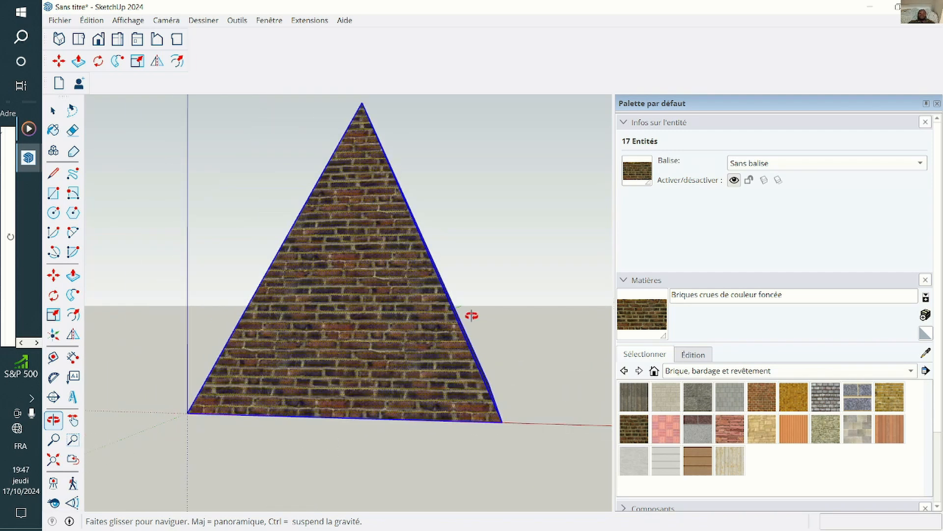
drag(400, 332, 314, 366)
scroll(314, 366, down, 1)
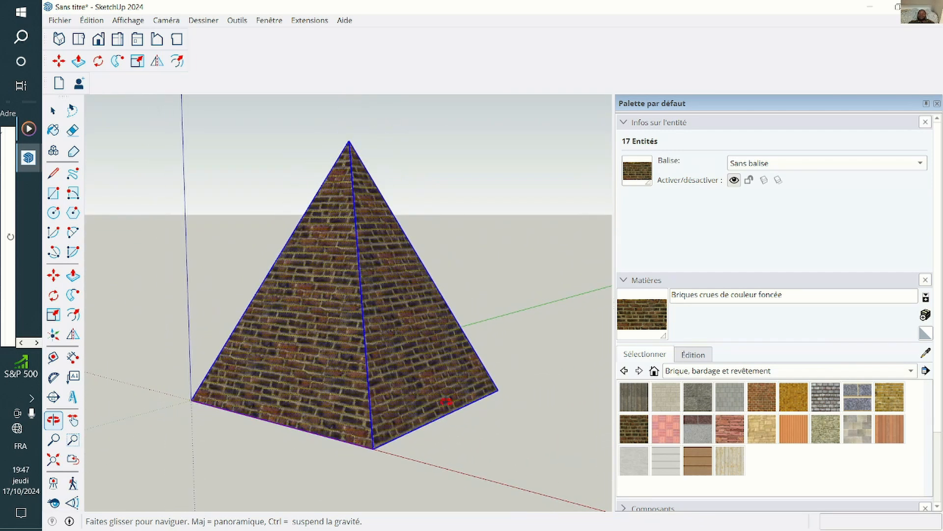
Try painting the selected pyramid with a new dark brick material given a 700 cm texture width, and undo the painting.
click(655, 314)
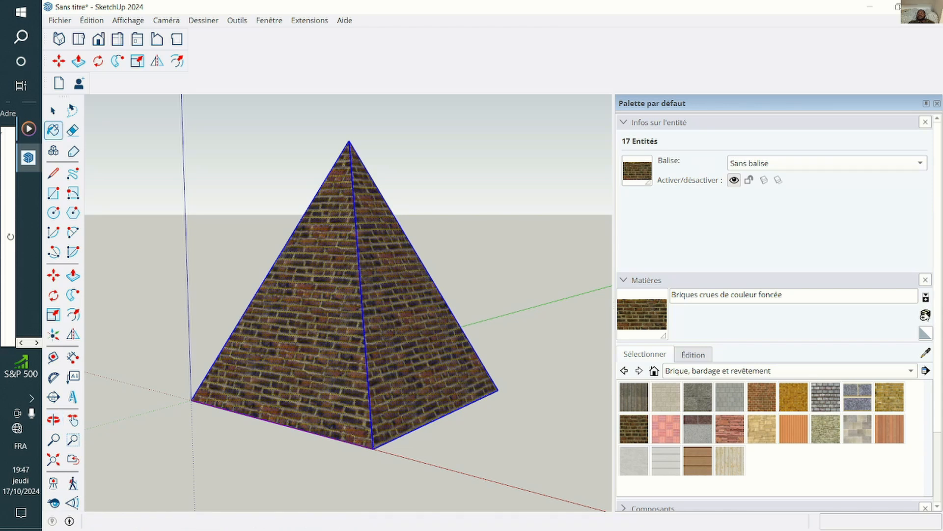
click(926, 314)
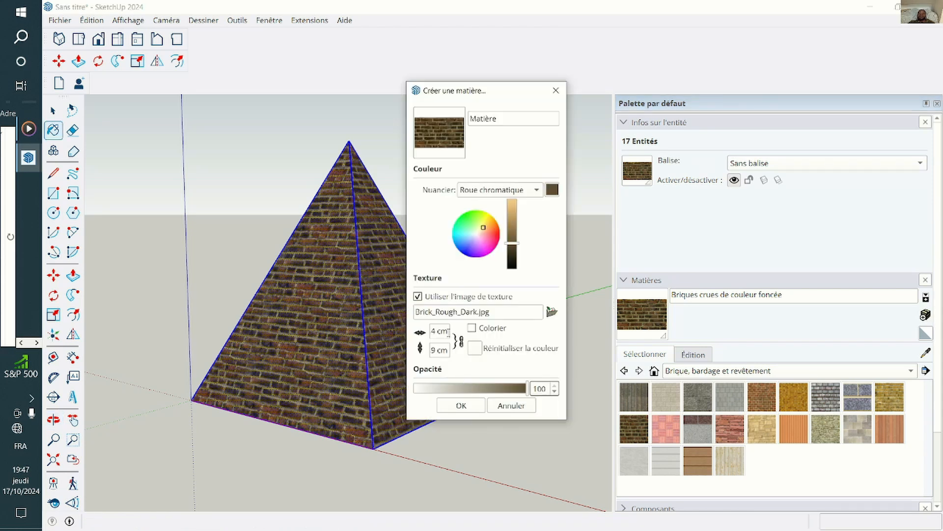
triple_click(446, 331)
text(91,)
key(BackSpace)
key(BackSpace)
key(BackSpace)
text(700)
click(461, 404)
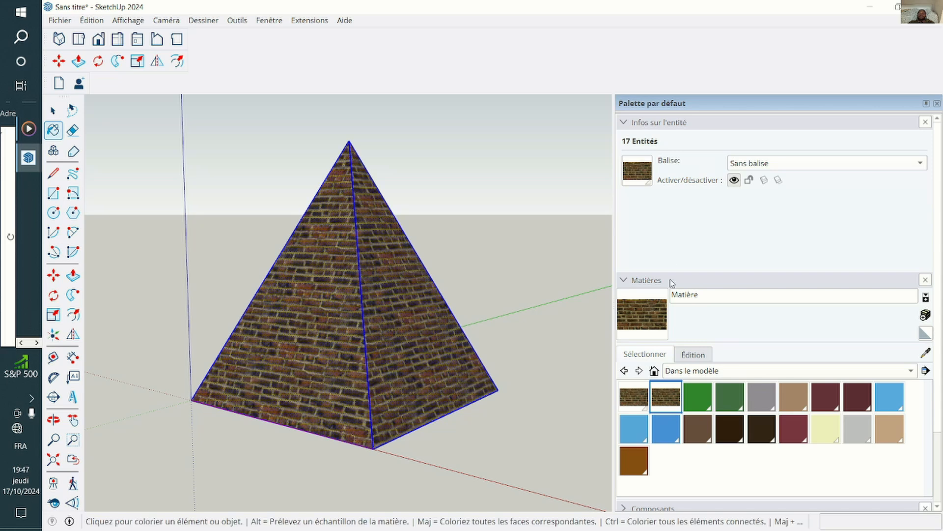
click(369, 268)
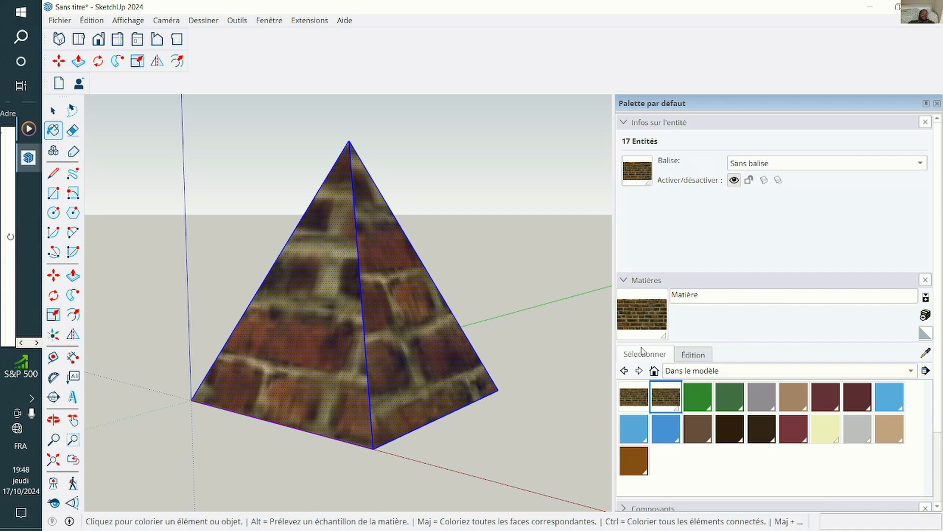
key(ctrl+z)
Detach the default tray from the window's edge and close it.
scroll(636, 347, down, 2)
scroll(609, 348, down, 1)
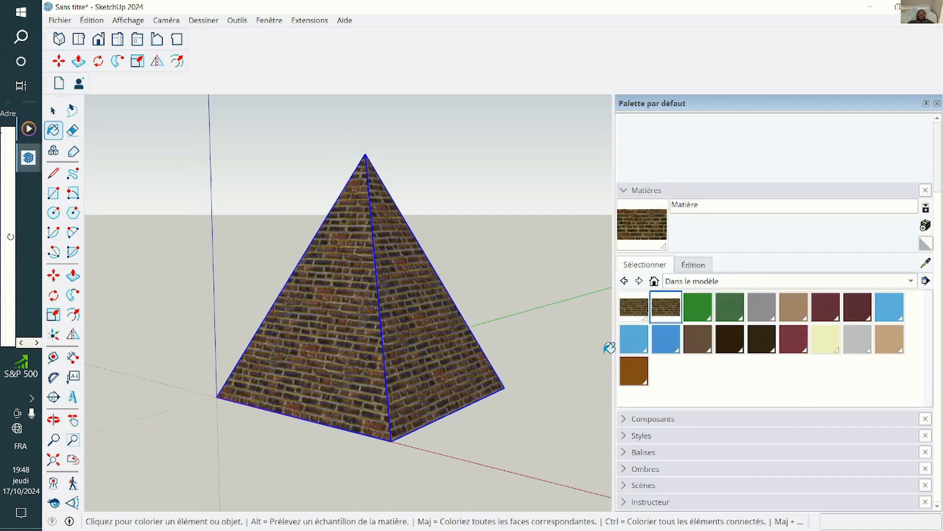
scroll(610, 348, down, 1)
drag(830, 106, 776, 139)
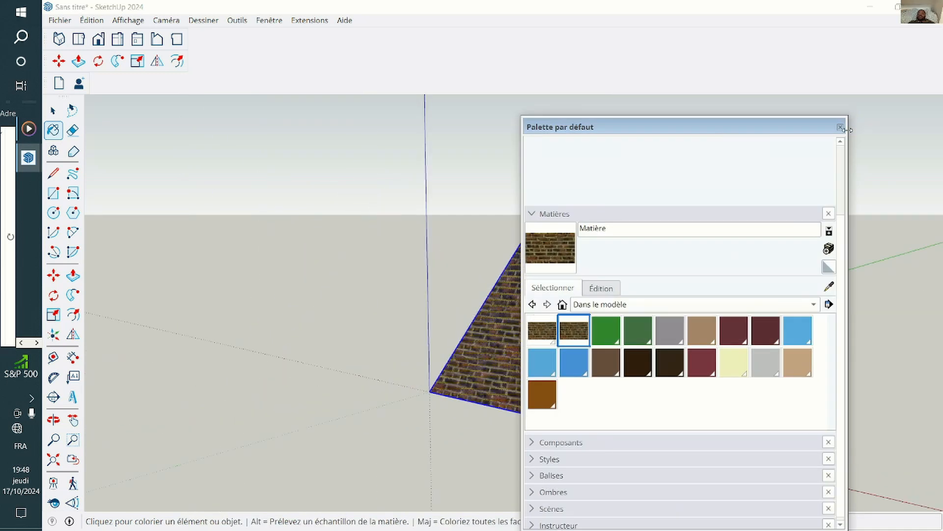
click(841, 127)
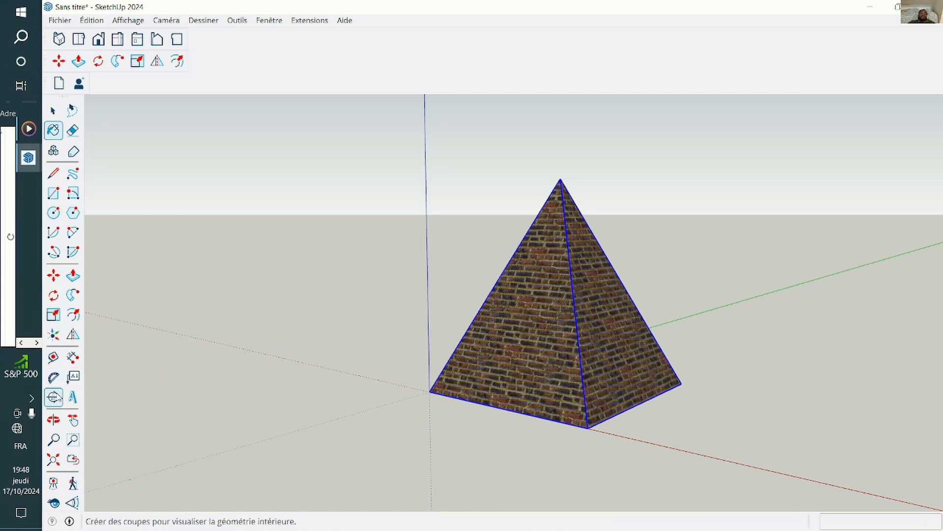
Draw a horizontal circle with a radius of about 110 cm on the ground beside the pyramid, near the red axis.
click(54, 419)
drag(357, 337, 731, 391)
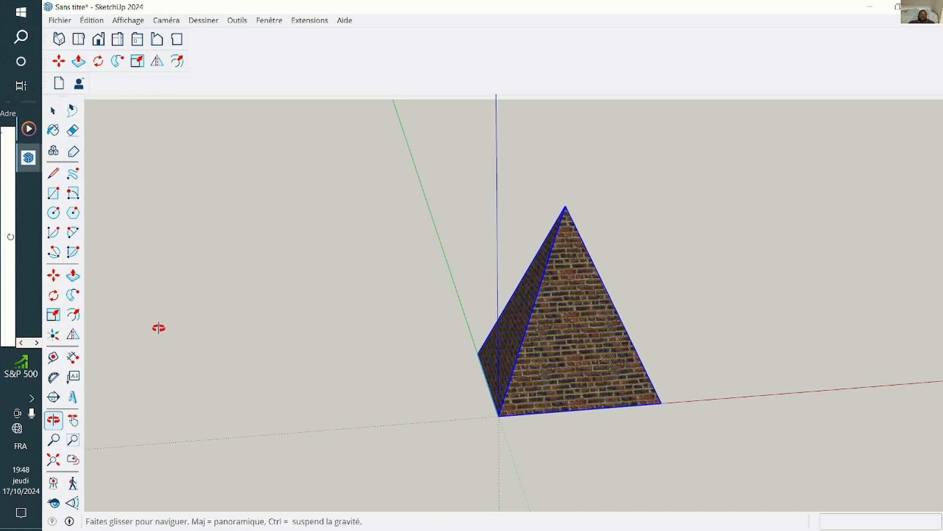
key(c)
scroll(313, 242, down, 2)
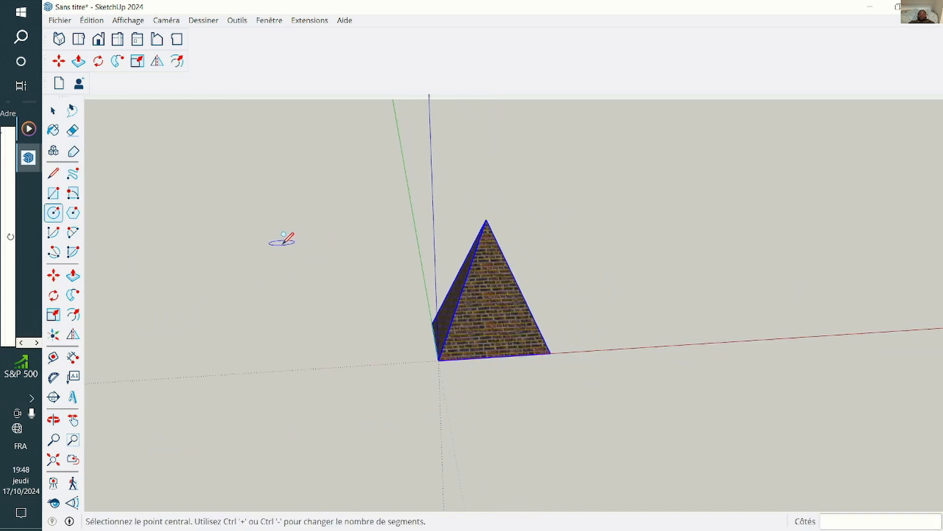
scroll(639, 319, up, 1)
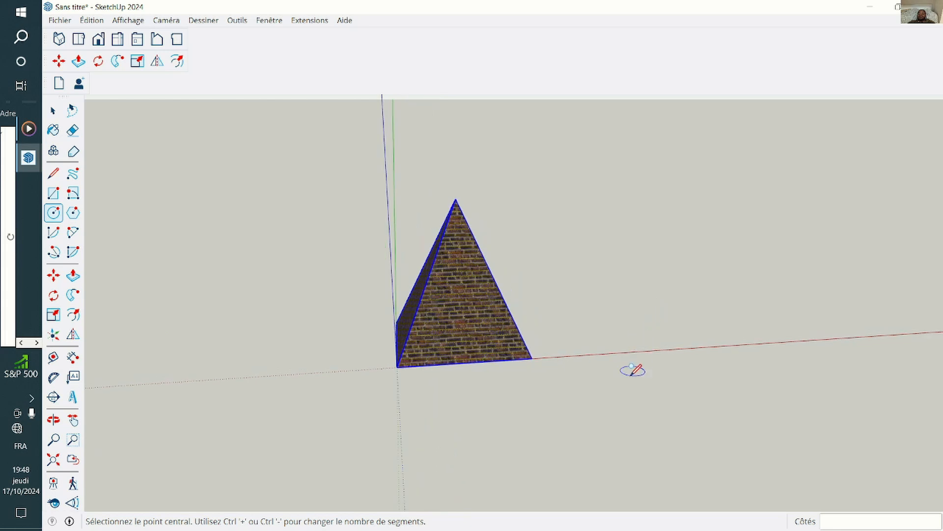
click(631, 376)
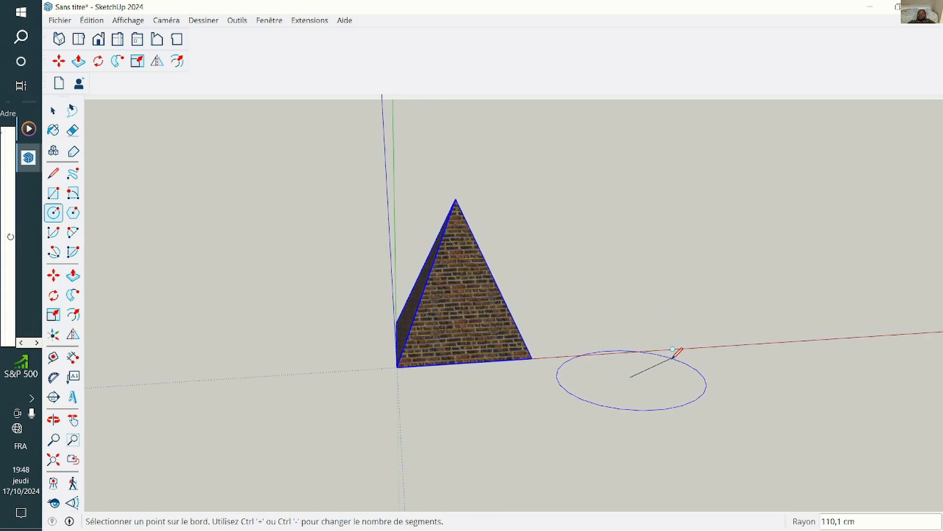
click(673, 357)
scroll(663, 407, up, 5)
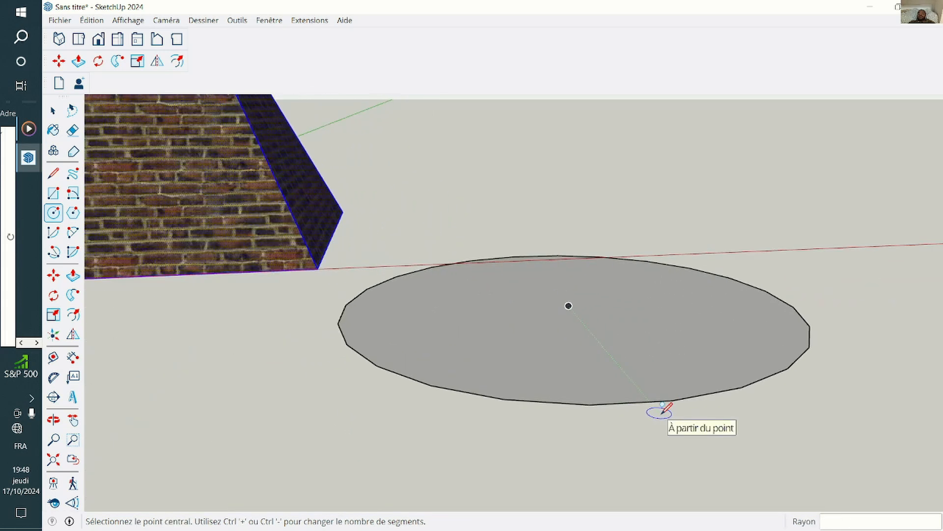
scroll(661, 406, up, 2)
scroll(660, 408, down, 5)
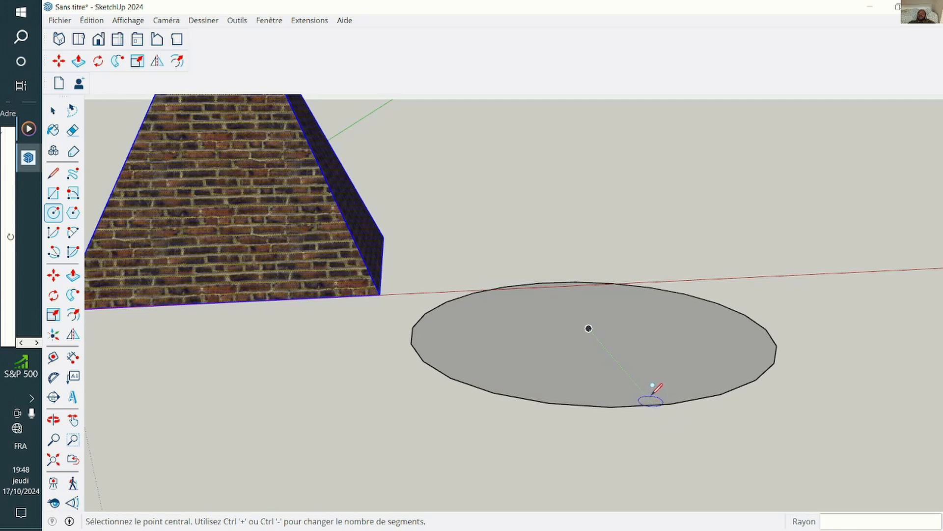
scroll(654, 392, down, 5)
scroll(653, 387, up, 2)
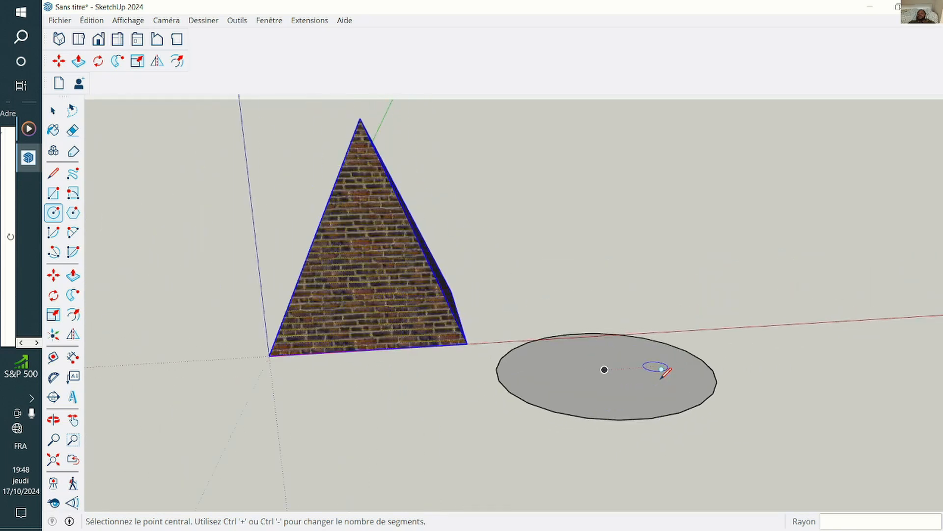
scroll(657, 363, up, 2)
scroll(657, 370, down, 3)
scroll(639, 371, up, 1)
scroll(825, 353, down, 1)
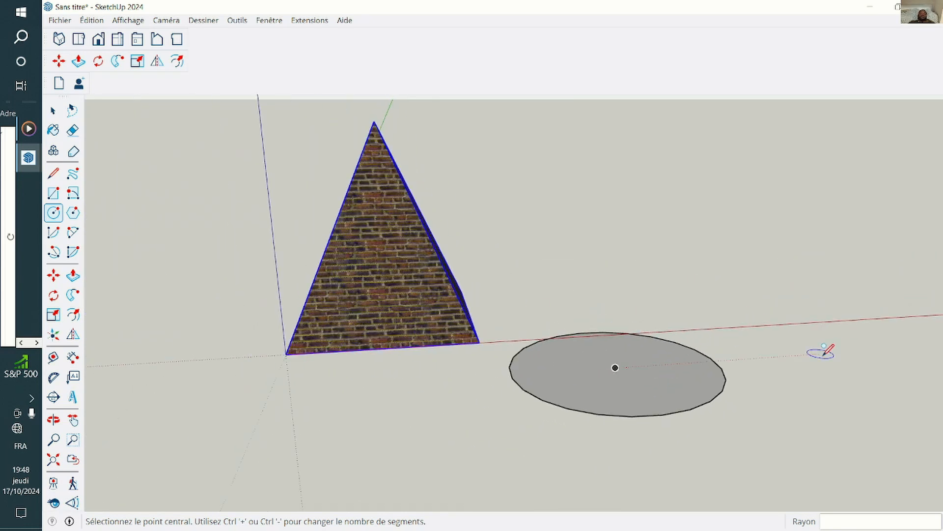
scroll(826, 351, down, 1)
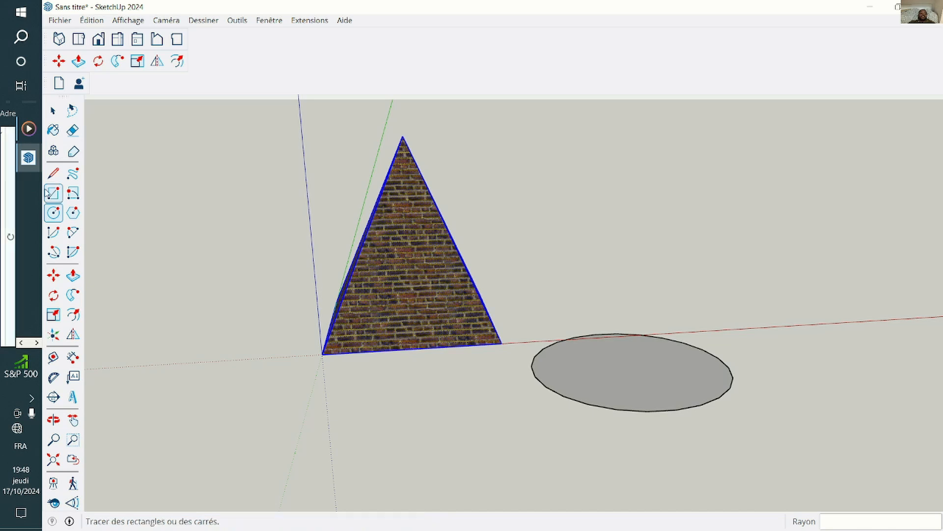
Set the circle's segment count to 50 in its entity info and close the tray.
click(53, 111)
scroll(639, 487, up, 1)
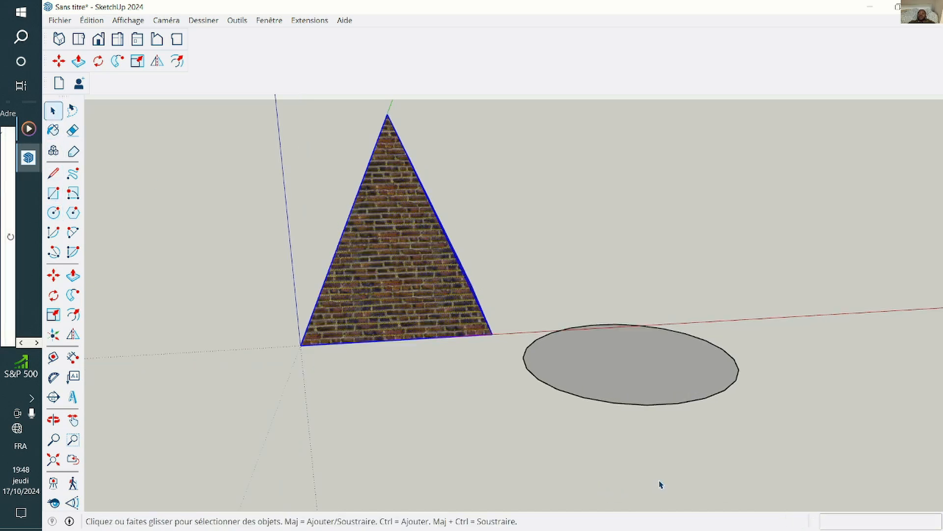
scroll(595, 397, up, 1)
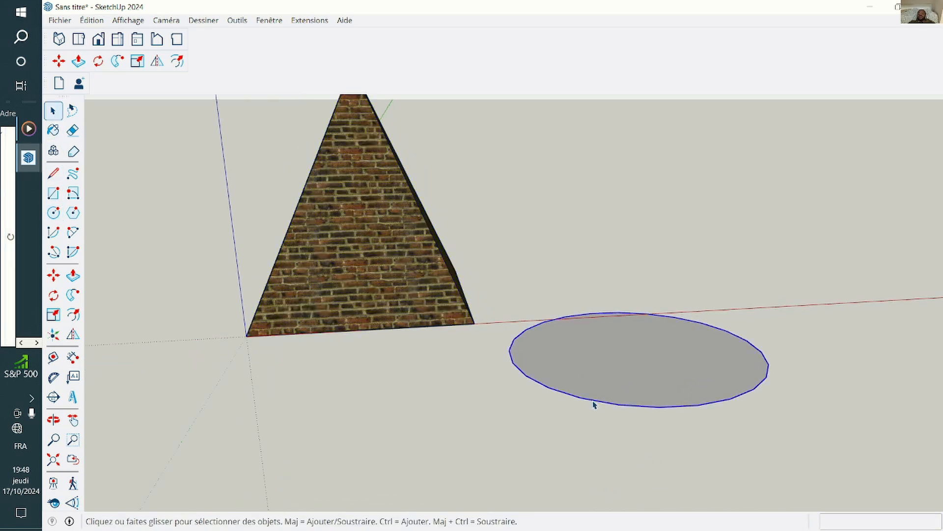
right_click(593, 404)
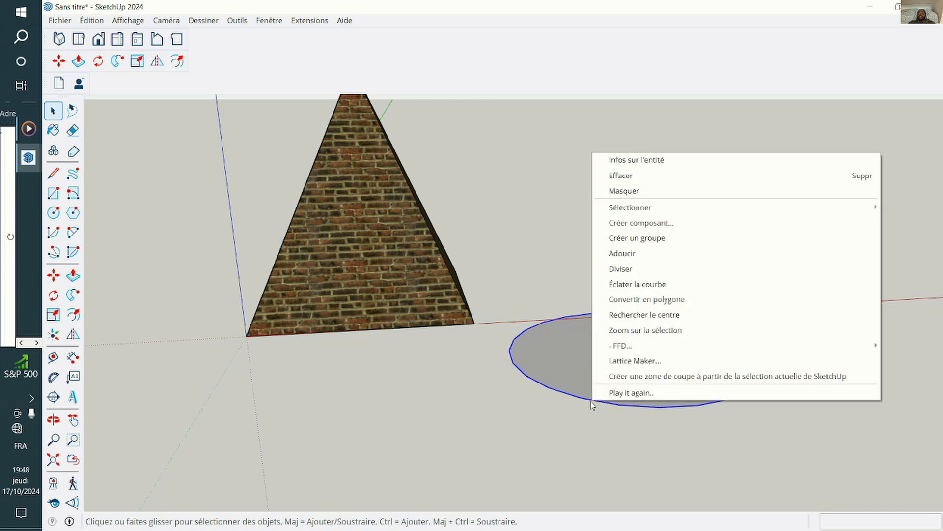
click(635, 160)
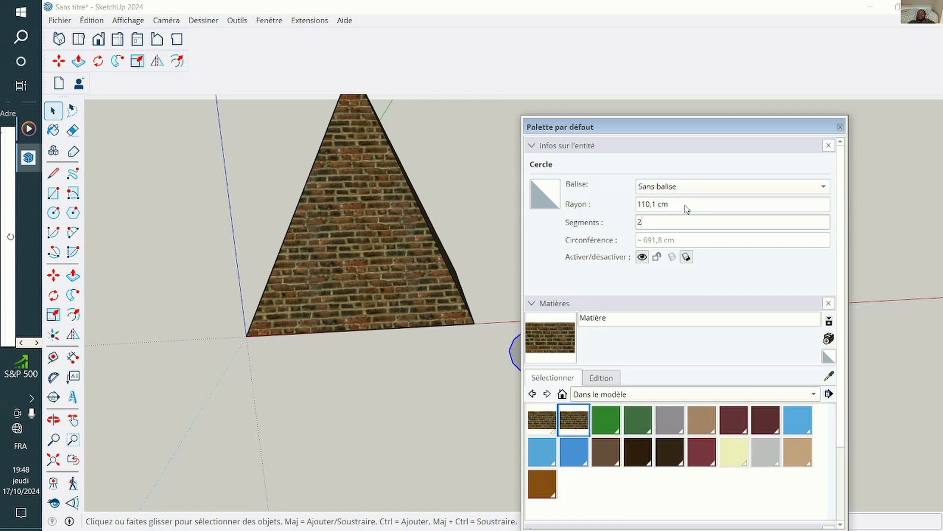
key(BackSpace)
text(50)
key(Return)
click(885, 253)
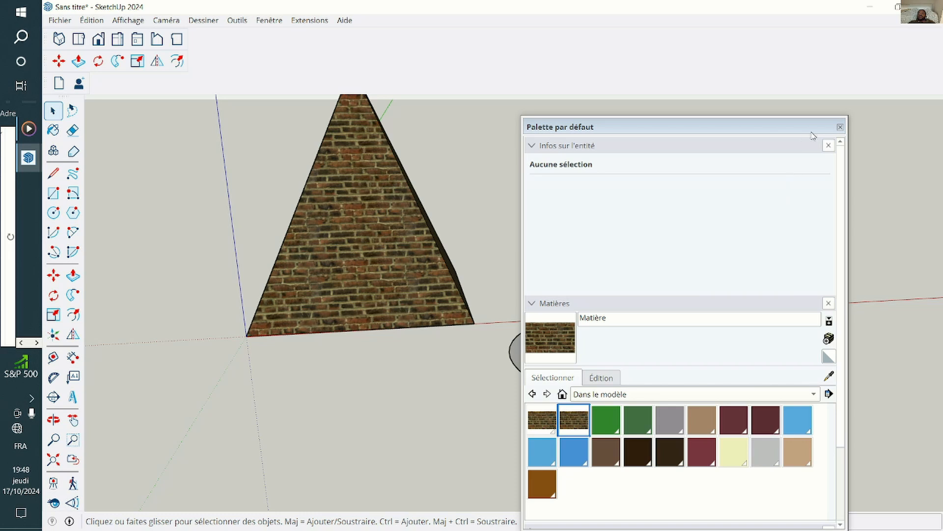
click(840, 127)
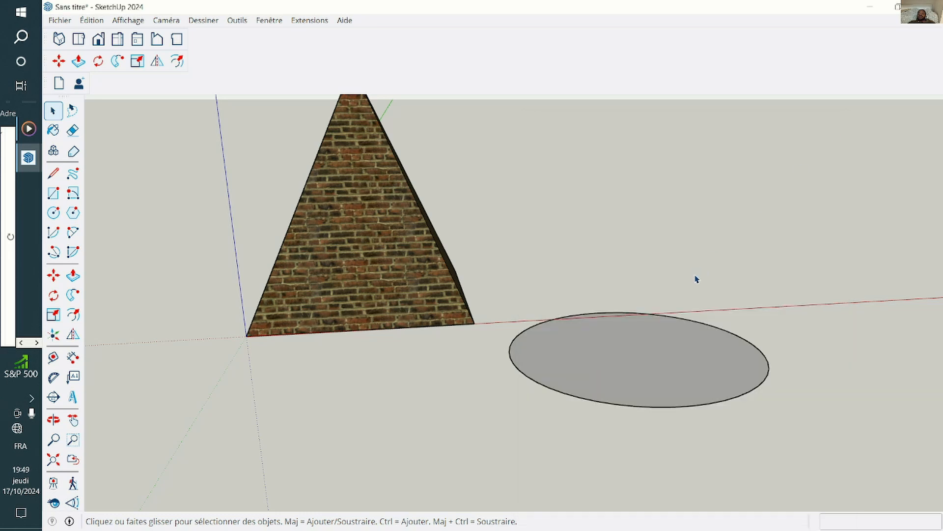
Select the circle's face together with its edge.
scroll(696, 279, up, 3)
scroll(437, 373, down, 2)
scroll(512, 433, up, 3)
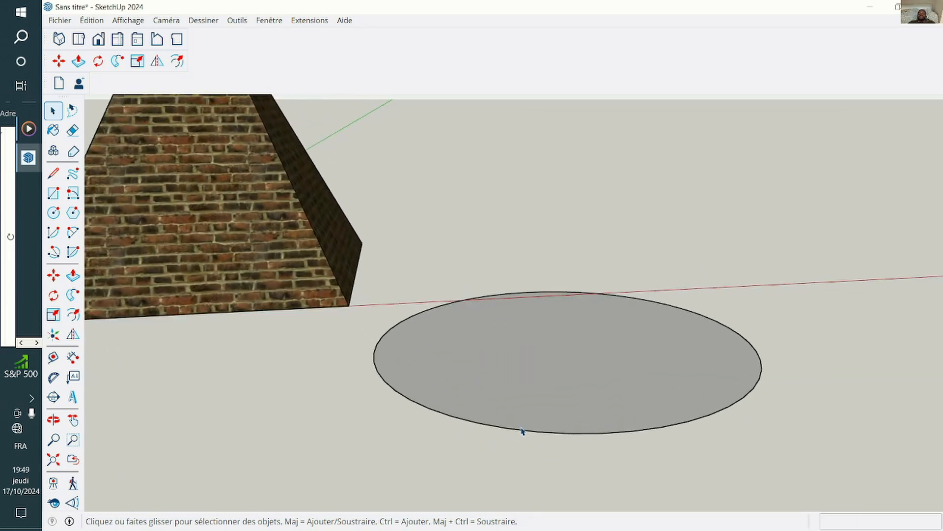
scroll(521, 431, up, 2)
scroll(522, 432, down, 5)
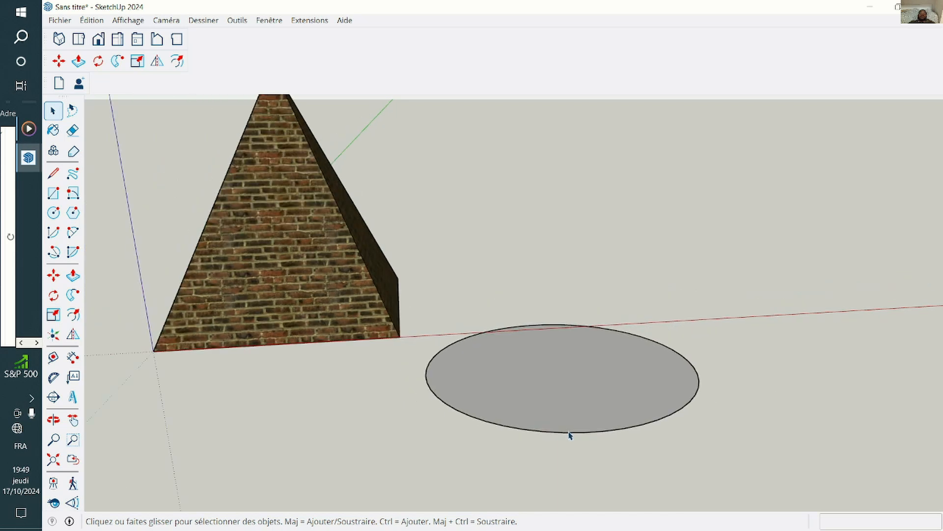
click(565, 416)
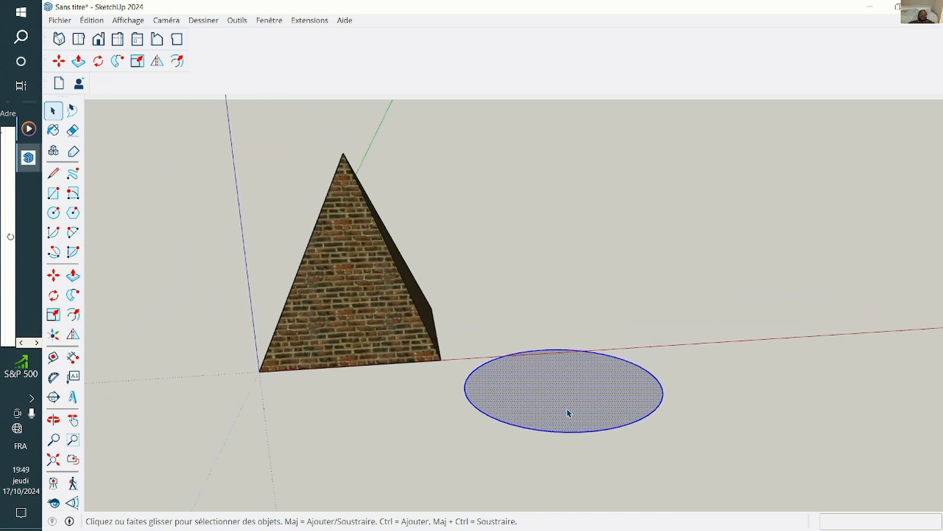
scroll(571, 401, down, 2)
scroll(590, 366, up, 2)
scroll(592, 363, down, 1)
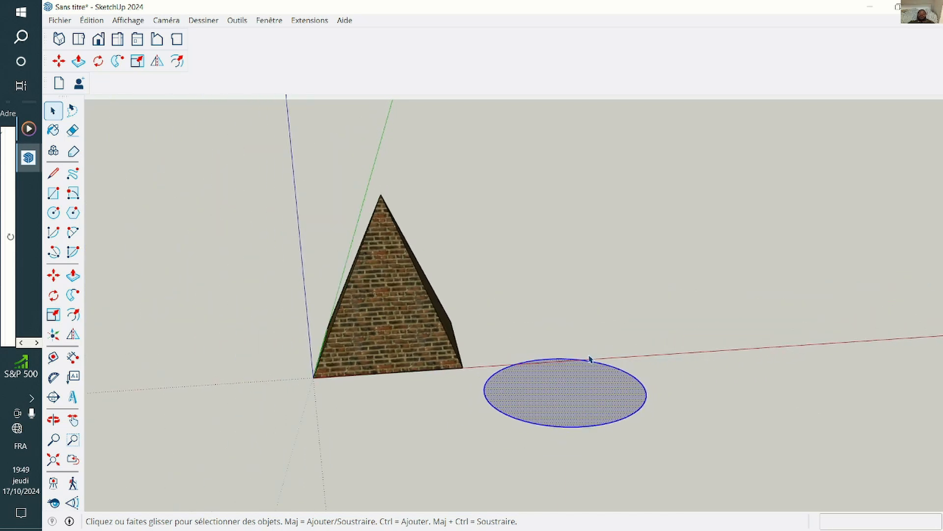
scroll(591, 359, up, 1)
scroll(570, 407, down, 2)
scroll(566, 405, up, 1)
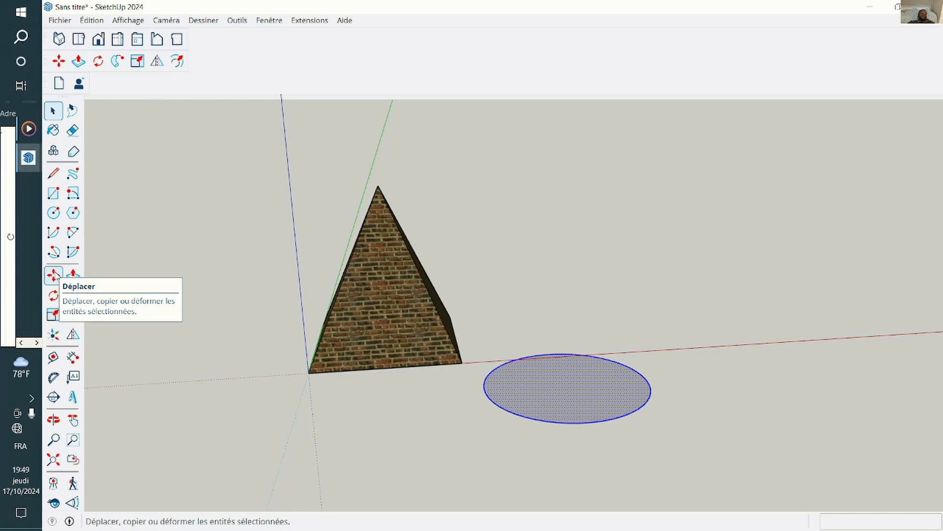
Copy the selected circle straight up along the blue axis by about 211 cm.
click(54, 276)
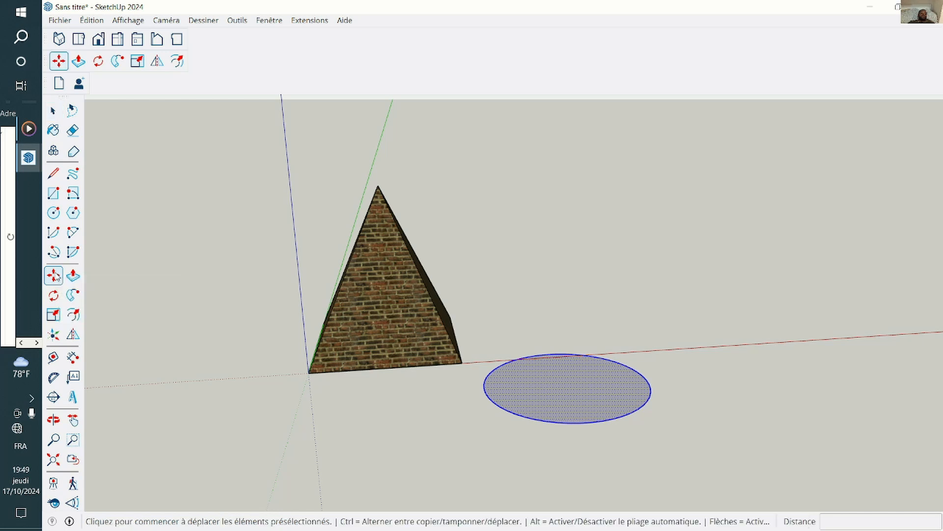
click(556, 400)
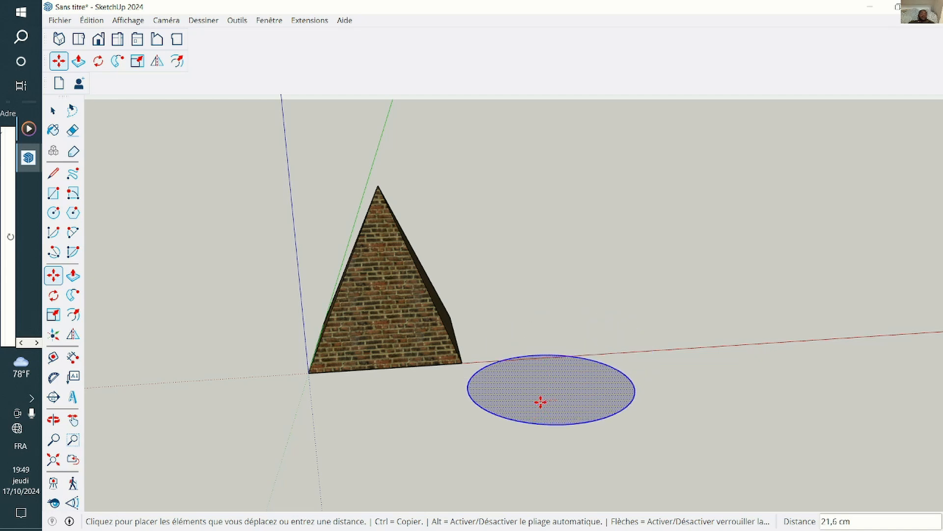
click(543, 399)
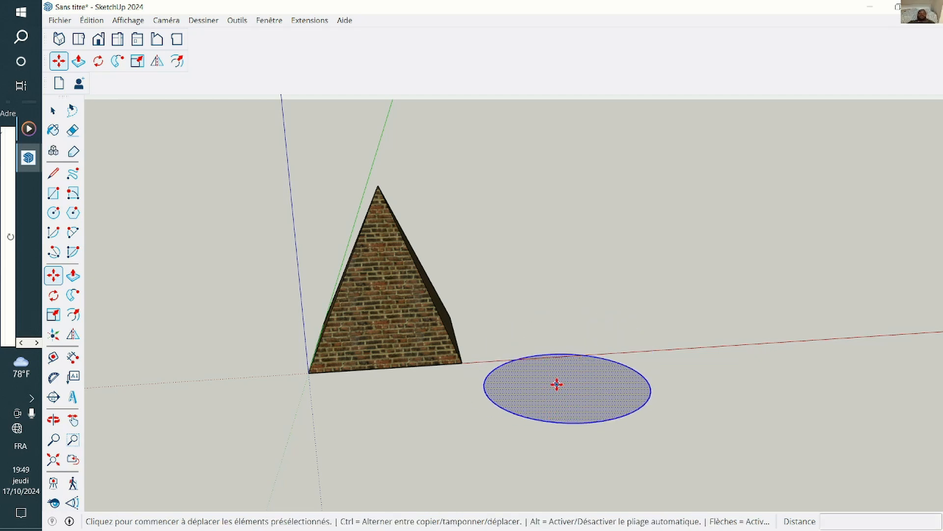
key(ctrl)
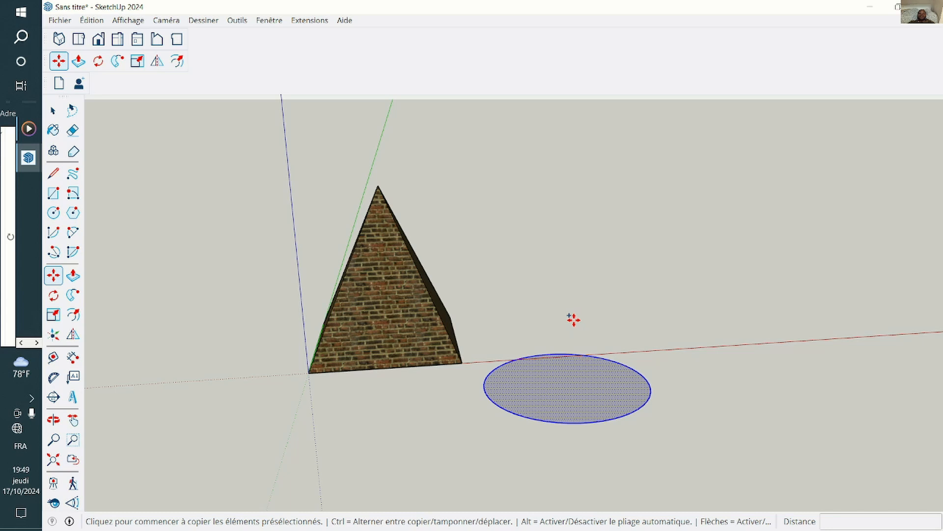
click(561, 367)
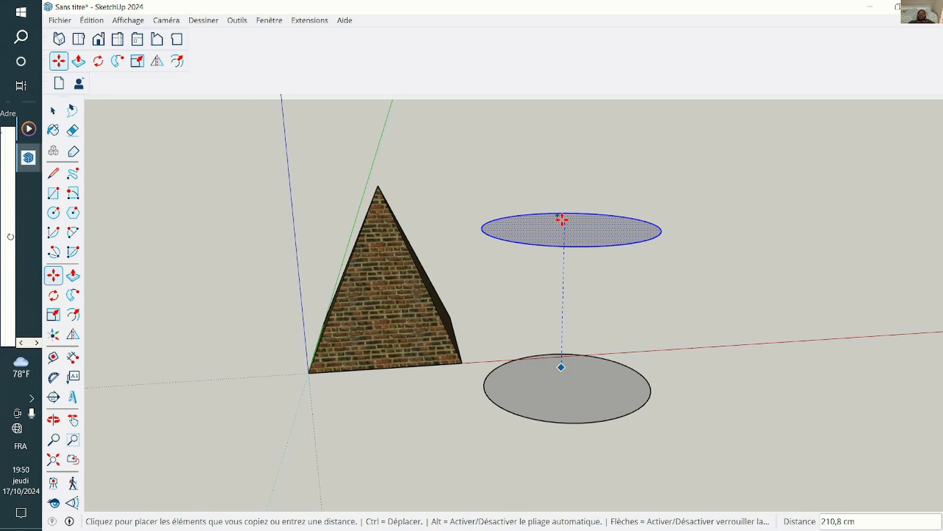
click(561, 220)
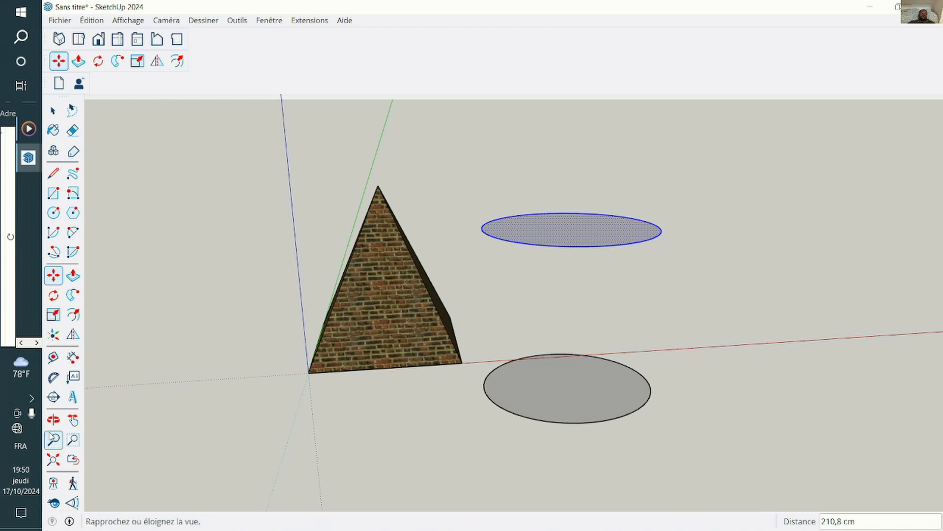
Rotate the raised circle copy 90° about the green axis to stand it upright.
click(53, 419)
drag(683, 348, 717, 447)
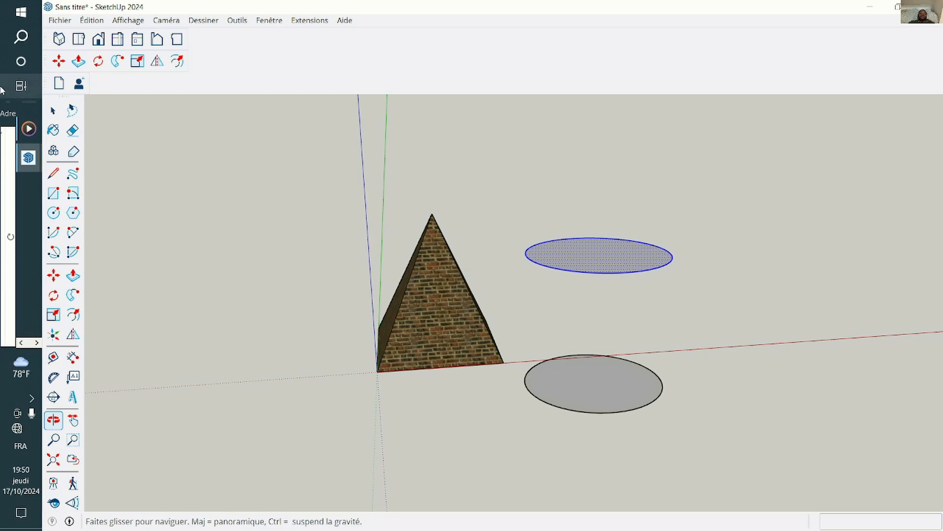
click(53, 110)
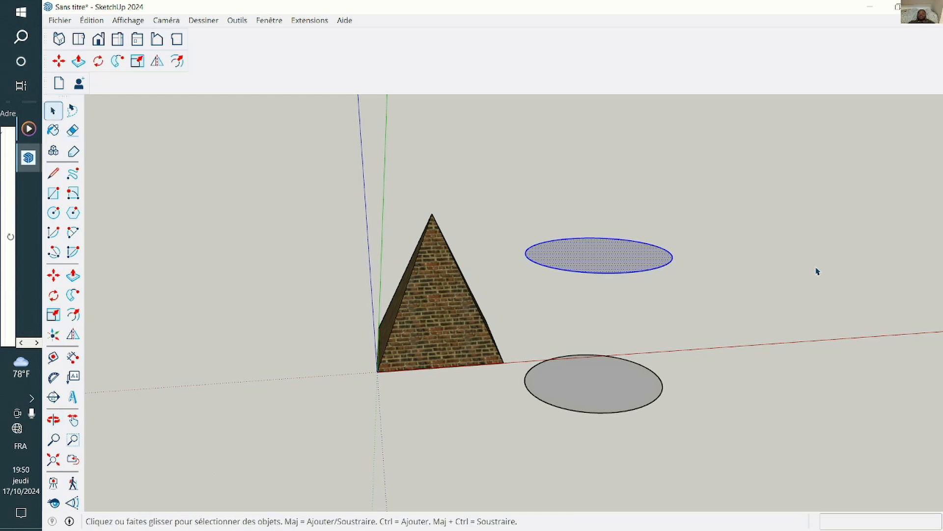
middle_drag(817, 270, 764, 282)
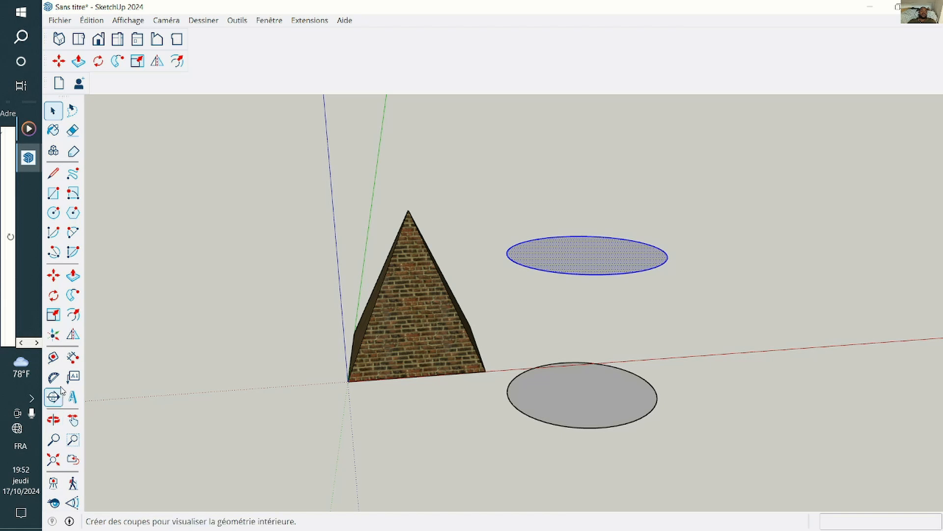
click(53, 300)
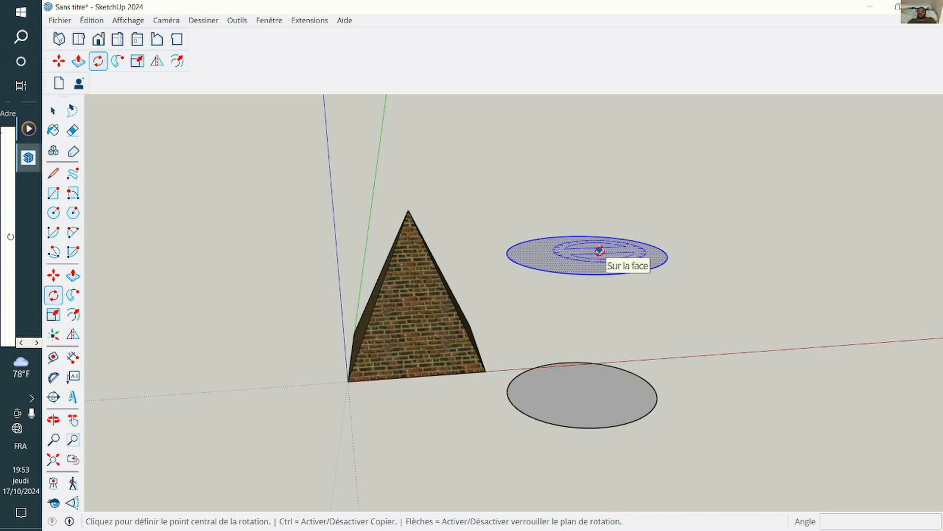
key(Right)
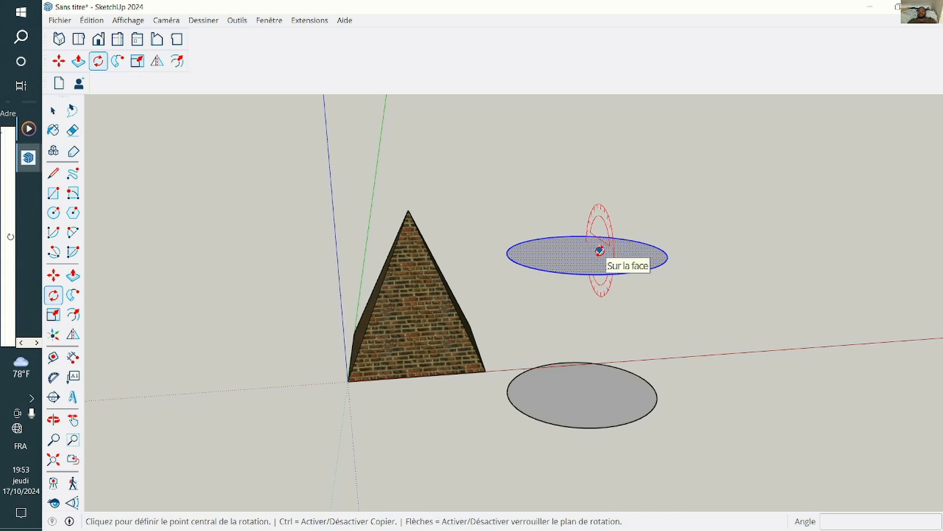
key(Left)
click(599, 249)
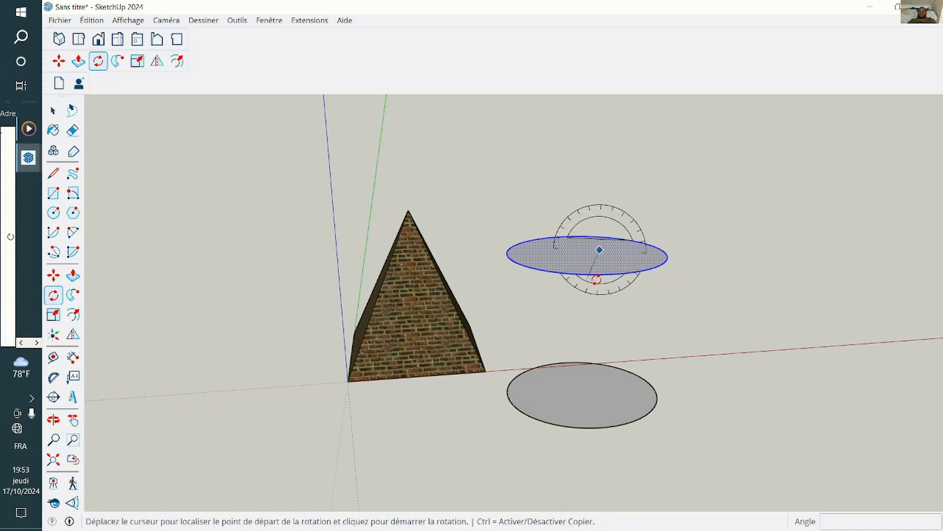
click(551, 193)
click(600, 204)
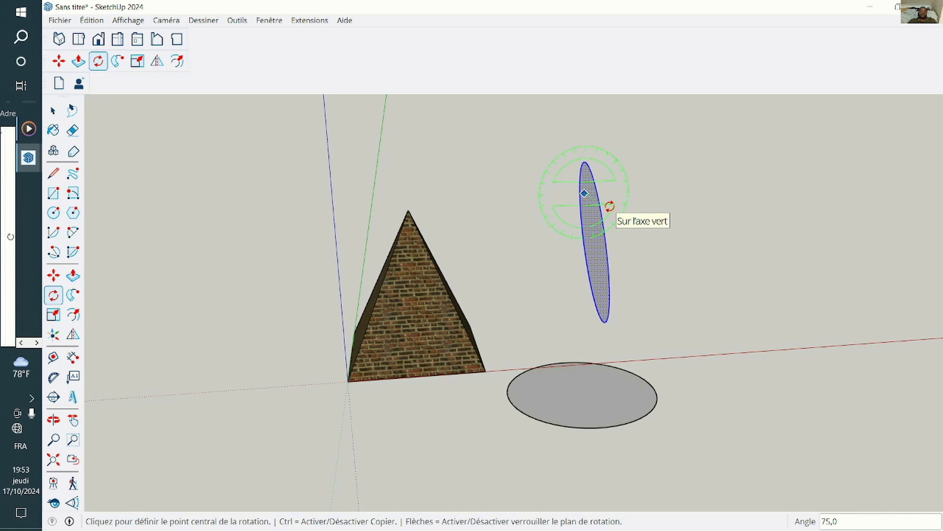
text(90)
key(Return)
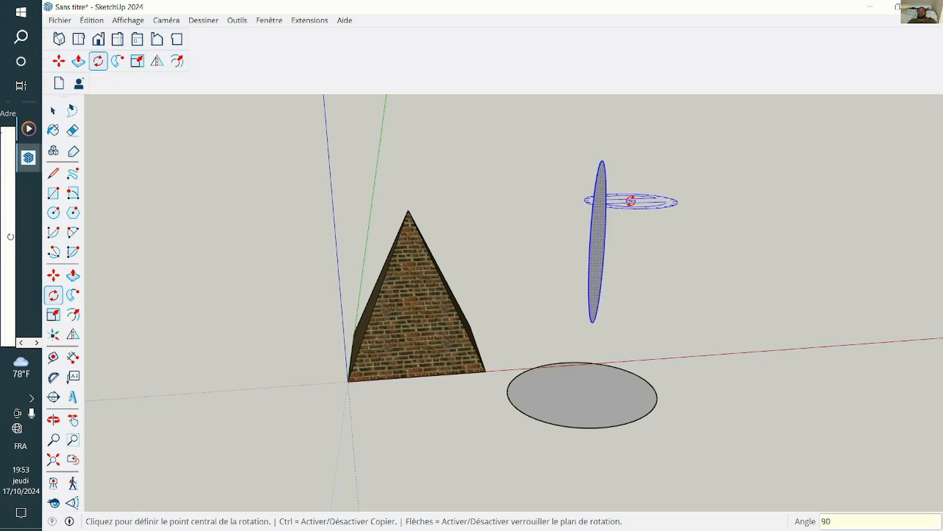
Move the upright circle down the blue axis by about 270 cm so that it crosses the circle on the ground.
scroll(614, 216, up, 2)
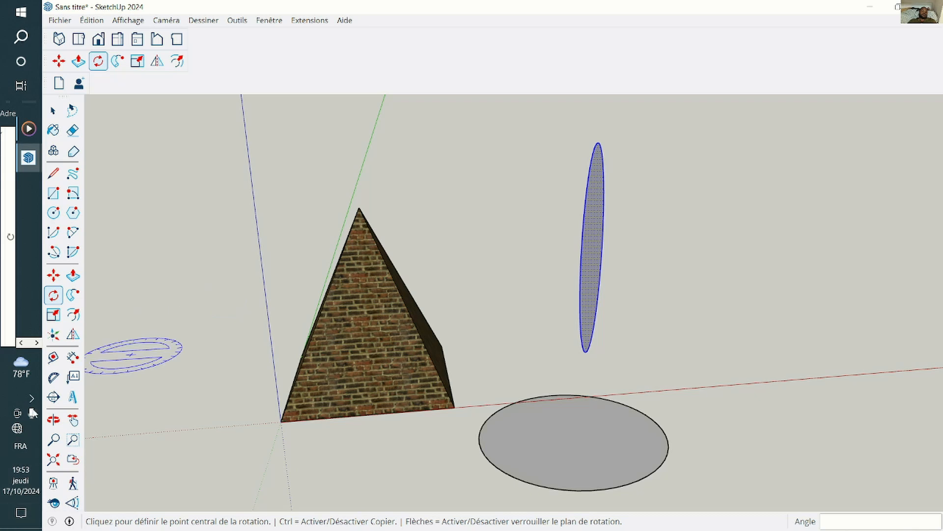
key(o)
drag(265, 370, 439, 307)
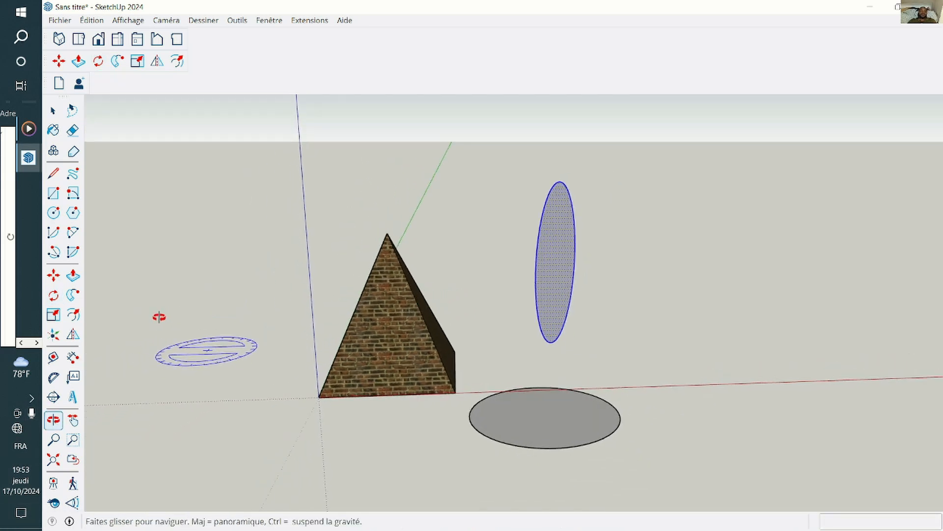
click(54, 275)
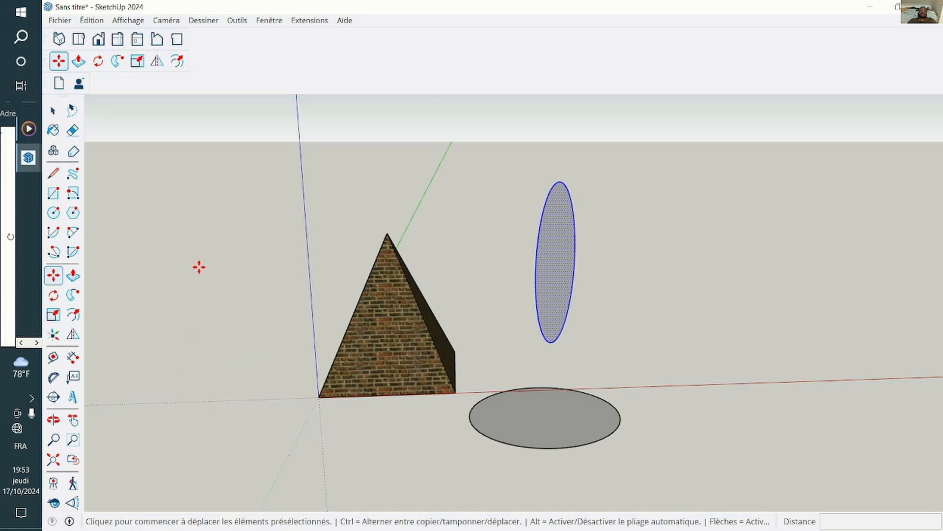
click(567, 202)
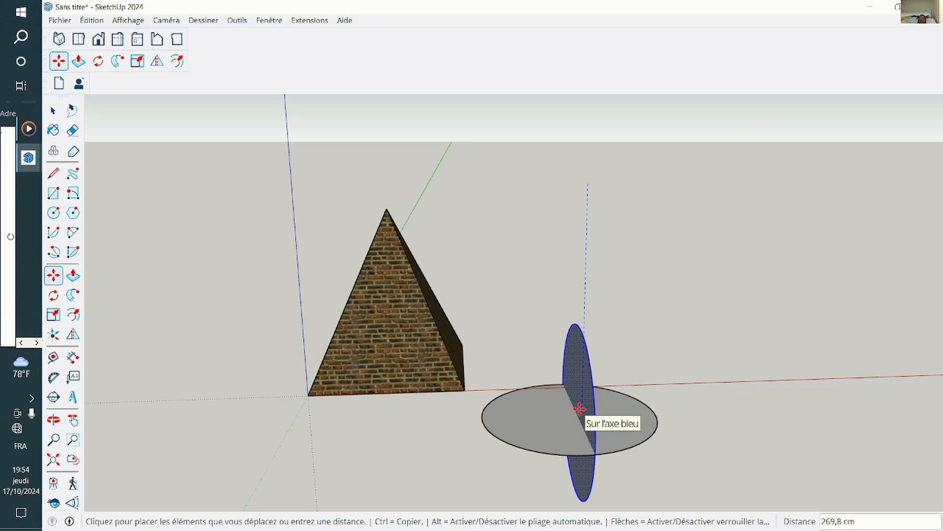
click(579, 408)
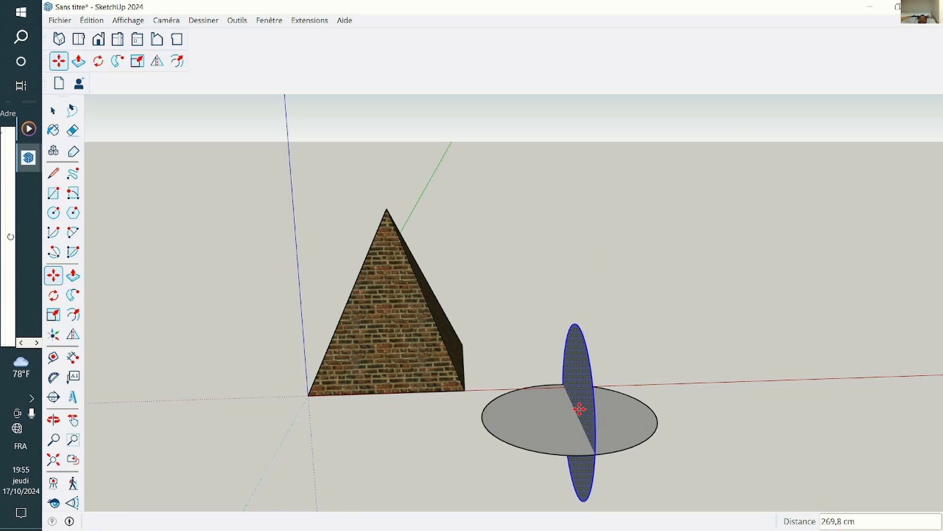
Create a sphere with Follow Me, using the ground circle as the path and the upright circle as the profile.
click(53, 111)
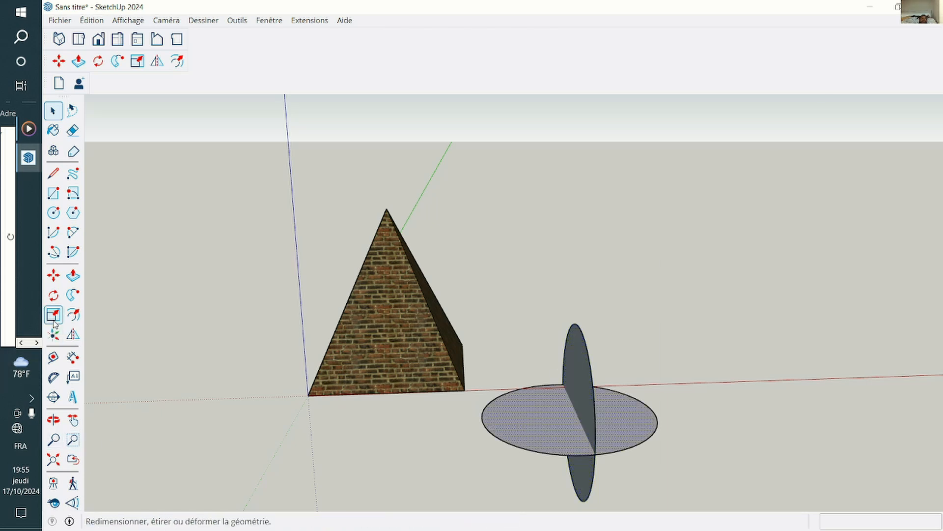
click(21, 368)
click(674, 249)
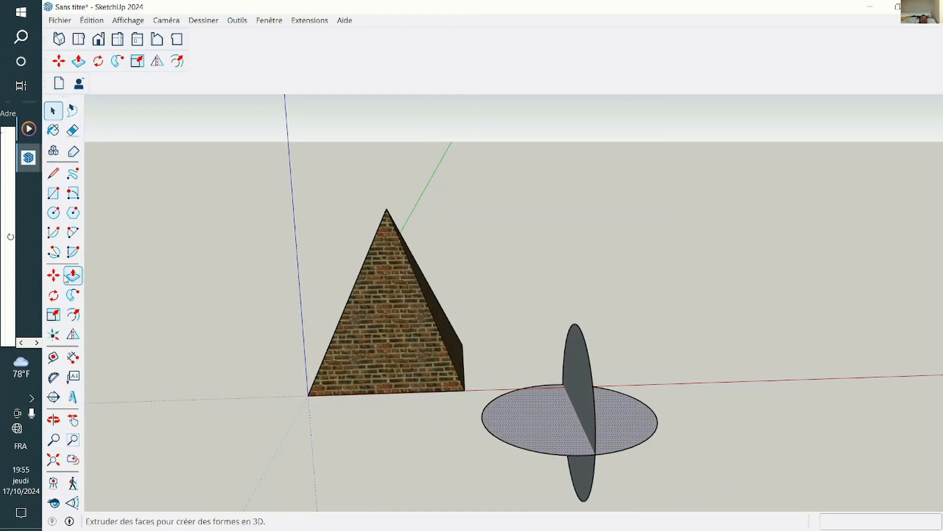
click(73, 295)
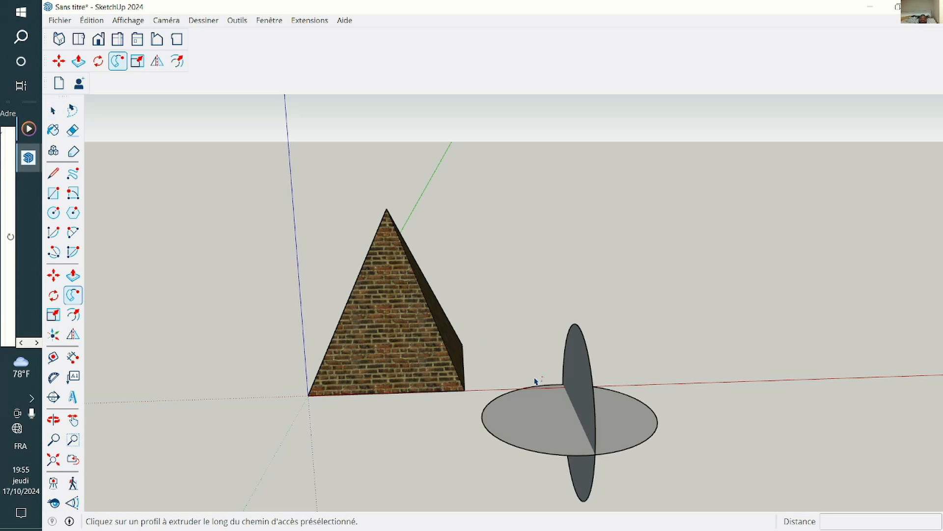
click(581, 384)
scroll(437, 403, down, 5)
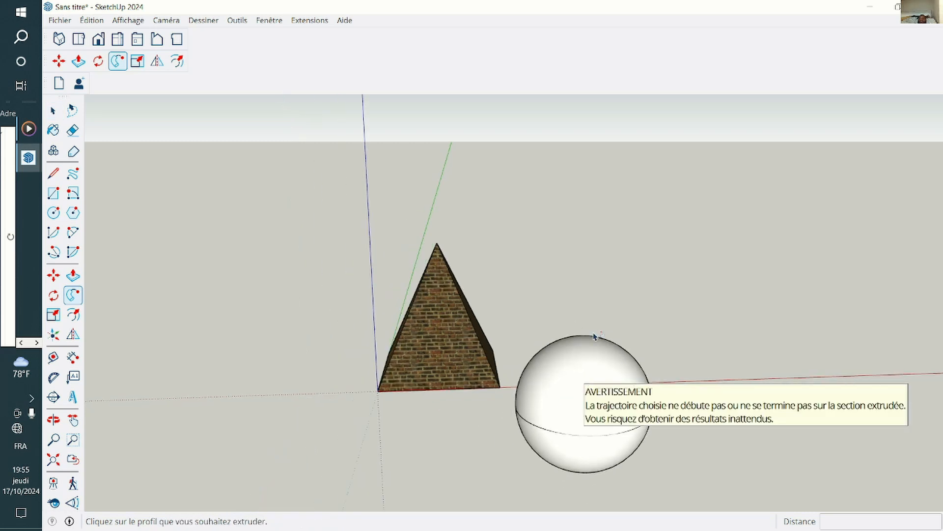
click(54, 421)
drag(499, 329, 484, 333)
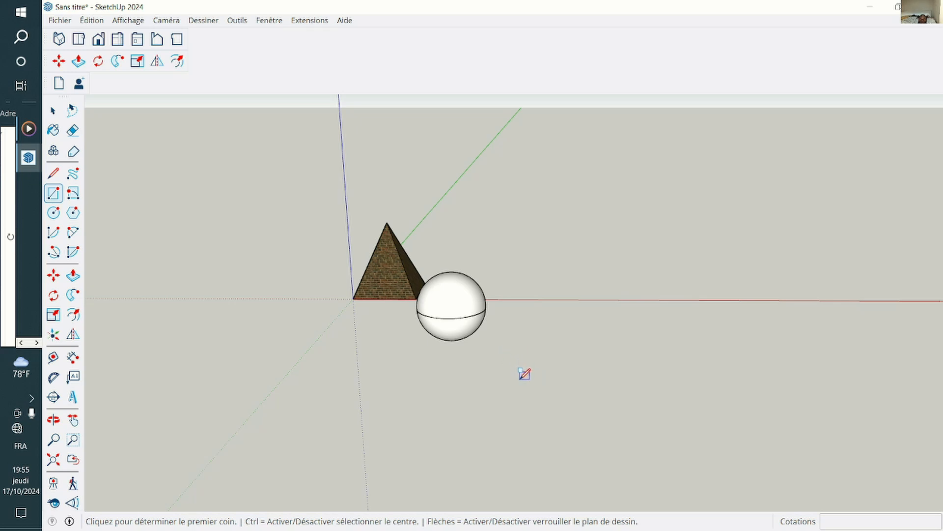
Draw a rectangle about 638 by 220 cm on the ground beside the sphere and pull it up about 125 cm into a box.
click(525, 383)
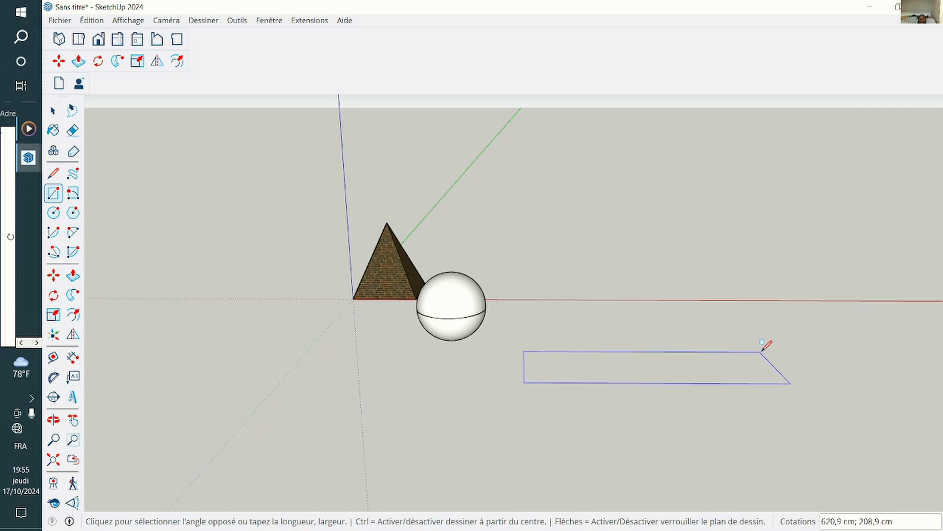
click(763, 350)
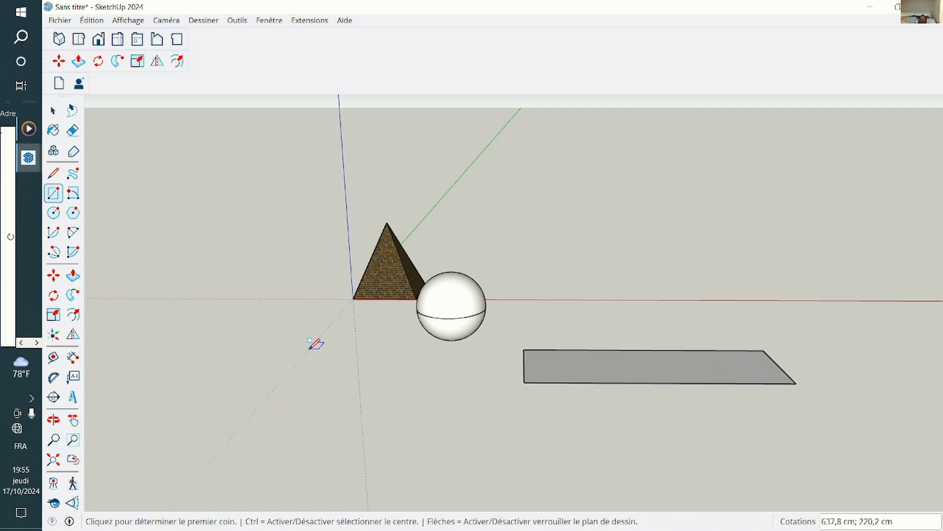
key(p)
click(605, 381)
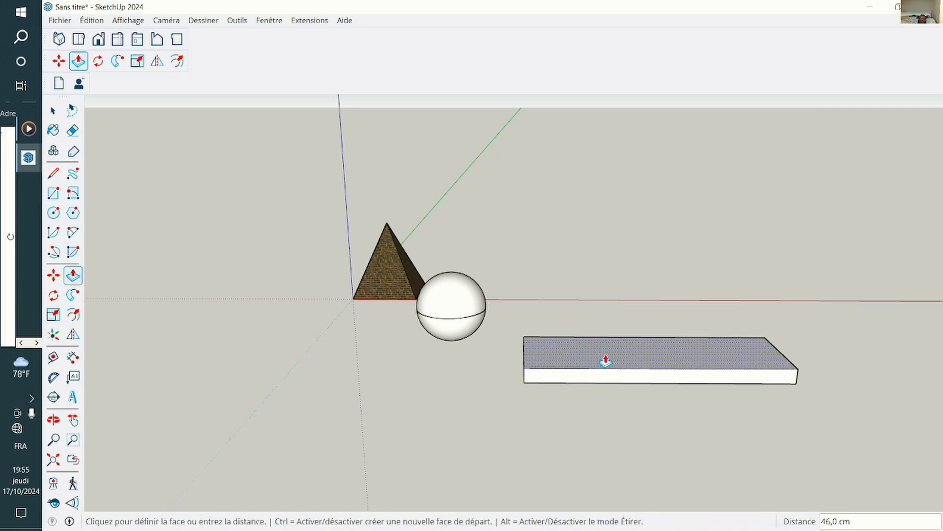
click(602, 329)
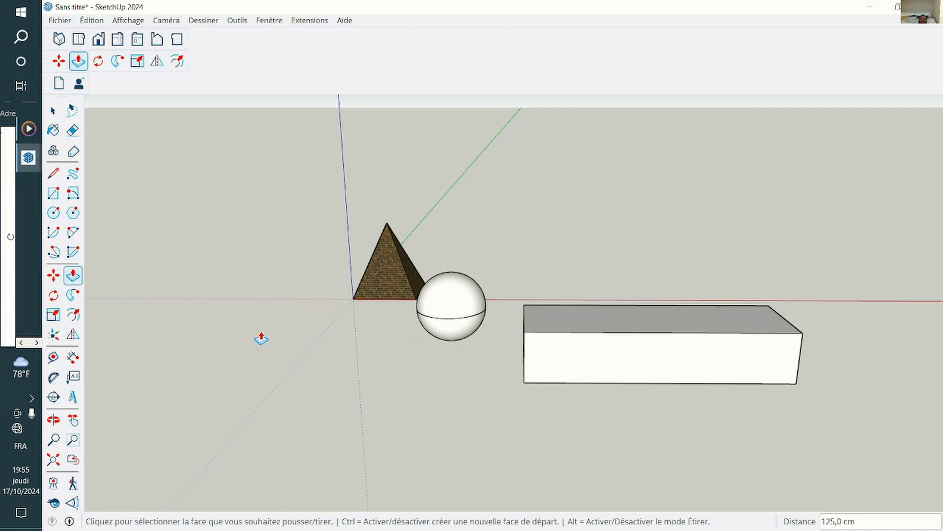
Draw a small vertical rectangle at the box's upper front corner, projecting outward from the short end in line with the front face.
click(52, 424)
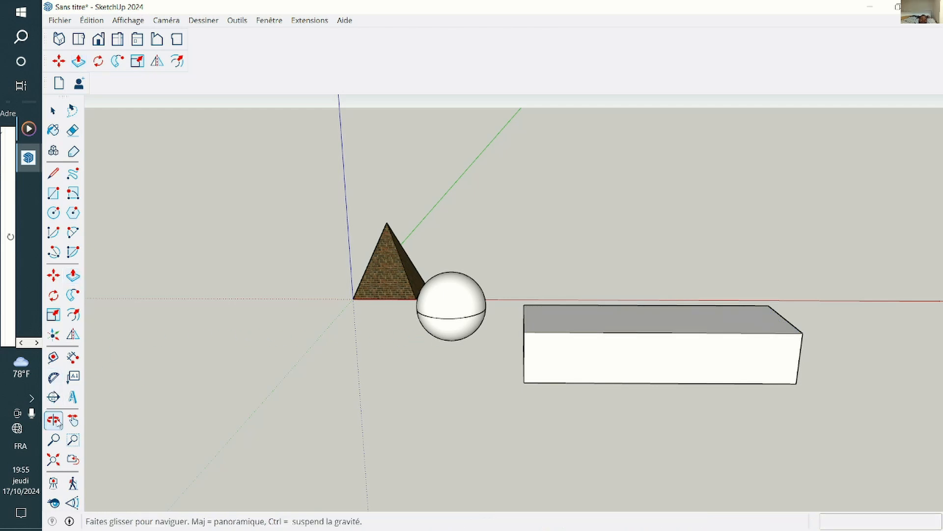
drag(666, 383, 639, 413)
drag(710, 424, 545, 392)
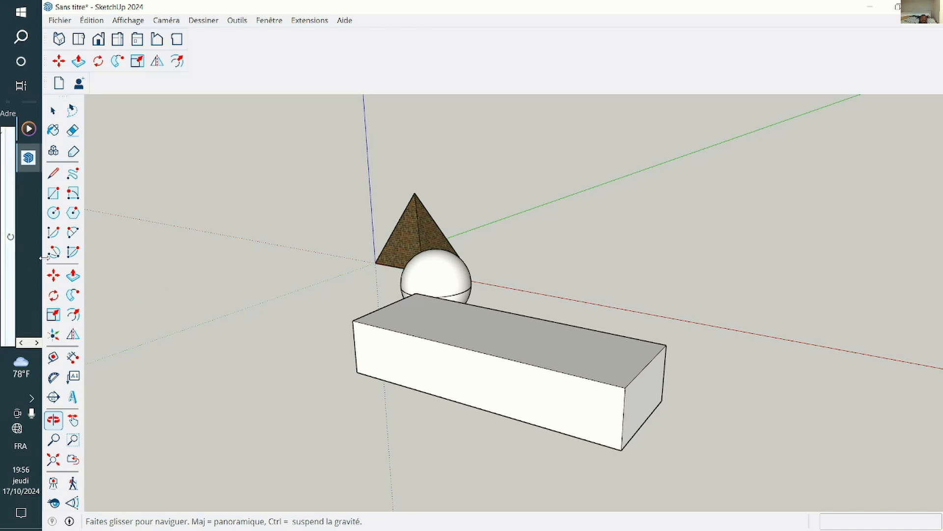
click(53, 193)
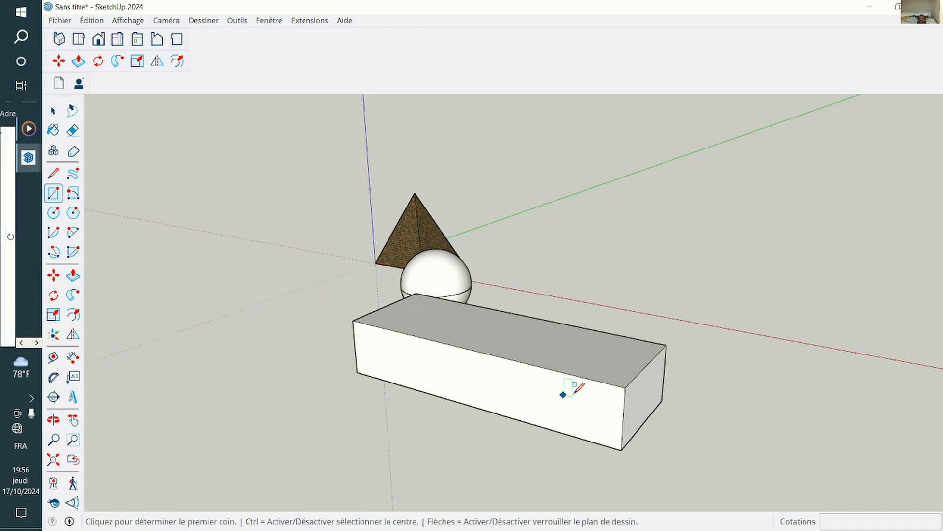
scroll(573, 387, up, 2)
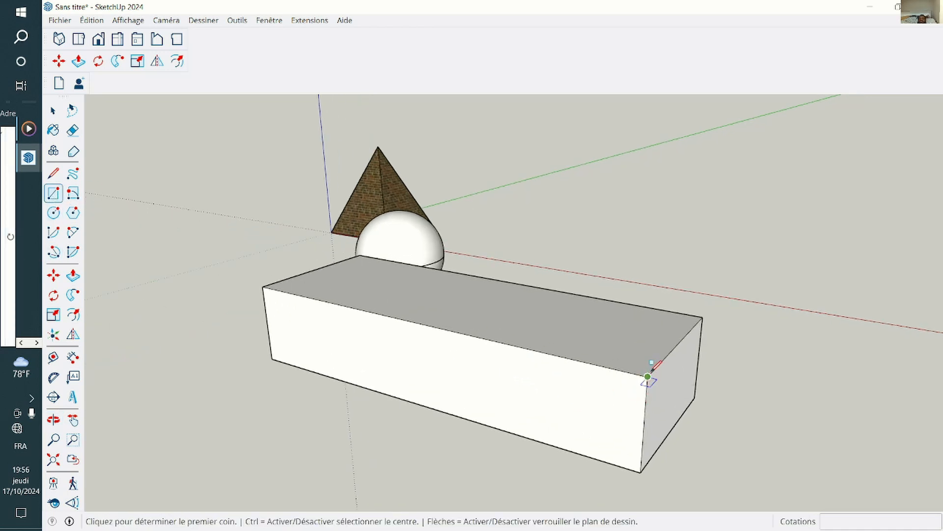
scroll(648, 377, up, 2)
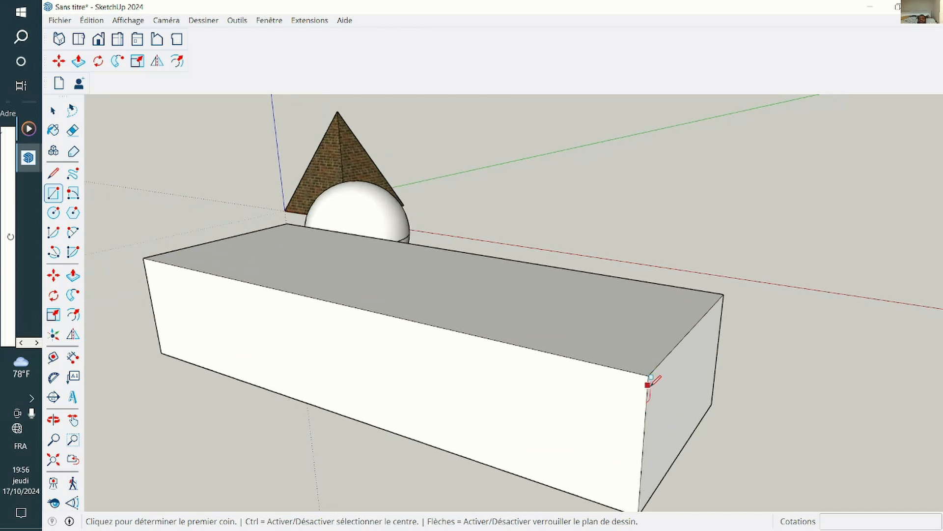
click(649, 377)
scroll(685, 364, down, 2)
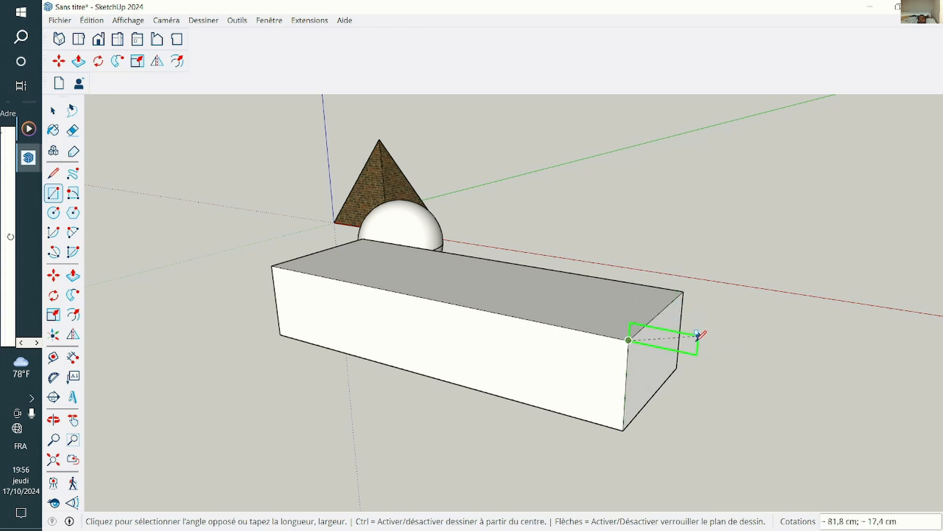
click(682, 369)
scroll(673, 361, up, 5)
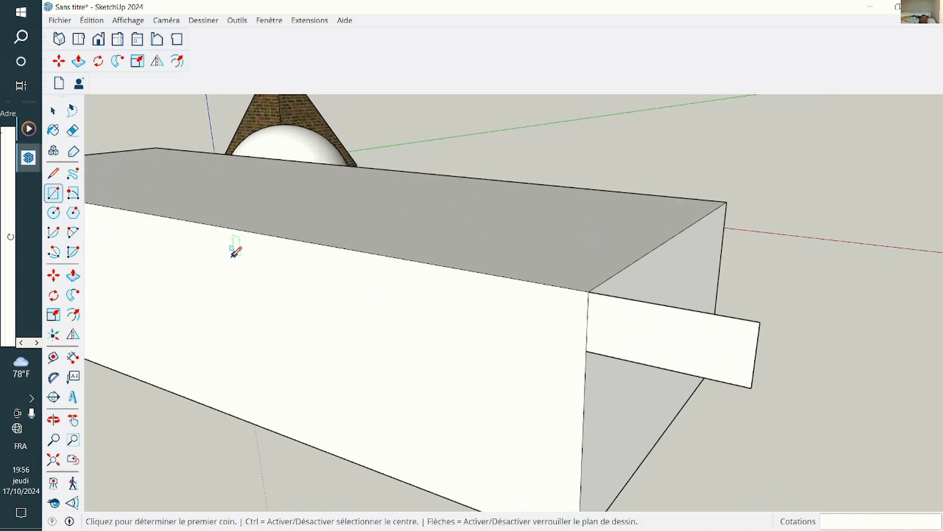
Round the upper outer corner of the small rectangle with a two-point arc spanning about 5.5 cm.
click(53, 175)
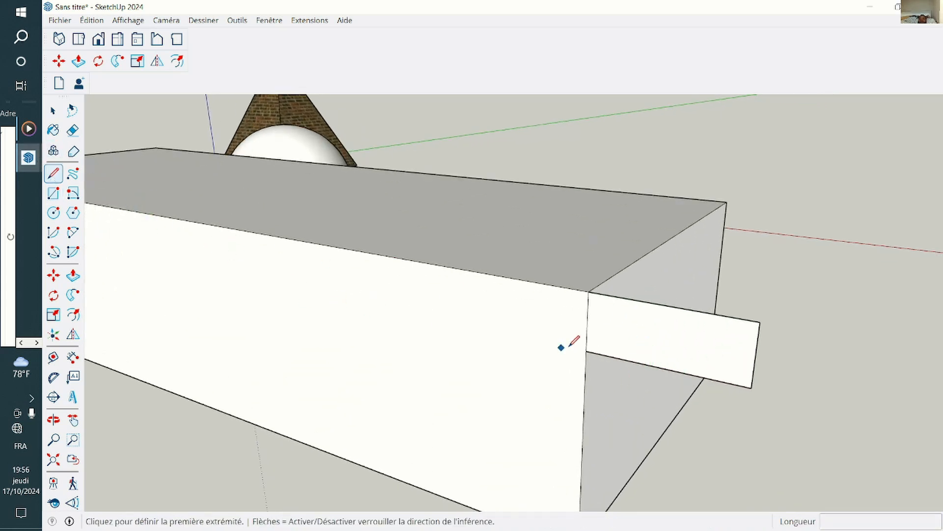
scroll(602, 314, up, 1)
key(a)
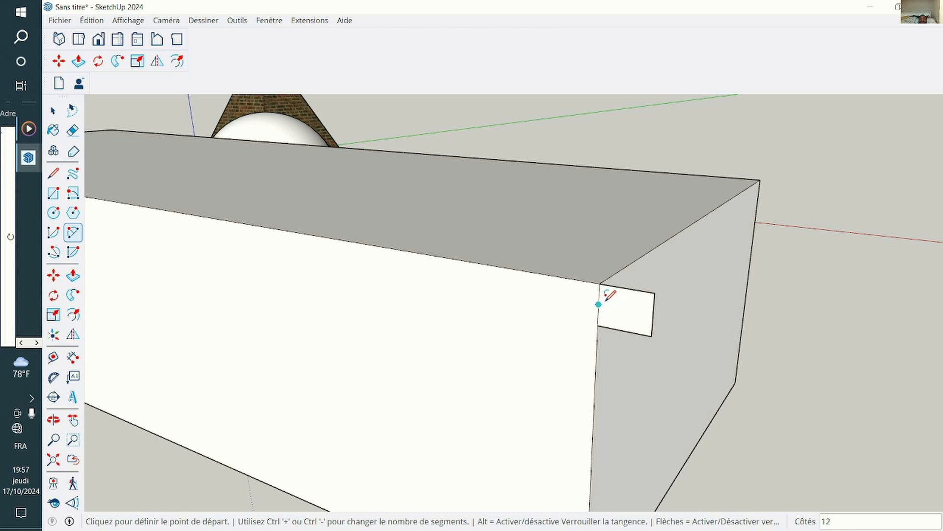
click(641, 291)
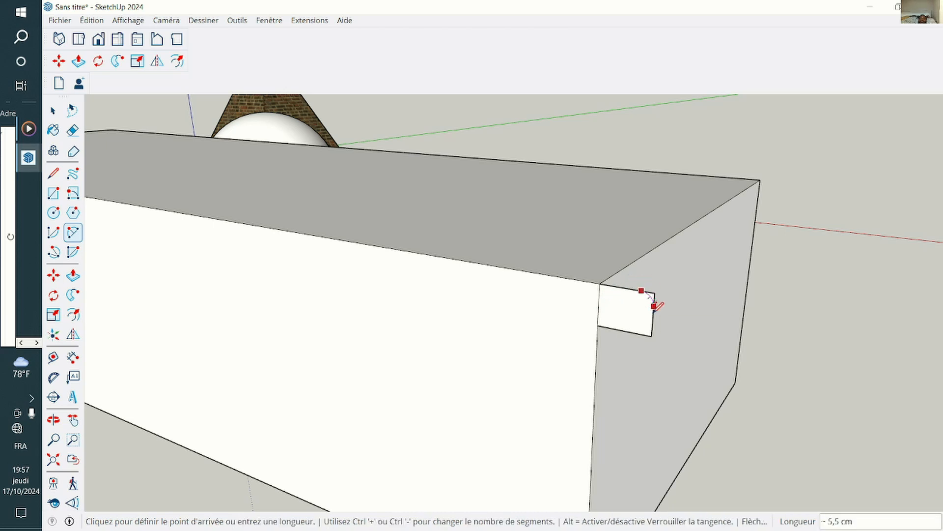
click(655, 306)
click(653, 316)
scroll(852, 458, down, 5)
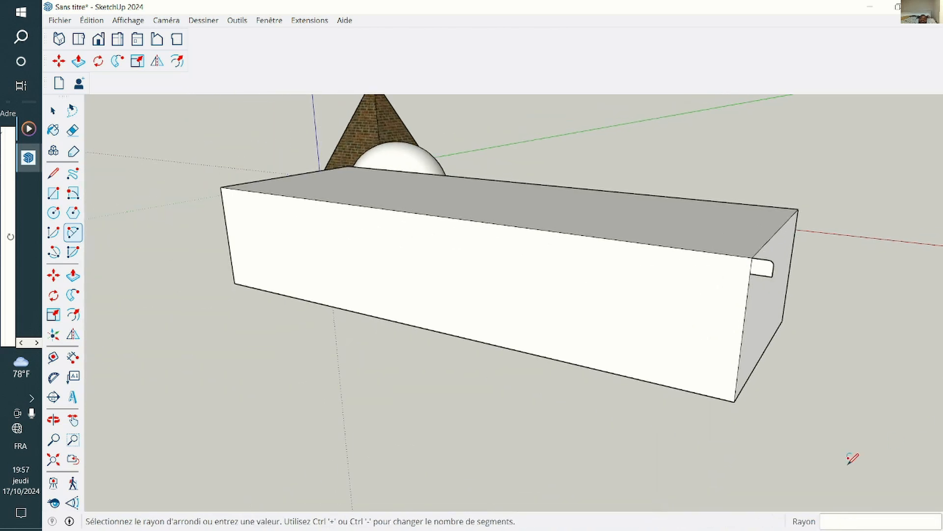
scroll(779, 325, up, 1)
scroll(681, 424, down, 1)
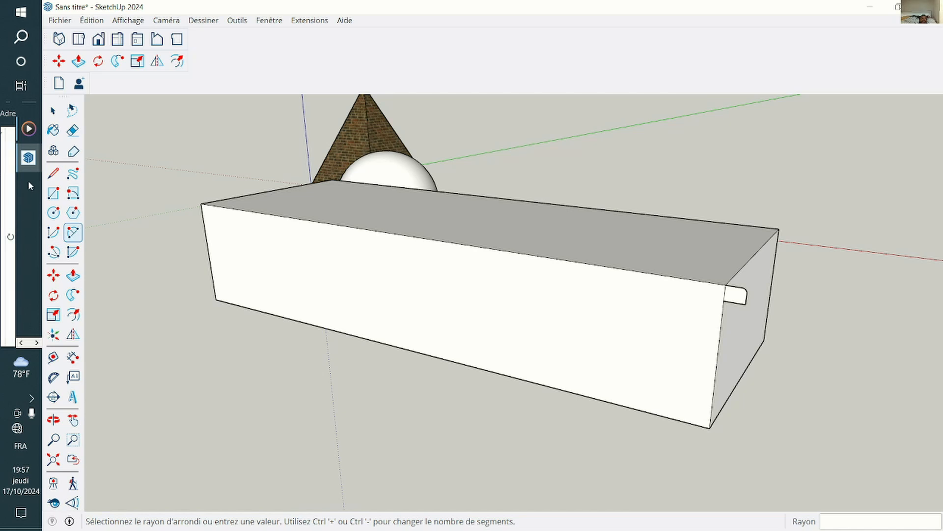
Sweep the rounded profile around the box's top face with Follow Me to form a projecting rim.
click(53, 110)
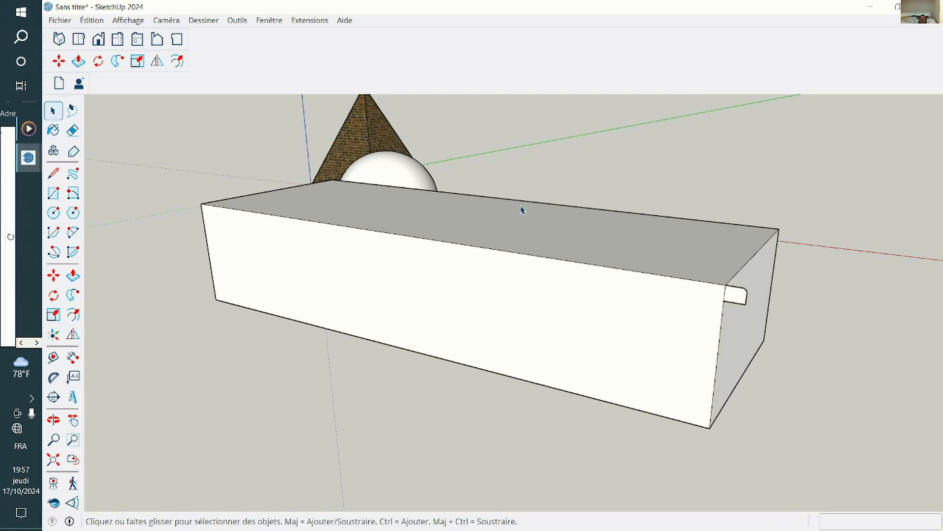
scroll(521, 224, up, 1)
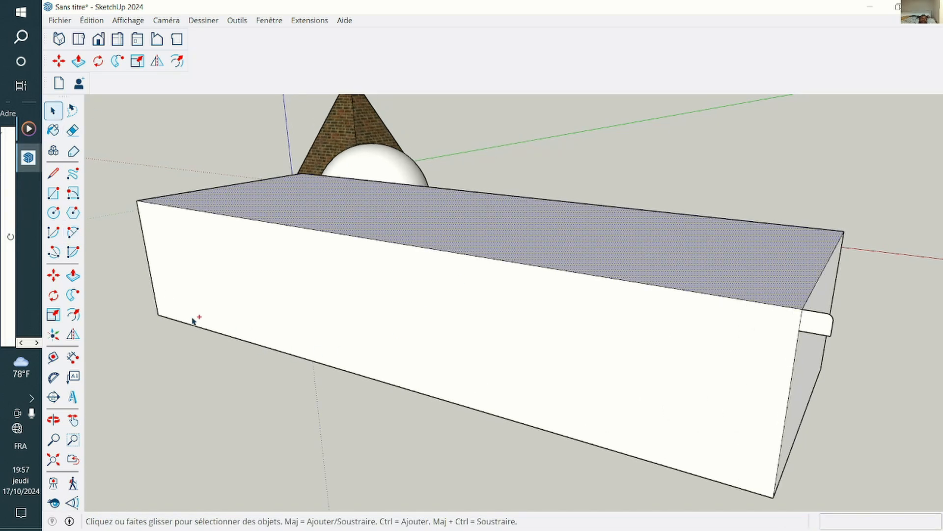
click(72, 297)
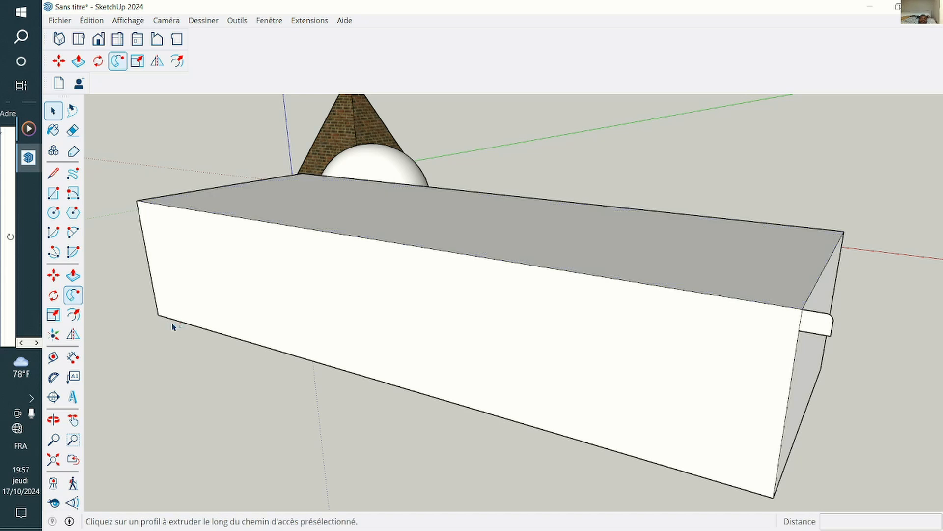
click(818, 323)
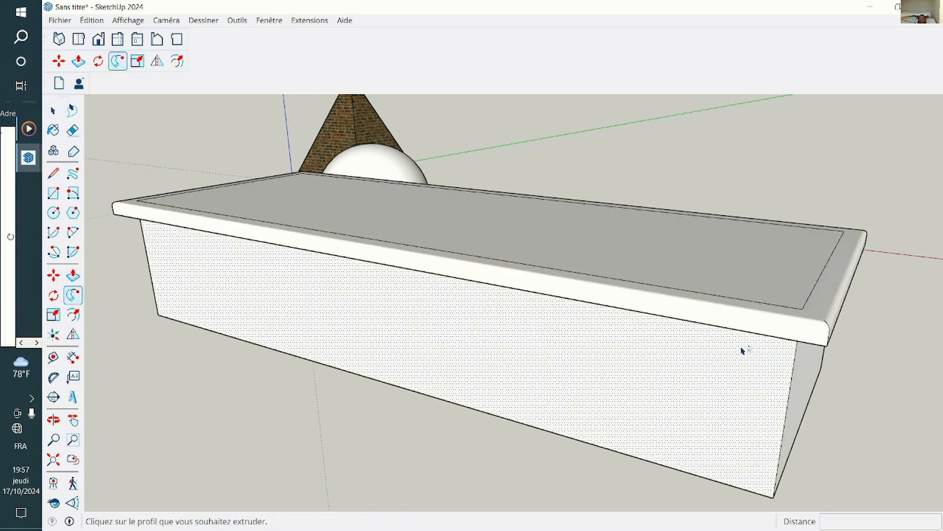
scroll(653, 403, down, 2)
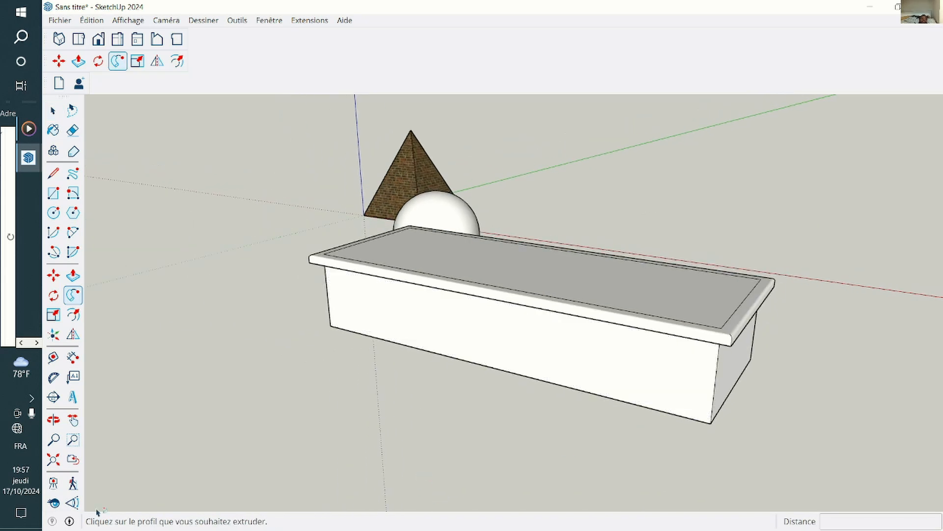
Draw a line about 638 cm long across the box's top face, close and parallel to its long rear edge.
click(53, 419)
drag(411, 354, 475, 328)
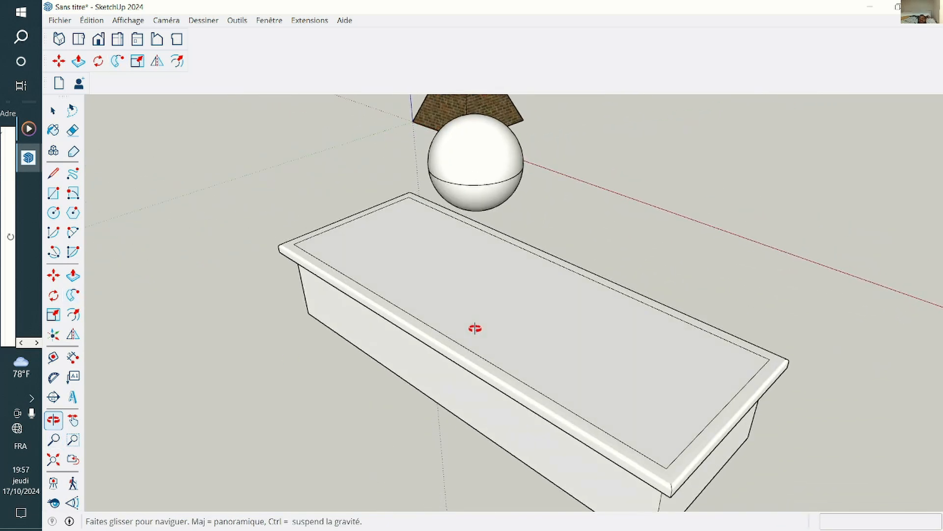
click(52, 174)
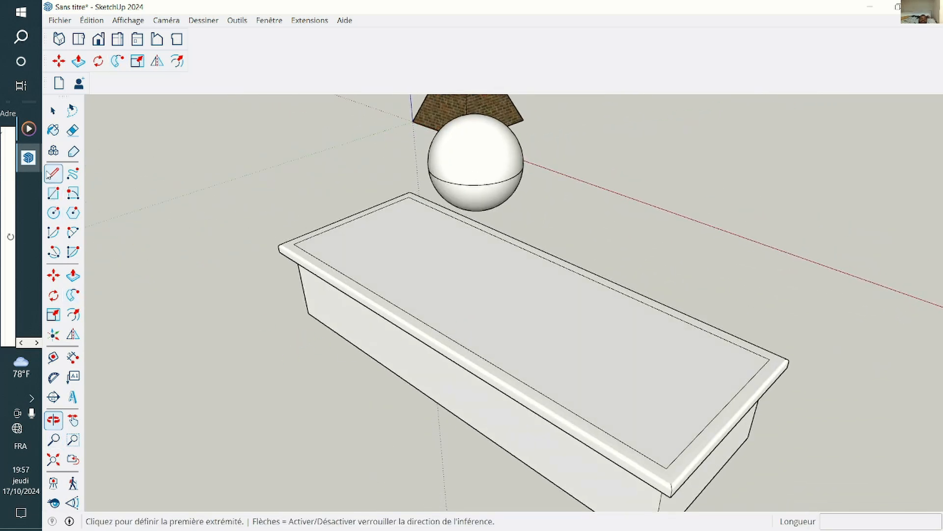
click(388, 207)
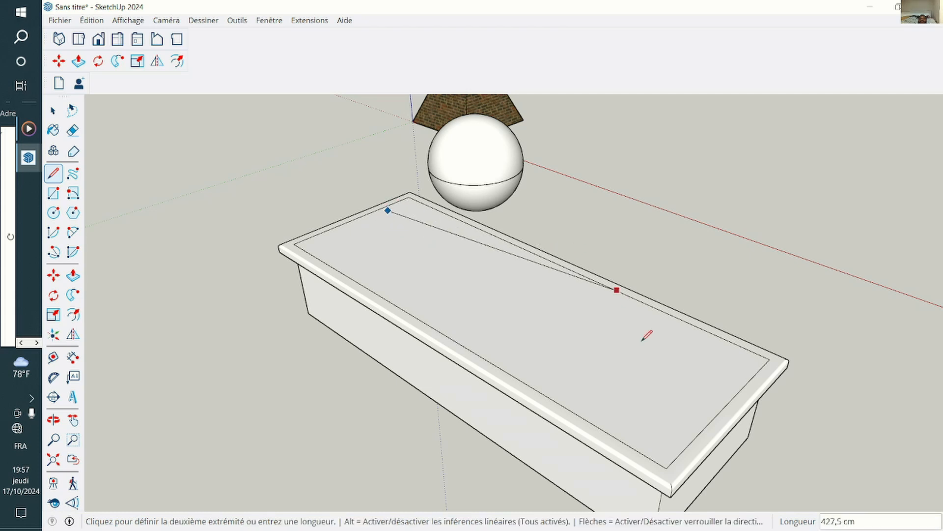
key(Escape)
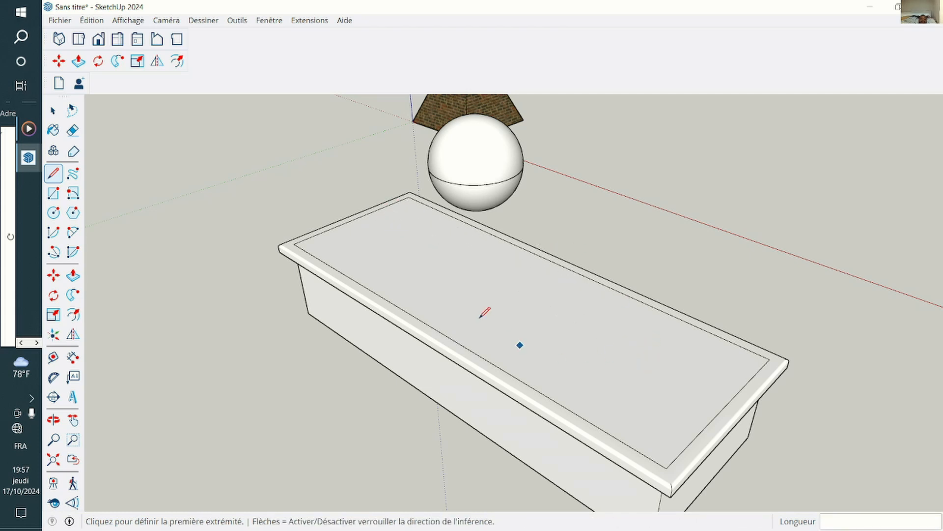
click(399, 202)
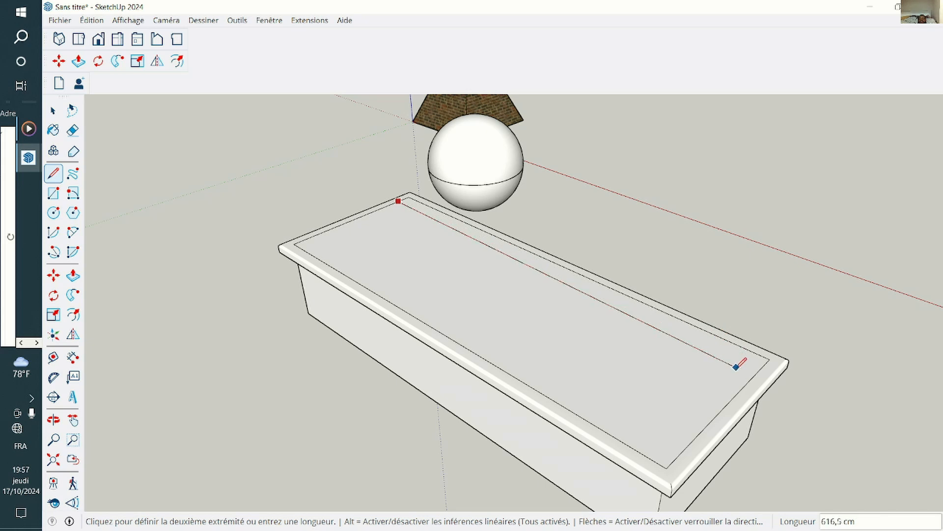
click(761, 369)
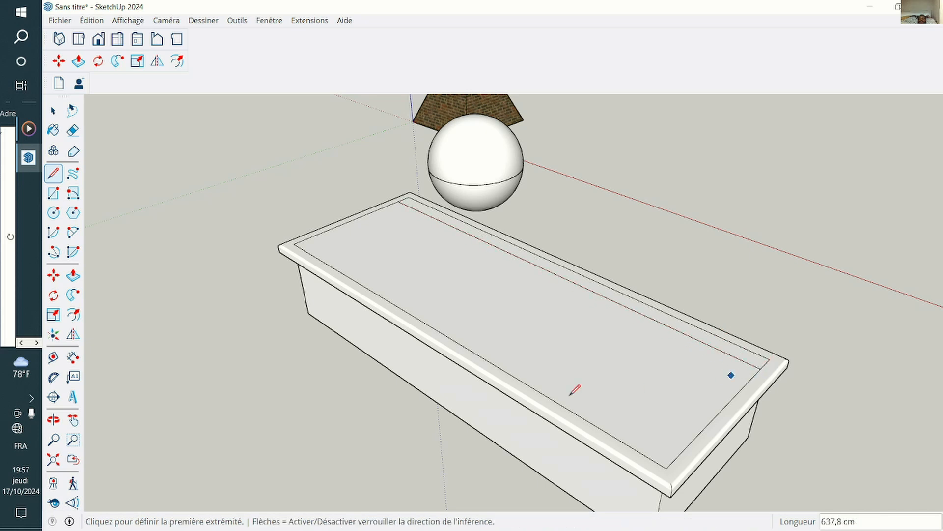
Pull the narrow rear strip of the top face up about 179 cm to form a backrest.
click(73, 277)
click(565, 274)
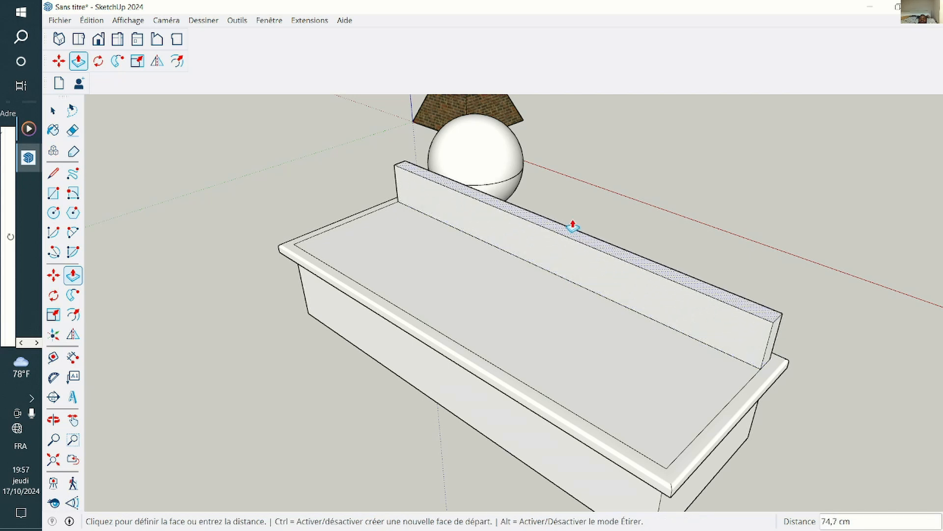
click(611, 156)
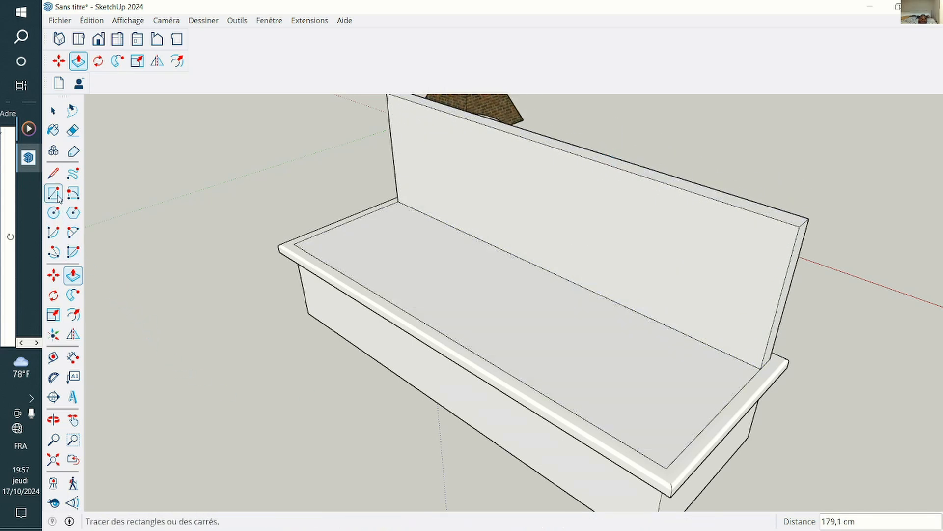
Draw a line about 179 cm long up the backrest's front face, near its end beside the profiled corner.
click(54, 173)
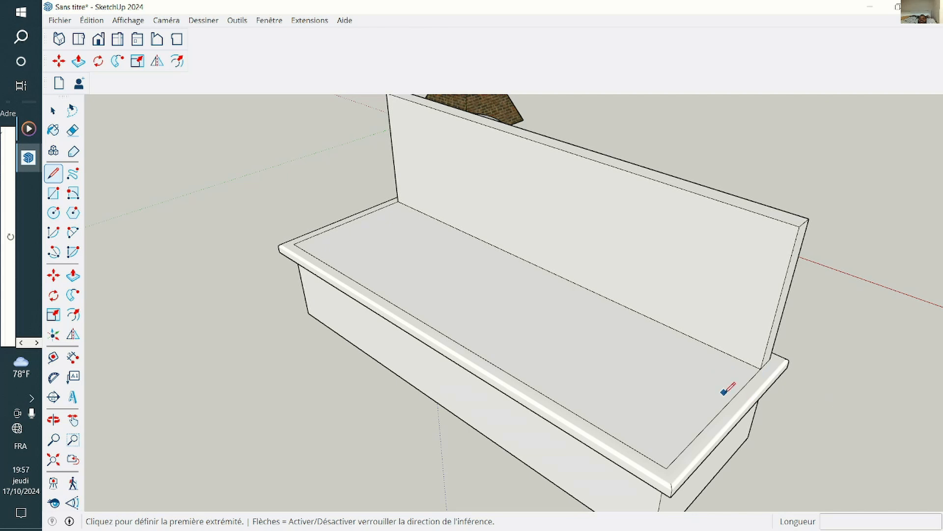
click(743, 359)
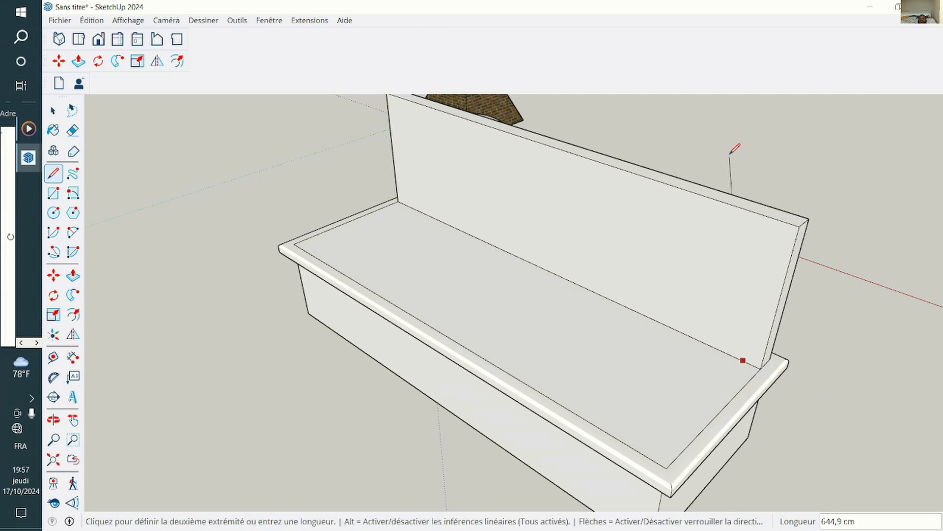
click(779, 219)
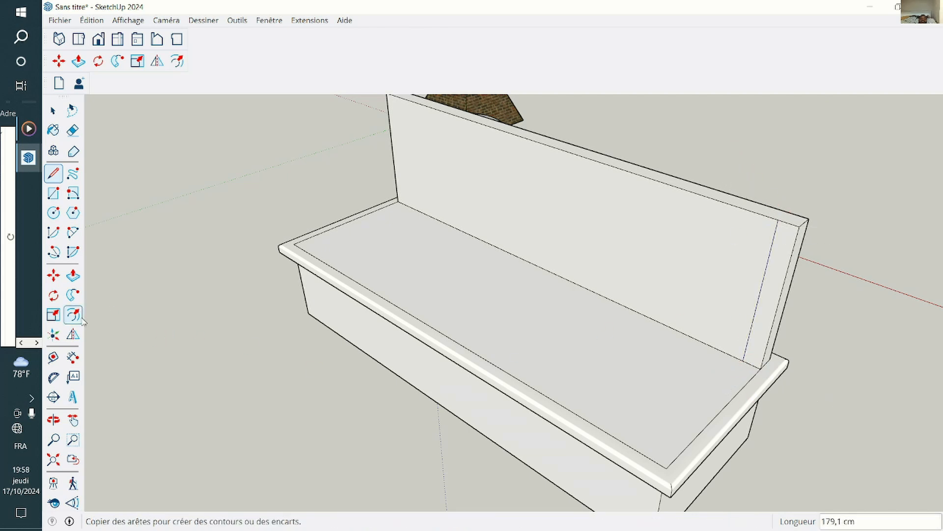
Pull the narrow end strip of the backrest forward about 133 cm to form an armrest.
click(71, 276)
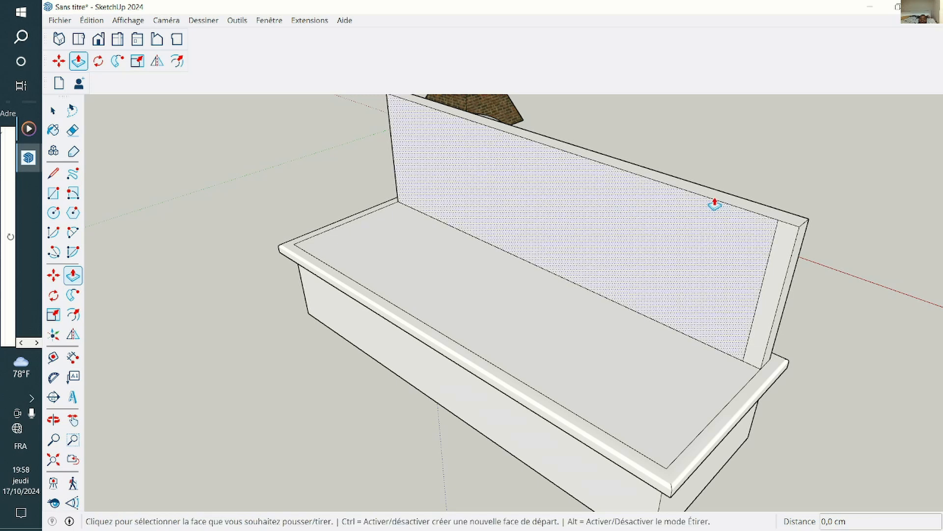
click(768, 315)
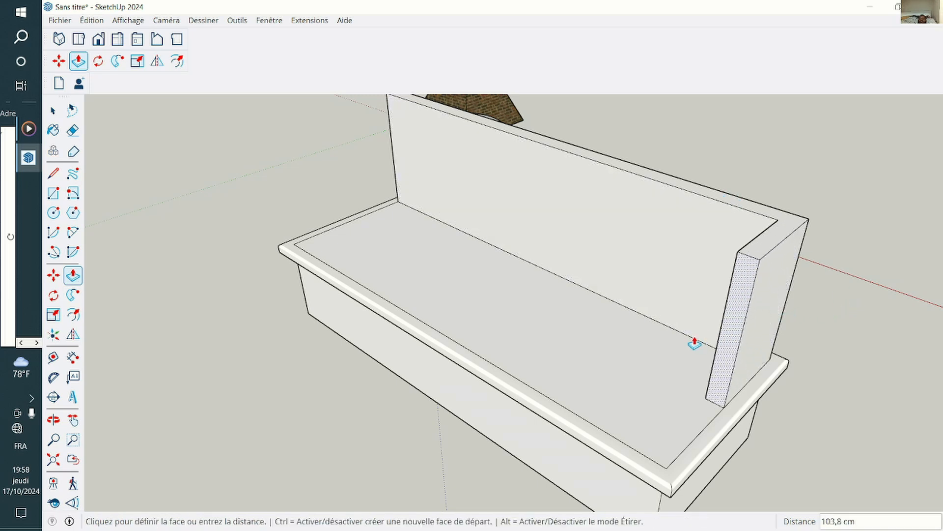
click(682, 345)
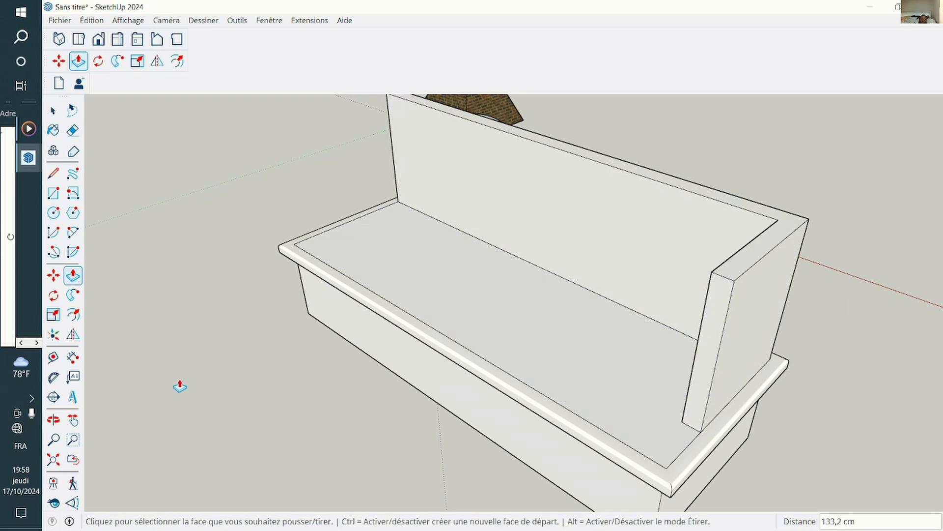
click(53, 420)
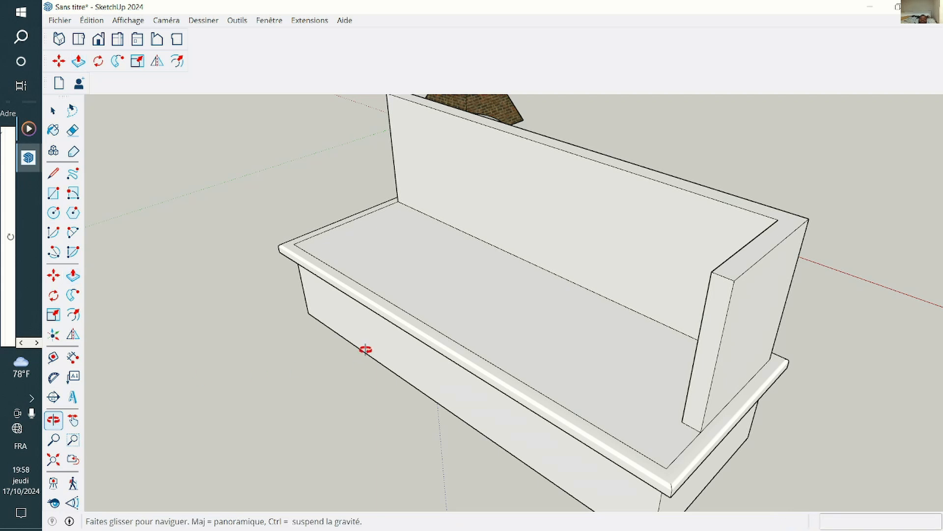
drag(362, 348, 650, 349)
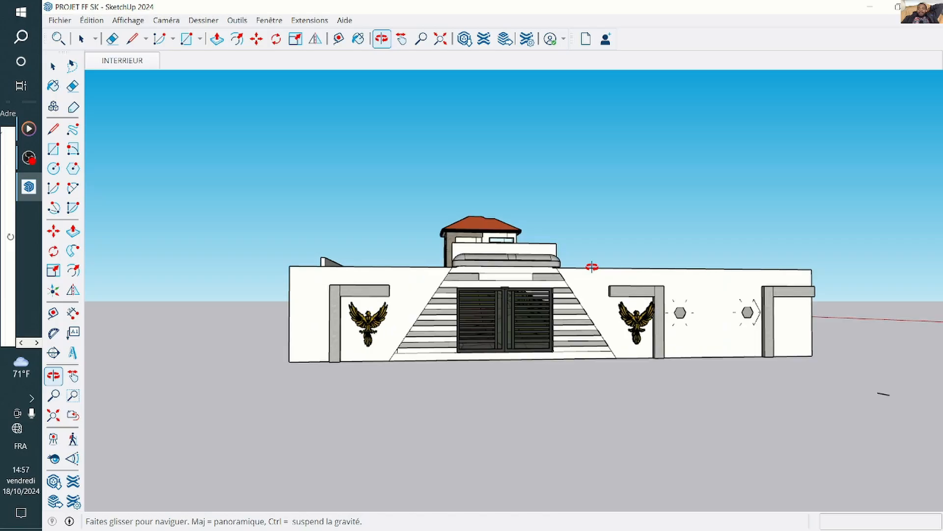
Examine the walled villa project from its front façade and gate up to the house and terrain inside the enclosure.
scroll(590, 268, up, 1)
scroll(600, 261, up, 1)
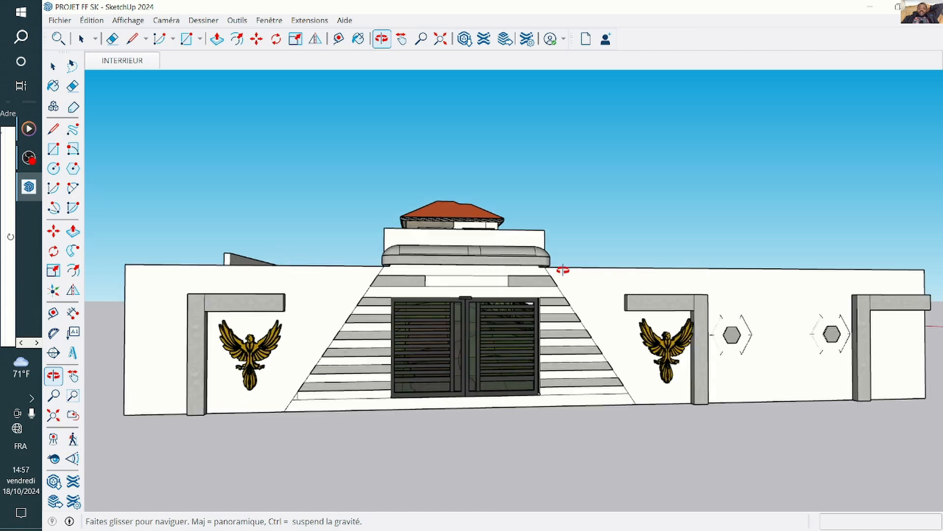
scroll(564, 268, down, 1)
scroll(565, 280, down, 3)
scroll(555, 290, up, 4)
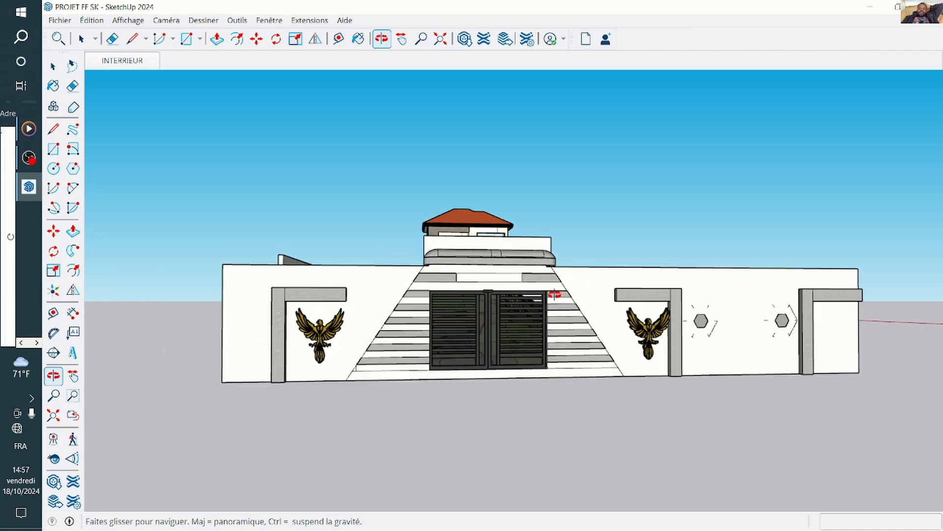
scroll(555, 294, up, 2)
scroll(552, 295, down, 3)
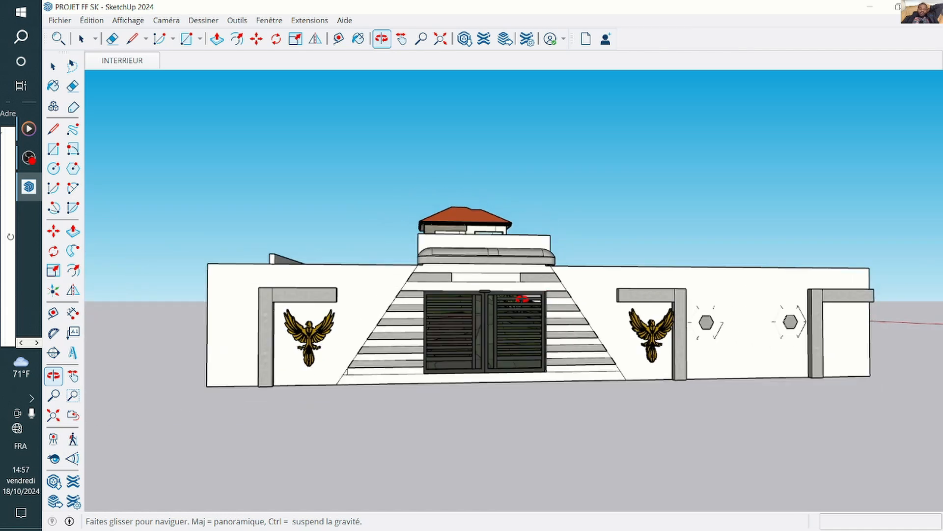
scroll(522, 301, up, 2)
scroll(524, 301, down, 3)
drag(524, 301, 515, 316)
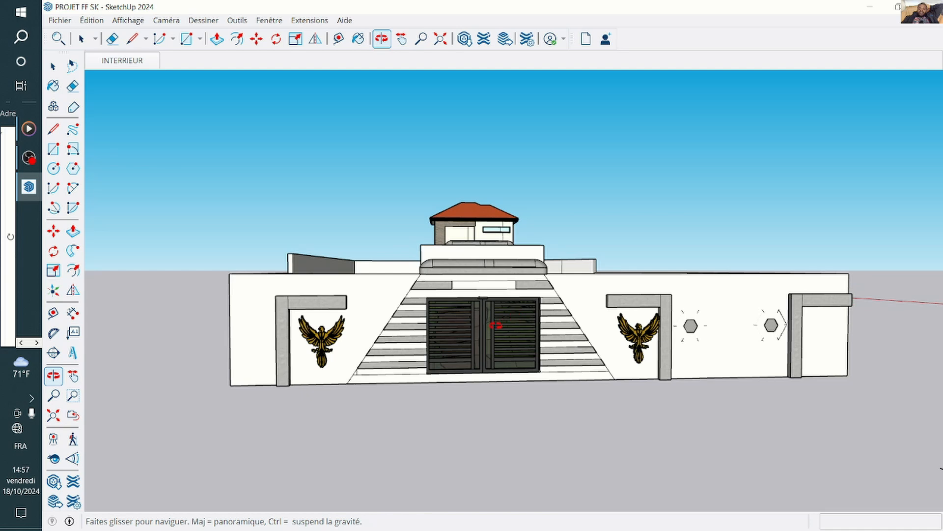
scroll(444, 349, up, 2)
scroll(449, 358, down, 3)
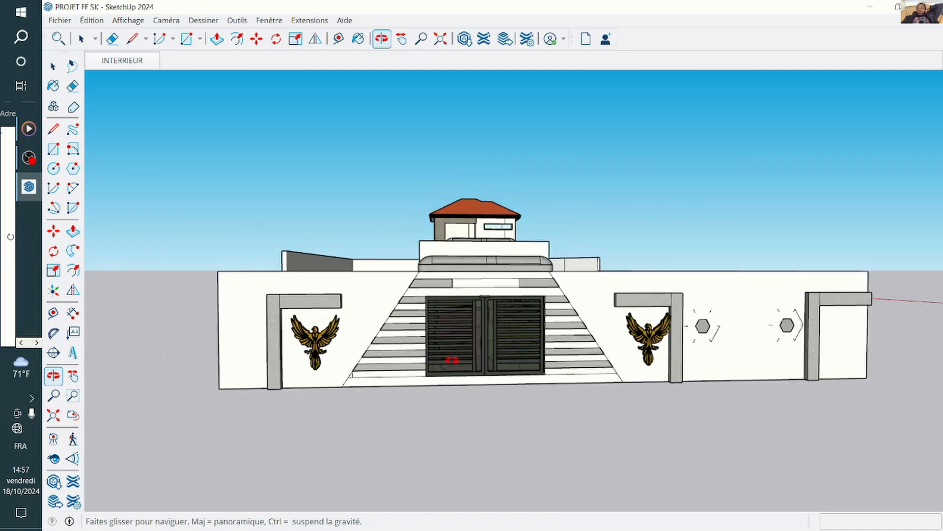
scroll(451, 359, down, 5)
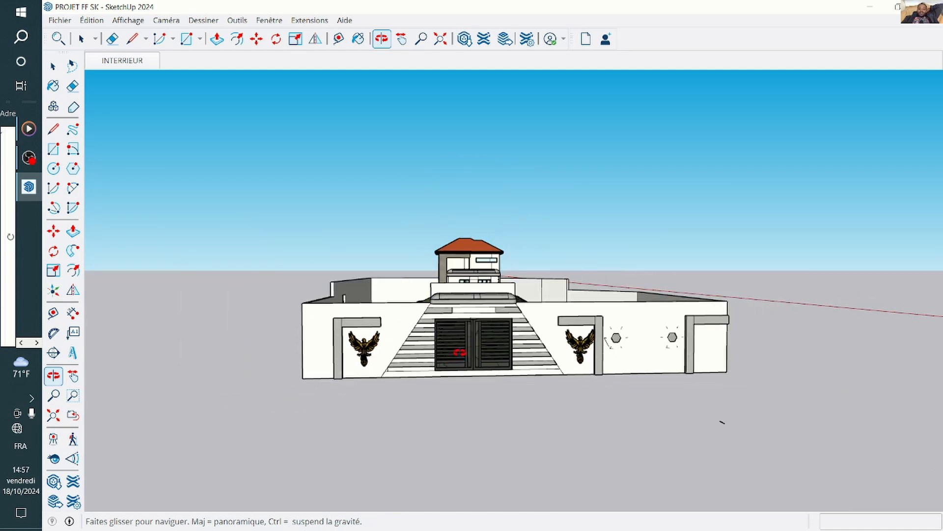
mouse_move(460, 353)
mouse_down()
mouse_move(423, 386)
mouse_move(334, 315)
mouse_up()
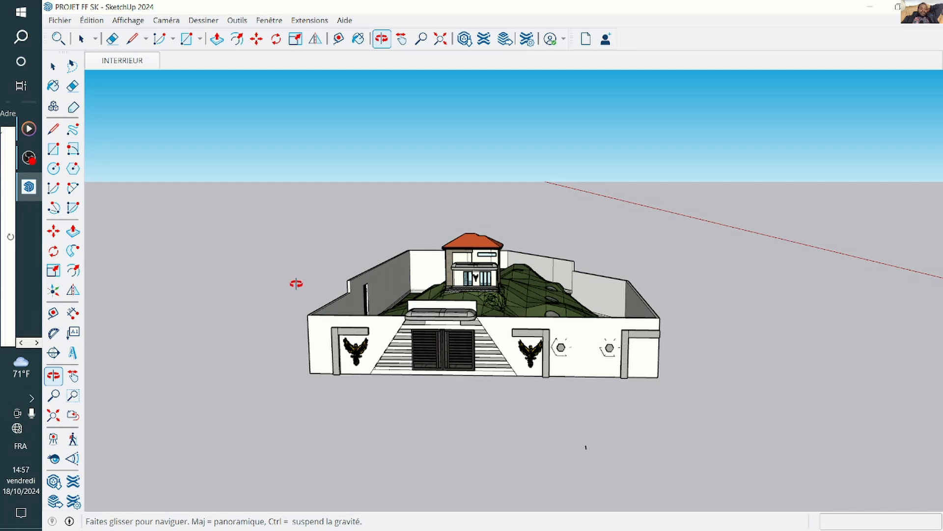
Draw a circle with a 1000 cm radius on the ground just outside the front corner of the enclosure wall.
click(53, 169)
click(706, 427)
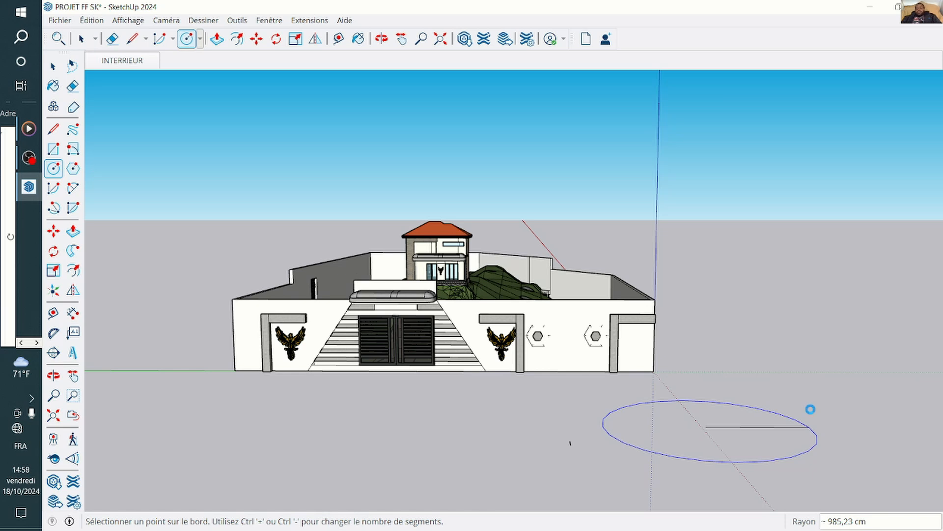
text(1000)
key(Return)
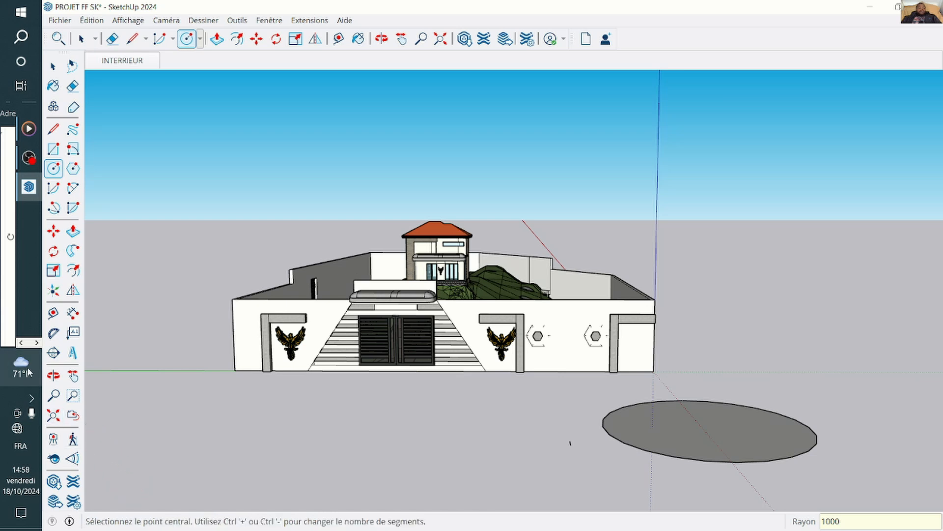
Set the ground circle's number of segments to 50 in its entity info.
click(54, 376)
scroll(699, 445, up, 6)
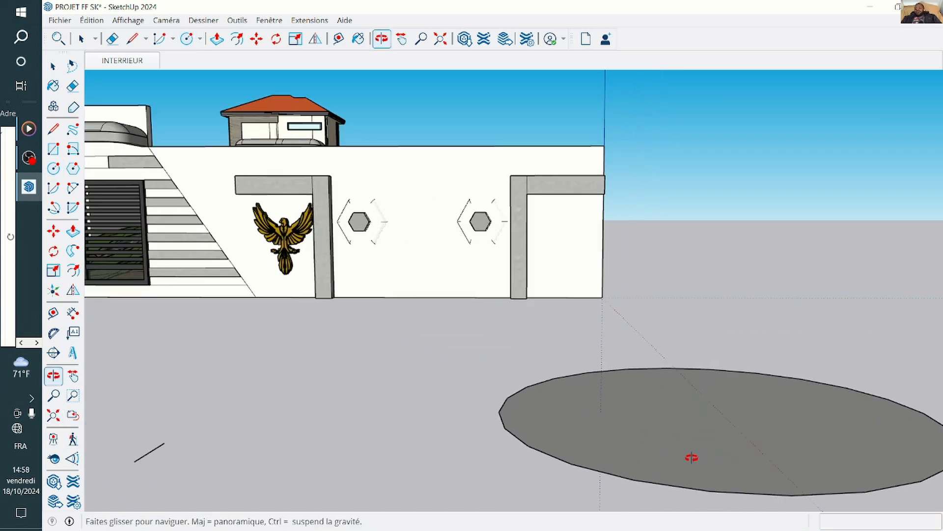
drag(605, 411, 561, 412)
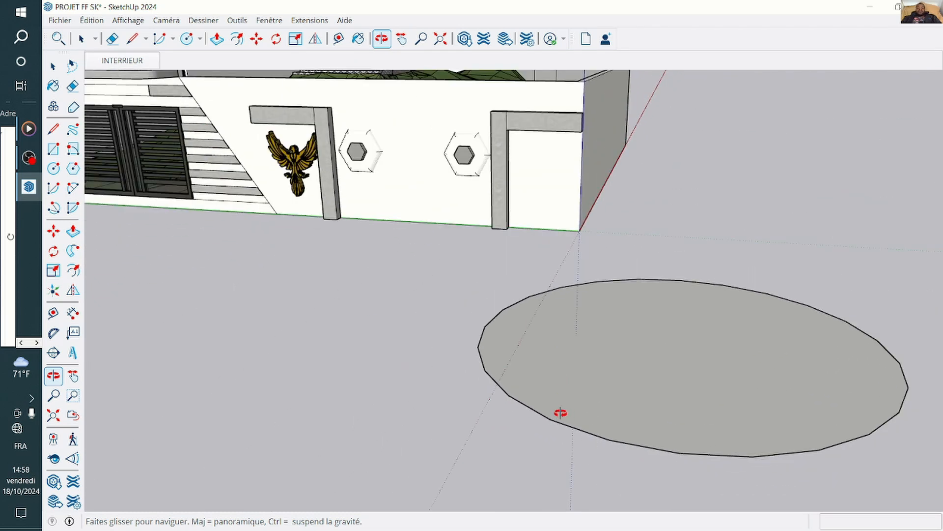
click(53, 66)
scroll(554, 405, up, 2)
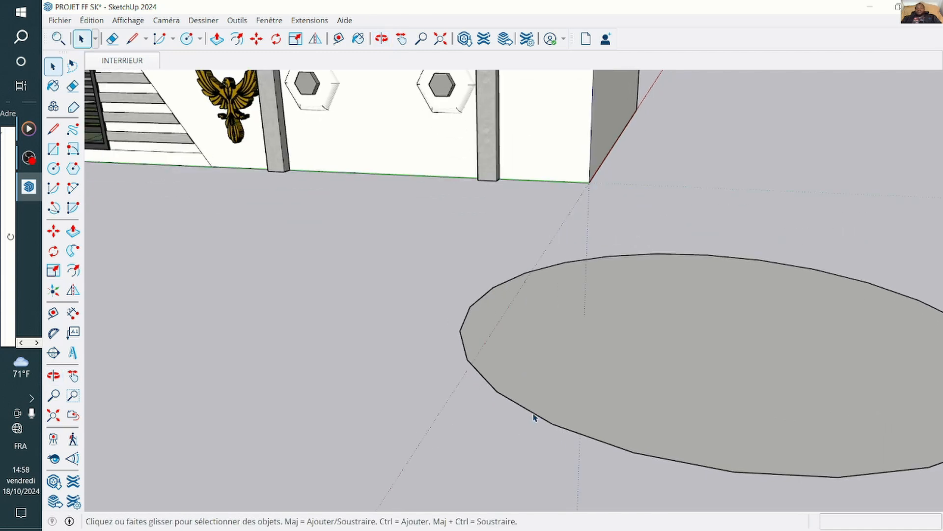
right_click(540, 419)
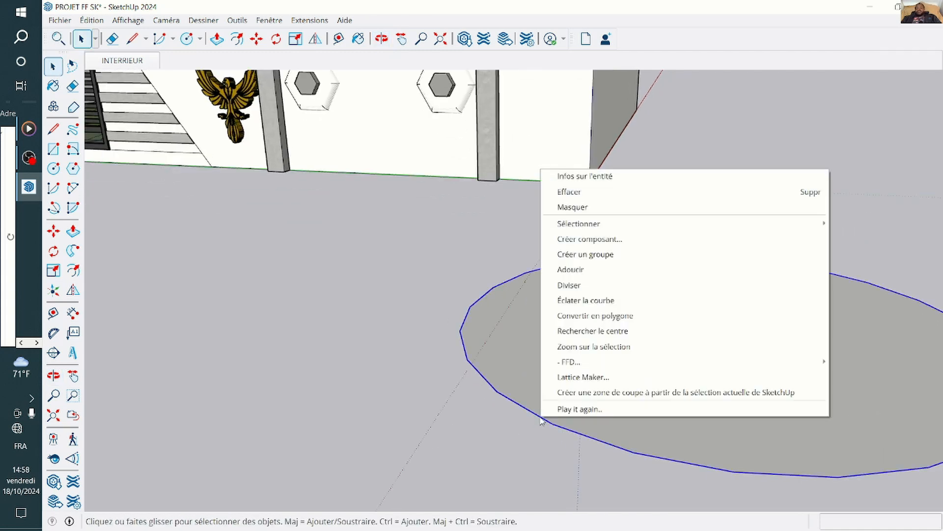
click(595, 175)
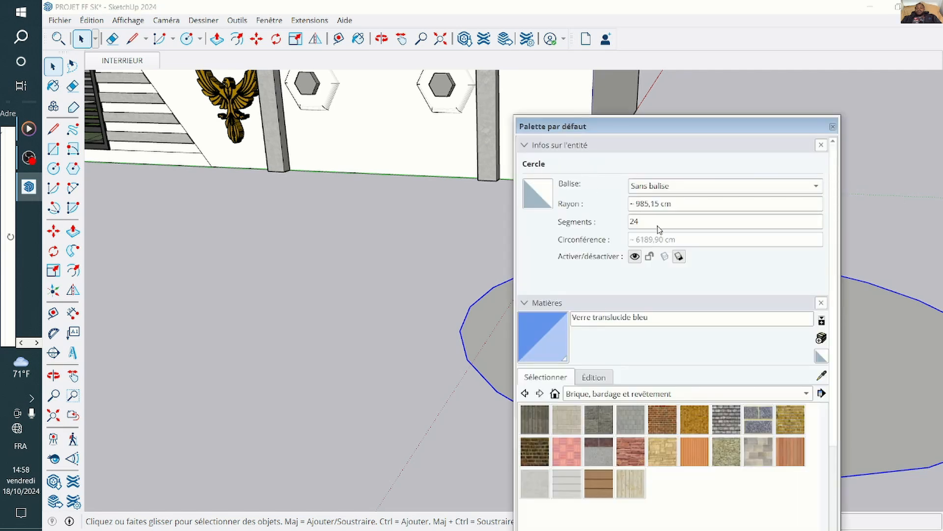
click(660, 225)
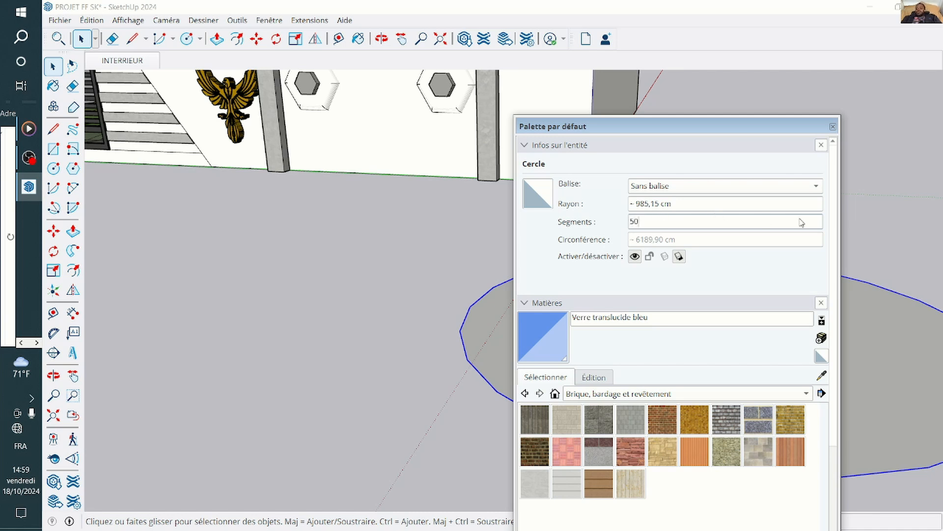
click(914, 174)
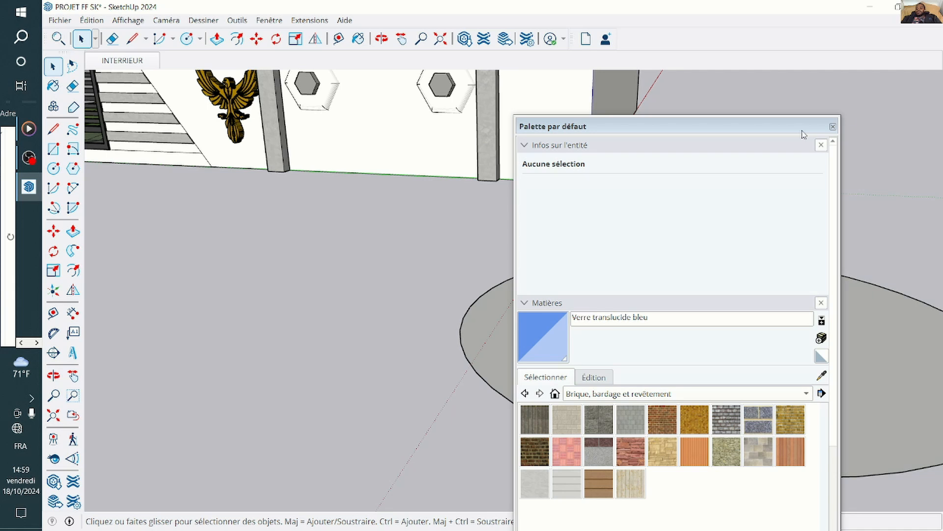
click(833, 127)
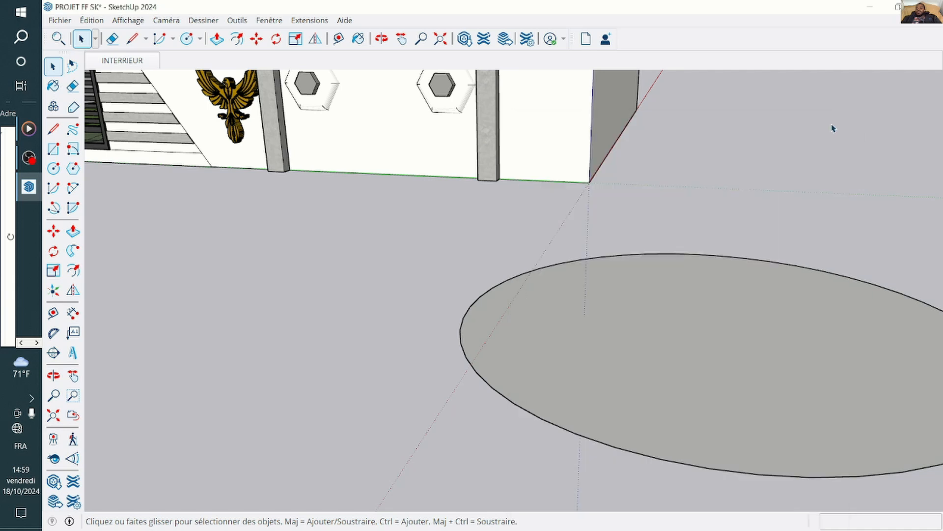
Draw a vertical line 2000 cm long along the blue axis from the circle's centre.
scroll(630, 196, down, 3)
scroll(677, 275, up, 5)
scroll(677, 288, down, 4)
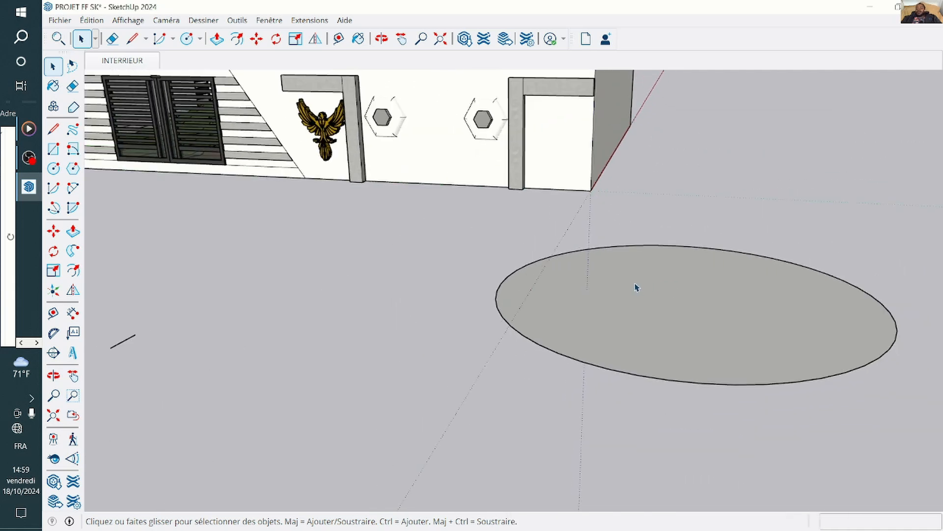
click(53, 375)
drag(381, 363, 638, 344)
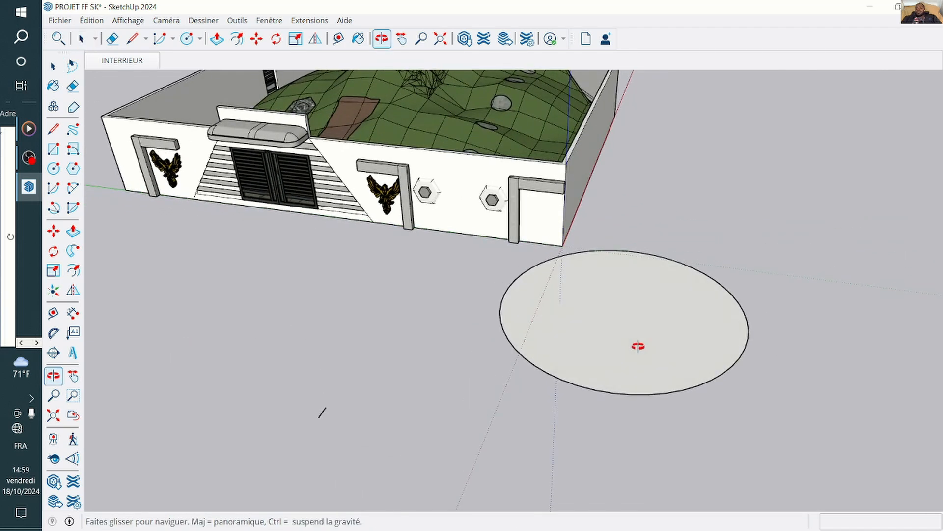
click(50, 132)
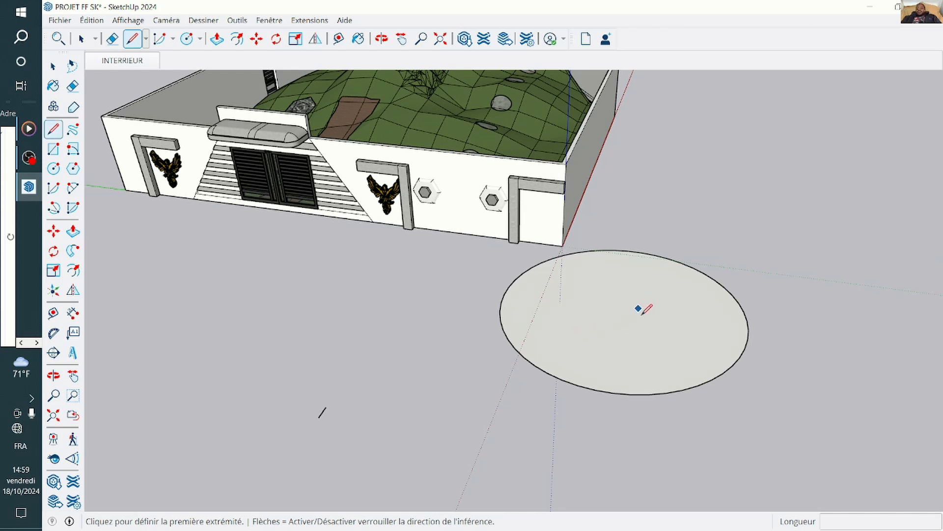
scroll(651, 317, down, 3)
scroll(652, 323, down, 1)
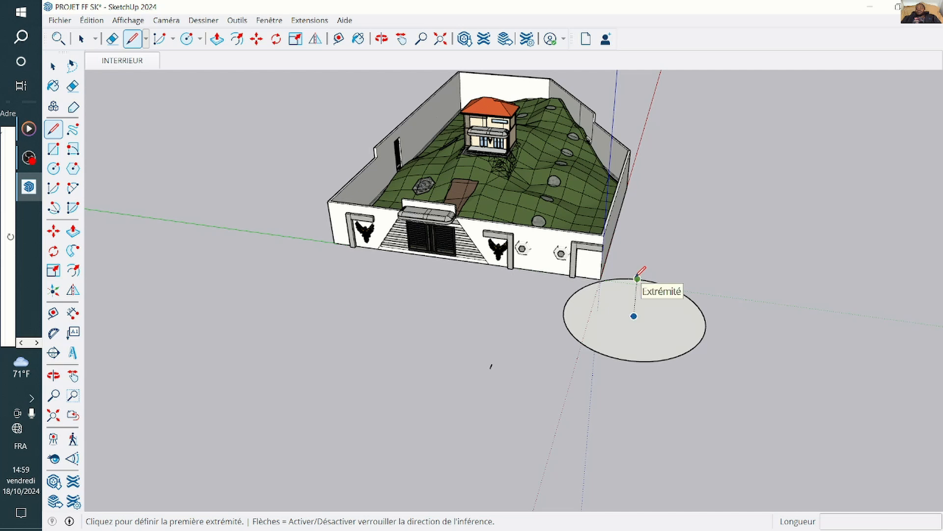
click(634, 316)
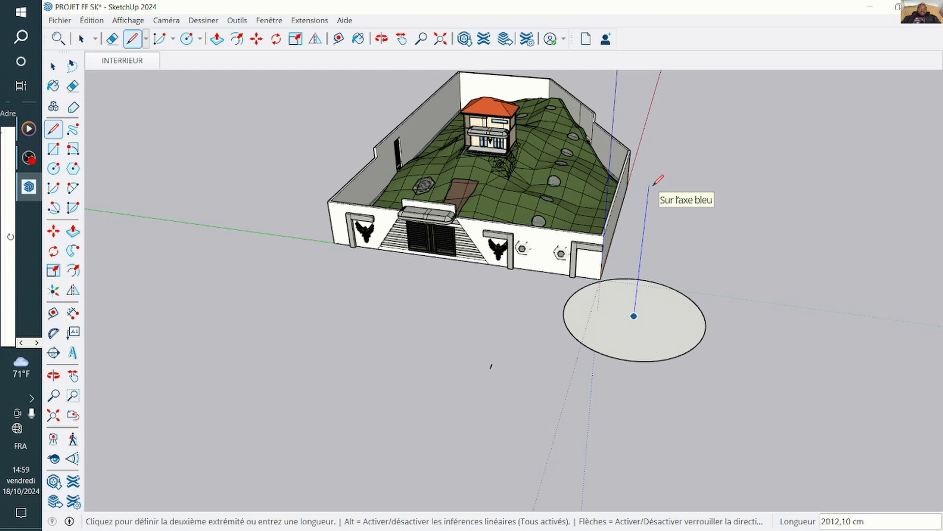
text(2000)
key(Return)
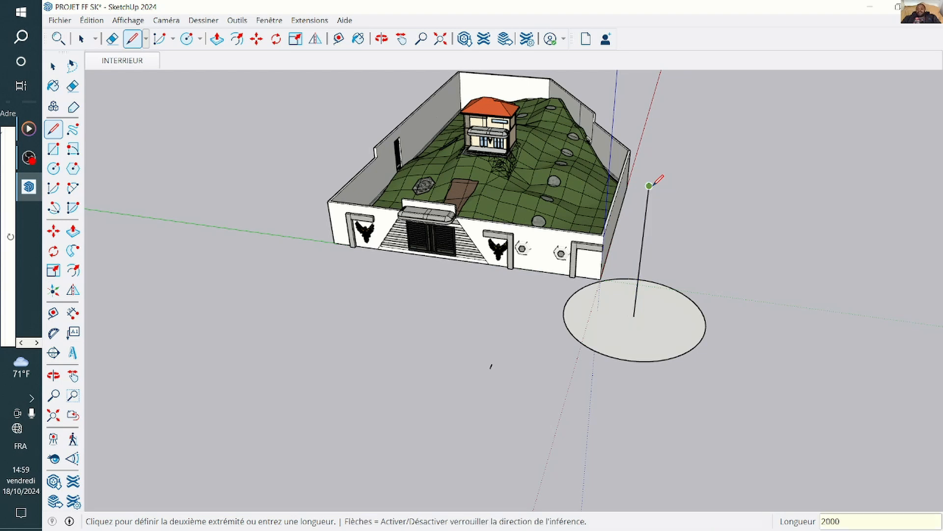
key(Escape)
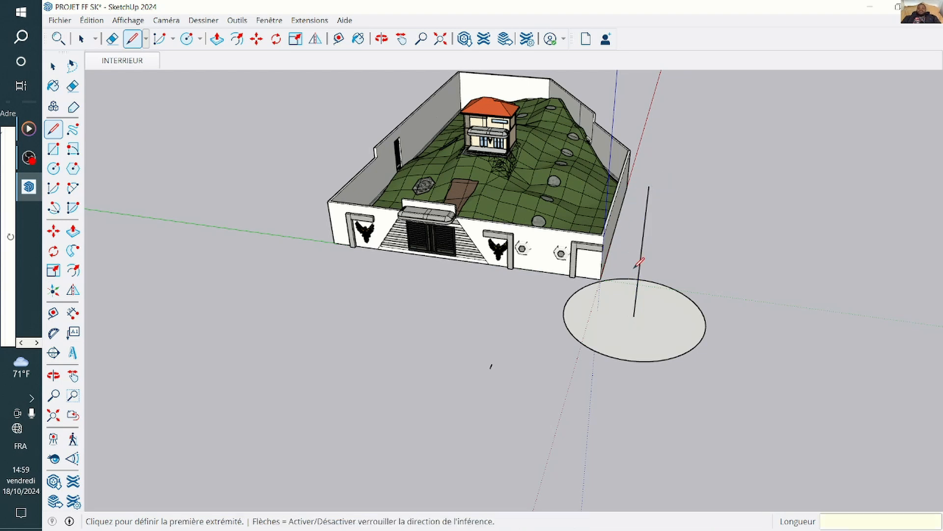
Draw lines from the circle's centre to its edge and up to the vertical line's top, closing an upright triangular face.
scroll(639, 263, up, 1)
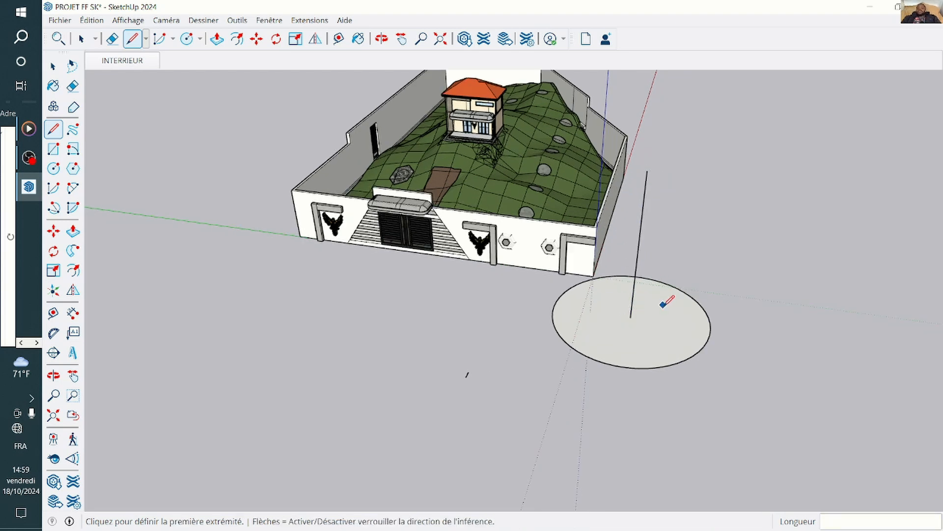
click(631, 317)
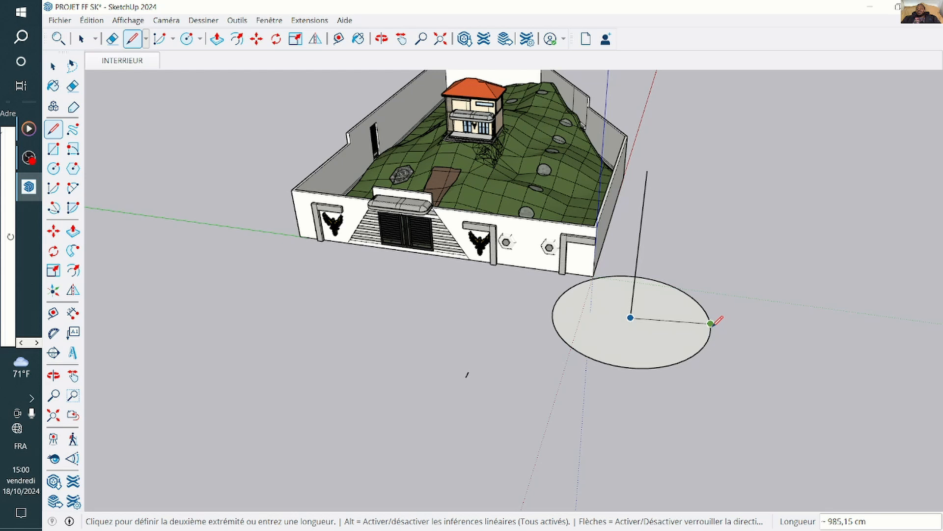
click(710, 329)
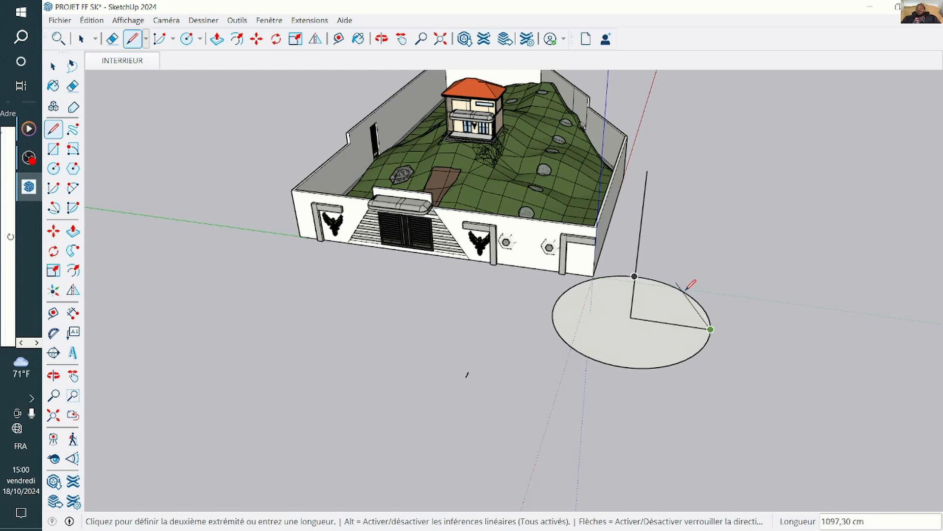
click(648, 170)
Draw a line about 195 cm long across the triangle near its apex and erase the tip above it.
scroll(644, 203, up, 3)
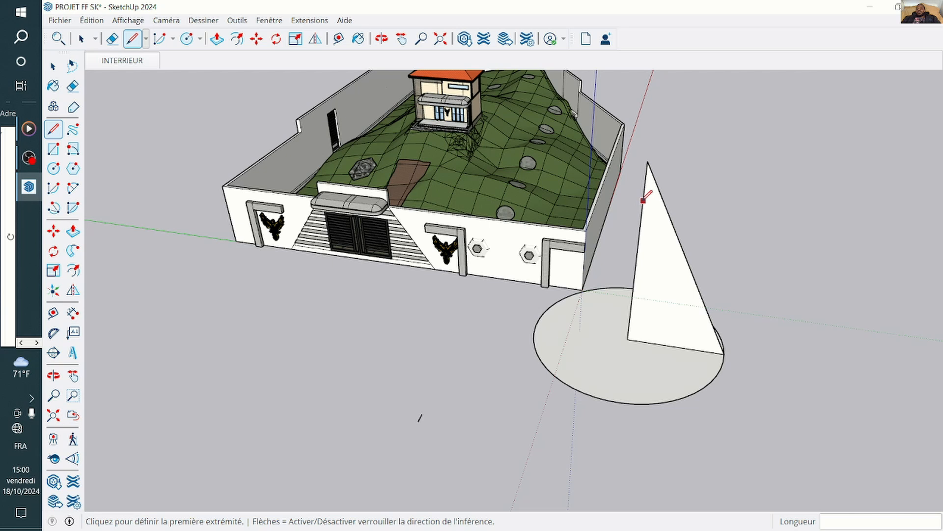
click(643, 200)
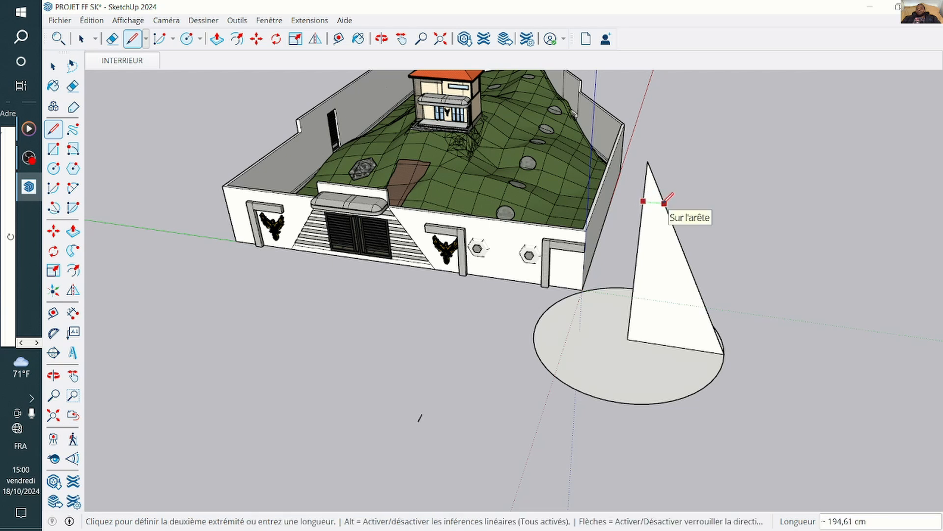
click(665, 203)
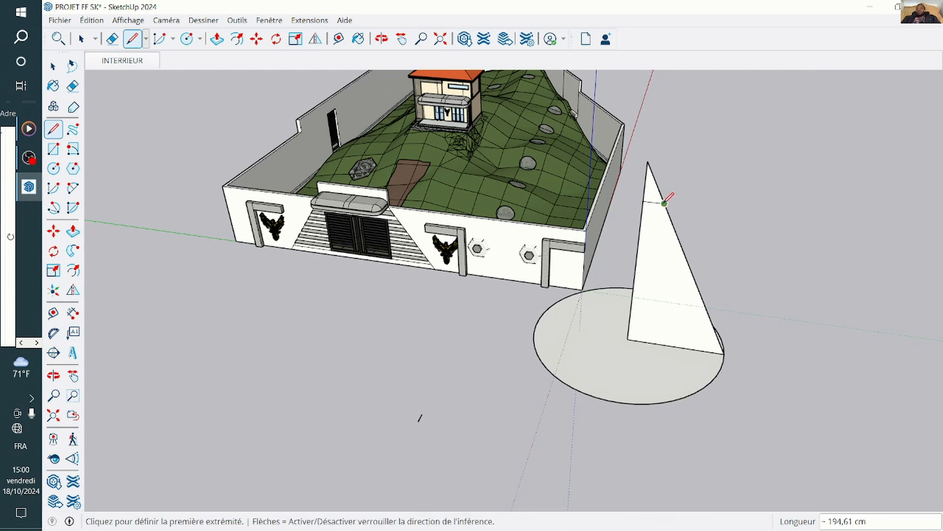
click(73, 86)
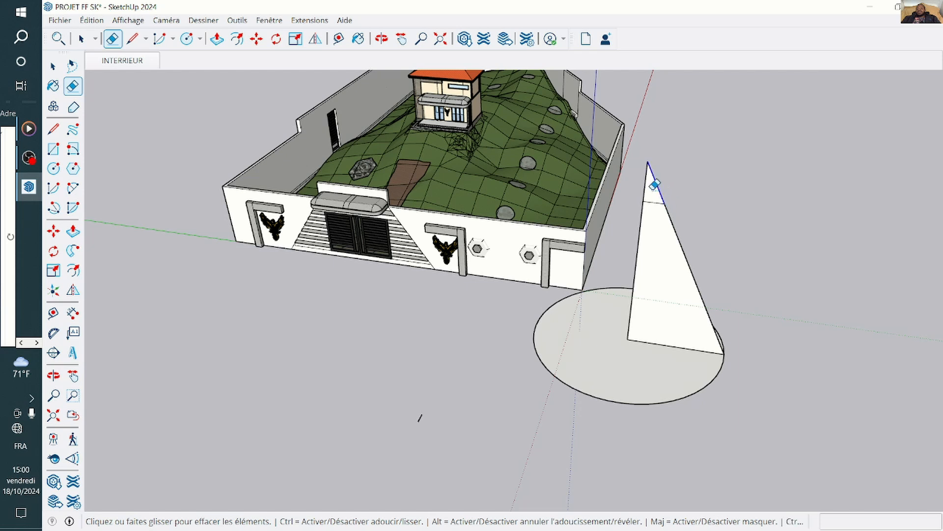
drag(656, 185, 647, 162)
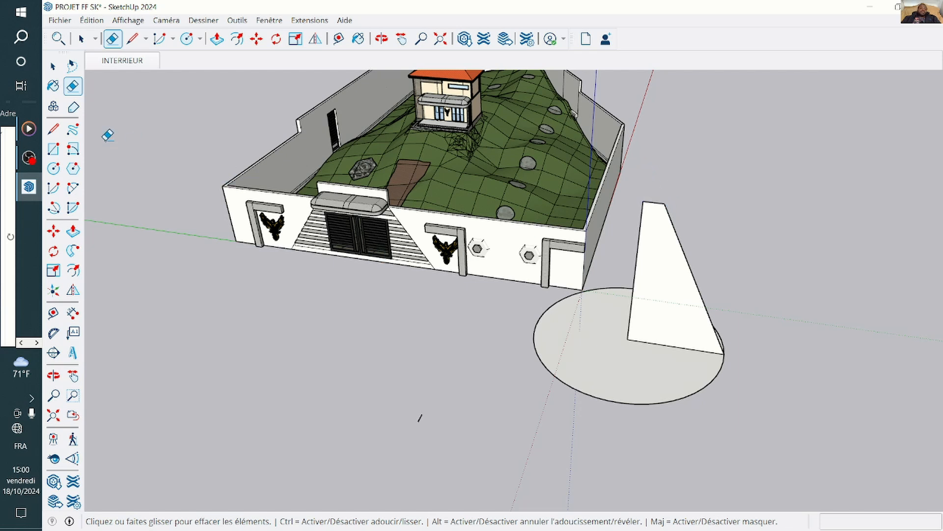
click(53, 66)
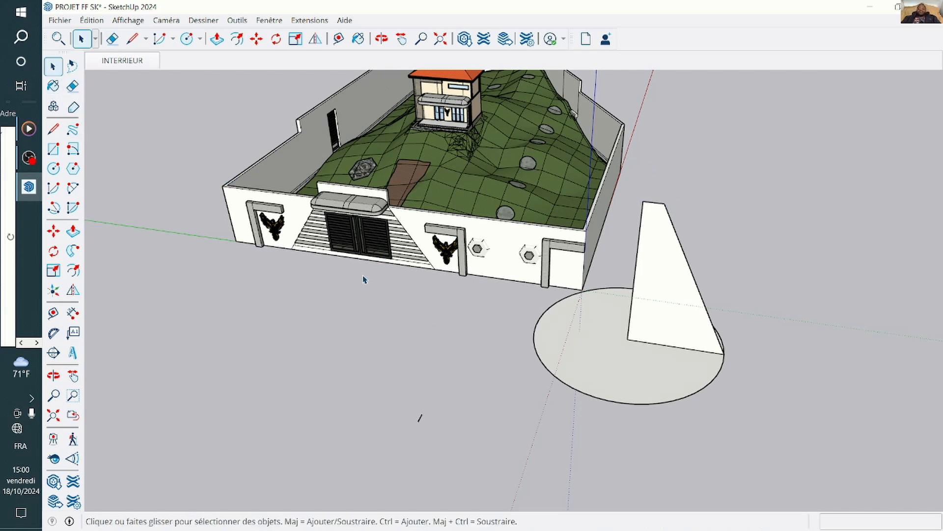
Sweep the truncated triangular face around the ground circle with Follow Me to form a truncated cone.
click(628, 373)
click(79, 251)
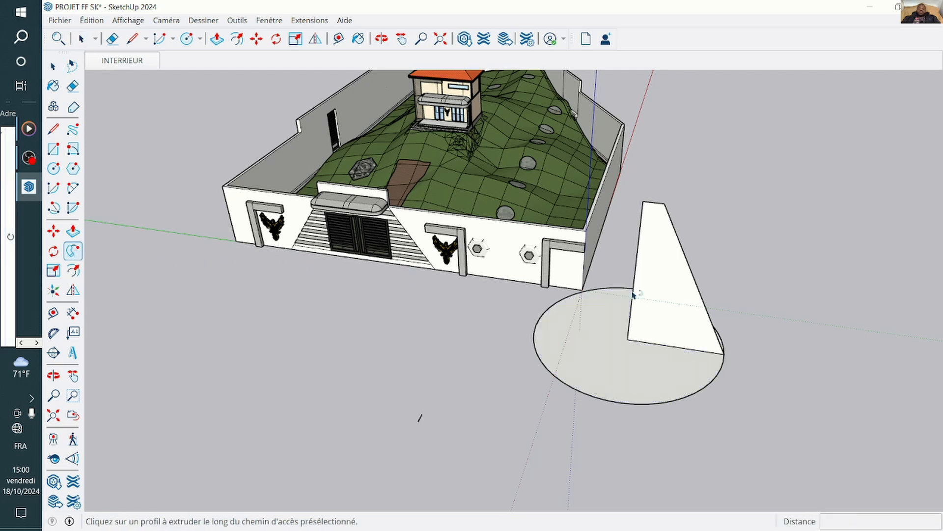
click(662, 284)
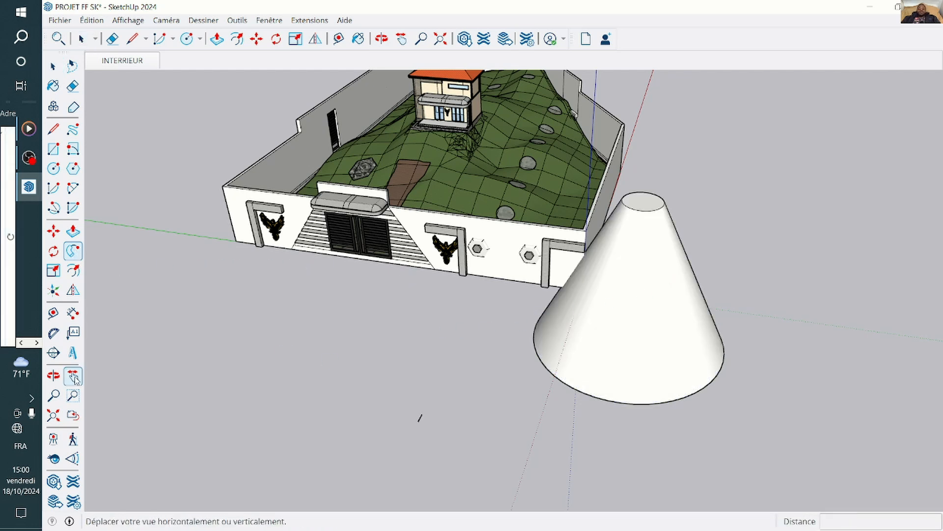
Draw a ground rectangle about 927 by 1539 cm in front of the villa's entrance wall and extrude it up about 482 cm.
click(53, 375)
drag(465, 428, 646, 269)
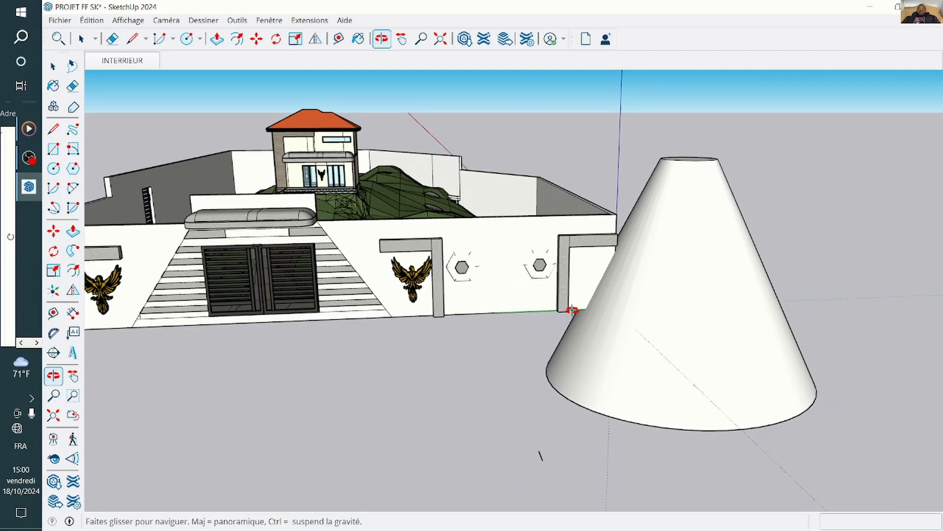
drag(541, 453, 550, 416)
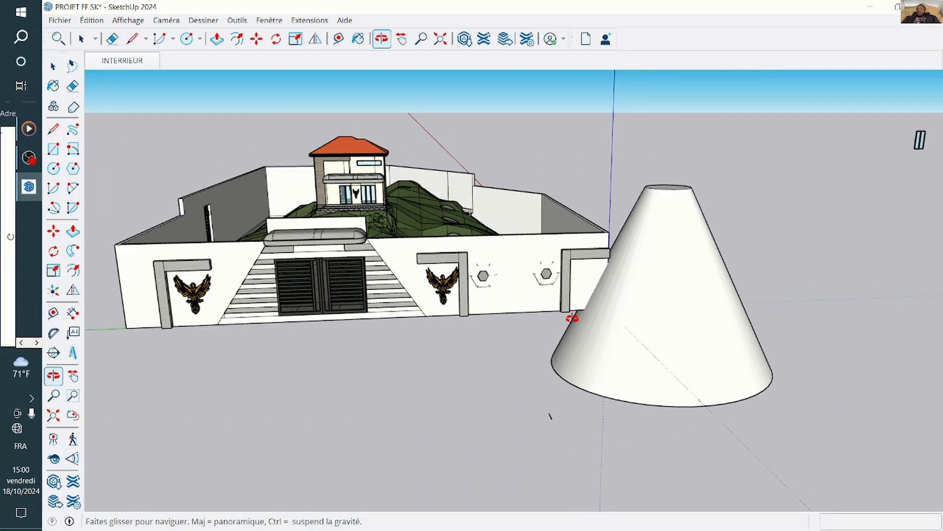
mouse_move(571, 318)
mouse_down()
mouse_move(560, 324)
mouse_move(577, 305)
mouse_move(580, 317)
mouse_up()
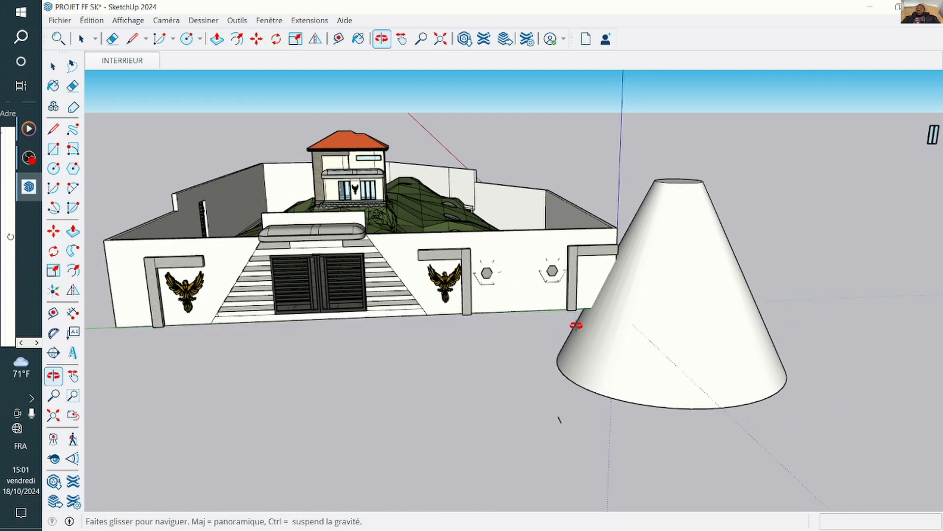
scroll(576, 318, down, 3)
key(r)
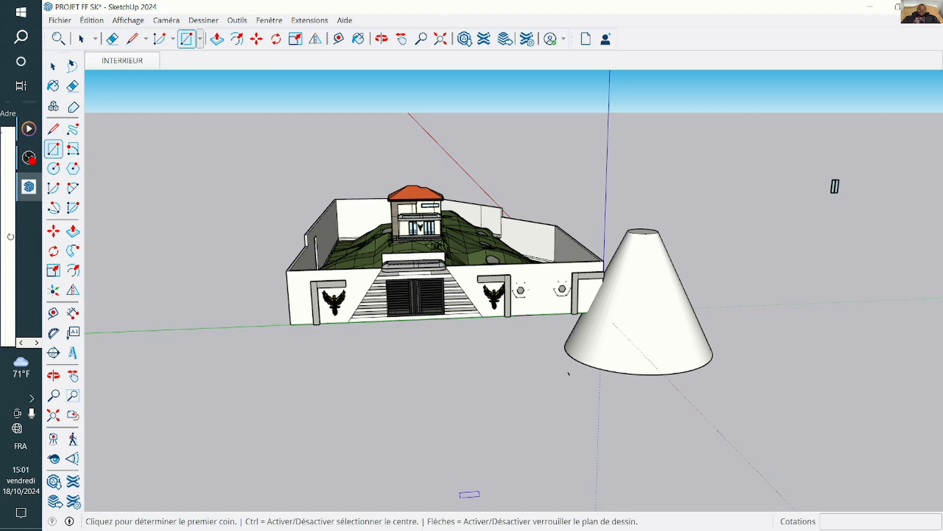
click(382, 458)
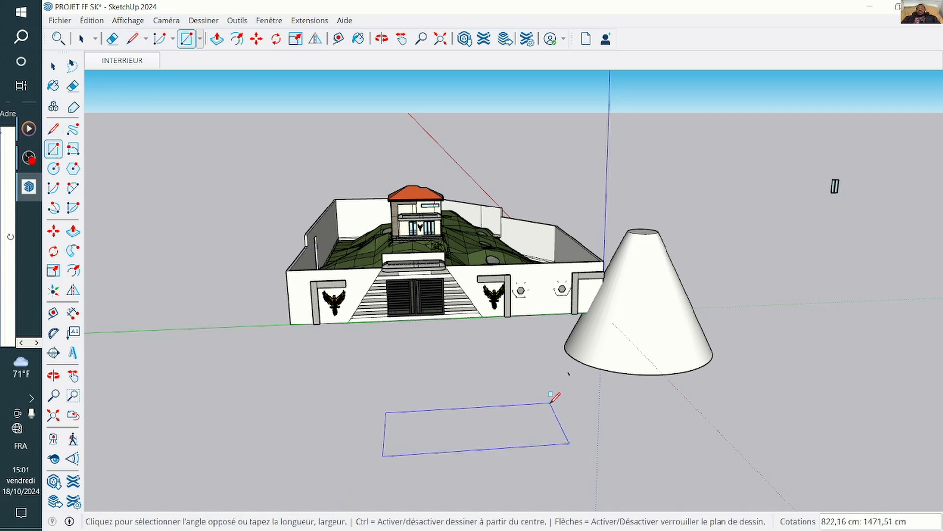
click(554, 400)
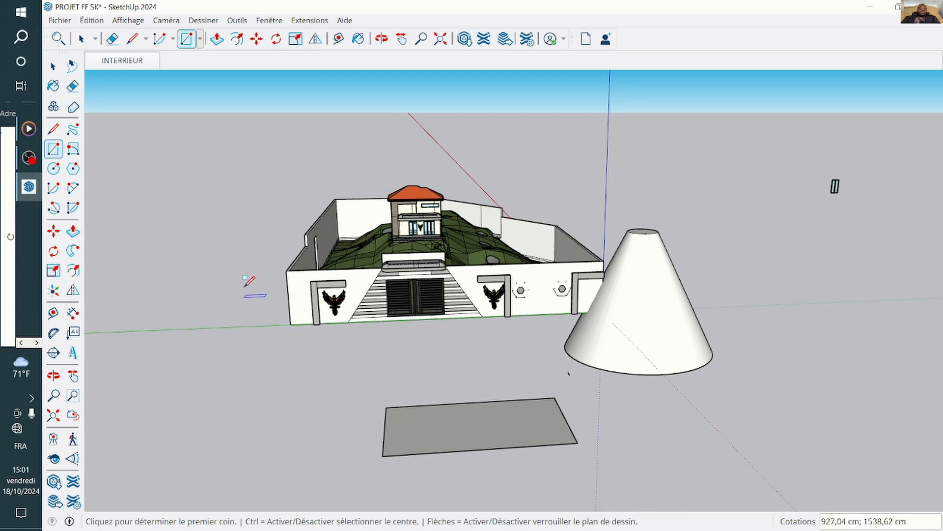
click(73, 231)
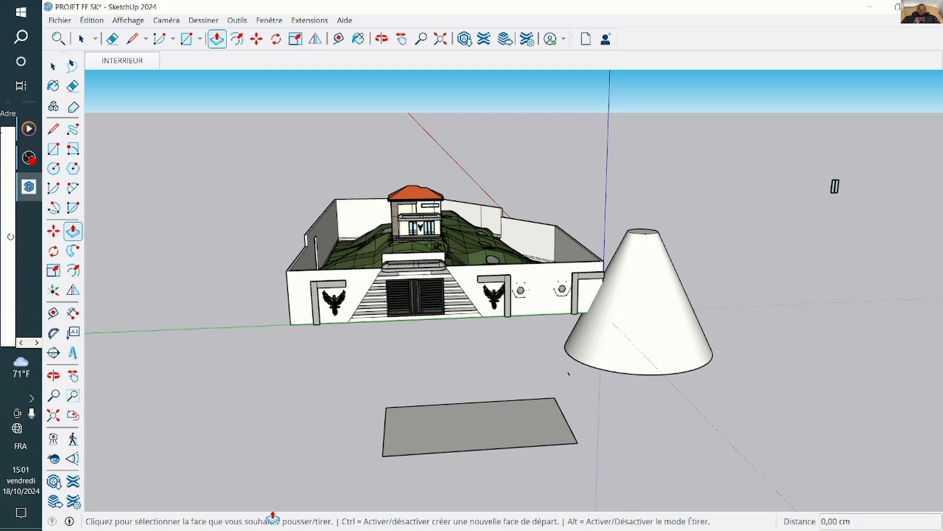
drag(406, 452, 414, 390)
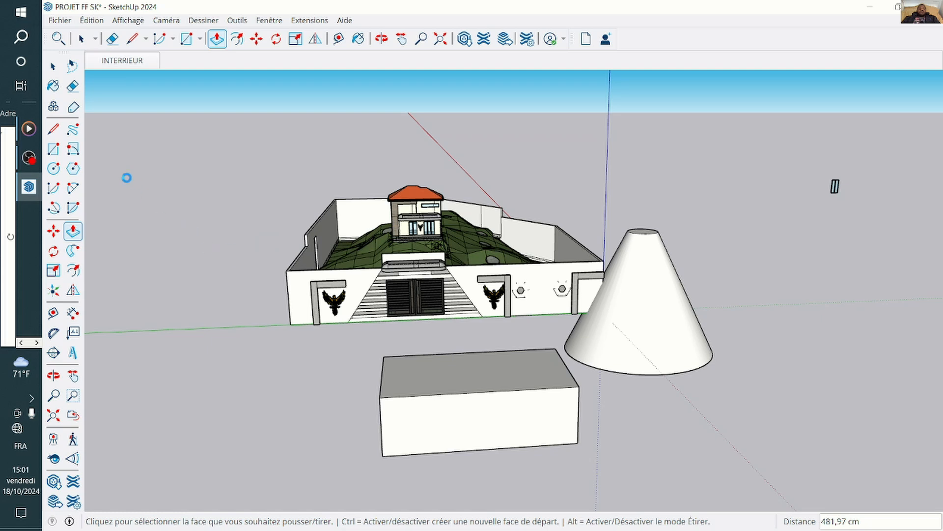
Draw a small ground rectangle about 208 by 337 cm beside the large box and extrude it up about 248 cm.
click(54, 66)
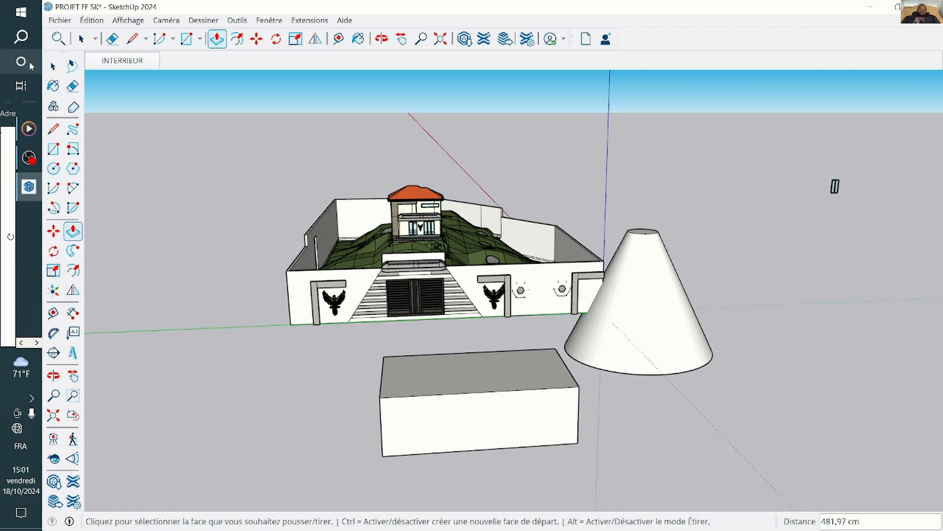
click(54, 148)
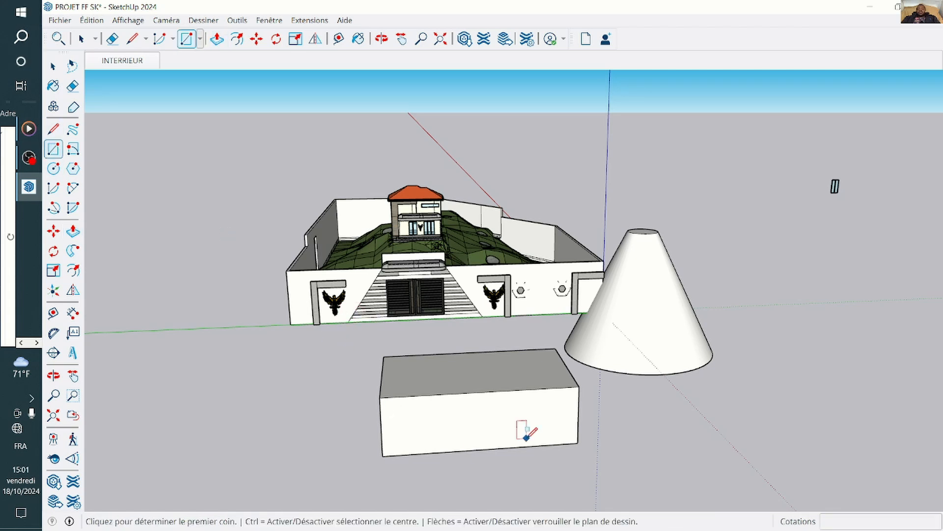
click(648, 448)
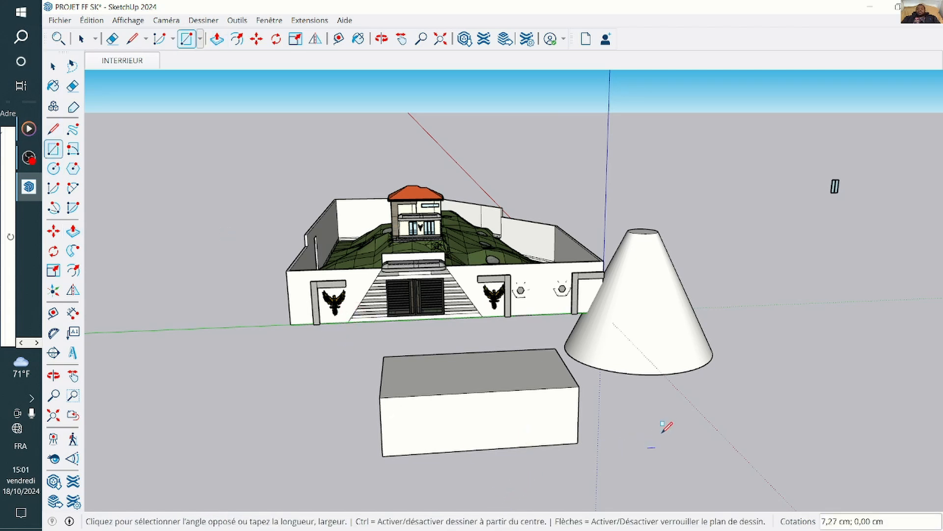
click(680, 434)
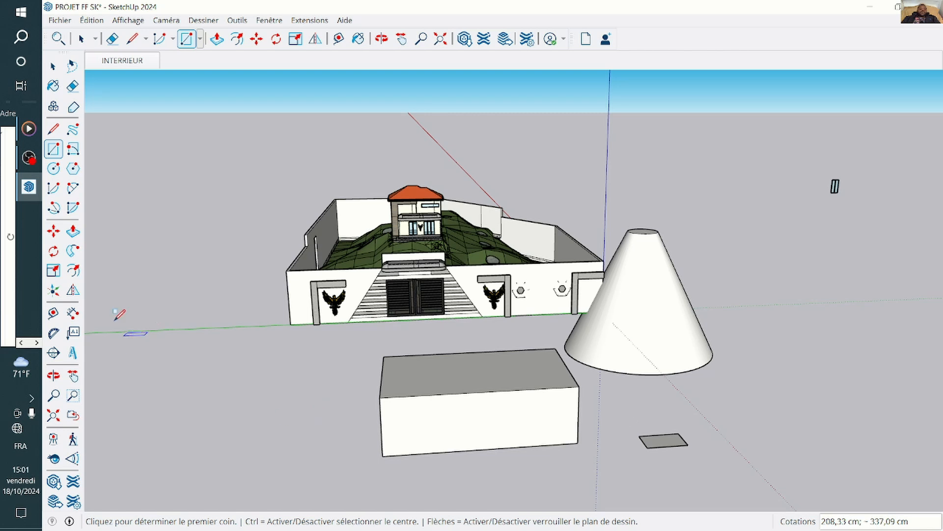
click(74, 231)
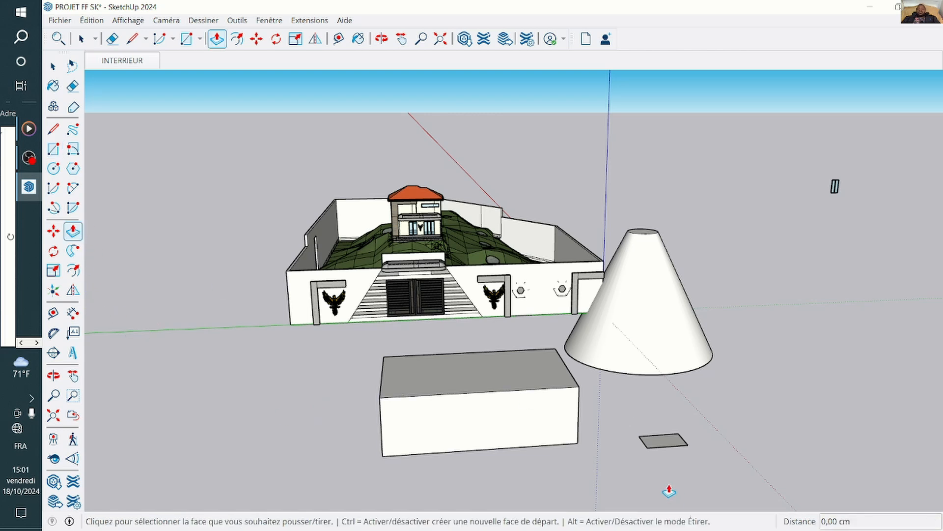
click(675, 449)
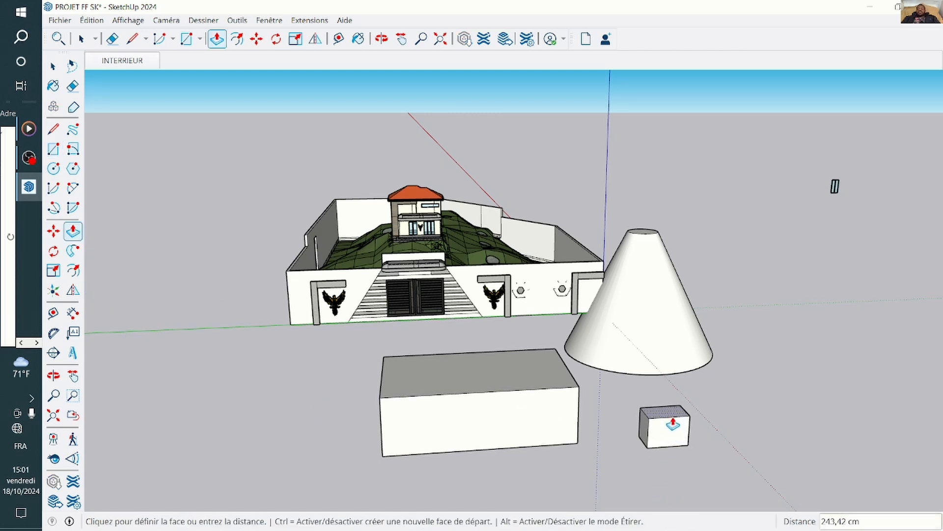
click(669, 416)
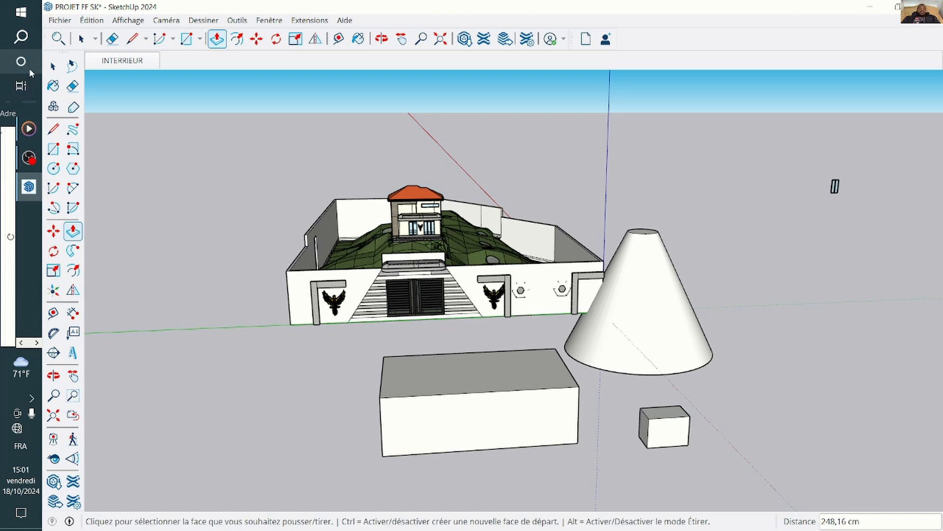
Select the whole small box and move it about 1356 cm along the green axis into the large box's front face.
click(54, 69)
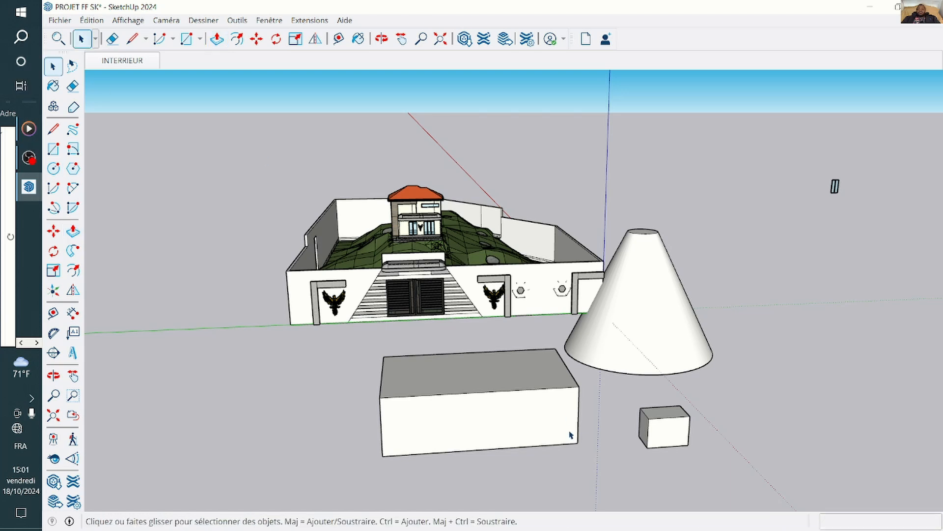
click(671, 434)
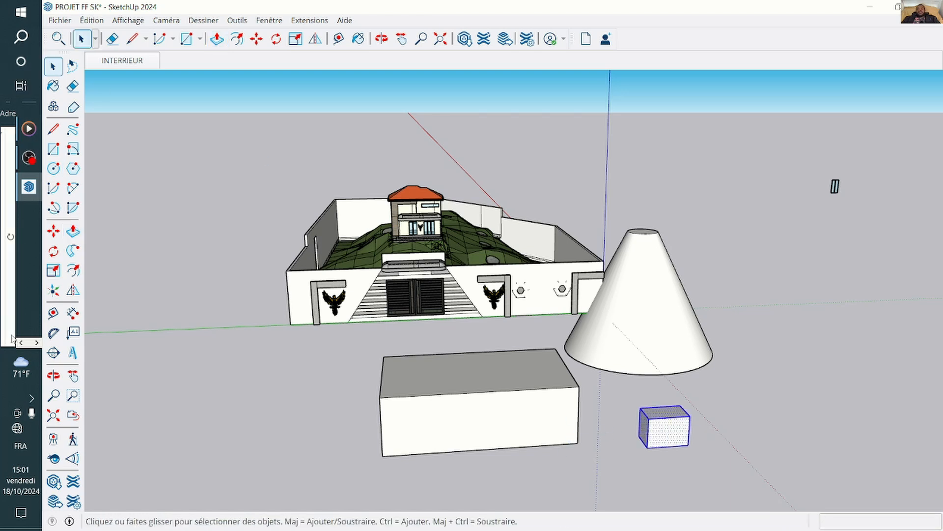
click(53, 231)
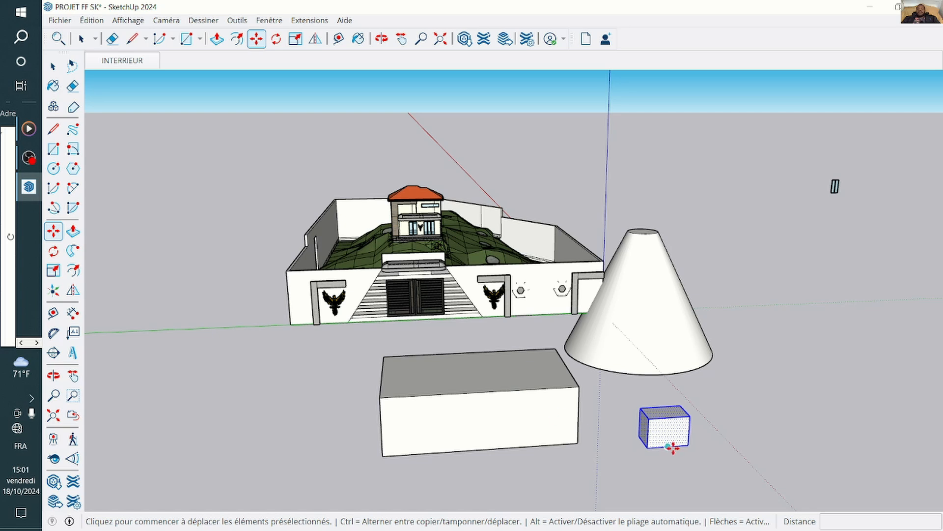
scroll(673, 448, up, 3)
click(638, 454)
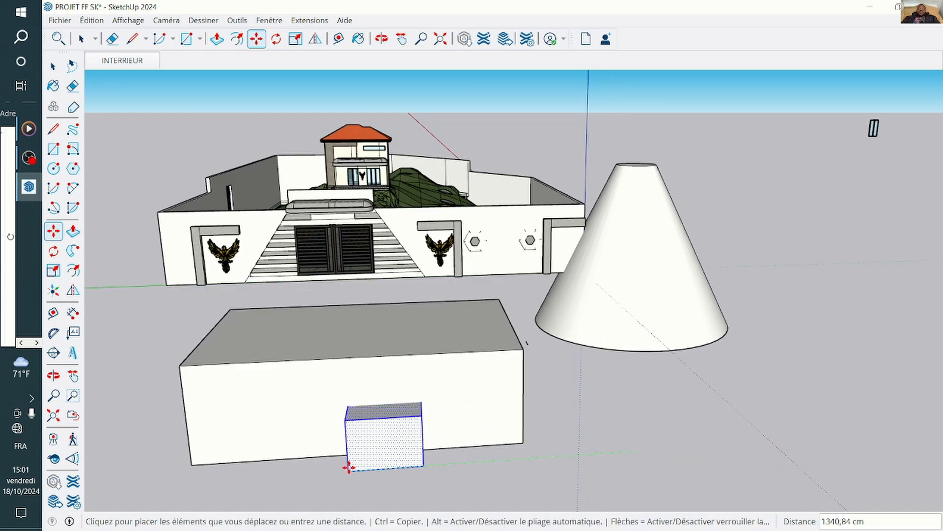
click(346, 469)
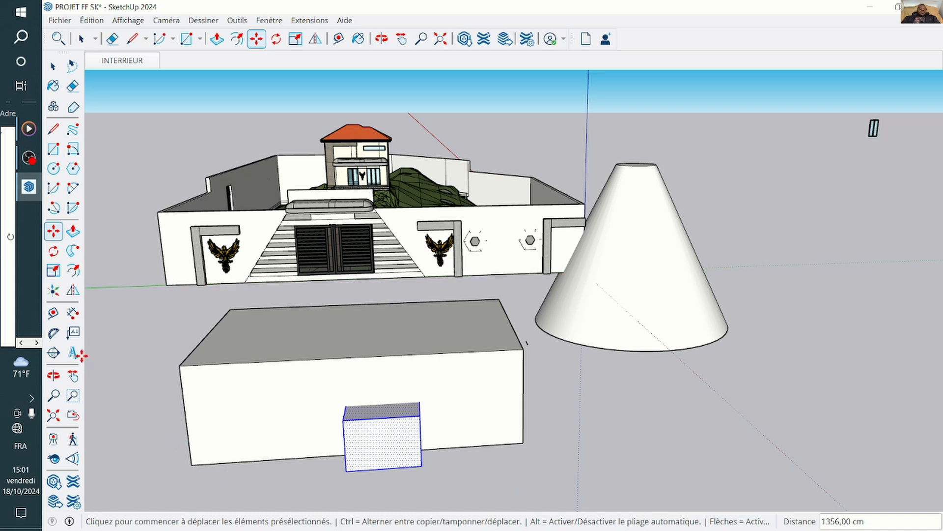
Select the small box's front, side and top faces where it adjoins the large box.
click(53, 66)
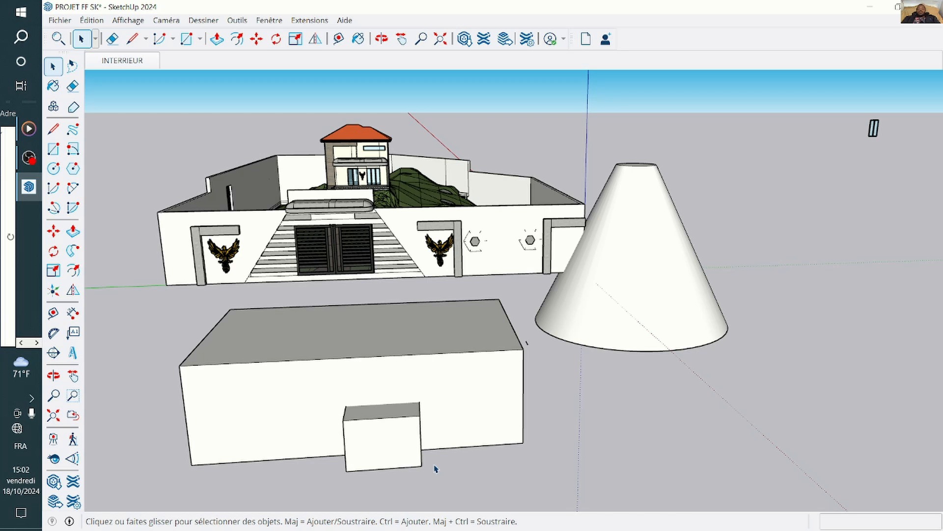
triple_click(393, 450)
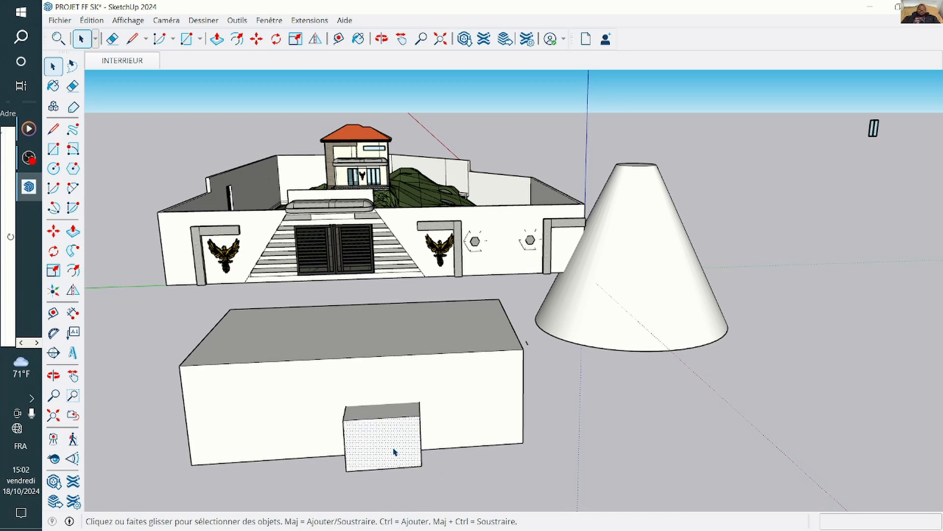
click(396, 451)
scroll(415, 487, up, 3)
scroll(436, 455, down, 1)
scroll(417, 429, up, 2)
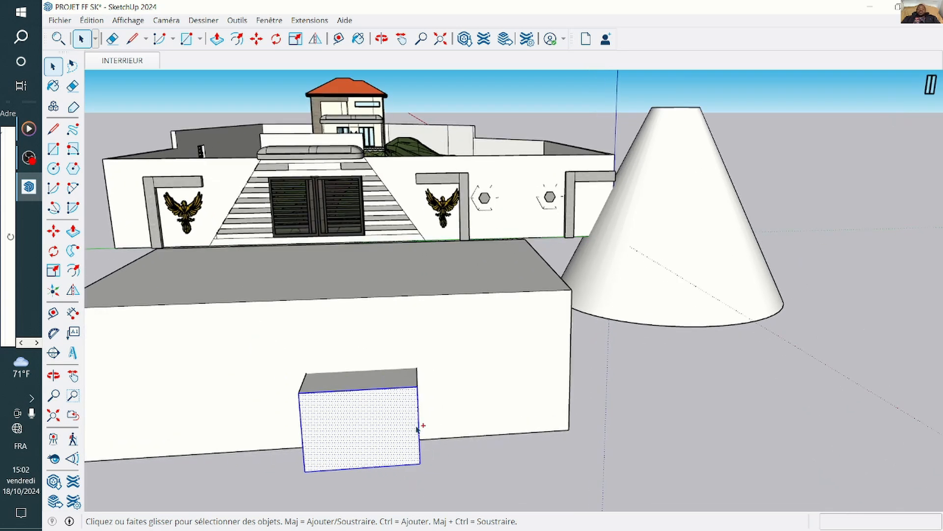
scroll(384, 389, up, 3)
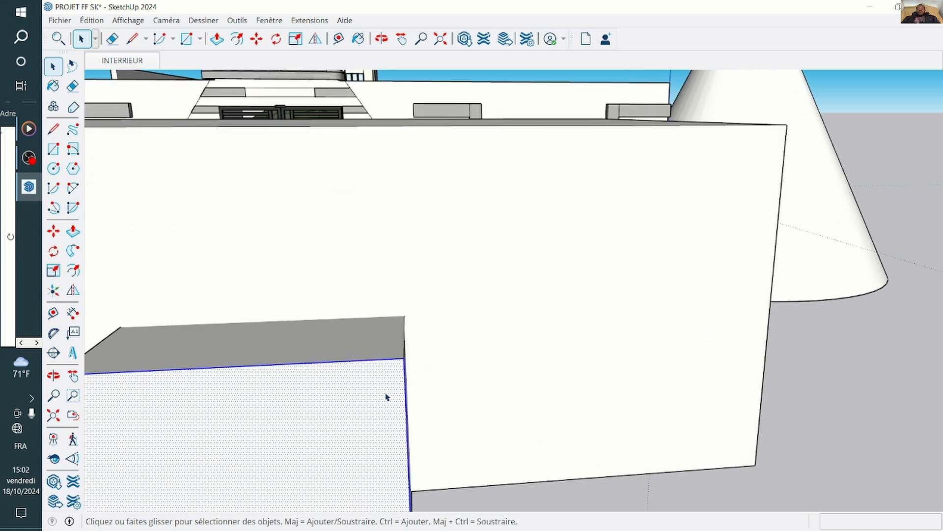
scroll(374, 384, down, 5)
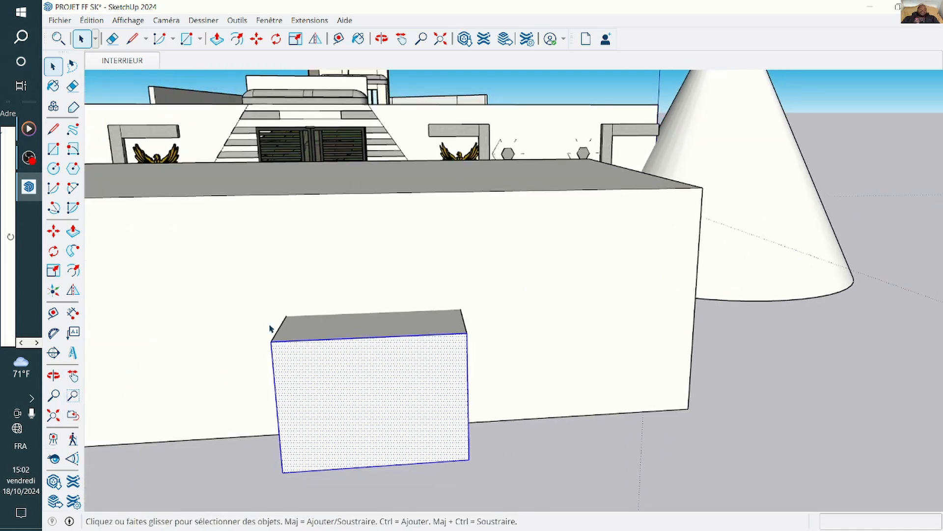
scroll(269, 328, down, 4)
scroll(588, 425, up, 3)
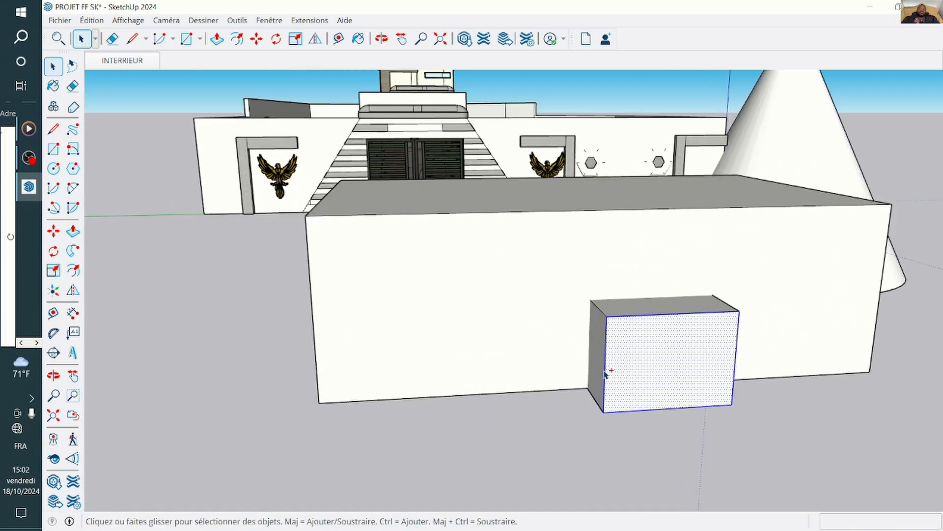
ctrl+click(600, 343)
ctrl+click(623, 302)
scroll(728, 328, up, 2)
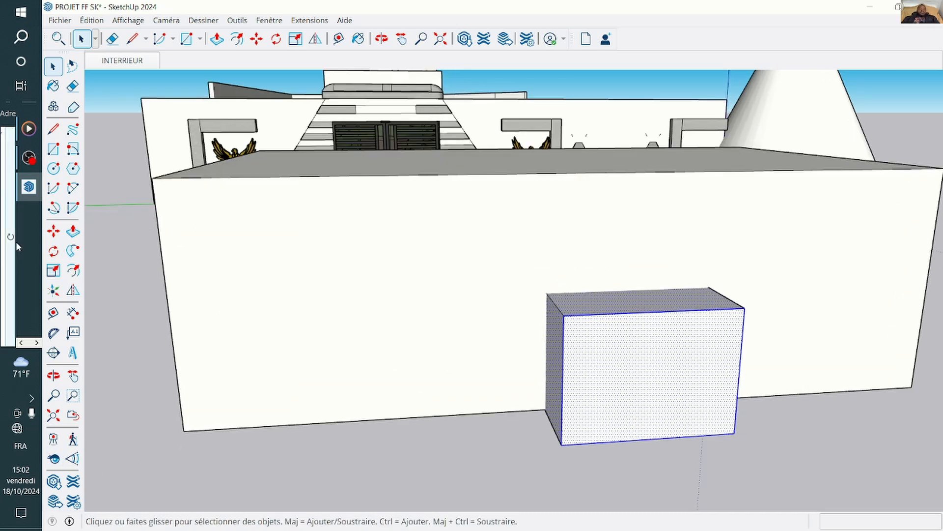
Move the small box's front face about 203 cm outward, away from the large box.
click(54, 231)
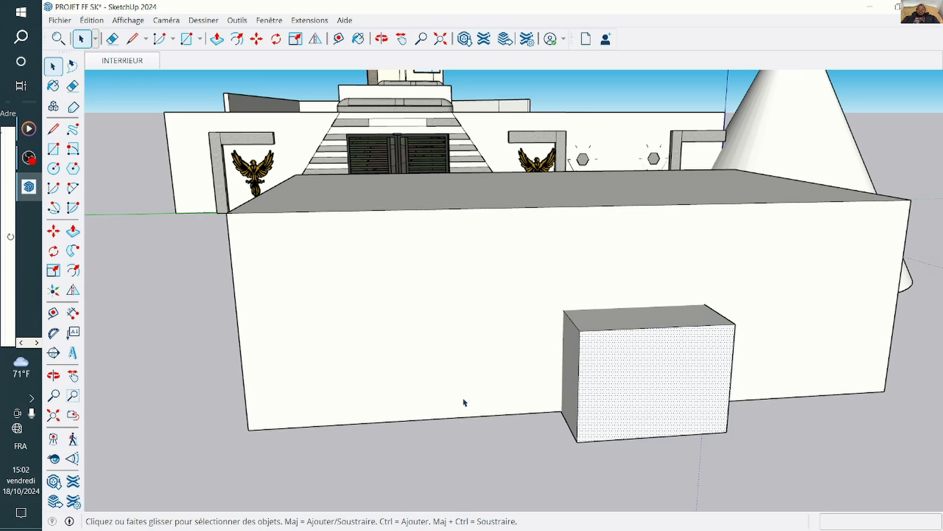
click(54, 231)
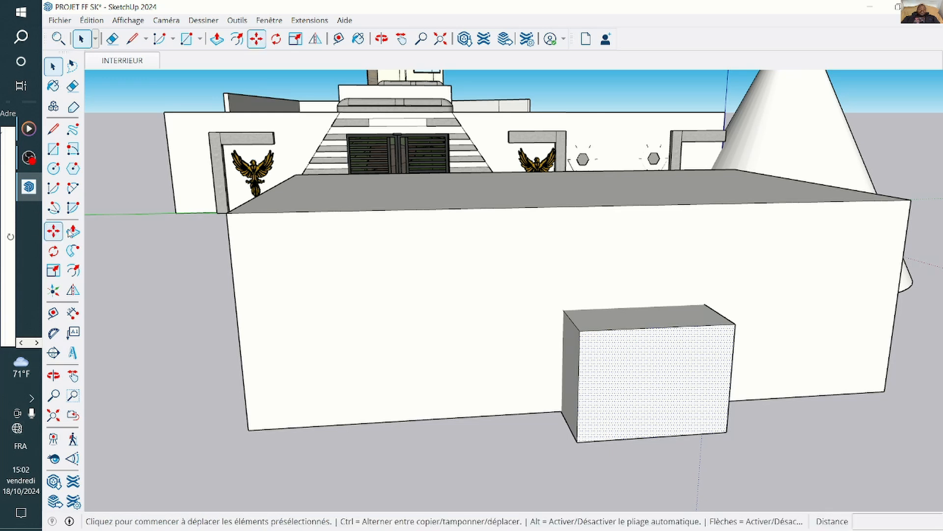
click(581, 441)
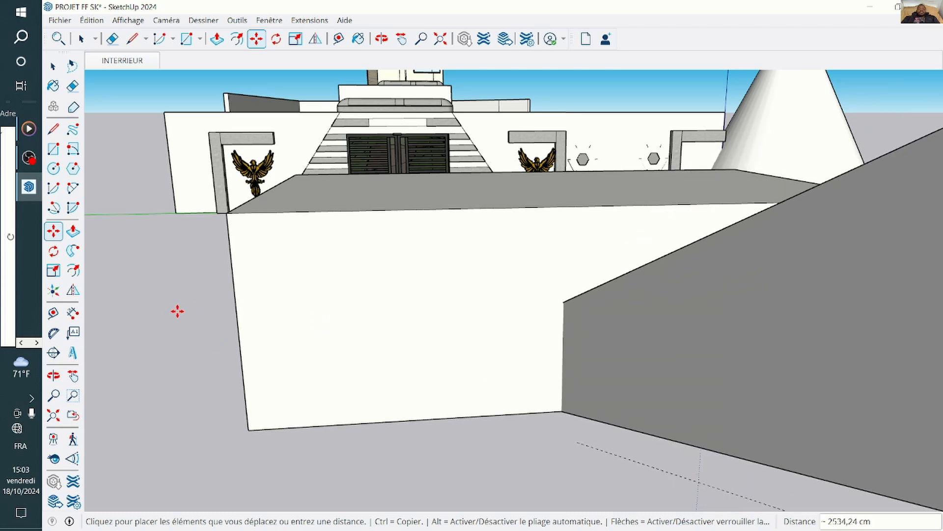
scroll(568, 356, down, 1)
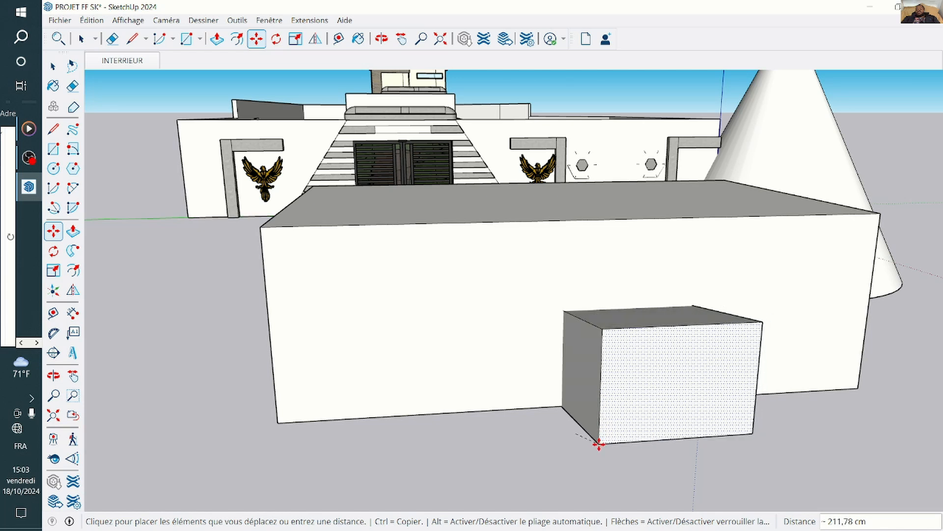
click(599, 443)
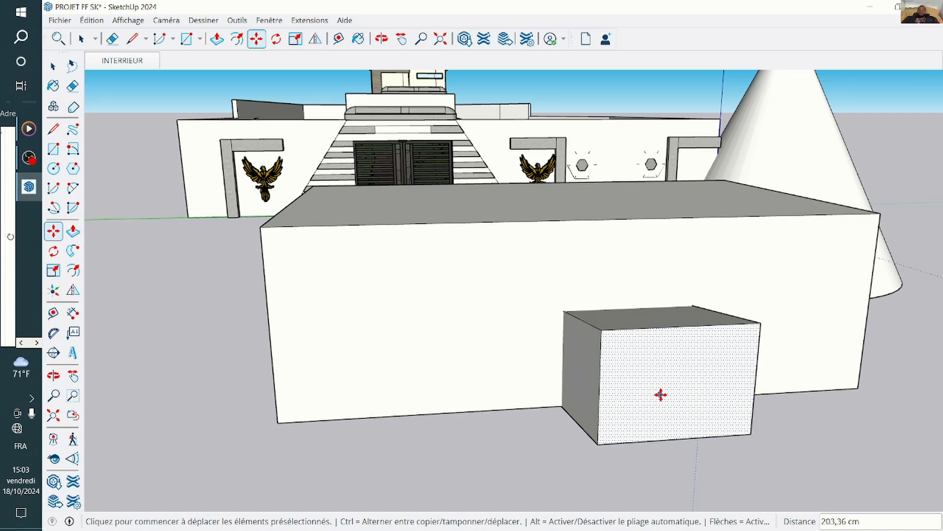
click(661, 394)
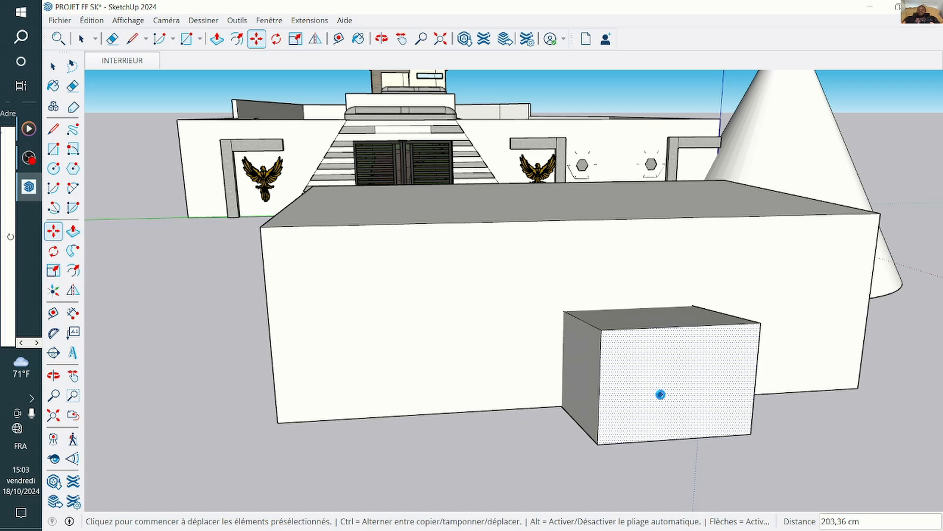
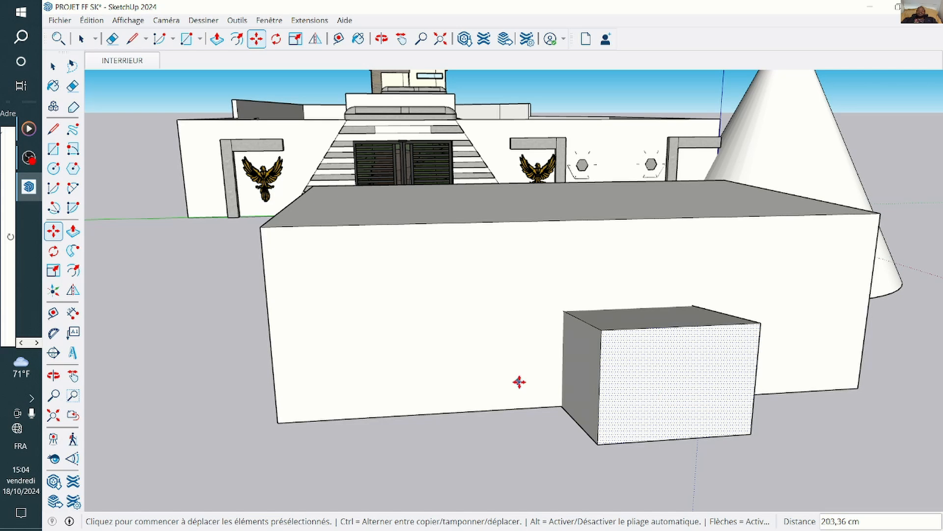
Undo the small box's moves and extrusion, back to the flat ground rectangle beside the large box.
scroll(507, 196, down, 5)
scroll(402, 205, down, 1)
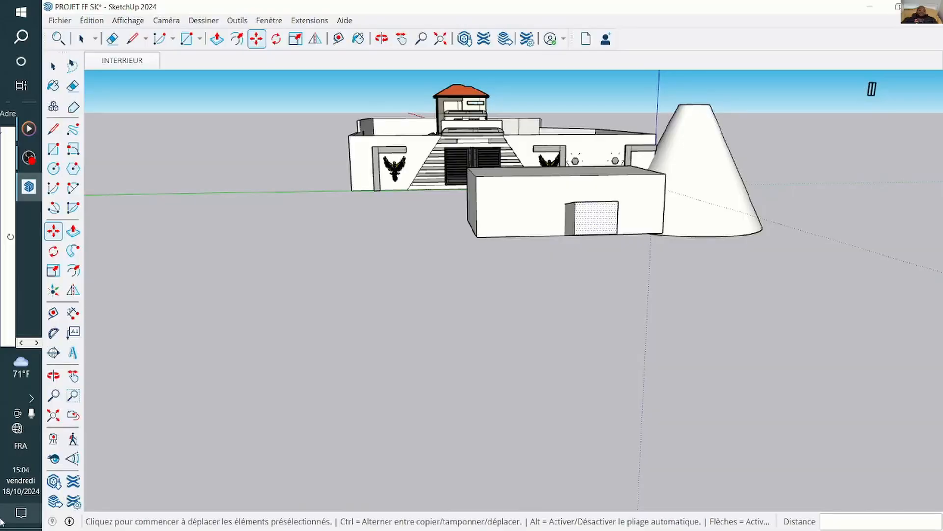
click(53, 376)
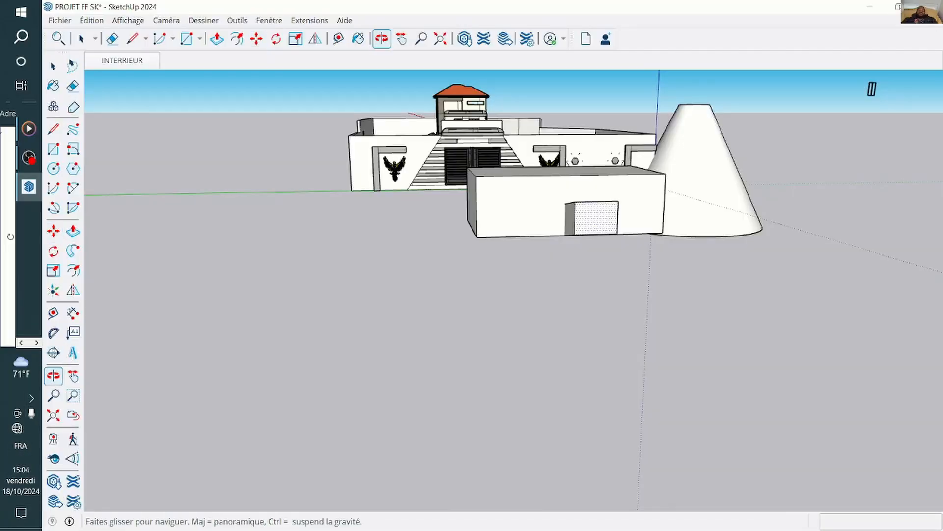
scroll(671, 204, up, 2)
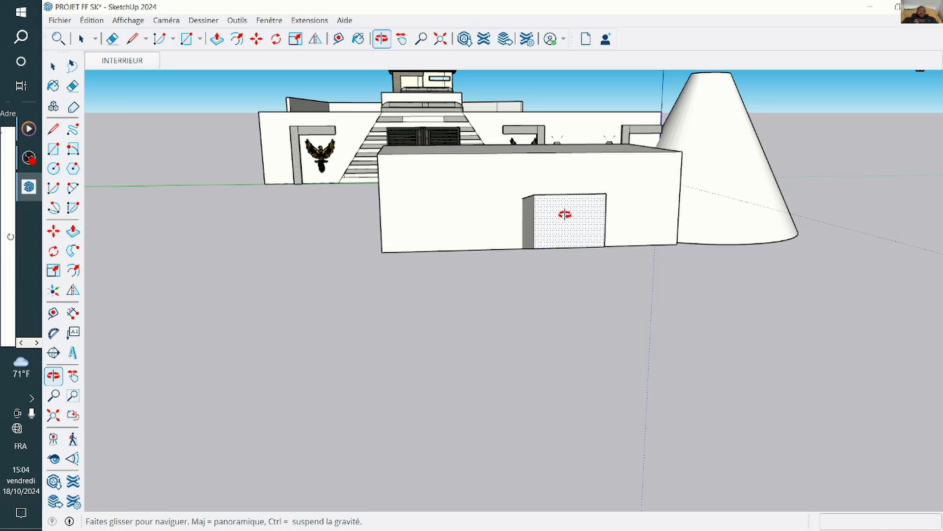
key(m)
drag(565, 215, 809, 215)
key(Delete)
scroll(194, 384, down, 4)
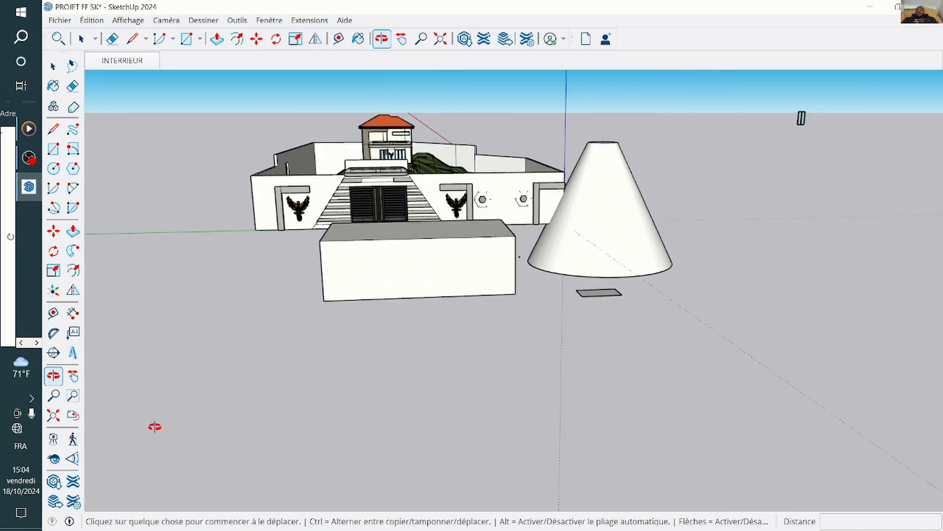
Explode the hexagonal ring component nearest the cone and turn its geometry into a group.
scroll(170, 408, down, 5)
scroll(500, 306, up, 2)
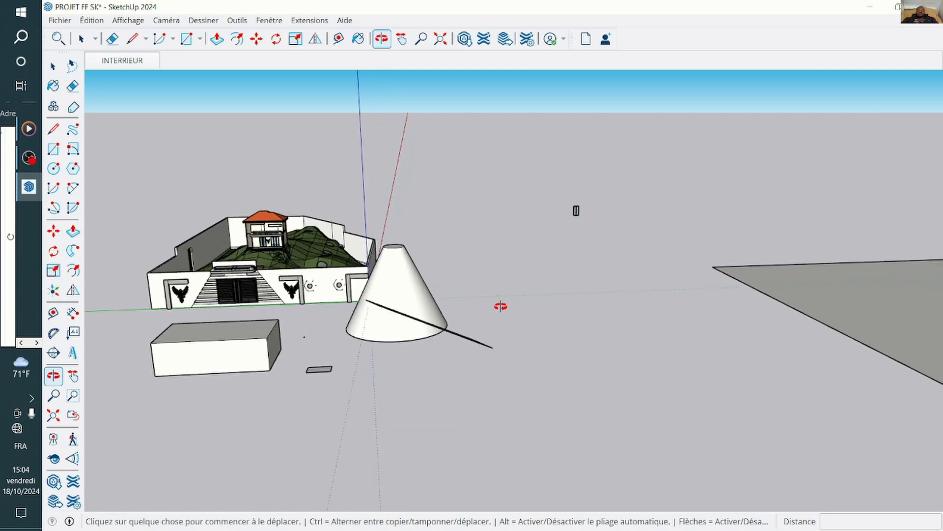
scroll(501, 306, down, 3)
scroll(477, 339, up, 4)
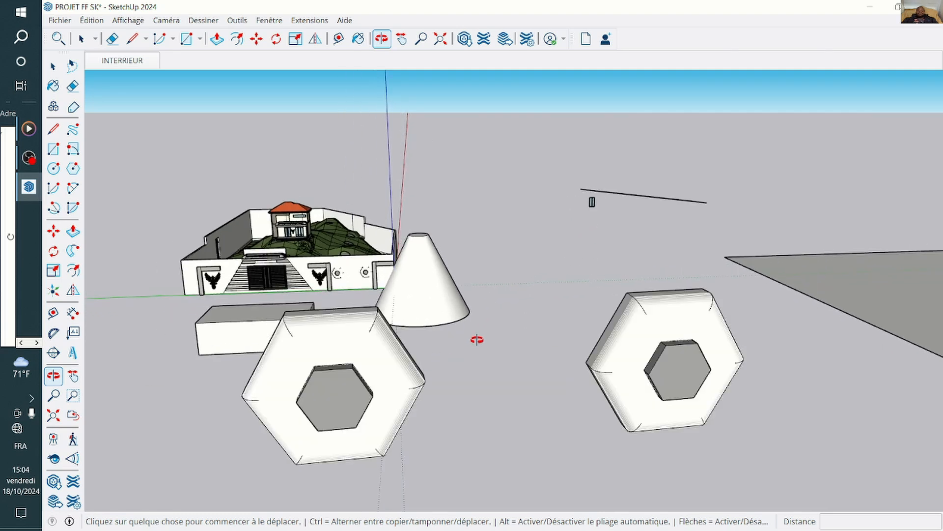
scroll(477, 339, down, 5)
scroll(392, 354, up, 5)
middle_drag(418, 384, 432, 374)
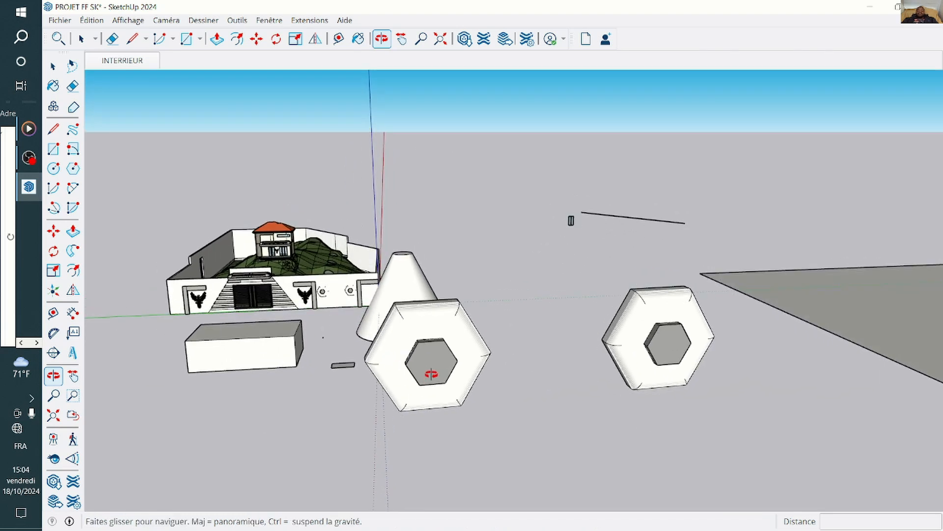
drag(432, 374, 448, 367)
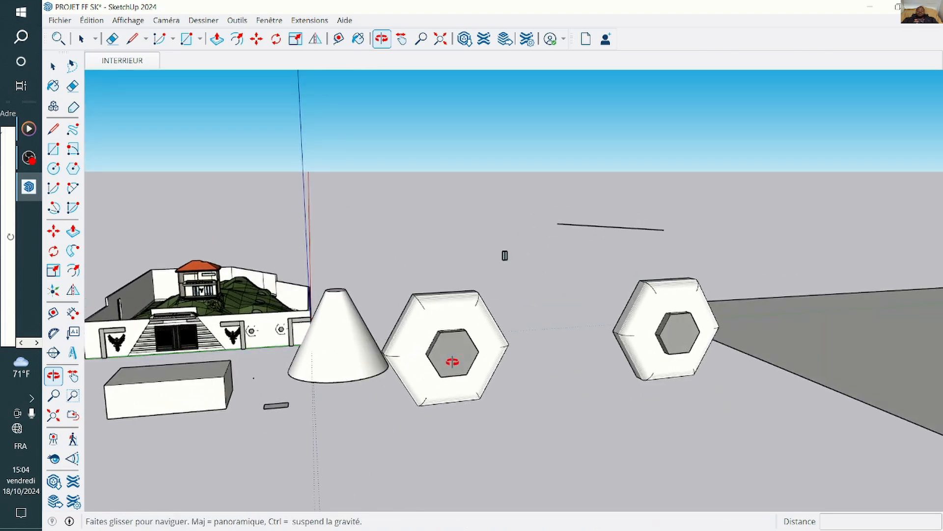
click(51, 67)
scroll(413, 350, up, 1)
click(446, 337)
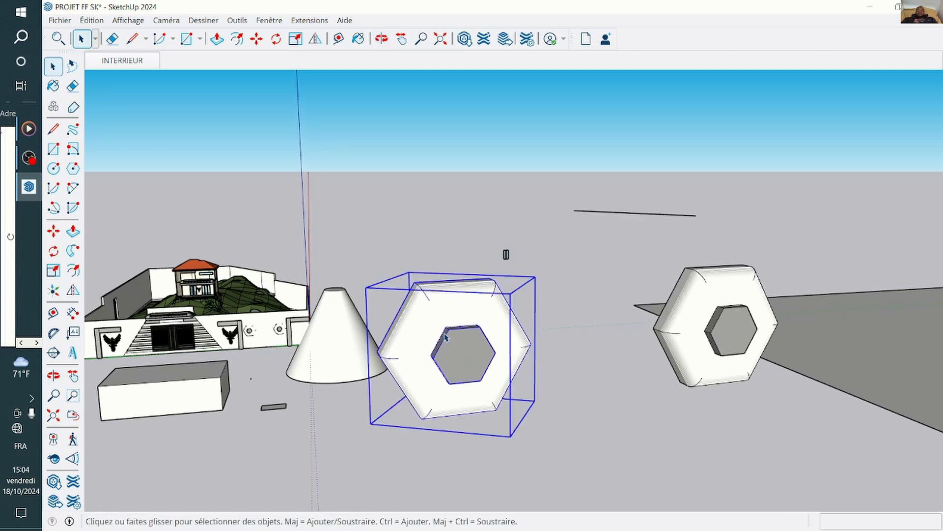
right_click(446, 337)
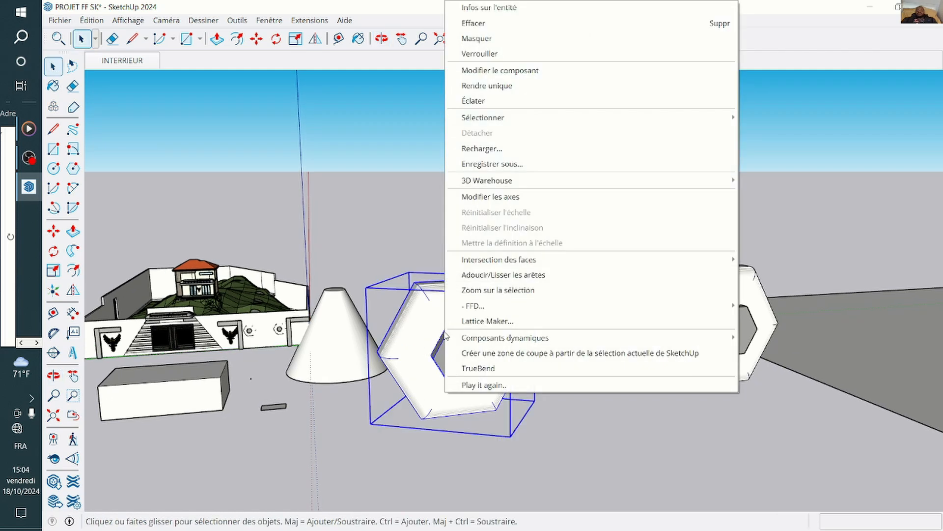
click(464, 102)
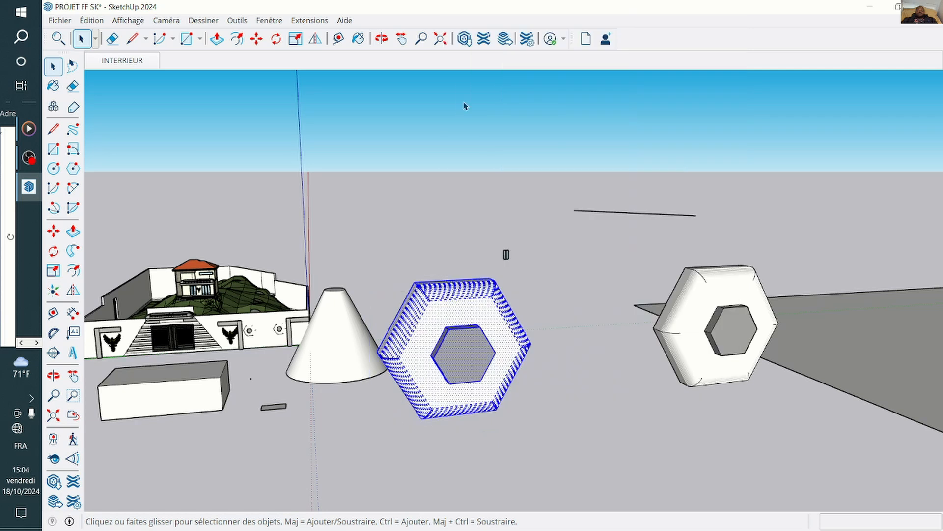
right_click(461, 341)
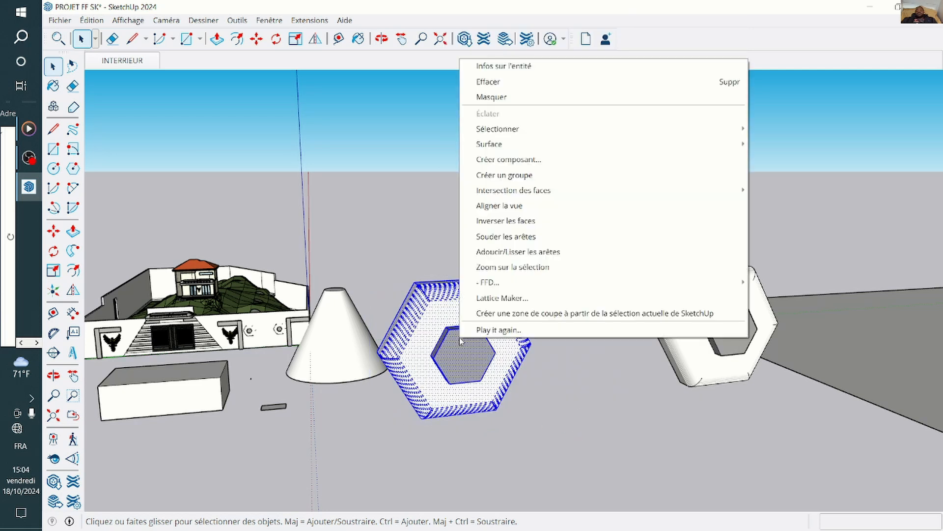
click(504, 176)
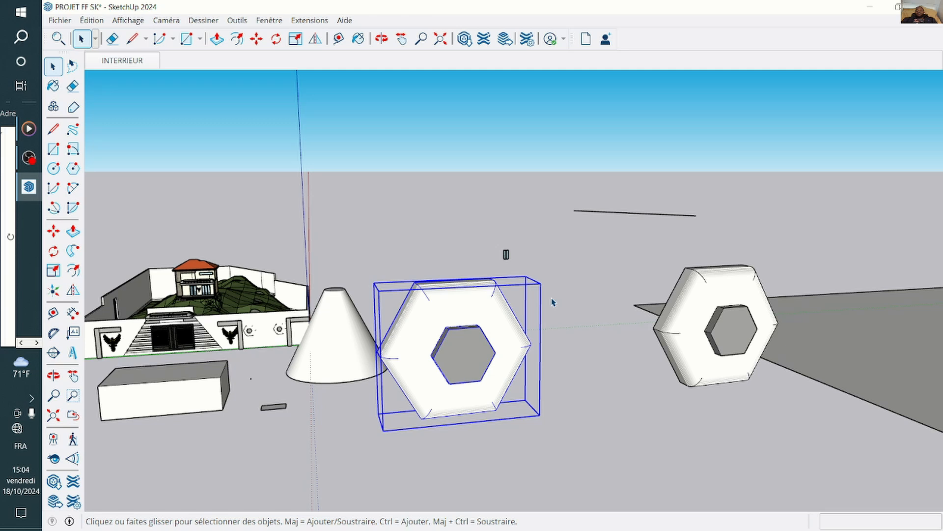
Explode the hexagonal ring component farther from the cone.
click(687, 313)
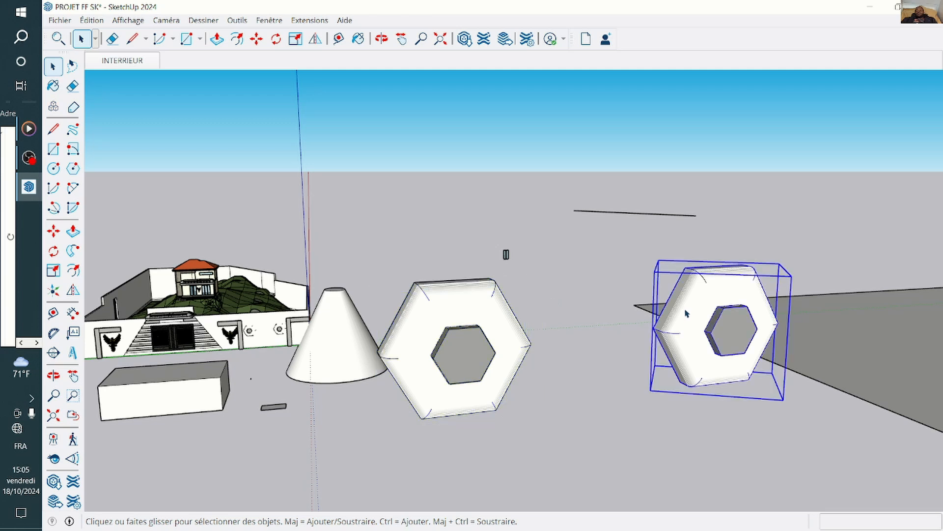
right_click(687, 314)
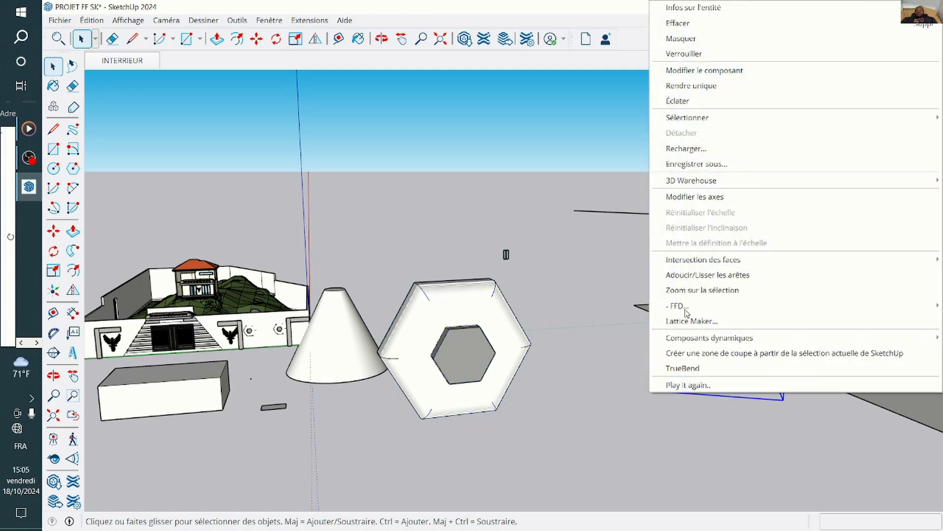
click(677, 99)
Create a component named BLOC 1 from the exploded far ring's geometry.
right_click(705, 342)
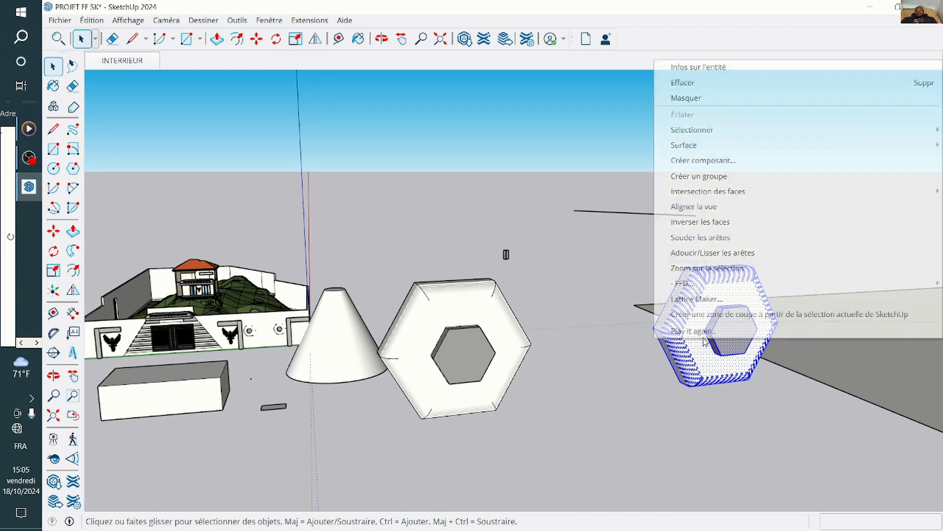
click(693, 160)
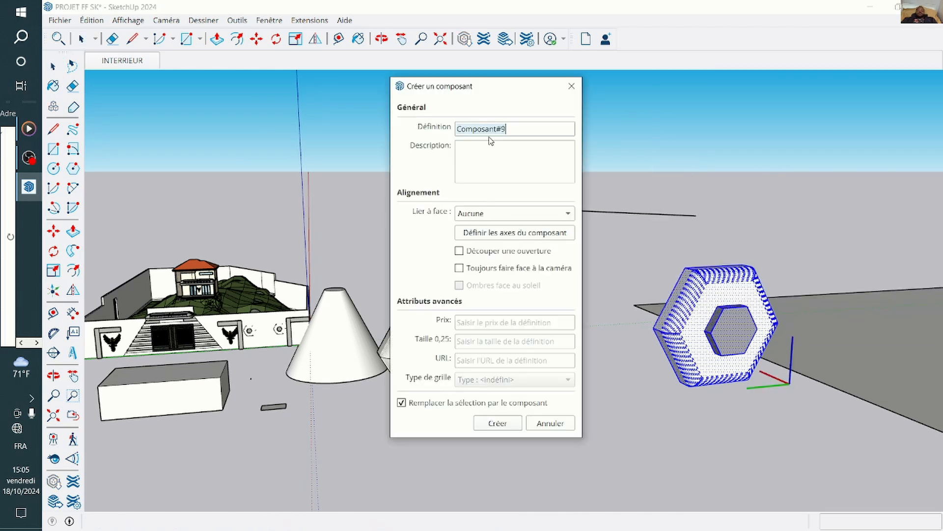
click(540, 129)
key(BackSpace)
key(BackSpace)
key(BackSpace)
key(BackSpace)
key(BackSpace)
key(BackSpace)
key(BackSpace)
key(BackSpace)
key(BackSpace)
key(BackSpace)
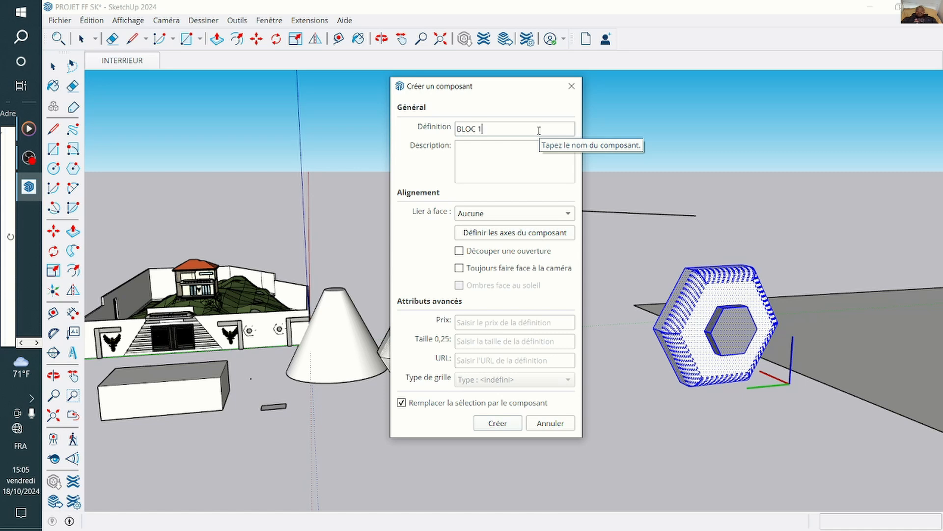
click(500, 424)
right_click(439, 311)
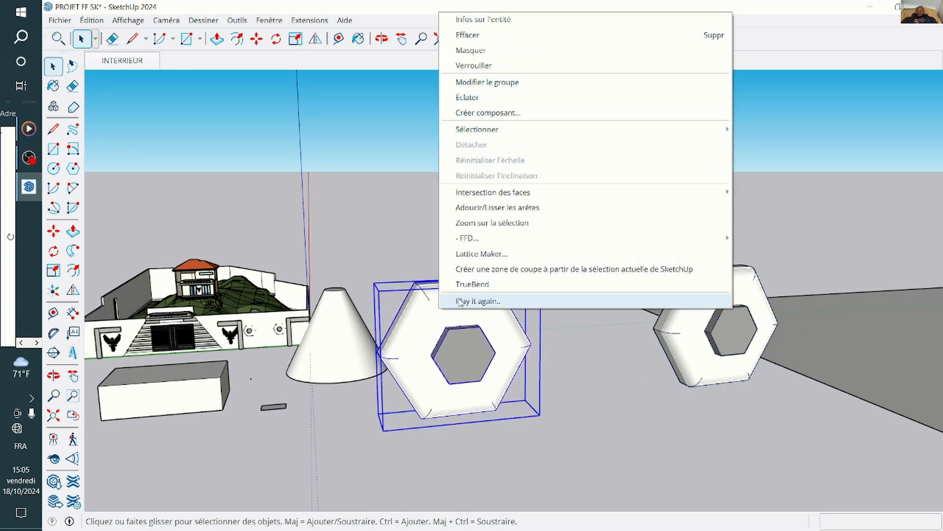
click(580, 378)
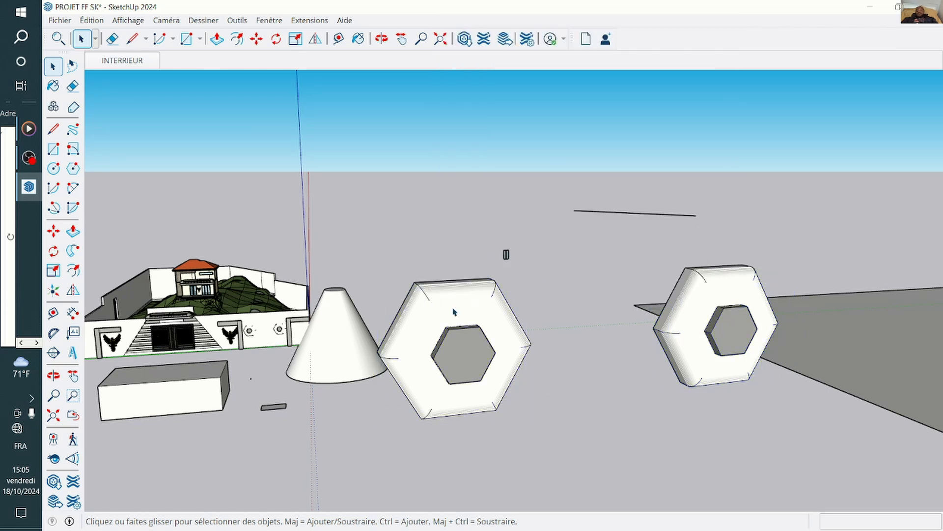
click(454, 312)
click(601, 352)
Move the materials palette clear of the far hexagonal ring and close it.
click(54, 85)
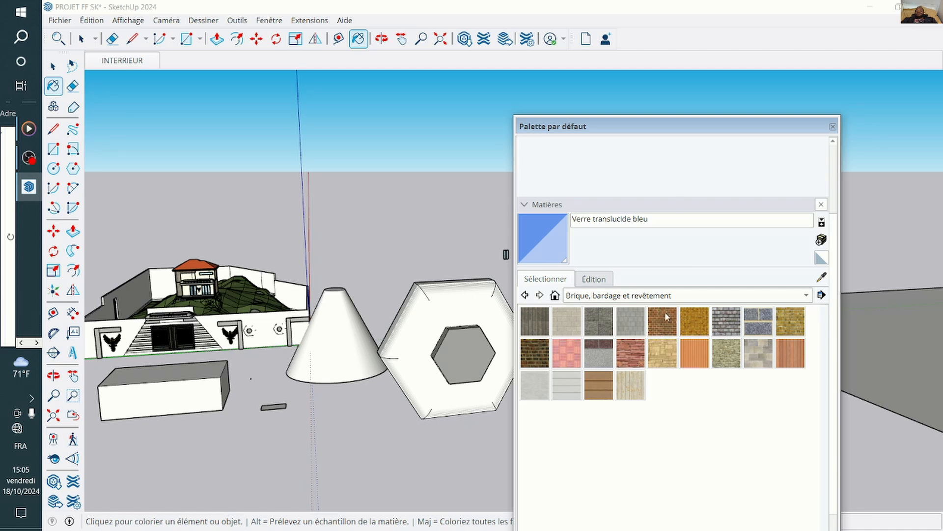
drag(682, 123, 362, 71)
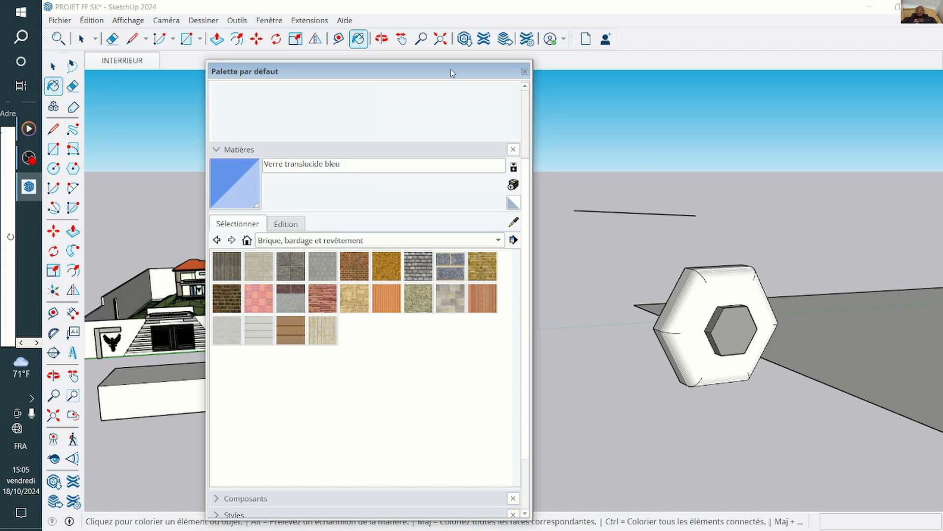
click(525, 71)
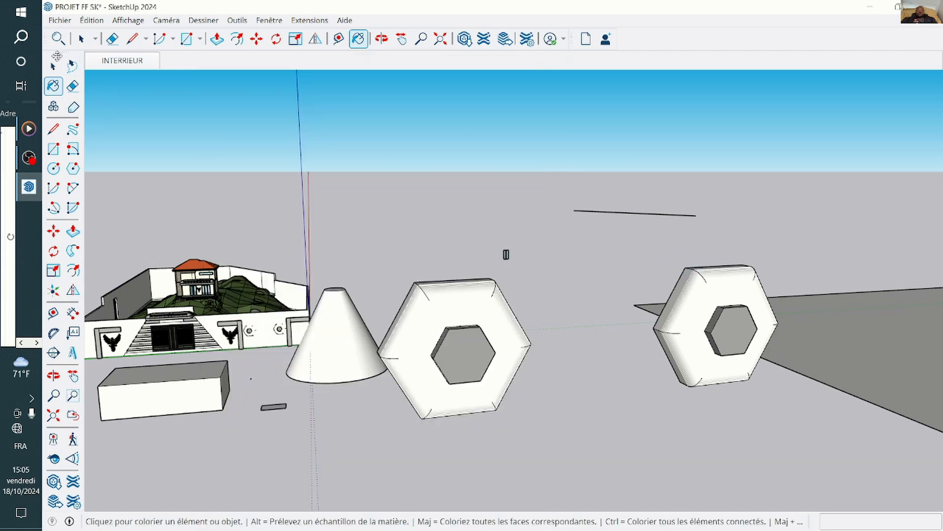
Open the BLOC 1 component for editing and select the ring's flat front face around the hexagonal opening.
click(54, 70)
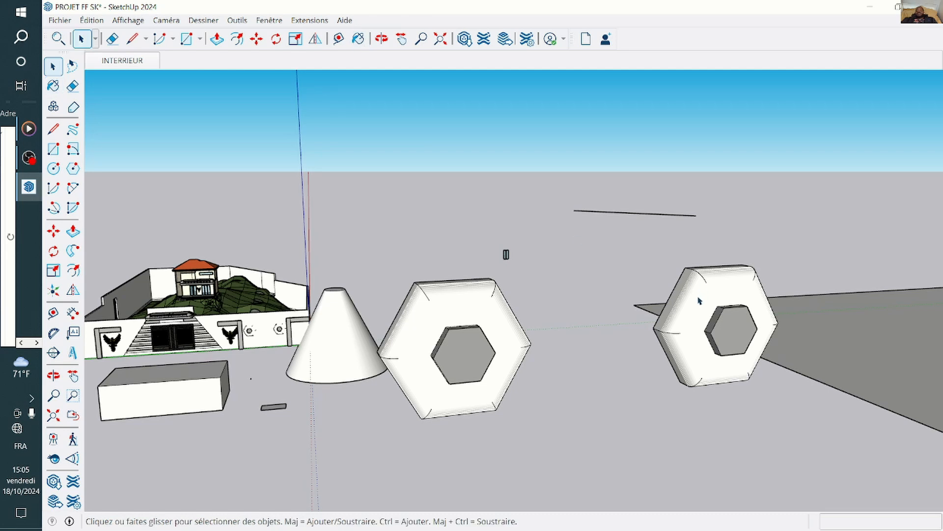
click(693, 306)
double_click(693, 306)
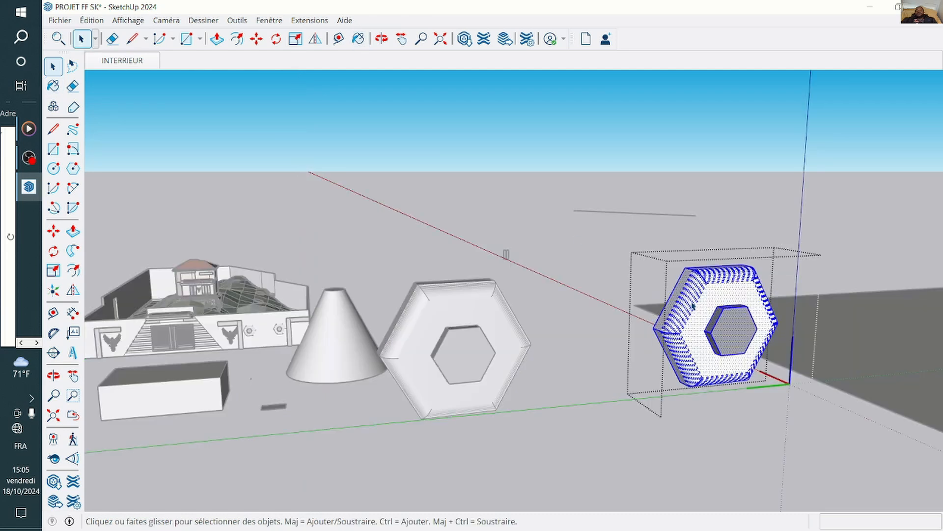
right_click(693, 306)
click(693, 306)
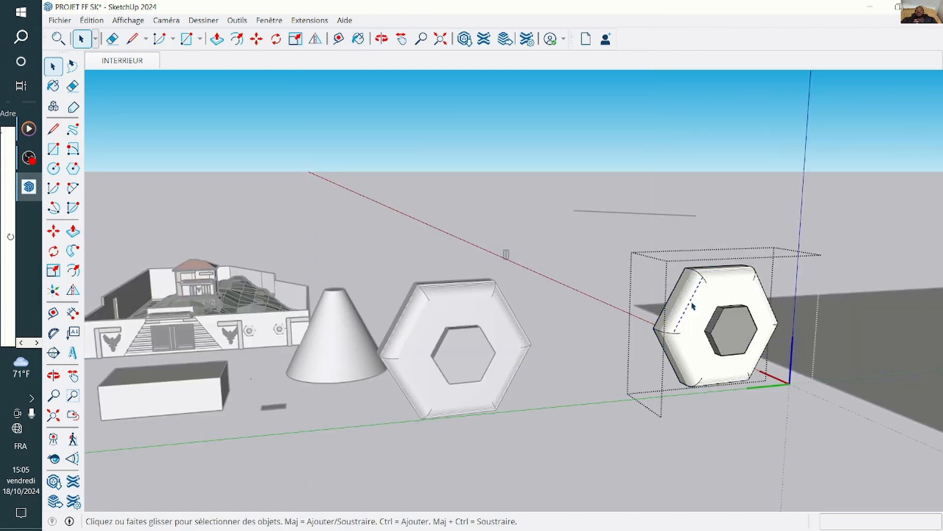
click(698, 312)
click(700, 316)
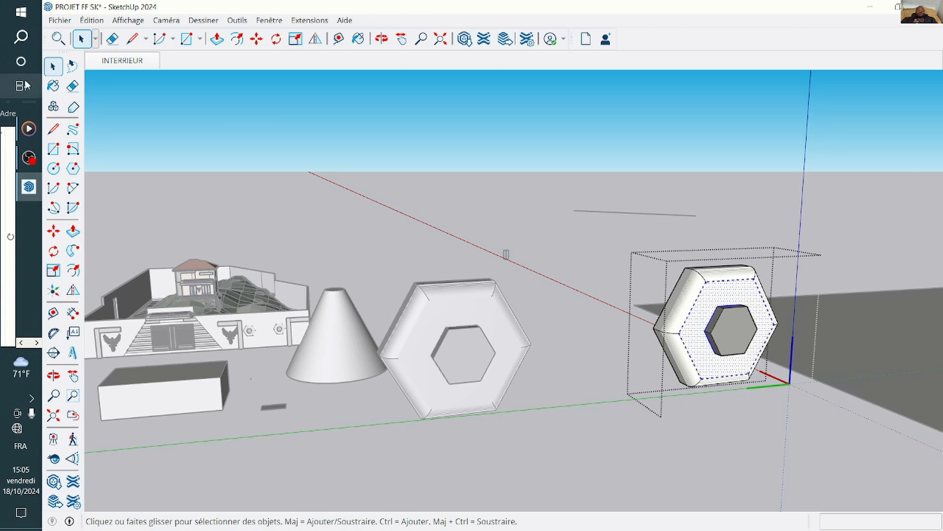
Edit the Verre translucide bleu material, changing its colour to a very pale green.
click(53, 85)
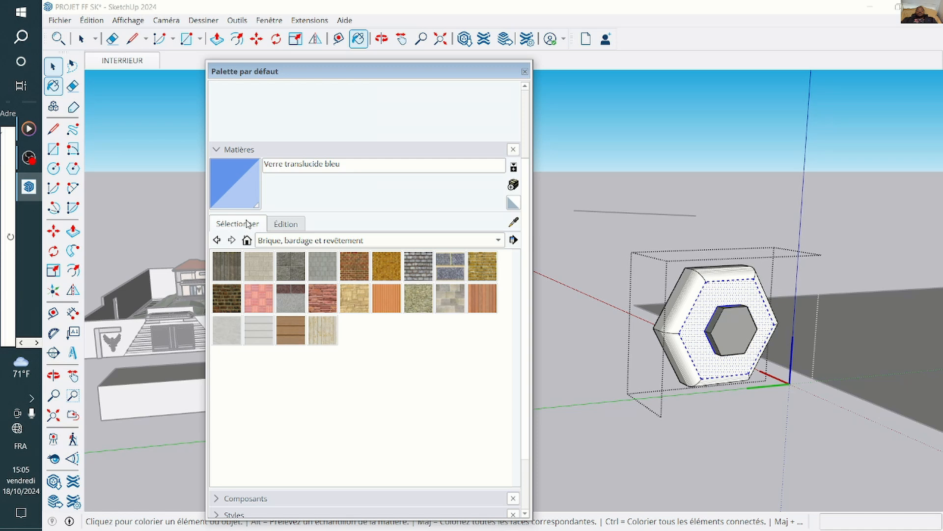
click(286, 225)
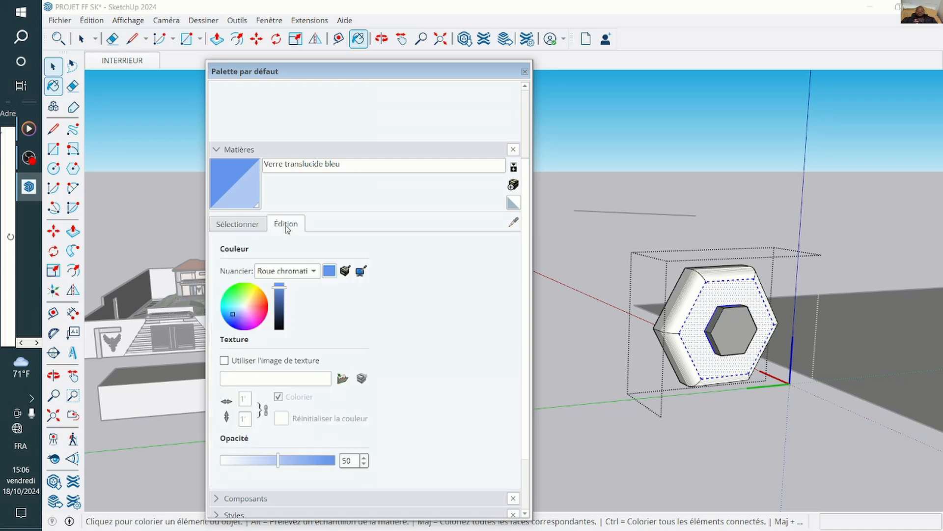
click(244, 296)
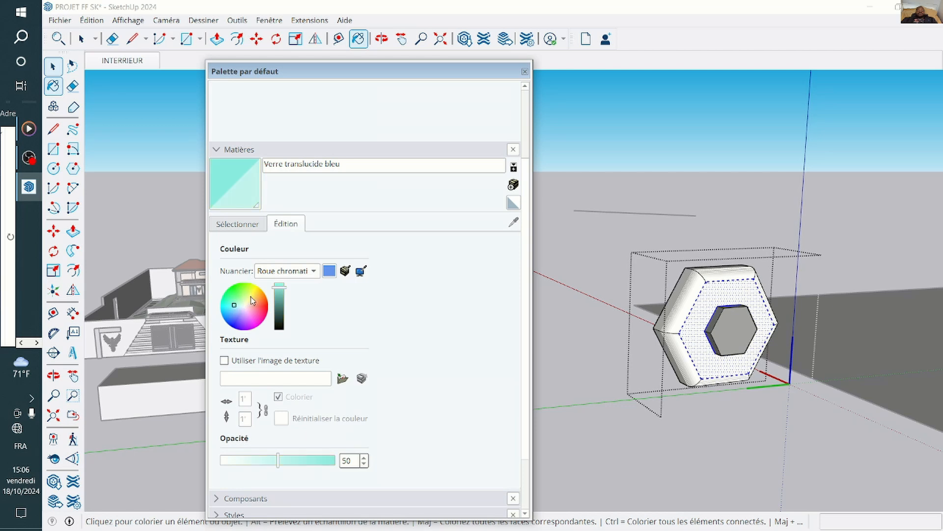
drag(252, 306, 246, 304)
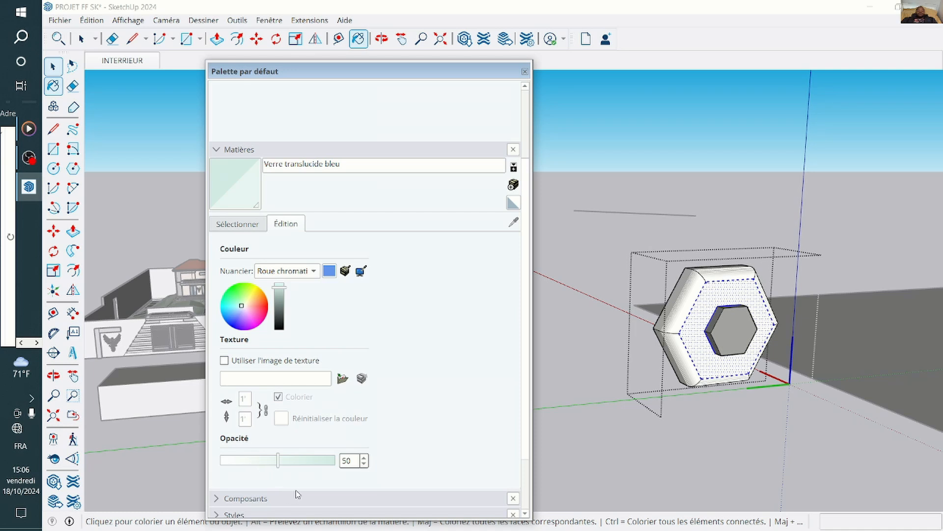
Lower the opacity of the Verre translucide bleu material to 25.
scroll(308, 406, down, 3)
scroll(306, 403, up, 3)
scroll(307, 401, down, 3)
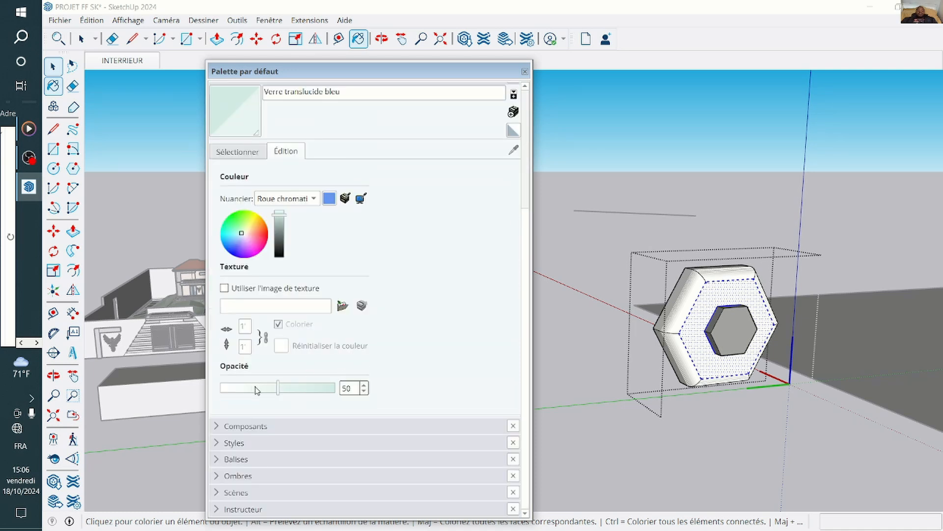
drag(256, 390, 249, 390)
Darken the colour of the Verre translucide bleu material on the ring's front face to nearly black.
scroll(737, 298, up, 2)
drag(347, 72, 422, 15)
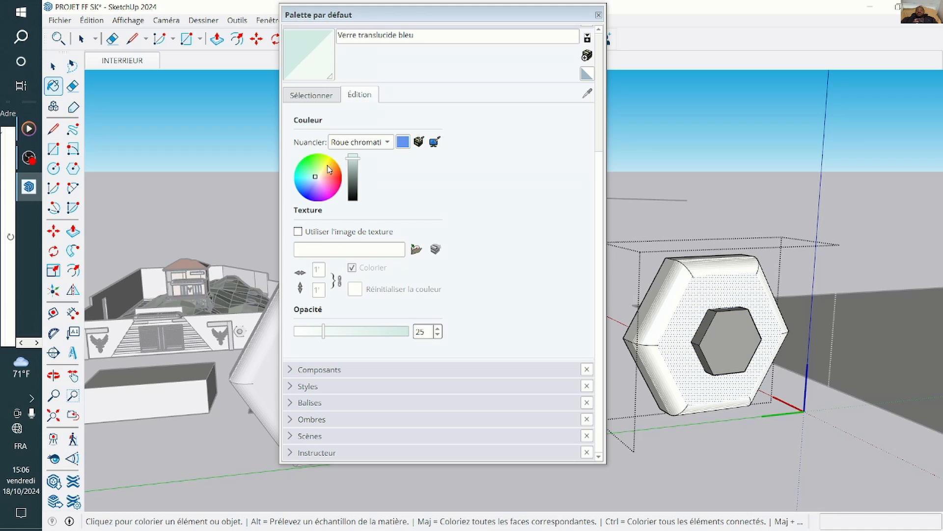
drag(355, 160, 358, 198)
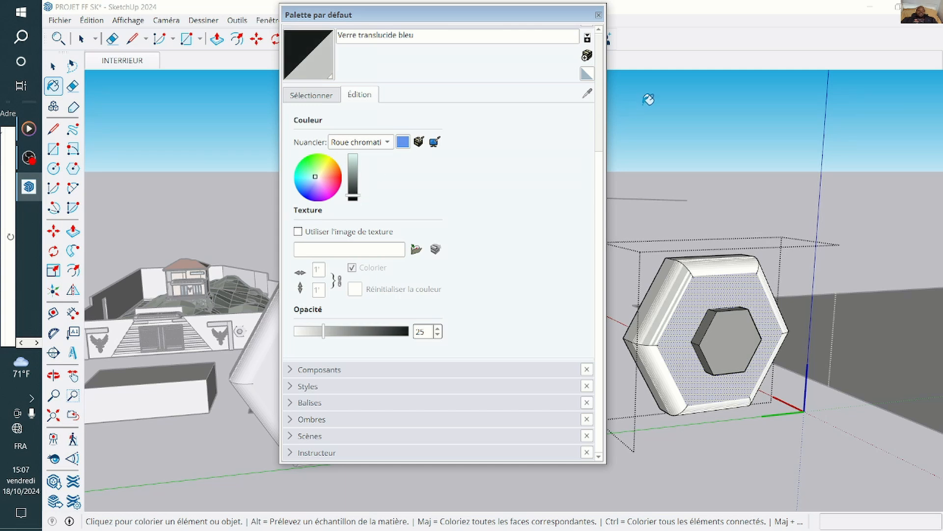
Close the materials palette and leave the editing mode of the BLOC 1 component.
click(599, 16)
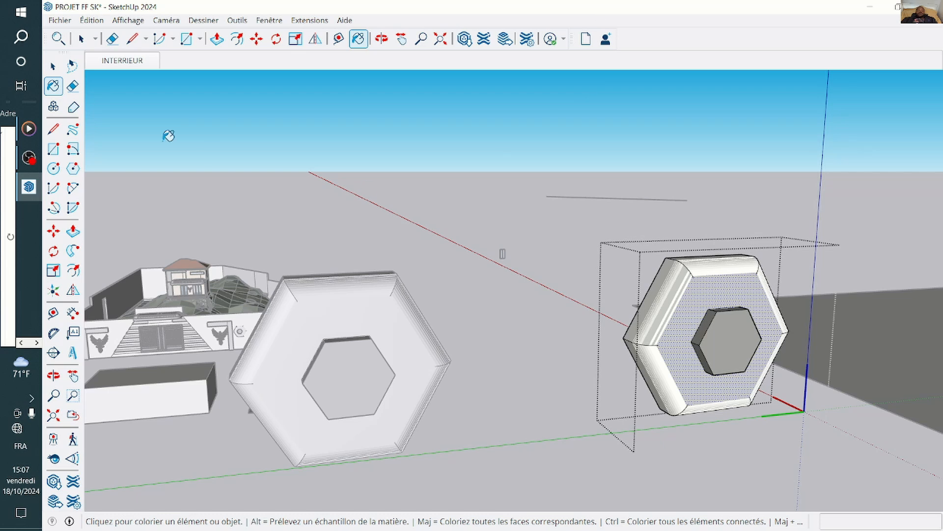
click(54, 85)
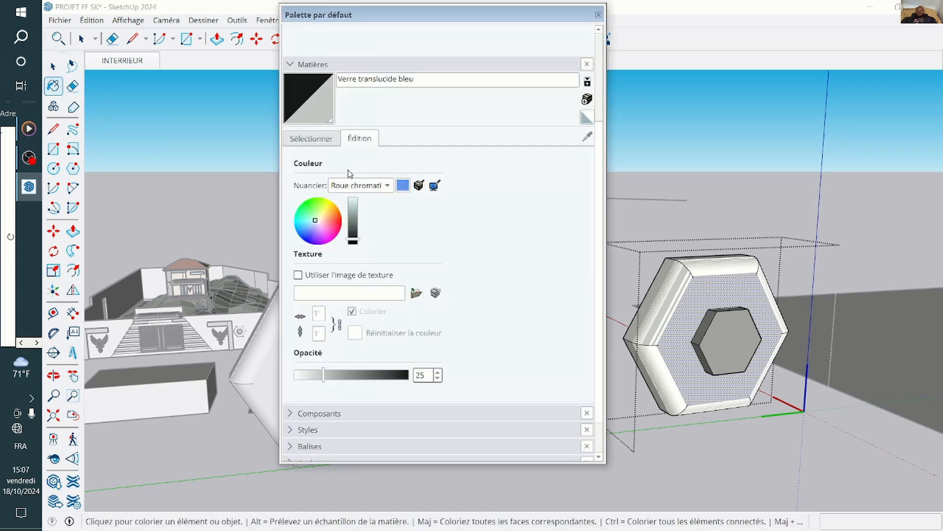
click(599, 15)
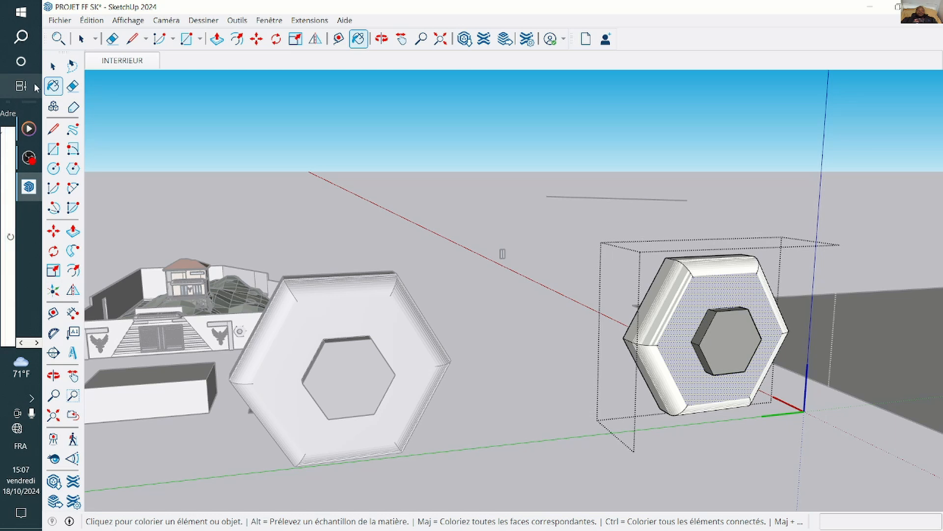
click(53, 66)
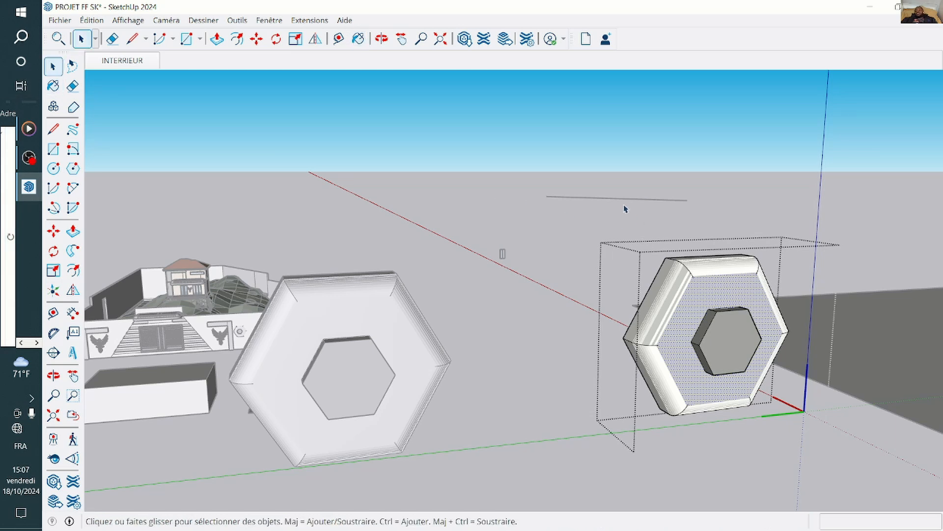
click(459, 181)
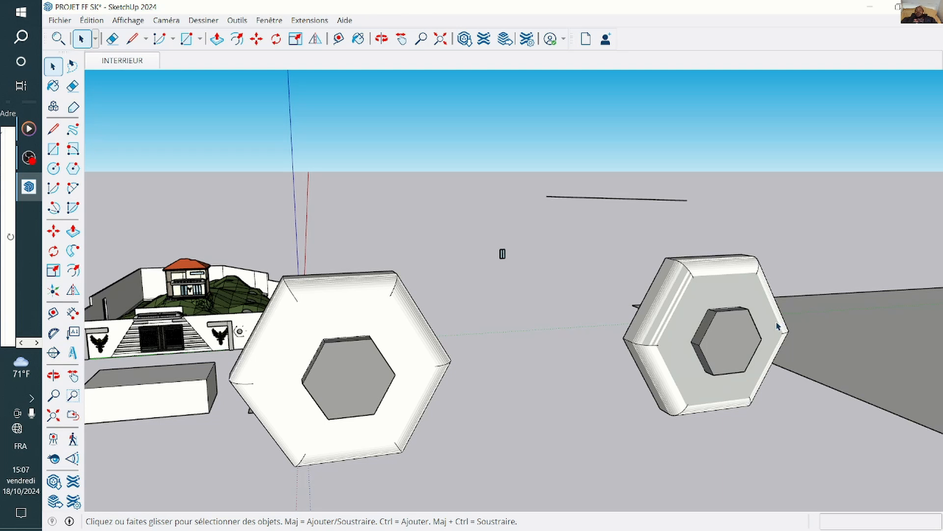
Copy the BLOC 1 ring component with the Move tool, placing the duplicate about 451 cm away on the side opposite the cone.
scroll(344, 346, down, 5)
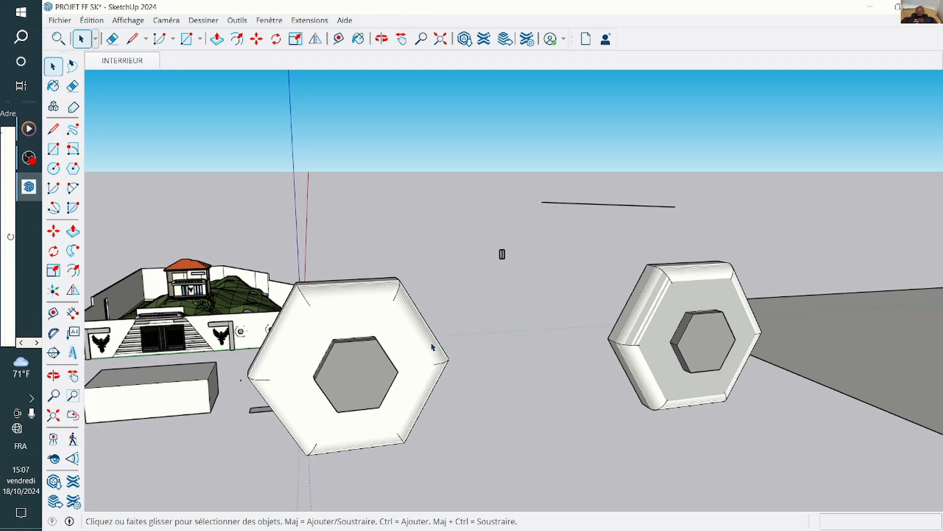
scroll(419, 381, up, 3)
scroll(452, 365, down, 2)
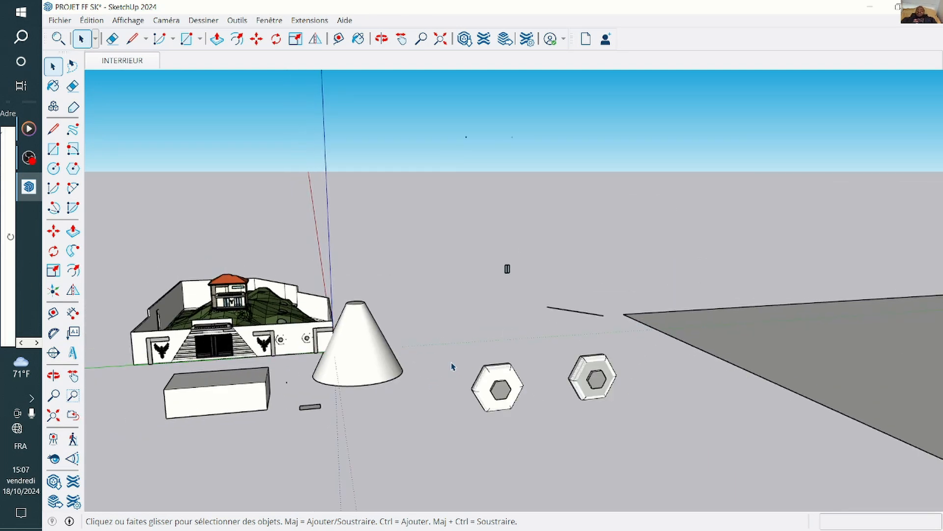
scroll(476, 404, down, 1)
scroll(565, 390, up, 3)
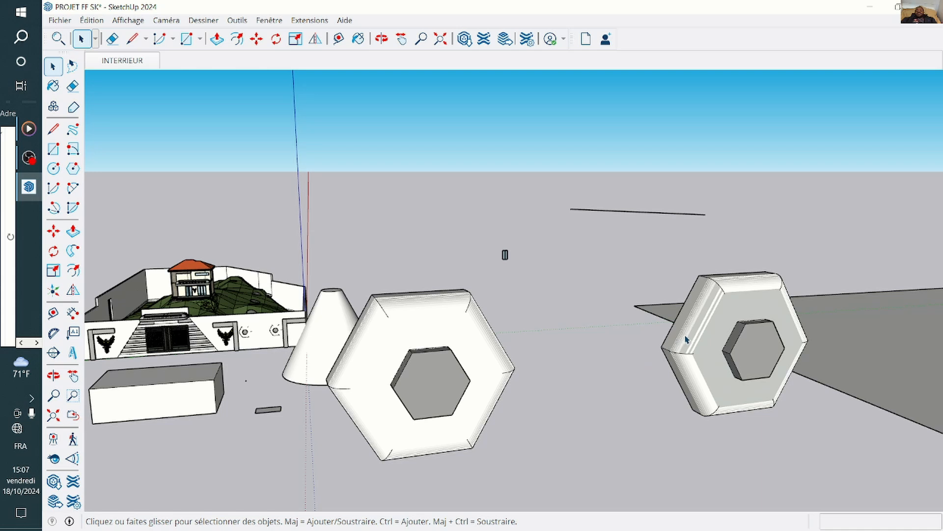
click(704, 352)
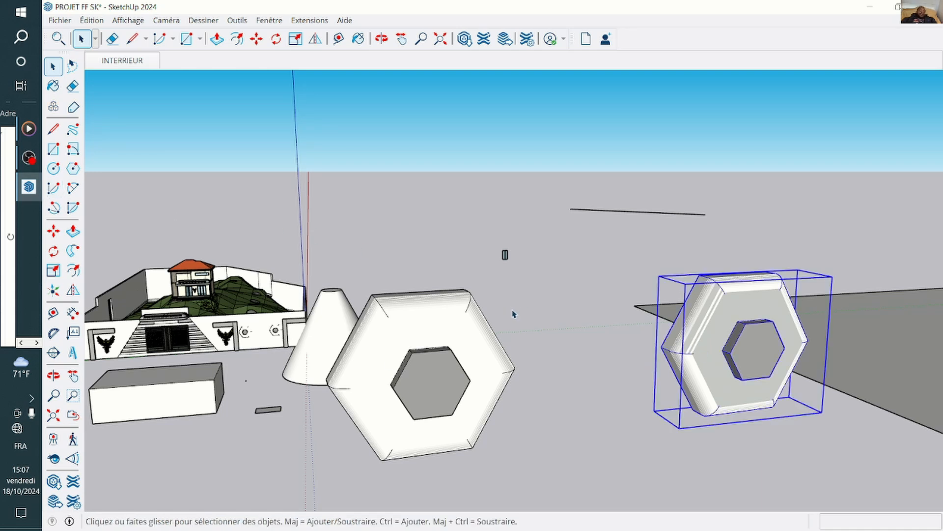
click(53, 231)
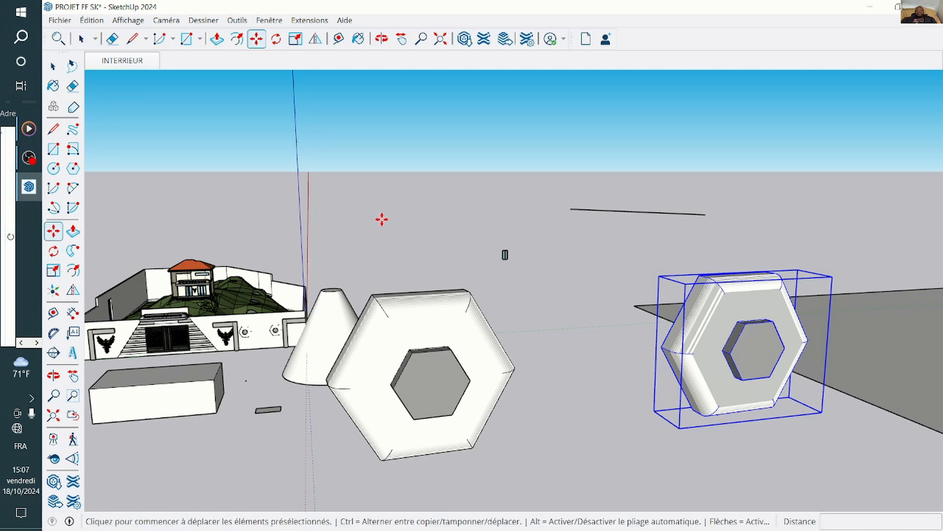
key(ctrl)
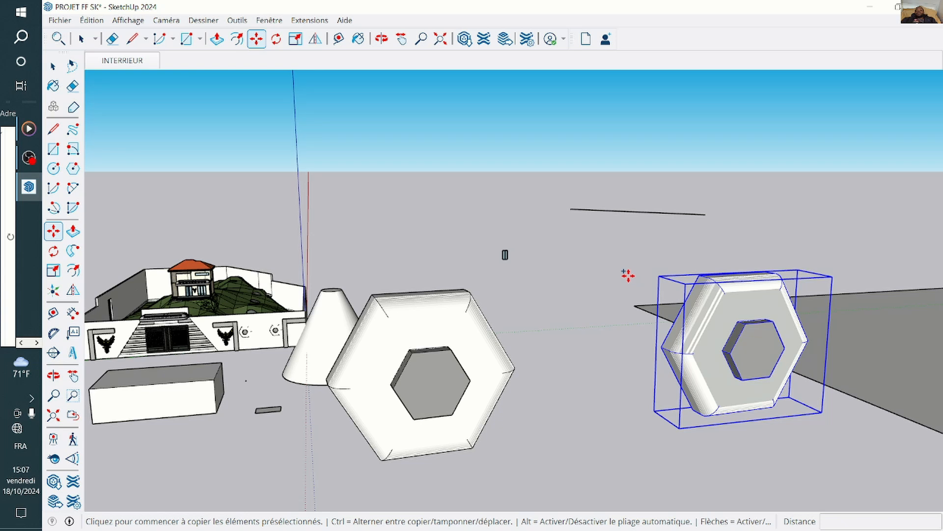
click(707, 319)
scroll(634, 244, down, 5)
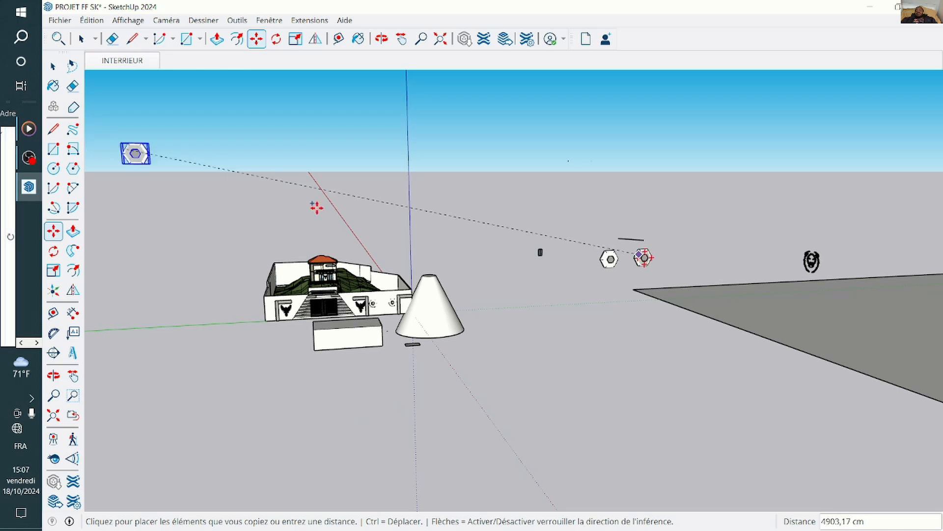
scroll(842, 185, up, 3)
scroll(656, 231, up, 3)
scroll(642, 278, down, 3)
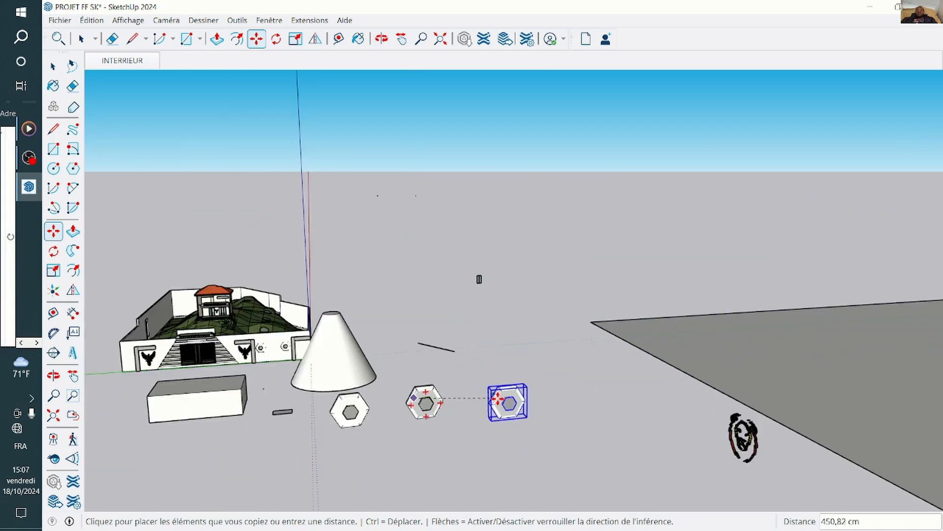
click(496, 403)
scroll(458, 421, up, 3)
scroll(573, 378, down, 2)
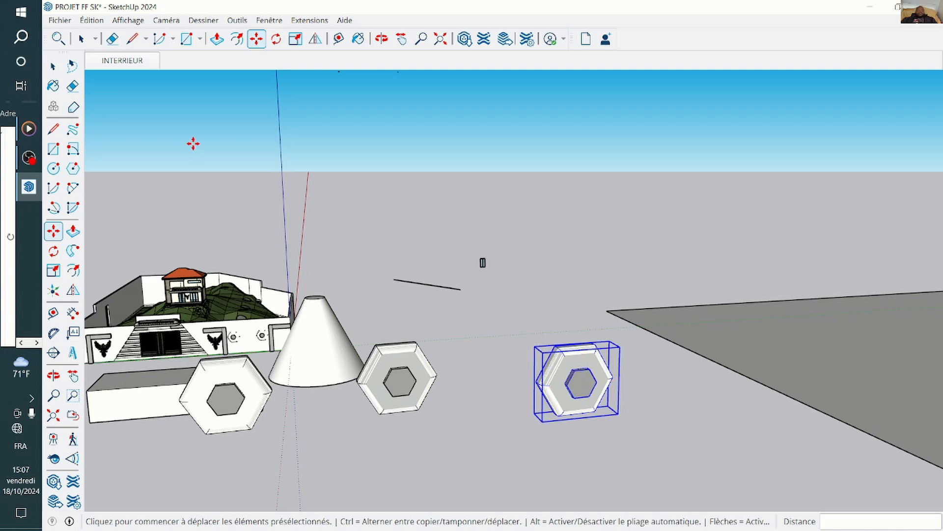
Open the new ring copy for editing and select the hexagonal face at its centre.
click(53, 66)
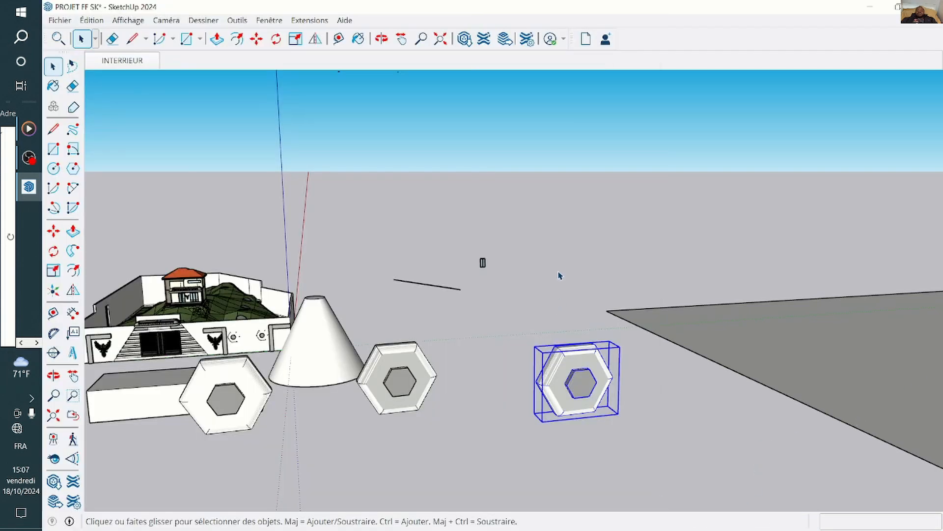
click(561, 270)
scroll(561, 389, up, 4)
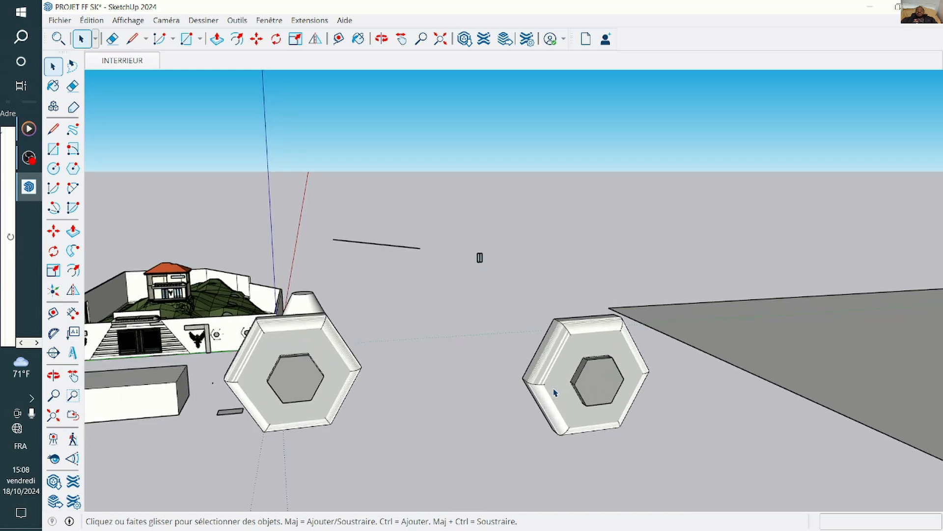
click(608, 391)
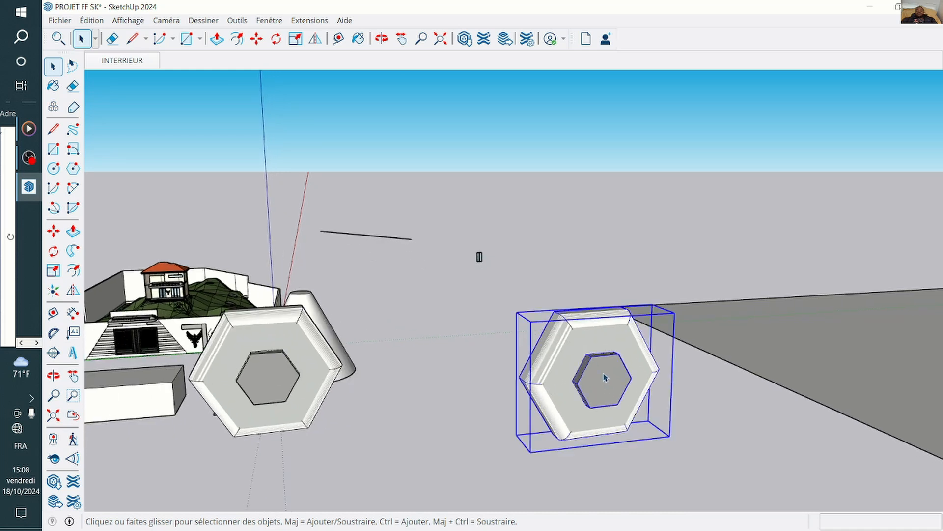
scroll(605, 378, up, 3)
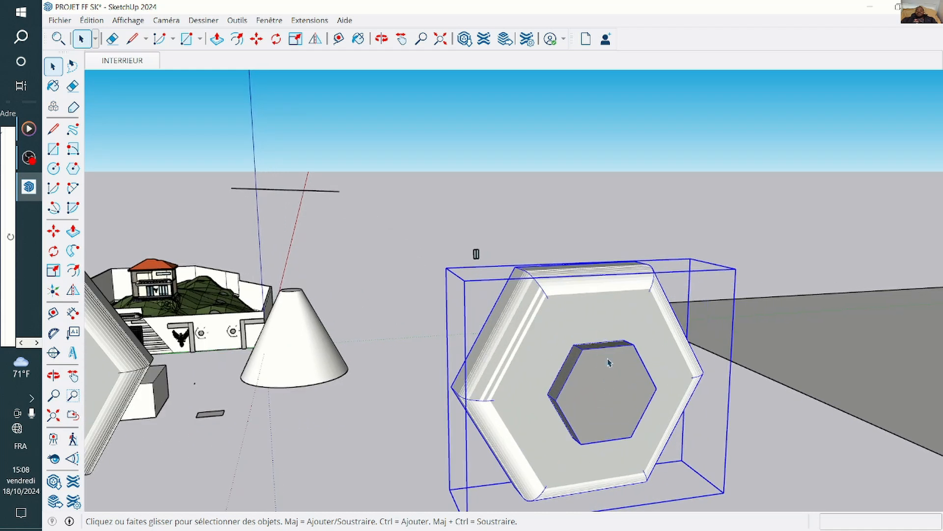
double_click(608, 409)
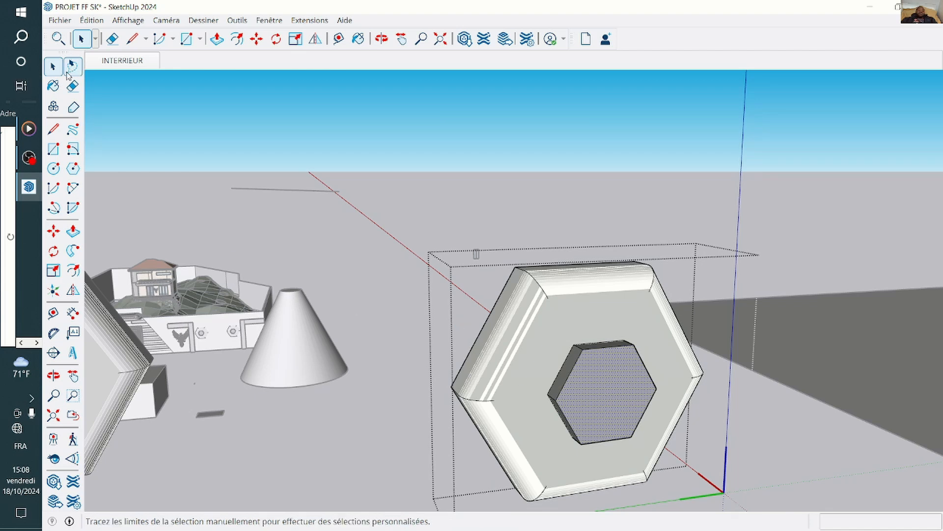
Change the colour of the Verre translucide bleu material to a medium blue and close the materials palette.
click(53, 87)
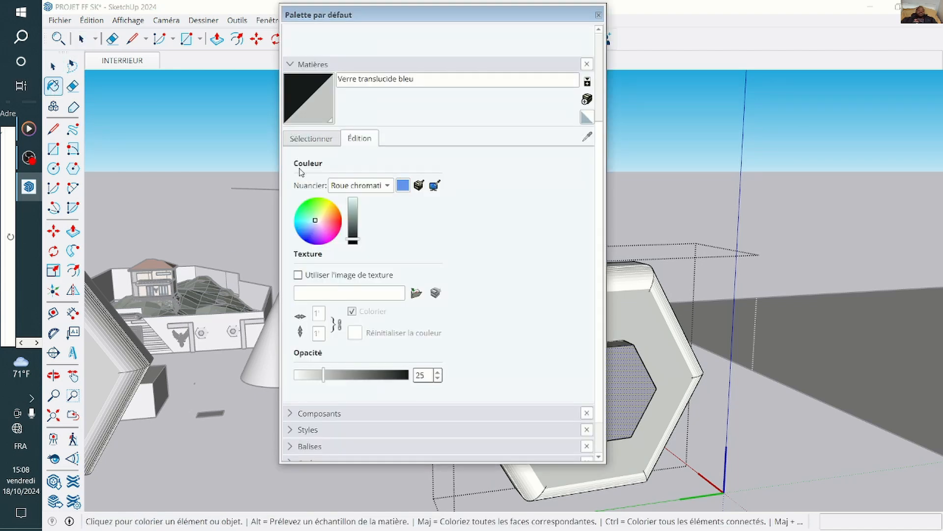
drag(353, 218, 359, 261)
click(304, 227)
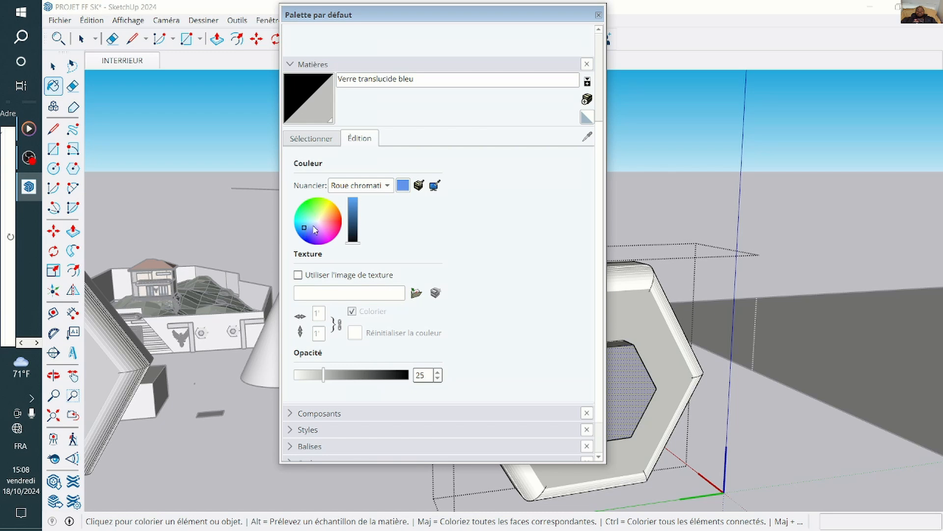
click(354, 216)
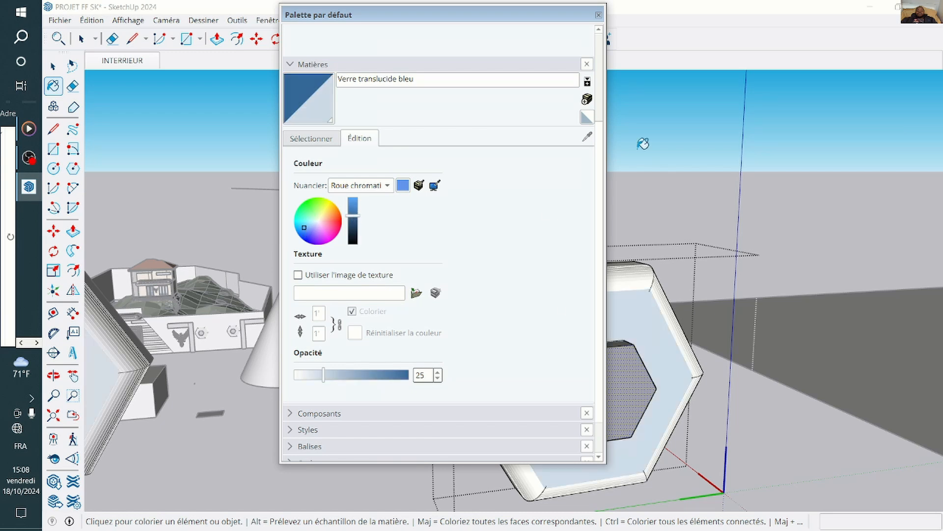
click(599, 15)
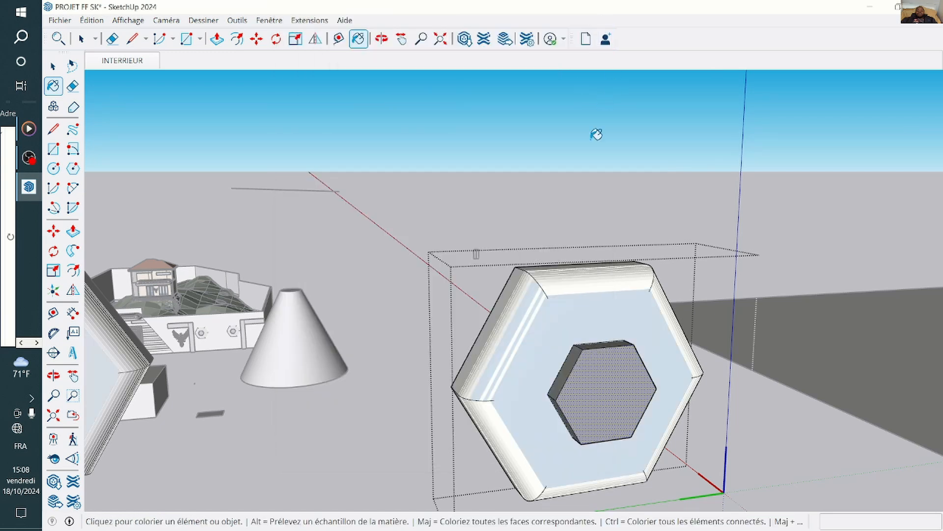
Leave the component's editing mode and compare the front faces of the two component rings with the grouped ring.
click(53, 66)
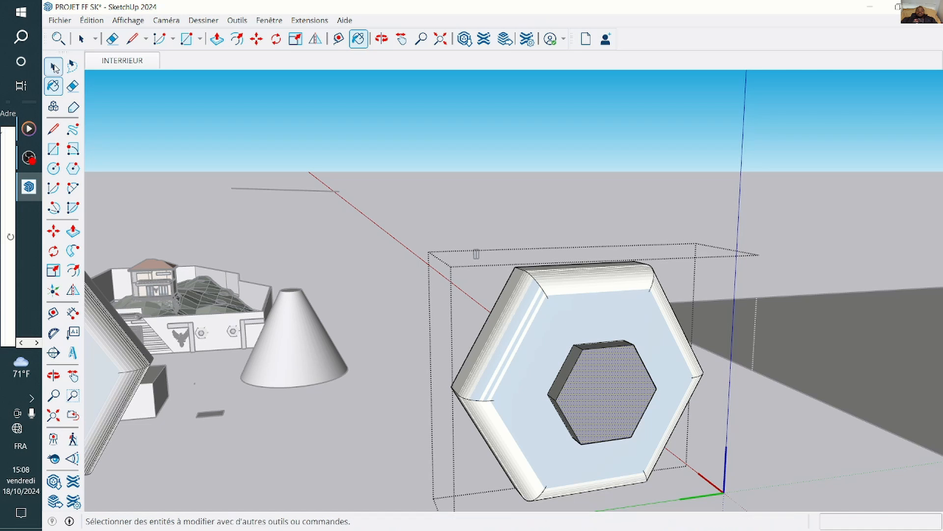
scroll(526, 193, down, 6)
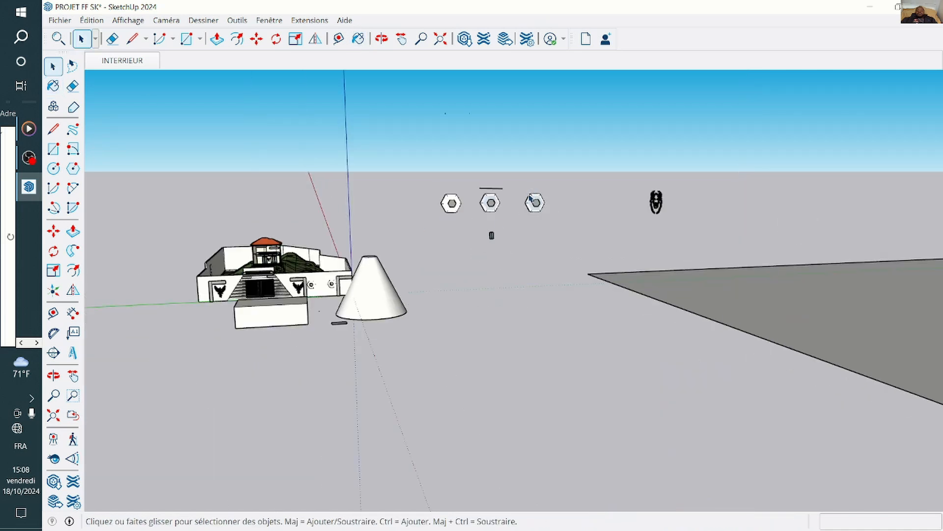
scroll(529, 197, up, 3)
scroll(530, 213, up, 1)
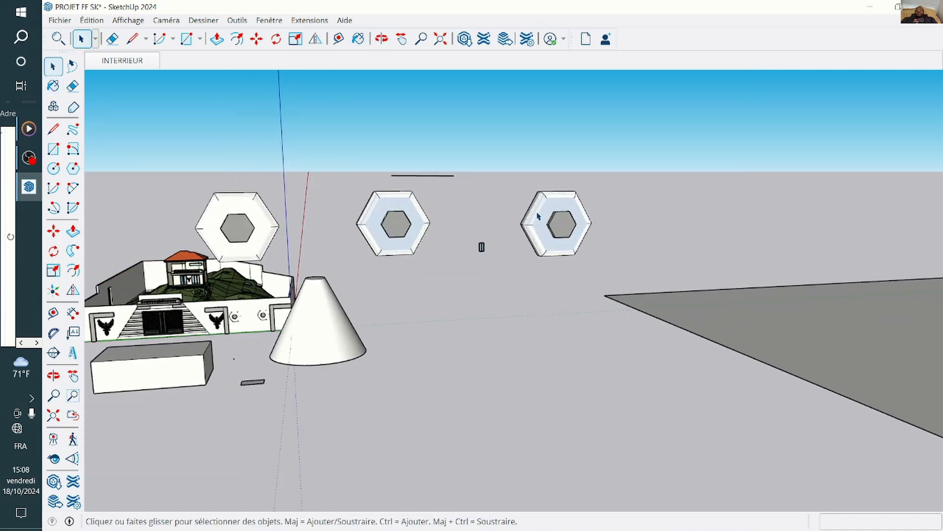
scroll(574, 217, up, 1)
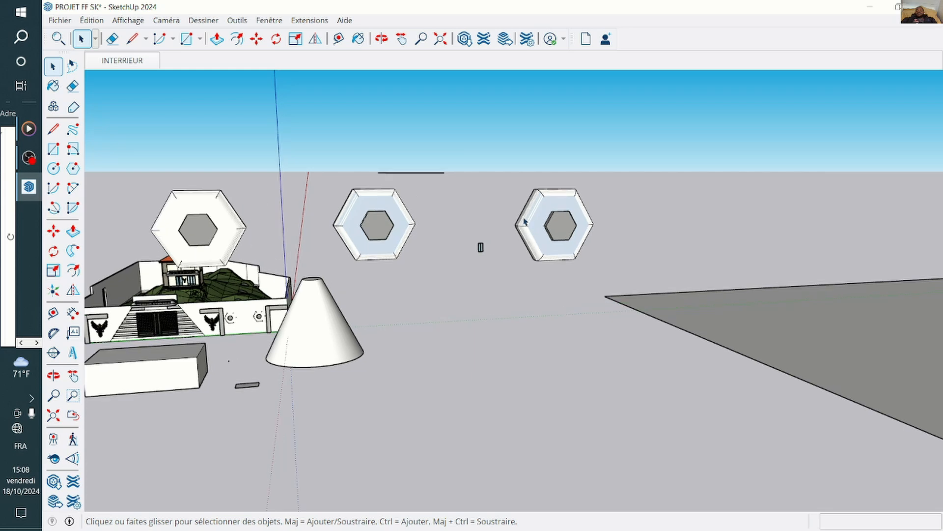
scroll(343, 220, up, 2)
scroll(539, 318, down, 3)
scroll(538, 318, down, 2)
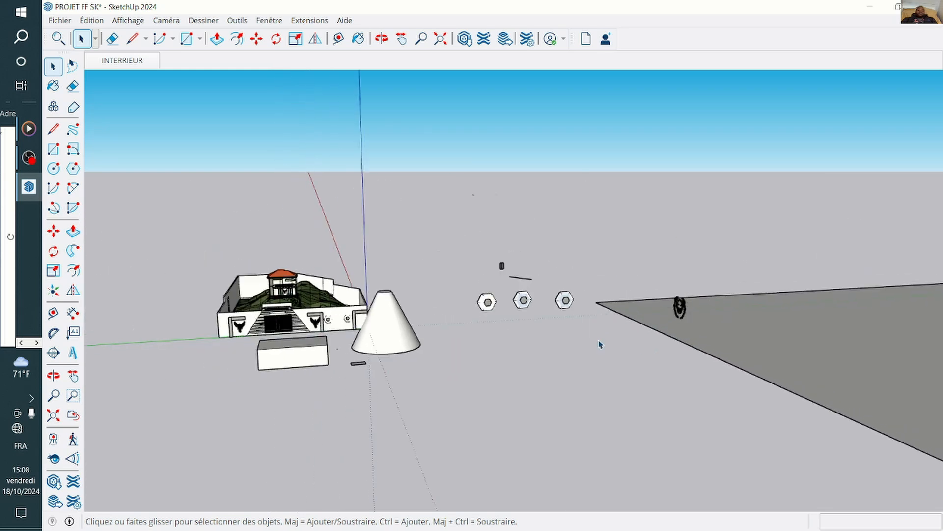
scroll(521, 295, up, 1)
scroll(486, 302, up, 3)
scroll(472, 312, up, 4)
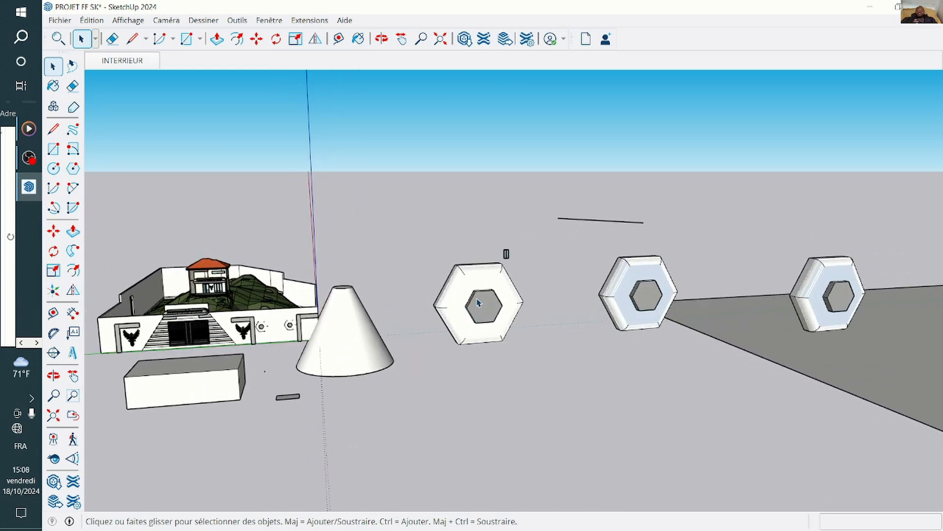
Copy the grouped hexagonal ring with the Move tool, placing the duplicate about 249 cm away towards the cone.
click(489, 259)
scroll(487, 261, up, 1)
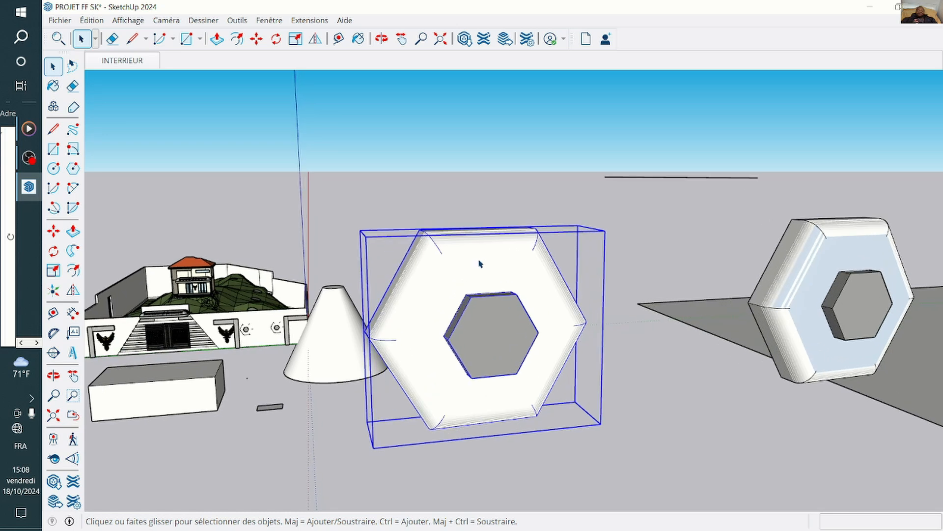
click(53, 230)
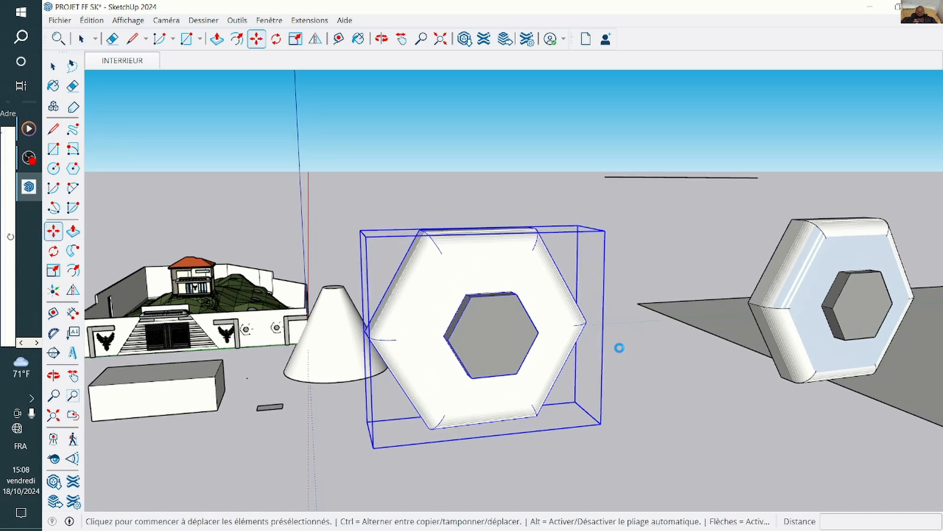
scroll(619, 348, down, 4)
scroll(604, 355, up, 2)
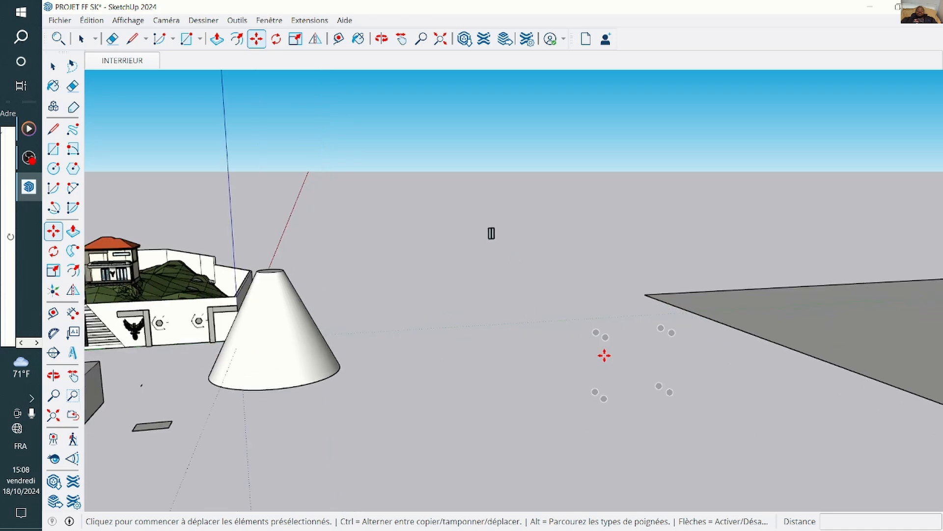
scroll(605, 355, up, 3)
scroll(604, 356, down, 4)
scroll(600, 361, up, 2)
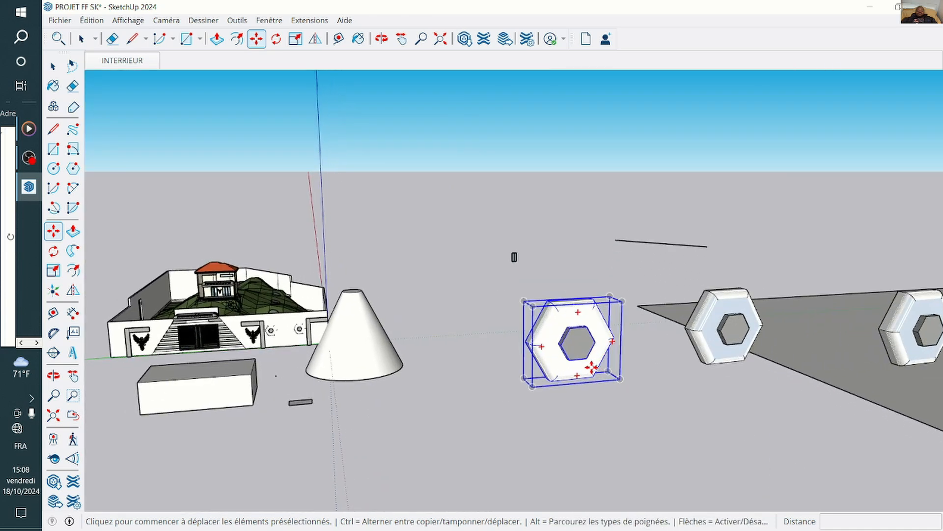
scroll(592, 367, up, 3)
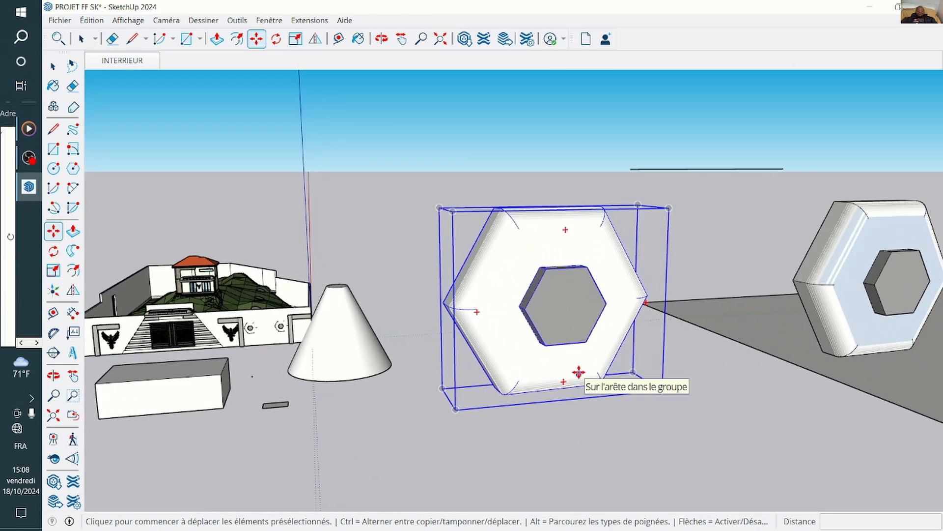
key(ctrl)
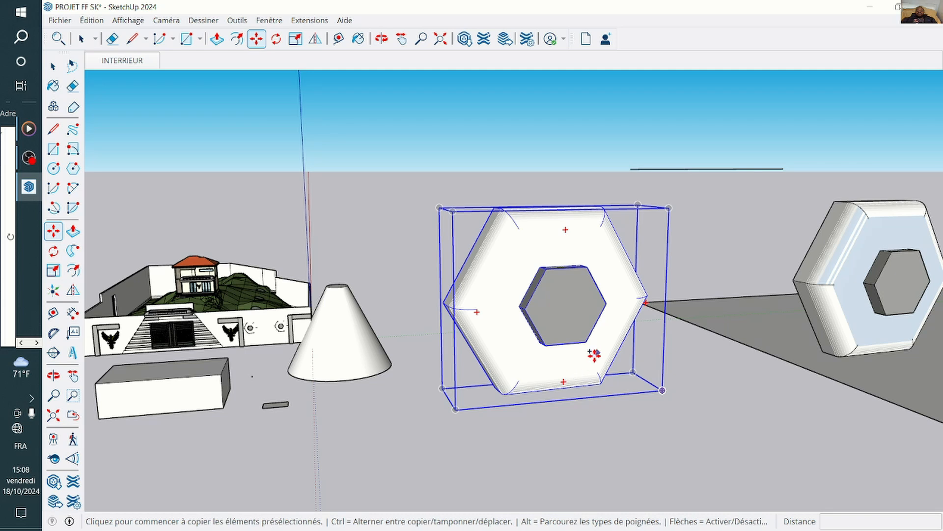
click(542, 362)
scroll(541, 373, down, 2)
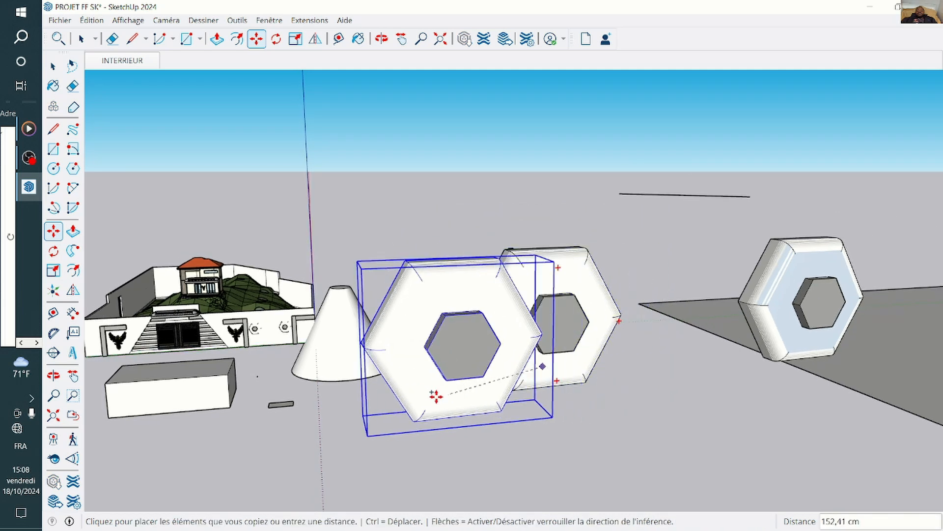
click(376, 417)
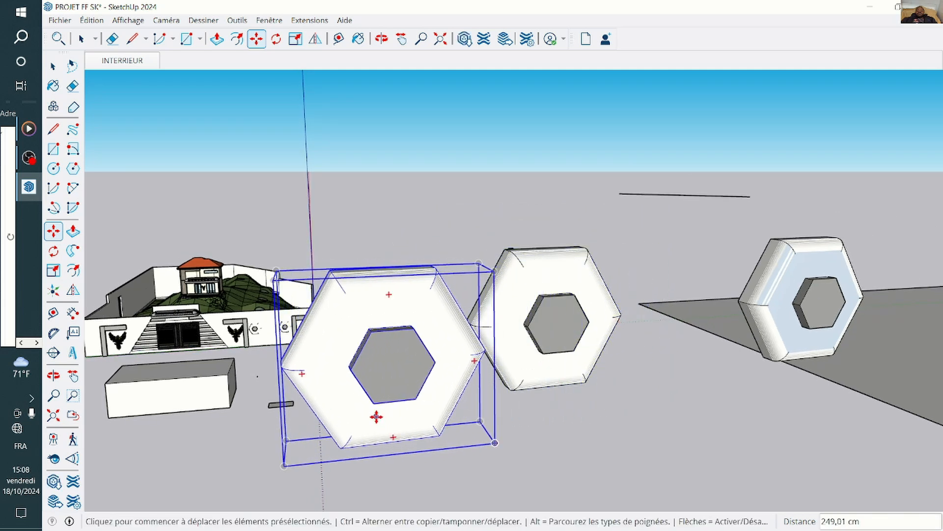
Open the new grouped ring copy for editing and select its hexagonal front face.
click(53, 66)
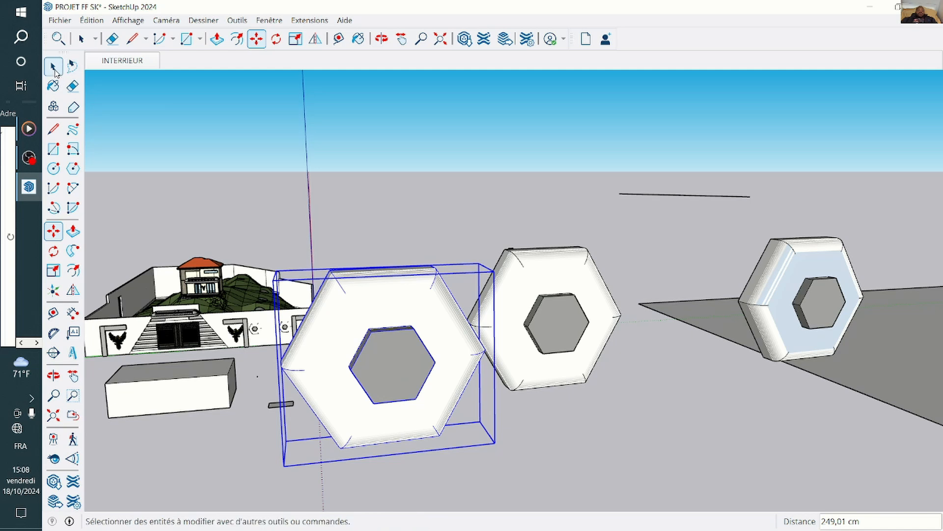
click(348, 140)
double_click(408, 298)
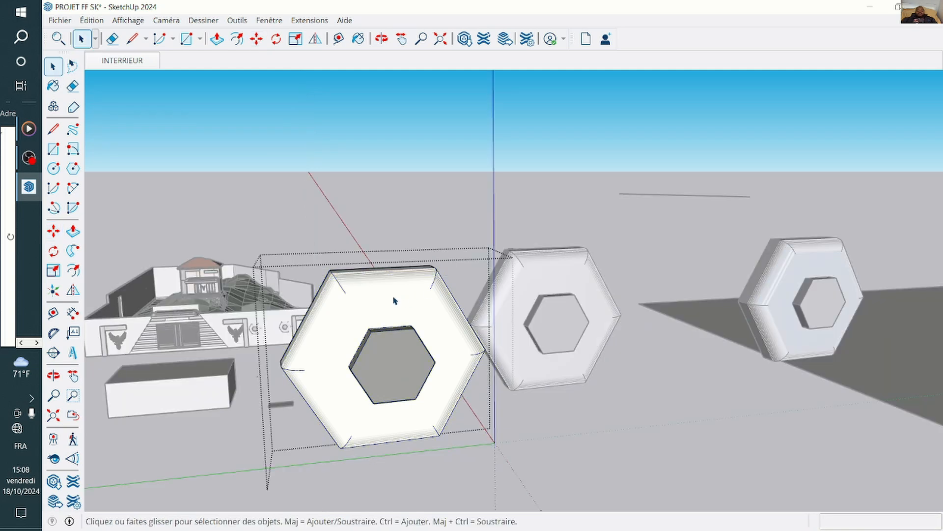
click(393, 301)
click(388, 309)
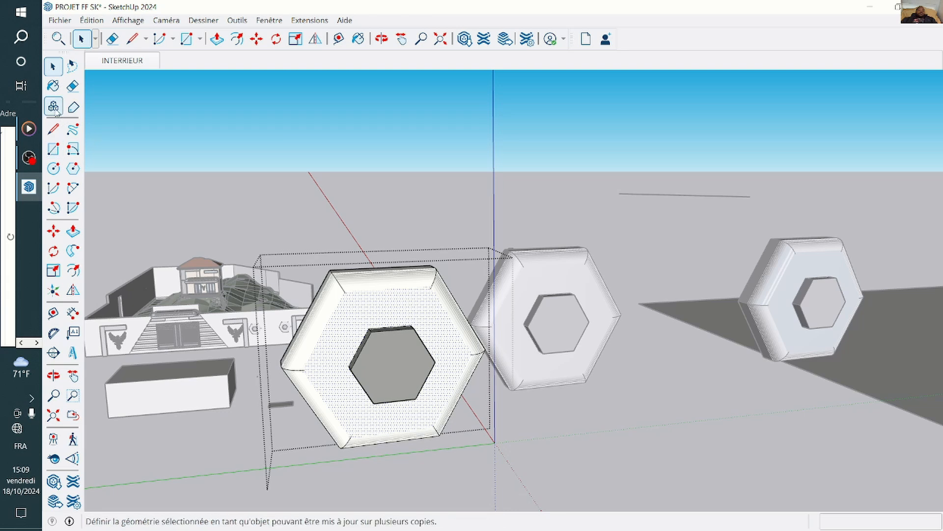
Change the colour of the Verre translucide bleu material to a dark greyish brown and close the materials palette.
click(54, 86)
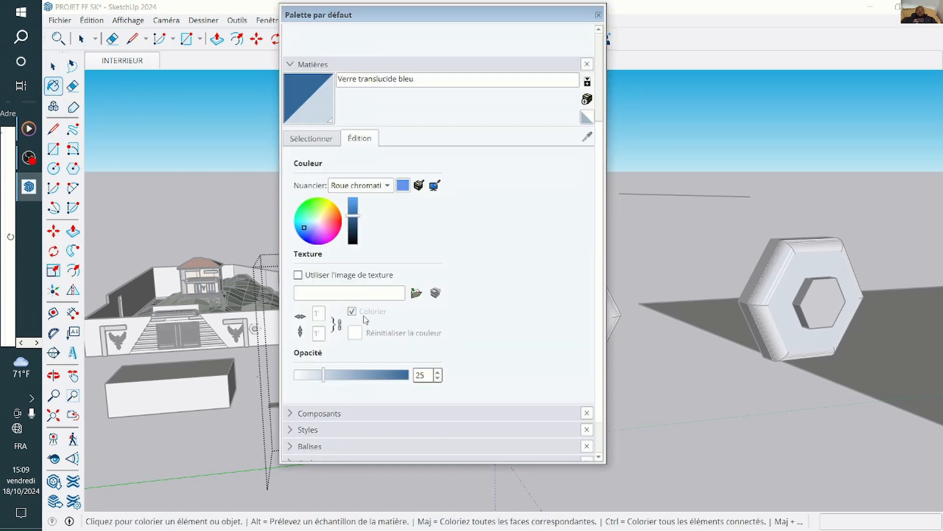
click(322, 221)
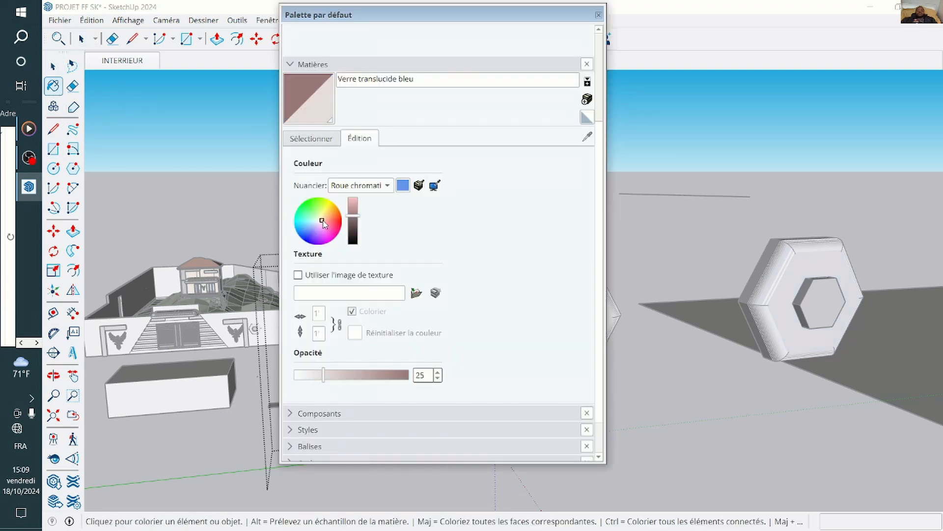
click(352, 230)
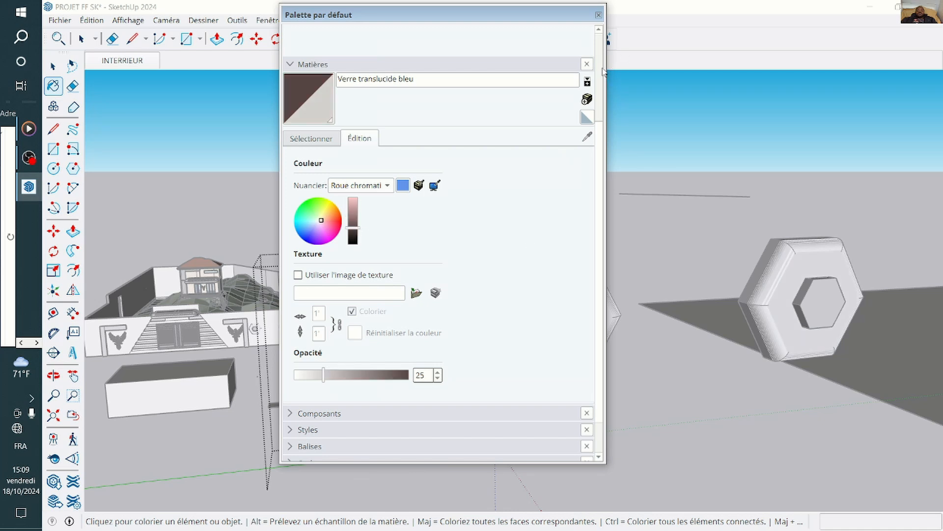
click(599, 14)
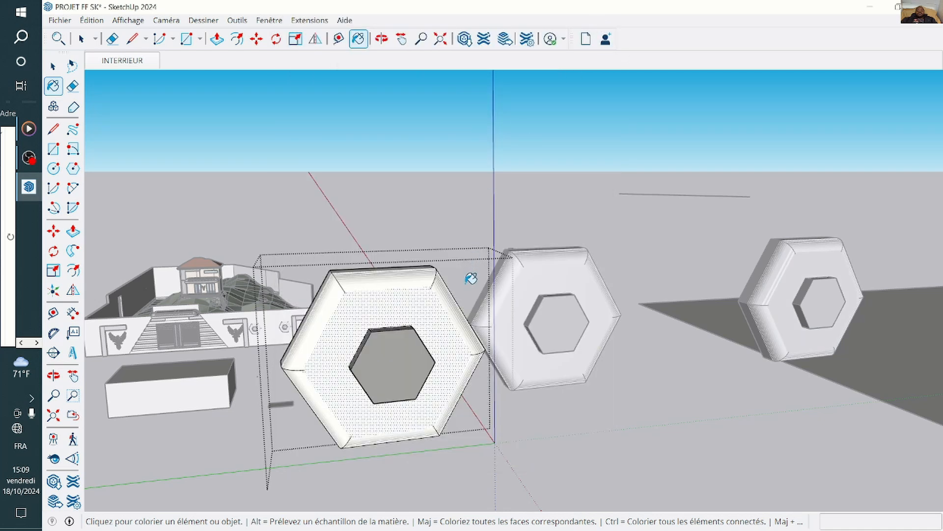
Paint the front face of the copied grouped ring with Verre translucide bleu, leave its editing mode and compare it with the original group.
click(421, 301)
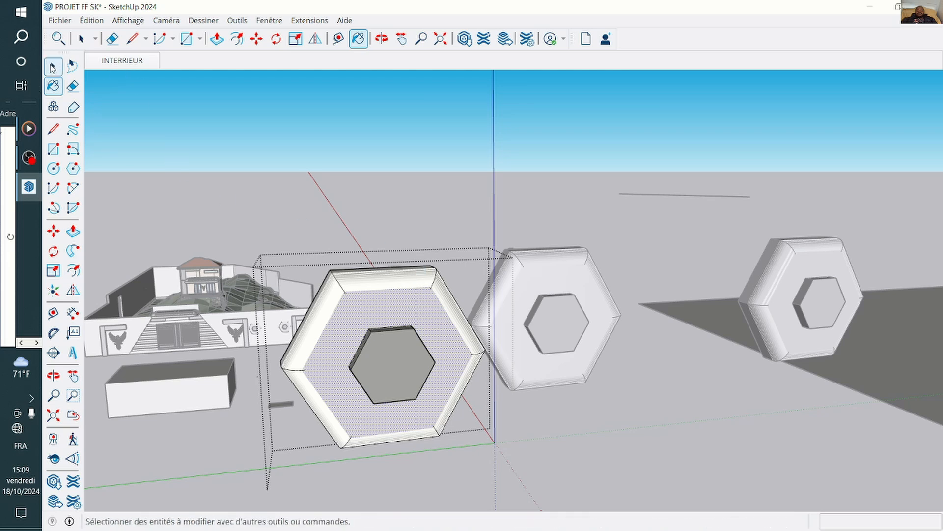
click(53, 65)
click(384, 146)
scroll(525, 302, up, 3)
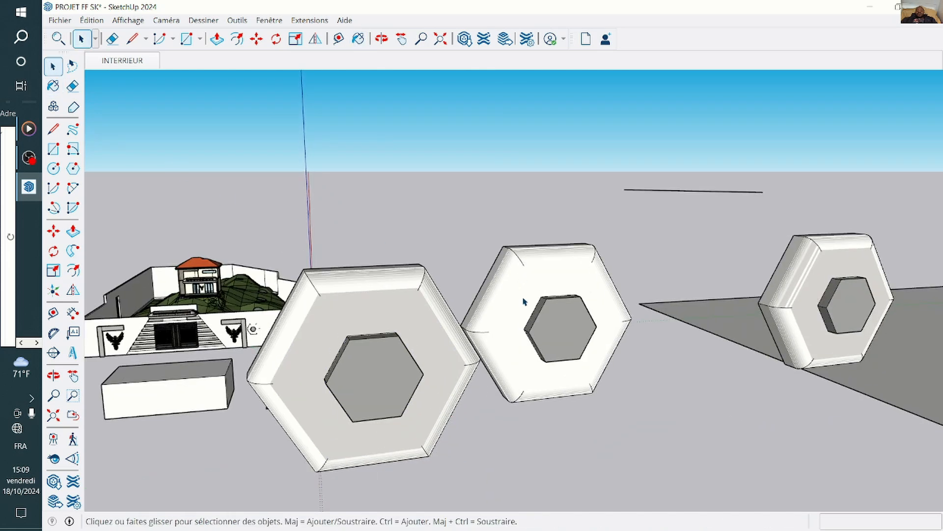
scroll(527, 324, down, 3)
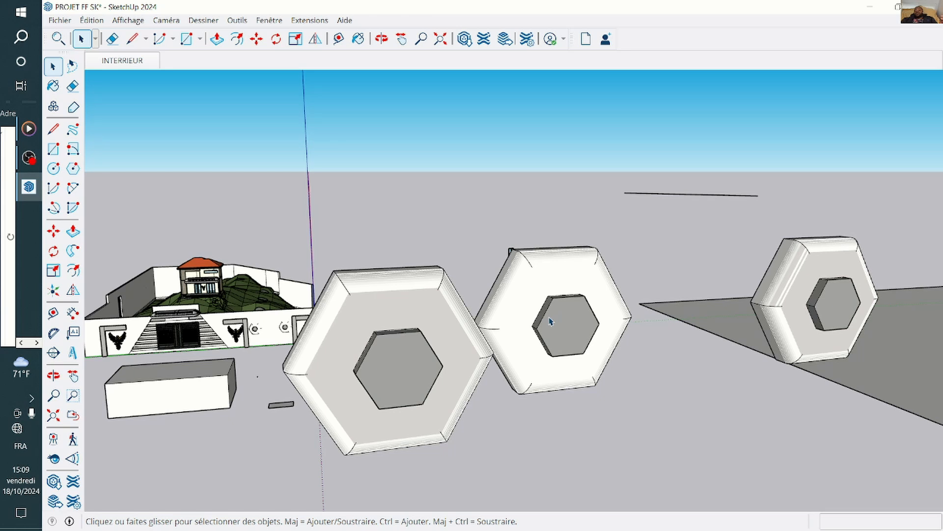
scroll(551, 325, down, 4)
scroll(513, 410, down, 3)
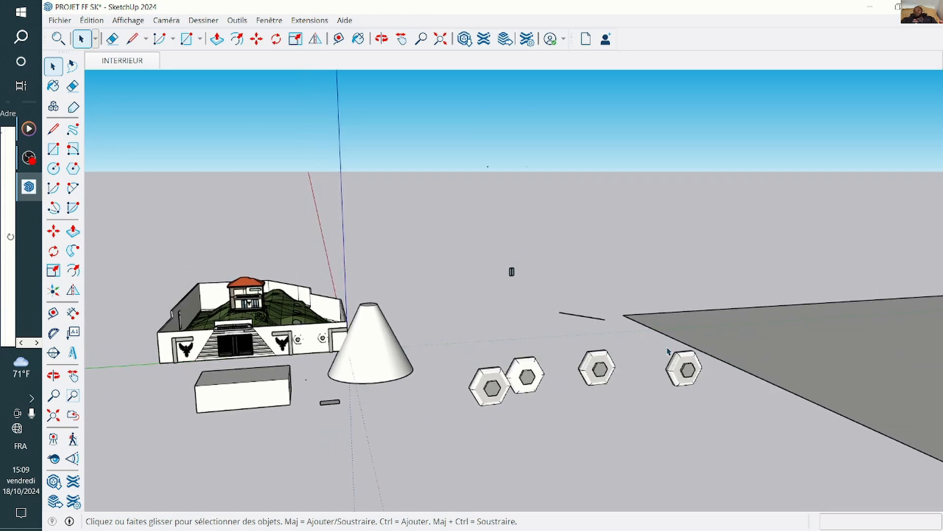
scroll(665, 369, up, 3)
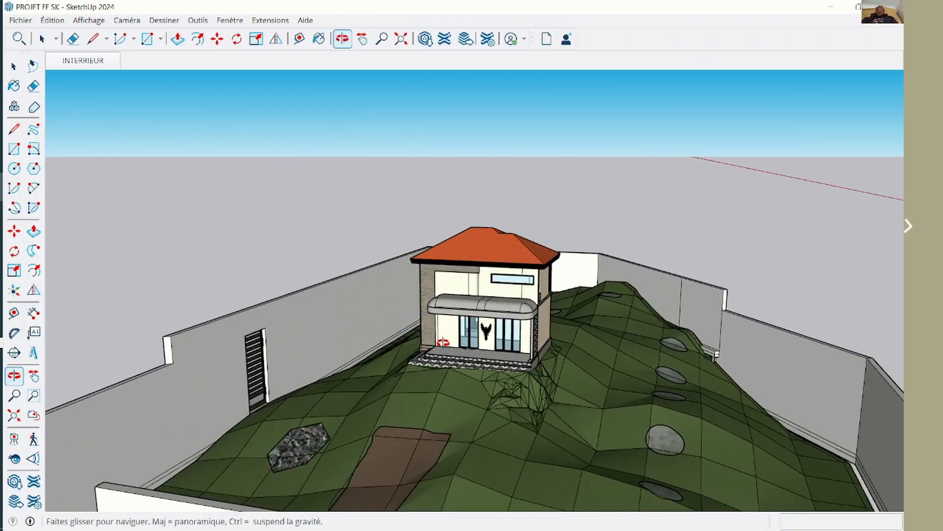
Examine the walled villa from its entrance façade, both close up and from a distance.
mouse_move(472, 363)
mouse_down()
mouse_move(513, 299)
mouse_move(484, 335)
mouse_up()
drag(502, 383, 575, 371)
scroll(572, 371, up, 1)
scroll(488, 372, down, 6)
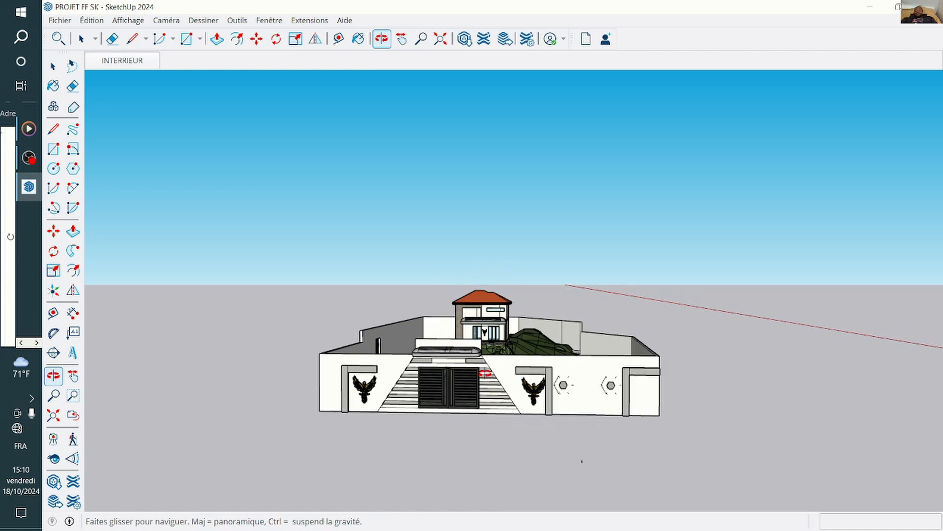
scroll(491, 408, down, 2)
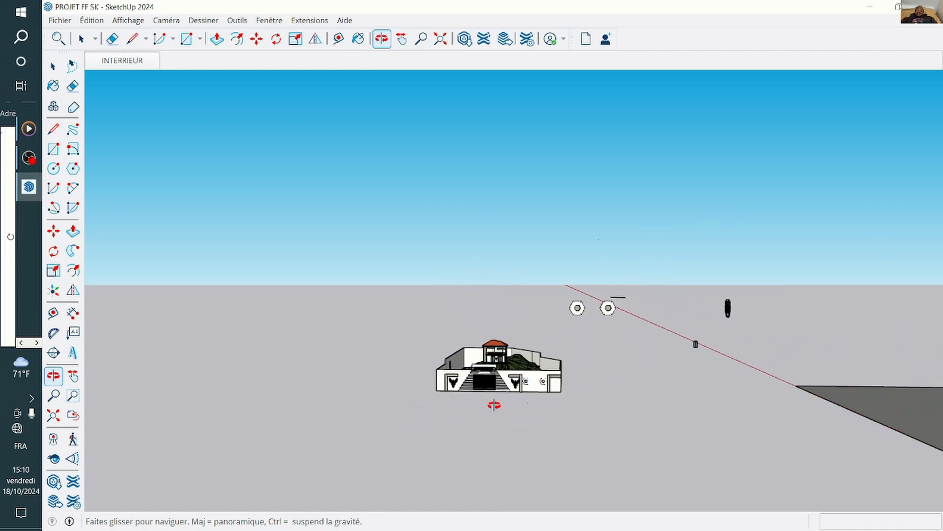
scroll(490, 413, up, 3)
scroll(490, 393, up, 1)
scroll(491, 385, down, 2)
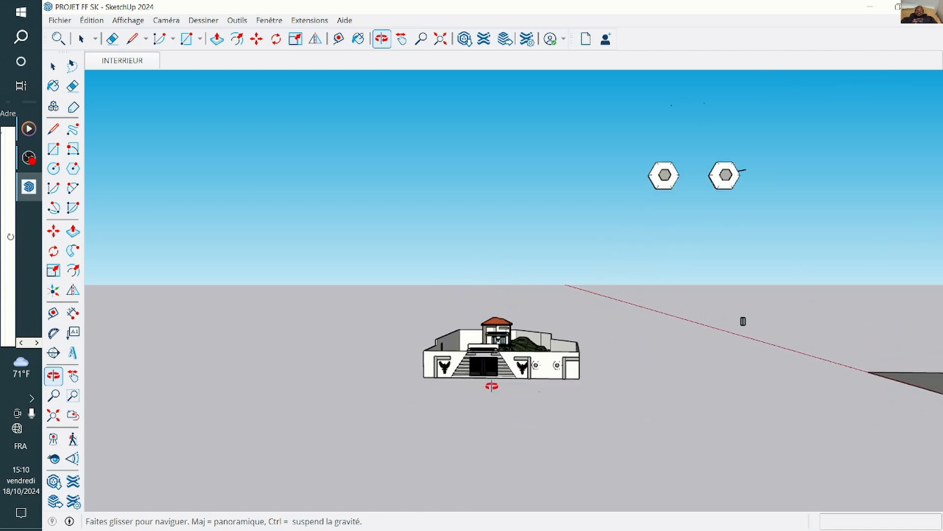
scroll(497, 388, up, 1)
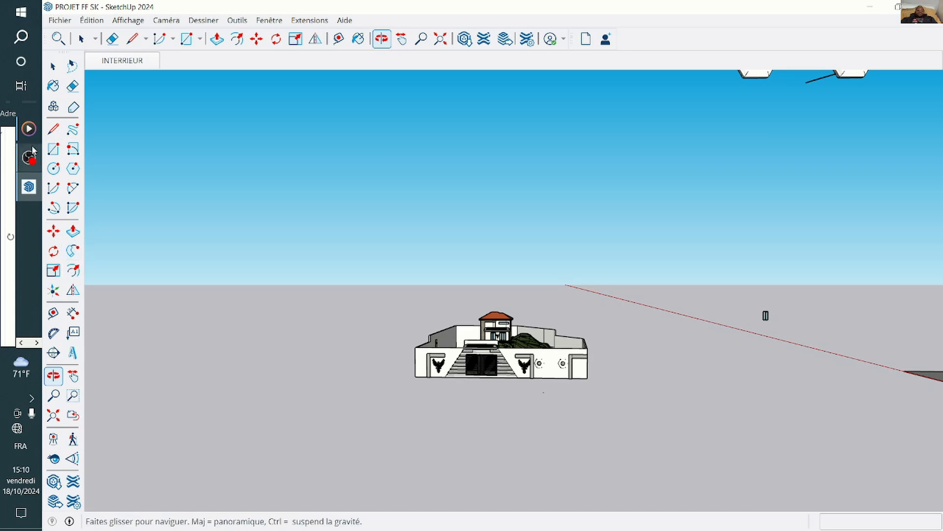
click(54, 150)
scroll(433, 275, down, 2)
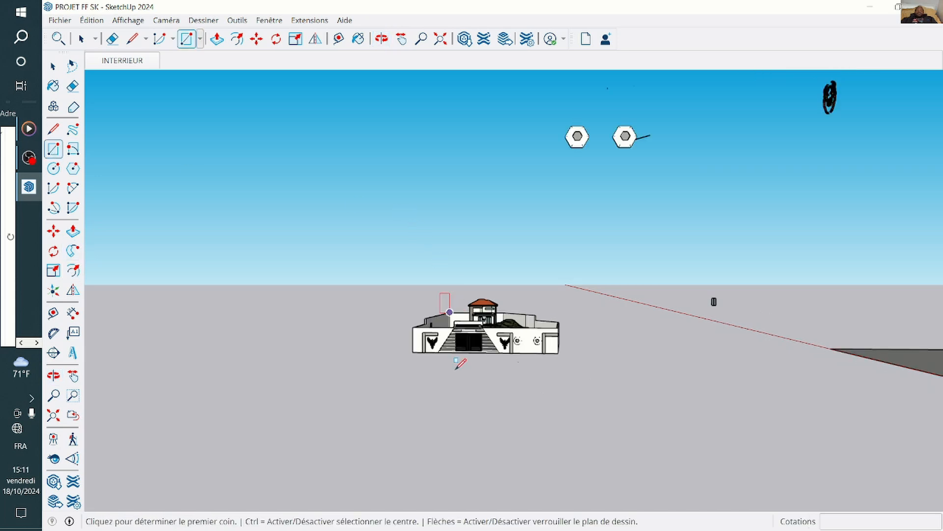
click(417, 403)
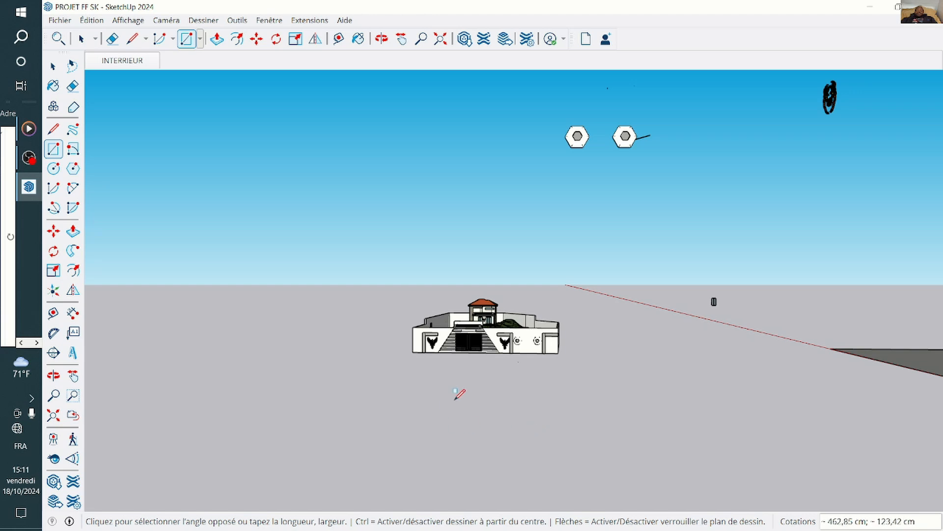
scroll(455, 394, up, 1)
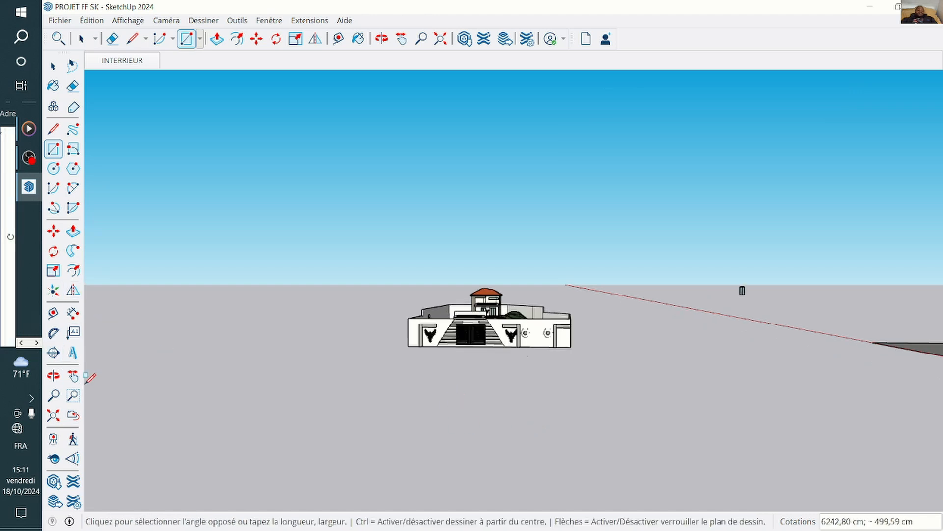
Place the drawing axes' origin at the outer base corner of the villa's front wall, keeping their current orientation.
click(54, 290)
scroll(310, 314, up, 2)
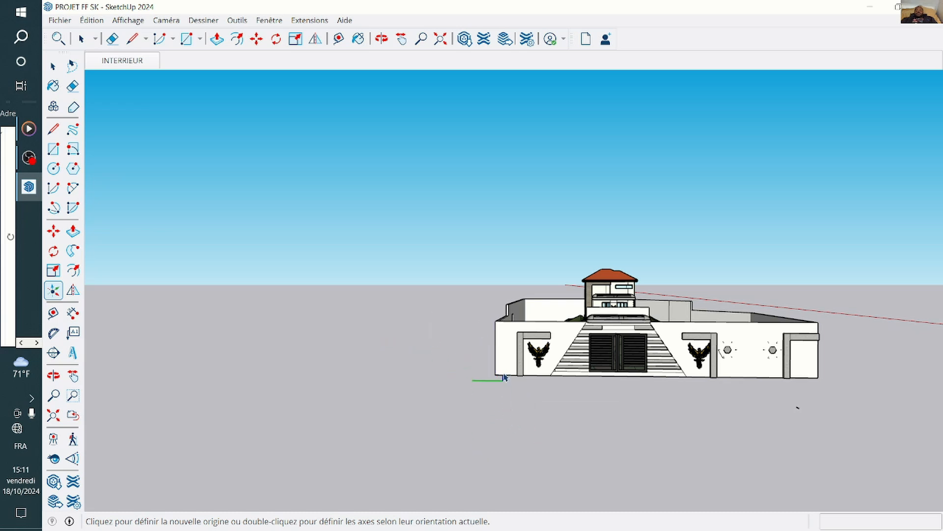
double_click(497, 375)
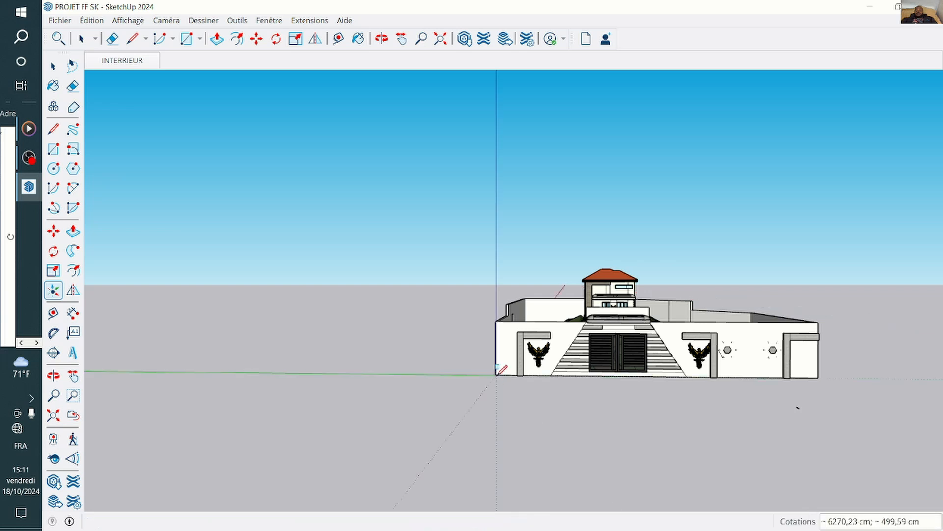
Draw a 3000 by 2500 cm rectangle on the ground beside the villa's side wall, starting on the green axis.
scroll(506, 452, down, 6)
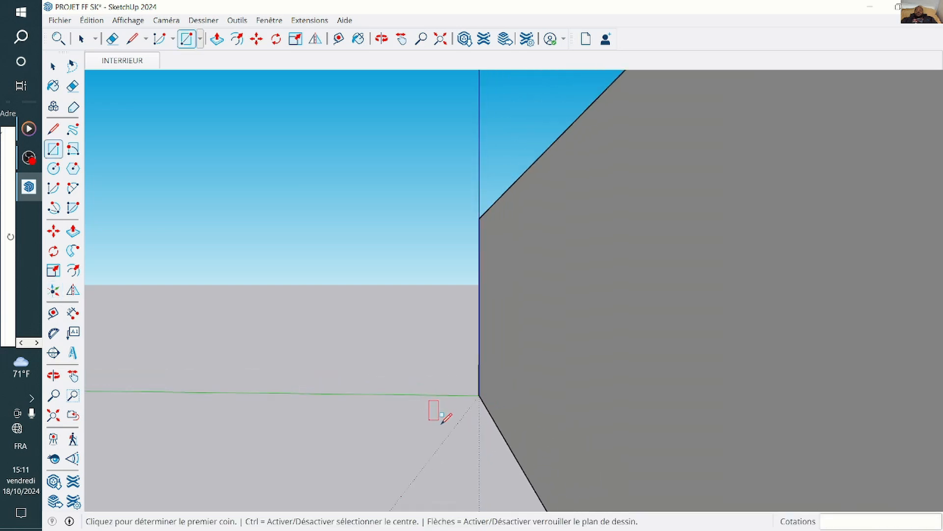
scroll(467, 382, down, 5)
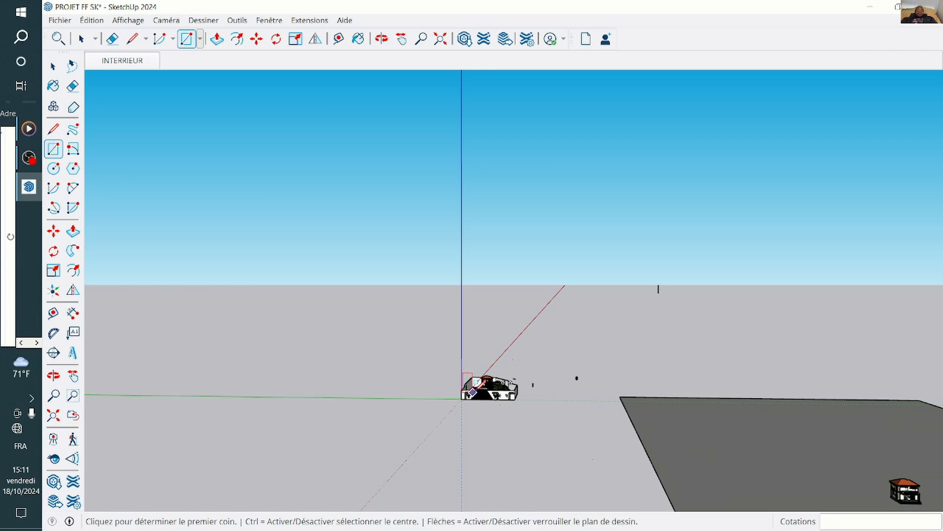
scroll(472, 388, up, 5)
scroll(472, 380, up, 8)
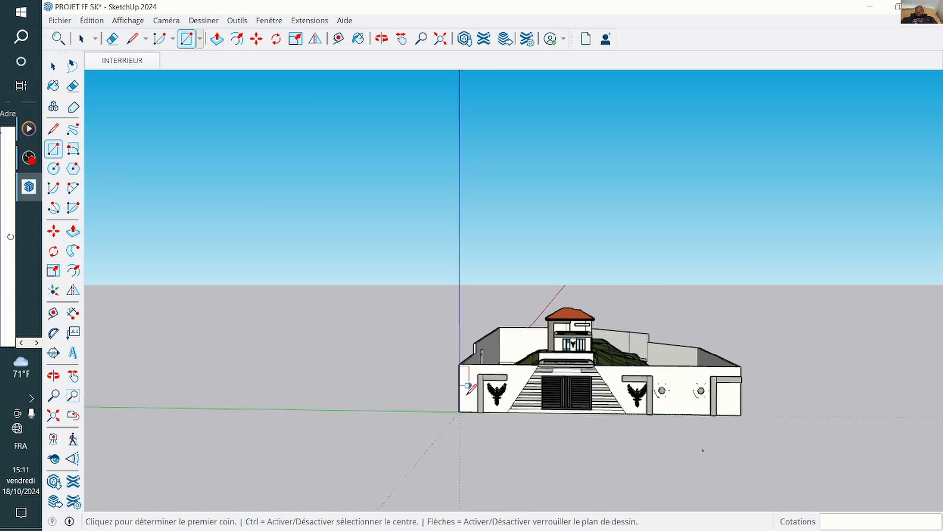
scroll(436, 406, up, 2)
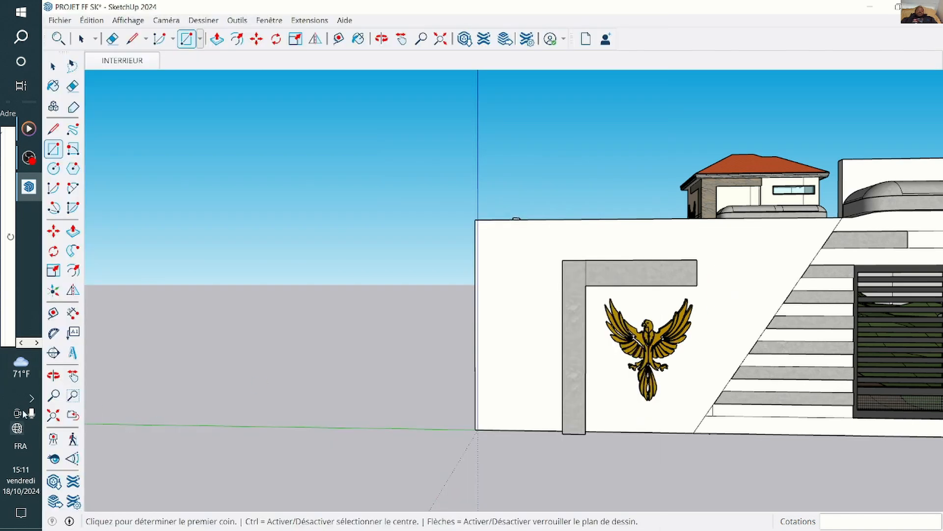
click(53, 375)
drag(516, 280, 211, 460)
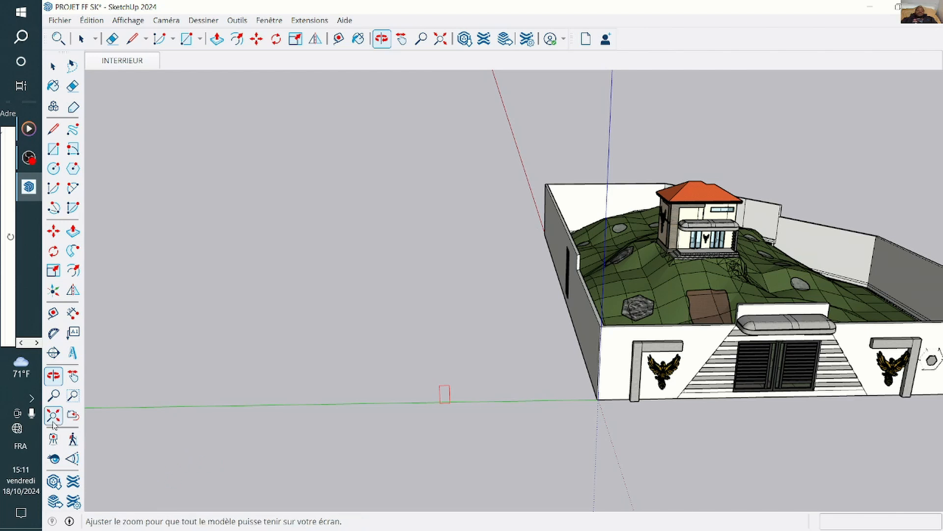
click(54, 148)
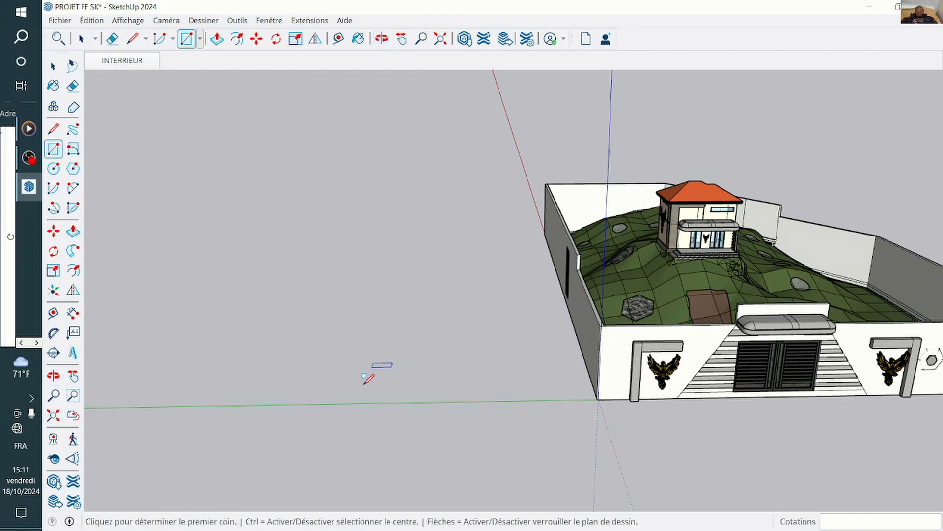
click(246, 405)
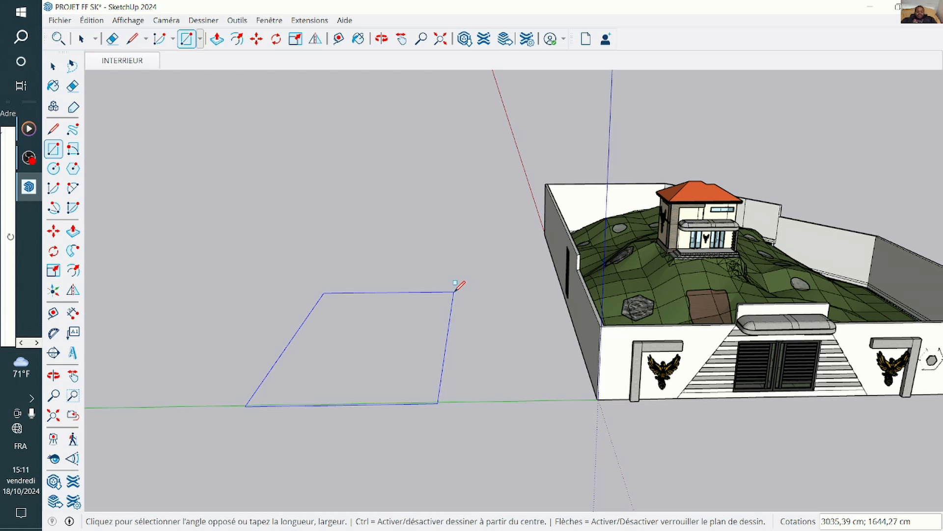
text(3000;2500)
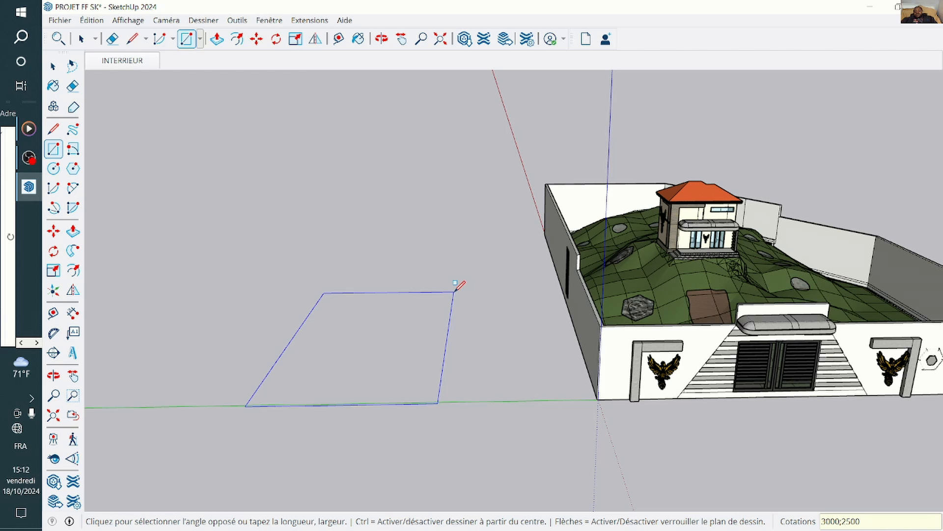
key(Return)
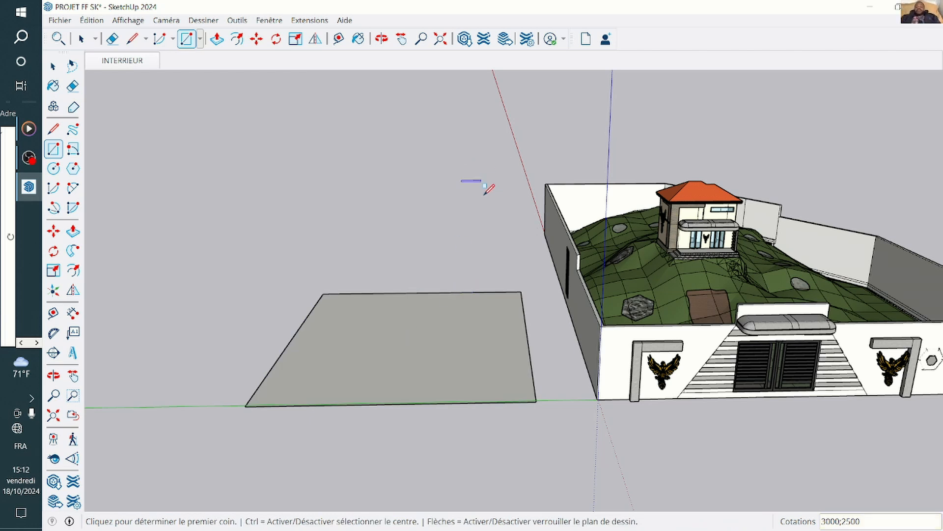
Divide the ground rectangle into four quarters with two lines joining the midpoints of its opposite edges.
scroll(447, 290, up, 1)
scroll(450, 297, down, 1)
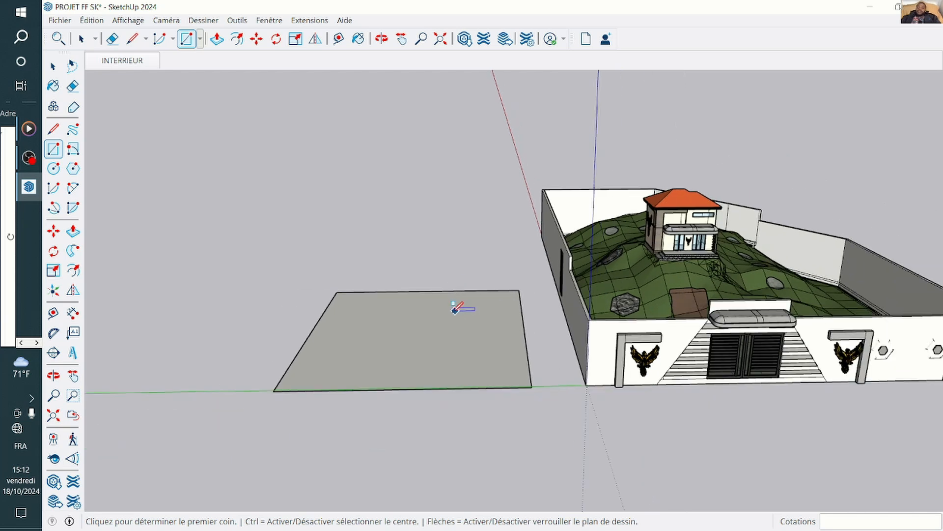
scroll(450, 310, up, 1)
scroll(421, 328, up, 1)
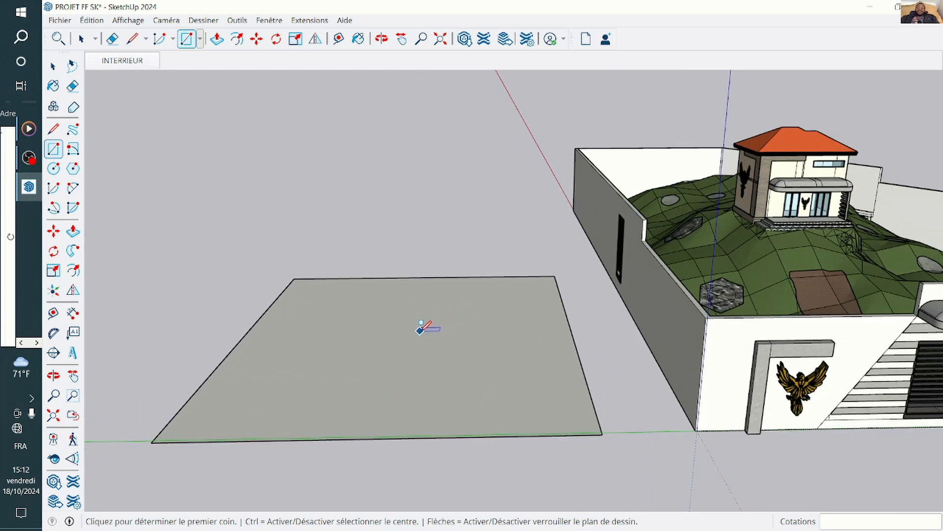
scroll(421, 329, up, 1)
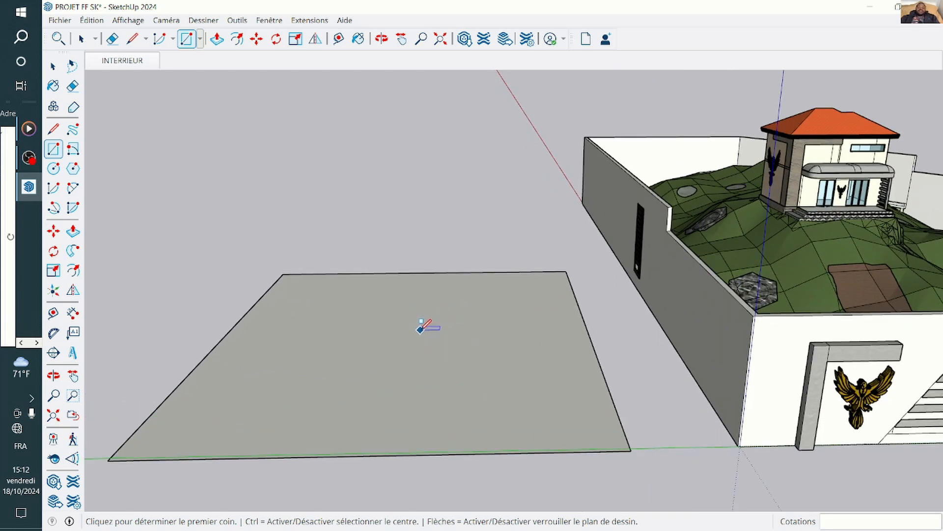
scroll(427, 327, up, 1)
scroll(435, 322, down, 1)
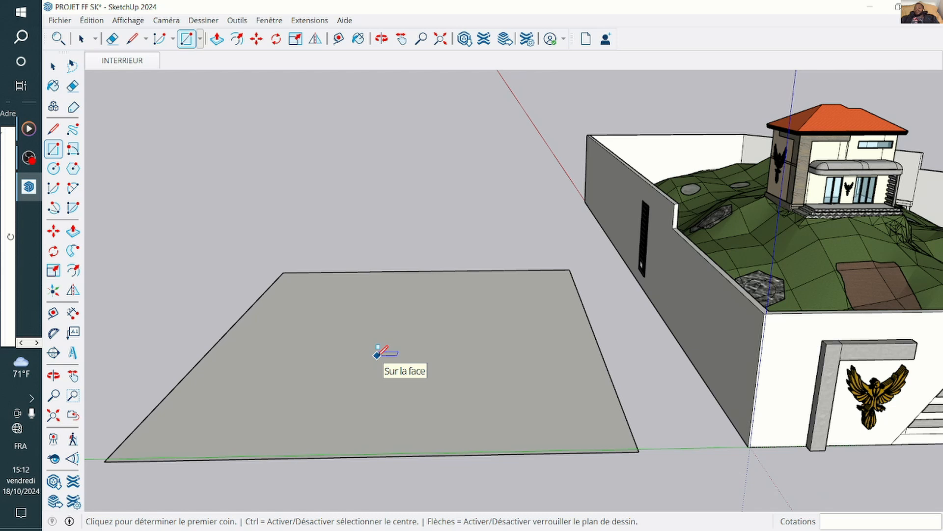
scroll(386, 383, down, 1)
key(l)
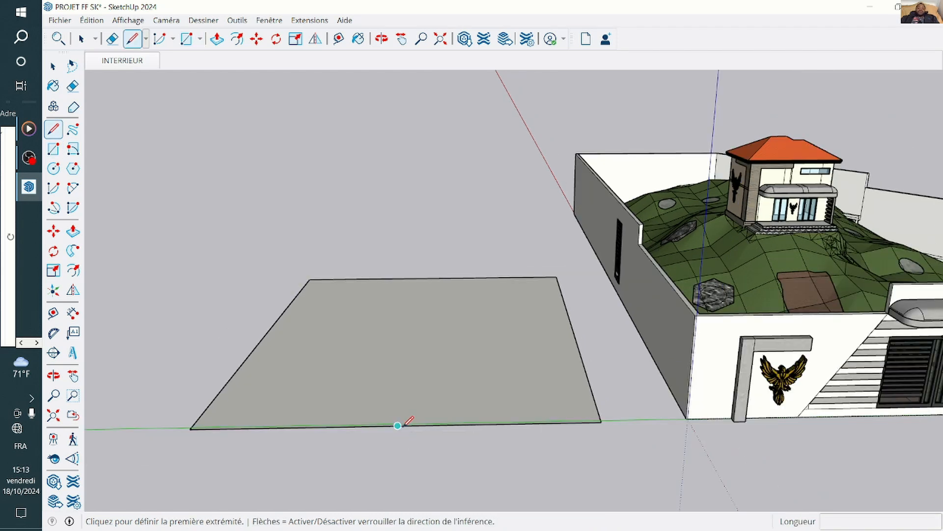
click(399, 425)
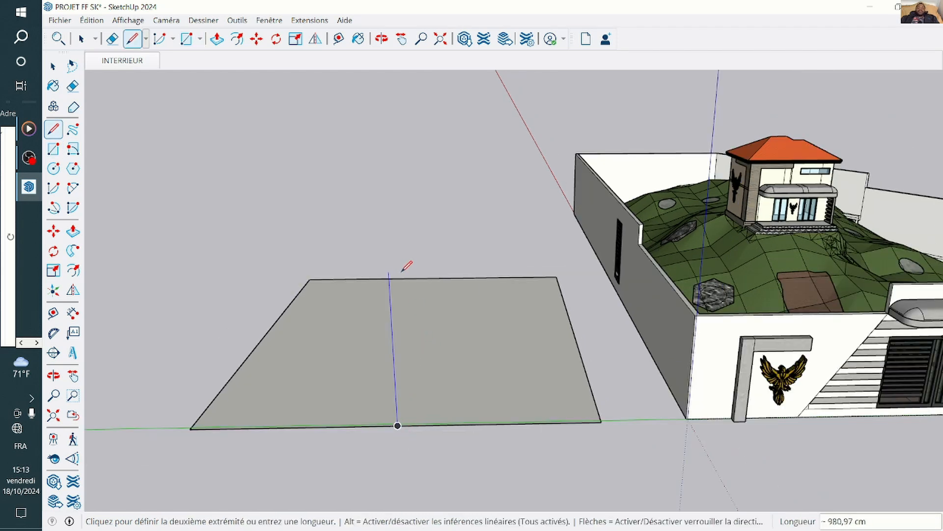
click(433, 279)
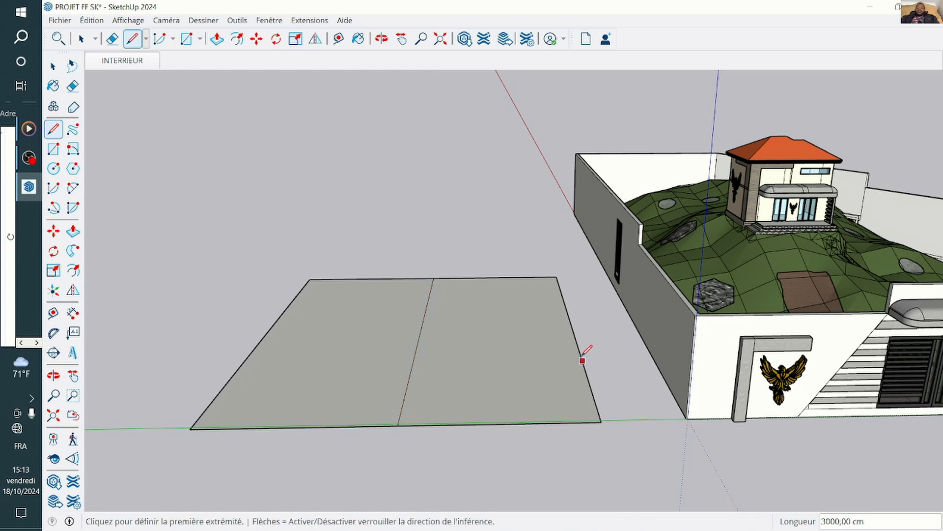
click(574, 331)
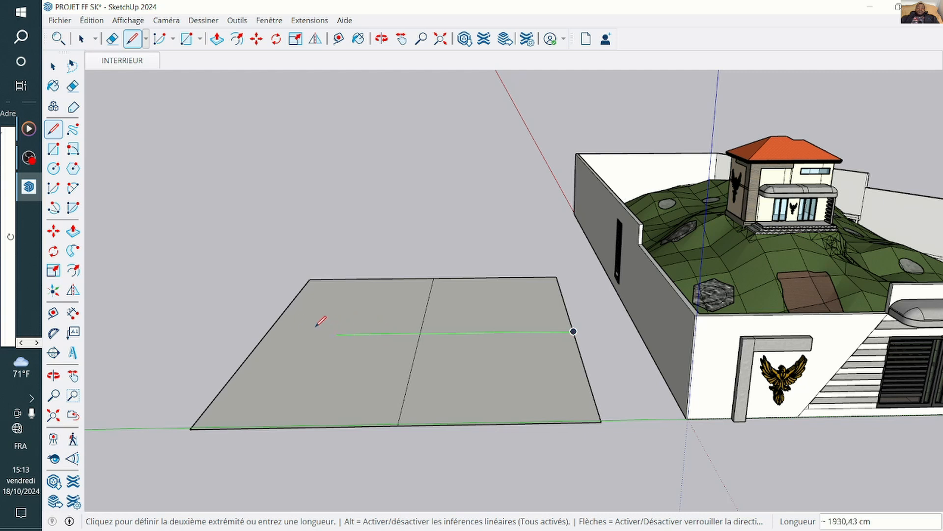
click(265, 335)
Draw a 900 cm line from the rectangle's centre along its green-axis dividing line towards the villa wall.
scroll(374, 307, up, 3)
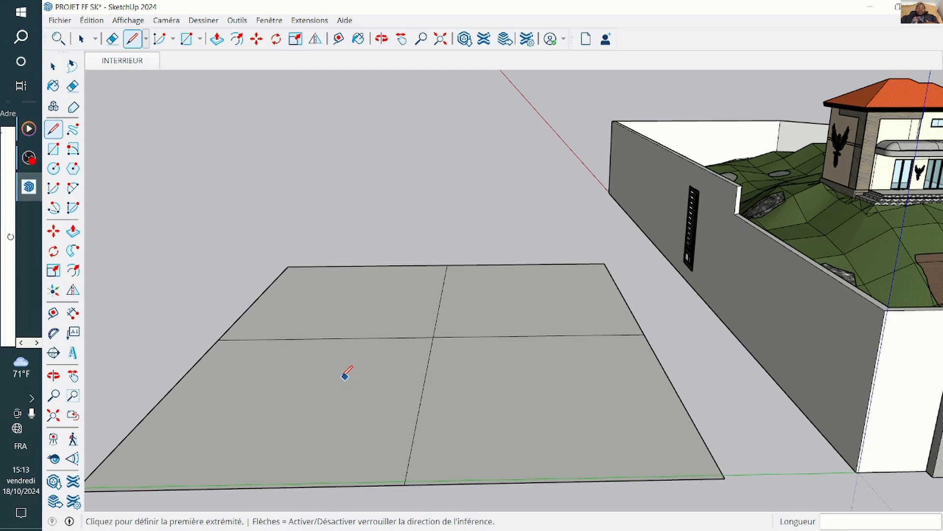
click(434, 336)
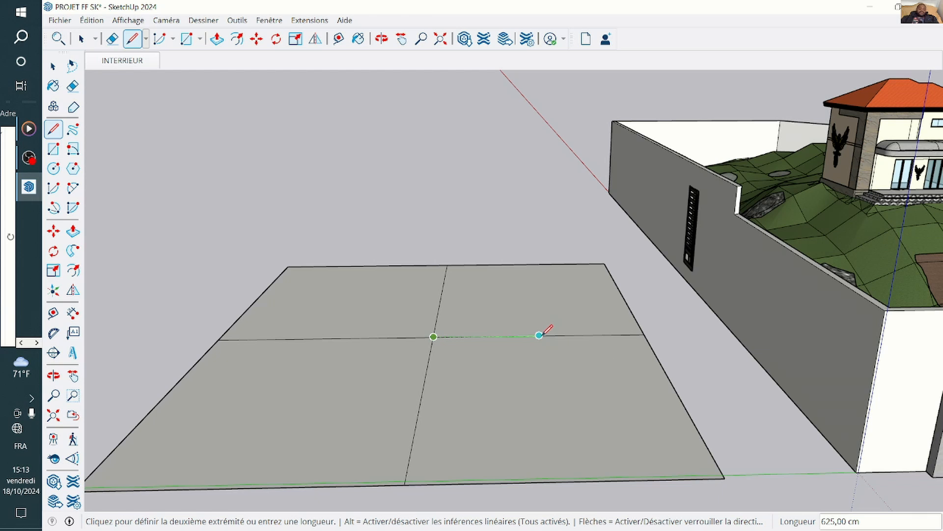
text(900)
key(Return)
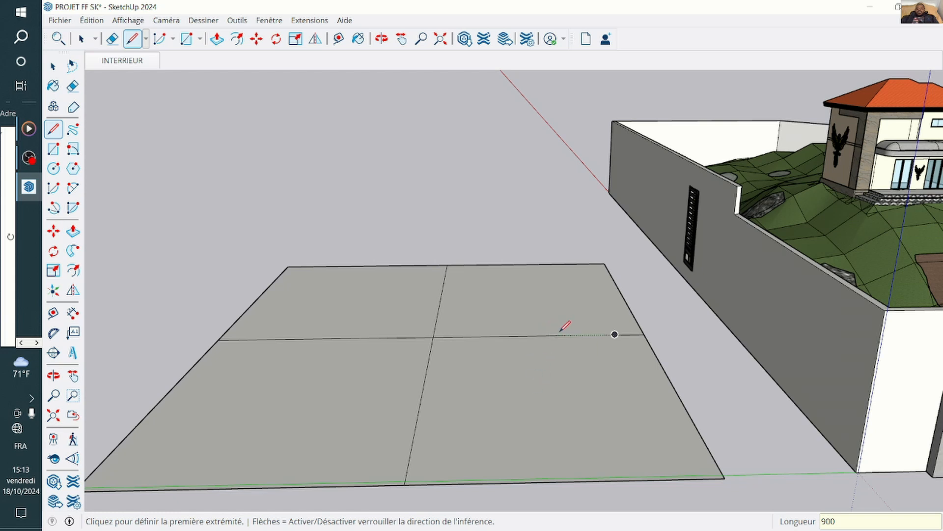
click(441, 336)
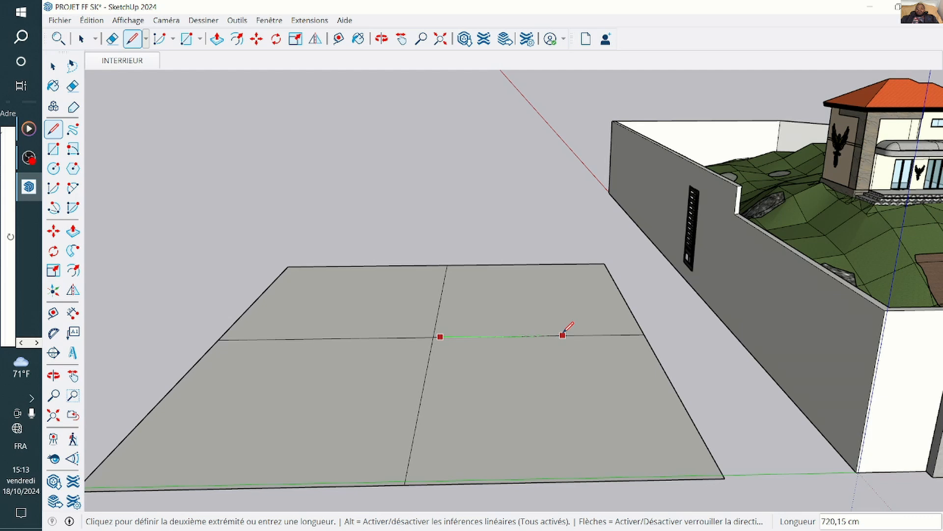
click(593, 335)
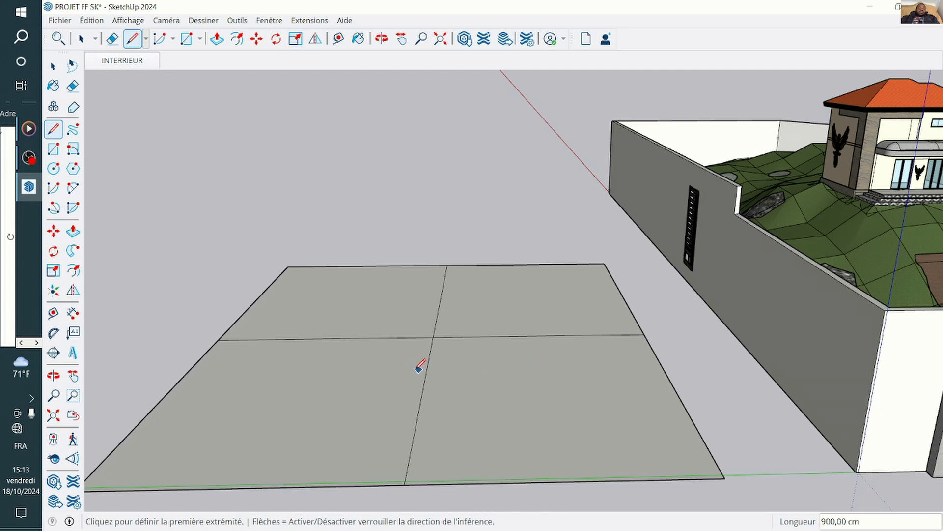
Retrace the line from the centre to the 900 cm point and draw a line from there to just past the front edge.
click(434, 337)
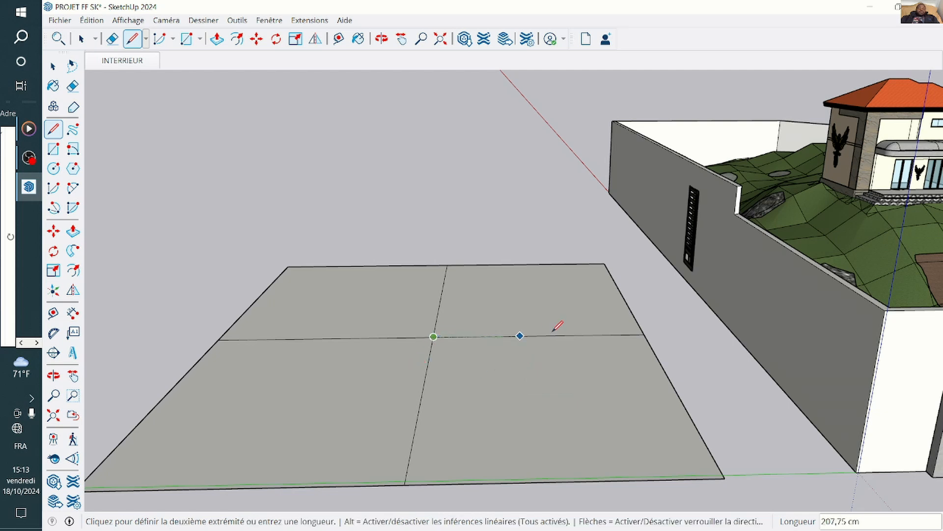
click(586, 334)
click(585, 334)
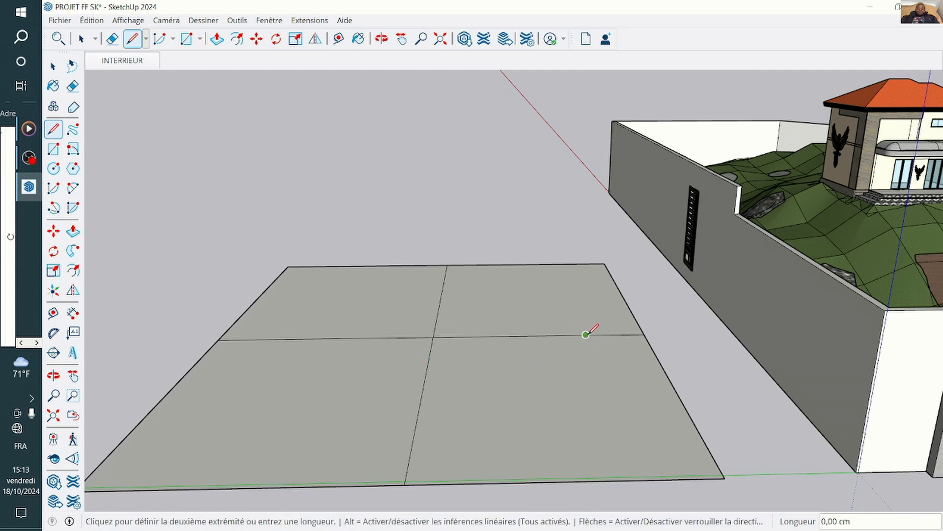
click(638, 483)
Copy the line crossing the front edge 1800 cm along the green axis to the opposite side of the rectangle's centre.
scroll(395, 388, up, 2)
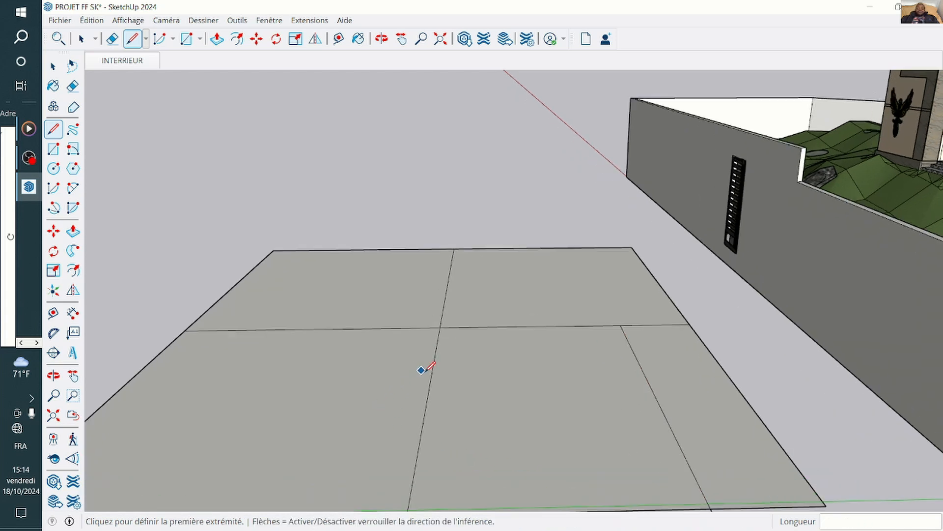
scroll(428, 368, down, 1)
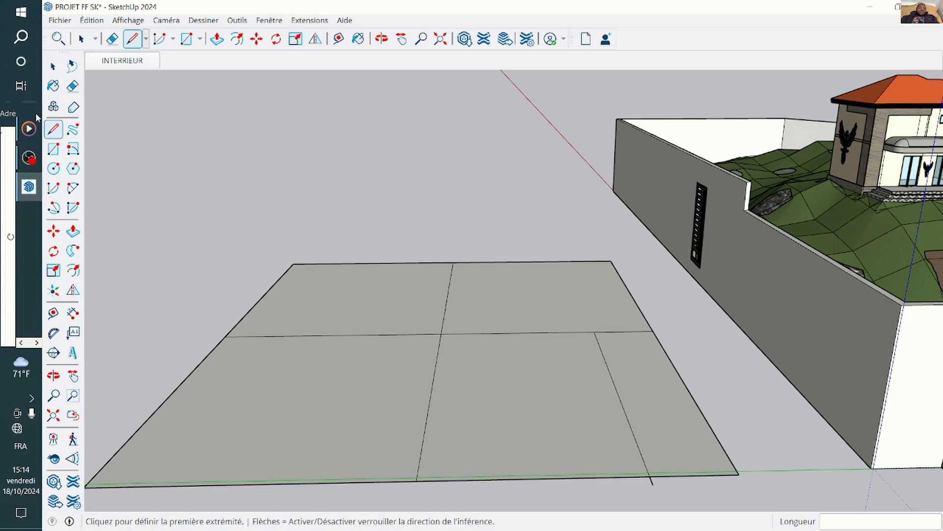
click(54, 70)
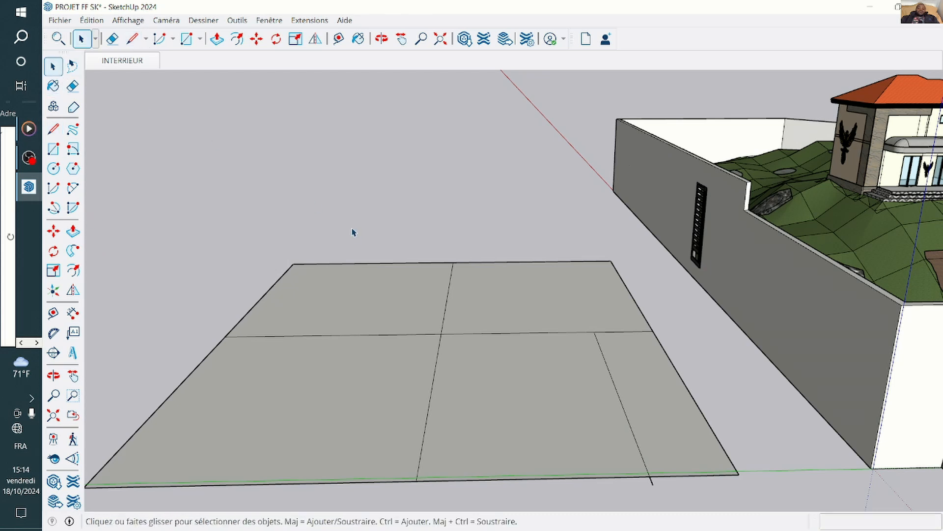
click(633, 432)
click(54, 231)
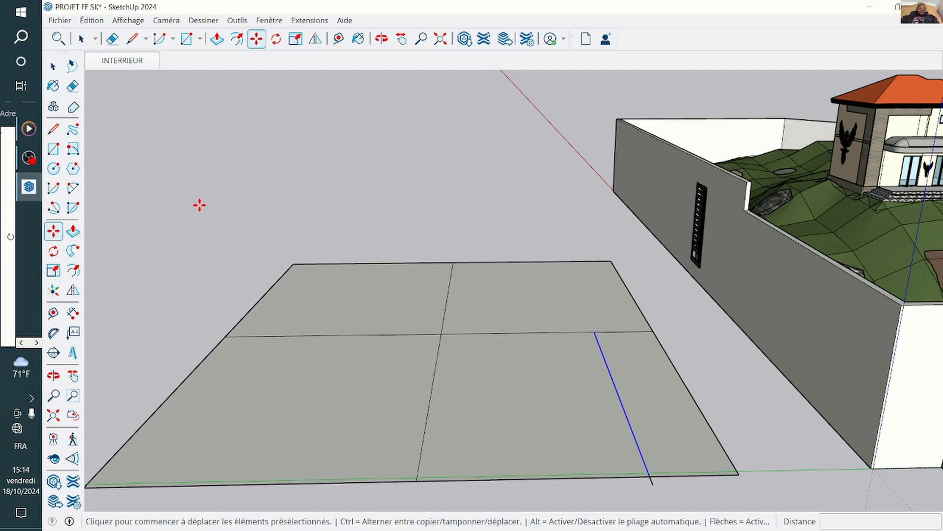
key(ctrl)
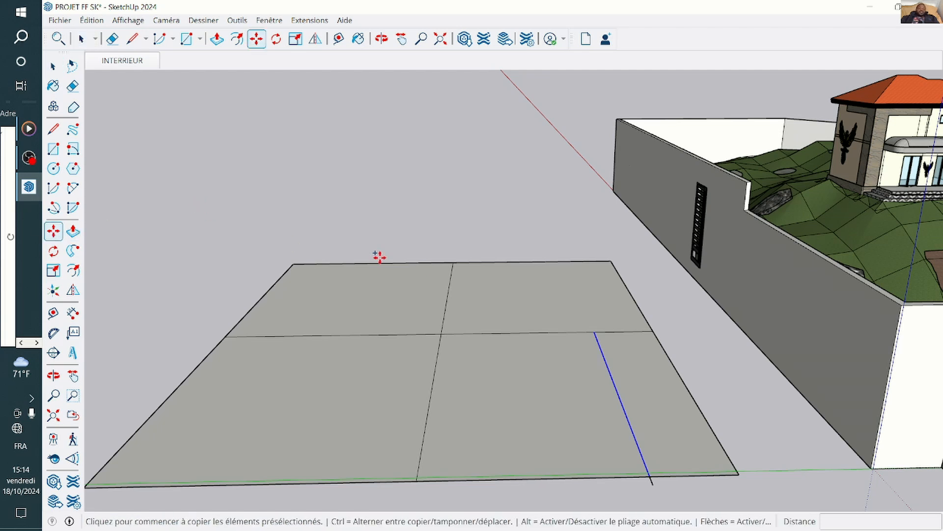
click(594, 333)
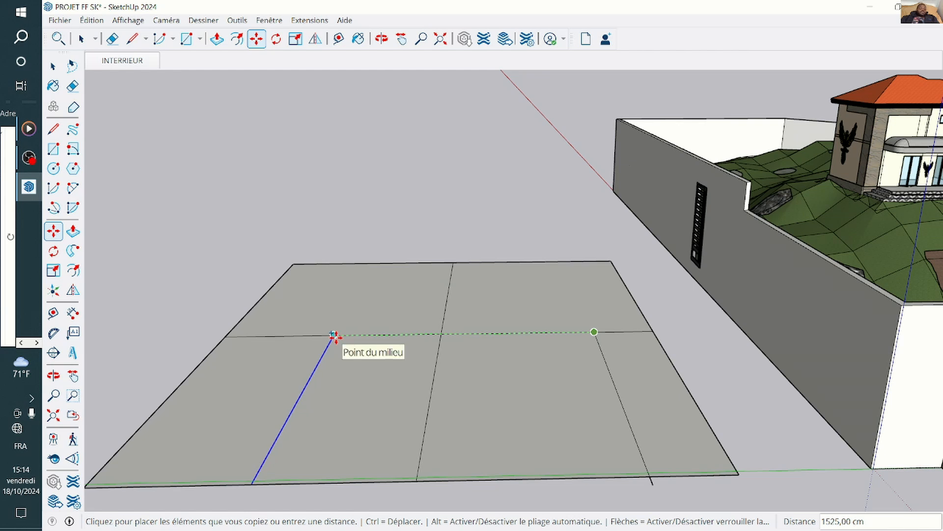
text(1)
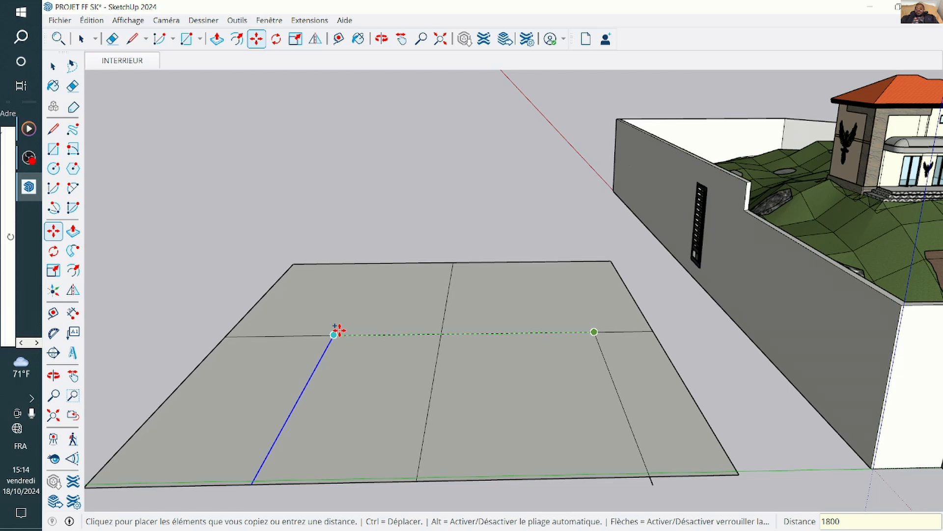
text(800)
key(Return)
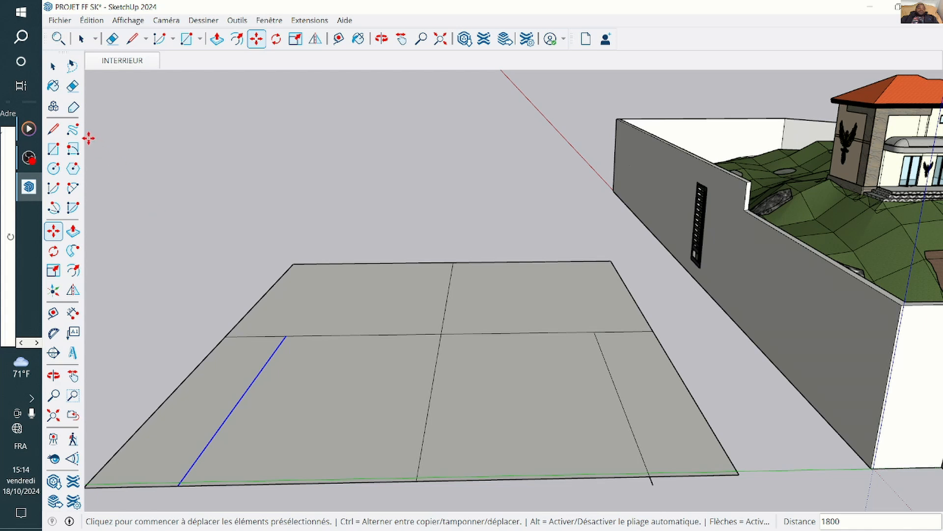
Draw a 600 cm line along the red axis from the copied line's inner endpoint towards the back of the ground rectangle.
click(53, 128)
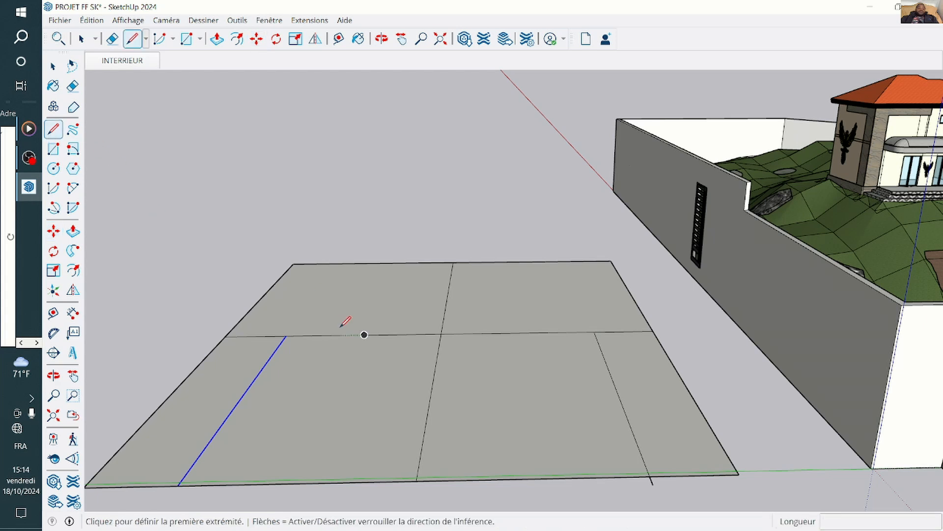
click(286, 336)
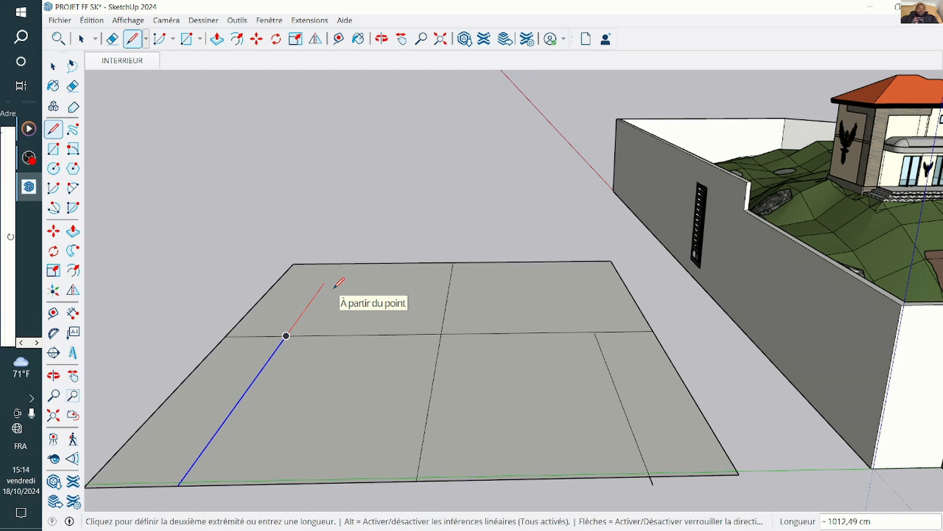
text(600)
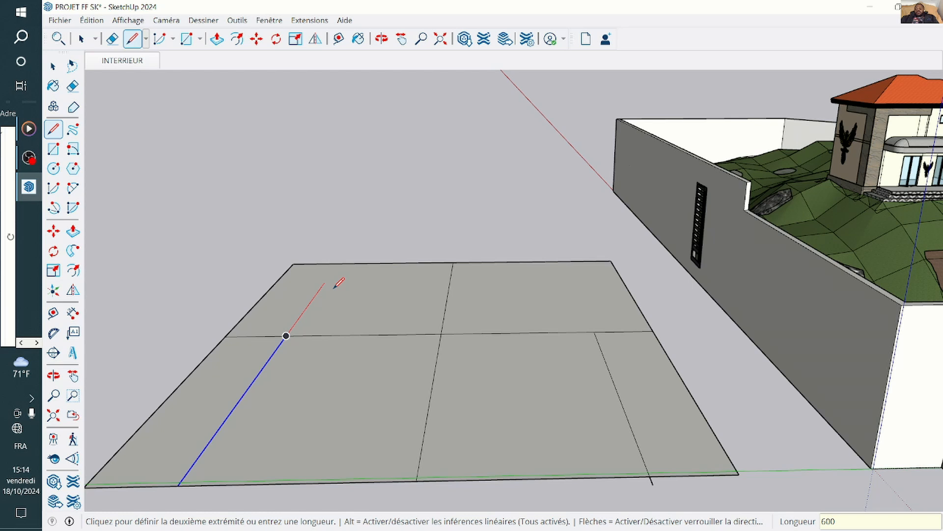
key(Return)
key(Escape)
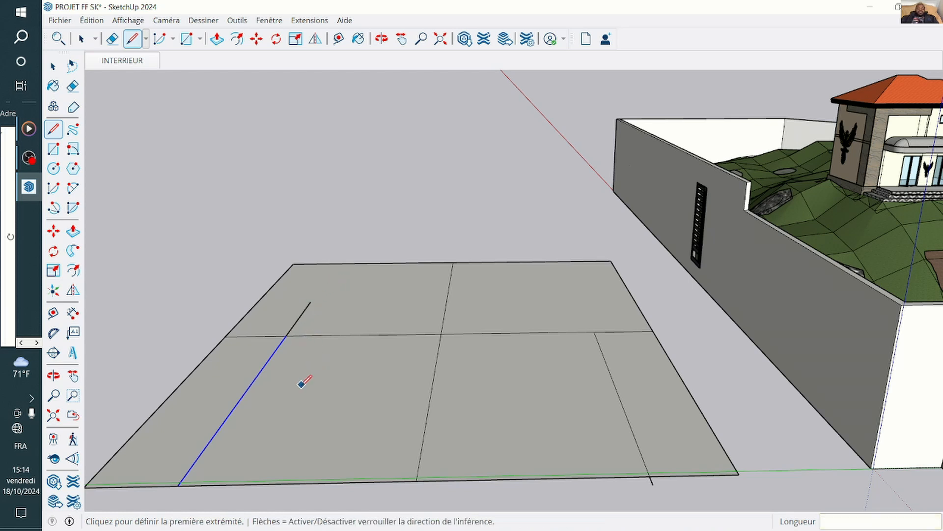
Trace forward along the copied line from its inner endpoint and draw an 1800 cm line along the green axis to the opposite side line.
click(286, 335)
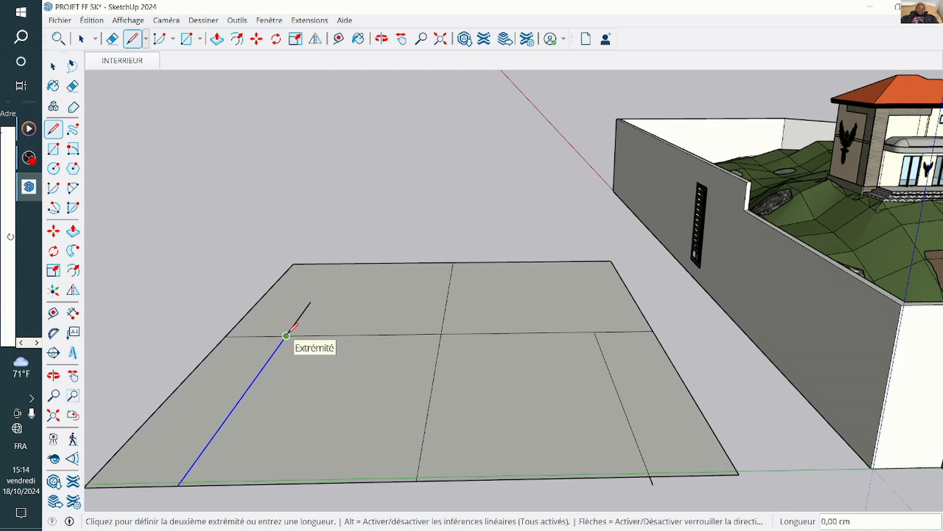
click(256, 378)
click(253, 381)
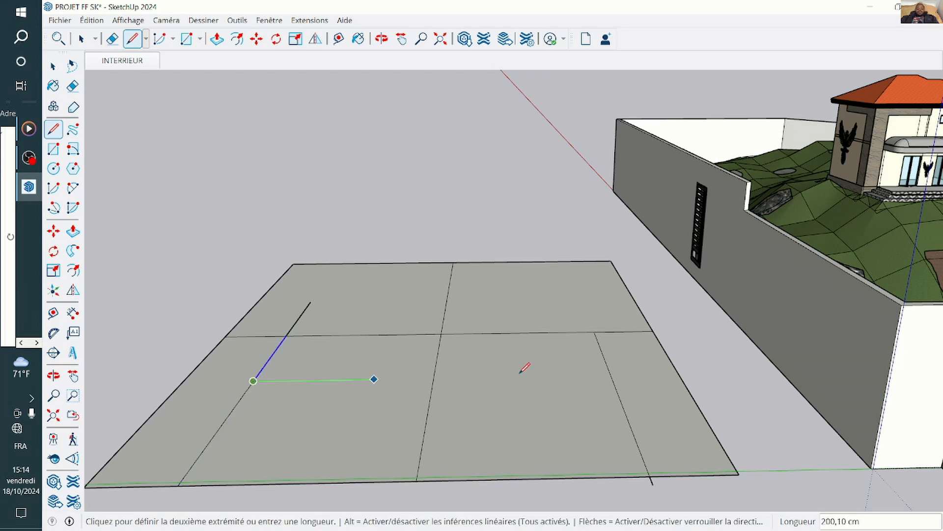
click(612, 375)
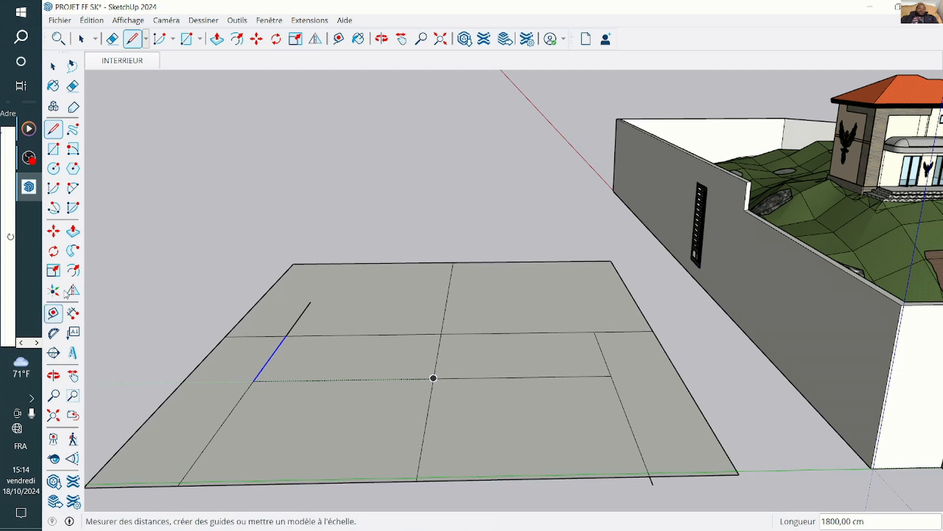
Draw a 1200 by 1800 cm rectangle from the 1800 cm line's end near the villa wall to the 600 cm line's far end.
click(53, 148)
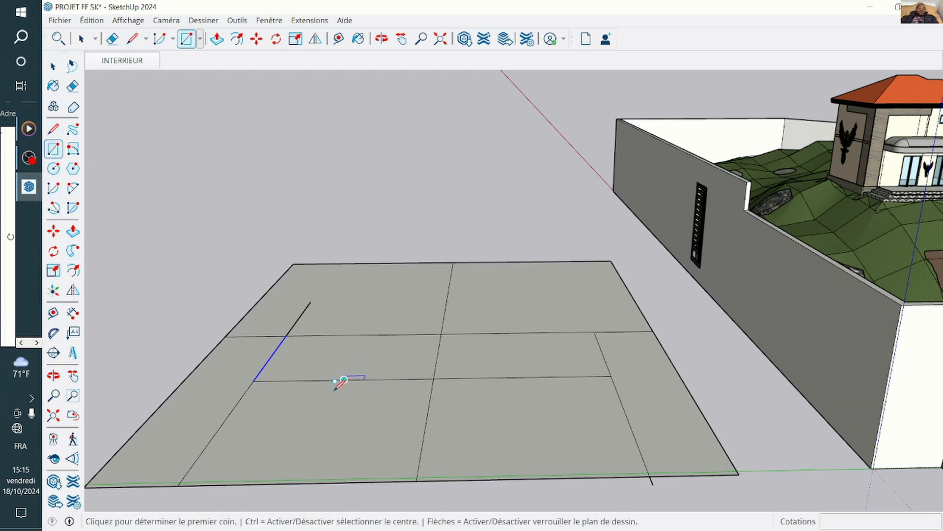
click(253, 381)
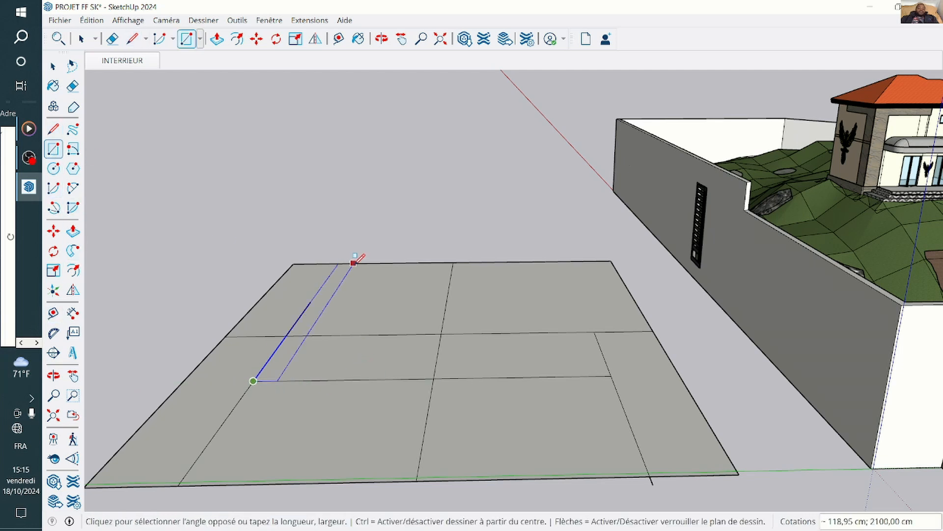
key(Escape)
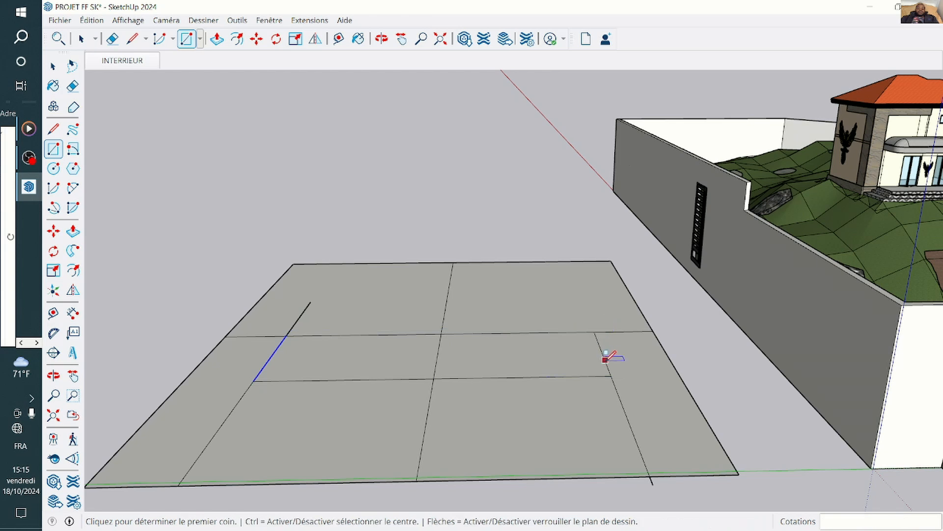
click(611, 375)
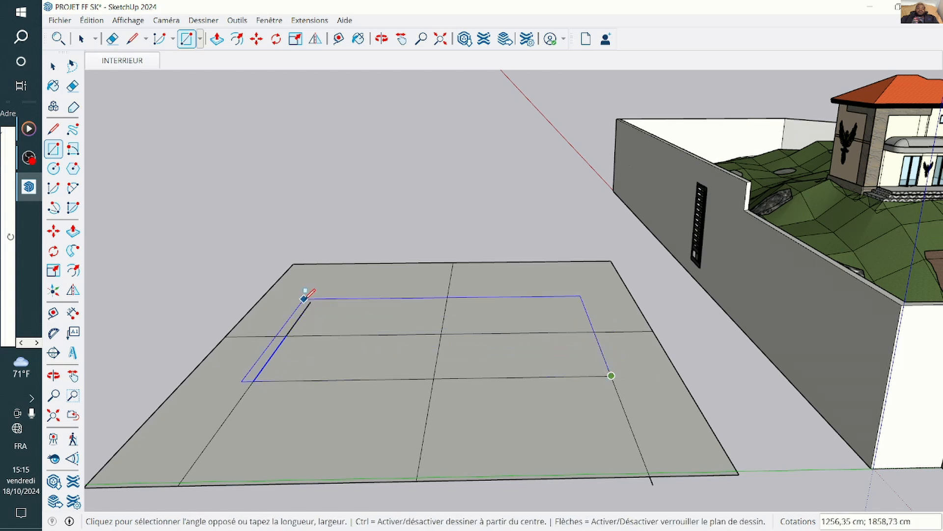
click(311, 301)
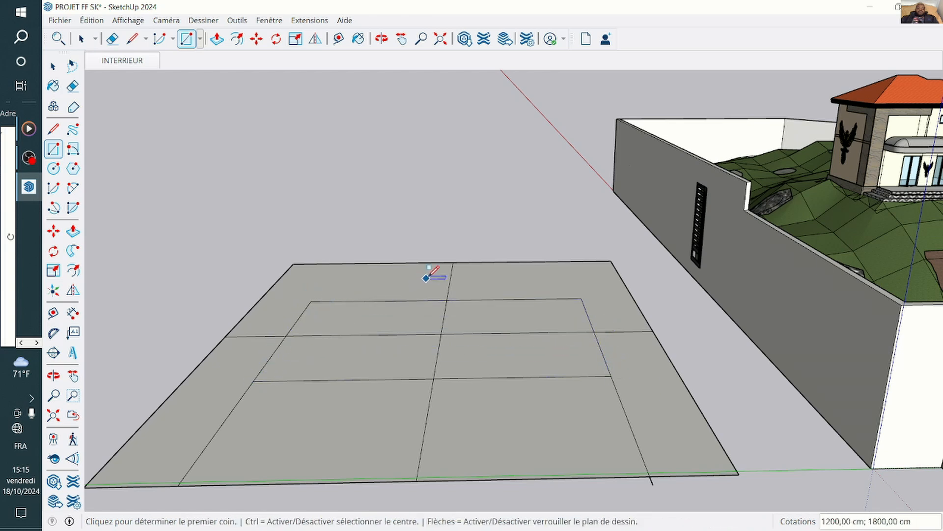
Draw a 900 cm line from the midpoint of the plan's front side segment, opposite the villa wall, to the central dividing line.
click(72, 86)
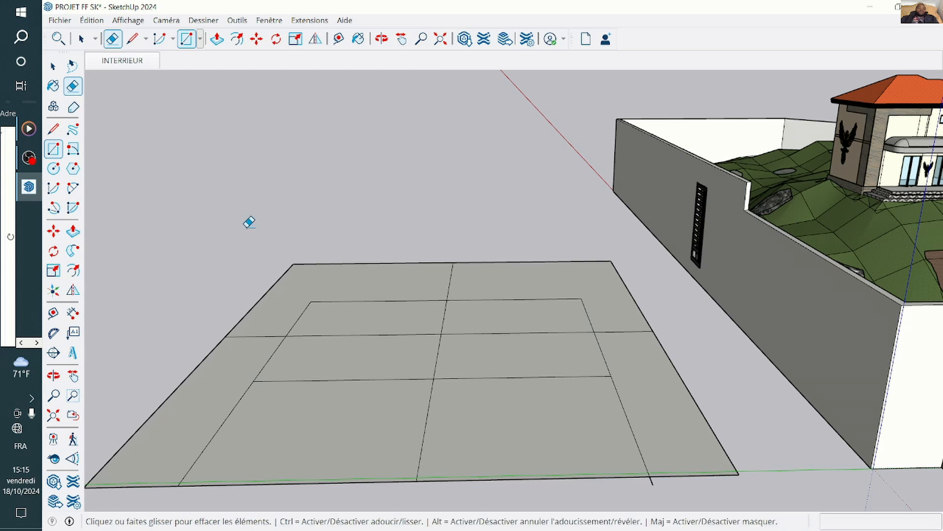
scroll(479, 325, up, 3)
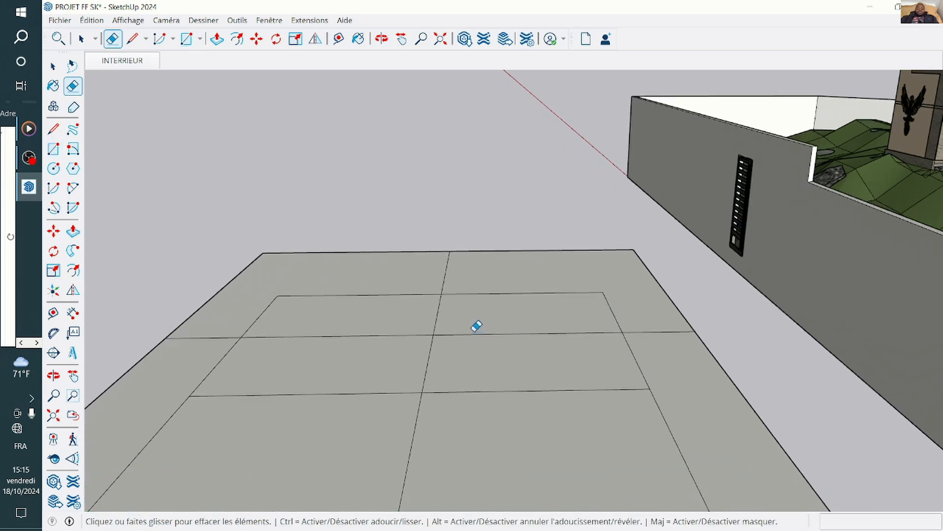
middle_drag(476, 329, 442, 346)
drag(442, 346, 464, 330)
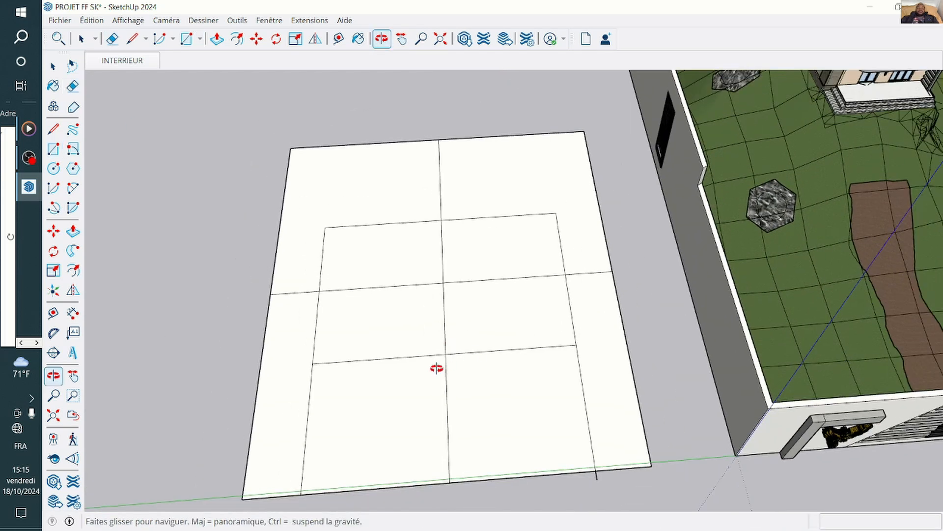
click(54, 129)
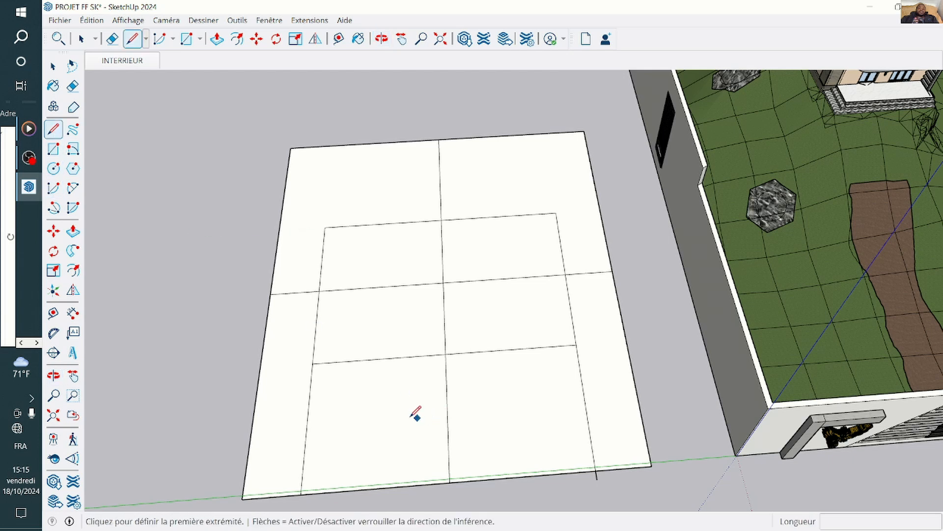
click(316, 325)
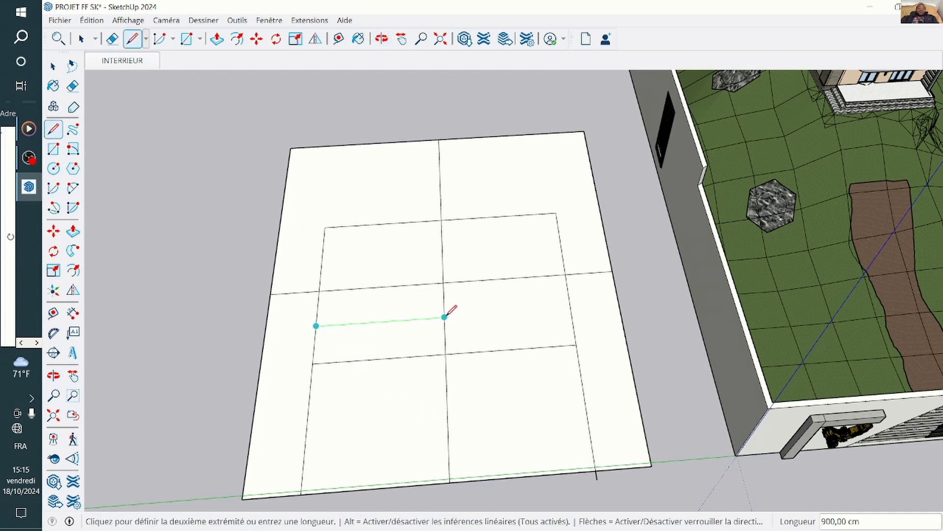
click(444, 317)
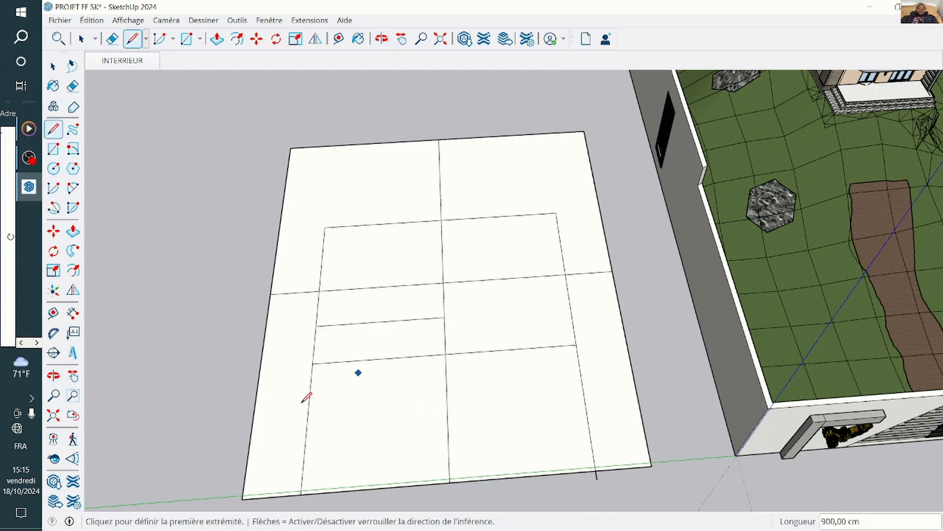
Erase the front outline segment below the 900 cm line and the dividing lines inside the plan.
click(72, 87)
click(362, 361)
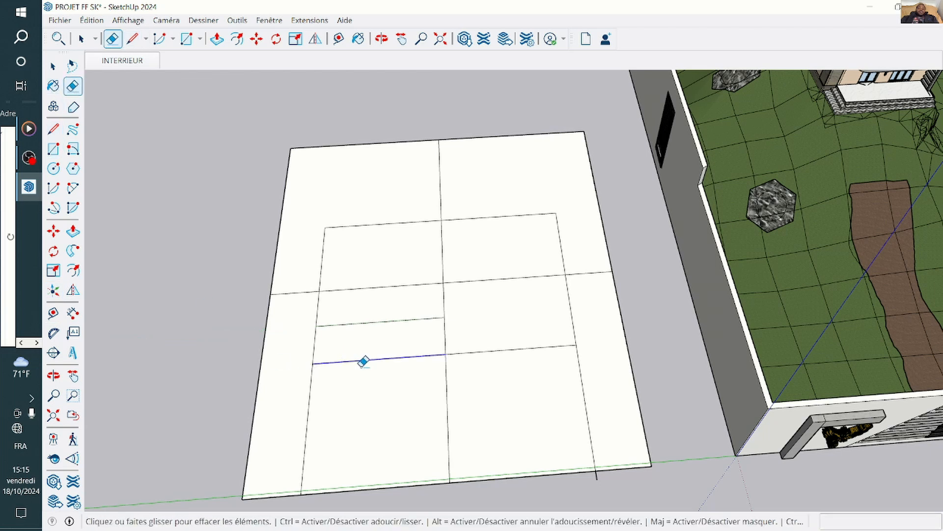
click(516, 279)
mouse_move(483, 277)
mouse_down()
mouse_move(431, 276)
mouse_move(444, 258)
mouse_up()
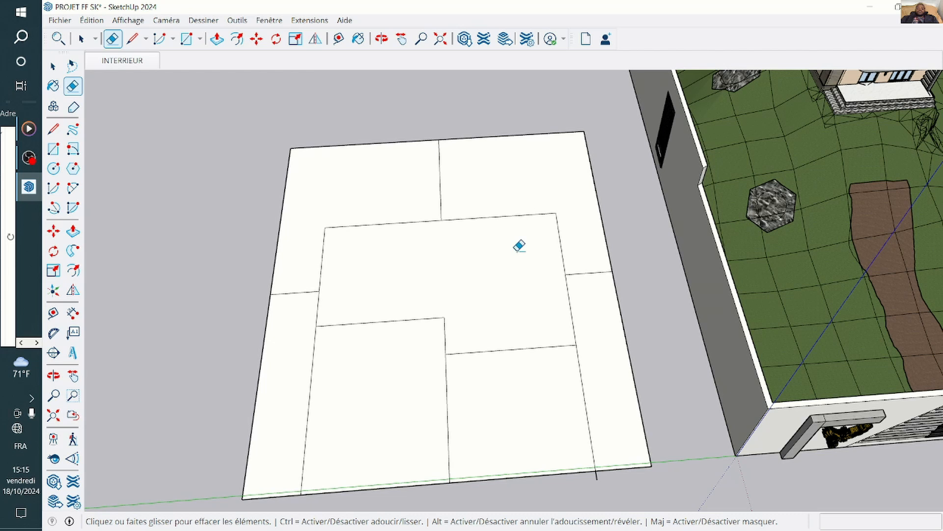
Erase the leftover dividing and construction lines between the stepped plan outline and the edges of the ground rectangle.
click(584, 271)
drag(597, 352, 565, 379)
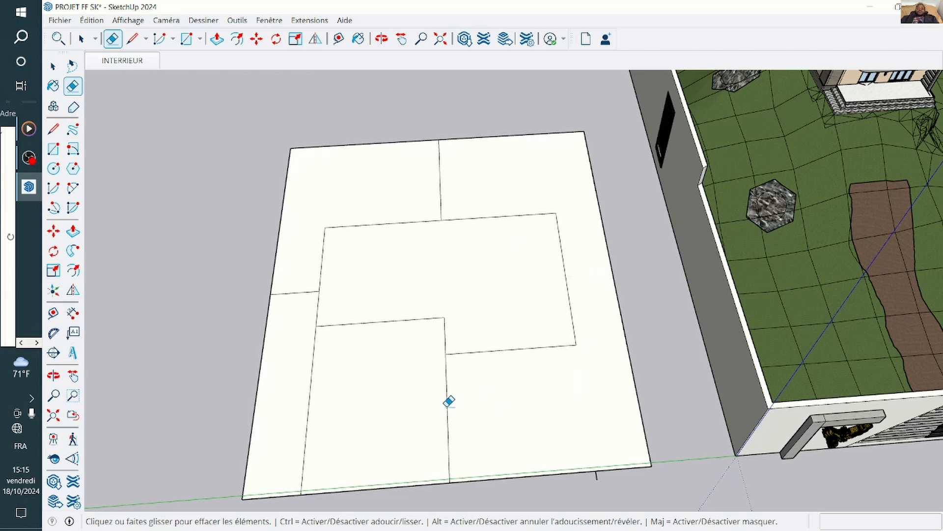
click(447, 400)
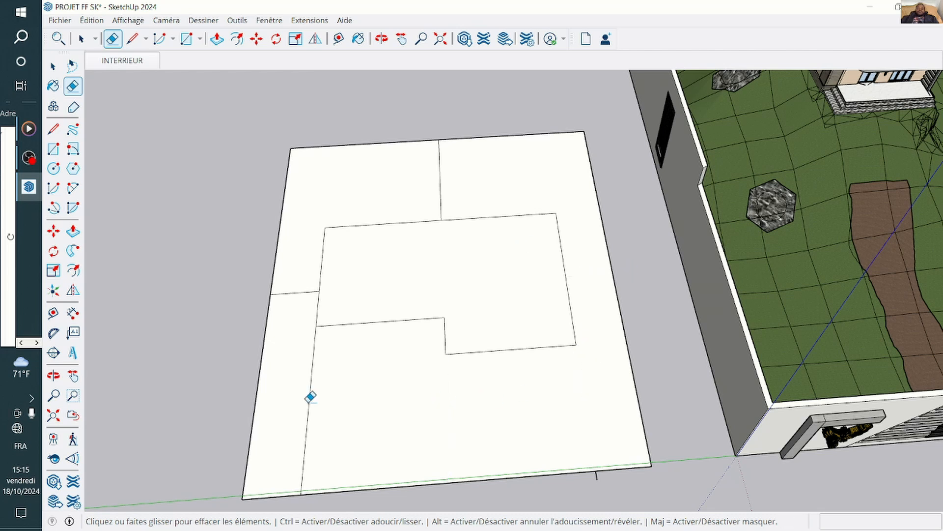
click(316, 366)
click(306, 294)
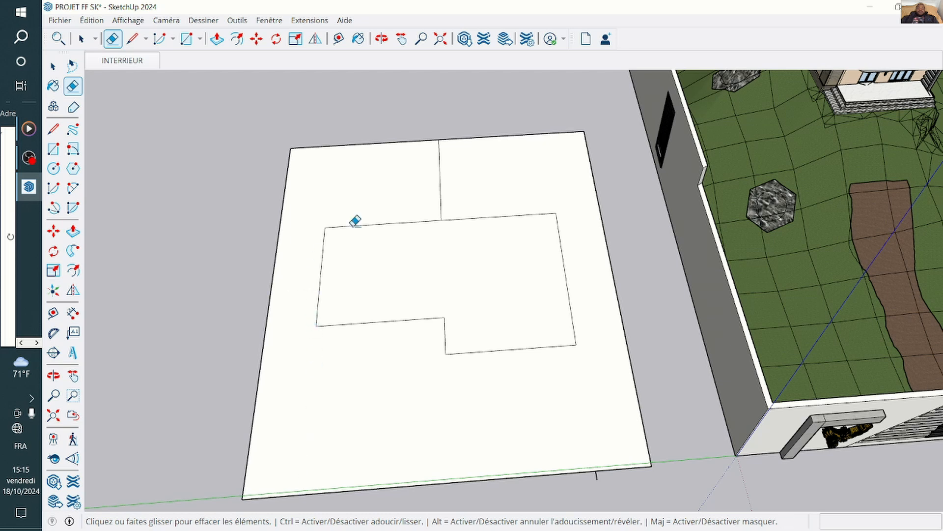
click(444, 163)
Start the Offset tool for the stepped plan outline.
scroll(472, 230, up, 2)
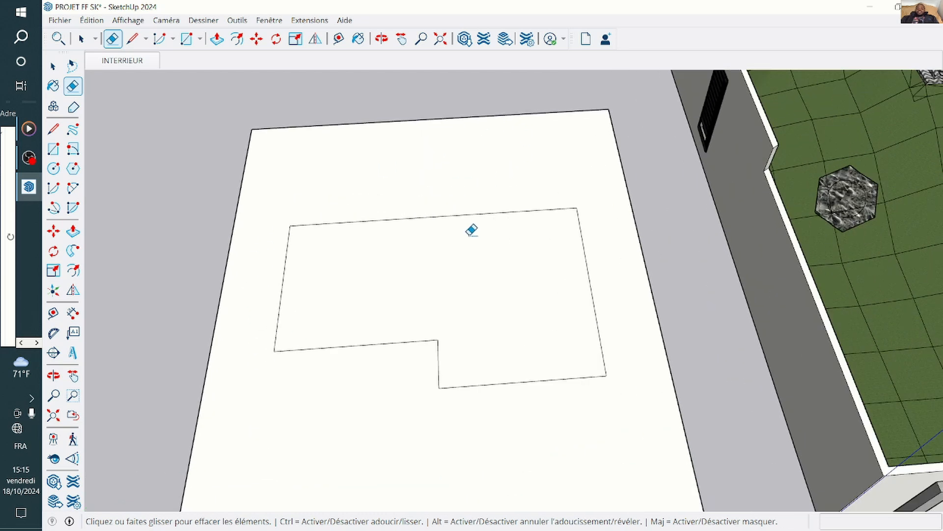
scroll(442, 246, down, 2)
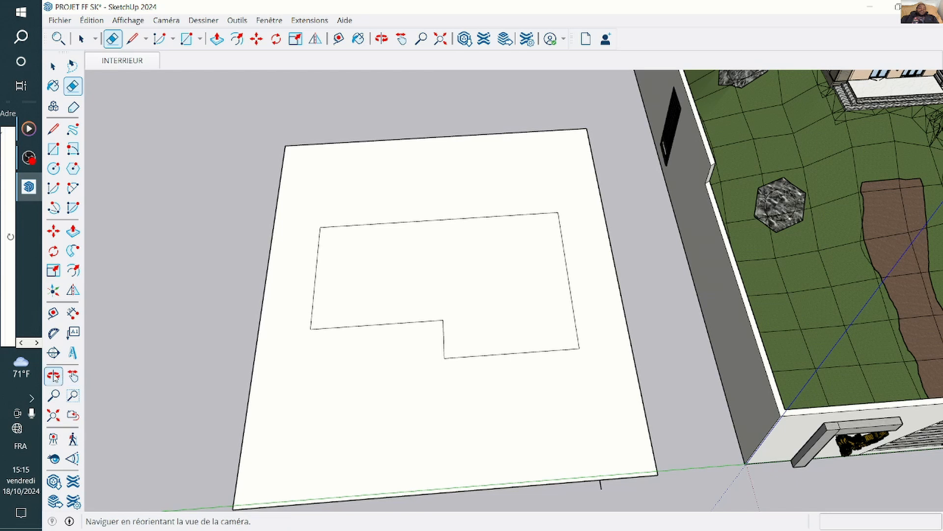
click(54, 376)
drag(556, 212, 518, 232)
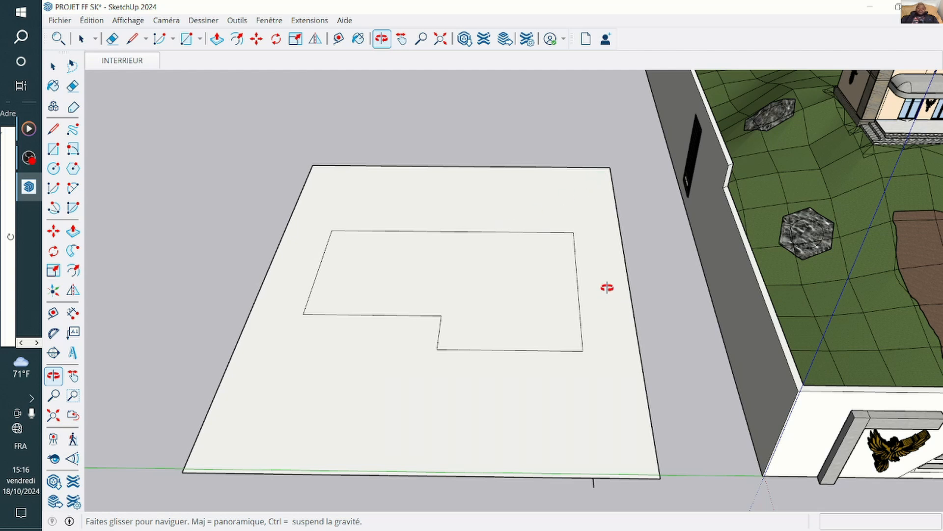
drag(504, 320, 515, 336)
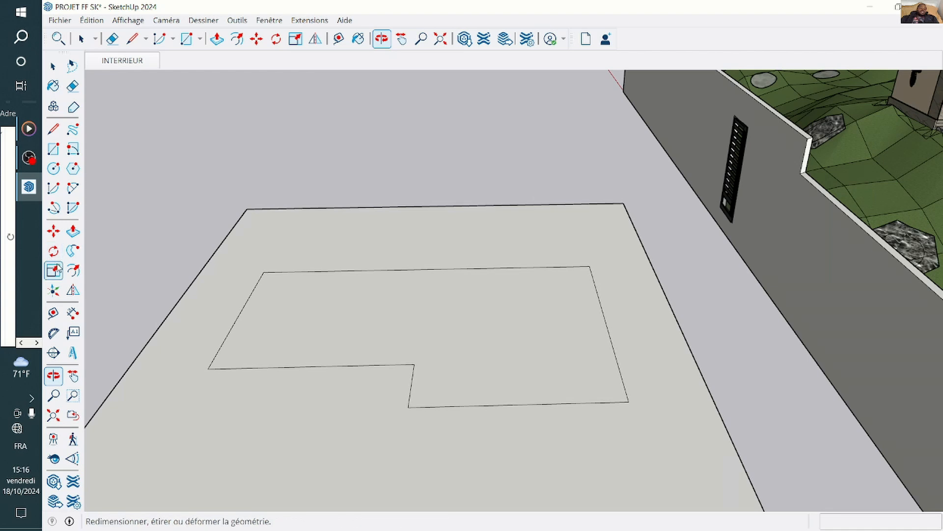
click(78, 271)
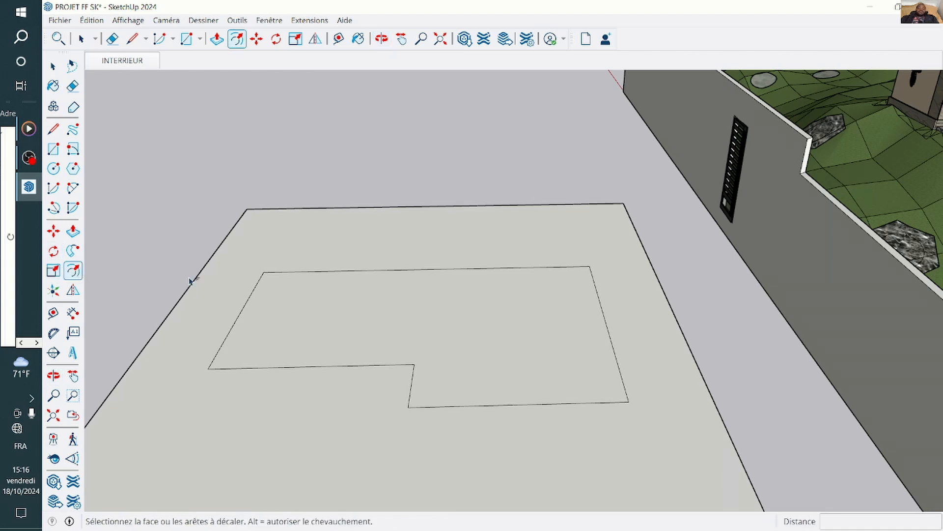
Offset the L-shaped outline on the slab inward by 20 cm.
click(385, 270)
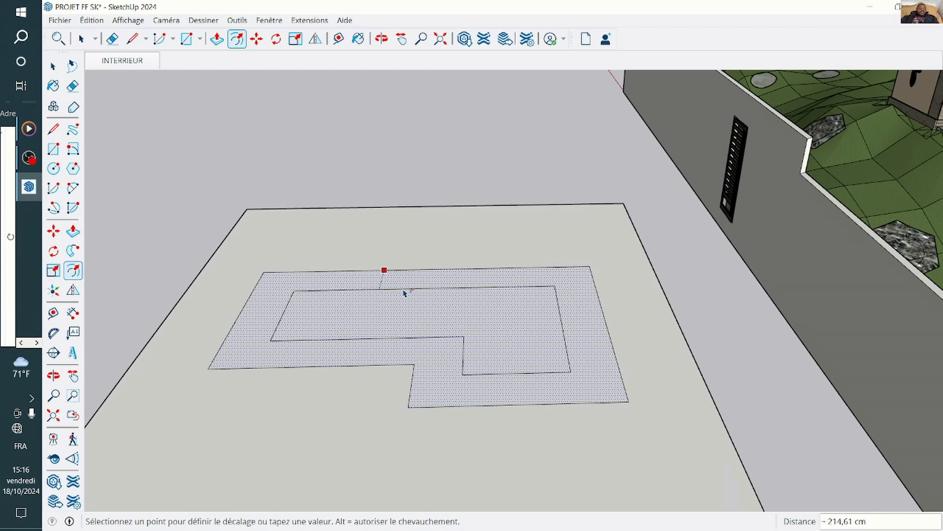
text(20)
key(Return)
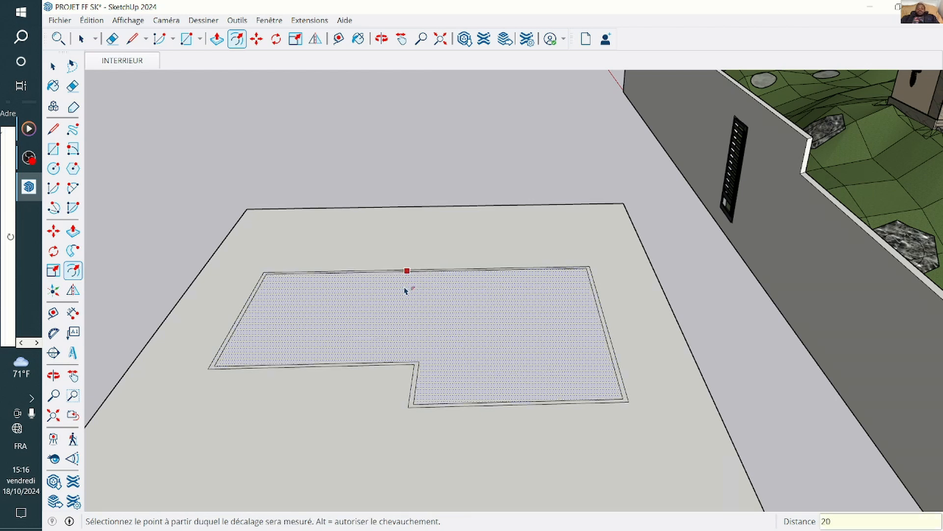
scroll(409, 378, up, 1)
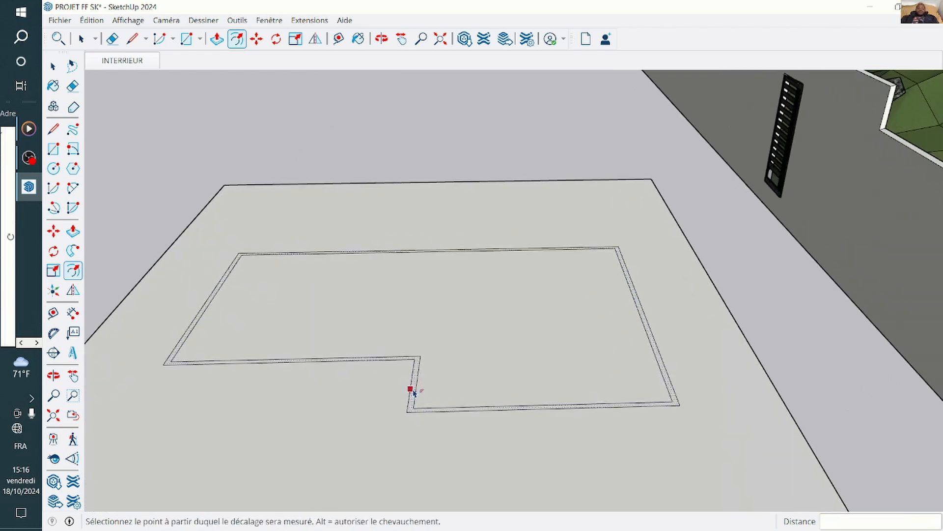
scroll(383, 399, down, 1)
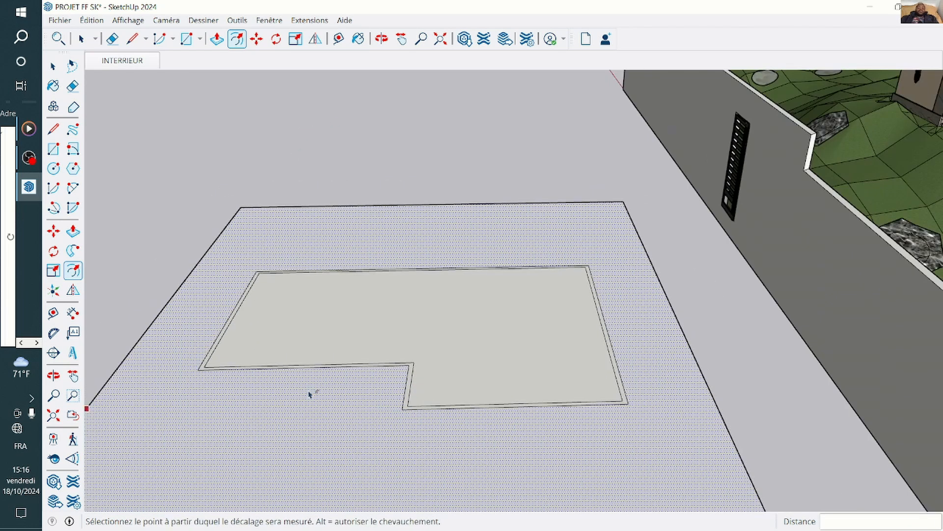
click(53, 376)
drag(344, 276, 426, 326)
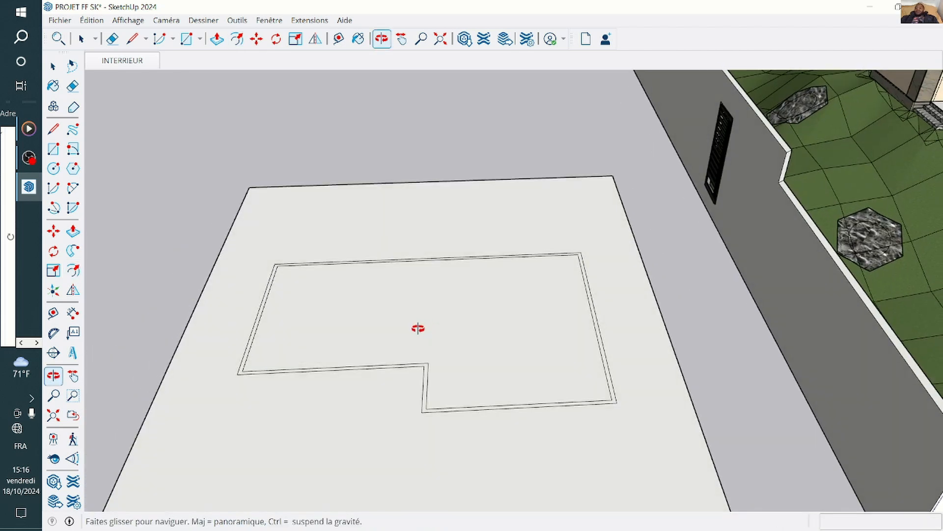
click(73, 231)
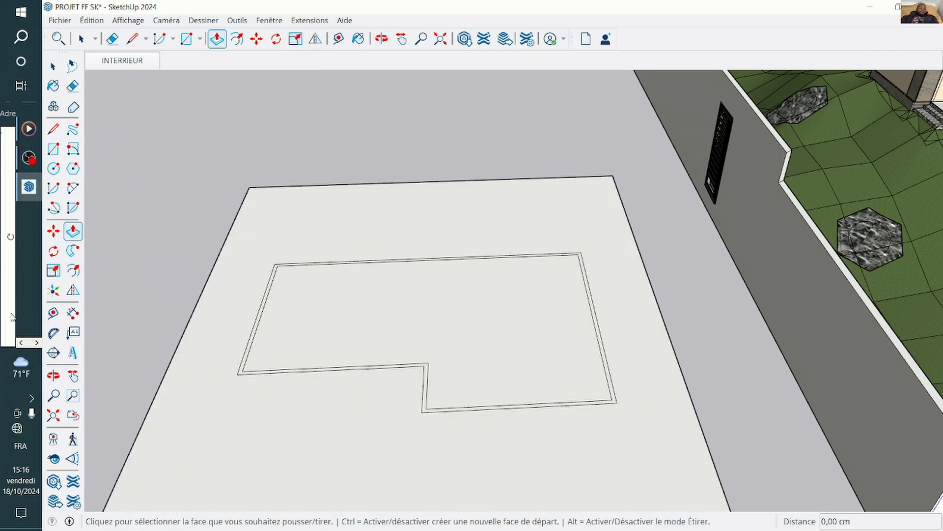
click(55, 376)
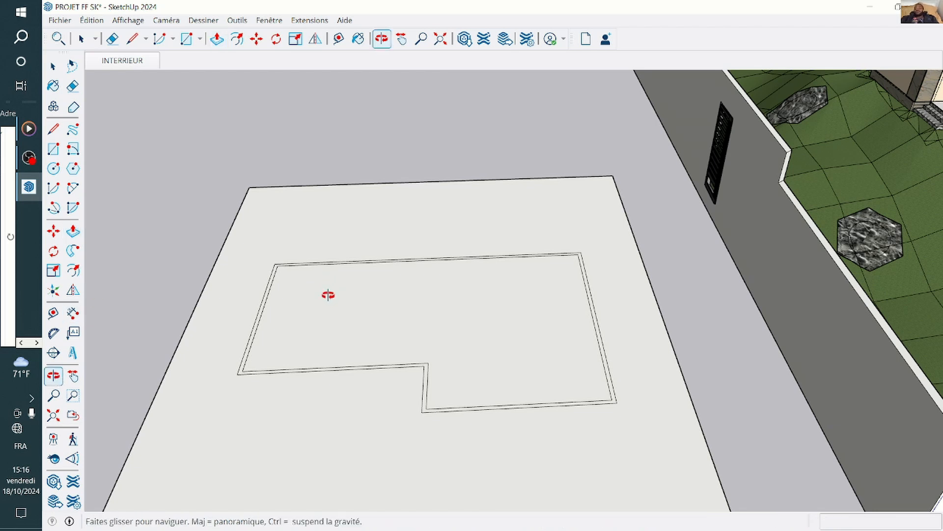
drag(320, 300, 417, 267)
drag(315, 282, 330, 296)
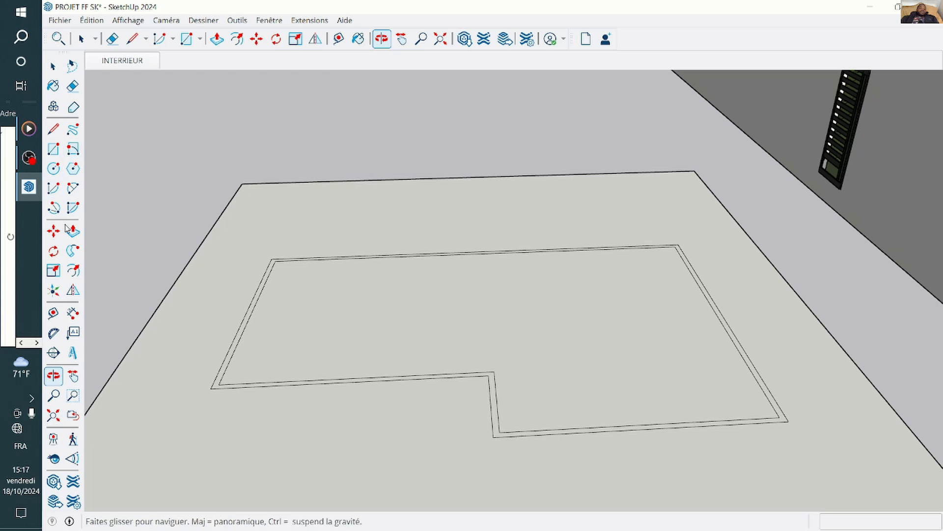
click(53, 65)
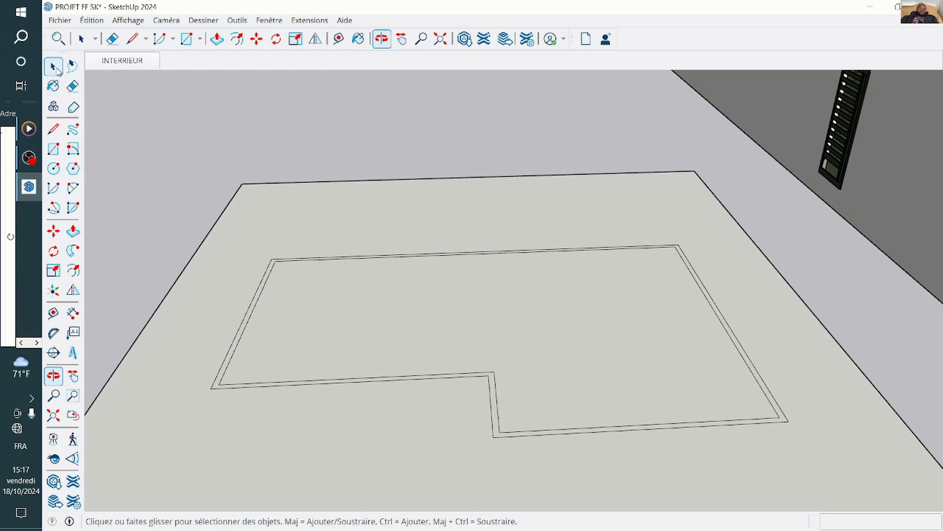
scroll(256, 319, up, 5)
scroll(272, 334, up, 2)
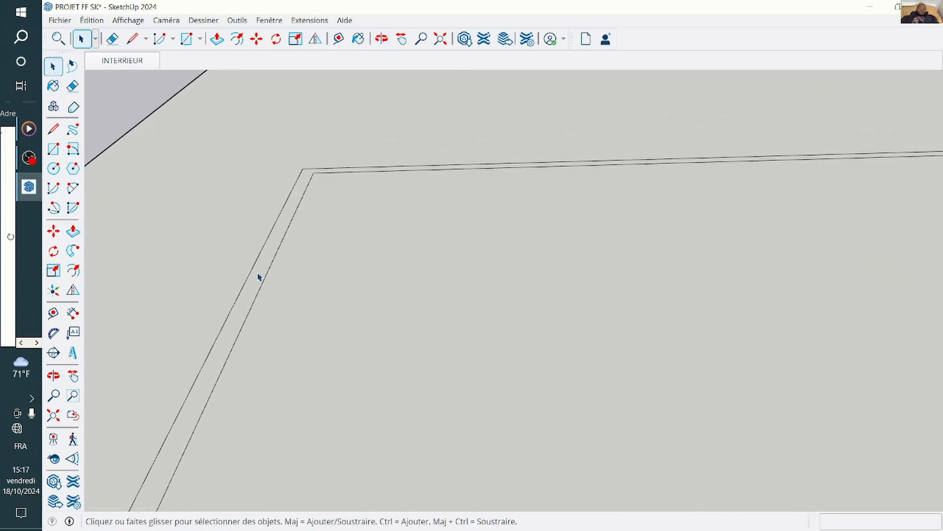
scroll(407, 229, down, 8)
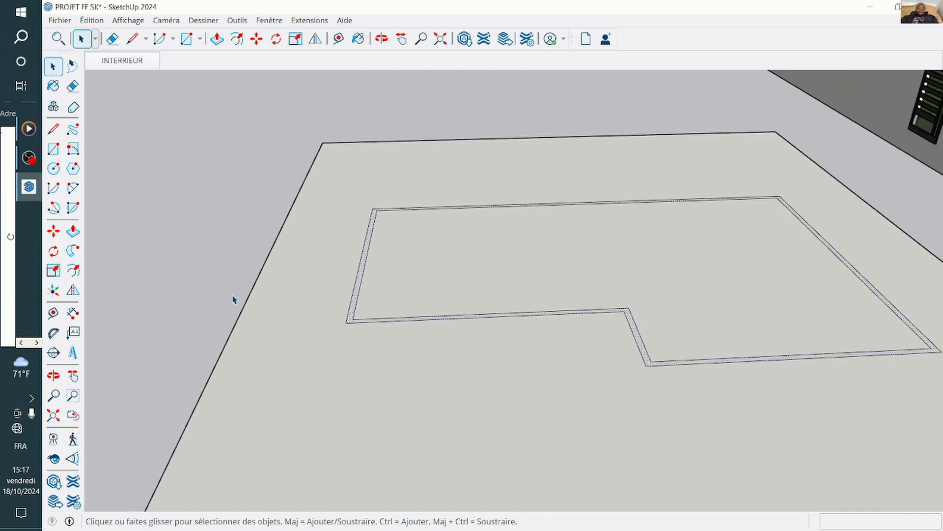
click(73, 231)
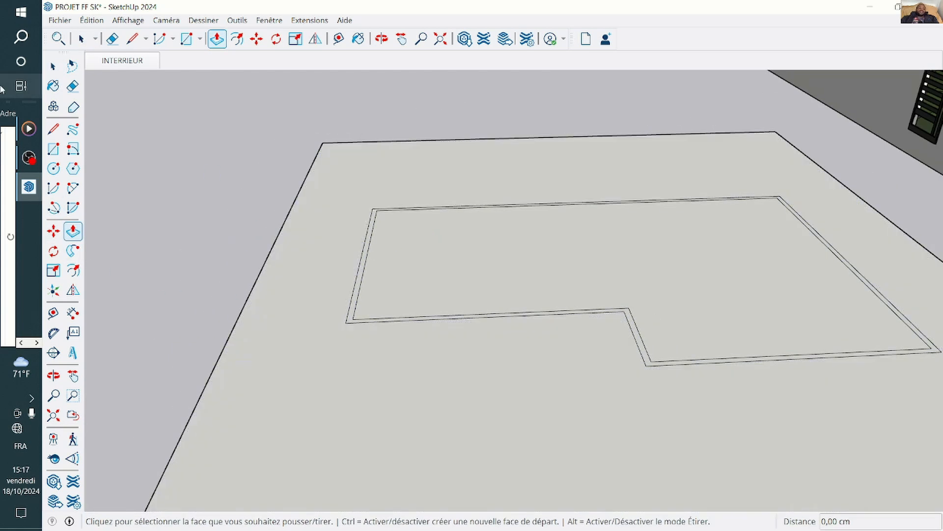
click(52, 69)
Turn the narrow strip face between the two L-shaped outlines into a group.
scroll(402, 311, up, 3)
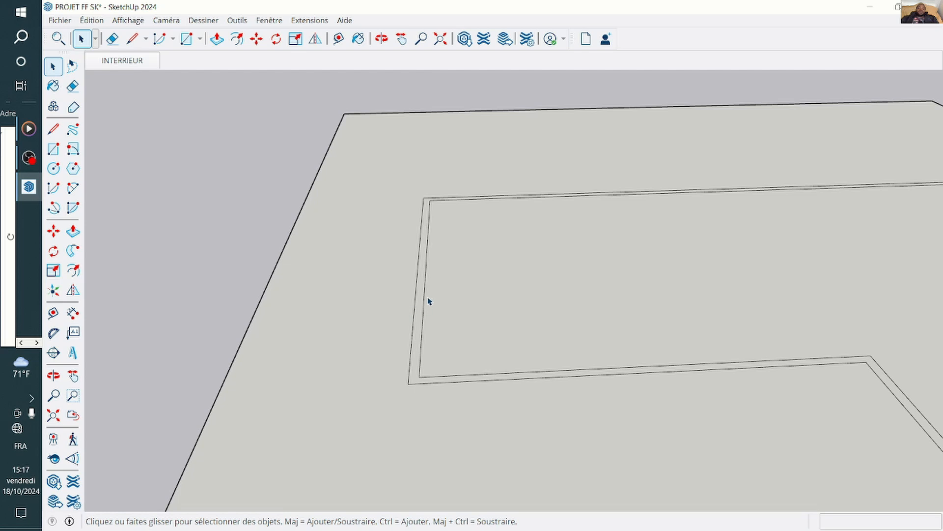
scroll(320, 280, down, 3)
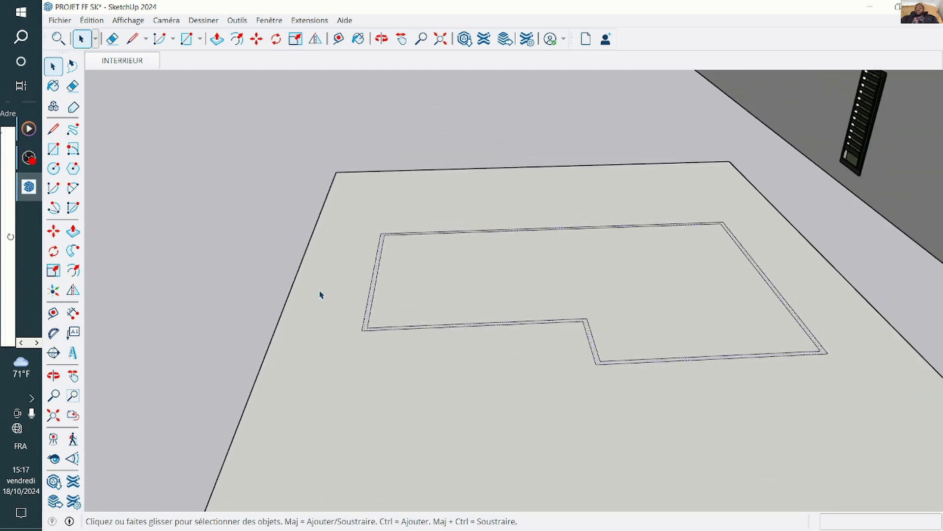
scroll(474, 258, up, 2)
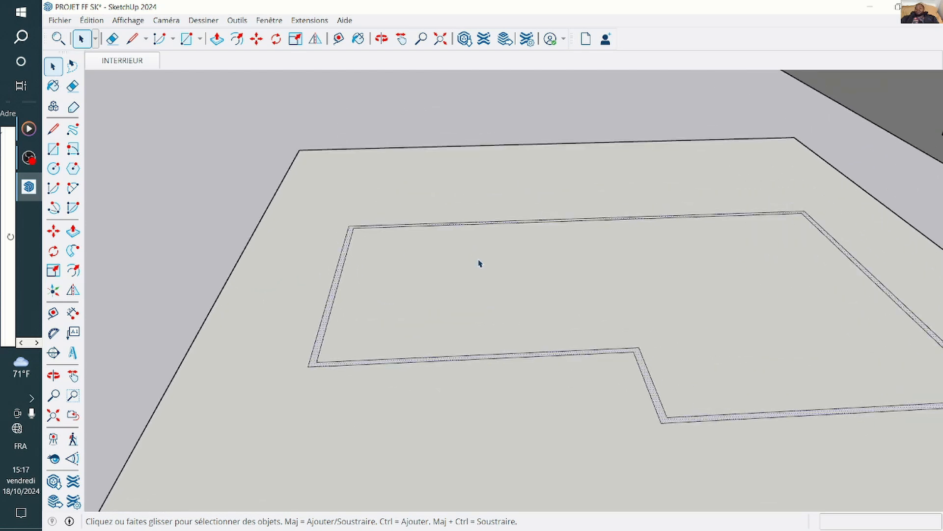
click(73, 231)
scroll(418, 270, up, 1)
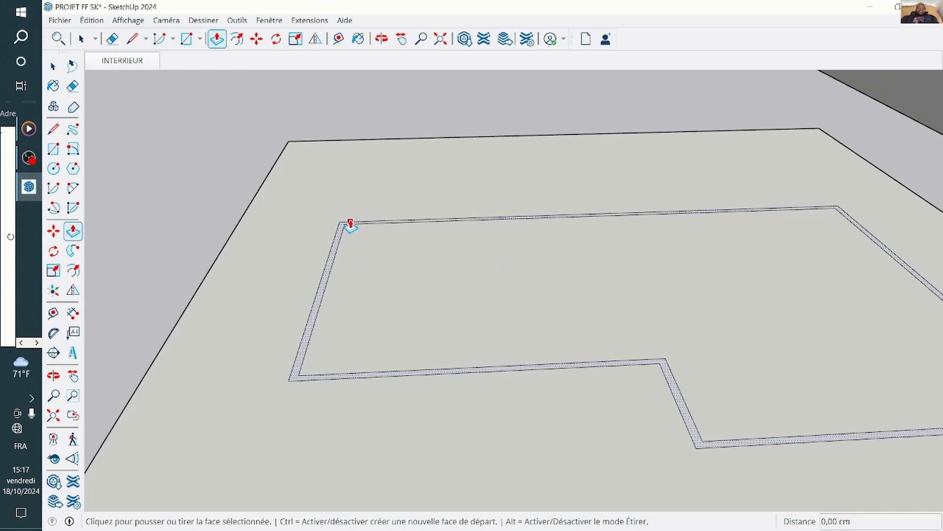
scroll(349, 219, up, 3)
key(space)
right_click(352, 268)
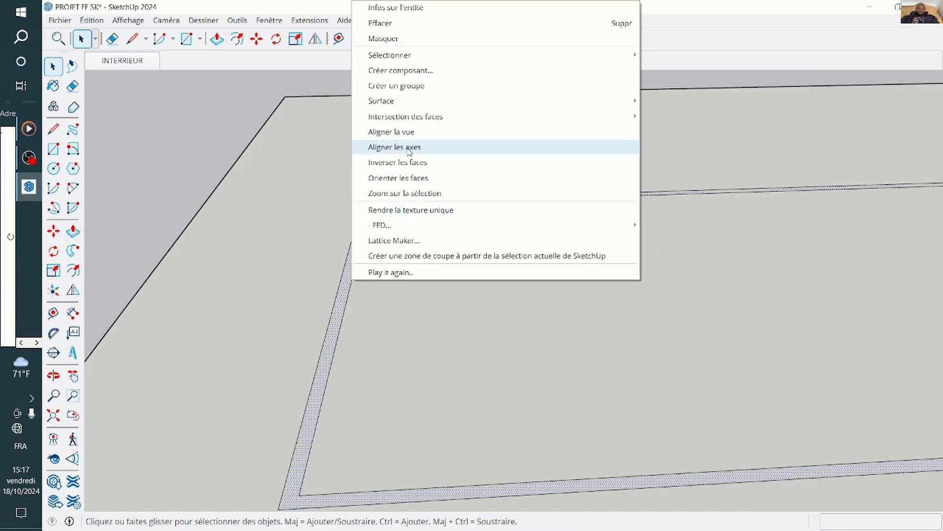
click(415, 86)
Open the strip group for editing and extrude its face upward 320 cm to form the walls.
scroll(301, 207, down, 4)
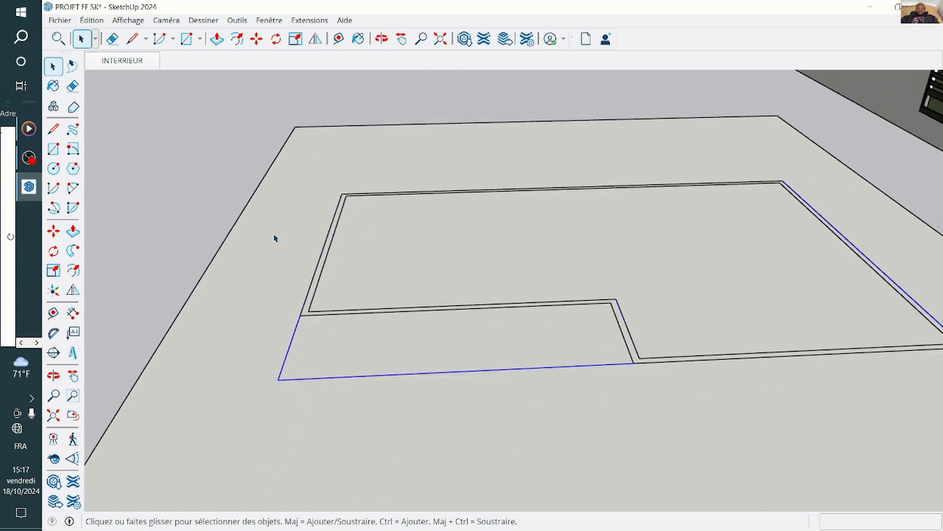
key(Delete)
scroll(430, 255, up, 1)
click(429, 255)
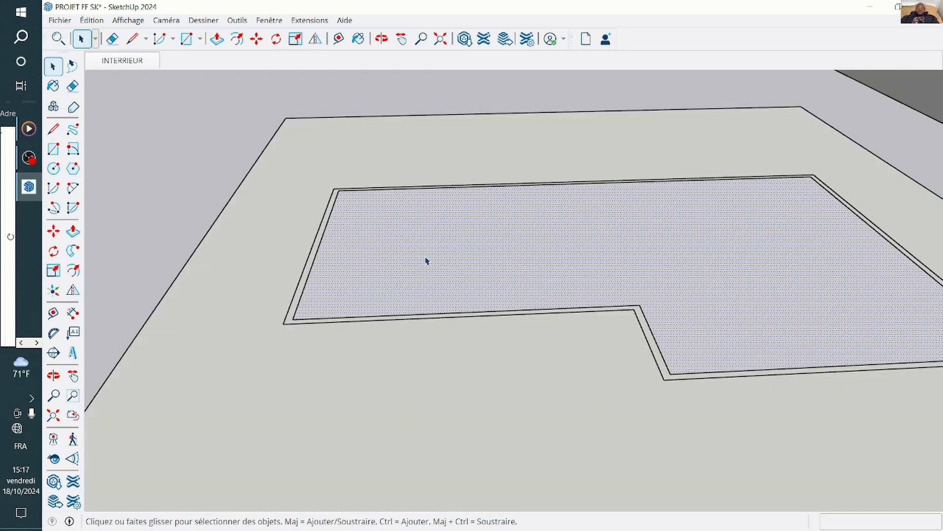
scroll(364, 251, up, 3)
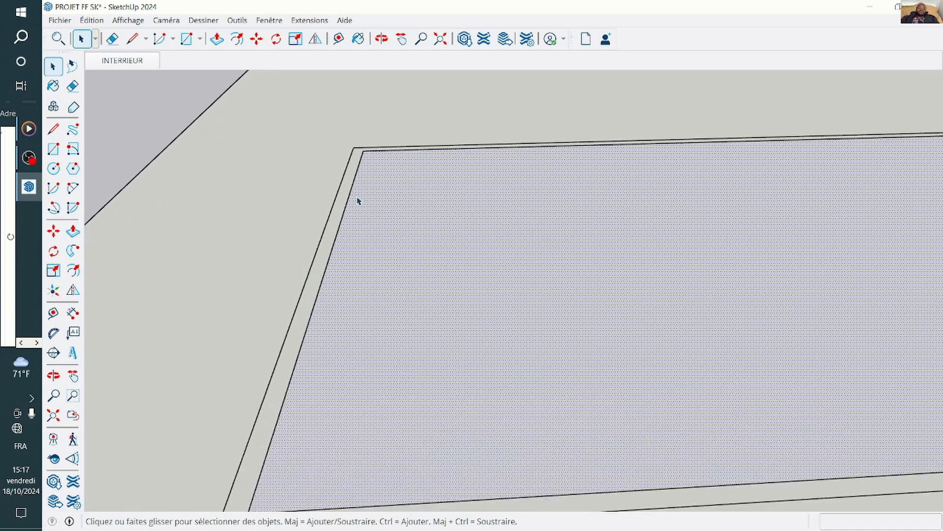
triple_click(343, 220)
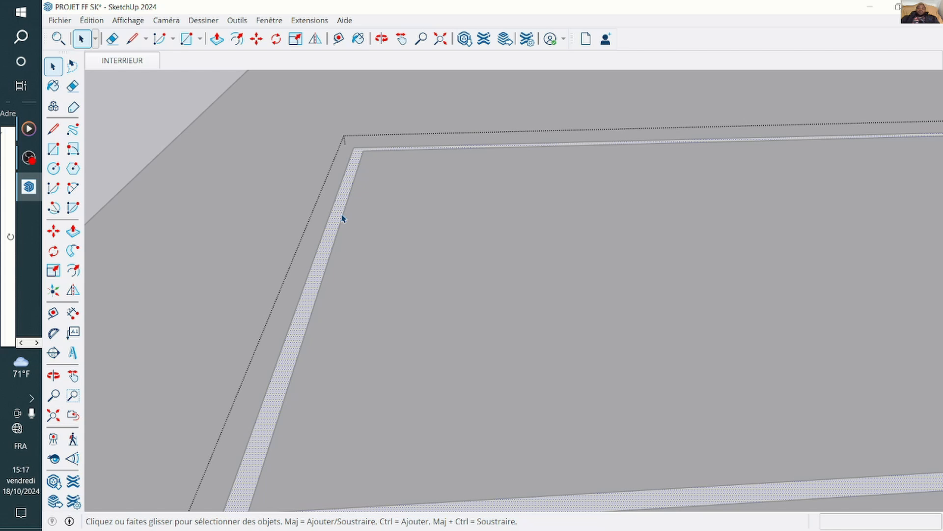
click(73, 231)
scroll(362, 299, down, 1)
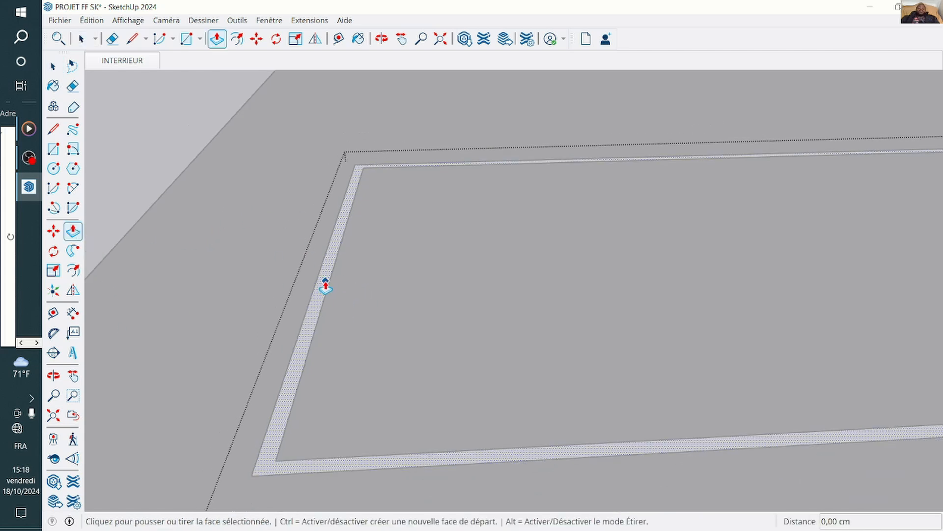
click(317, 278)
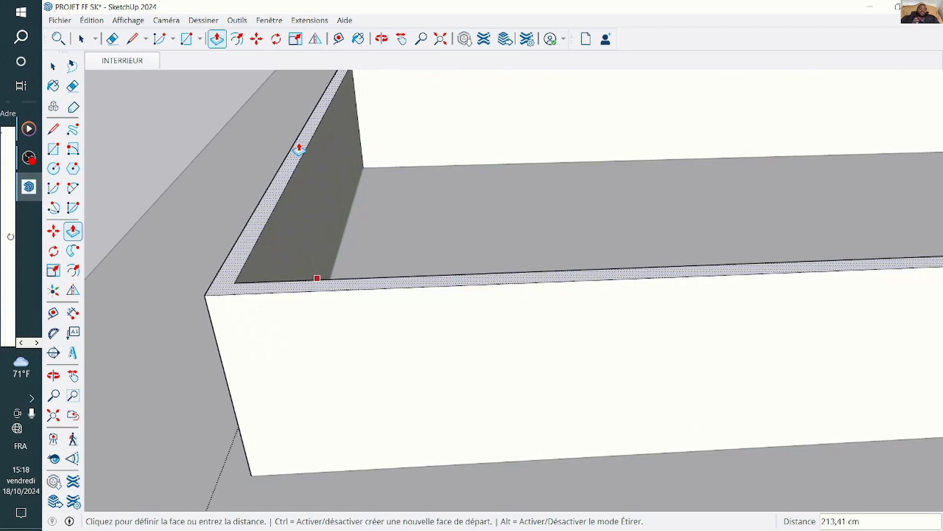
text(320)
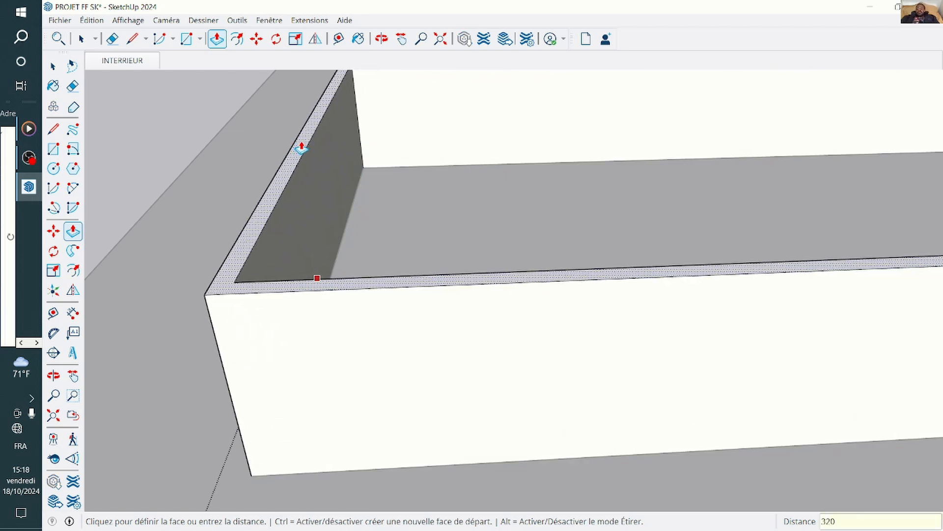
key(Return)
Close the wall group and return to the main model.
scroll(341, 311, down, 8)
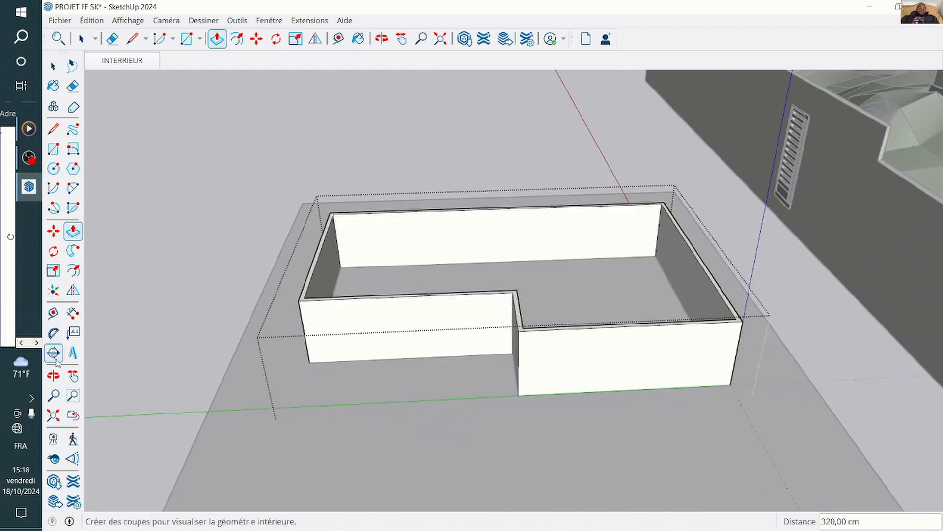
click(54, 376)
drag(344, 408, 293, 358)
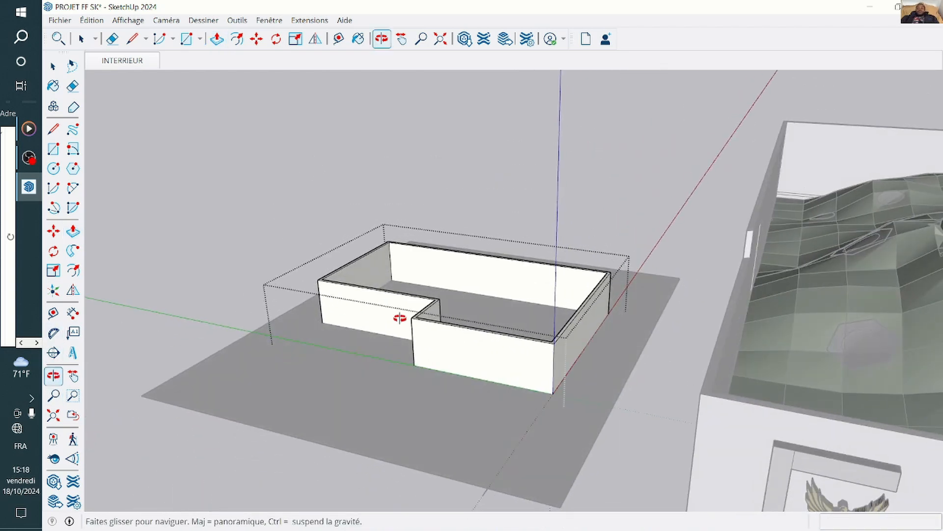
drag(400, 316, 580, 285)
drag(515, 294, 526, 383)
scroll(526, 374, up, 5)
scroll(530, 400, down, 5)
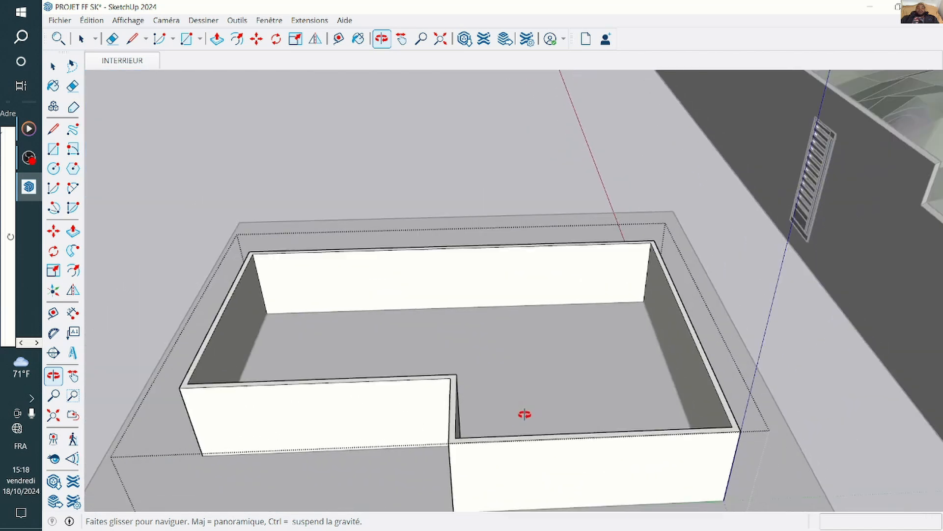
click(53, 66)
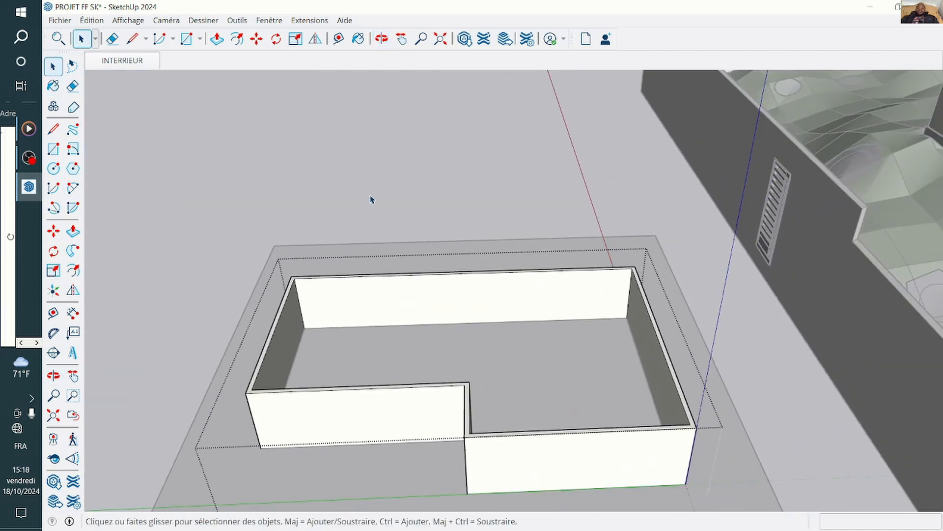
click(374, 185)
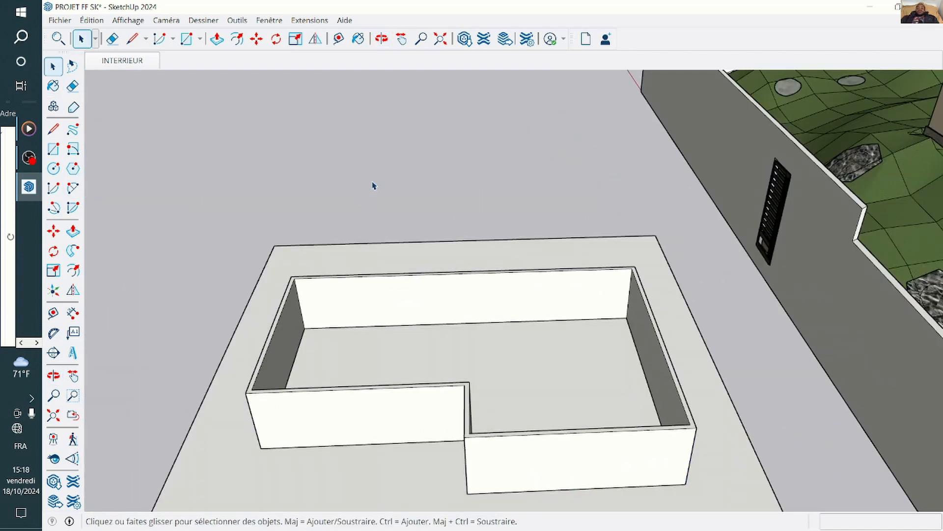
Draw a rectangle of about 75 by 33 cm on the floor against the back wall, near the corner.
click(400, 344)
scroll(412, 376, up, 2)
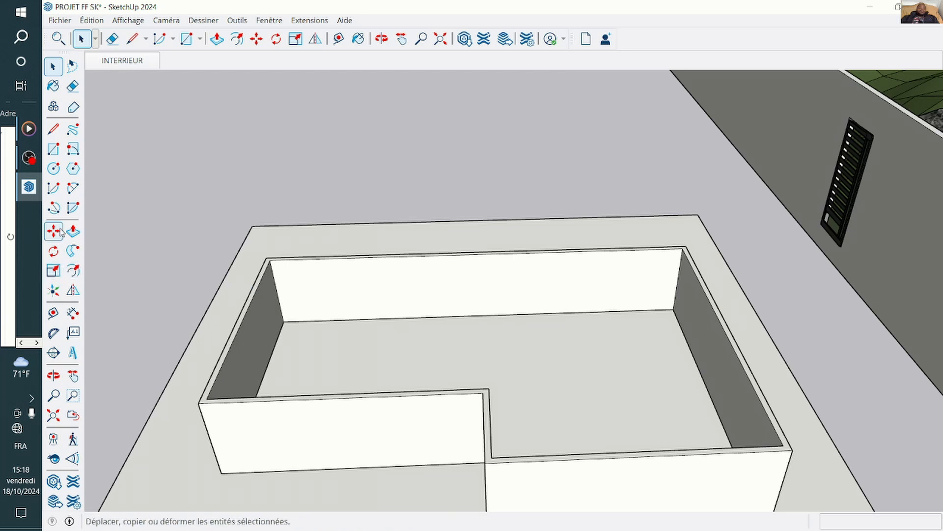
click(53, 149)
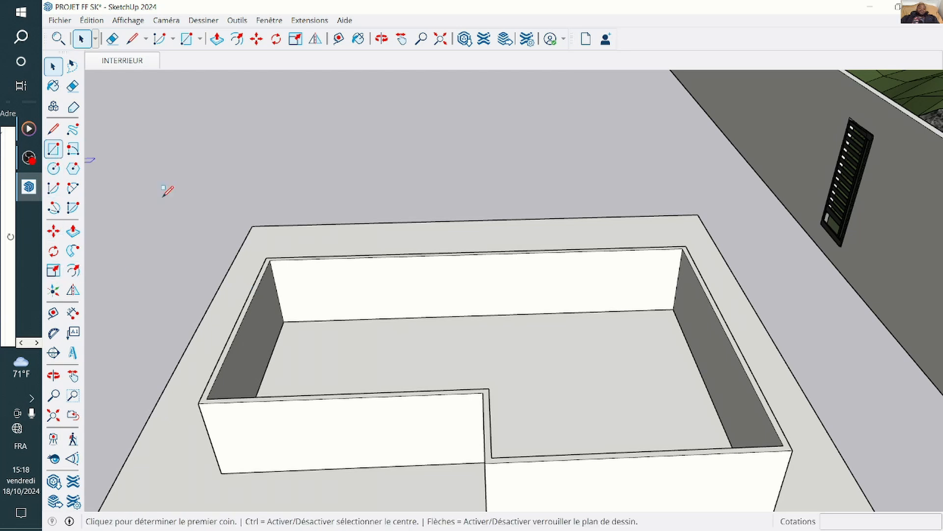
scroll(329, 339, up, 5)
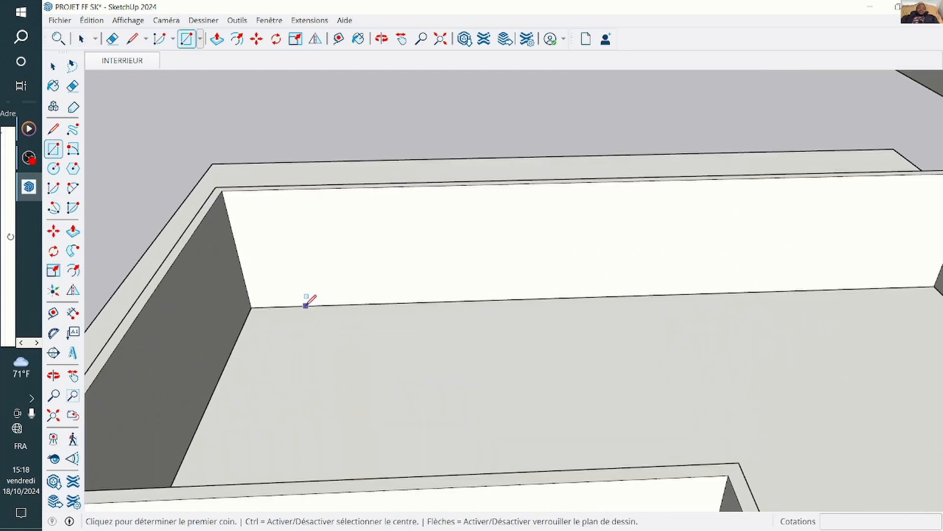
click(306, 306)
scroll(336, 309, up, 3)
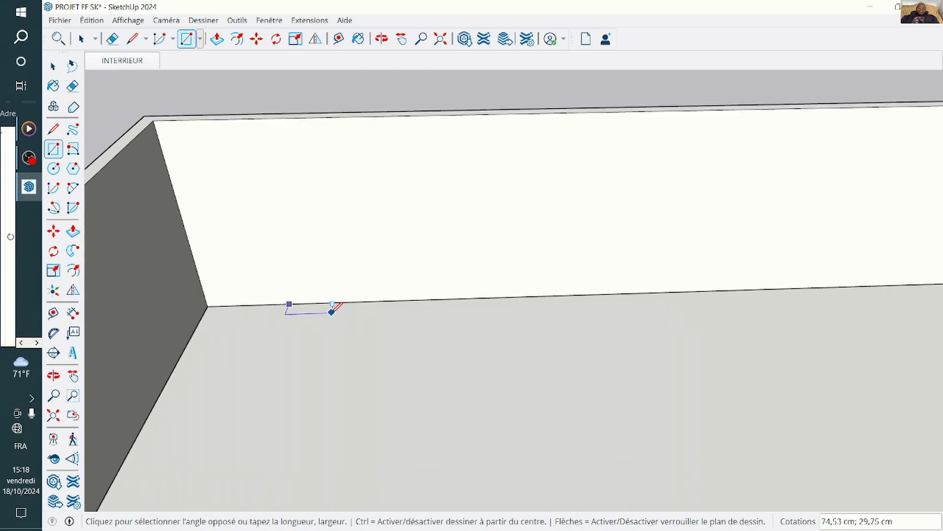
click(332, 313)
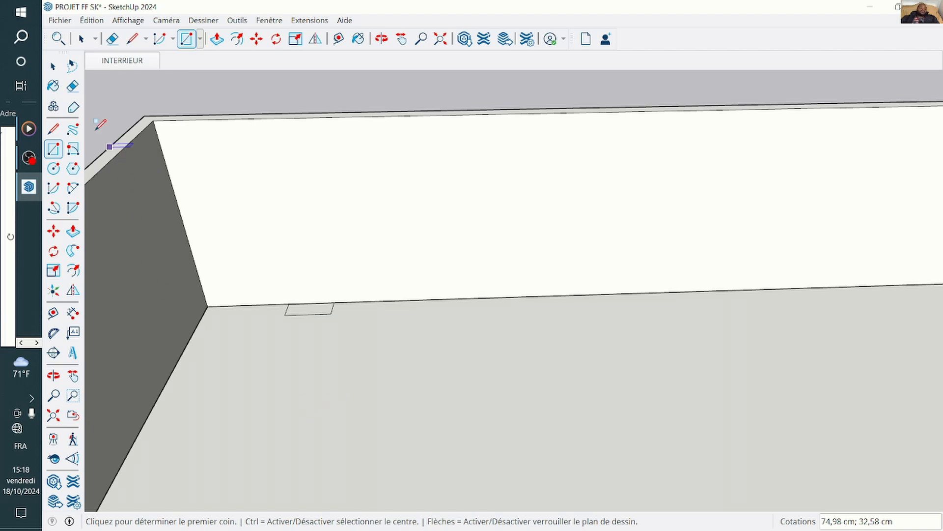
click(53, 65)
scroll(326, 341, up, 1)
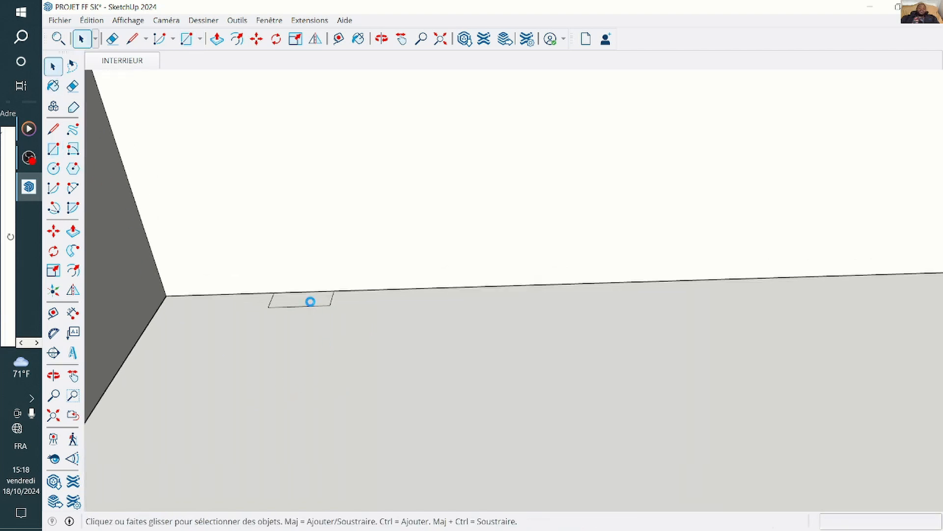
Turn the small floor rectangle against the back wall into a component named COLONN.
click(311, 304)
double_click(311, 304)
right_click(312, 305)
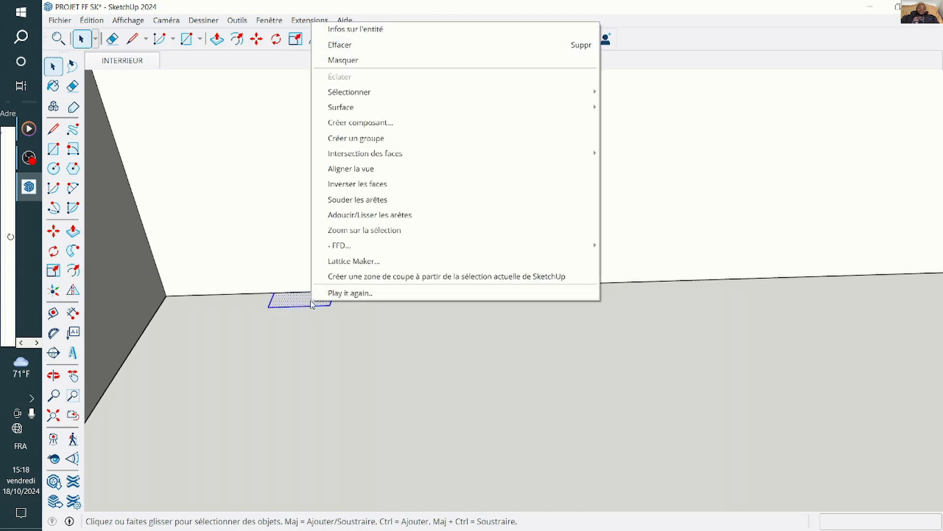
click(390, 128)
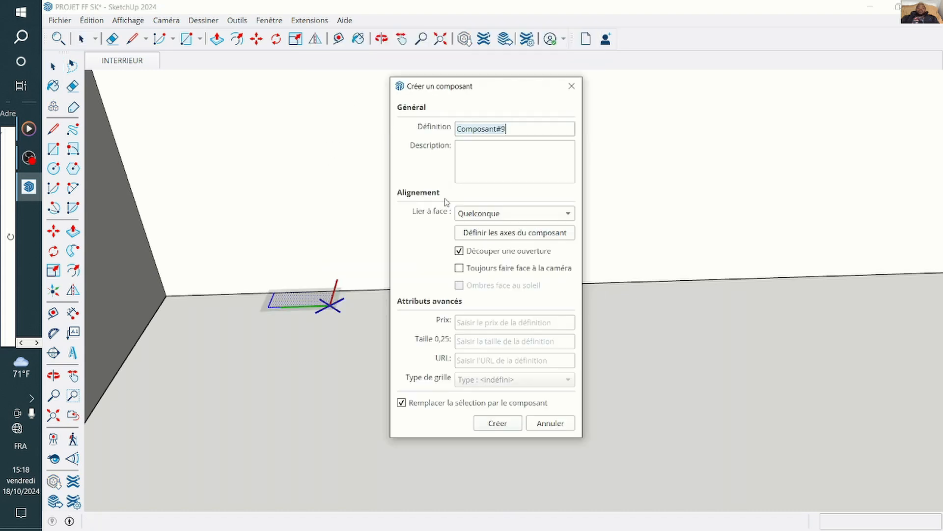
key(BackSpace)
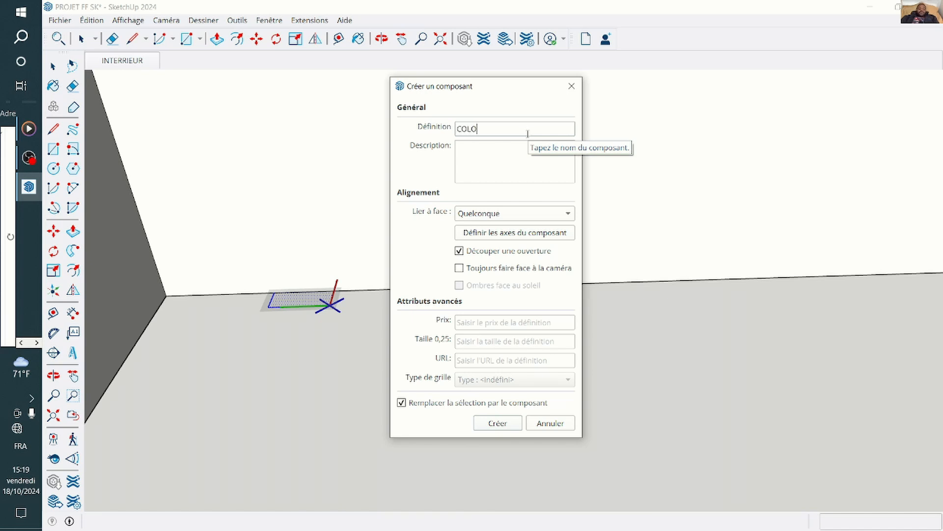
text(COLONN)
key(Return)
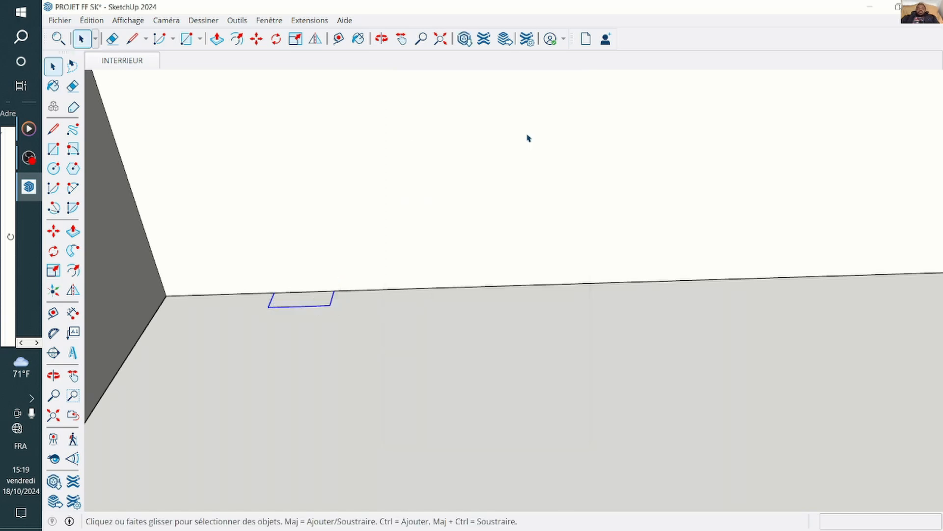
scroll(318, 293, up, 2)
double_click(323, 306)
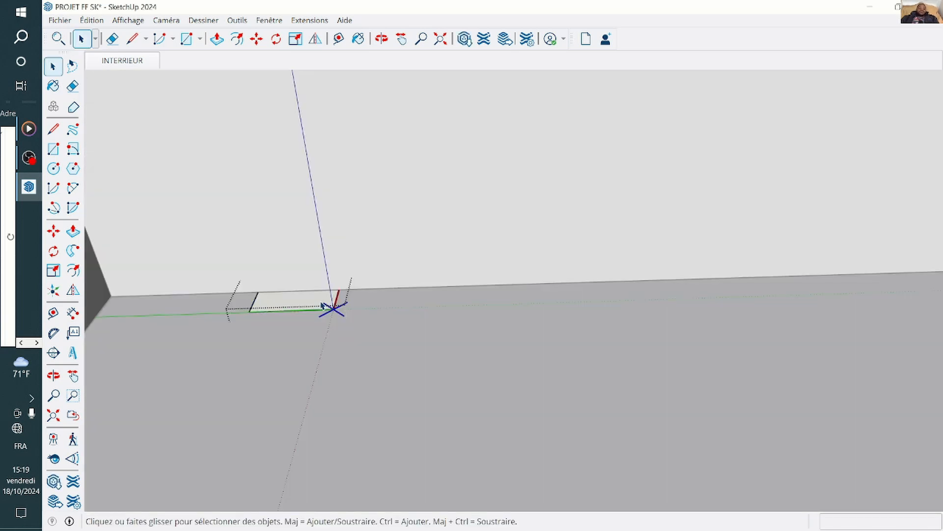
scroll(372, 363, down, 2)
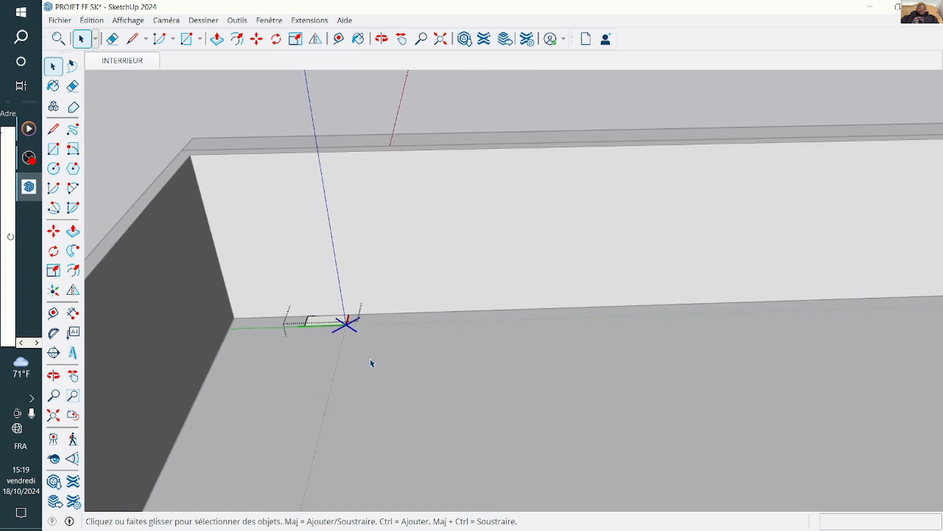
scroll(248, 243, down, 1)
click(147, 93)
scroll(310, 276, up, 1)
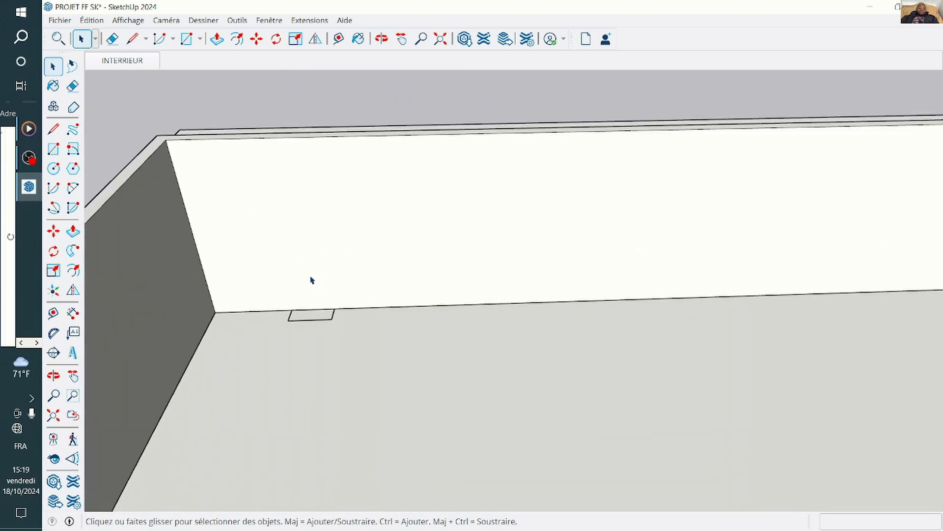
Open the rectangle component for editing and extrude its face upward about 200 cm.
double_click(319, 316)
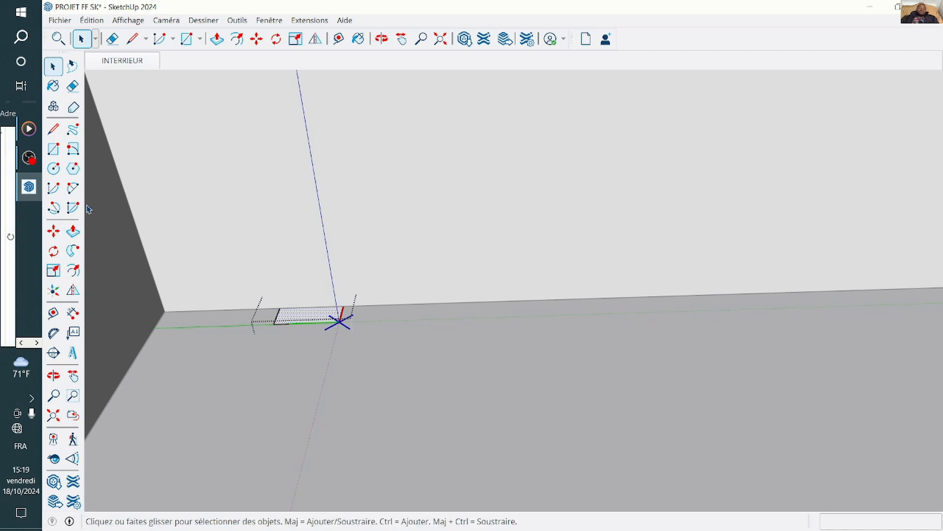
click(73, 232)
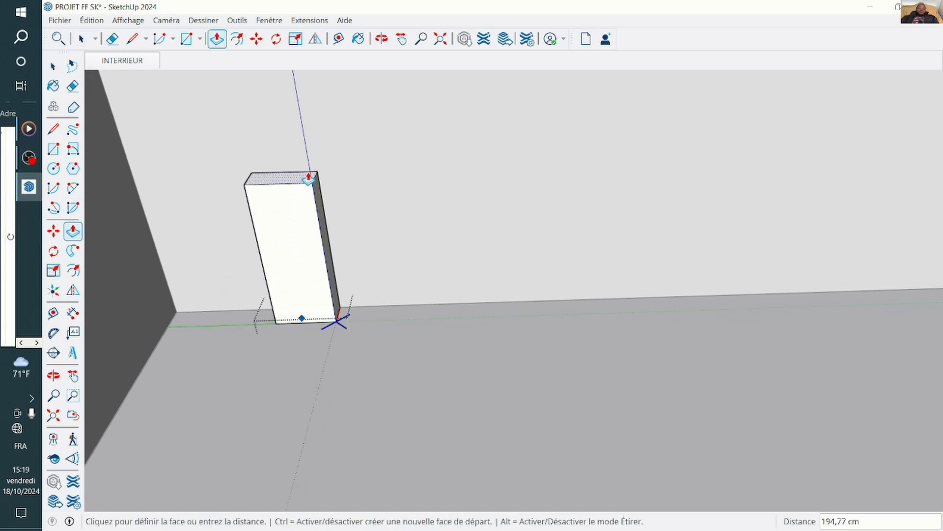
click(296, 170)
scroll(395, 344, down, 3)
scroll(395, 342, down, 1)
scroll(344, 284, up, 2)
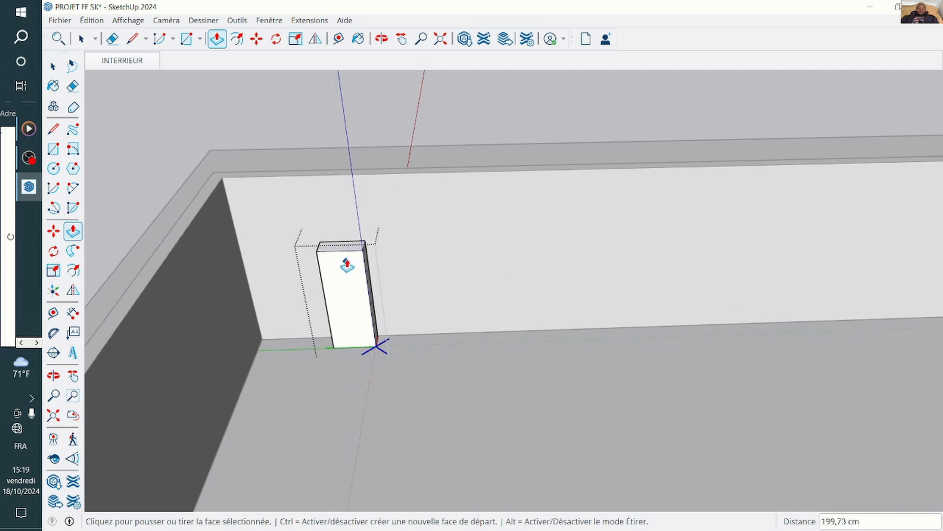
Raise the column's top face about 120 cm to the top of the wall and close the component.
click(348, 250)
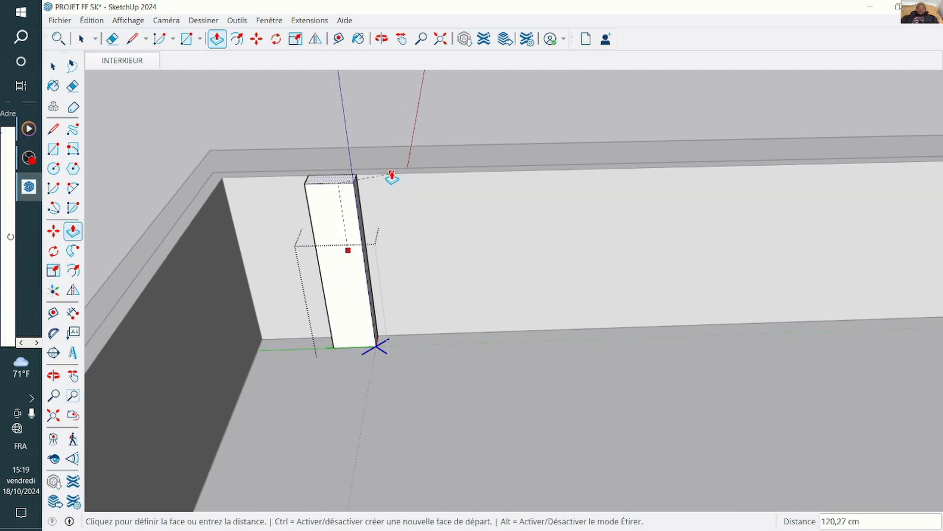
click(383, 181)
scroll(441, 306, down, 3)
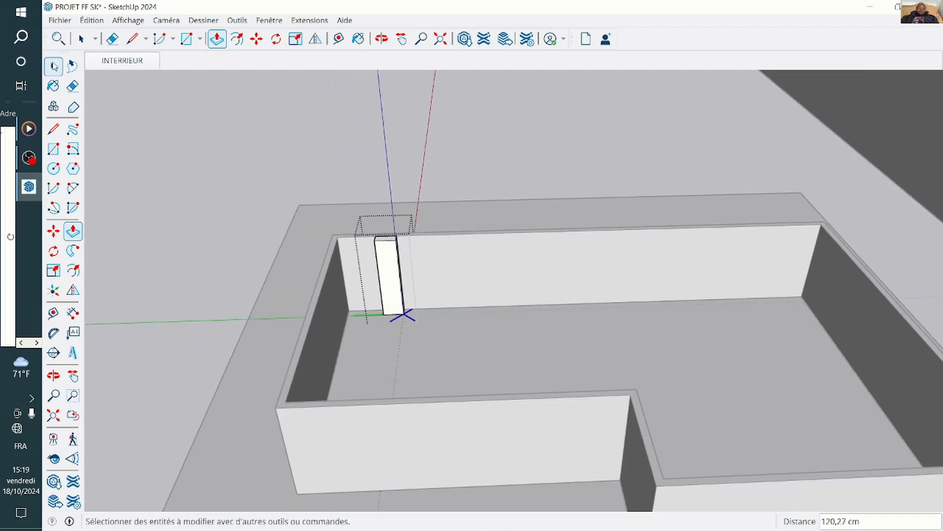
click(53, 66)
click(591, 137)
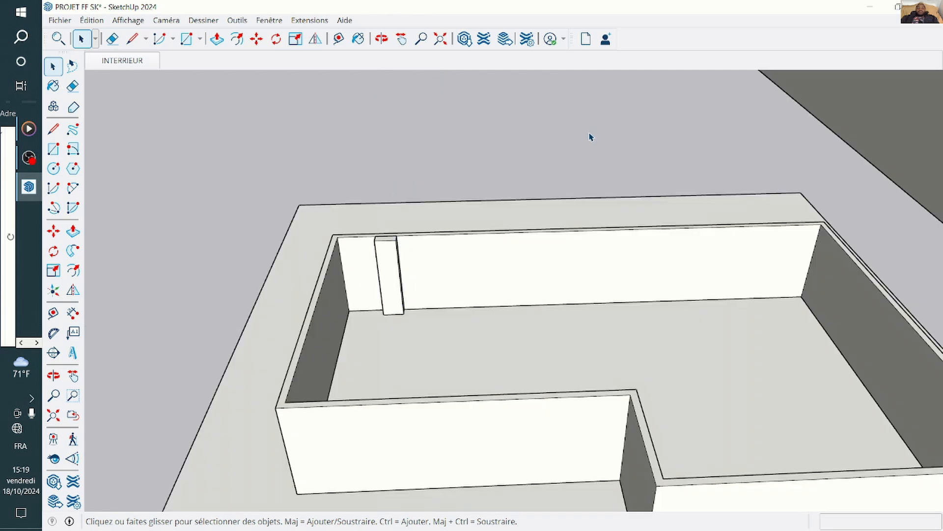
Copy the column about 1352 cm along the back wall, near the opposite corner, using its base corner as reference.
scroll(393, 225, up, 2)
scroll(482, 178, down, 1)
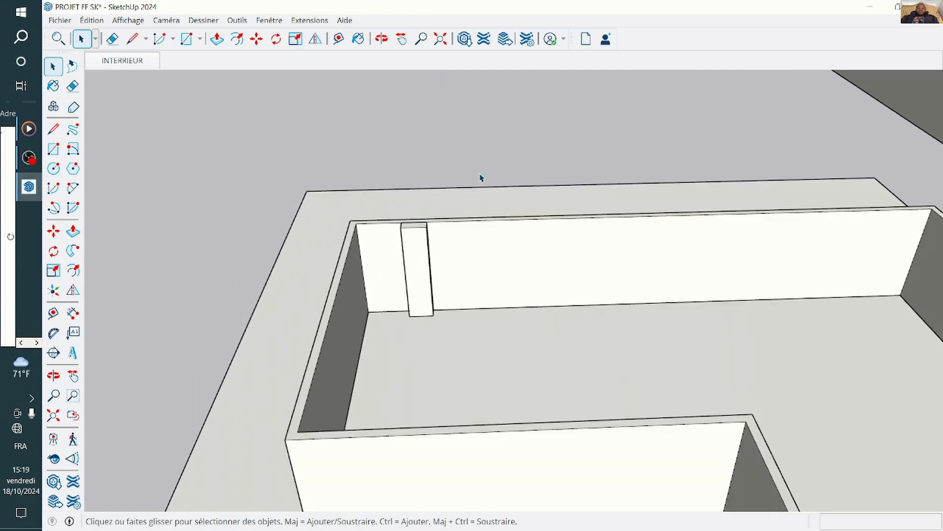
scroll(456, 176, down, 3)
scroll(439, 170, up, 5)
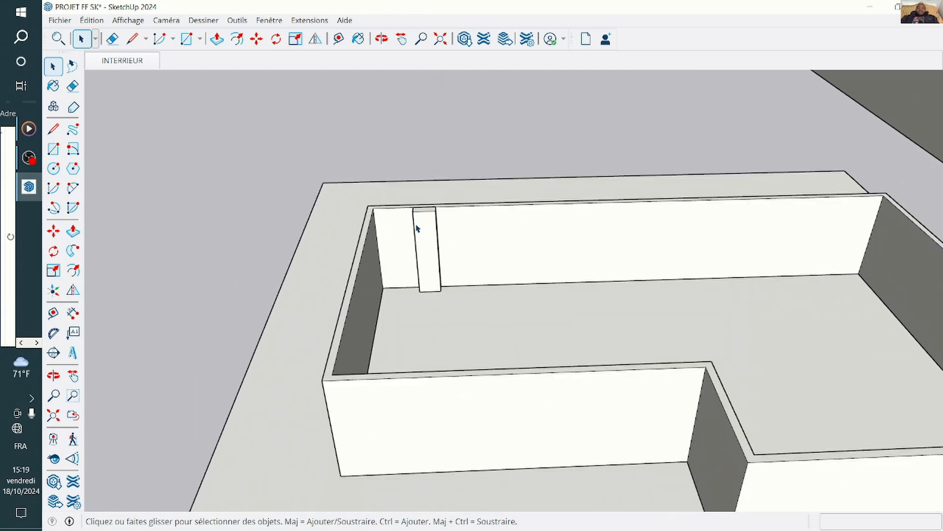
click(425, 239)
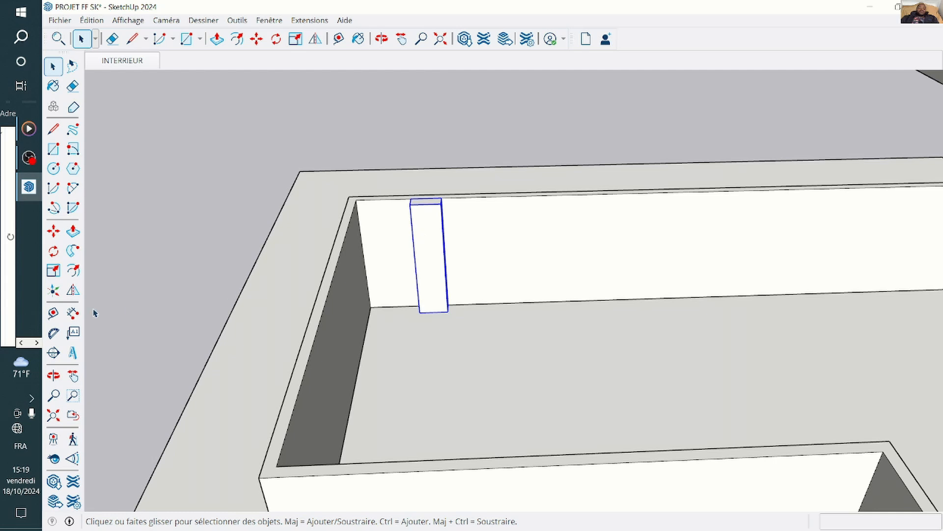
click(54, 231)
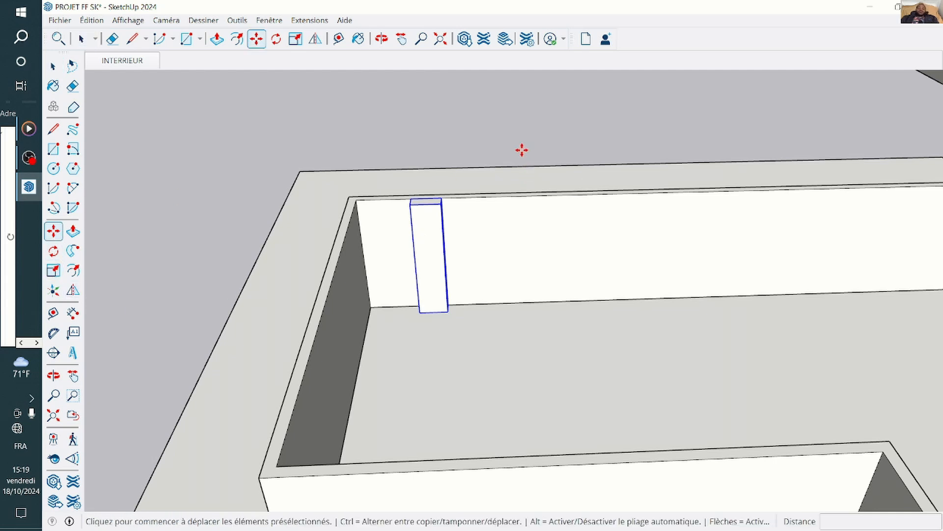
key(ctrl)
scroll(459, 312, up, 4)
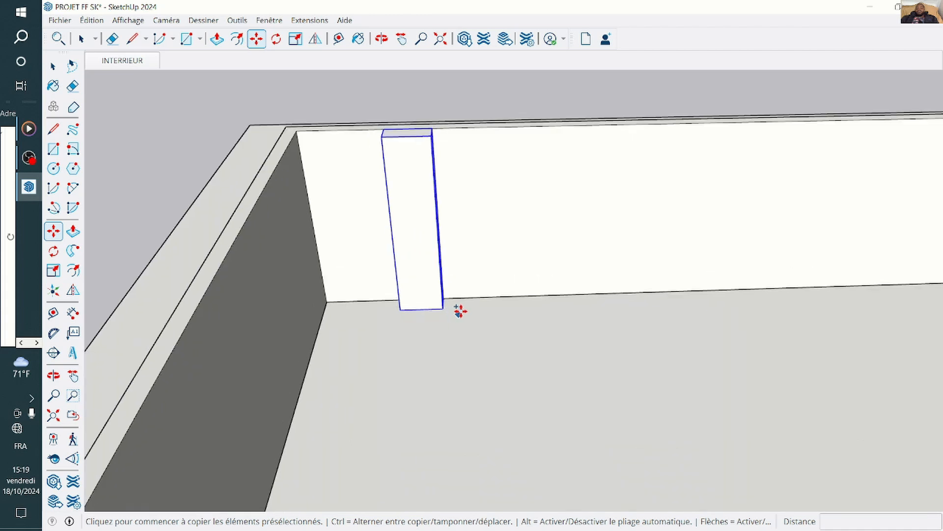
scroll(465, 306, up, 2)
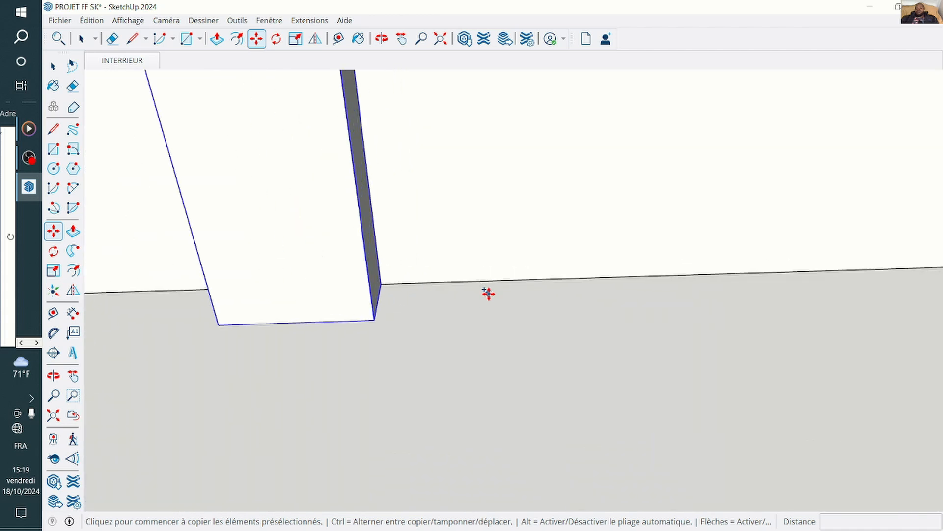
click(381, 284)
scroll(531, 269, down, 5)
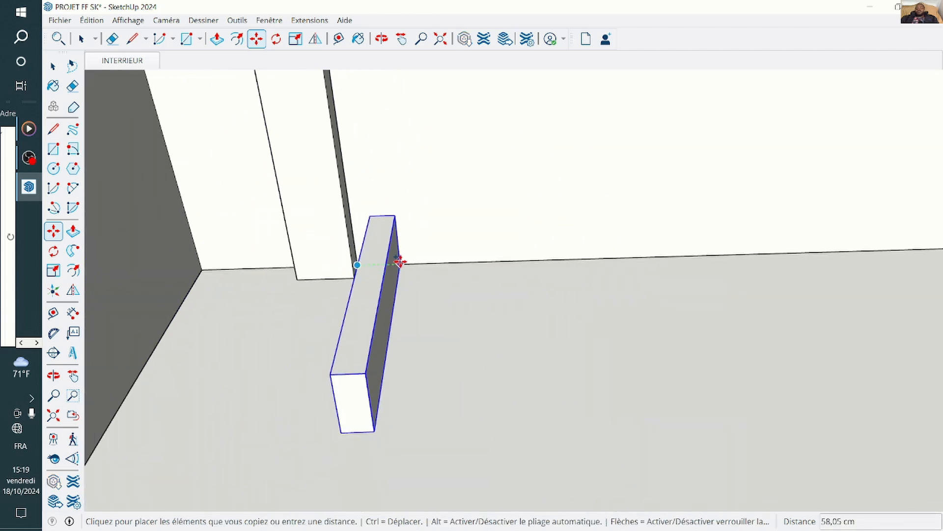
scroll(528, 298, down, 3)
scroll(392, 242, down, 3)
scroll(570, 278, down, 2)
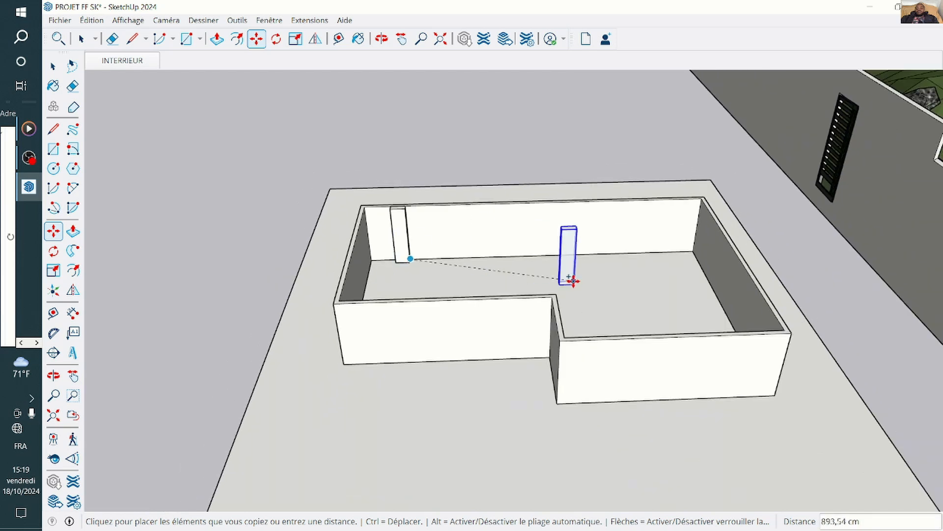
scroll(608, 260, up, 2)
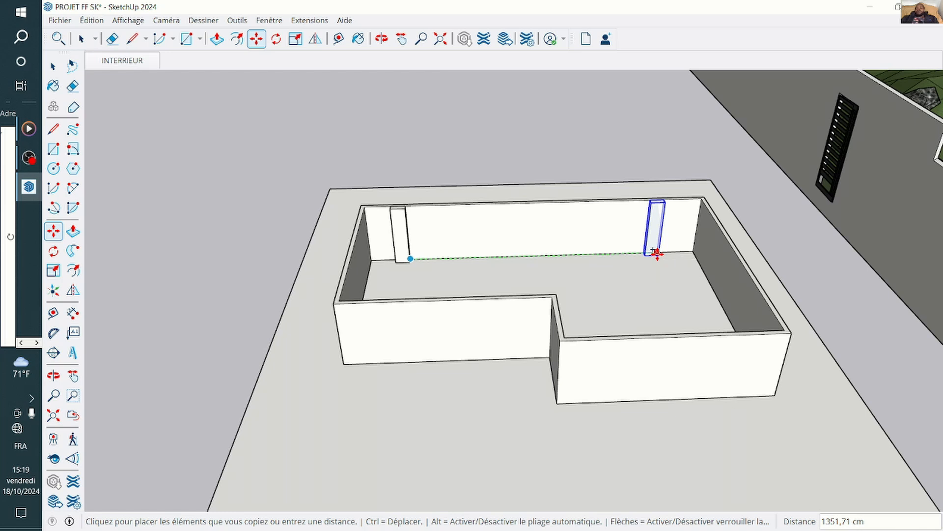
click(657, 253)
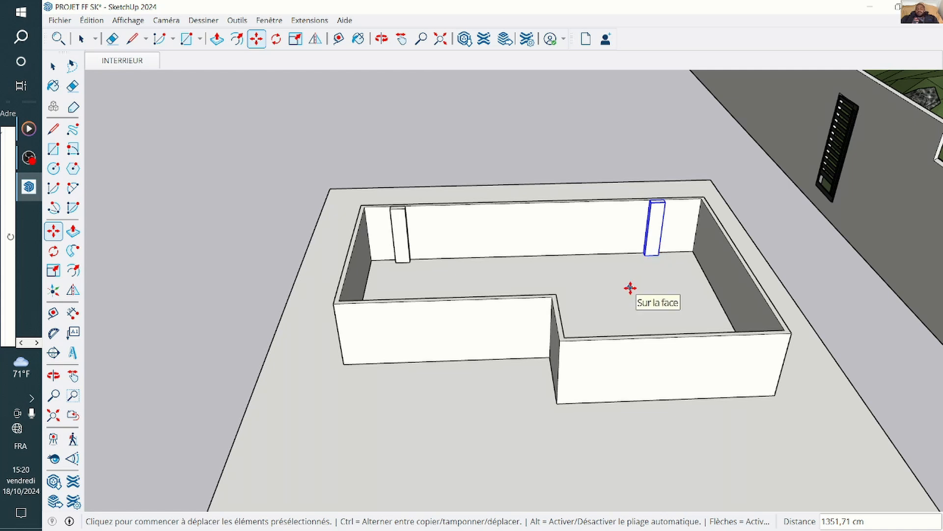
Divide the copy distance with /3 to add evenly spaced columns between the original and its copy.
text(/3)
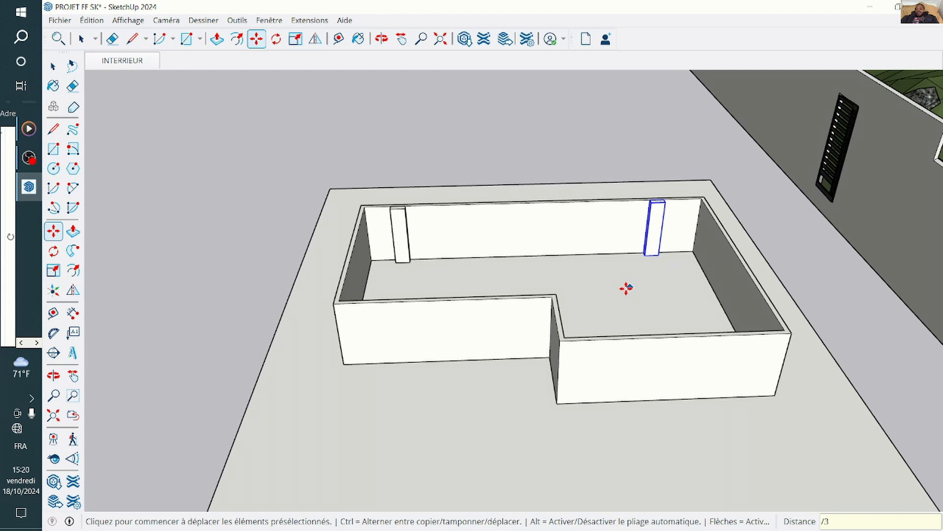
key(Return)
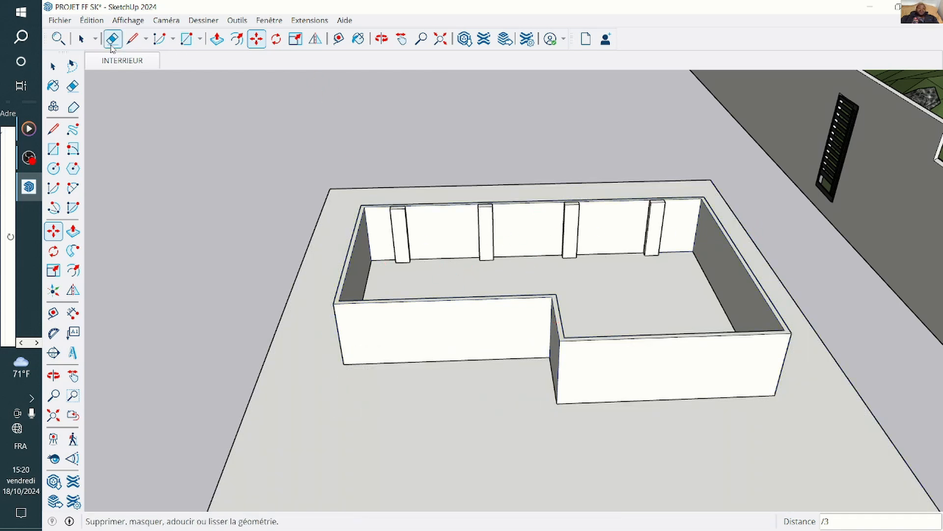
click(53, 66)
Open the first column component, push its side face facing the other columns inward about 33 cm, and close it.
scroll(357, 173, up, 4)
scroll(449, 175, down, 3)
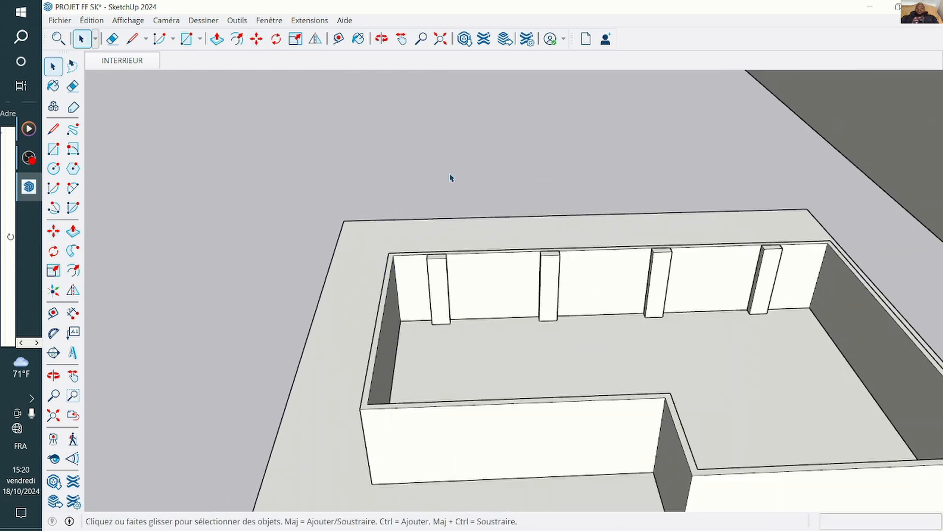
scroll(486, 219, up, 3)
scroll(415, 236, down, 2)
scroll(392, 294, up, 3)
scroll(392, 293, up, 5)
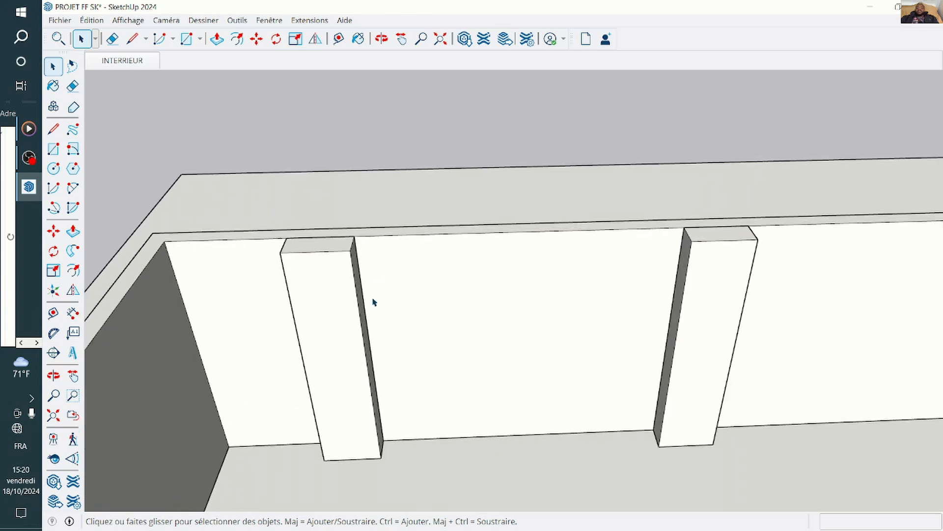
double_click(351, 286)
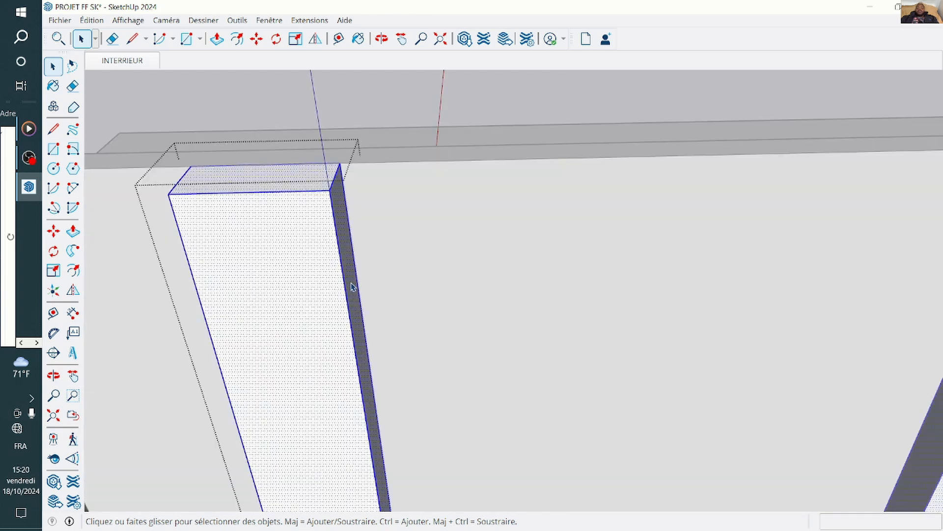
click(357, 280)
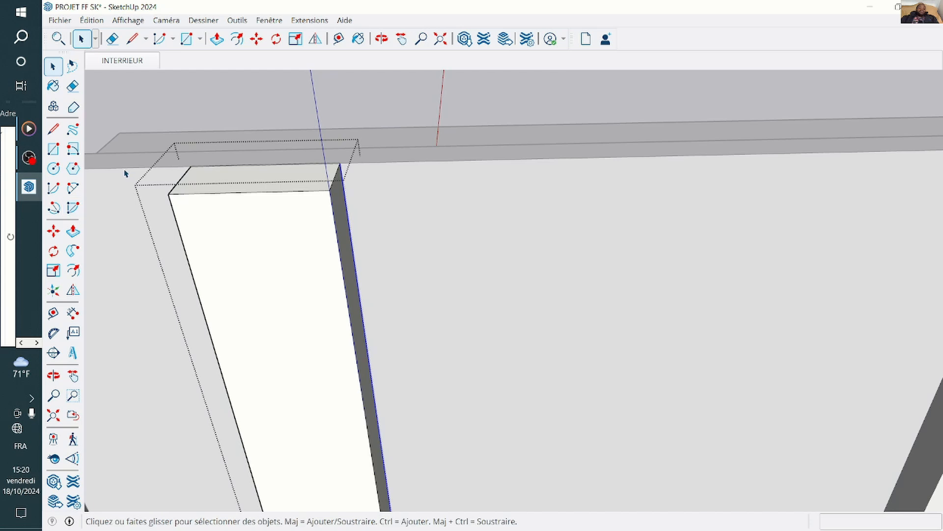
click(73, 231)
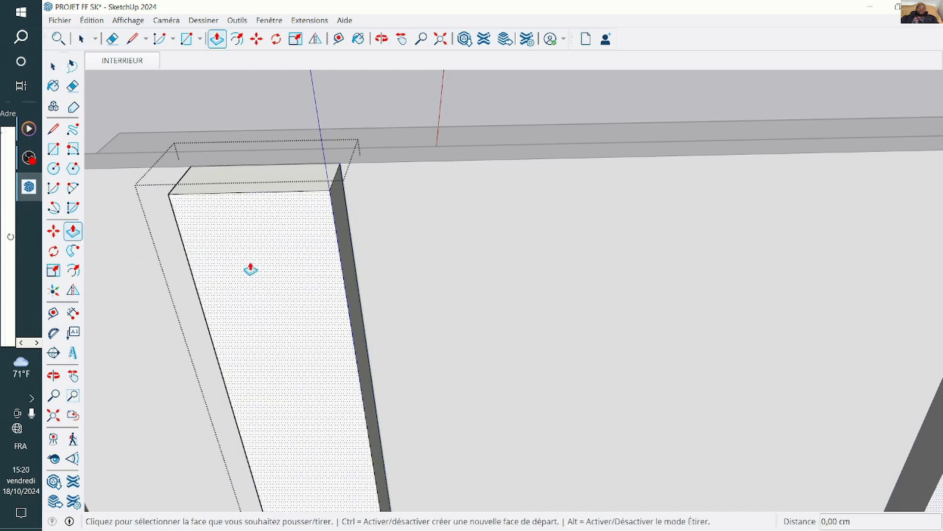
click(337, 247)
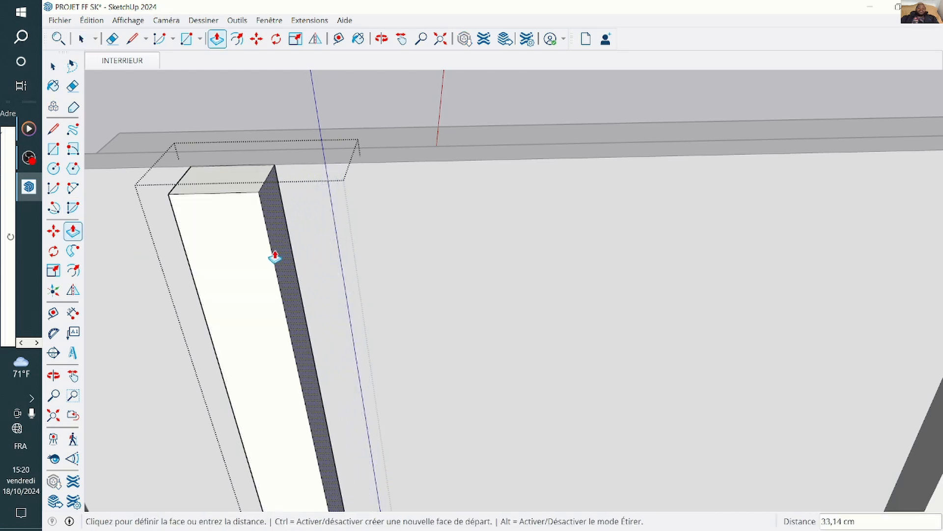
click(274, 260)
scroll(263, 204, down, 1)
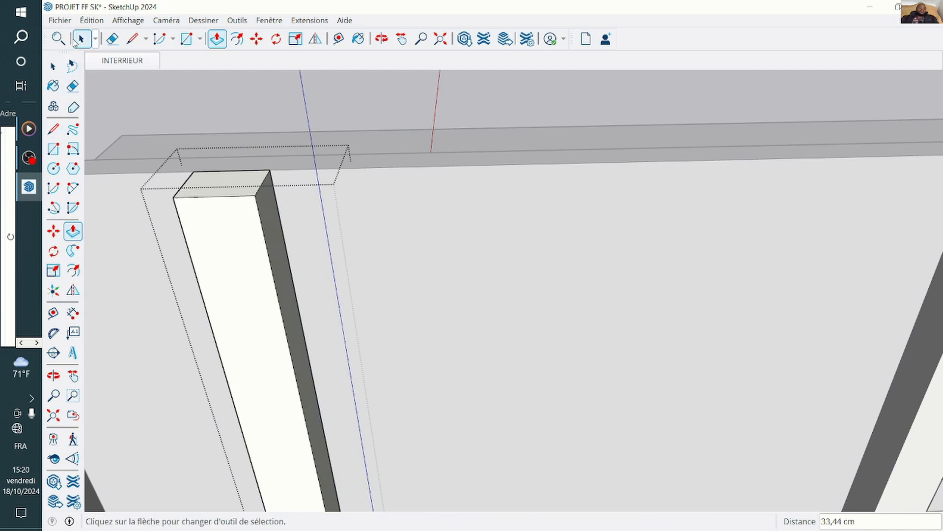
click(51, 66)
scroll(265, 112, down, 6)
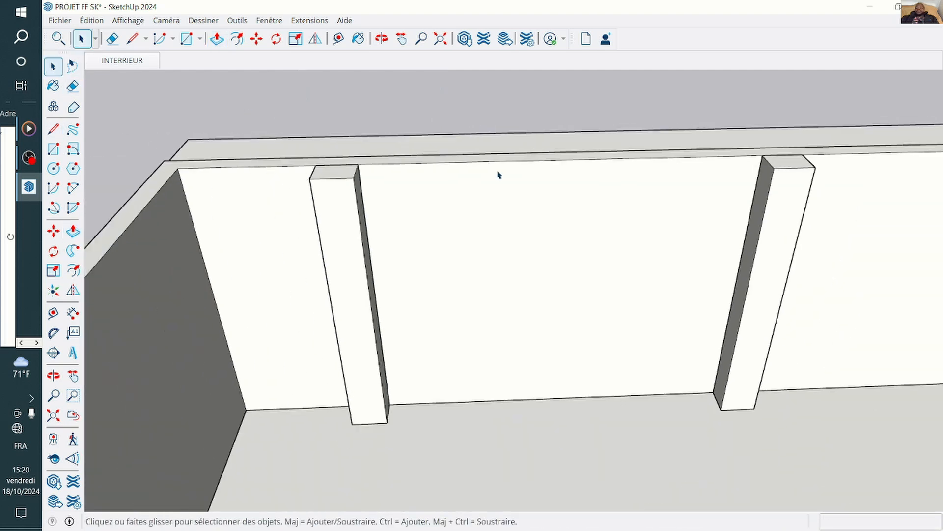
Open the first column component, push its front face back about 17 cm toward the wall, and close it.
scroll(352, 151, down, 5)
scroll(284, 189, up, 4)
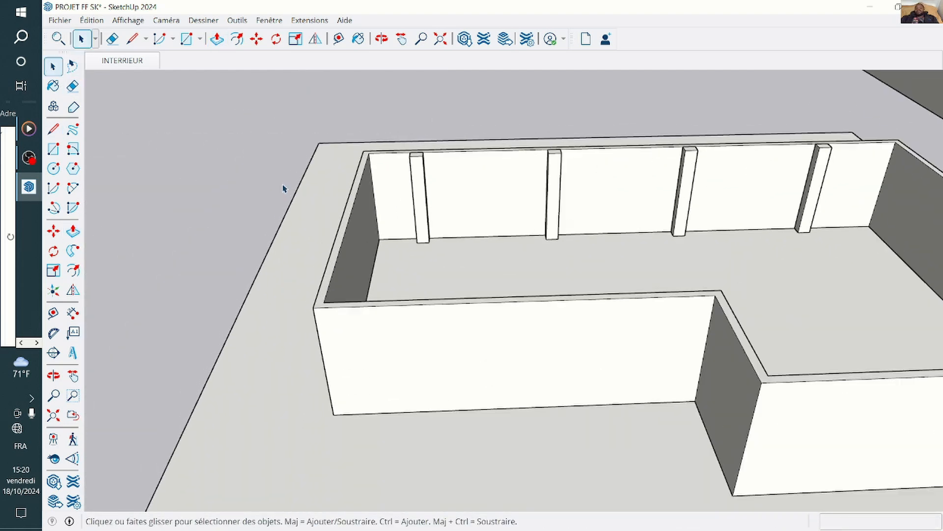
scroll(453, 170, up, 5)
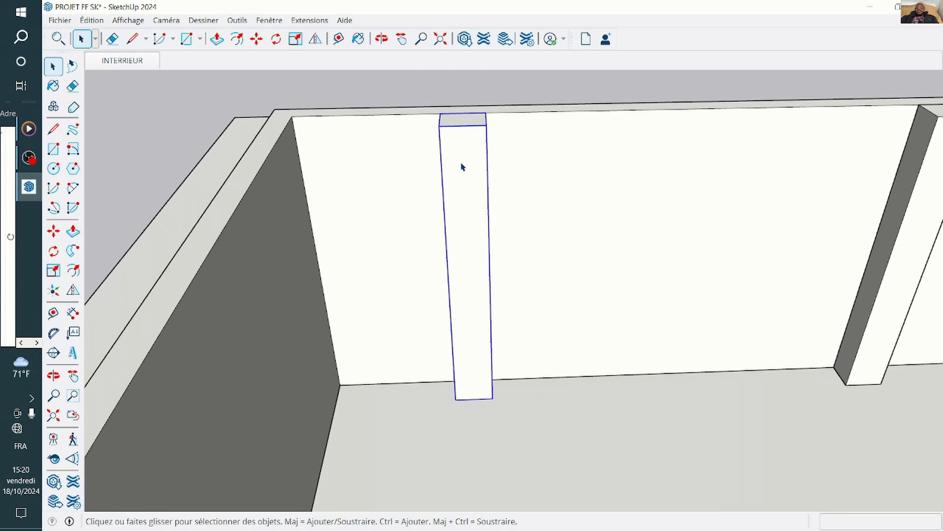
triple_click(462, 167)
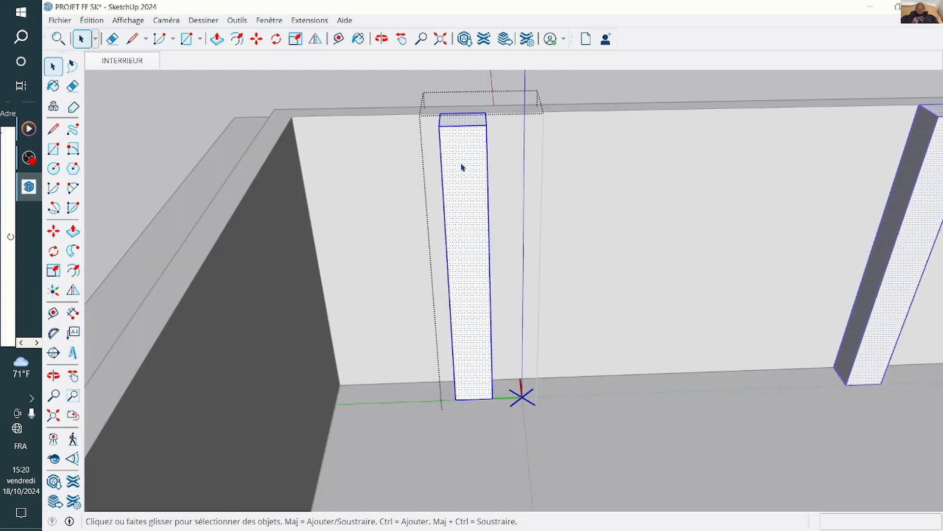
click(465, 170)
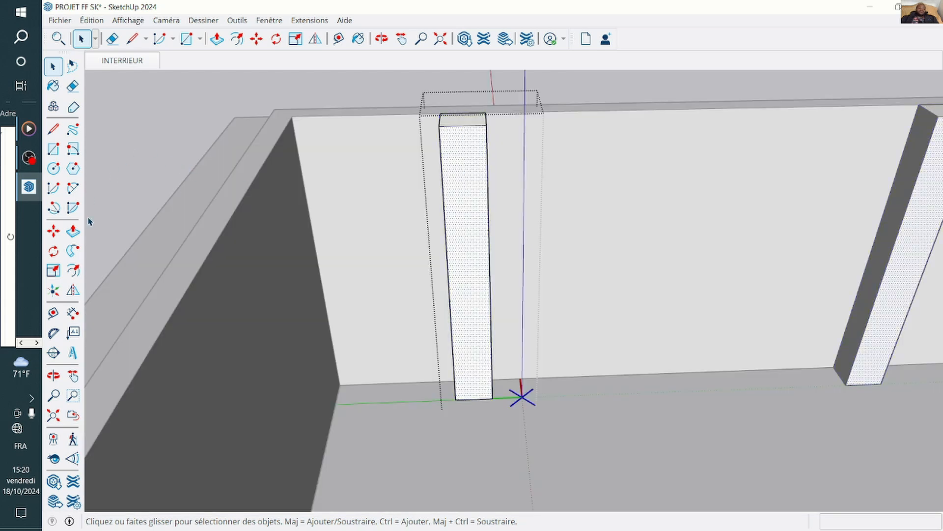
click(73, 230)
click(449, 200)
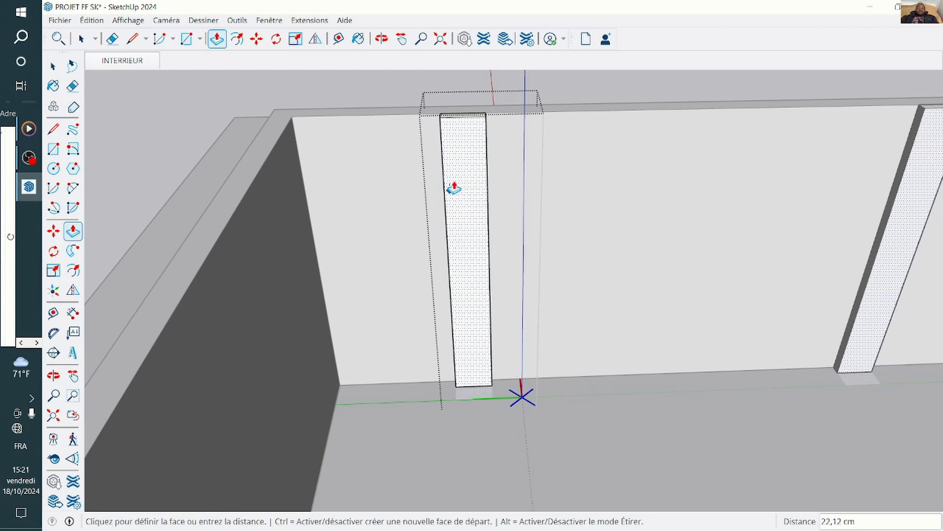
click(451, 189)
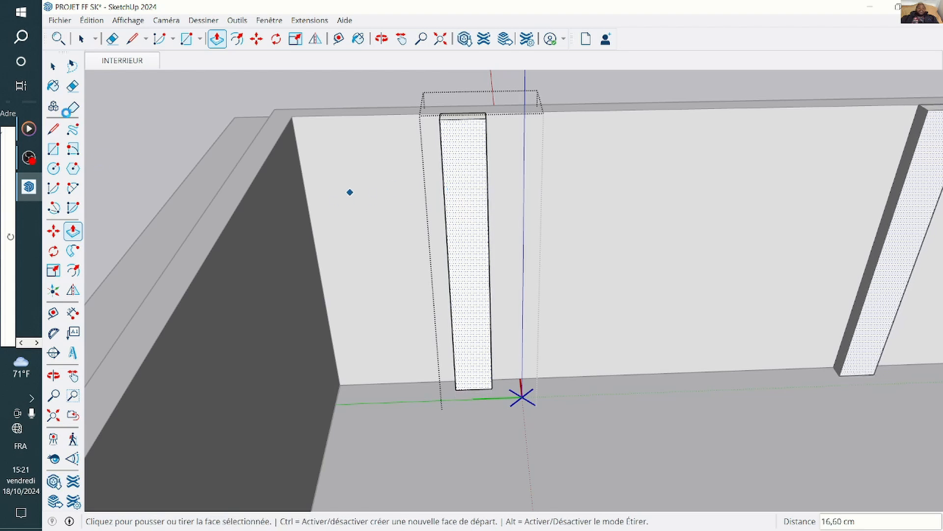
click(54, 375)
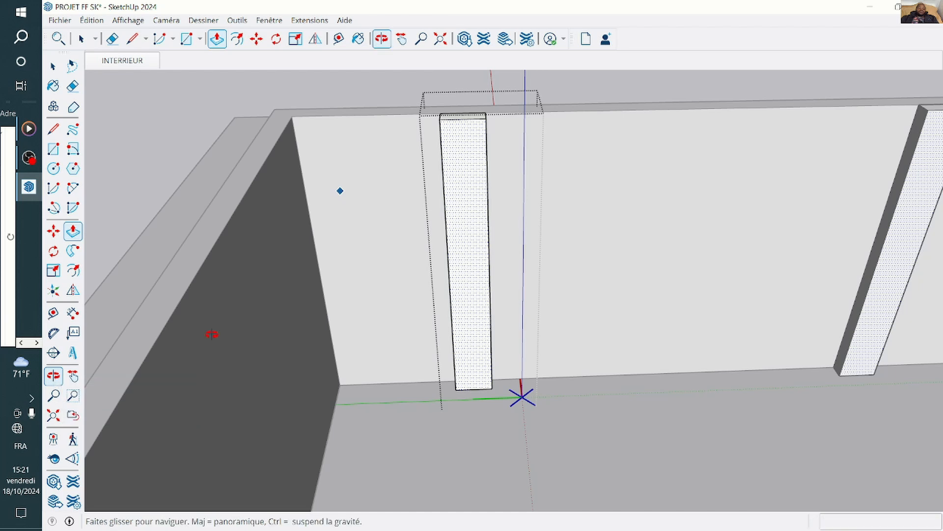
drag(211, 331, 677, 302)
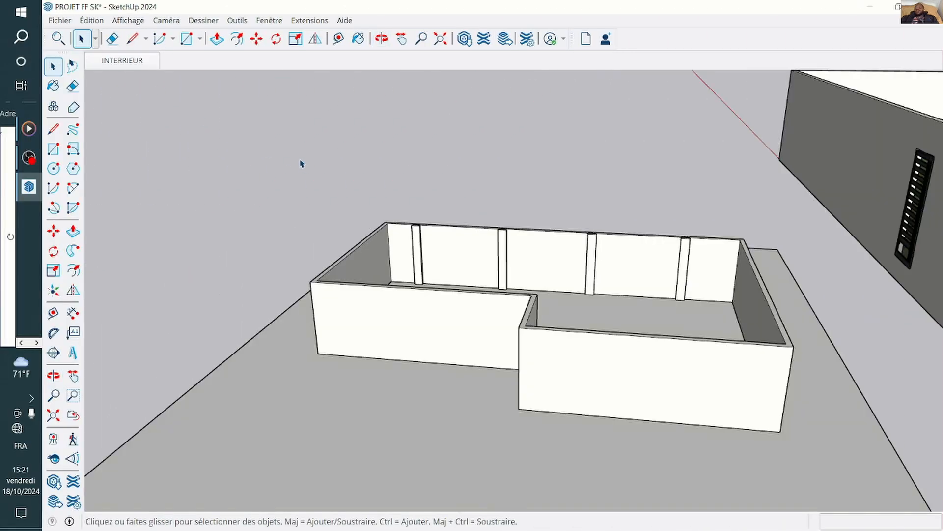
Place a horizontal guide on the back wall 100 cm above its inner base edge.
scroll(301, 164, down, 3)
scroll(489, 181, up, 5)
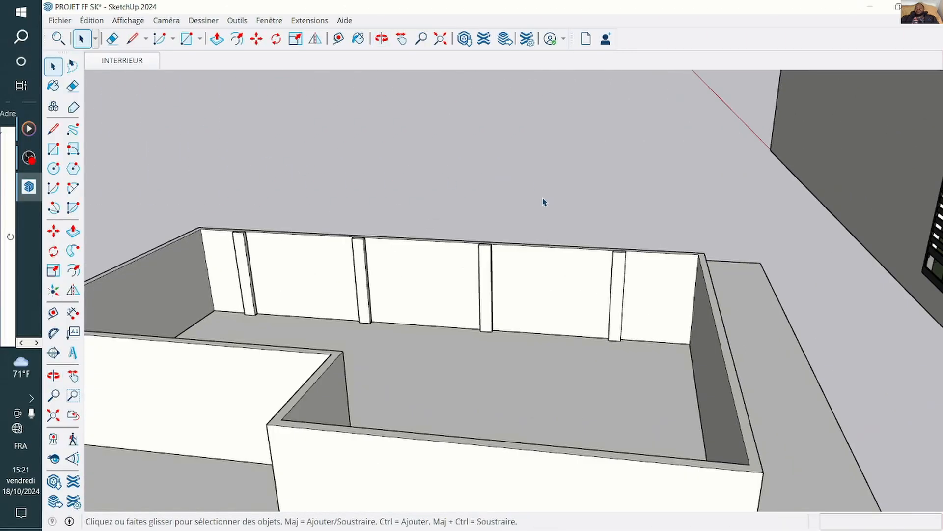
scroll(536, 208, down, 4)
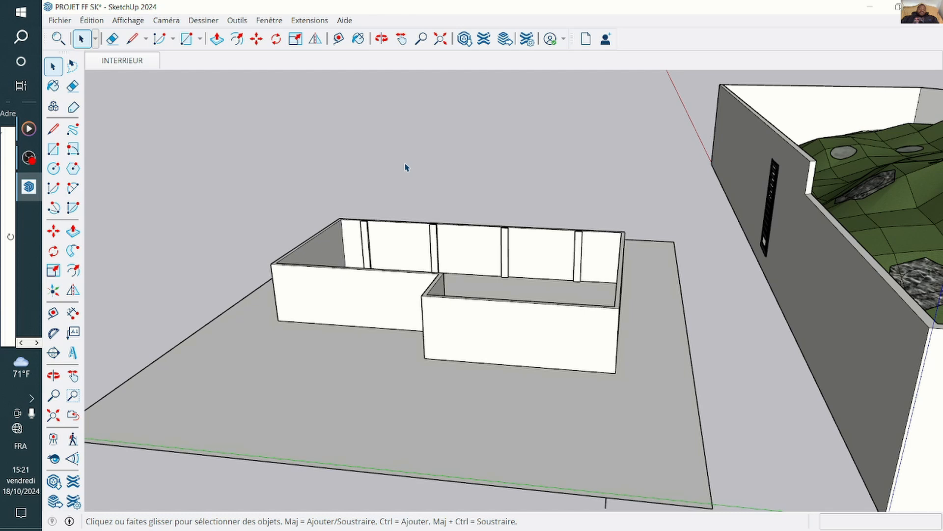
key(t)
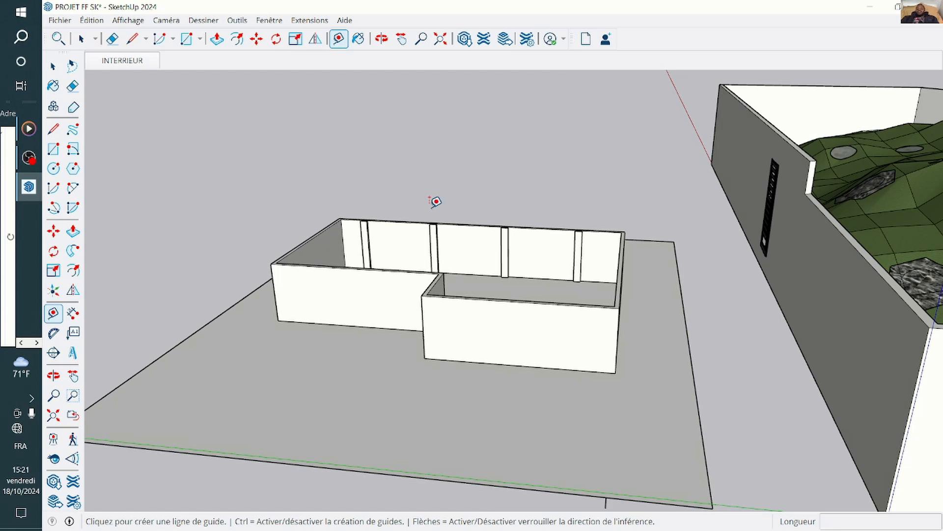
scroll(436, 212, up, 3)
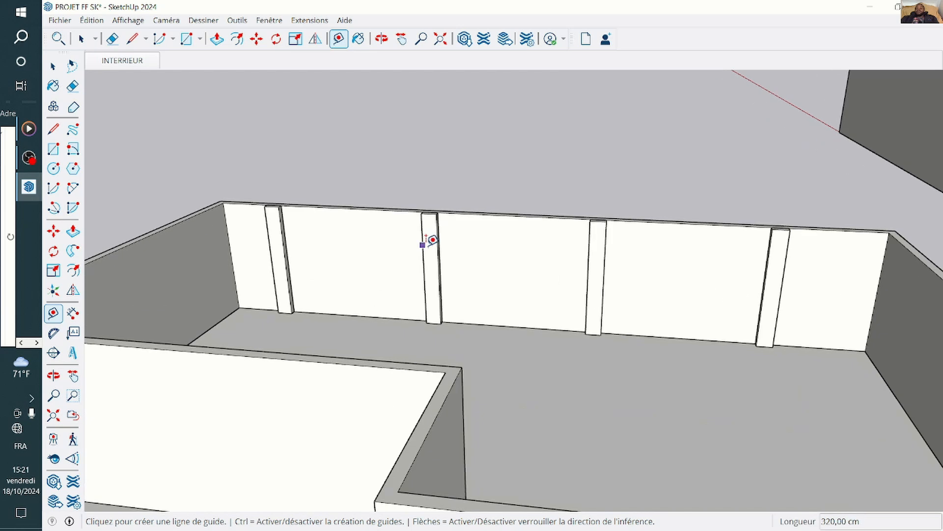
scroll(433, 237, up, 2)
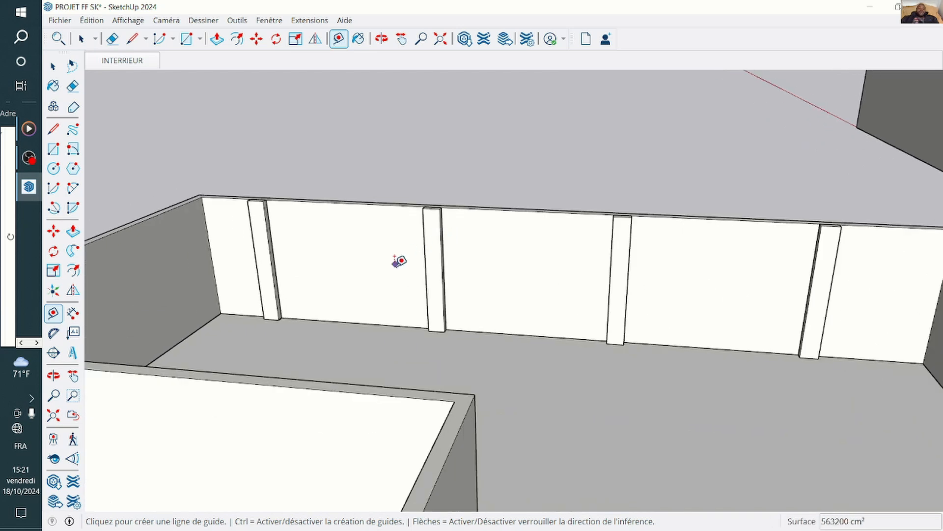
scroll(398, 260, up, 1)
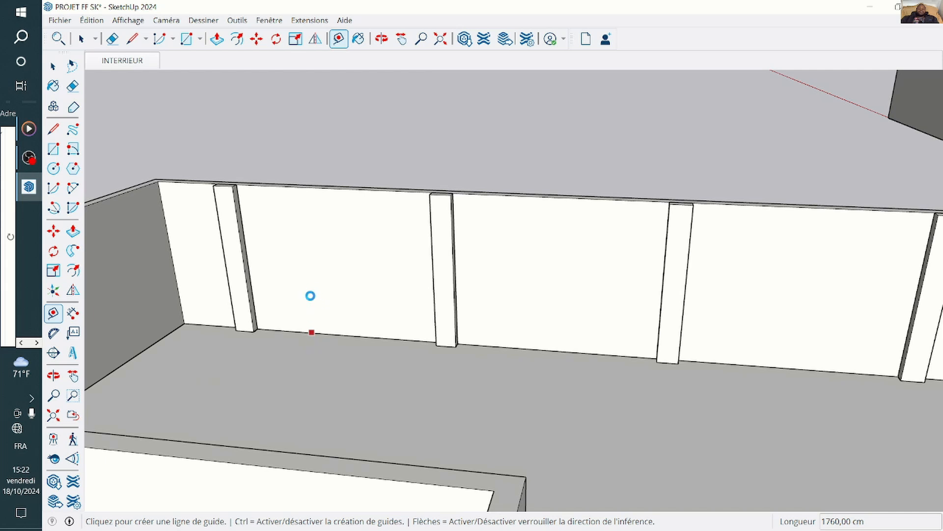
click(312, 333)
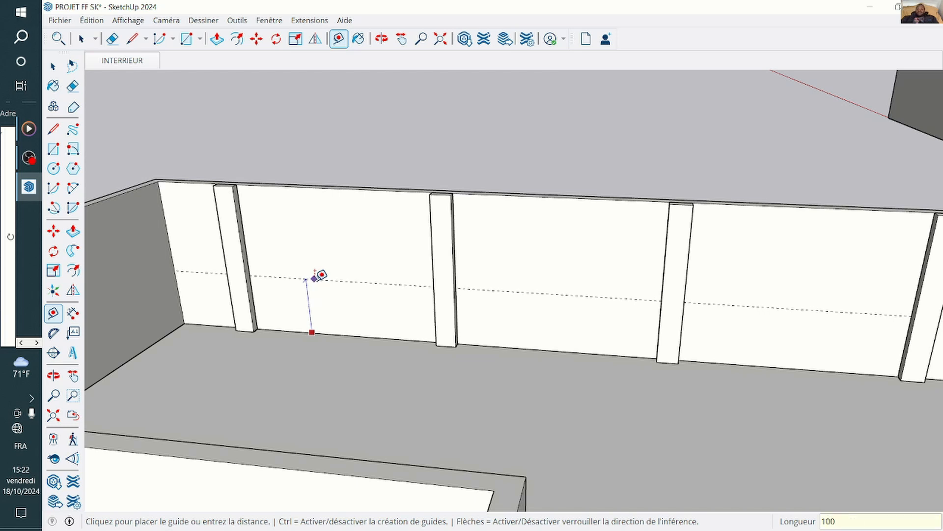
key(Return)
Add a second horizontal guide on the back wall, 120 cm above the first one.
middle_drag(322, 272, 363, 276)
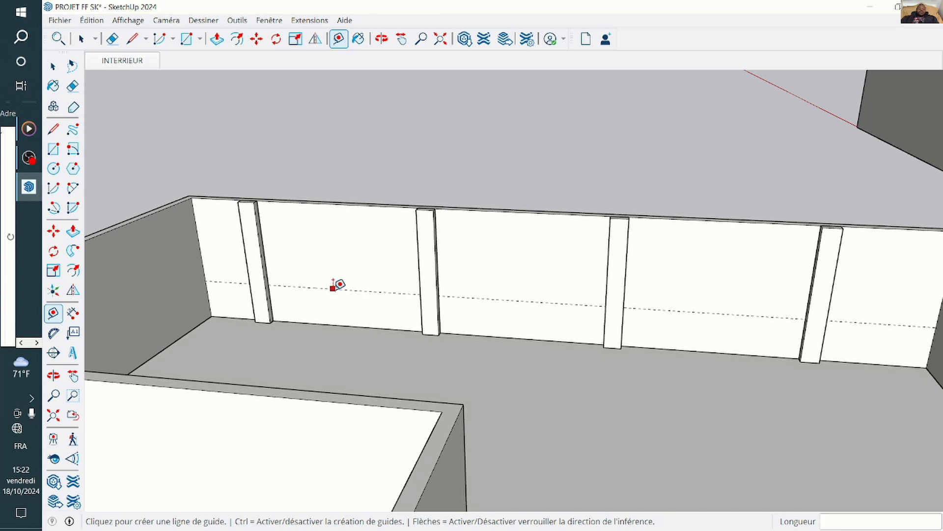
scroll(334, 284, up, 2)
click(332, 288)
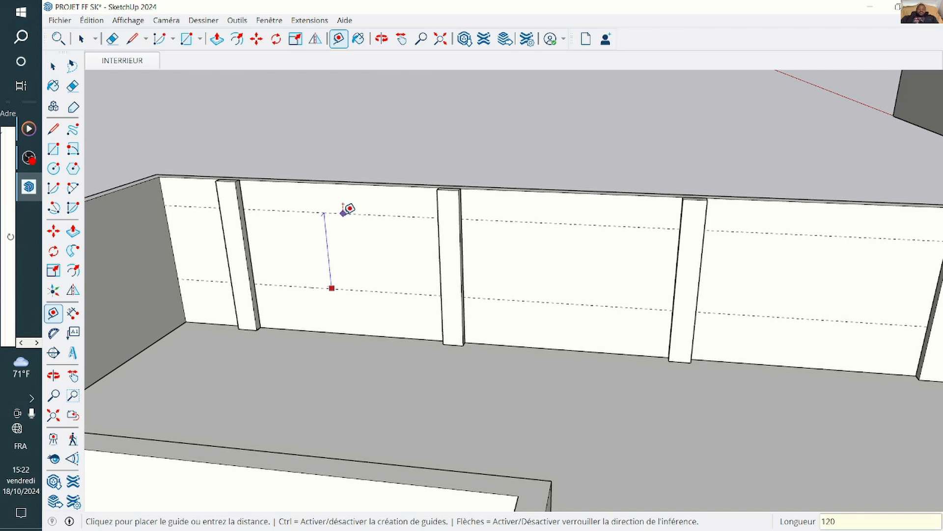
text(120)
key(Return)
Place a vertical guide on the back wall 50 cm from the second column's side edge, toward the third column.
scroll(337, 221, down, 3)
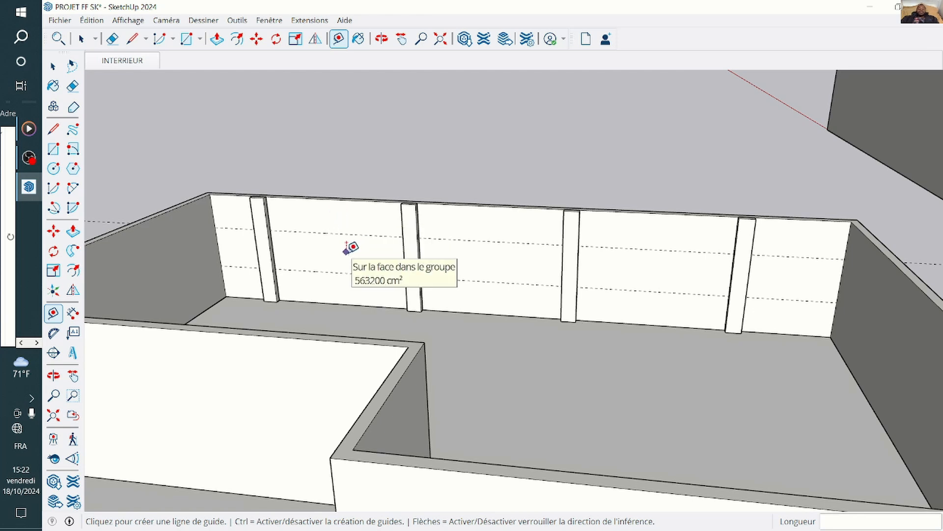
click(405, 244)
scroll(405, 243, up, 6)
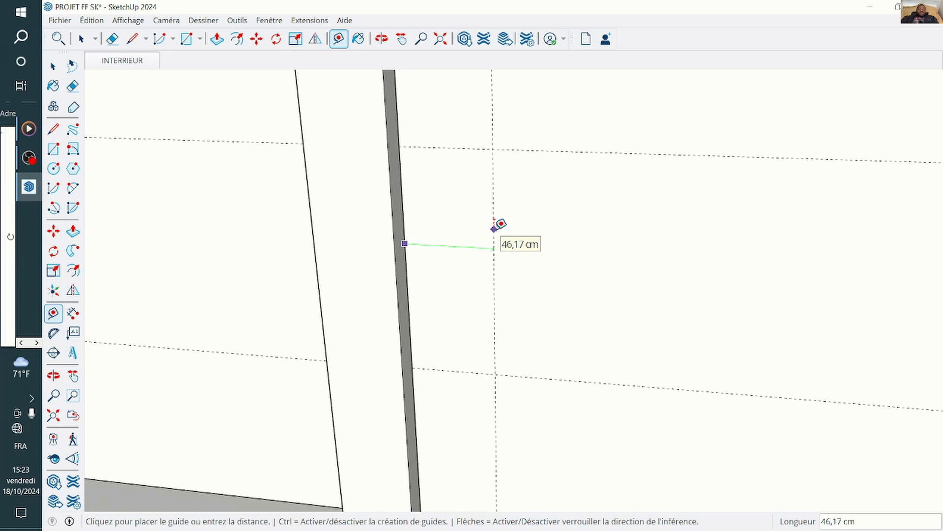
text(5)
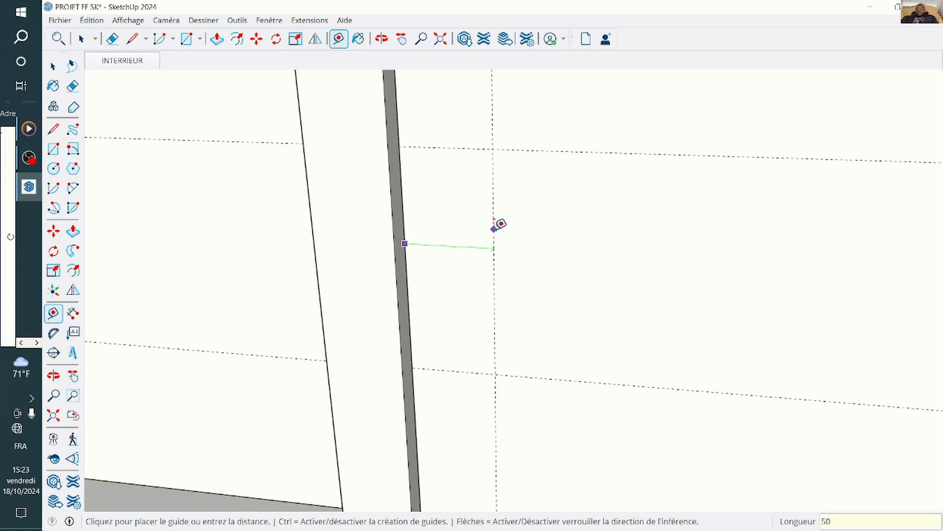
text(0)
key(Return)
scroll(487, 224, down, 2)
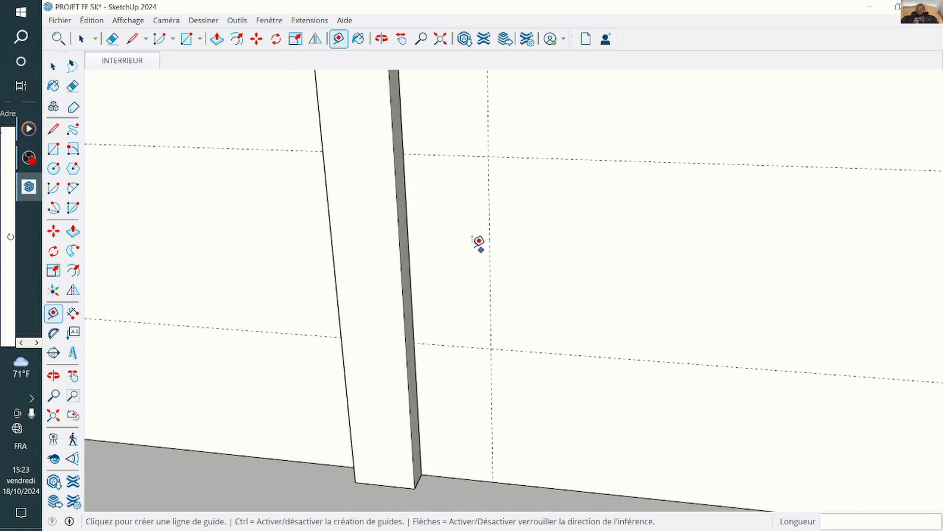
Add another vertical guide 300 cm from the first vertical one, toward the third column.
scroll(479, 241, down, 4)
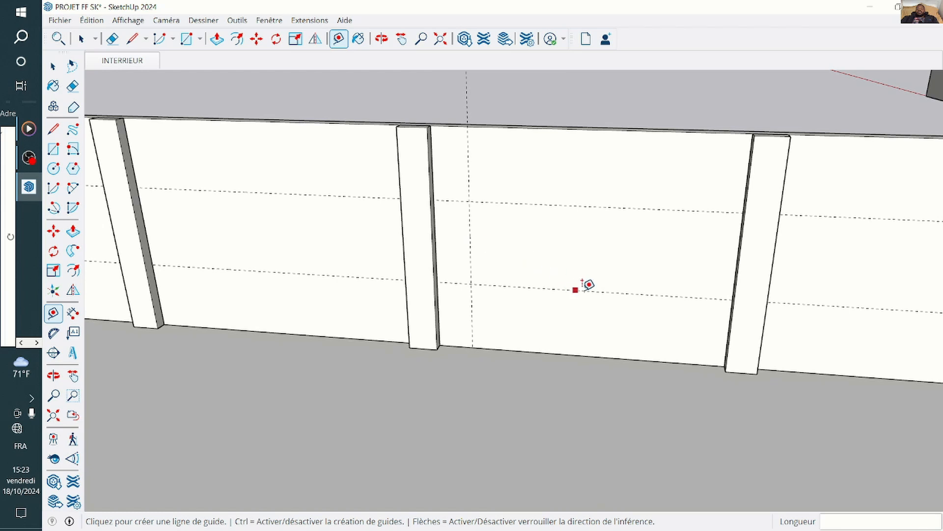
scroll(577, 290, up, 2)
scroll(499, 275, down, 2)
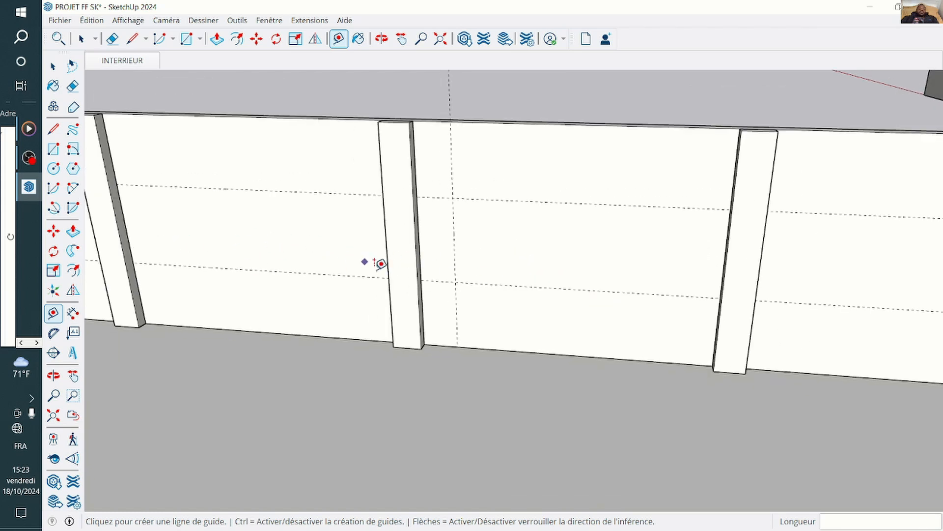
click(454, 246)
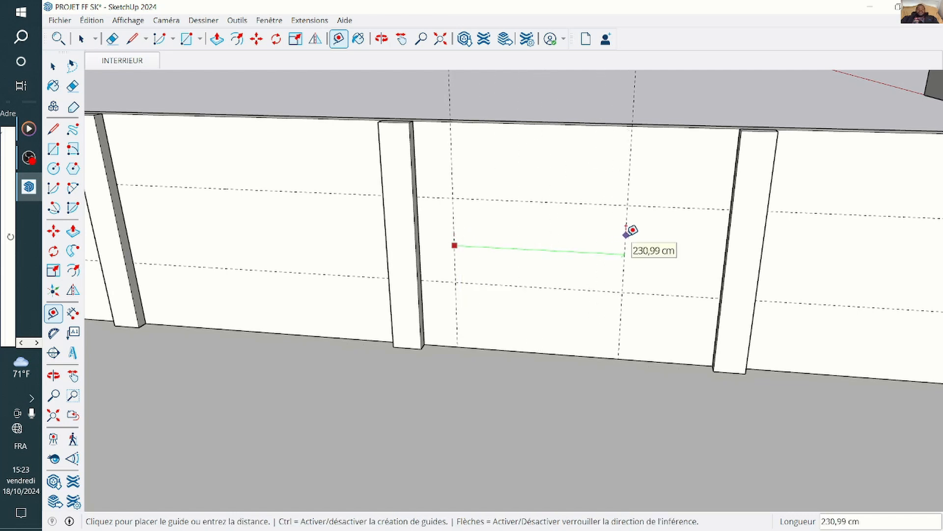
text(300)
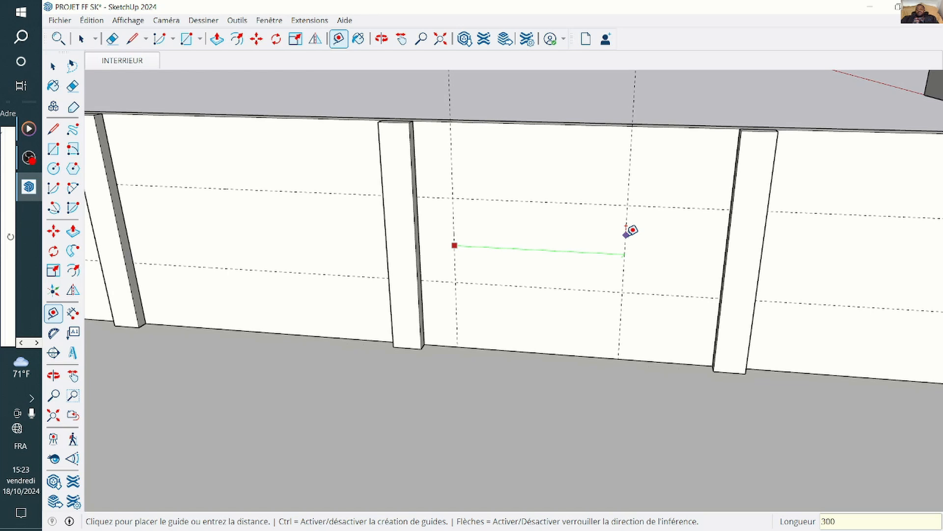
key(Return)
Open the wall group, draw a 300 by 120 cm rectangle between the guide intersections, and close the group.
middle_drag(632, 229, 656, 232)
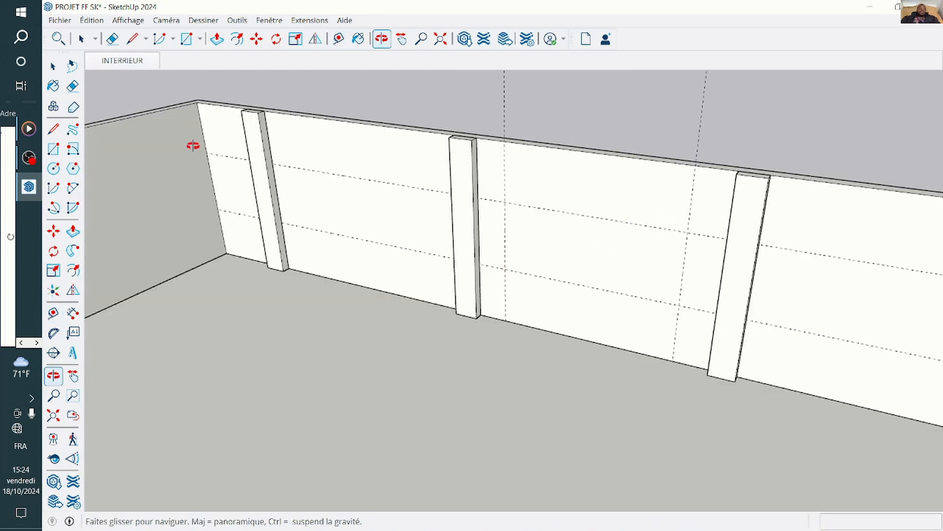
click(54, 67)
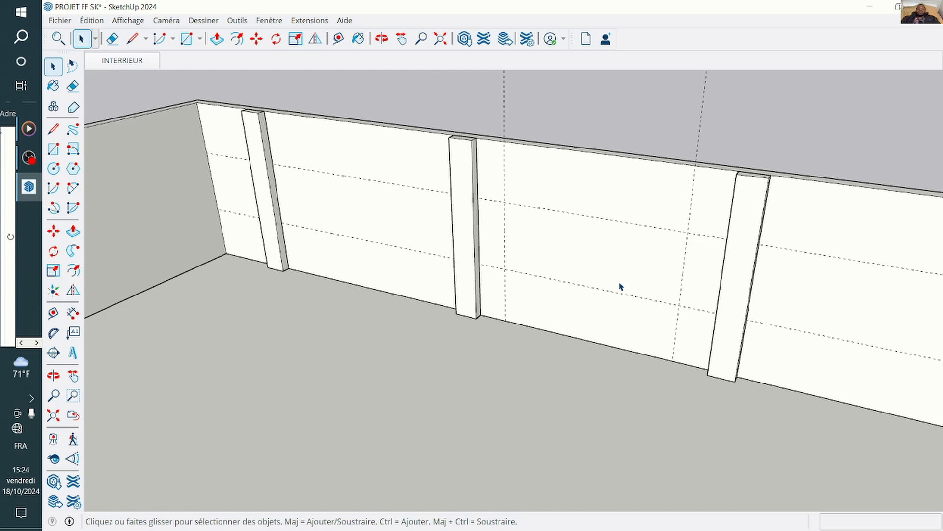
triple_click(585, 258)
scroll(582, 259, up, 4)
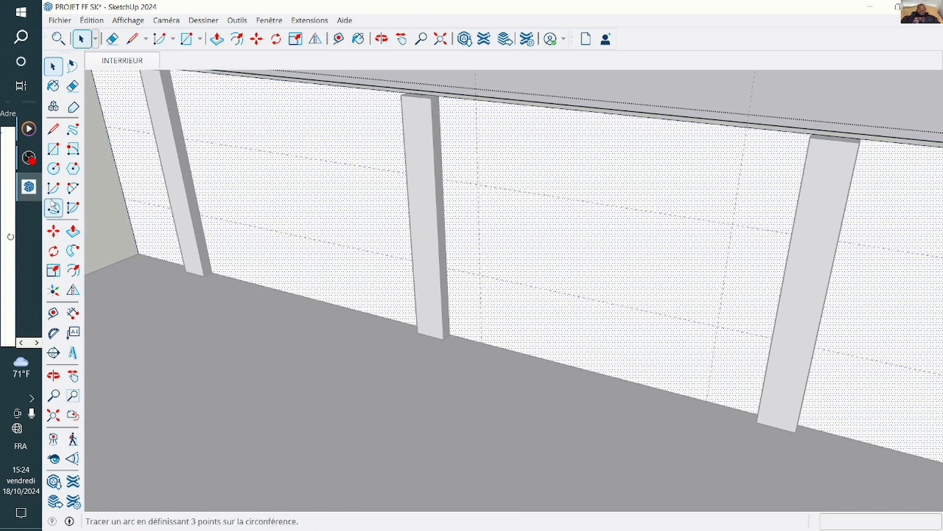
click(53, 149)
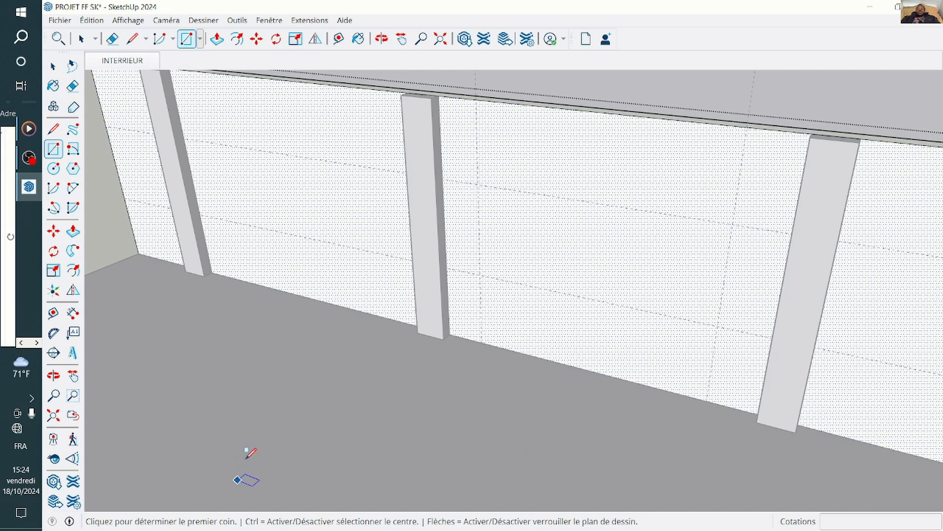
click(480, 274)
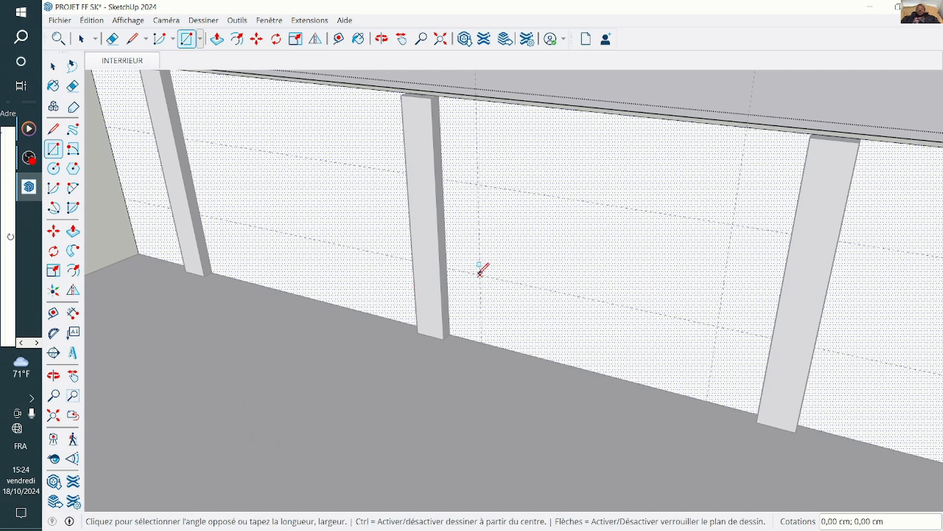
click(734, 223)
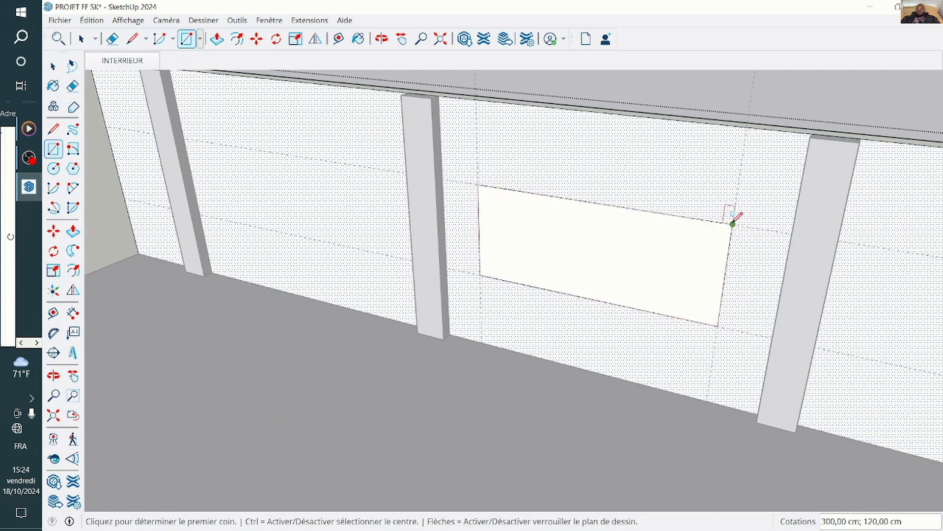
scroll(666, 326, down, 6)
click(52, 66)
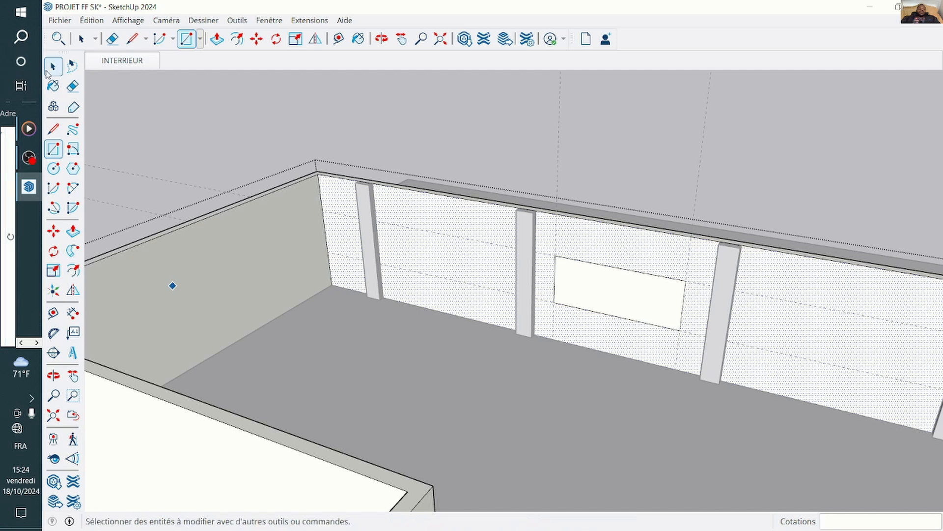
click(673, 150)
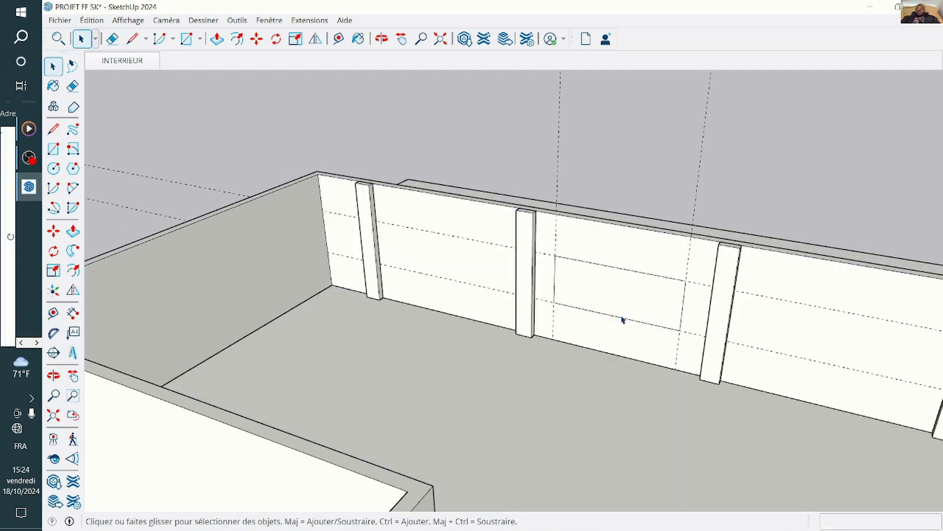
Inside the wall group, push the rectangle between the second and third columns 20 cm through the back wall, then close the group.
click(597, 296)
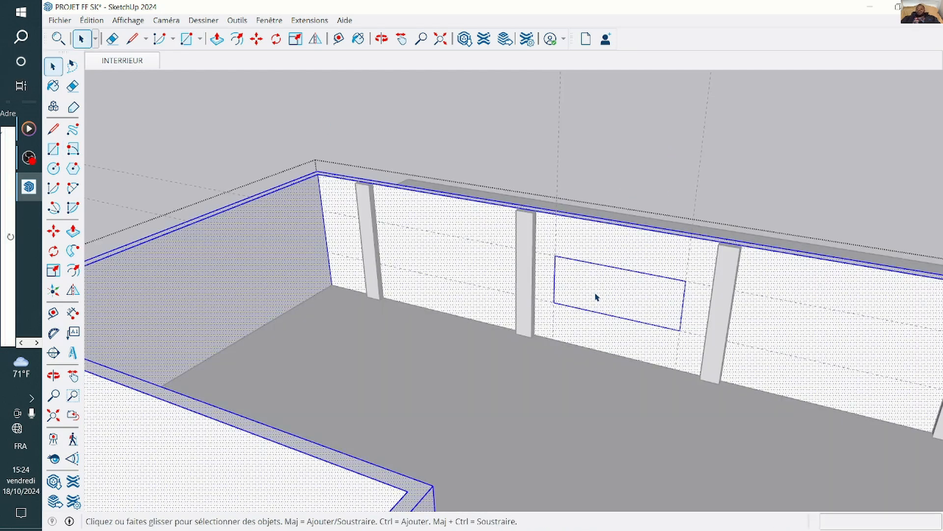
scroll(599, 296, up, 2)
click(602, 294)
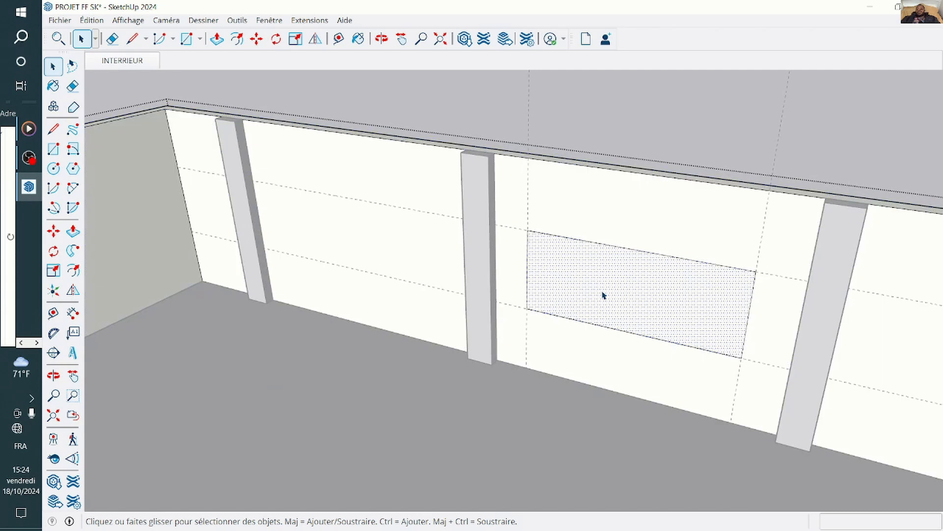
click(73, 231)
click(595, 294)
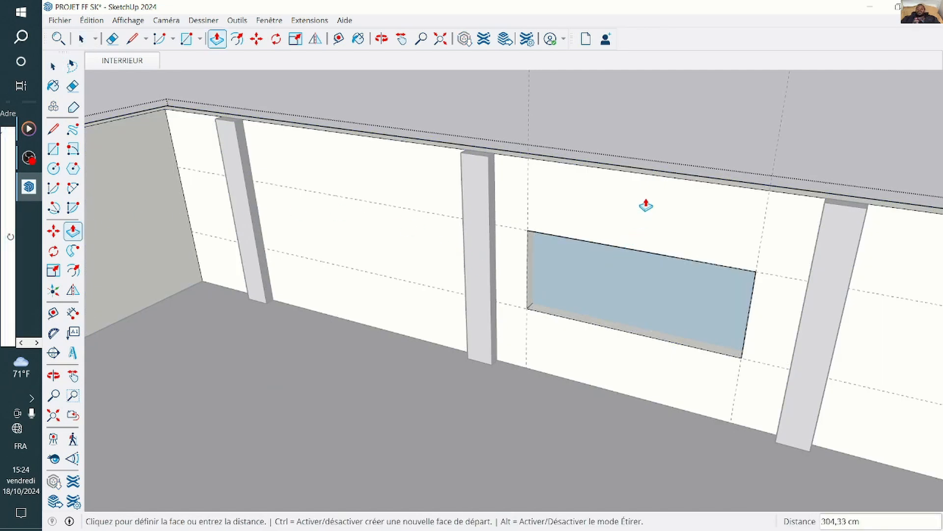
click(654, 178)
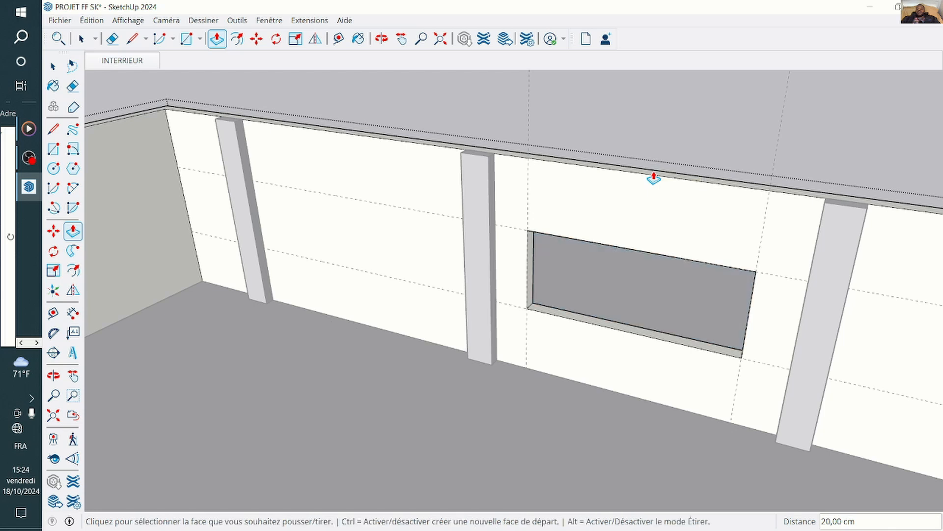
scroll(457, 292, down, 4)
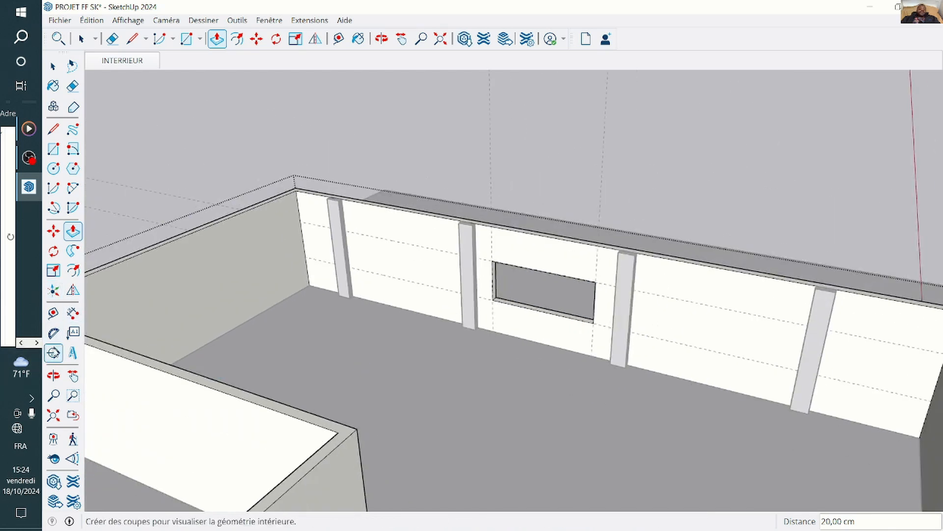
click(54, 375)
drag(522, 280, 510, 307)
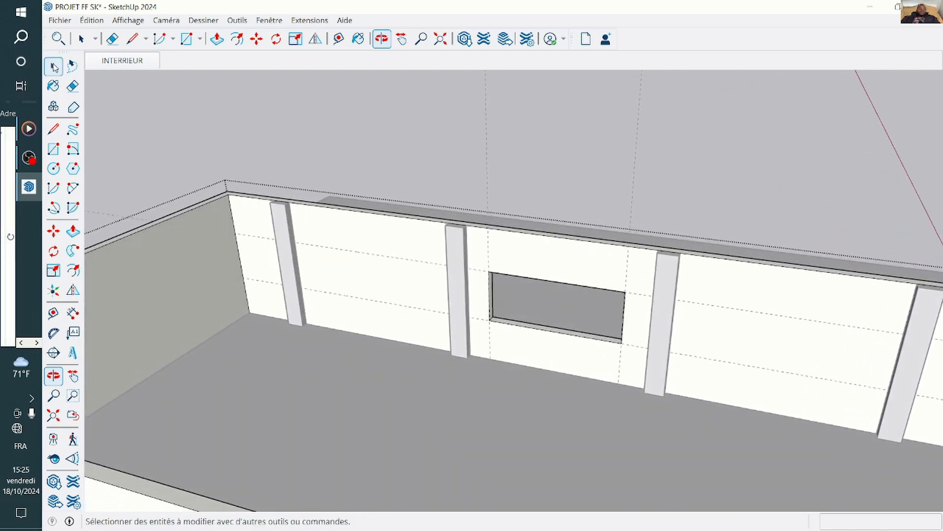
click(53, 65)
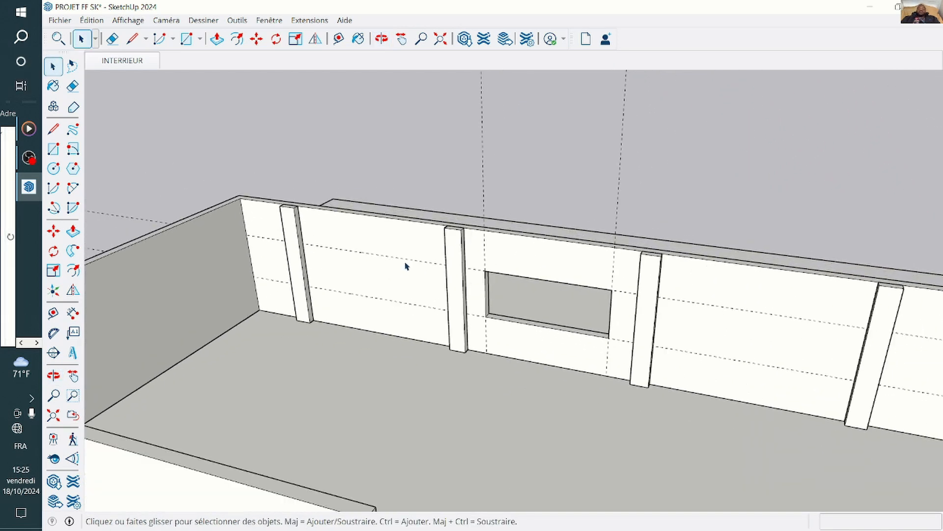
Cut a second window opening 20 cm through the back wall between the first and second columns, and close the wall group.
key(p)
scroll(148, 319, up, 3)
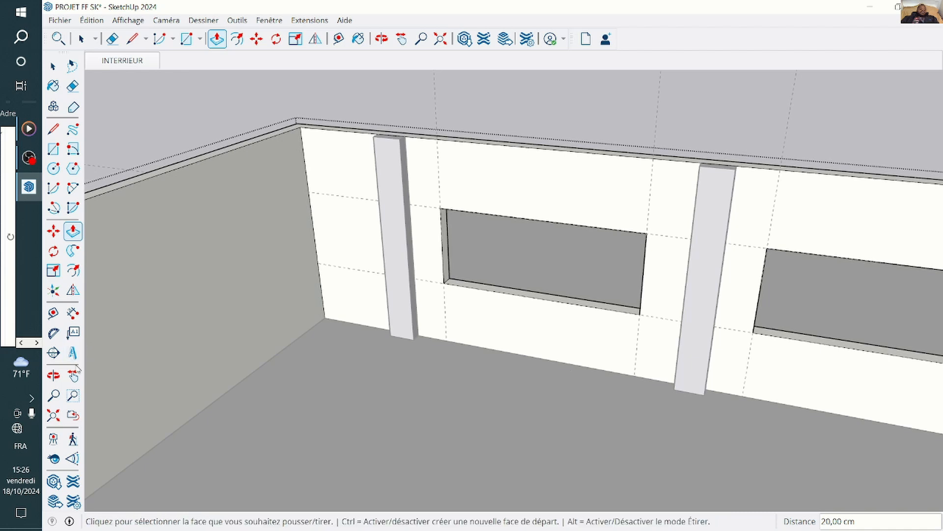
click(53, 377)
drag(231, 362, 599, 391)
drag(414, 347, 433, 339)
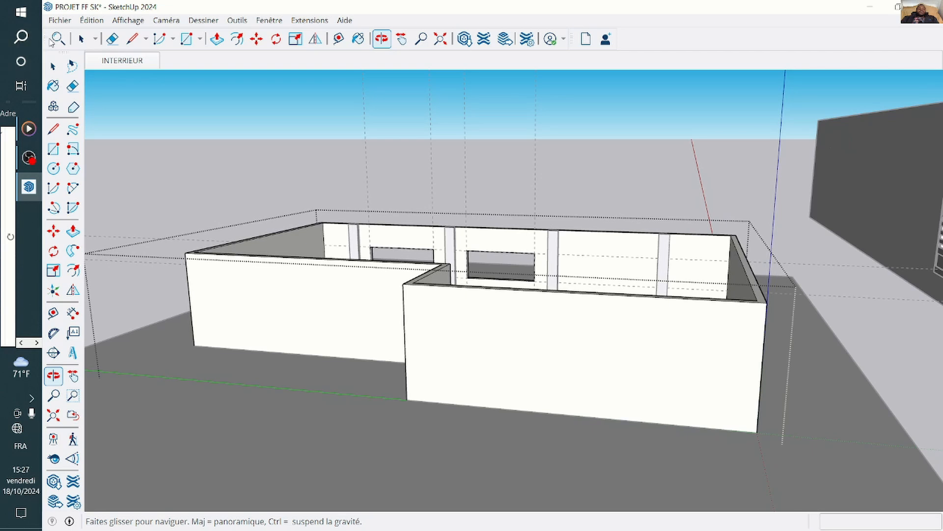
click(53, 66)
scroll(633, 312, down, 3)
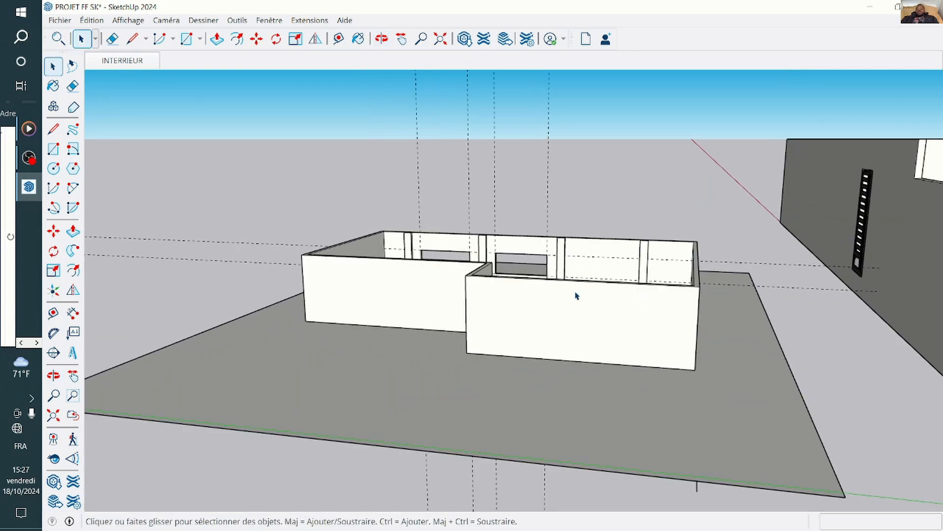
Place vertical guides on the projecting front wall, one 200 cm from its edge beside the recess and one off the opposite edge.
click(576, 310)
scroll(466, 275, up, 5)
key(t)
click(339, 288)
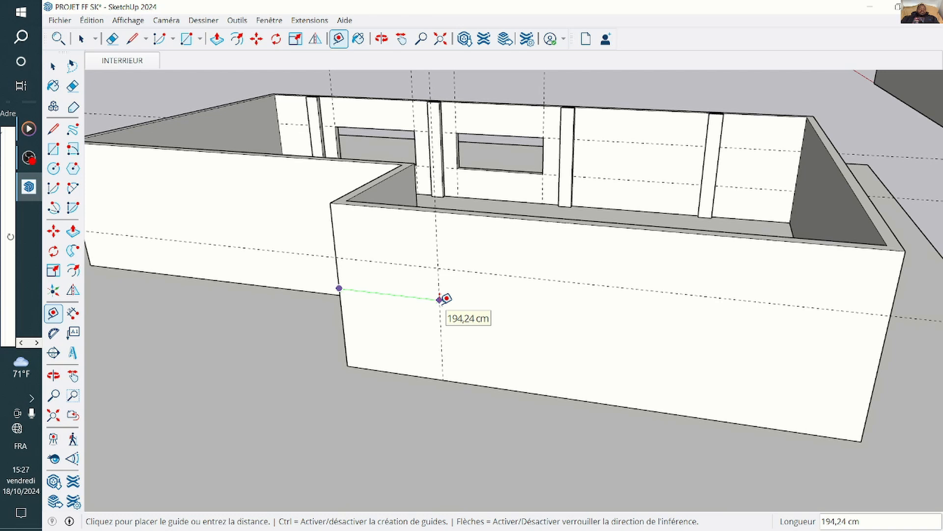
text(200)
key(Return)
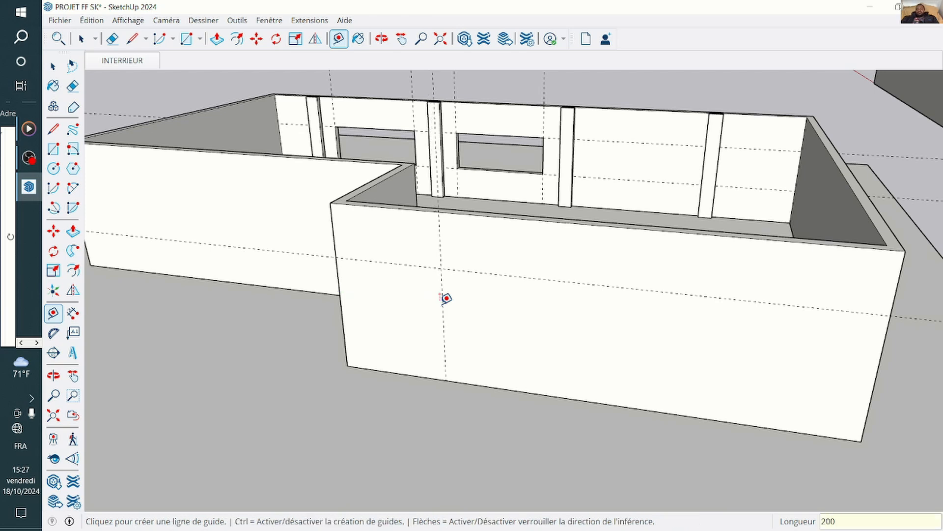
click(882, 352)
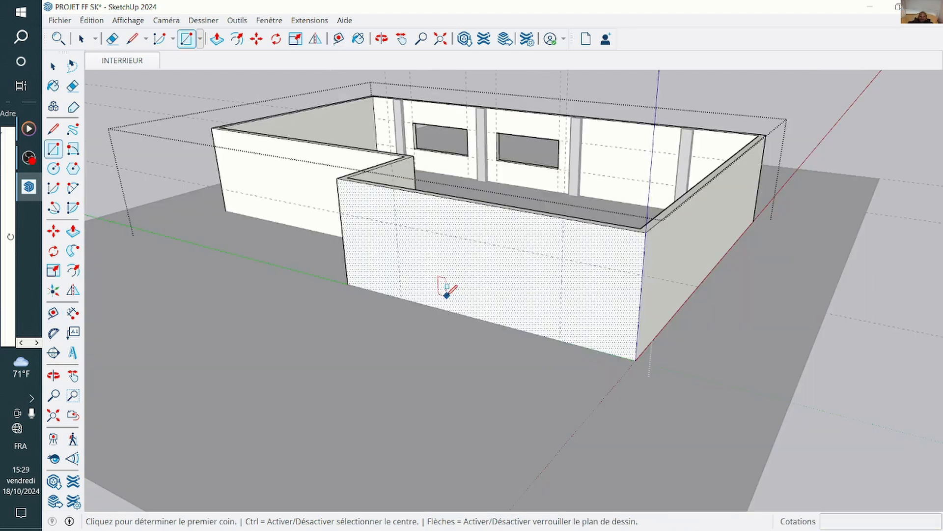
Draw a rectangle on the front wall between the two vertical guides, from the horizontal guide down to the wall's base.
scroll(442, 285, up, 3)
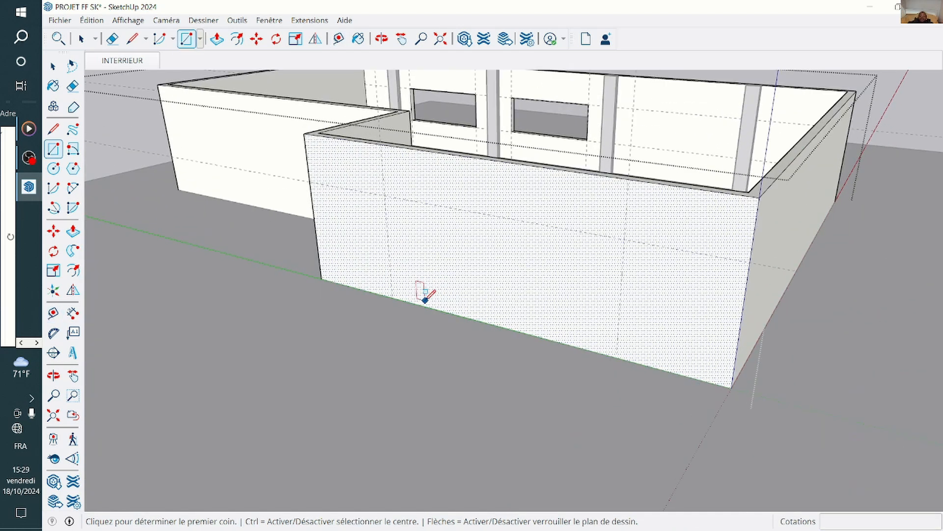
click(385, 196)
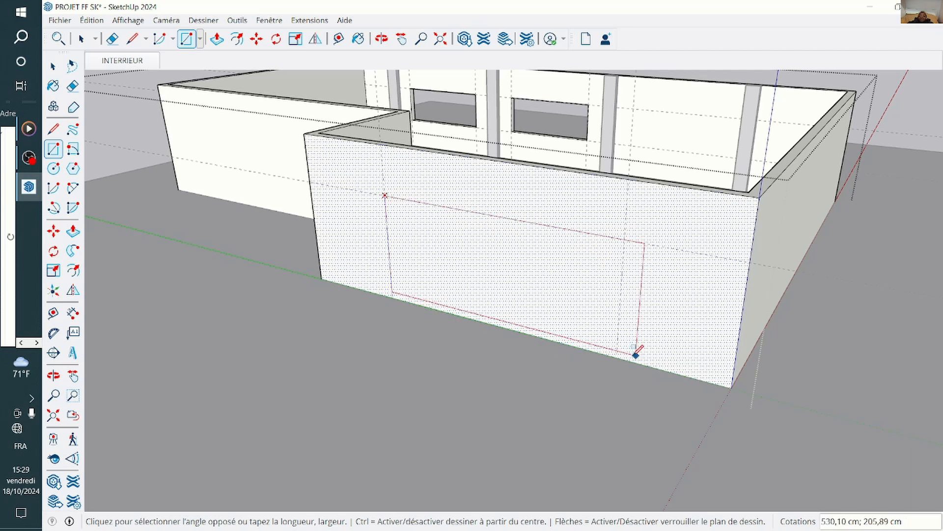
click(619, 356)
scroll(290, 442, down, 1)
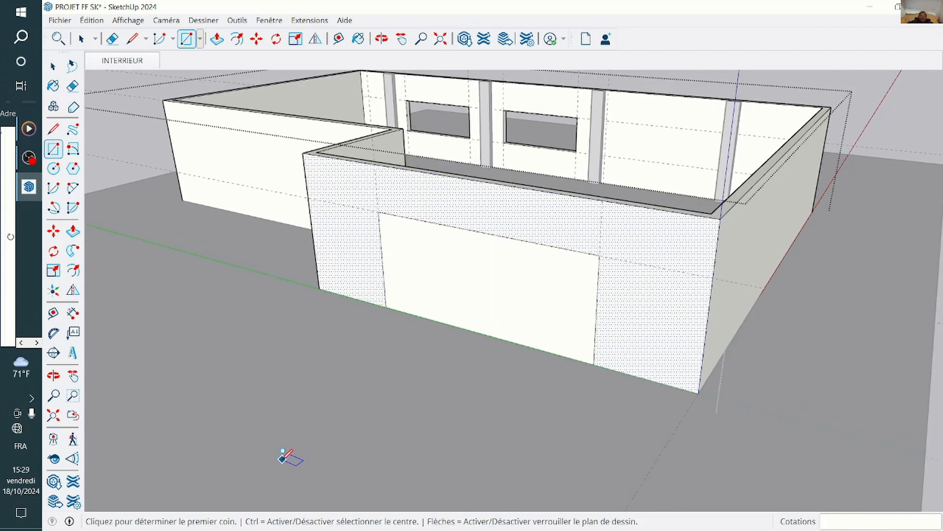
key(space)
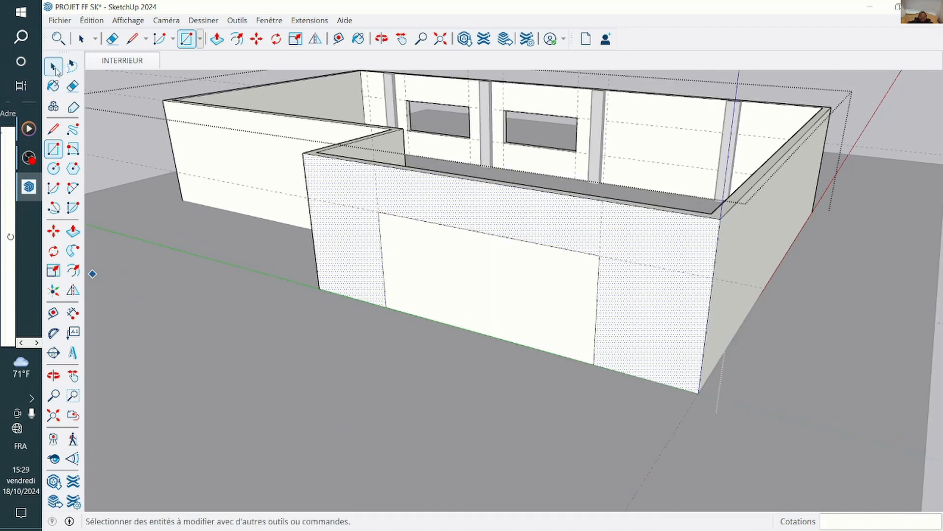
Push the front wall rectangle 20 cm inward to cut a full-depth opening, and close the wall group.
click(540, 302)
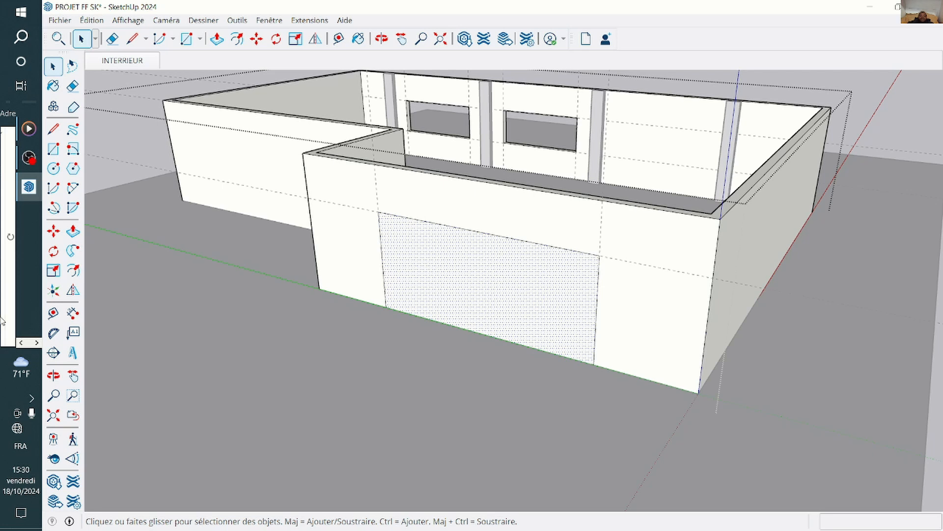
click(73, 231)
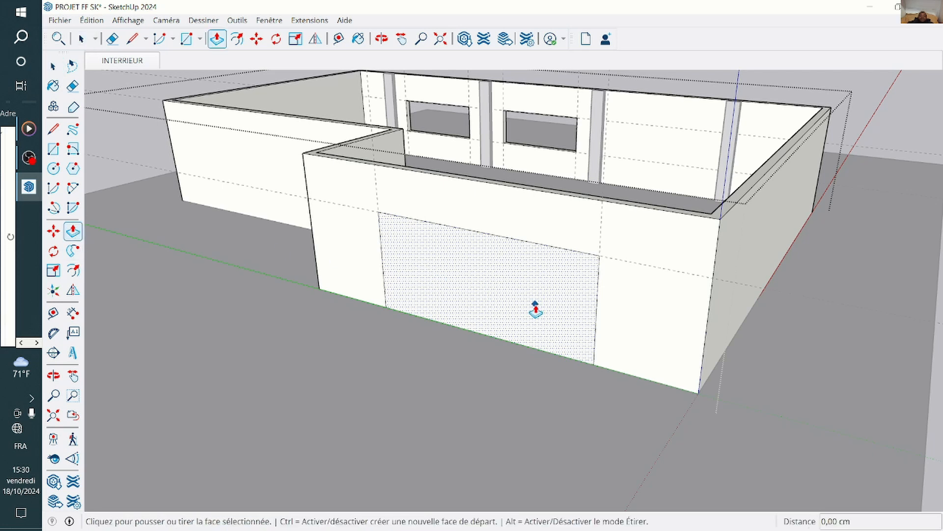
click(555, 194)
scroll(389, 302, down, 5)
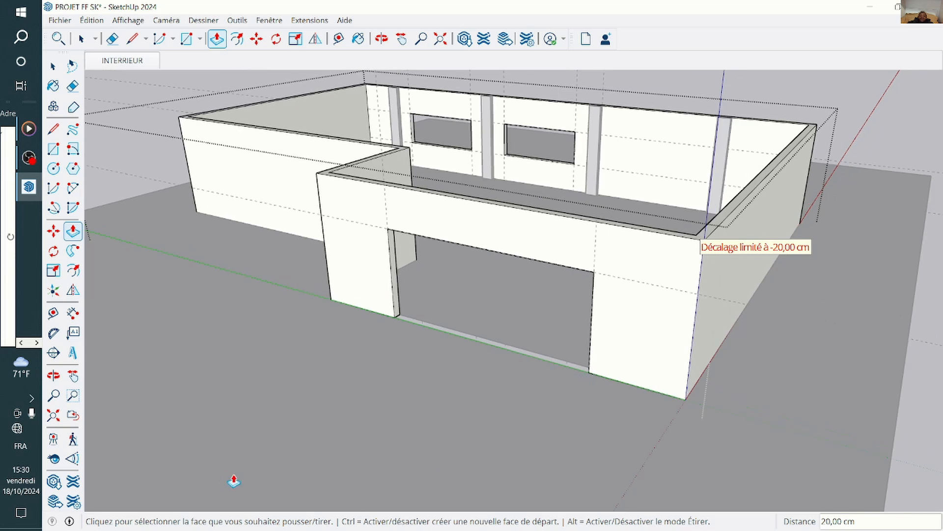
click(53, 68)
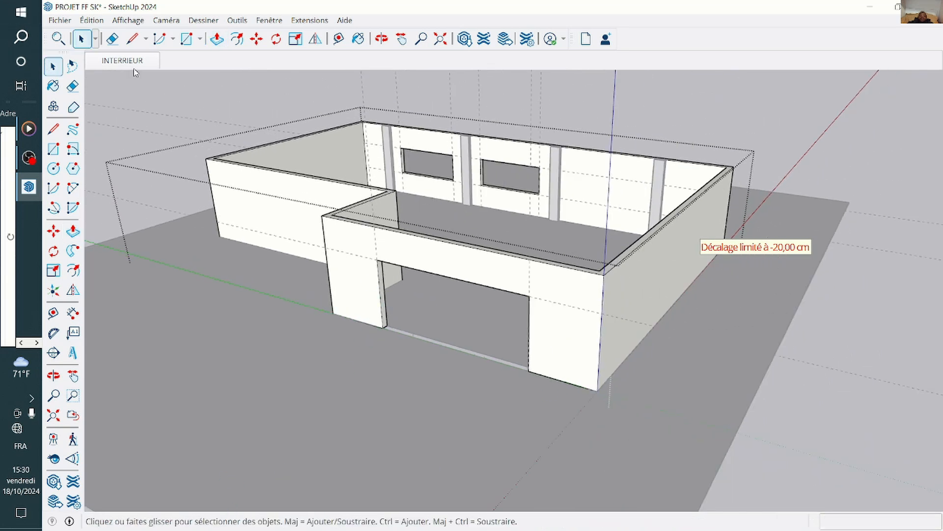
scroll(779, 248, down, 4)
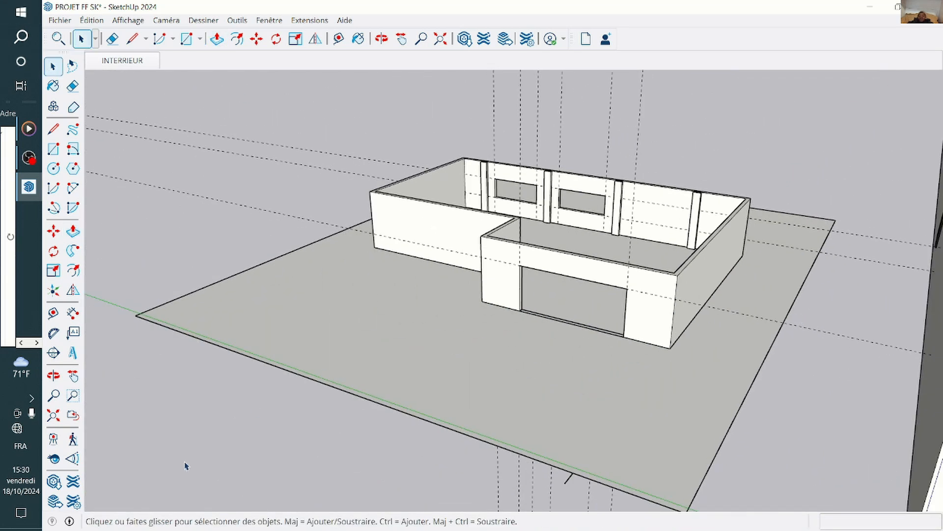
Remove all construction guides from around the building.
click(53, 375)
drag(669, 297, 705, 339)
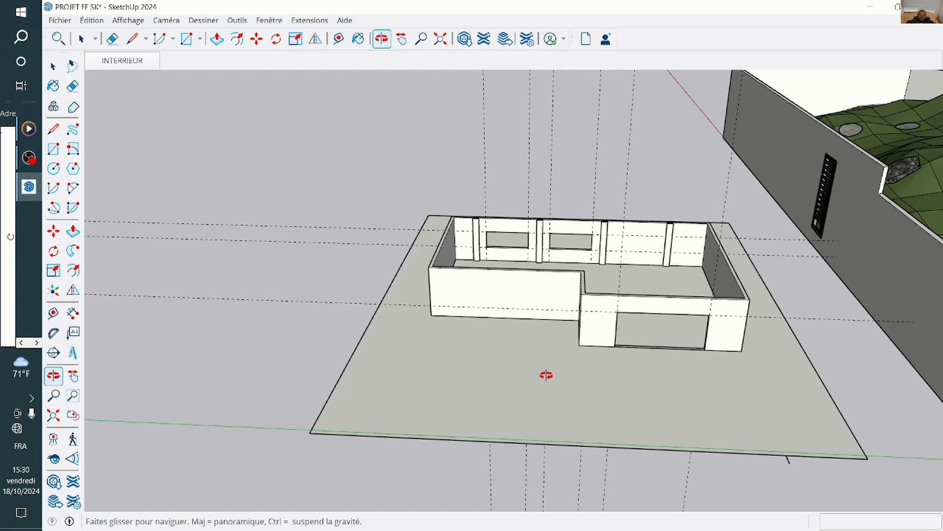
drag(366, 302, 315, 368)
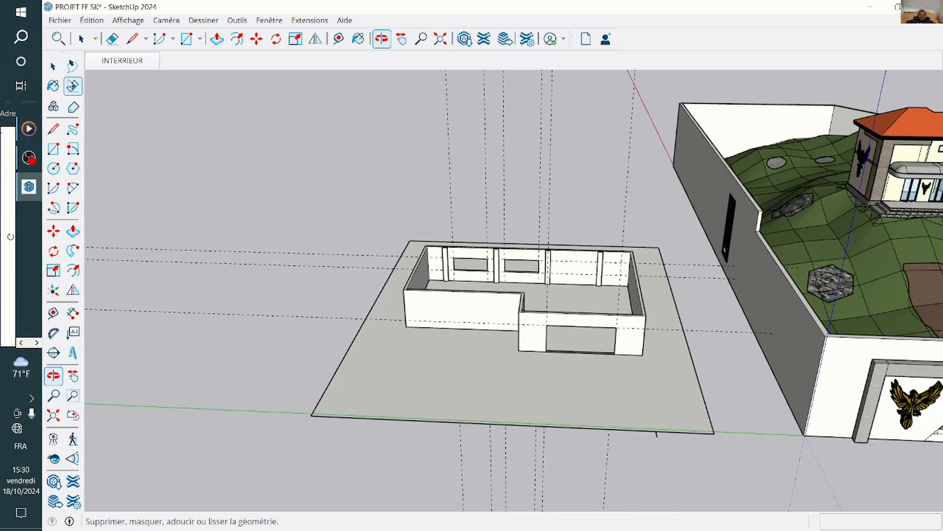
click(53, 66)
middle_drag(423, 236, 475, 255)
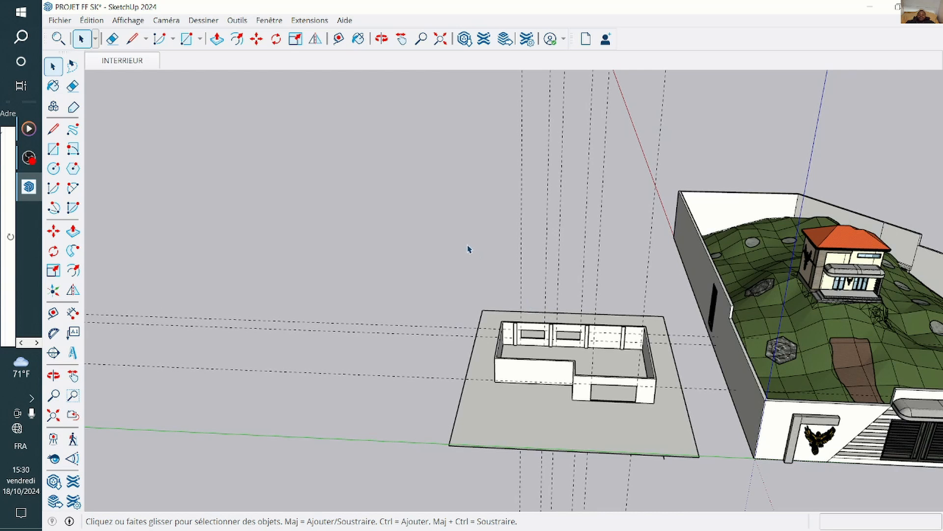
scroll(851, 272, up, 3)
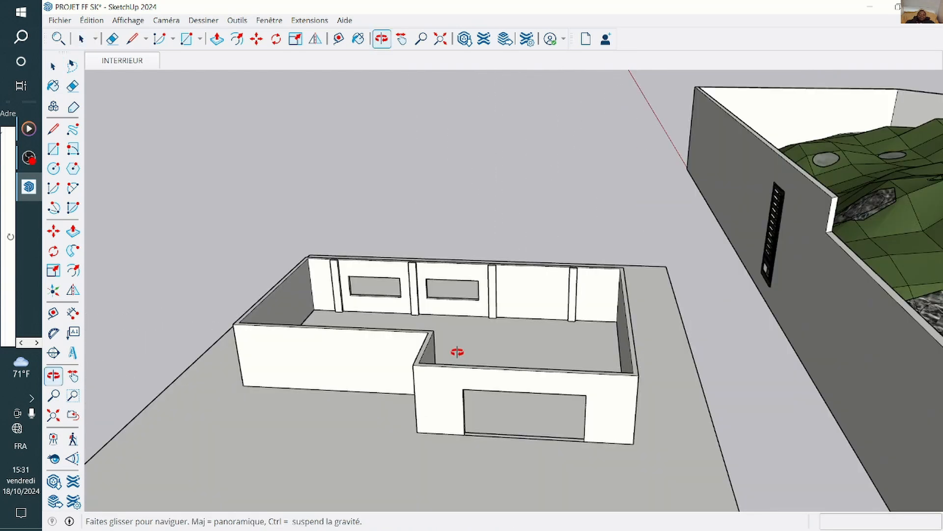
middle_drag(457, 352, 452, 365)
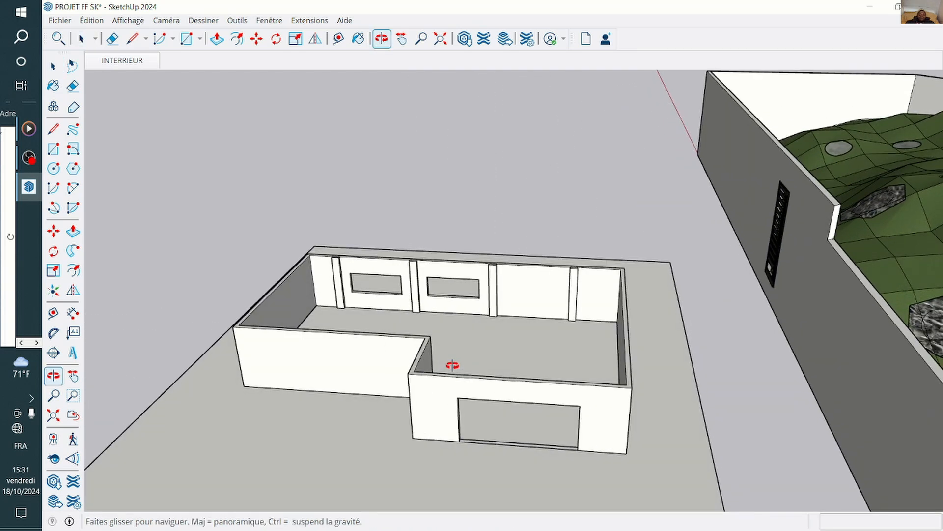
drag(448, 364, 449, 364)
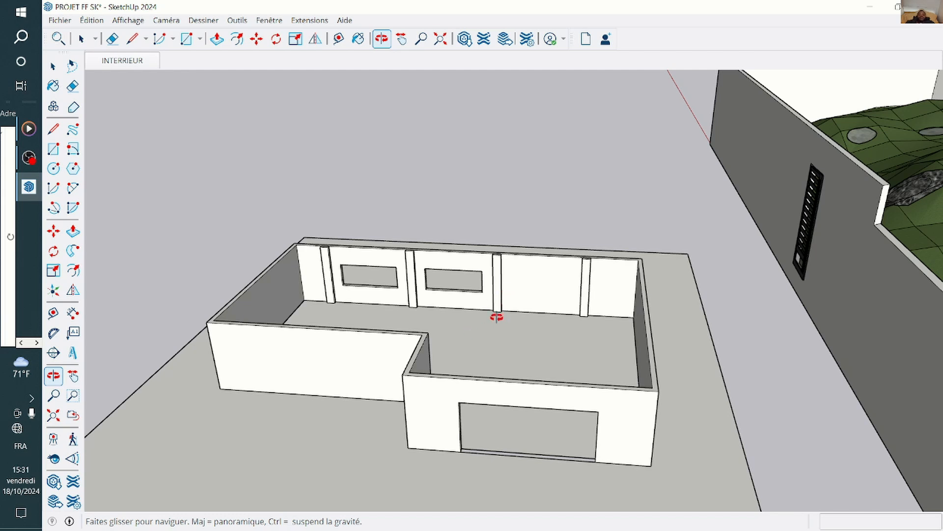
drag(489, 327, 547, 329)
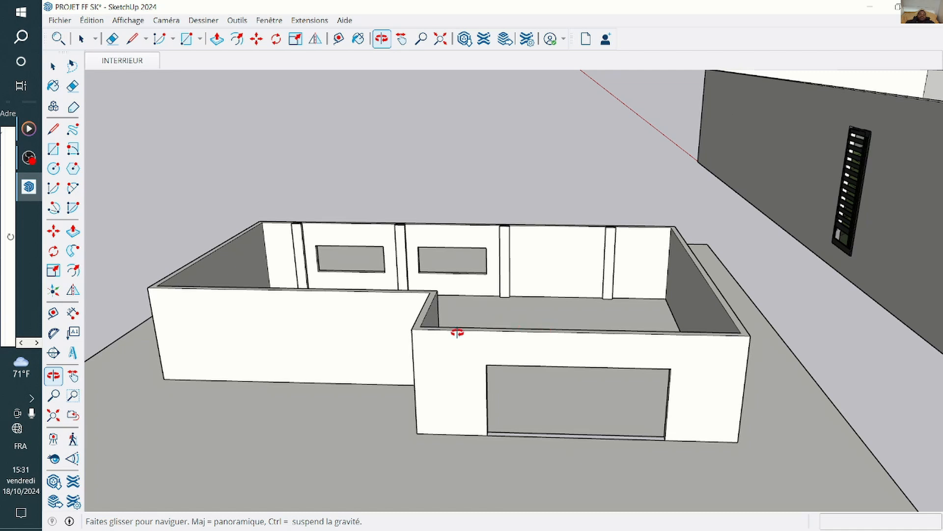
Connect the computer to the secured Wi-Fi network TM and return to the model.
click(21, 440)
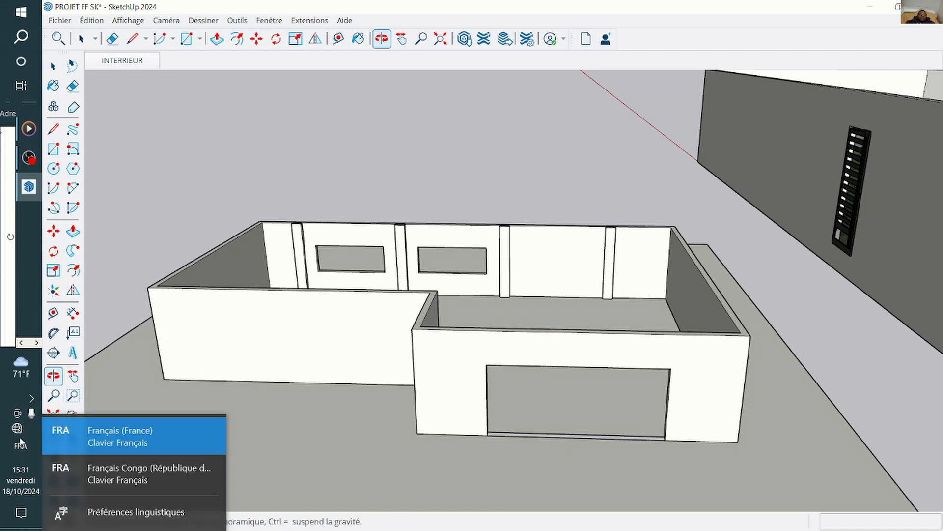
click(17, 428)
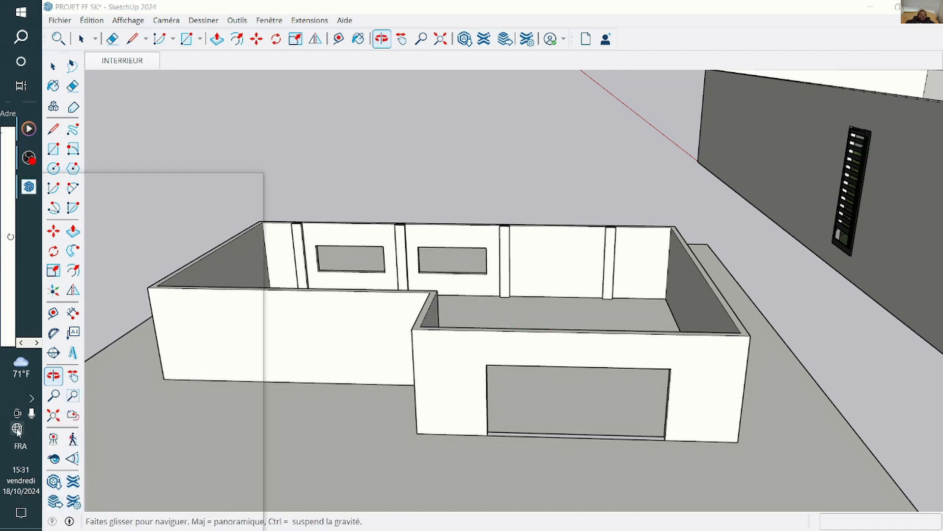
click(95, 193)
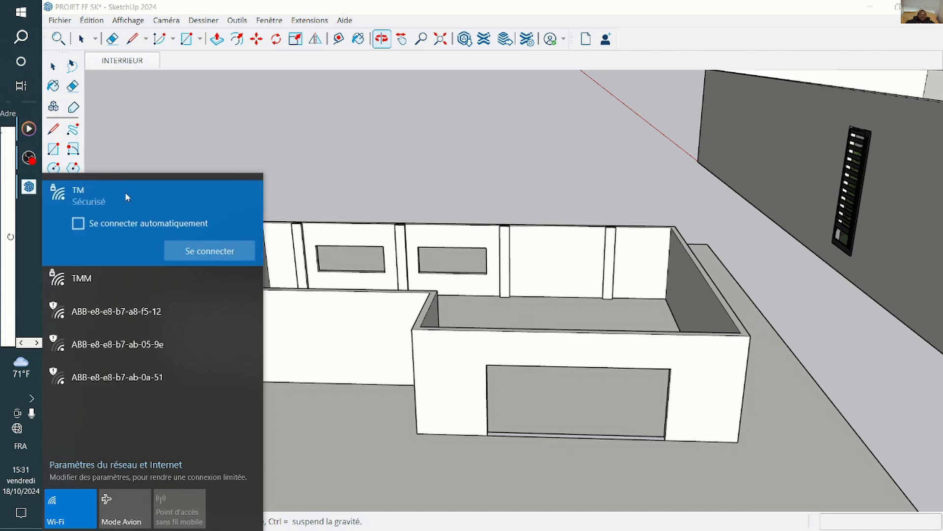
click(208, 248)
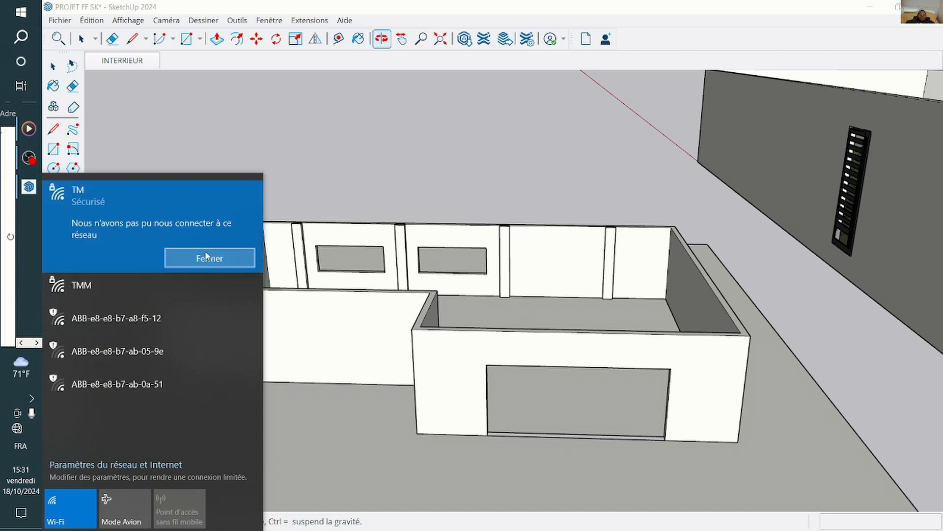
click(212, 257)
click(211, 255)
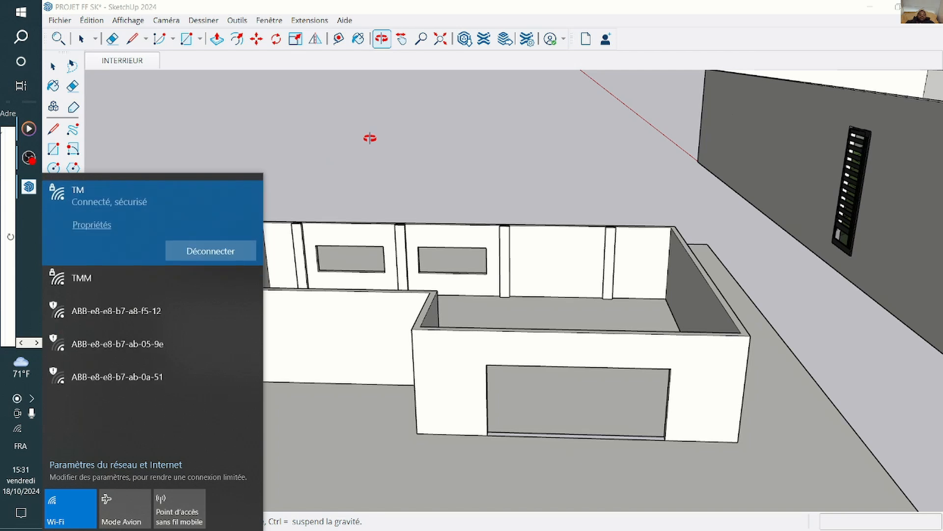
click(374, 134)
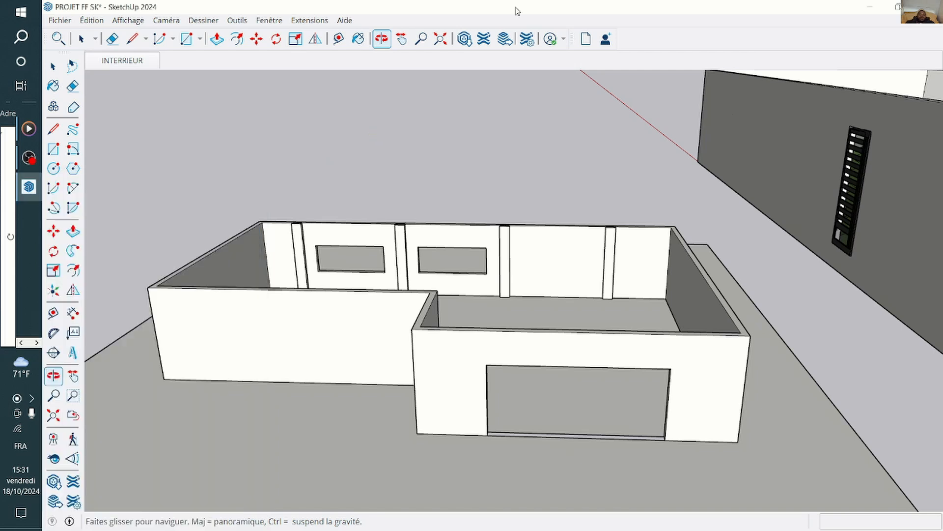
Search 3D Warehouse for "PORTE FENETRE".
click(465, 39)
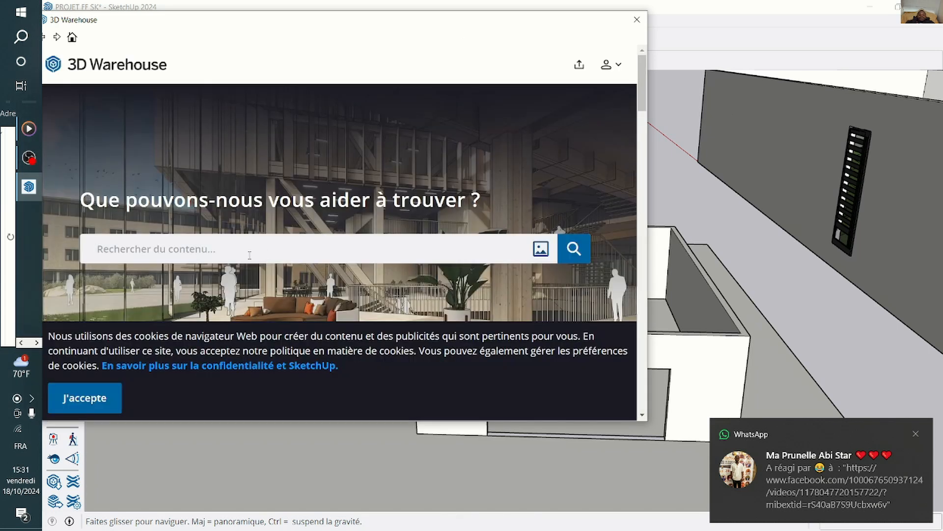
click(218, 253)
text(PORTE FENETR)
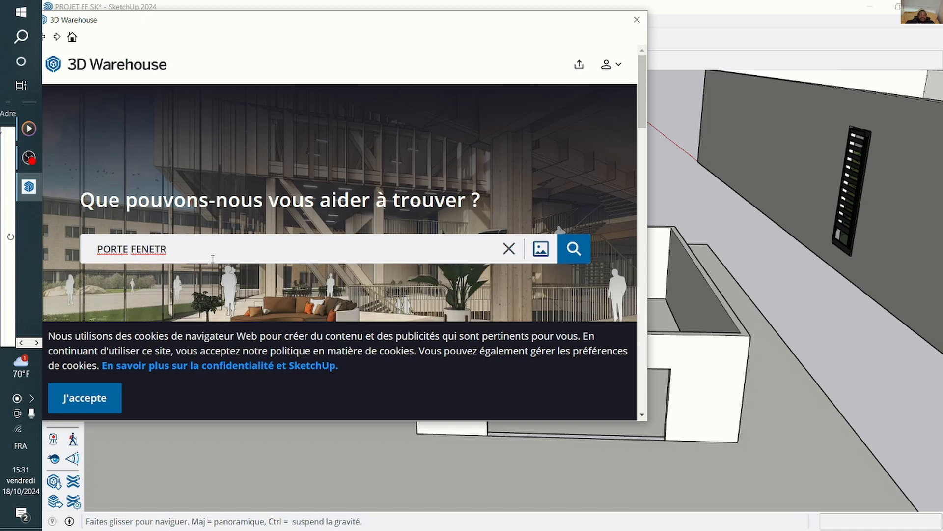
text(E)
click(561, 257)
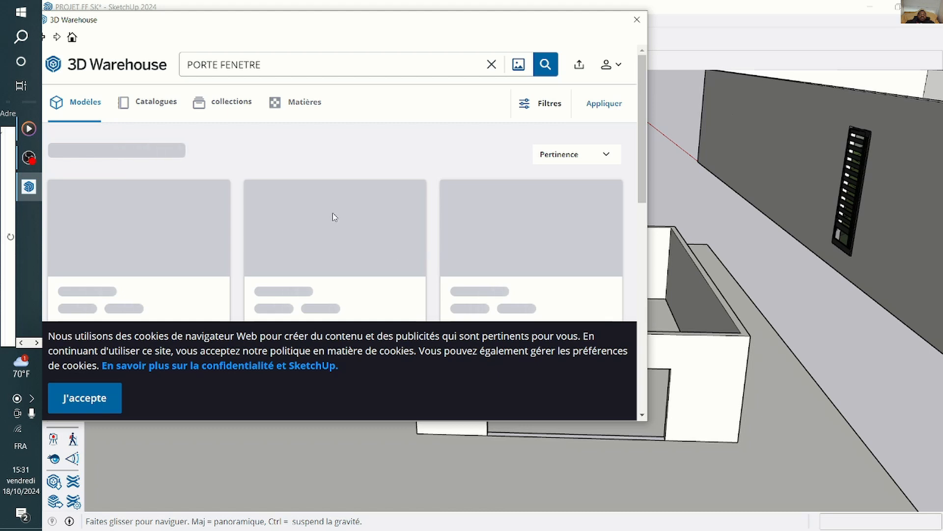
Open the white two-leaf "porte fenêtre" model on the green background and accept the site's cookies.
scroll(354, 216, down, 2)
scroll(377, 218, up, 1)
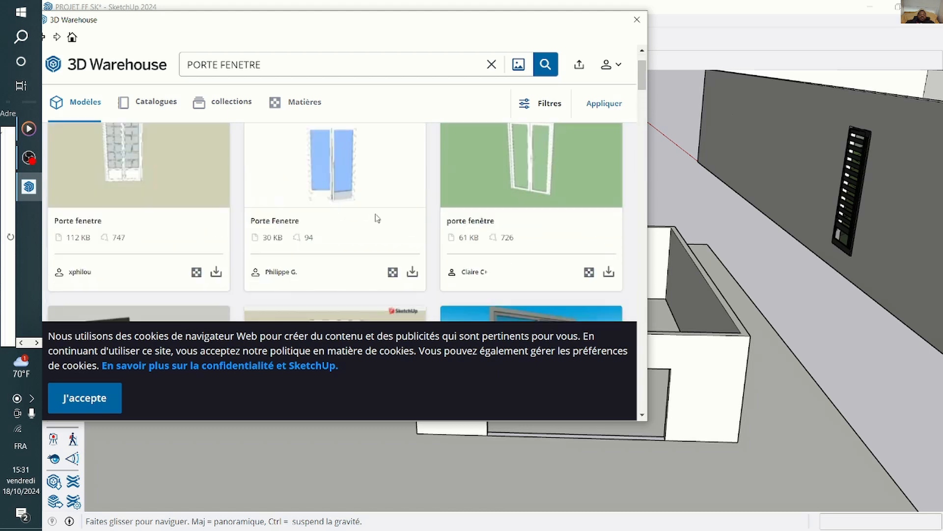
scroll(377, 218, up, 1)
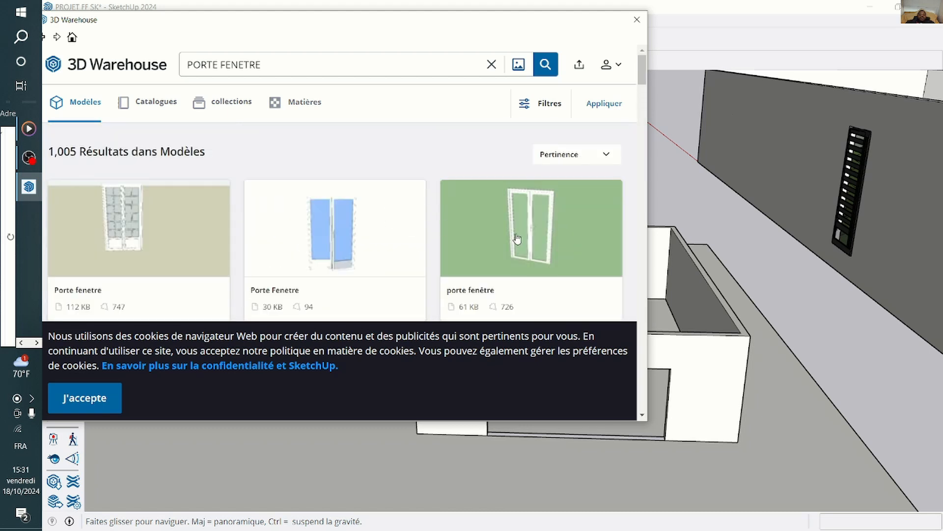
click(550, 240)
scroll(494, 236, down, 5)
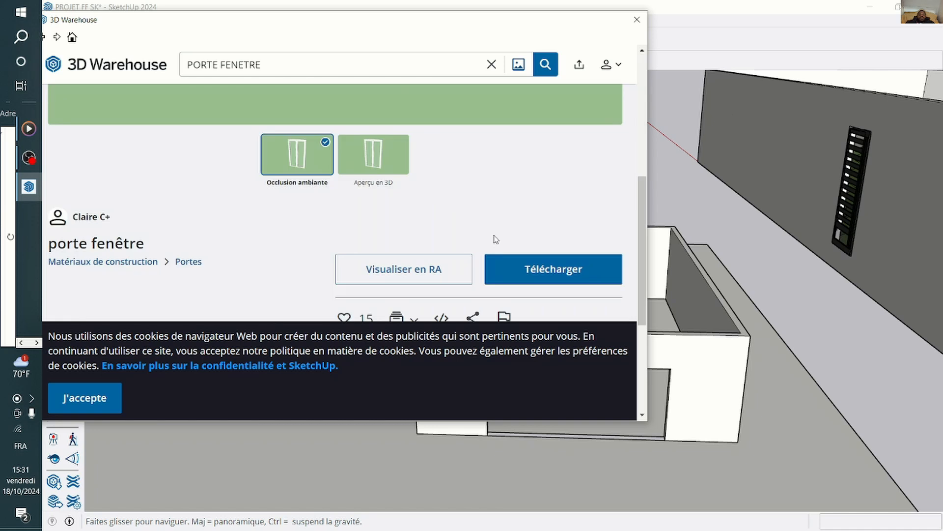
scroll(455, 262, down, 4)
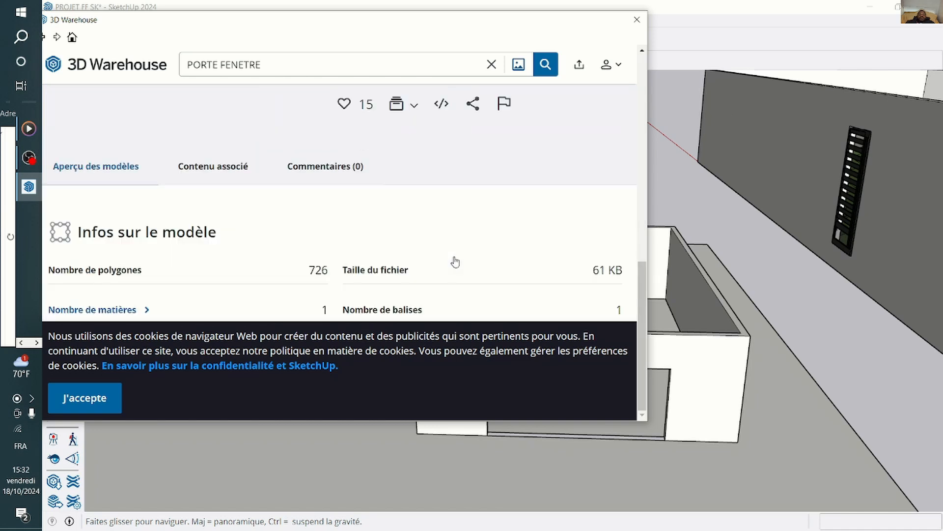
scroll(455, 261, up, 4)
scroll(455, 261, down, 4)
scroll(454, 260, up, 6)
scroll(453, 260, down, 4)
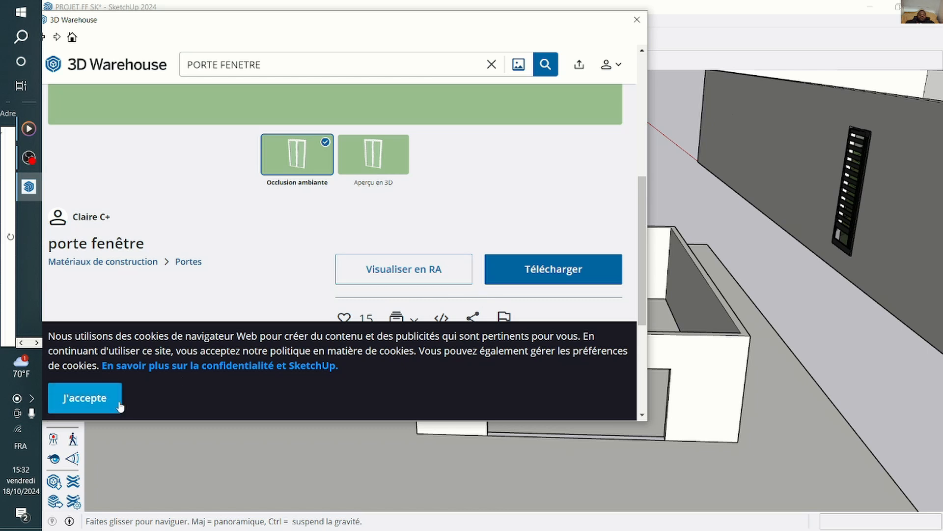
click(102, 398)
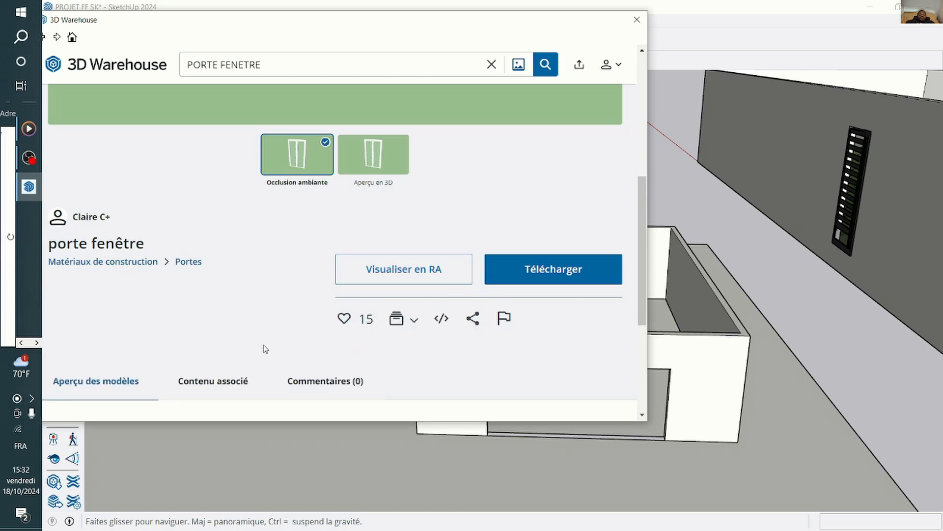
Download the French door directly into the model and place it on the top edge of the protruding front wall, near its inner corner.
click(547, 277)
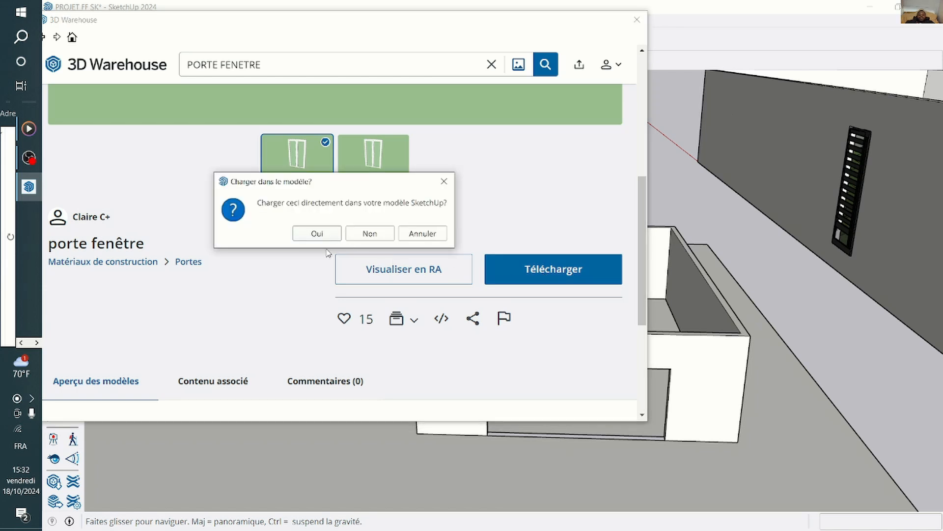
click(324, 234)
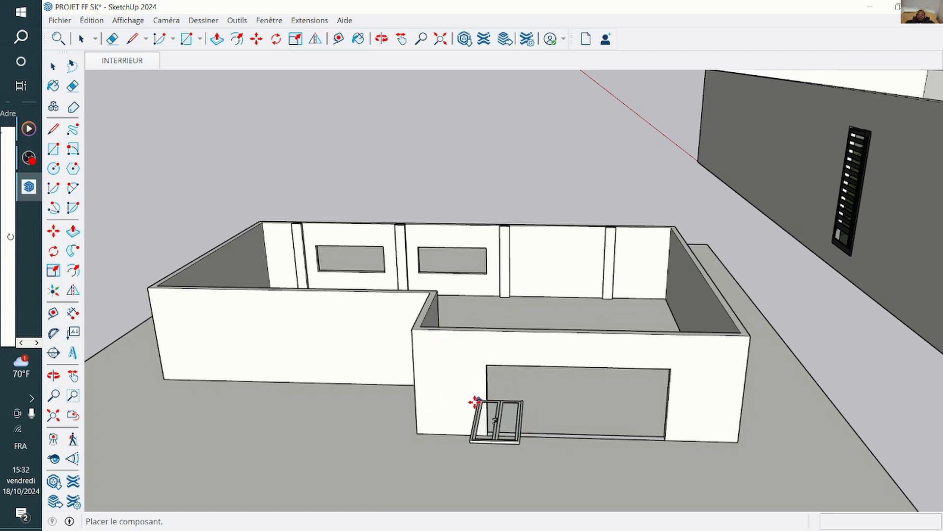
click(436, 327)
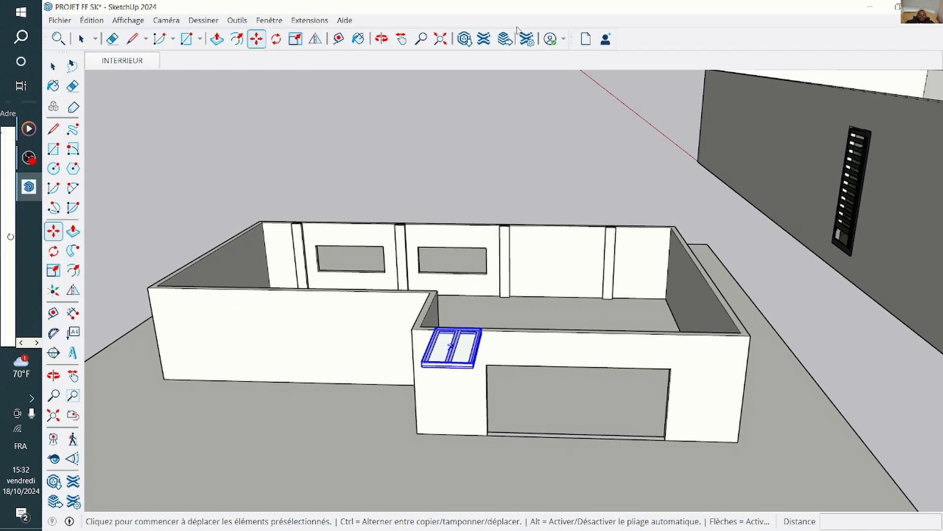
Search 3D Warehouse for "FENETRE".
click(465, 39)
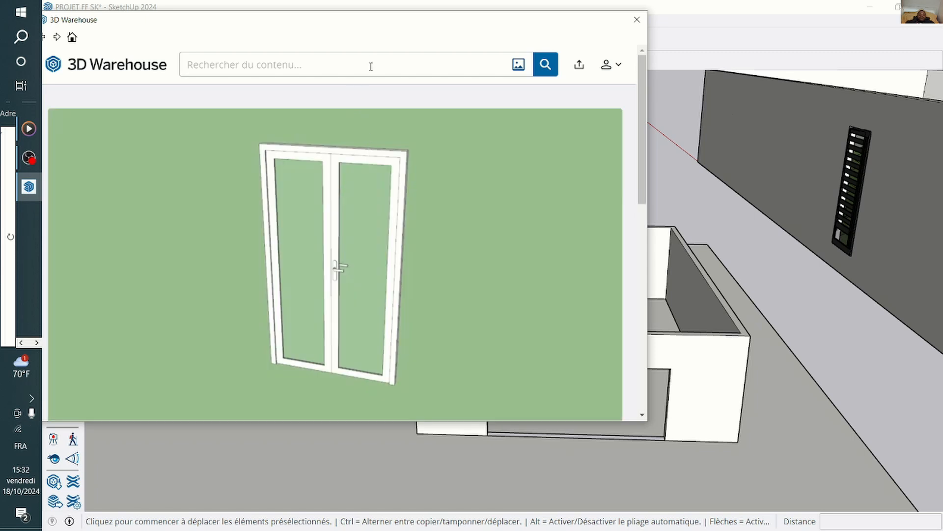
text(FEN)
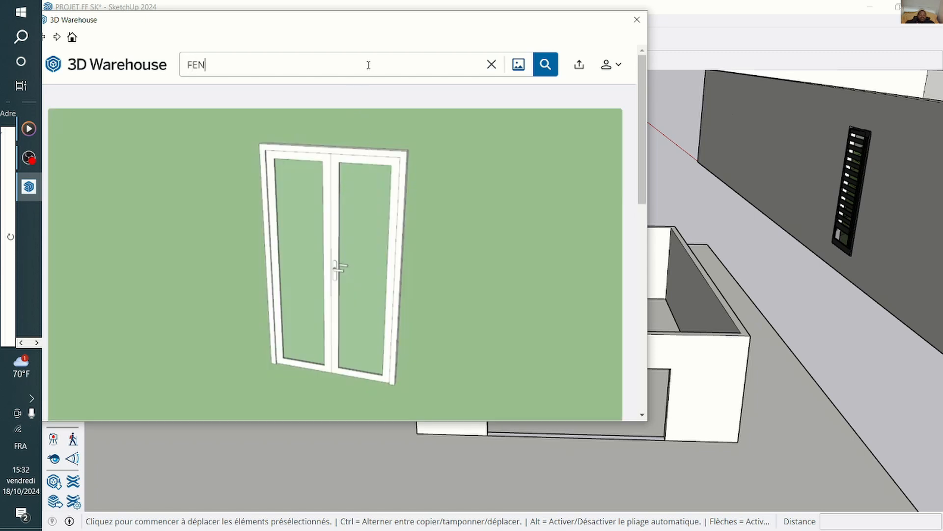
text(ETRE)
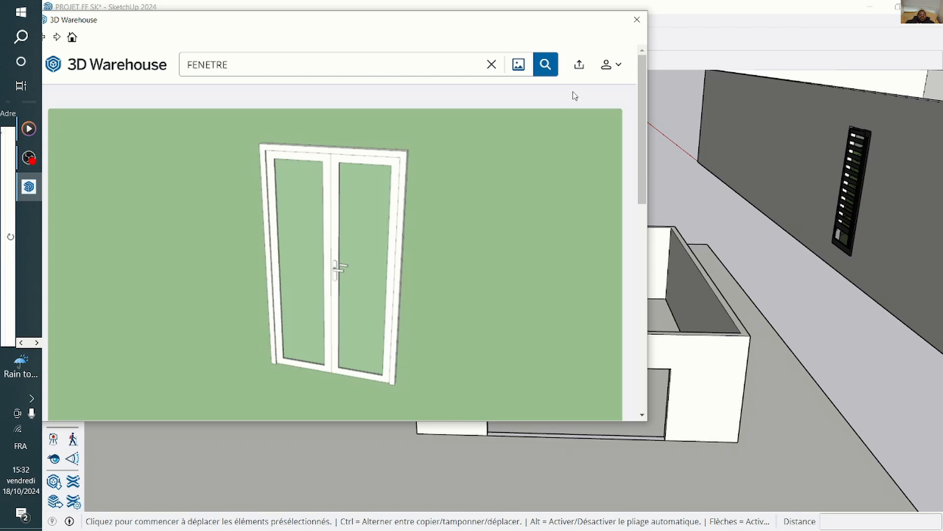
click(546, 64)
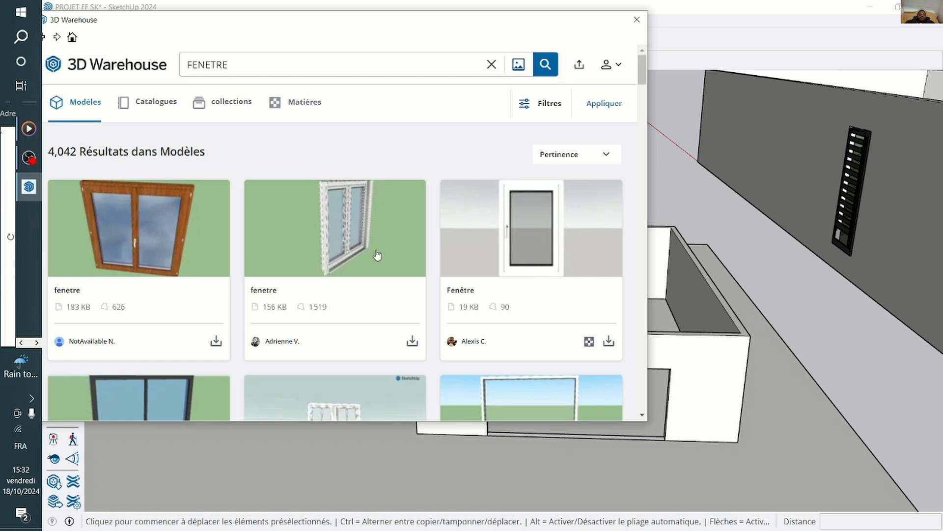
Load the wooden two-pane "fenetre" model directly into the scene and place it on top of the back wall's first column.
click(178, 231)
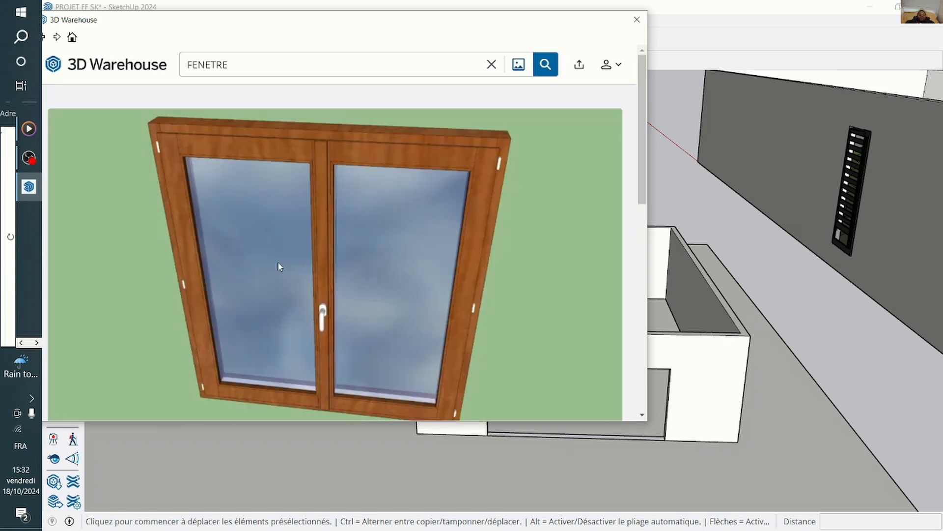
scroll(381, 197, down, 8)
scroll(463, 263, up, 4)
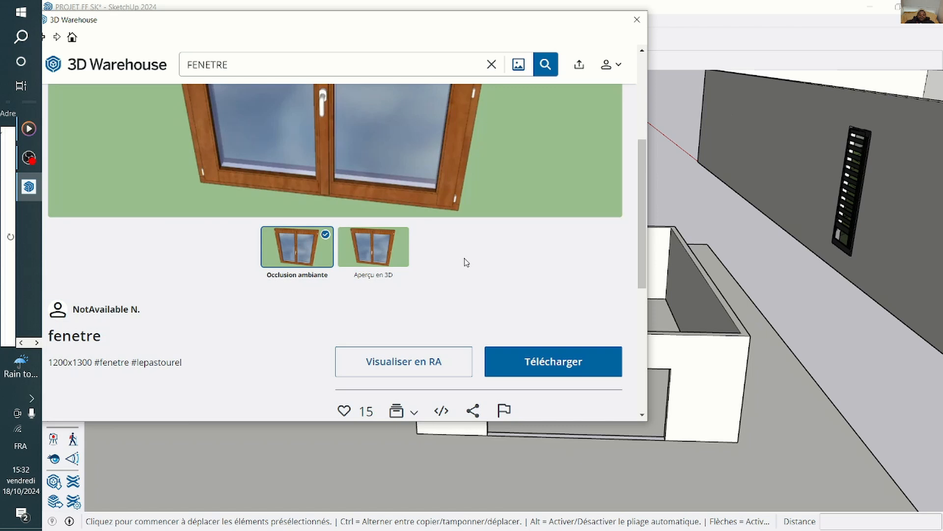
click(574, 361)
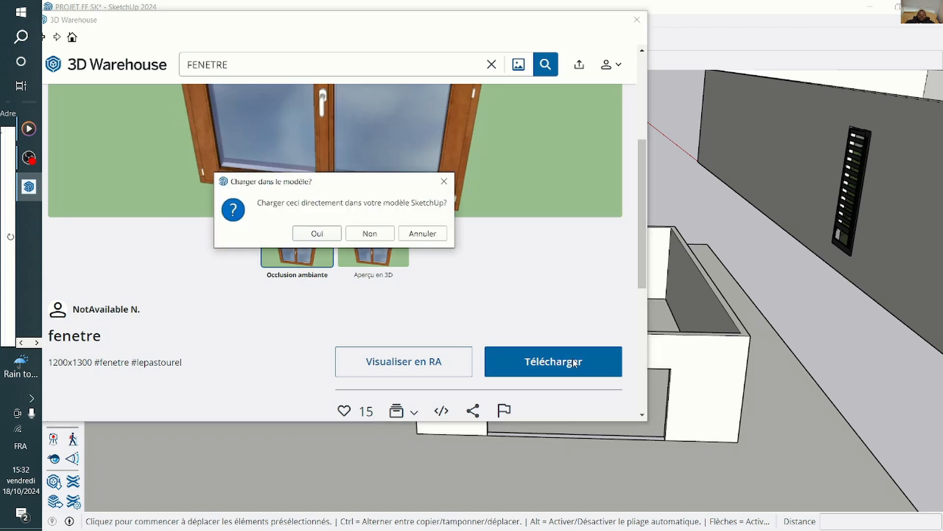
click(327, 233)
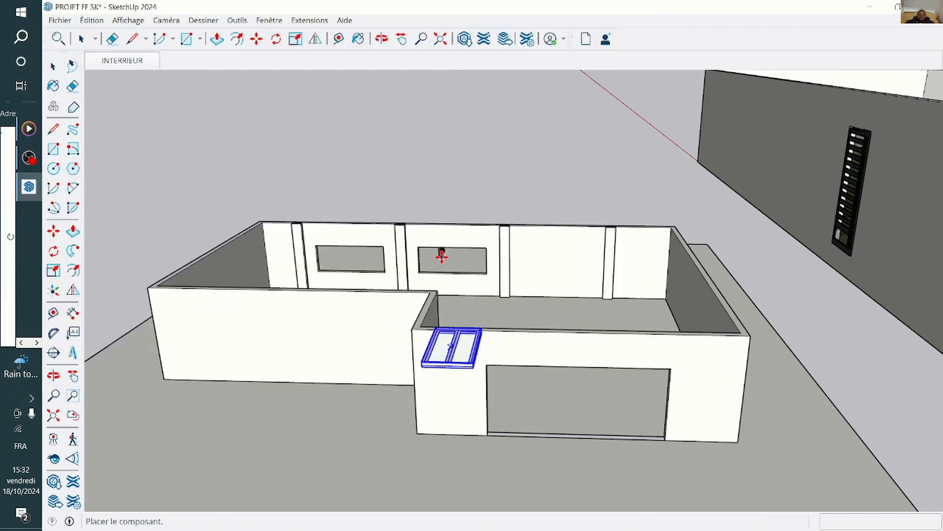
scroll(388, 236, up, 3)
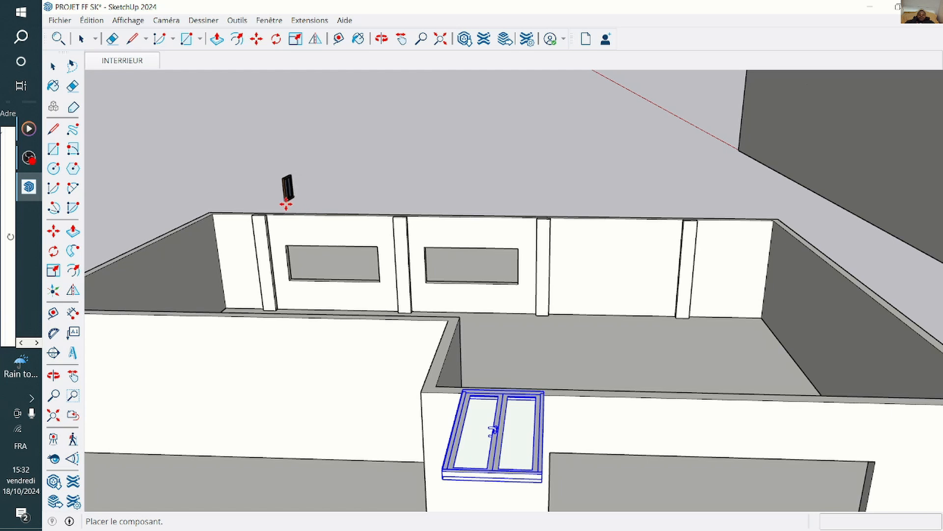
click(262, 212)
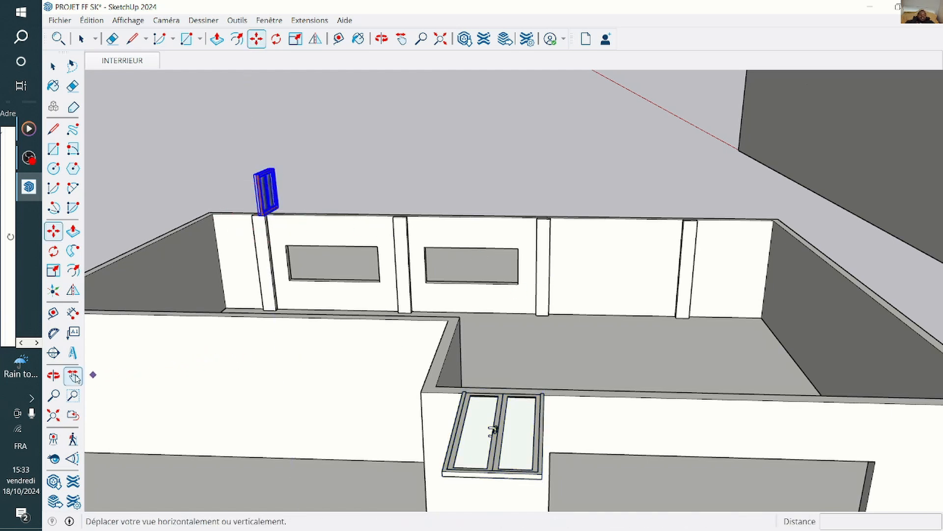
Rotate the selected window 180° in the plane locked to the green axis, pivoting on the French door's near corner.
mouse_move(21, 367)
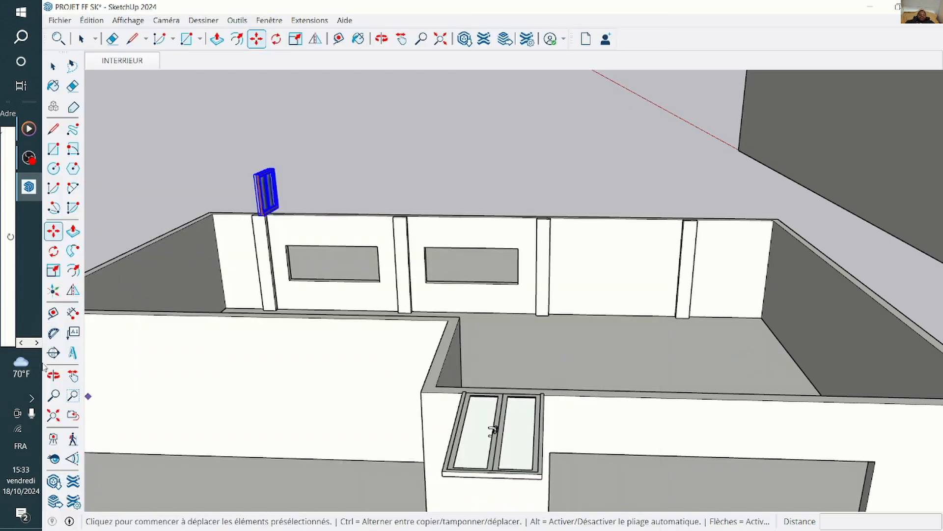
click(54, 376)
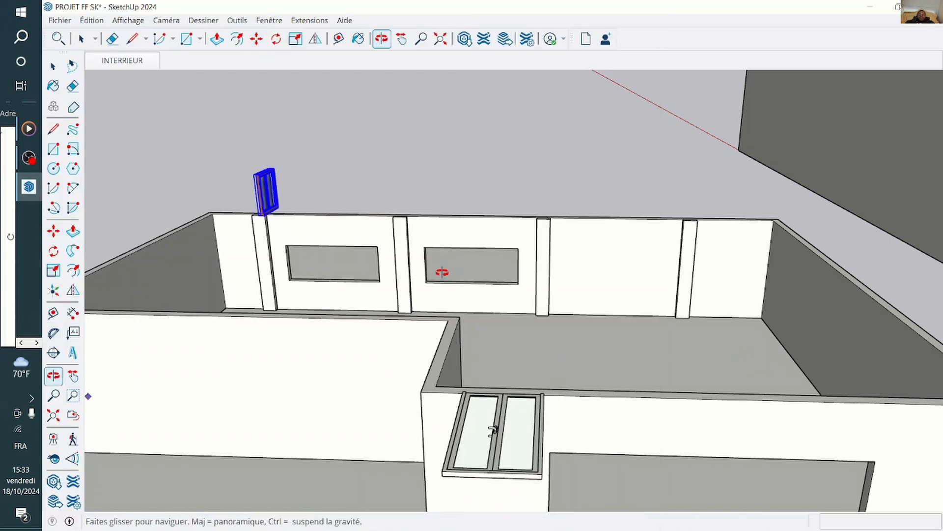
drag(441, 270, 393, 368)
scroll(393, 368, up, 5)
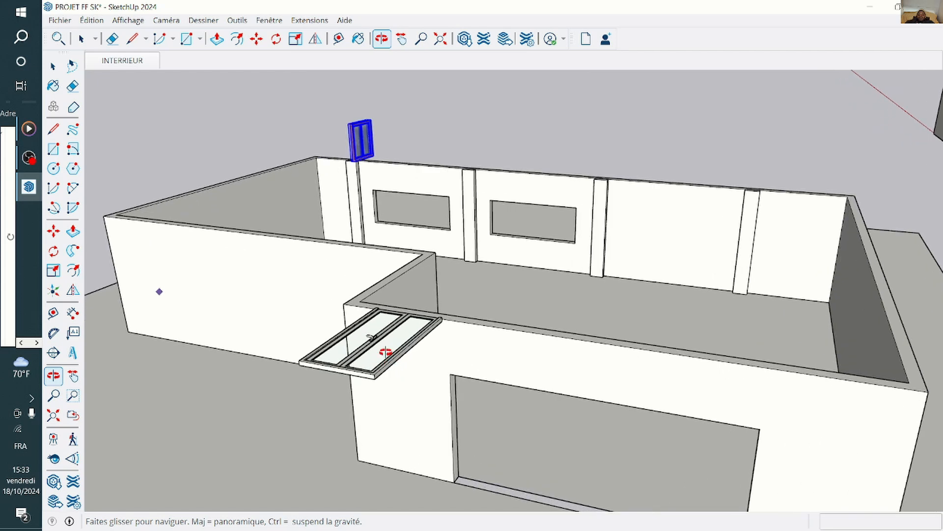
scroll(417, 380, down, 2)
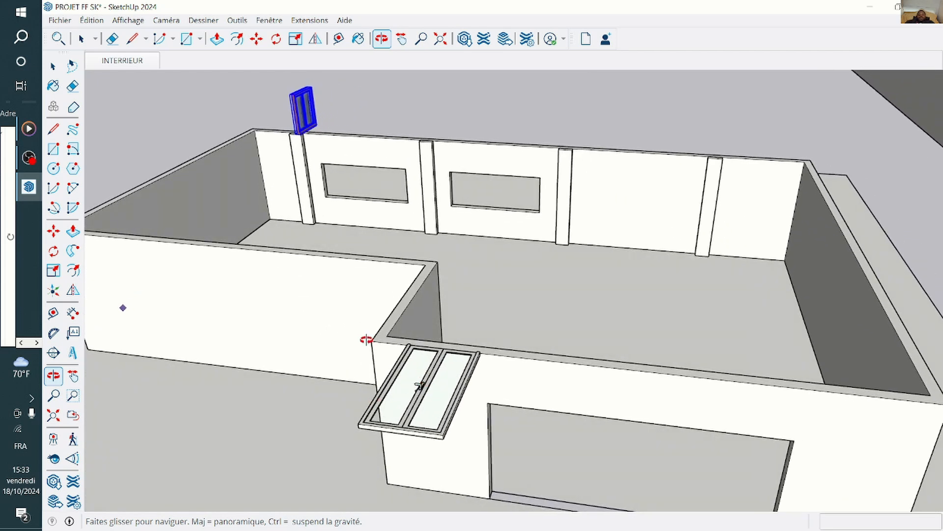
scroll(421, 384, down, 3)
scroll(380, 334, up, 4)
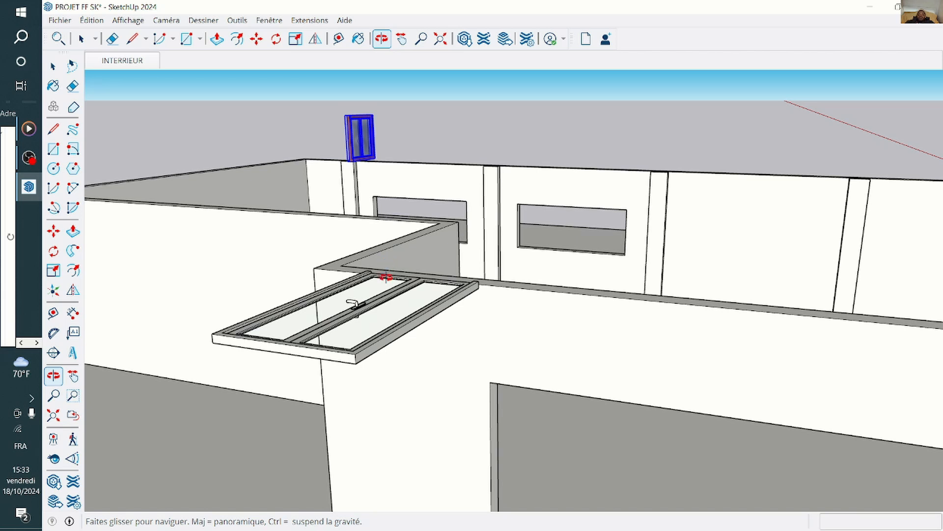
drag(385, 275, 363, 277)
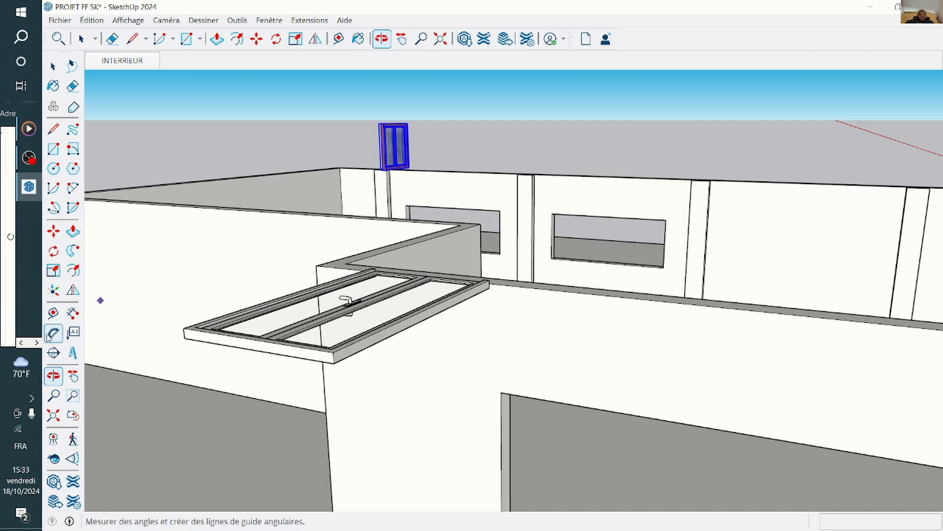
click(54, 252)
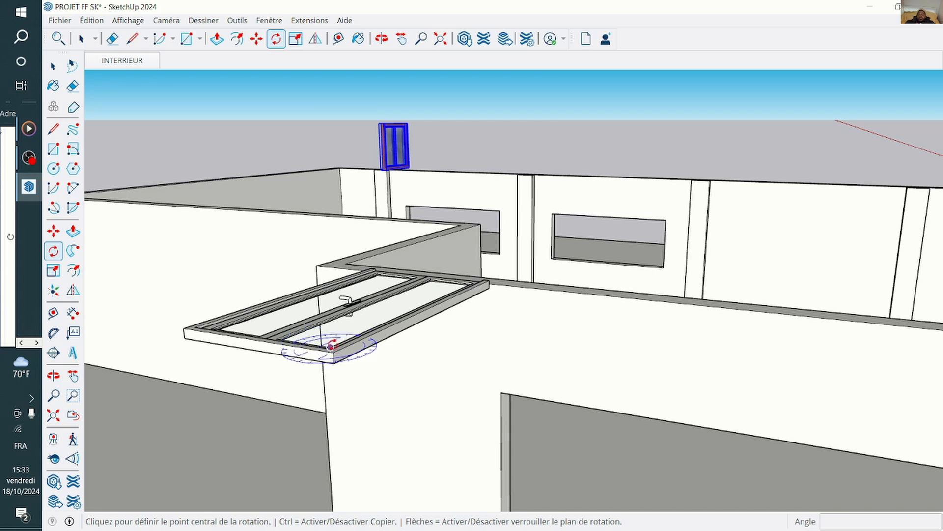
key(Down)
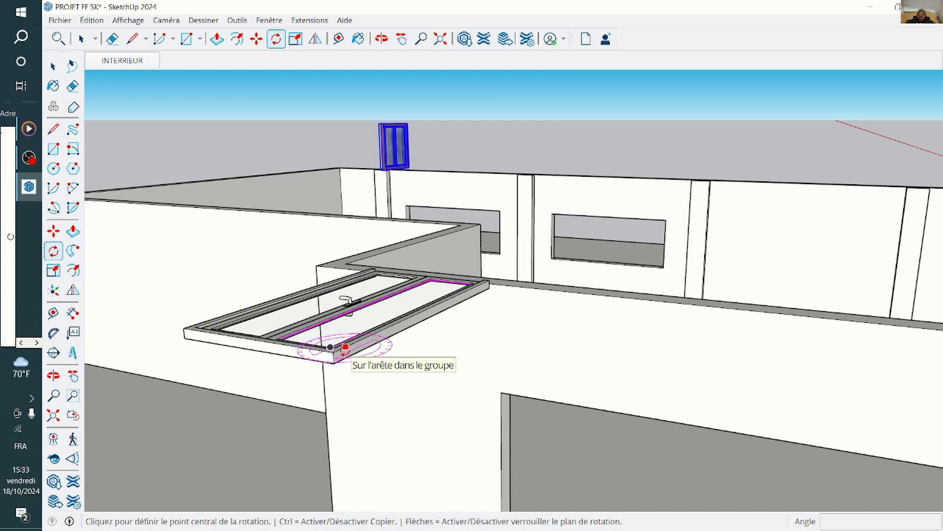
key(Left)
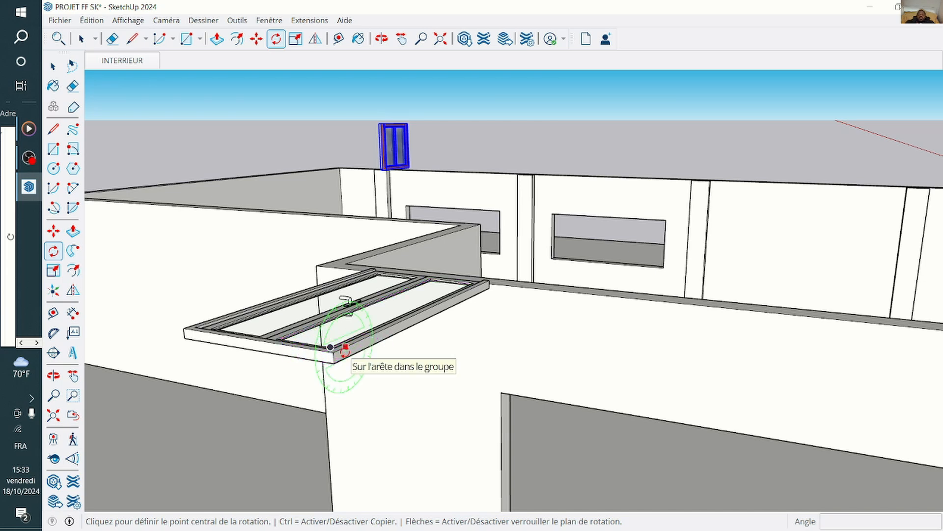
click(345, 351)
click(350, 347)
click(273, 381)
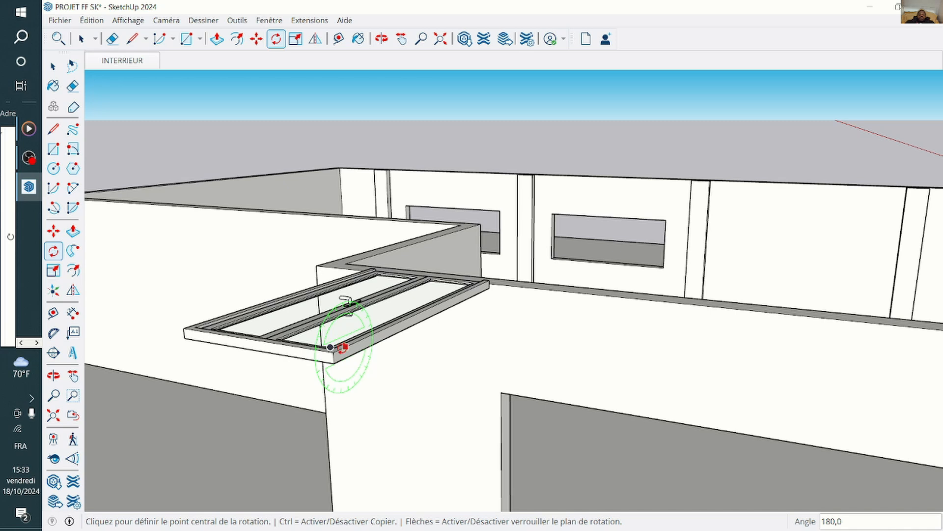
click(345, 347)
click(462, 294)
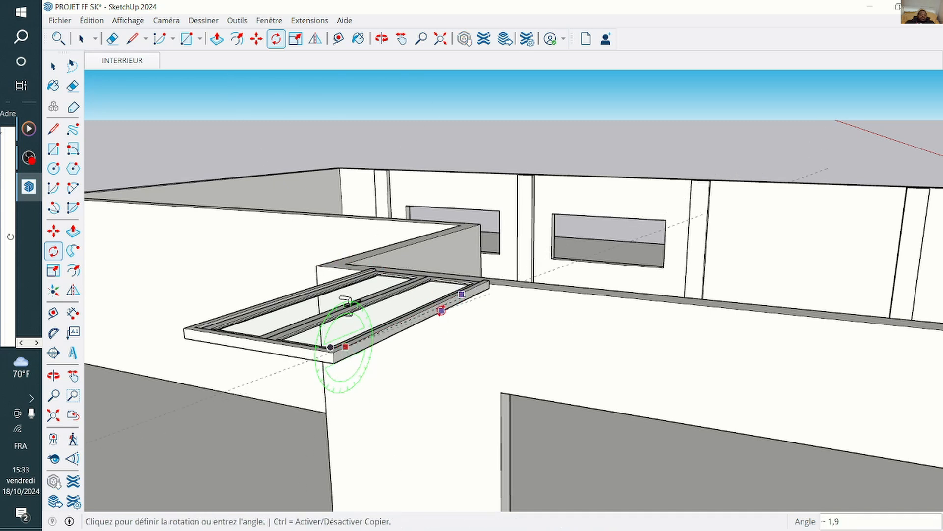
key(Escape)
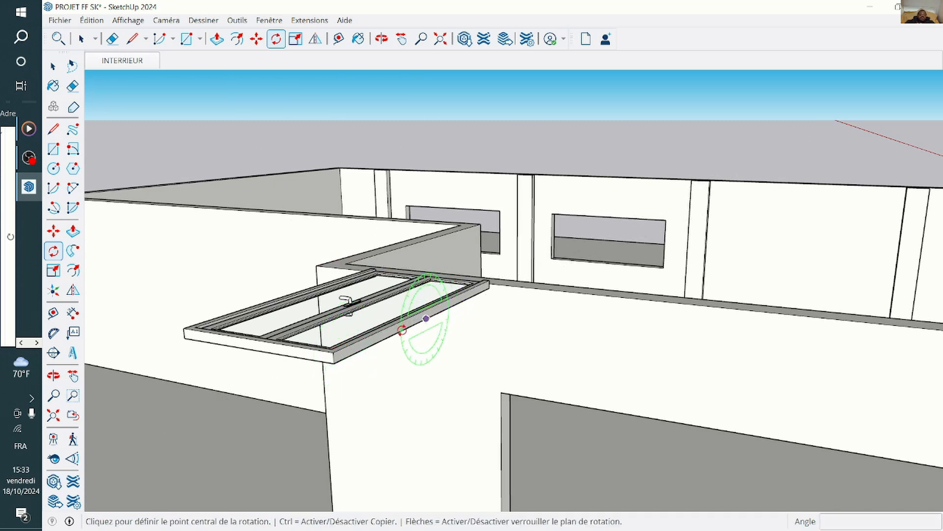
Rotate the French door 90° upright in the plane perpendicular to the green axis, pivoting on its long side edge near the front end.
click(54, 67)
click(356, 343)
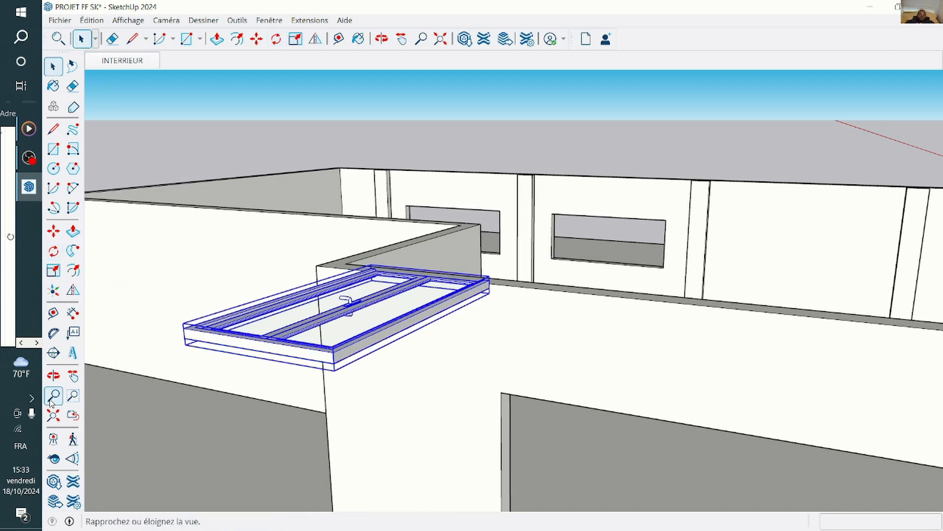
click(54, 250)
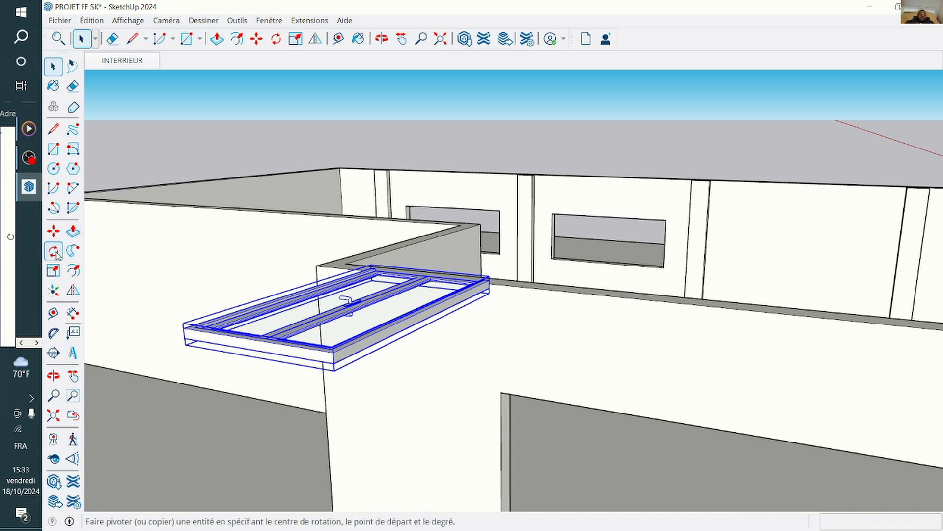
click(357, 352)
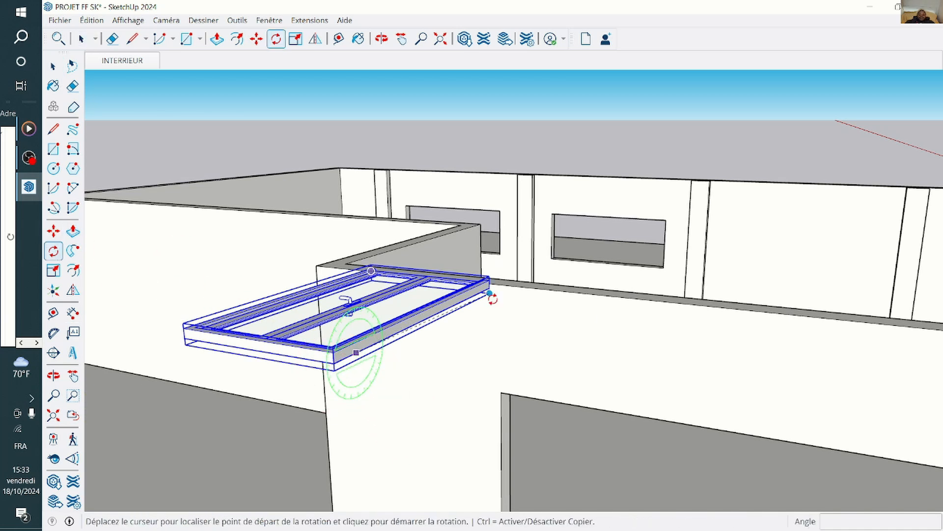
click(489, 293)
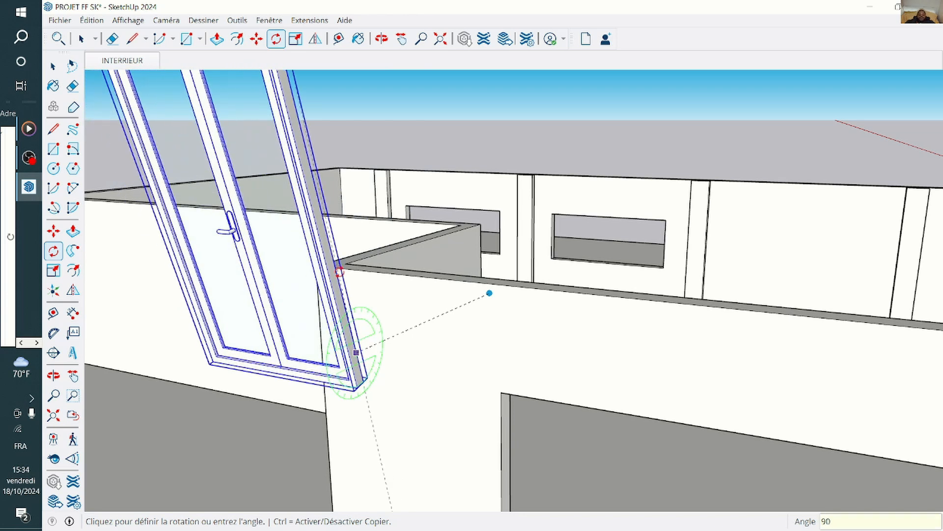
key(Return)
scroll(336, 263, down, 3)
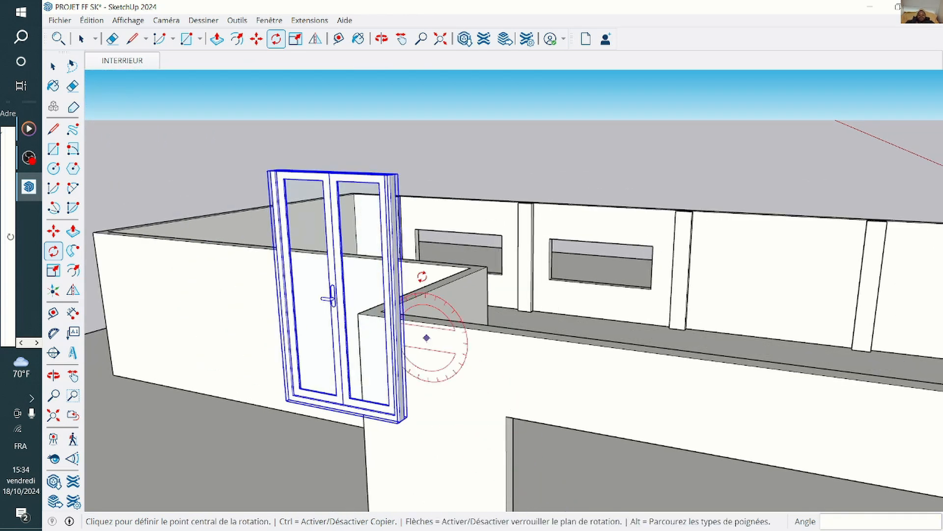
Scale the upright door by about 2.32 along the red axis, stretch it taller along the blue axis, and deselect it.
click(53, 270)
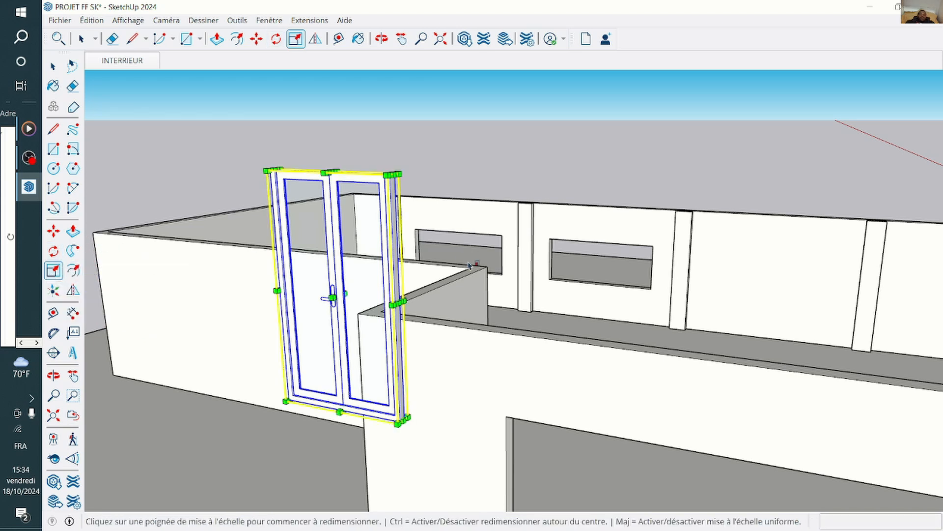
click(398, 304)
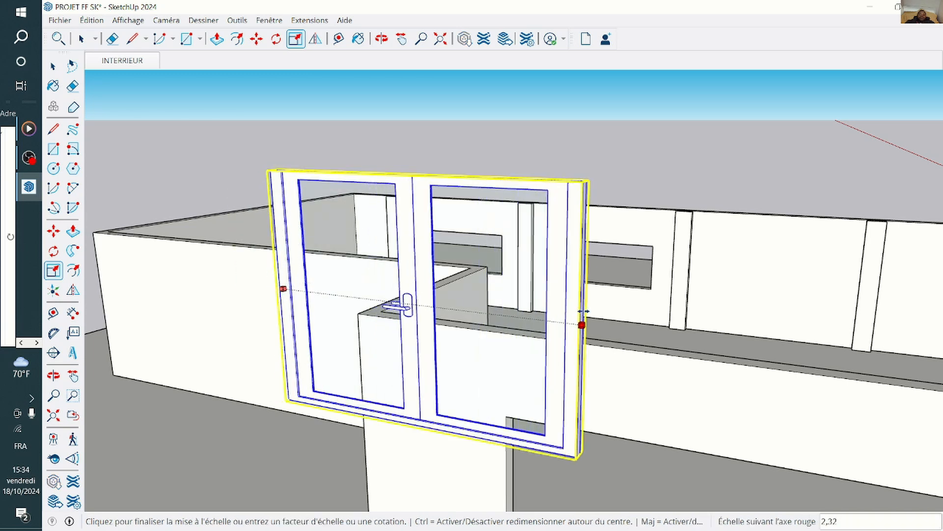
click(585, 315)
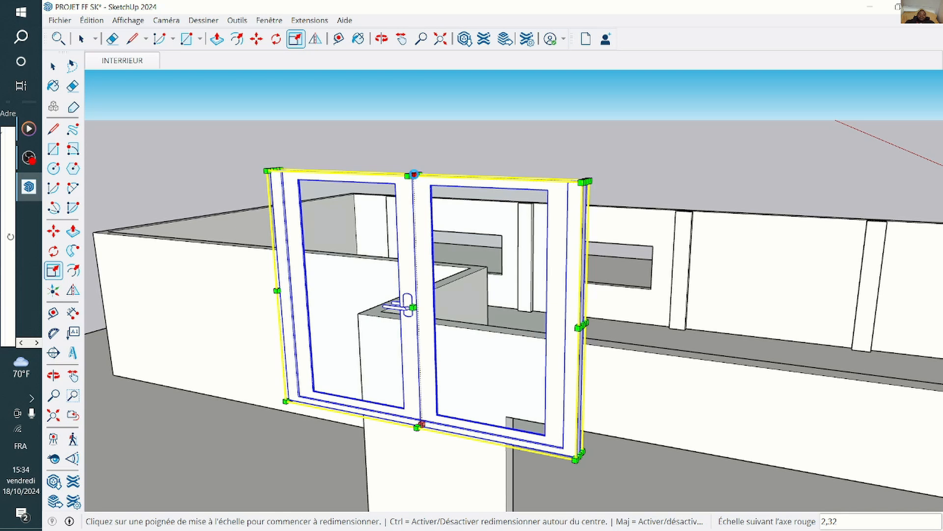
click(415, 174)
click(412, 118)
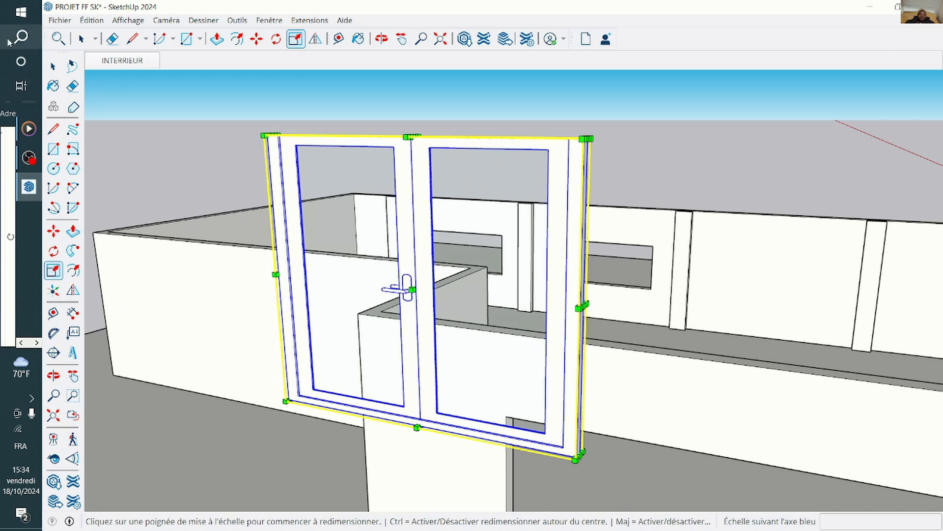
key(space)
click(146, 107)
scroll(391, 253, down, 3)
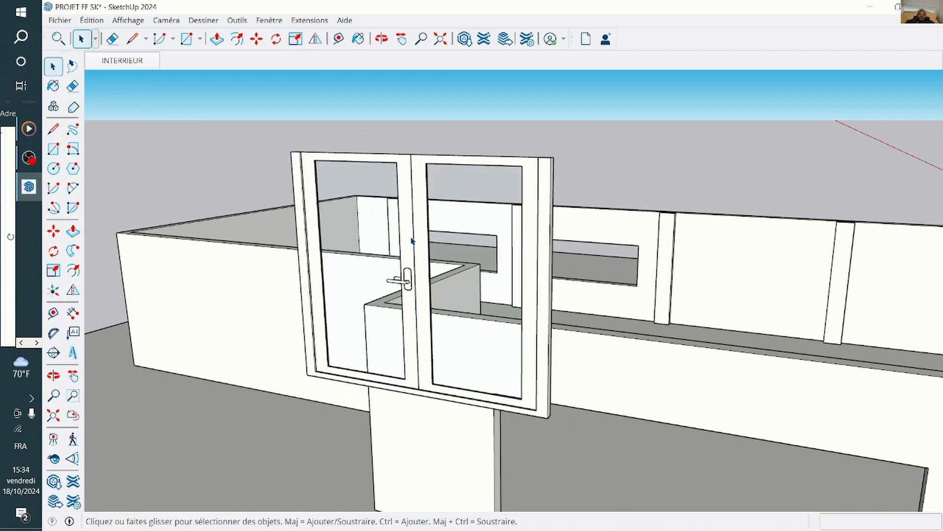
Move the door by its upper outer corner into the front wall's large opening, against the jamb nearest the building's outer corner.
click(483, 206)
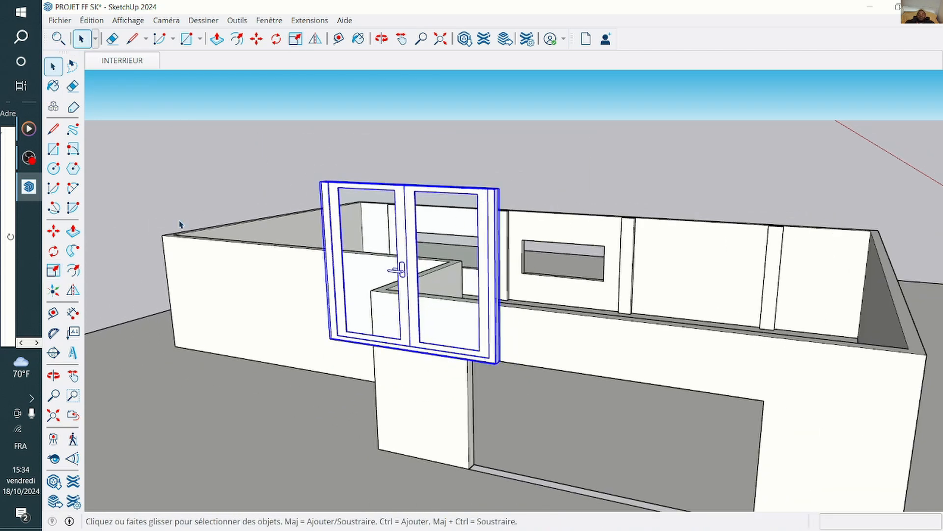
click(53, 233)
scroll(565, 221, up, 1)
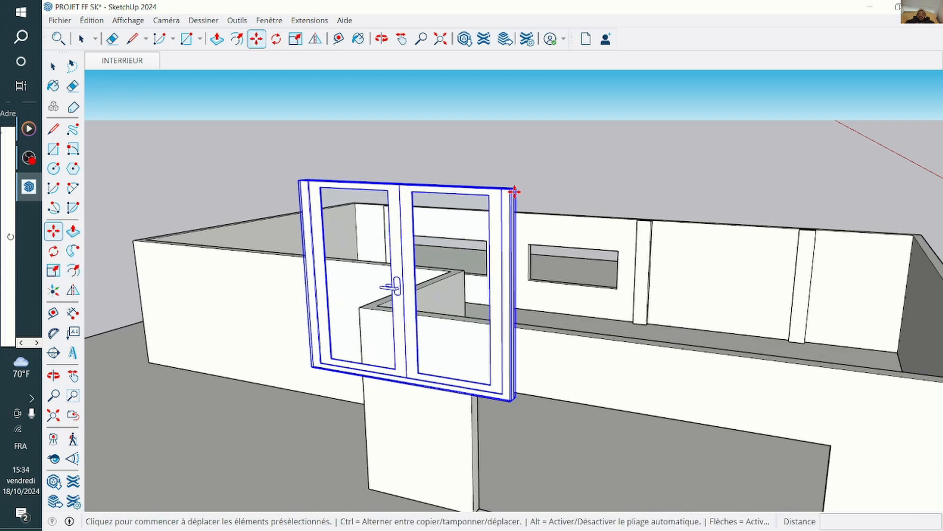
click(515, 192)
scroll(514, 205, down, 4)
scroll(565, 257, up, 4)
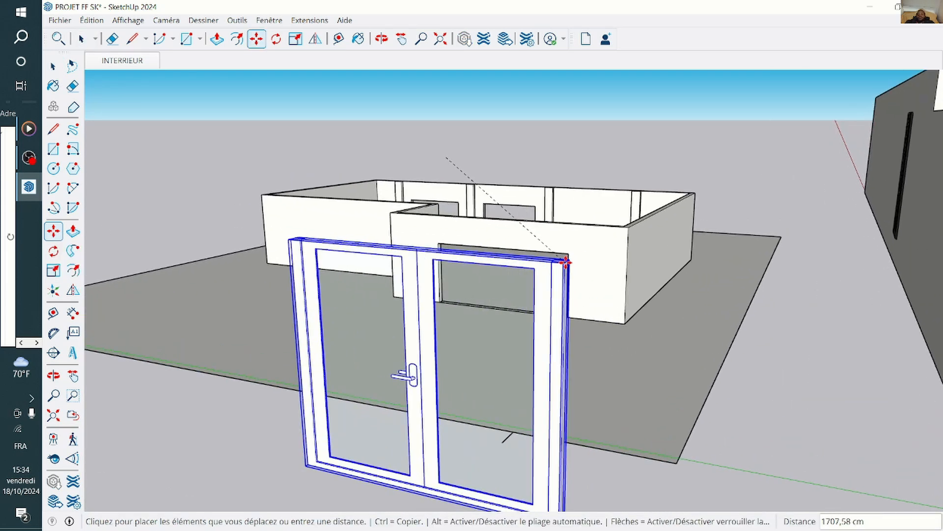
scroll(544, 253, up, 5)
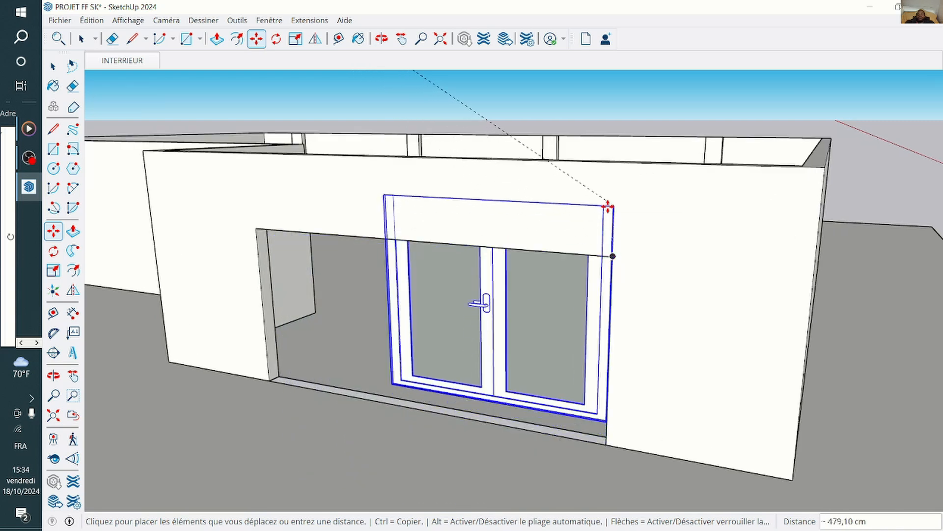
click(609, 207)
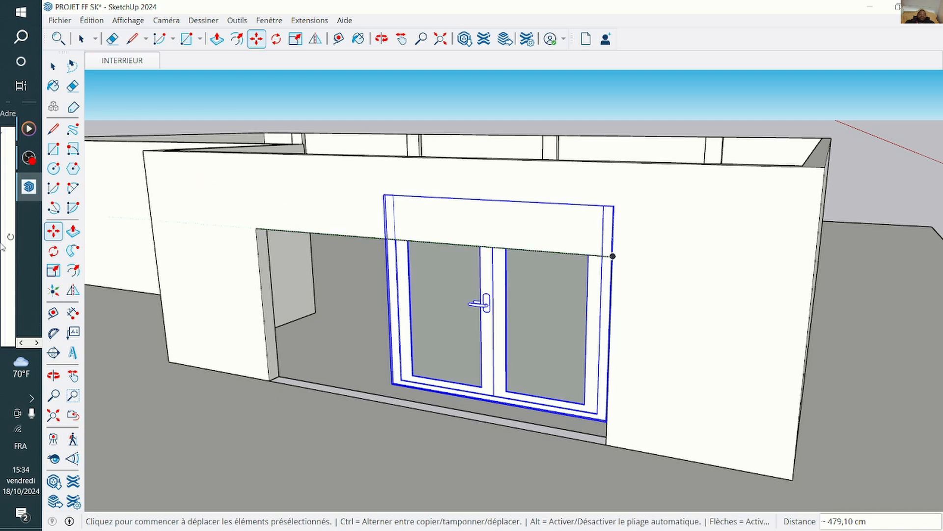
Scale the door from its top edge by about -1.00 along the green axis and 0.85 along the blue axis, and deselect it.
click(53, 270)
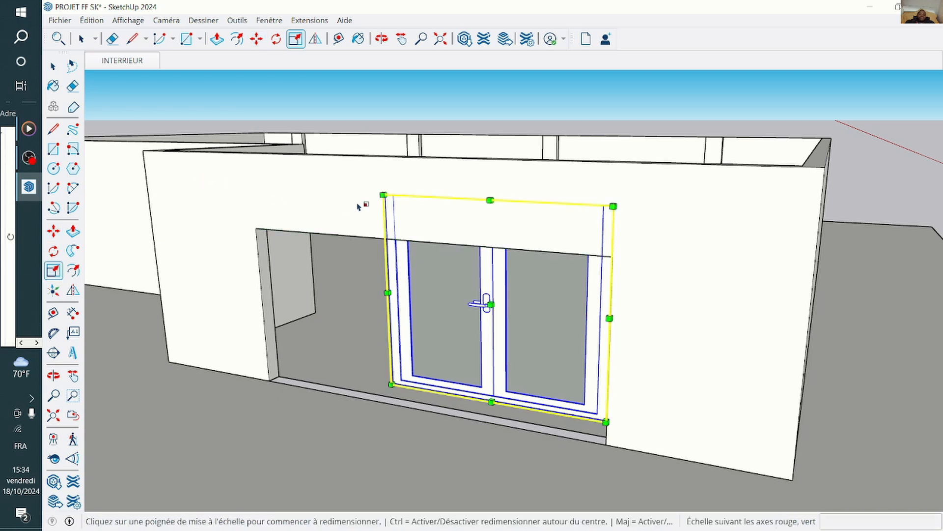
click(491, 200)
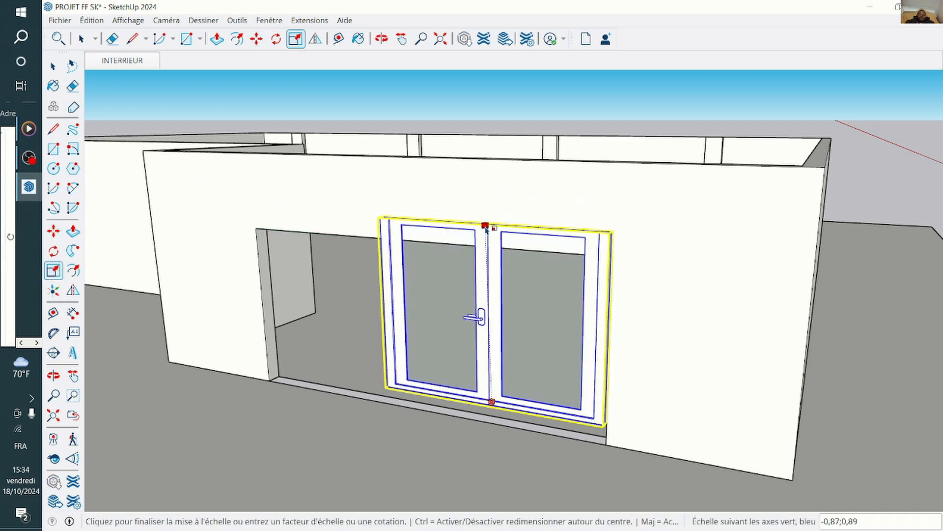
click(481, 322)
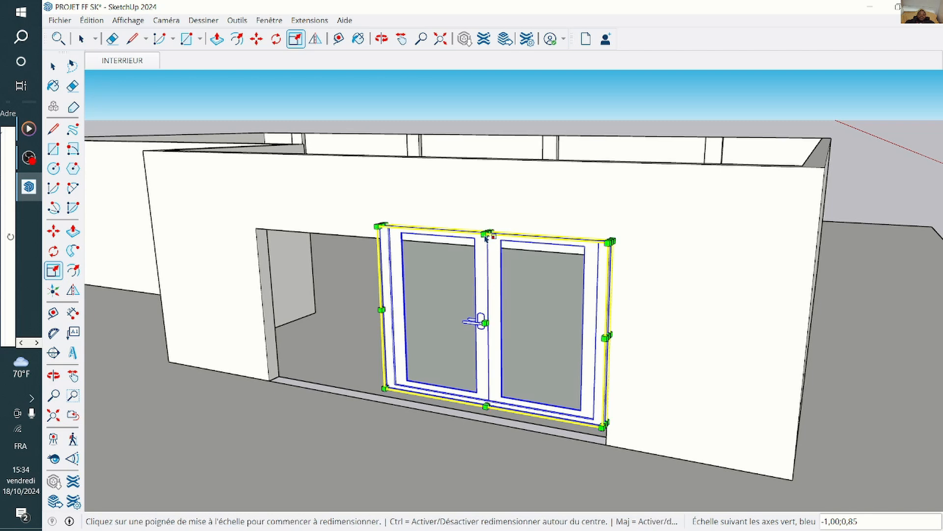
click(53, 66)
click(272, 104)
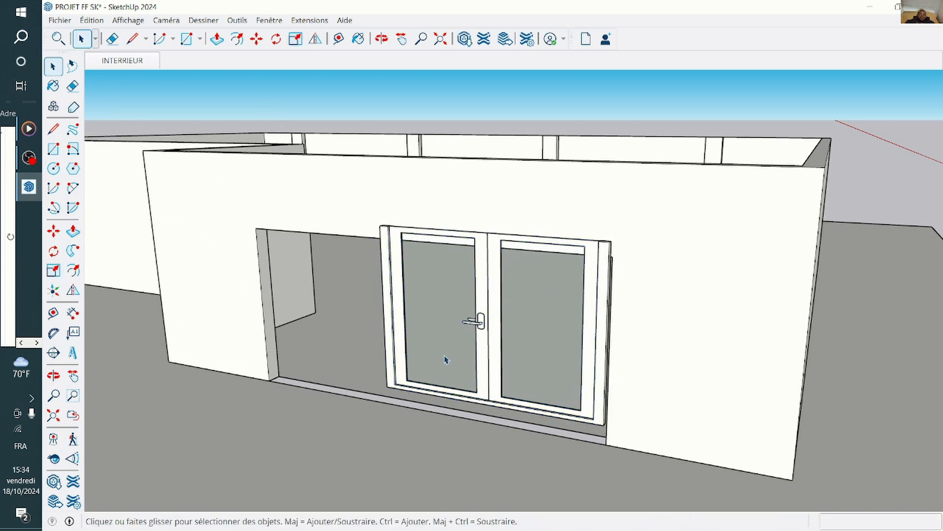
Move the door by its lower outer corner onto the opening's lower corner at the outer jamb.
click(493, 303)
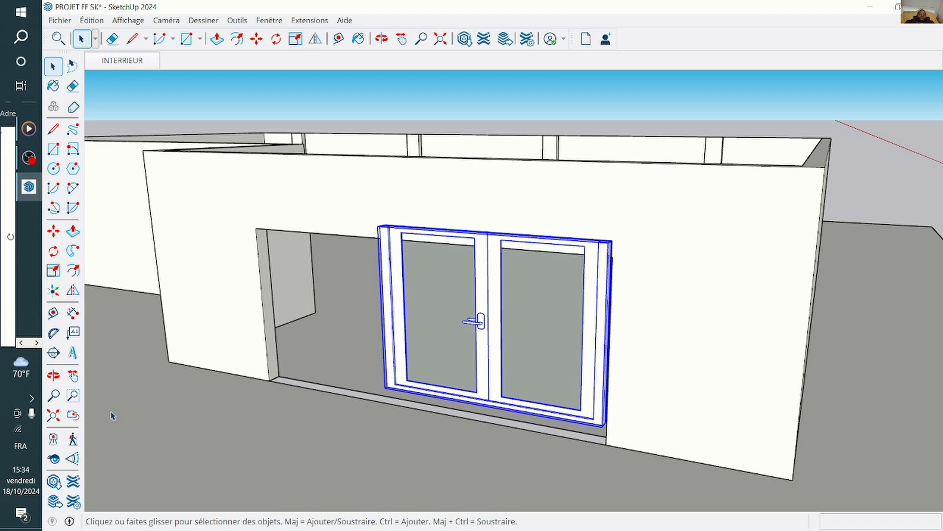
click(53, 233)
scroll(600, 448, up, 4)
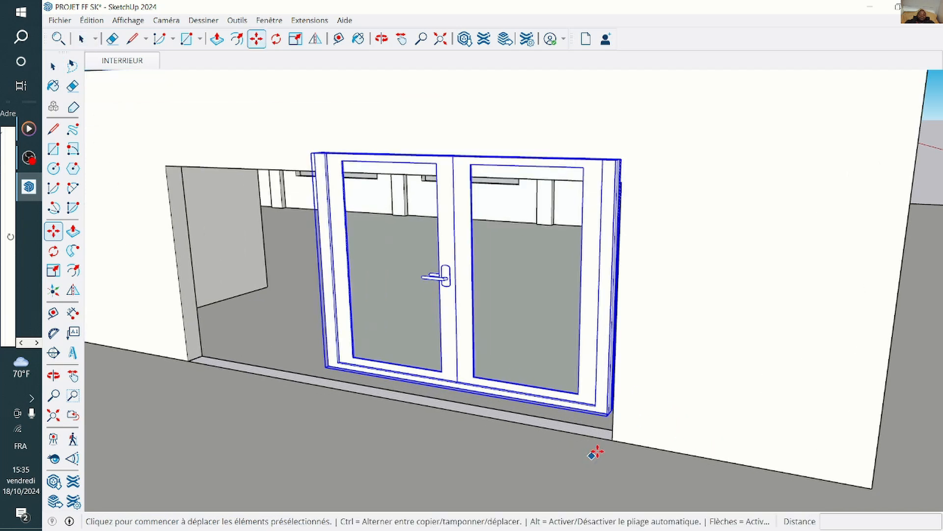
click(605, 421)
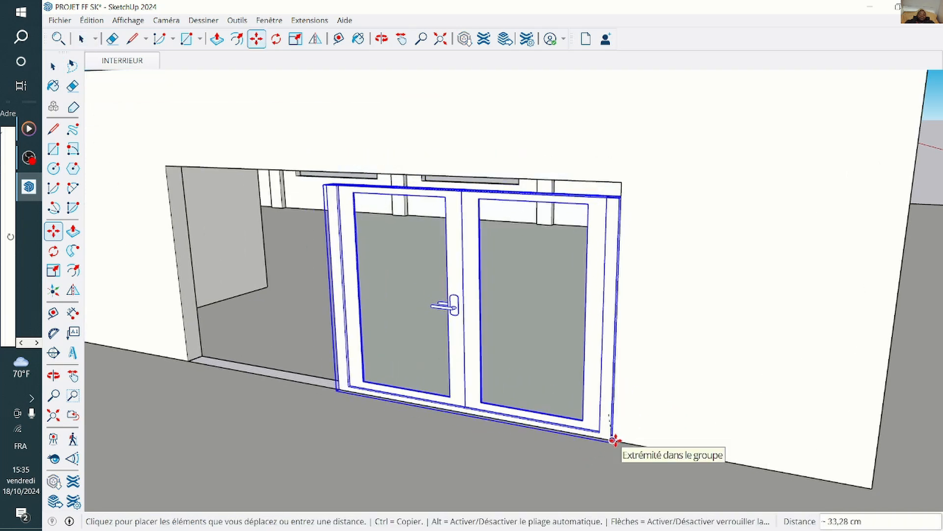
click(613, 442)
scroll(608, 456, down, 3)
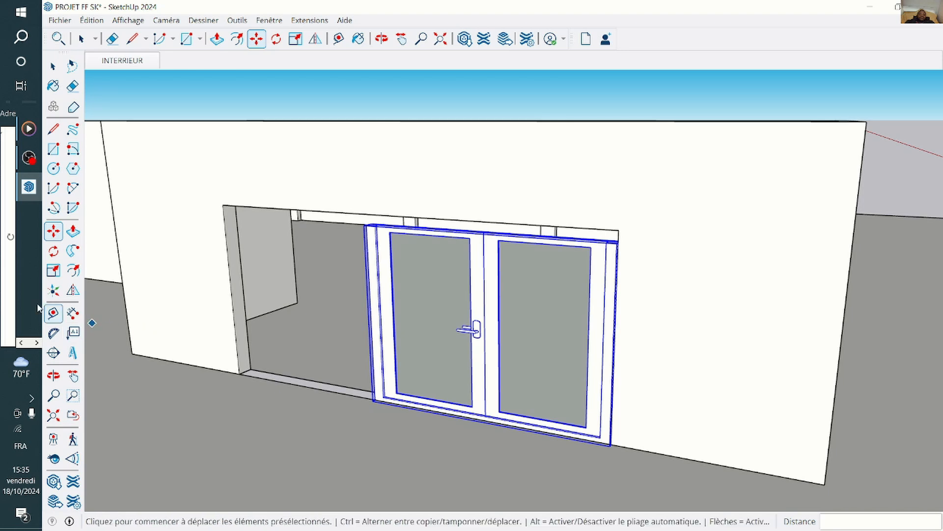
Stretch the door to fill the opening, by about 1.06 in height and about 1.74 in width with 0.70 in depth, and deselect it.
click(53, 270)
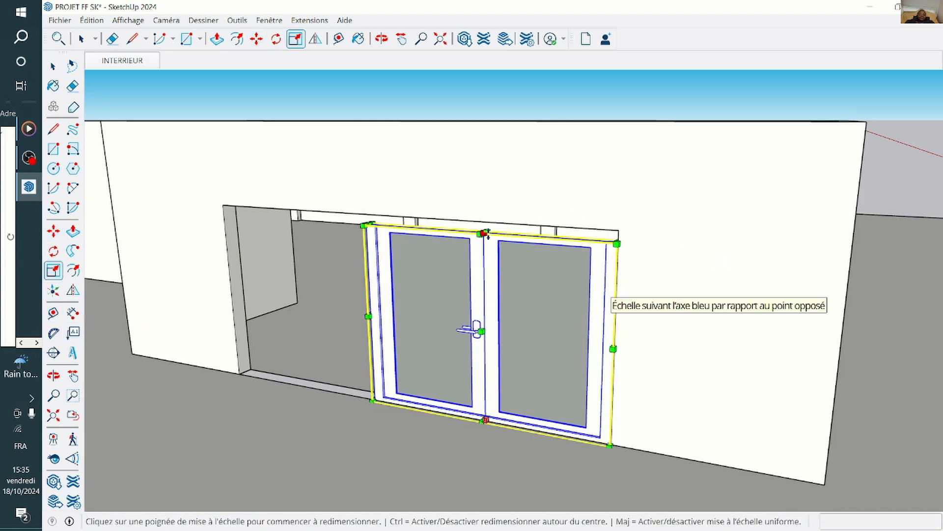
drag(486, 233, 484, 222)
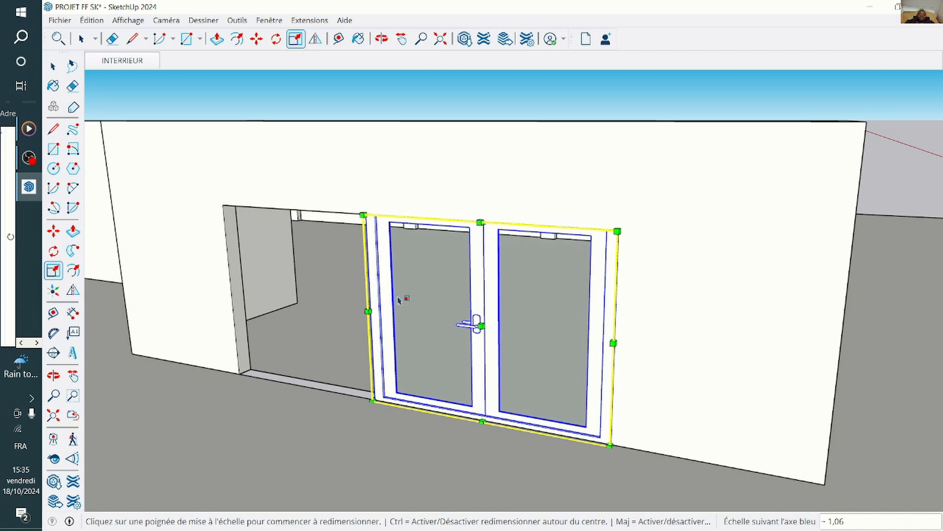
drag(370, 313, 231, 293)
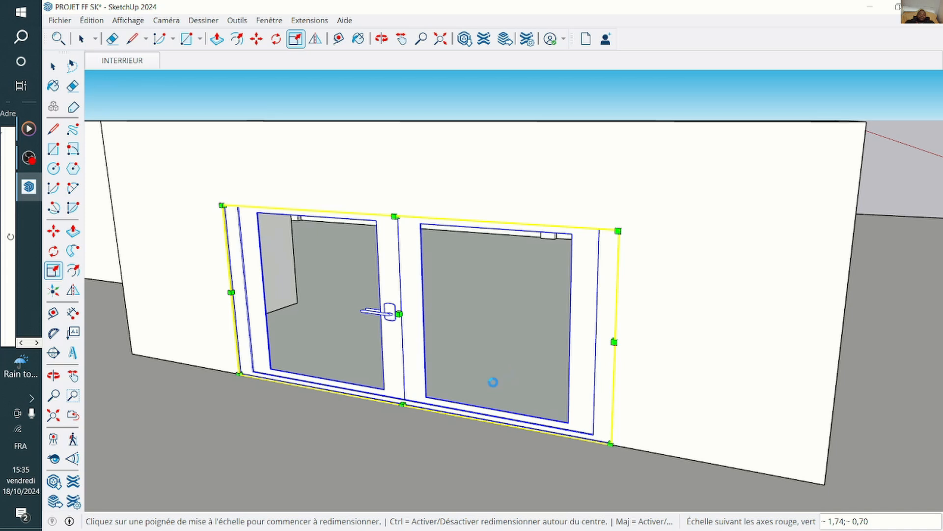
scroll(488, 384, down, 3)
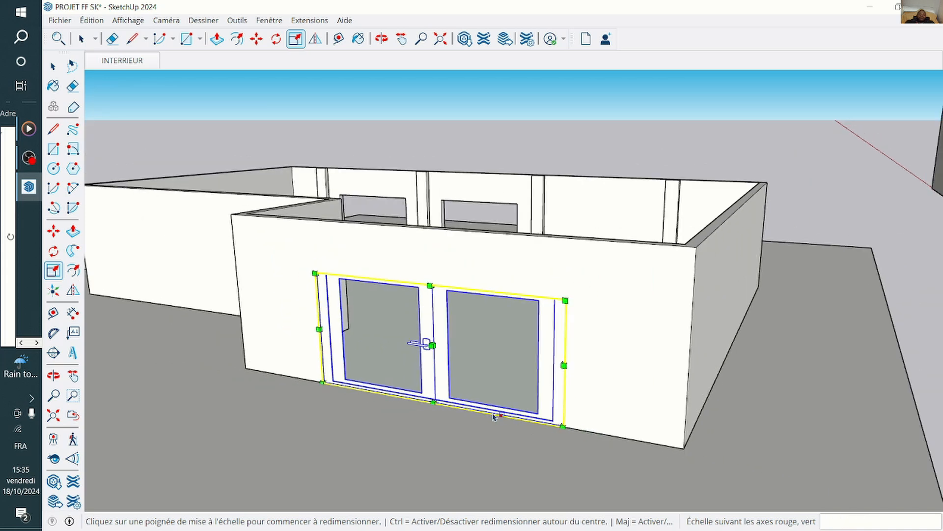
click(54, 67)
scroll(381, 194, down, 4)
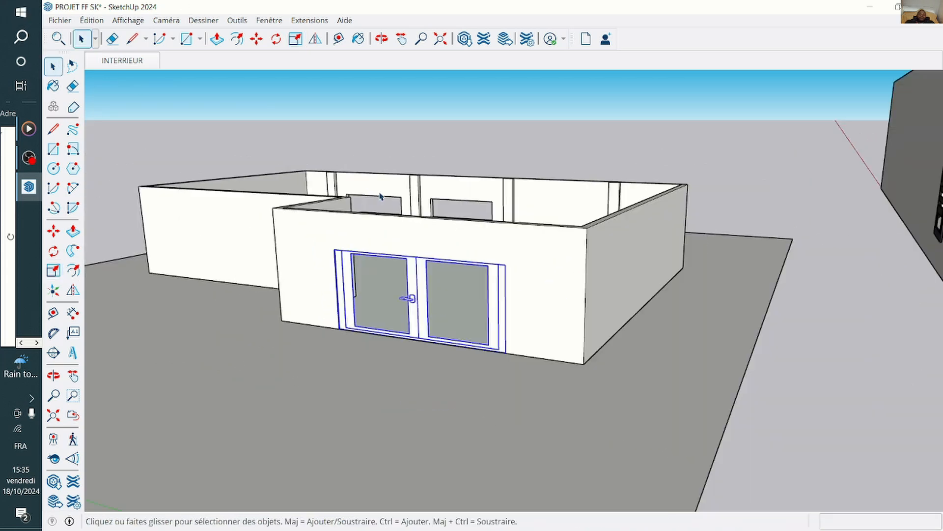
click(496, 134)
Examine the fitted French door in the front wall and the two window openings in the back wall.
scroll(717, 275, down, 2)
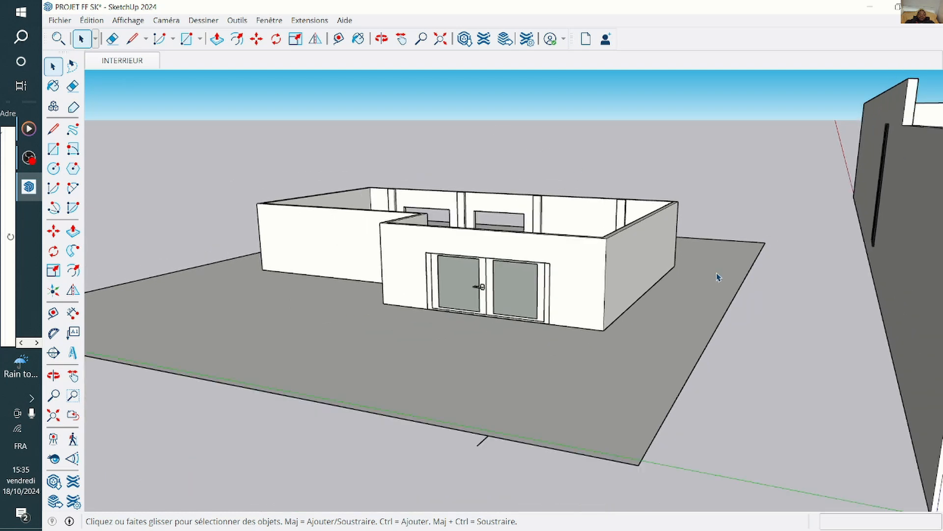
scroll(509, 266, up, 1)
scroll(510, 266, up, 2)
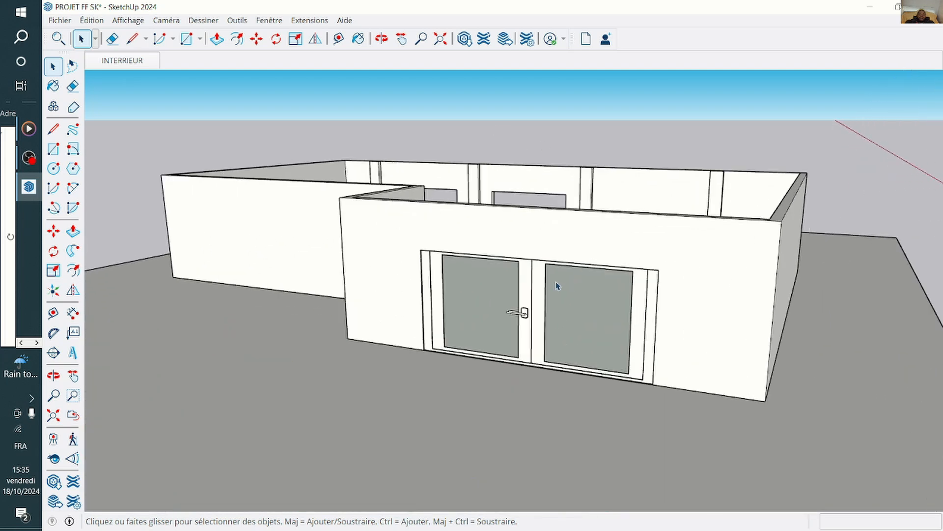
click(536, 293)
scroll(525, 288, up, 1)
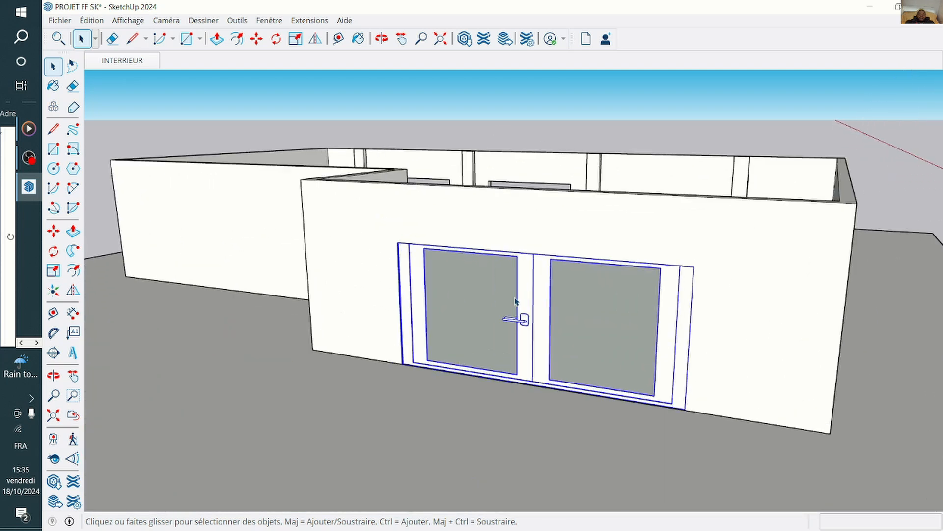
click(599, 120)
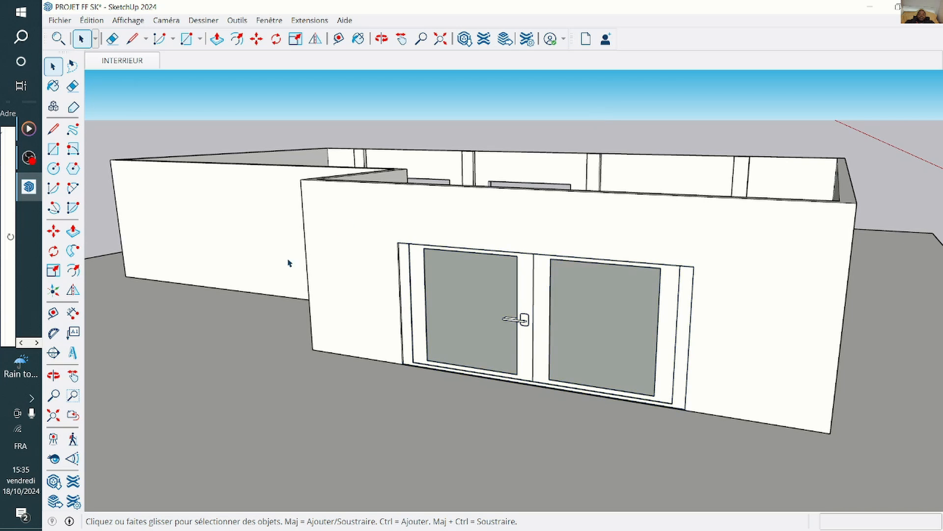
click(54, 376)
drag(373, 394, 603, 315)
scroll(467, 213, up, 6)
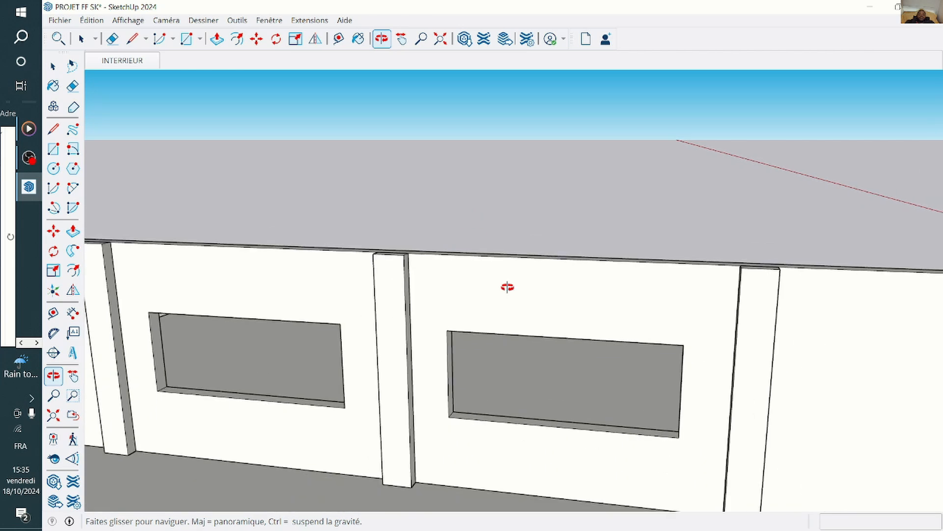
scroll(540, 277, down, 4)
drag(552, 284, 485, 303)
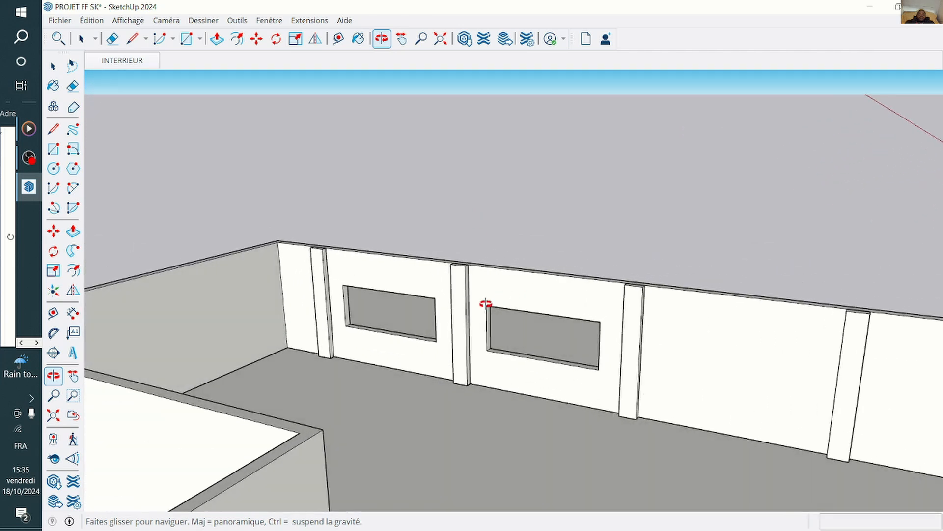
scroll(550, 273, down, 3)
drag(573, 262, 554, 305)
key(space)
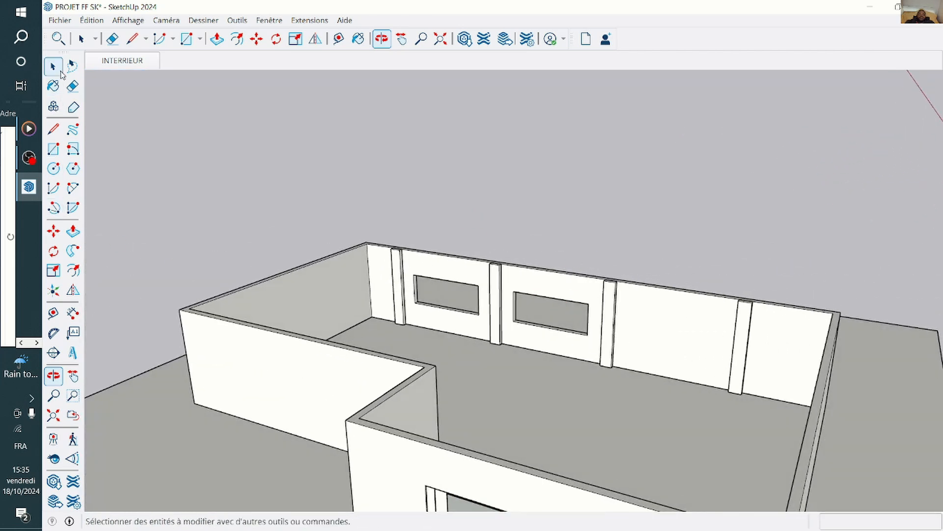
Import the 1200x1300 "fenetre" window from 3D Warehouse directly into the model and place it above the back wall.
scroll(493, 211, down, 2)
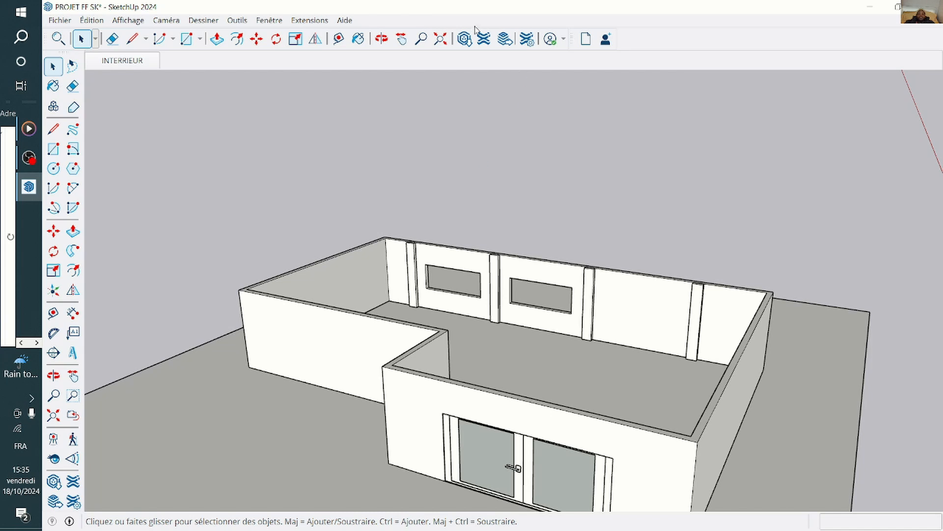
click(464, 40)
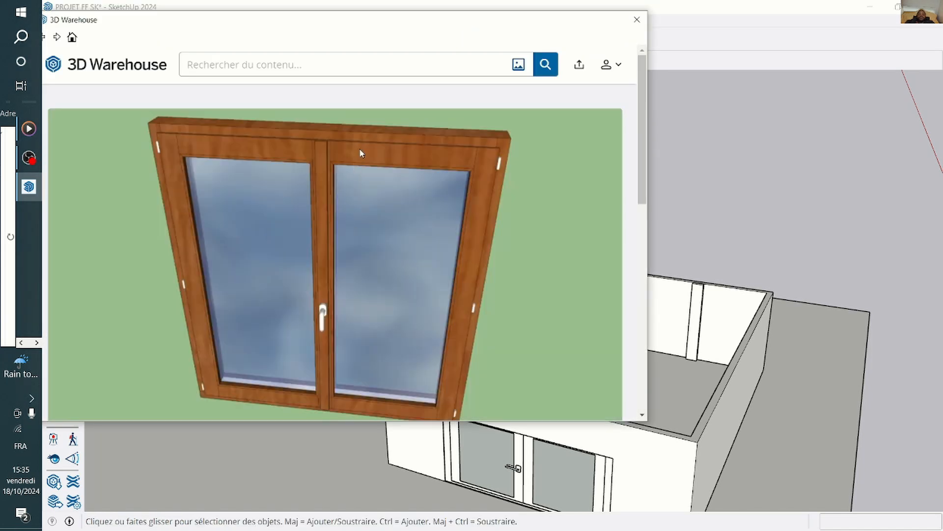
scroll(381, 143, down, 10)
scroll(388, 157, up, 7)
scroll(394, 163, down, 1)
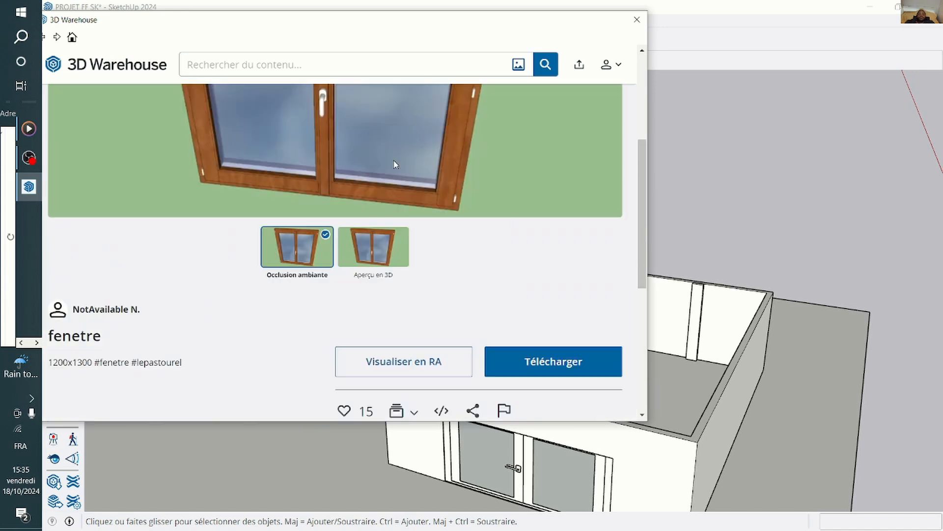
click(545, 363)
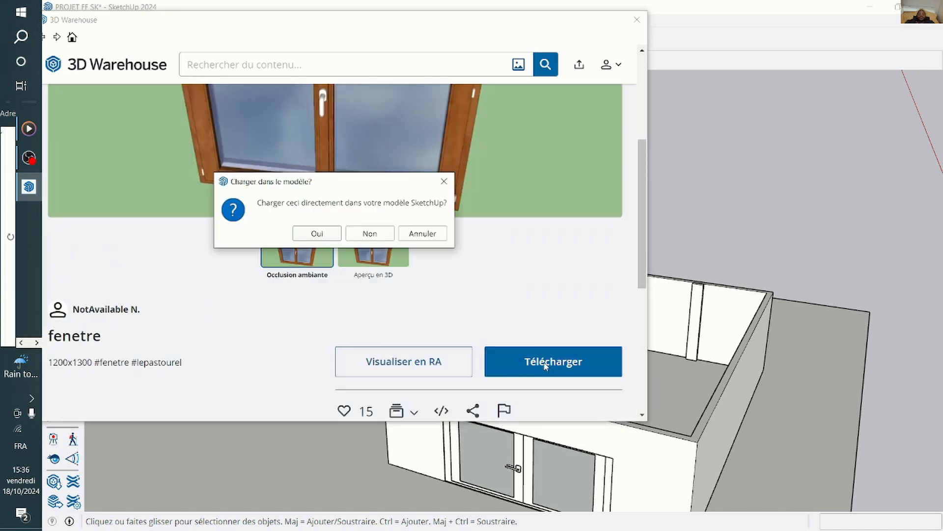
click(318, 240)
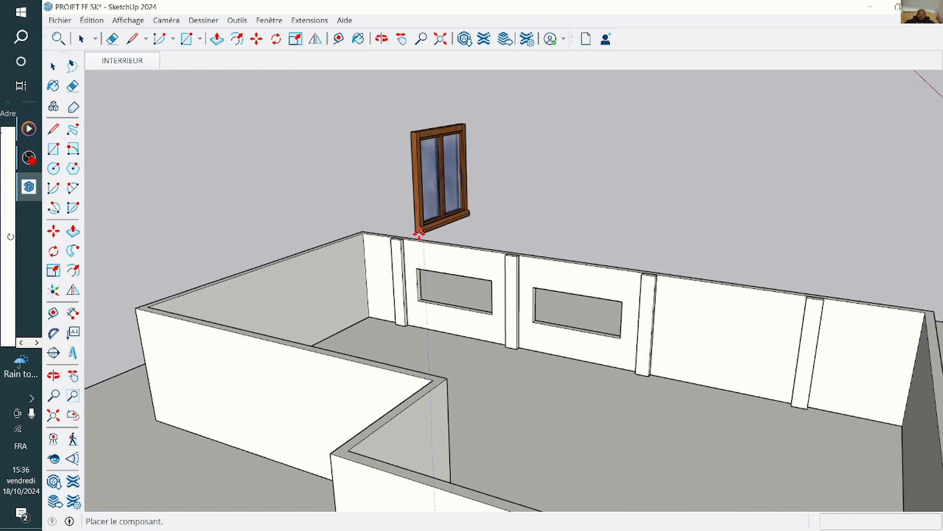
click(418, 231)
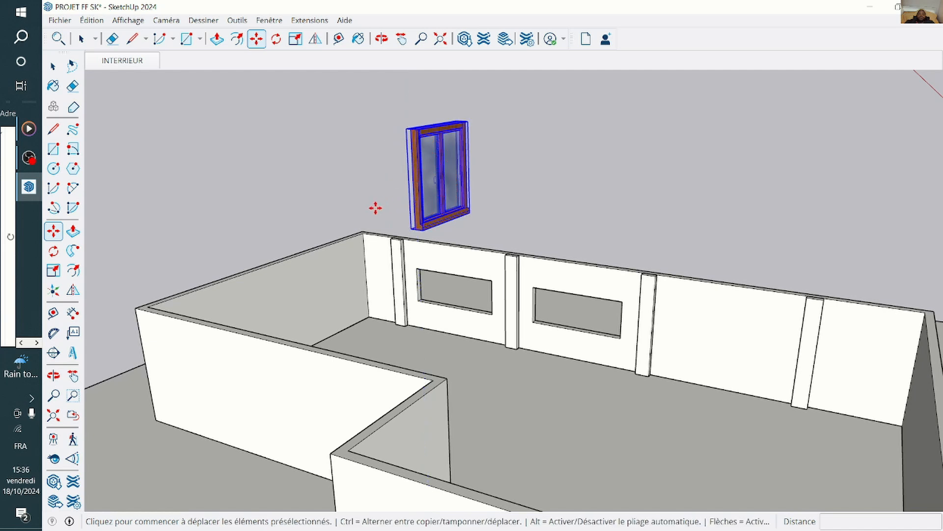
Rotate the window 90° about its lower corner so it runs parallel to the back wall.
scroll(923, 447, up, 1)
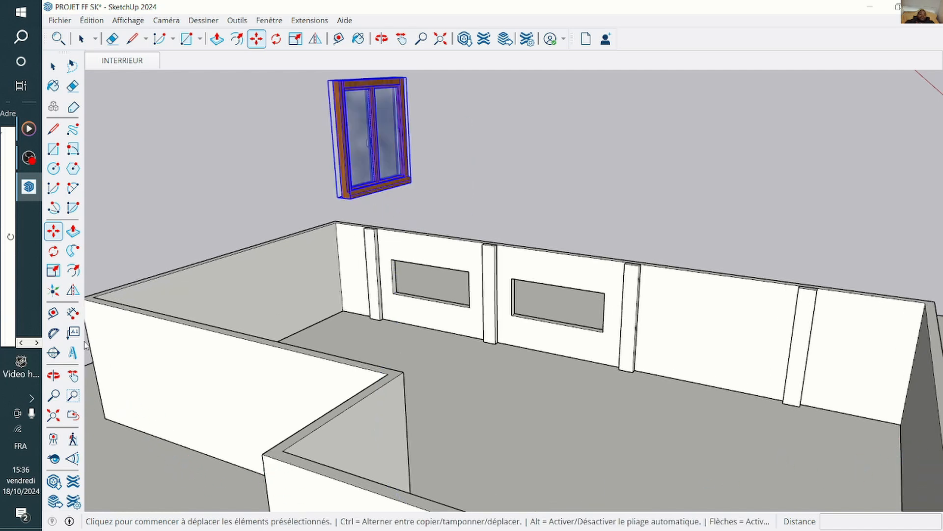
click(53, 251)
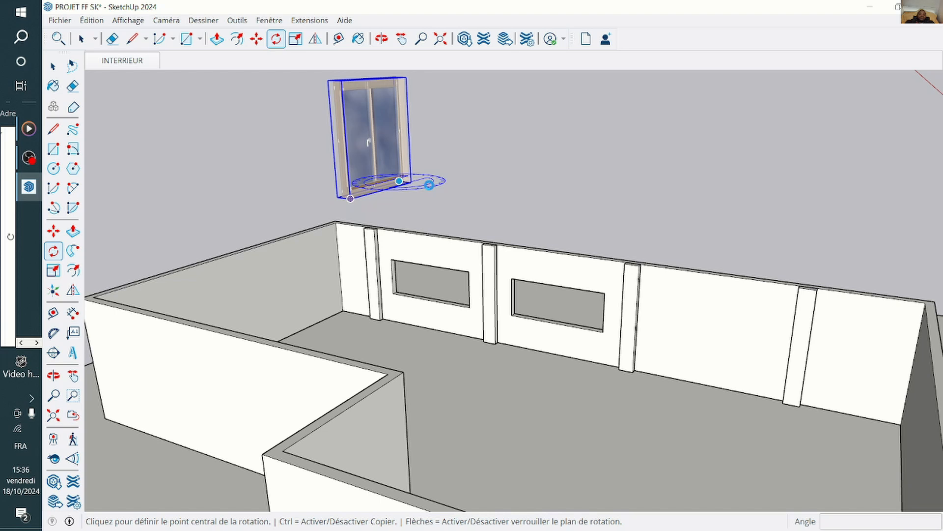
click(411, 183)
click(350, 199)
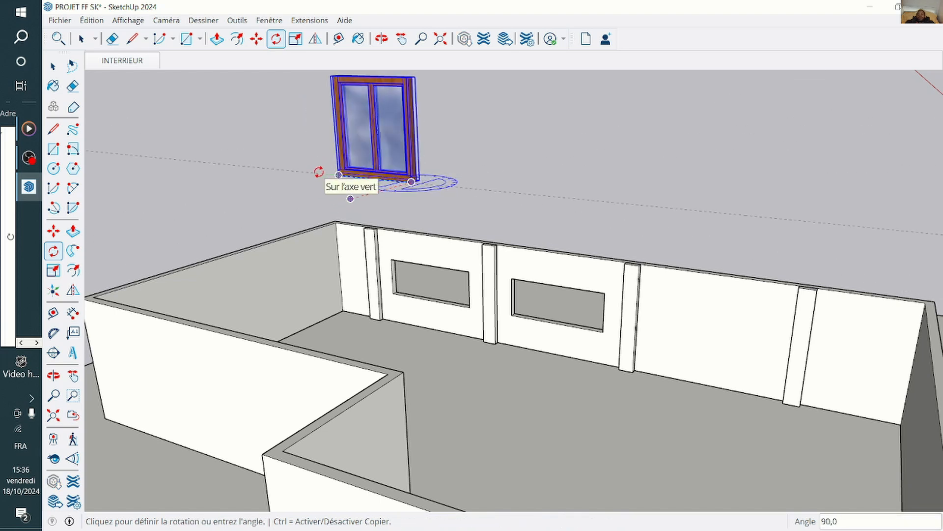
click(319, 172)
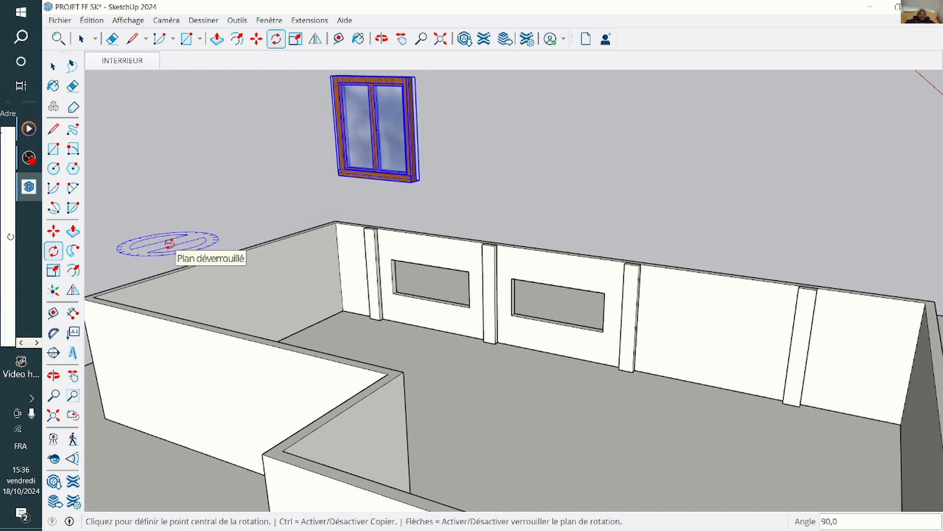
Move the window by its upper corner onto the upper corner of the back-wall opening farther from the building's corner.
click(53, 232)
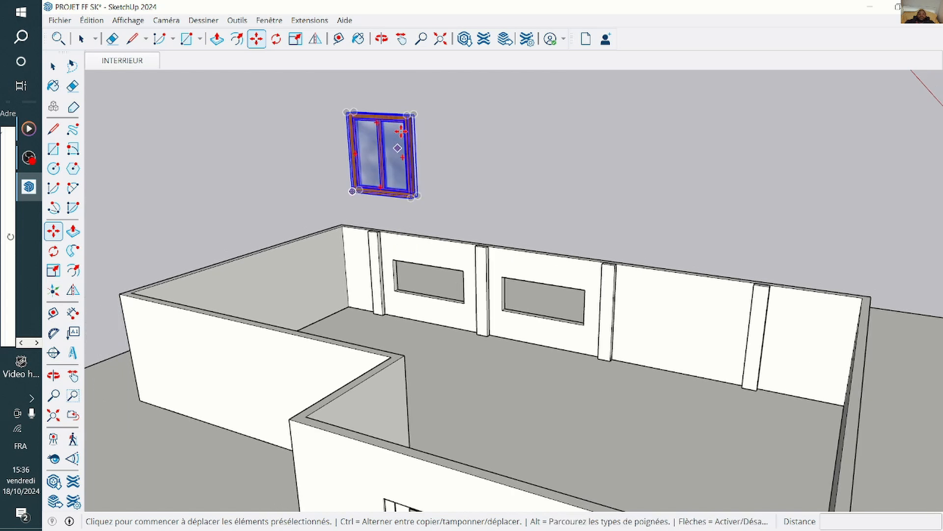
scroll(416, 143, down, 5)
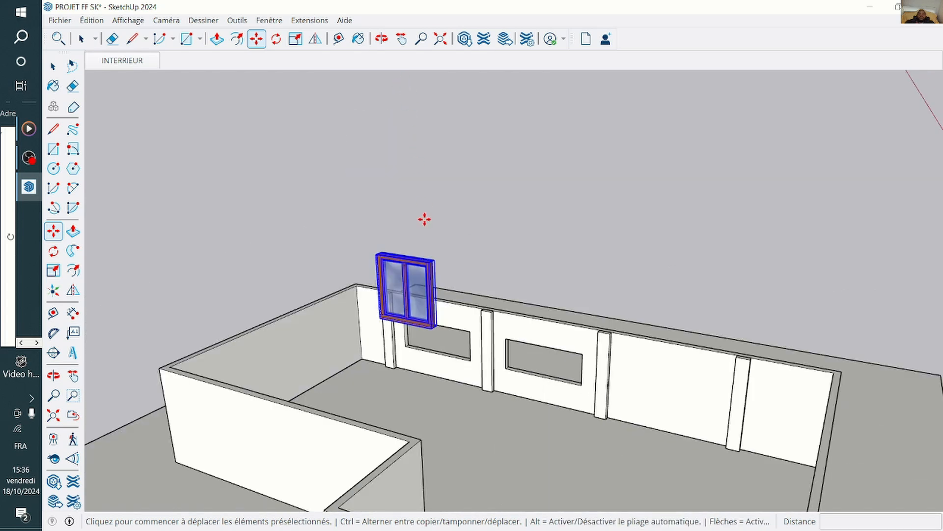
scroll(435, 273, up, 4)
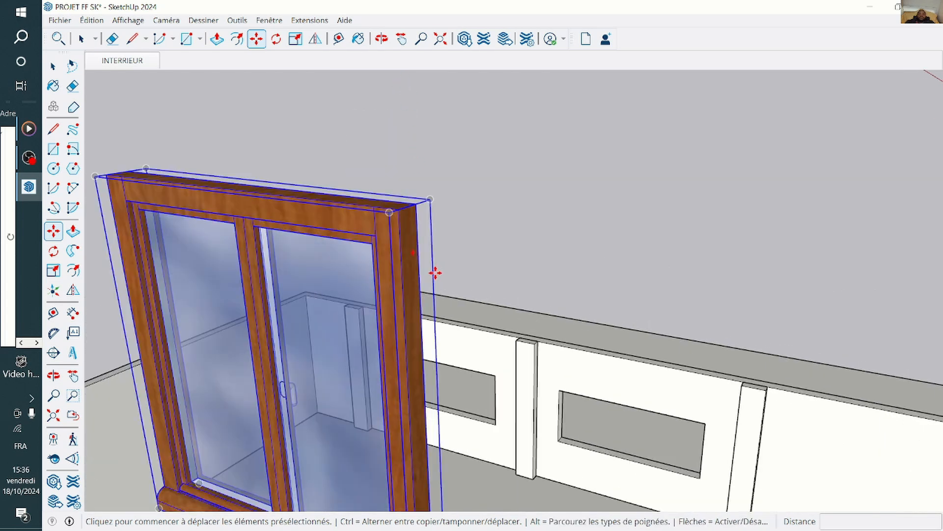
click(416, 204)
scroll(598, 393, down, 2)
scroll(682, 417, up, 4)
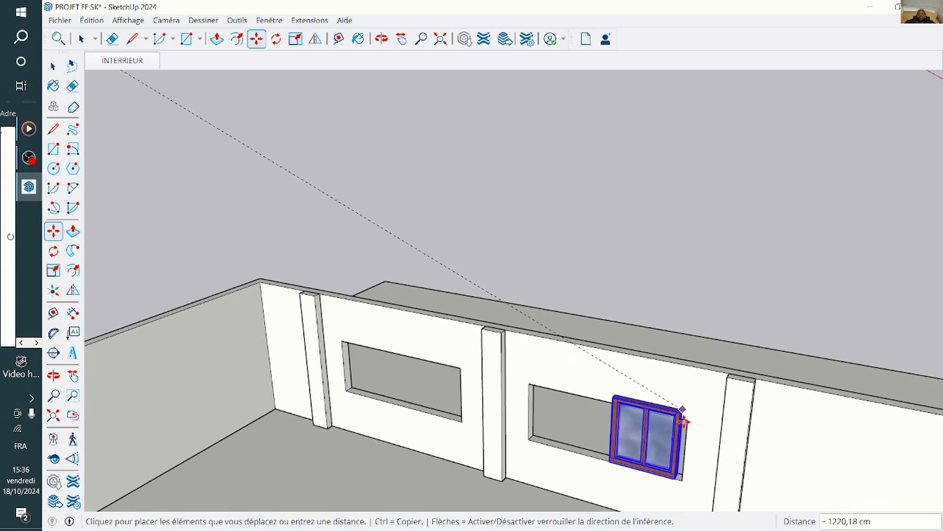
click(686, 429)
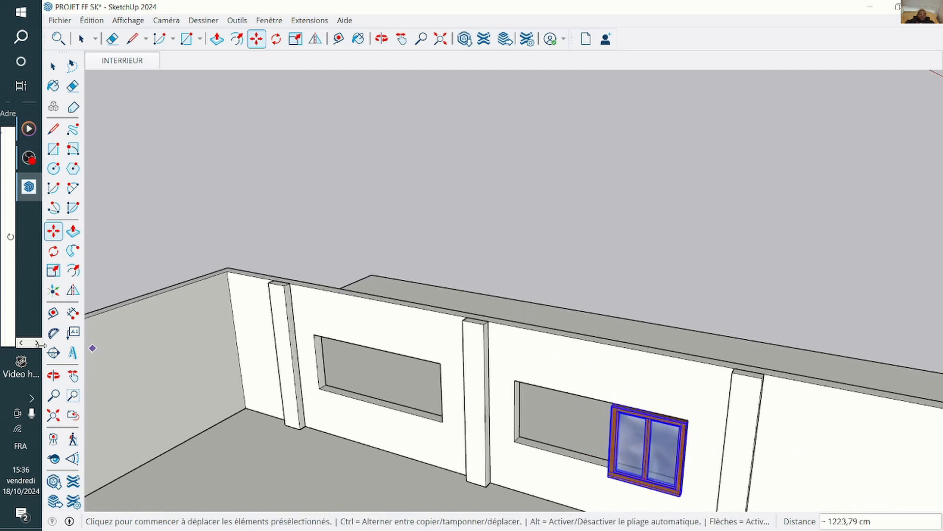
Scale the window in width, depth and height to fill the opening, and deselect it.
click(54, 270)
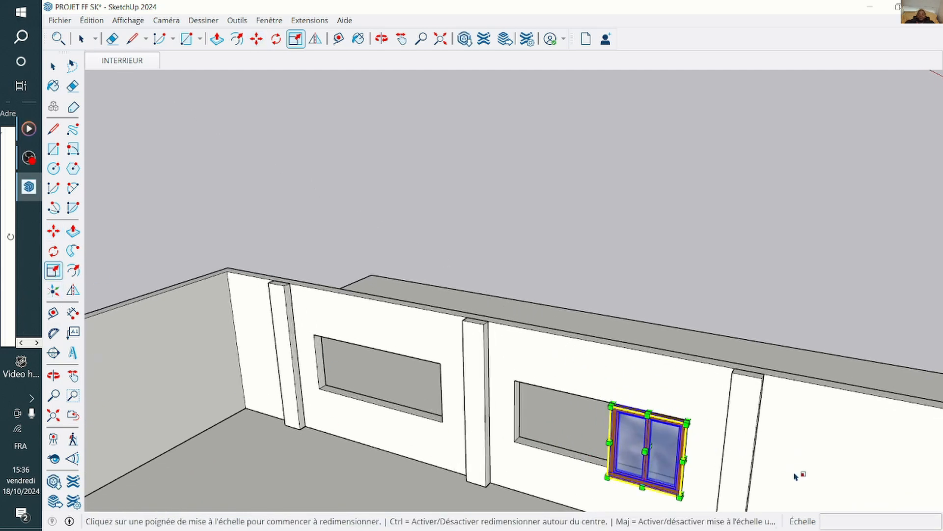
scroll(641, 497, up, 5)
click(585, 410)
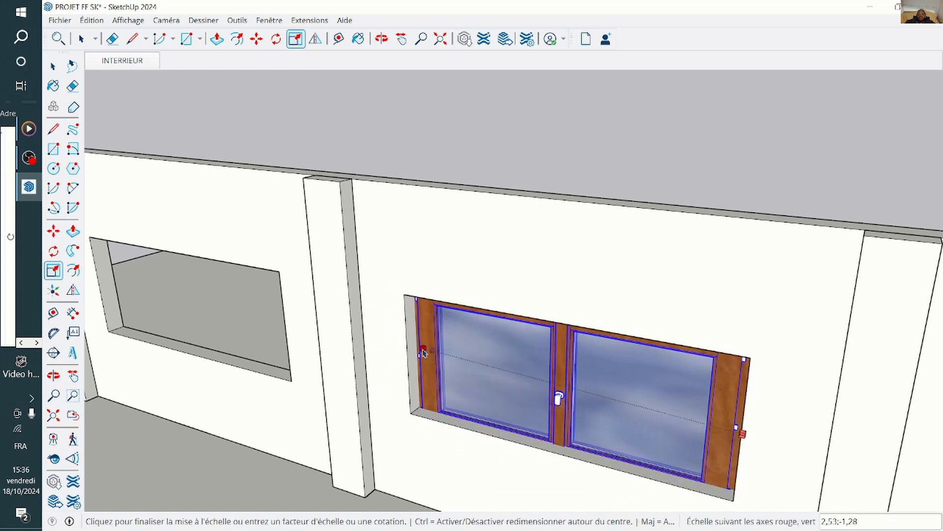
click(409, 353)
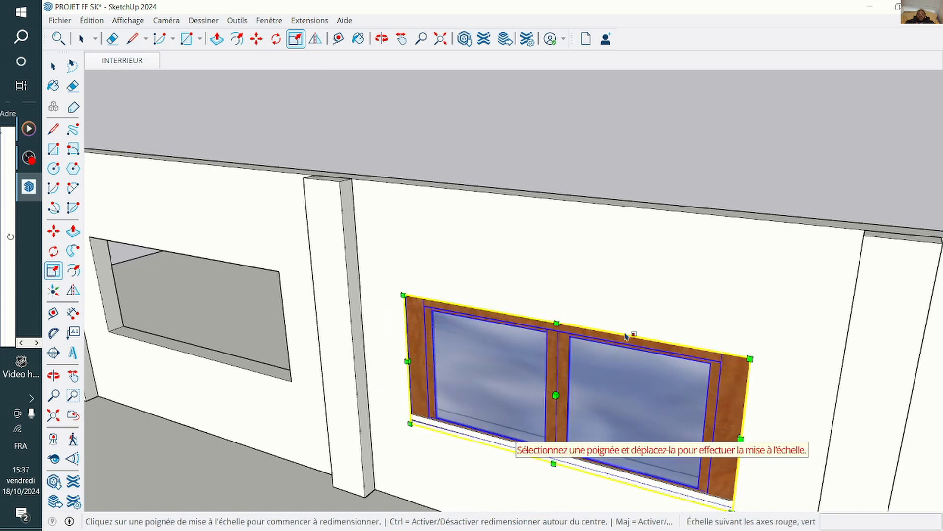
middle_drag(626, 337, 527, 435)
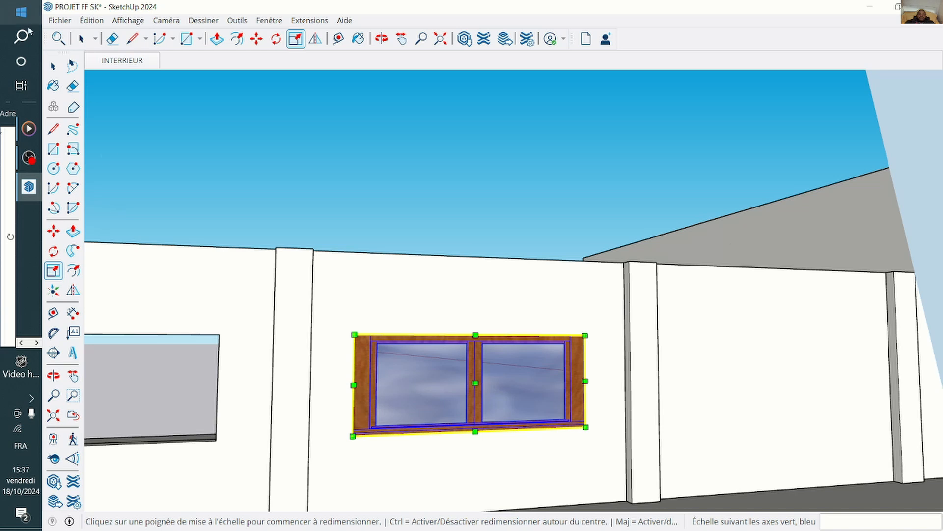
click(54, 65)
click(565, 187)
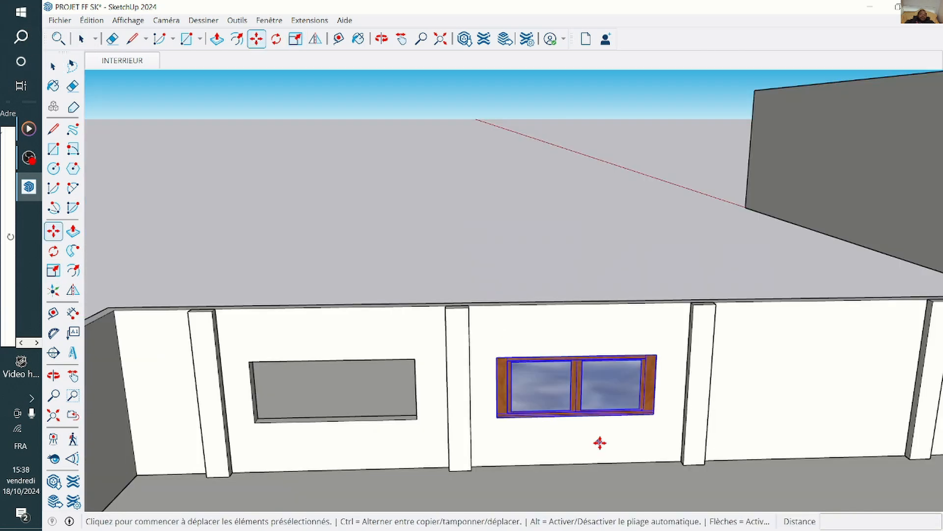
Copy the window by its lower corner into the other back-wall opening and scale the copy to fill it.
key(ctrl)
click(497, 416)
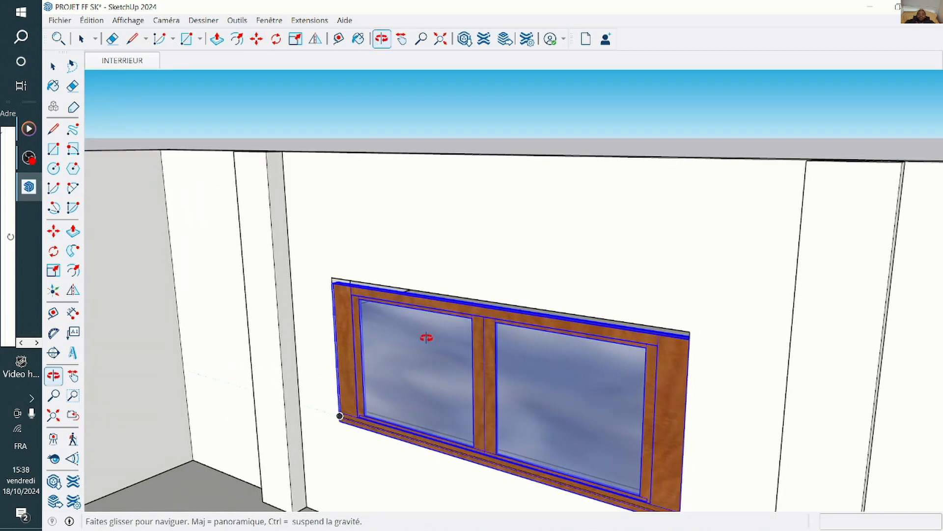
drag(425, 337, 495, 300)
click(53, 270)
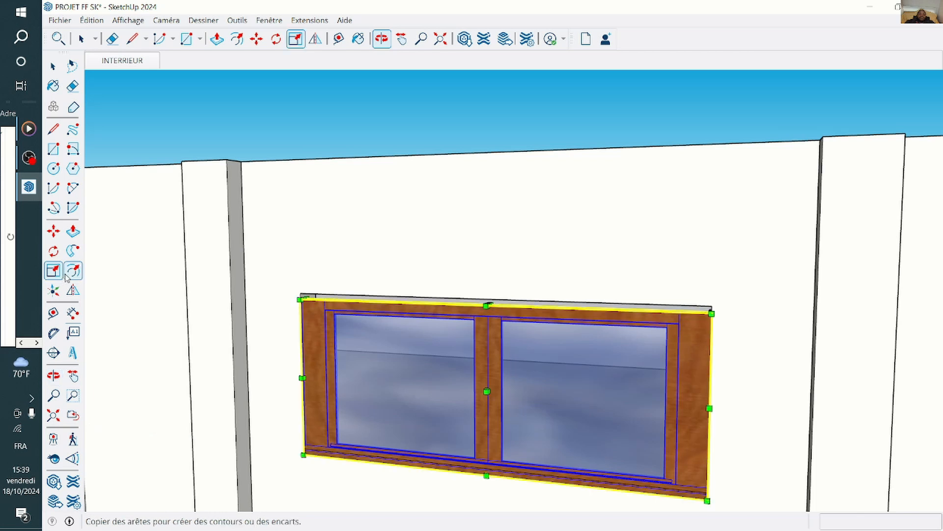
click(53, 66)
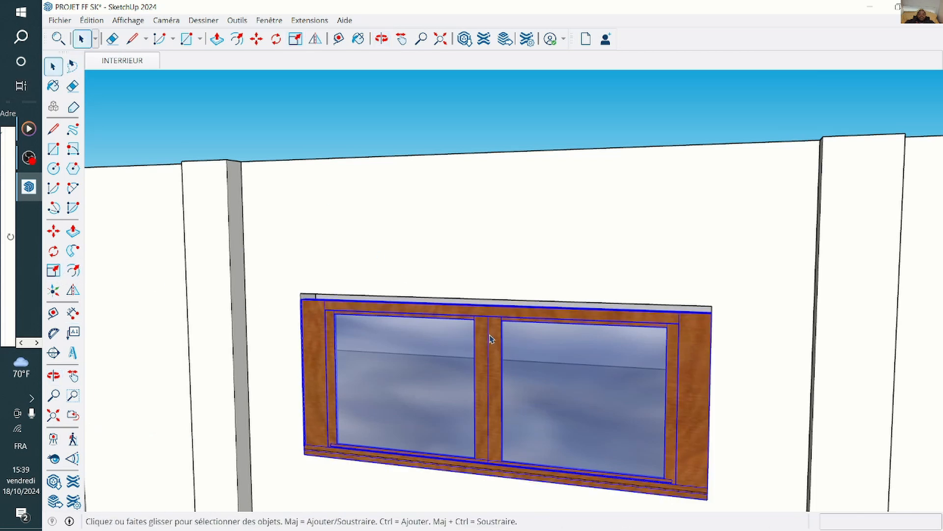
click(53, 271)
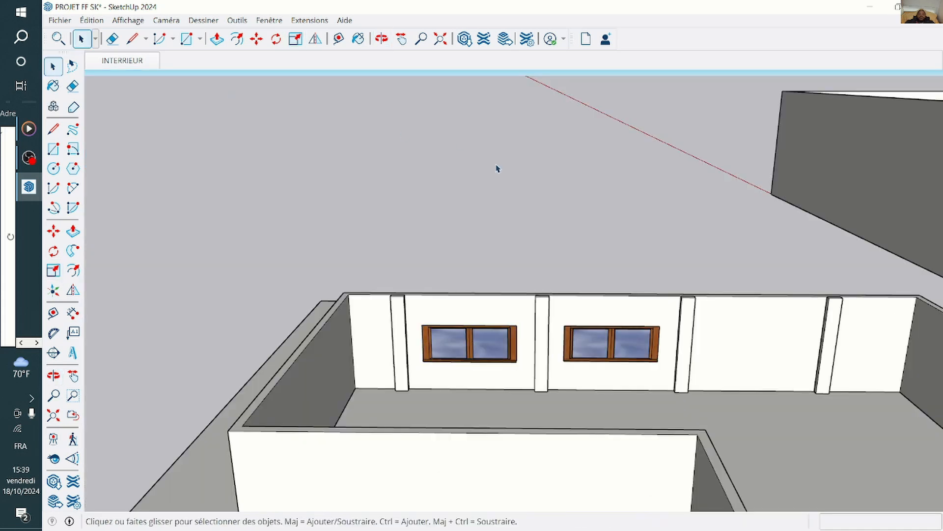
Open the building's wall group for editing and select the outer front face around the French door.
middle_drag(497, 169, 149, 180)
scroll(480, 282, up, 2)
scroll(506, 295, down, 2)
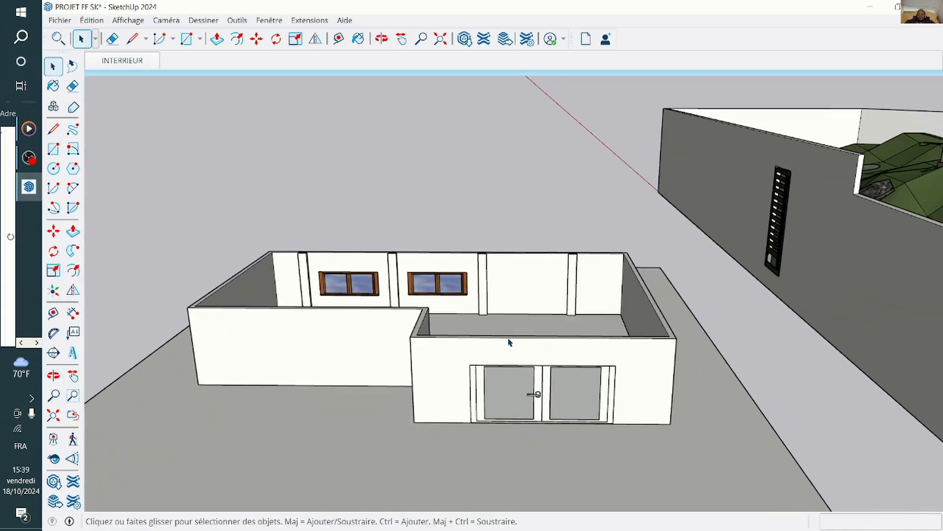
scroll(509, 337, up, 4)
click(571, 389)
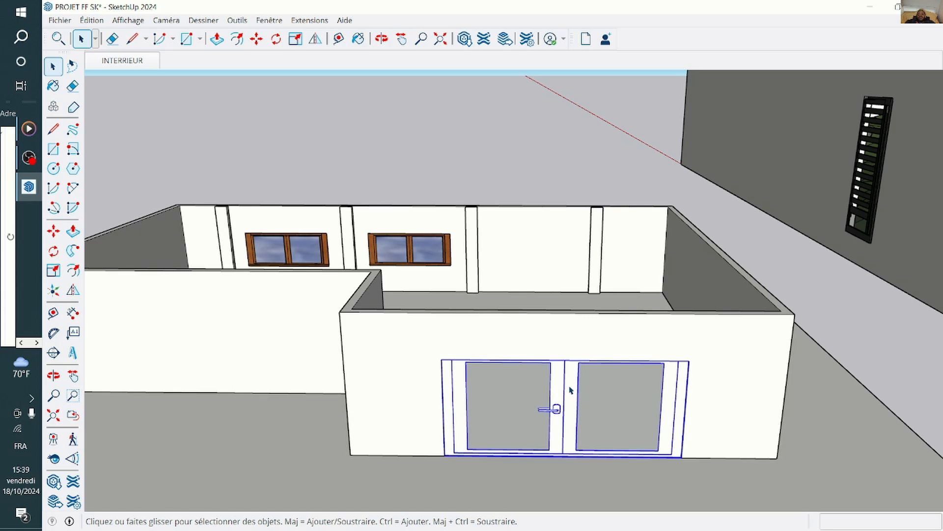
scroll(492, 343, down, 1)
click(418, 358)
scroll(418, 358, up, 2)
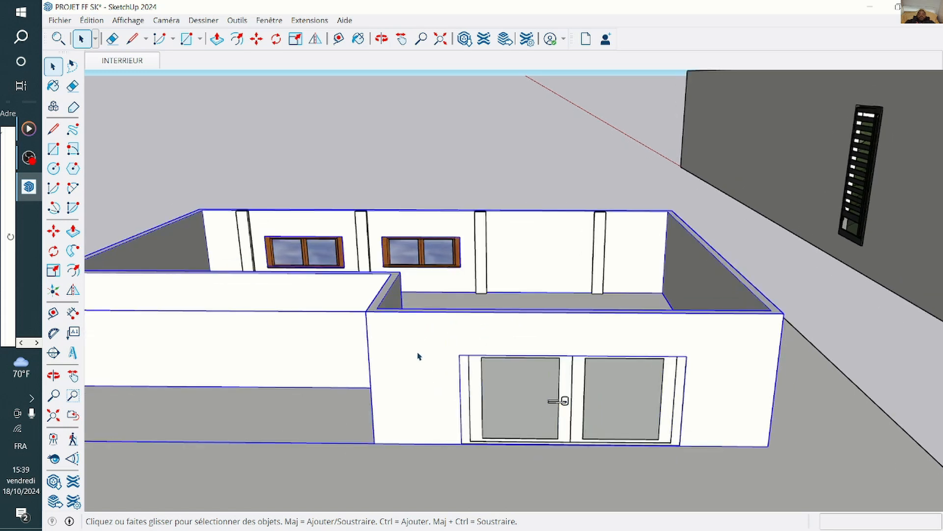
double_click(418, 359)
click(415, 360)
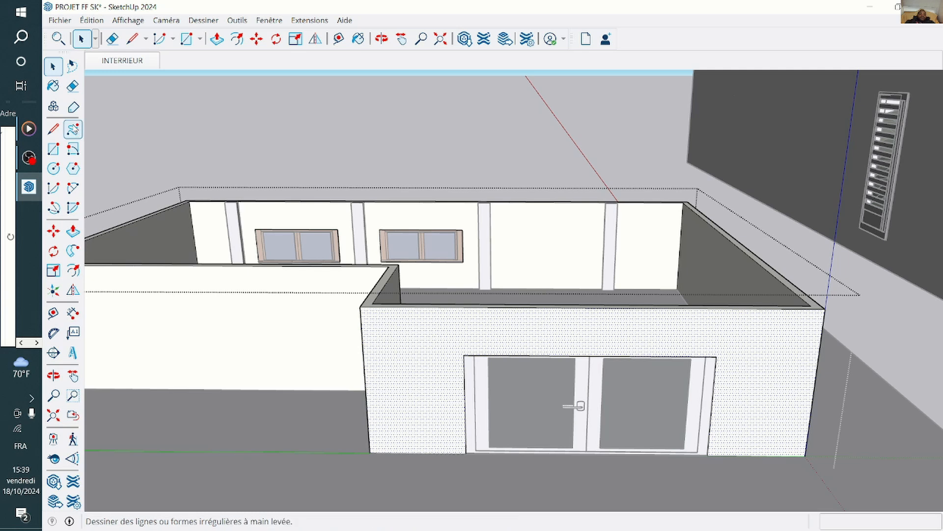
Paint the front face around the French door with Revêtement métal rouillé from the Brique, bardage et revêtement materials.
click(53, 86)
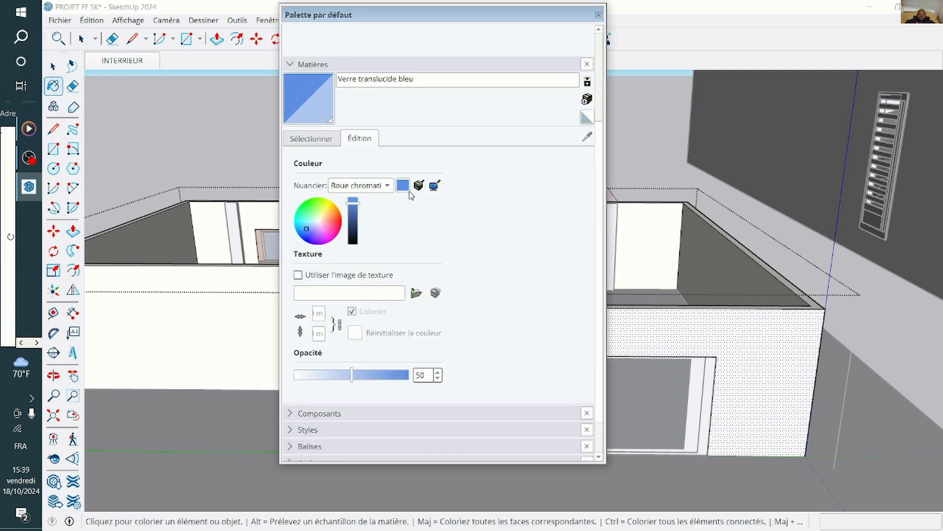
click(319, 140)
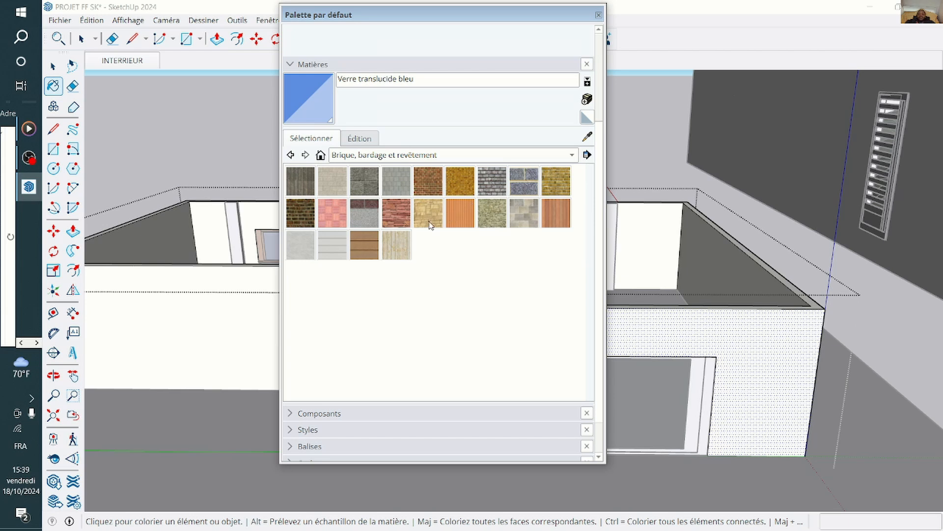
click(407, 252)
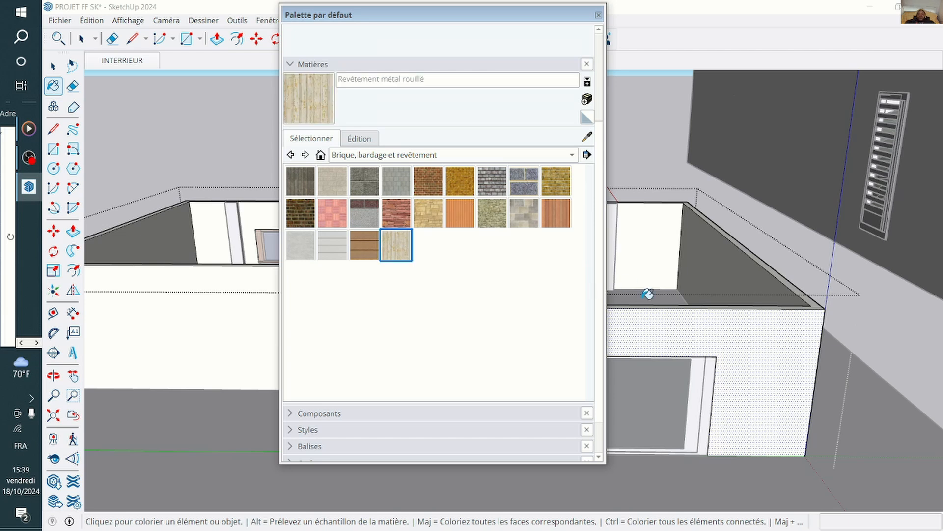
click(780, 347)
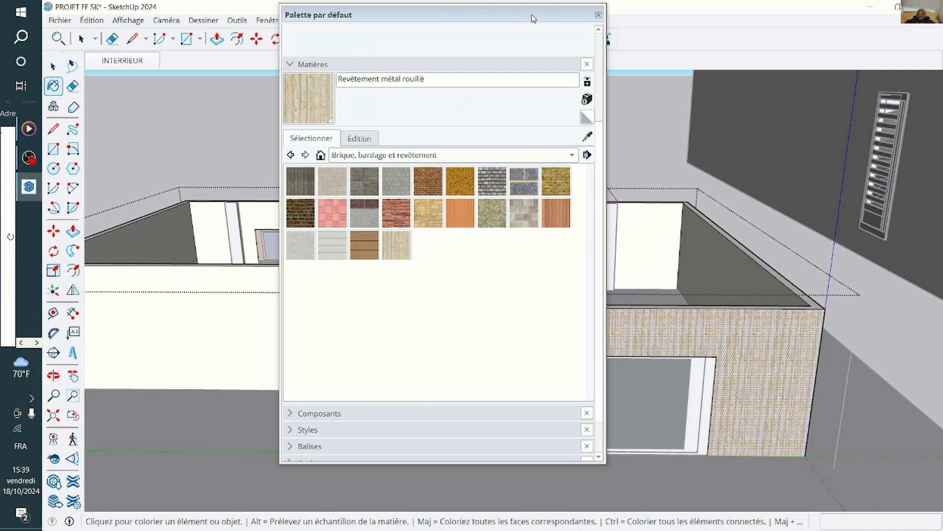
click(599, 15)
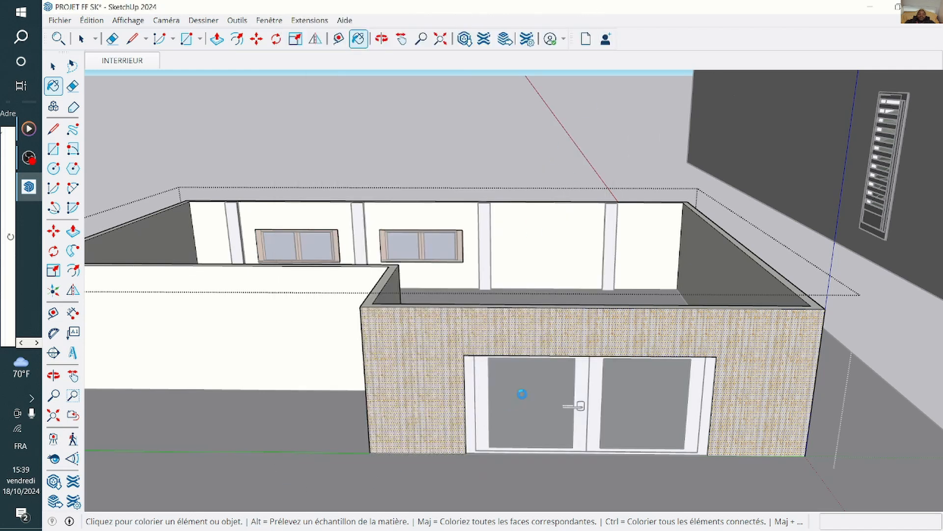
scroll(534, 396, down, 1)
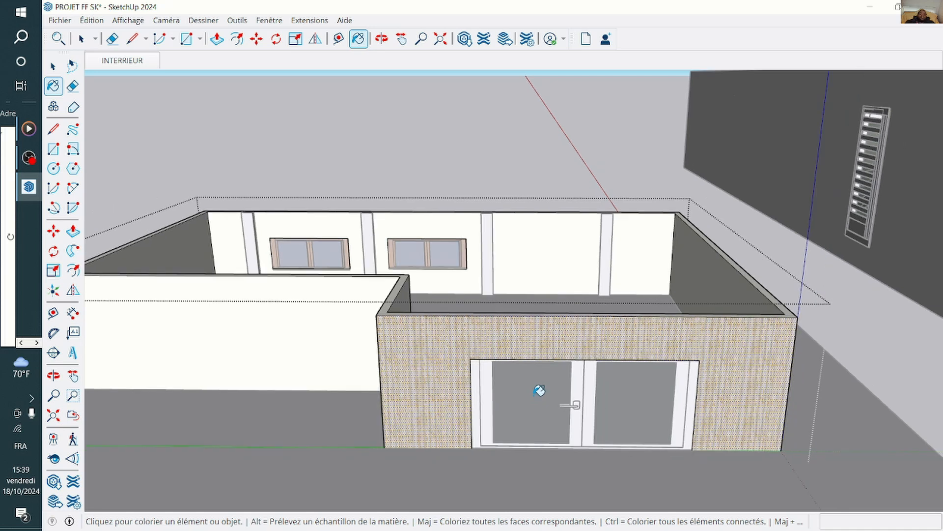
scroll(539, 391, down, 3)
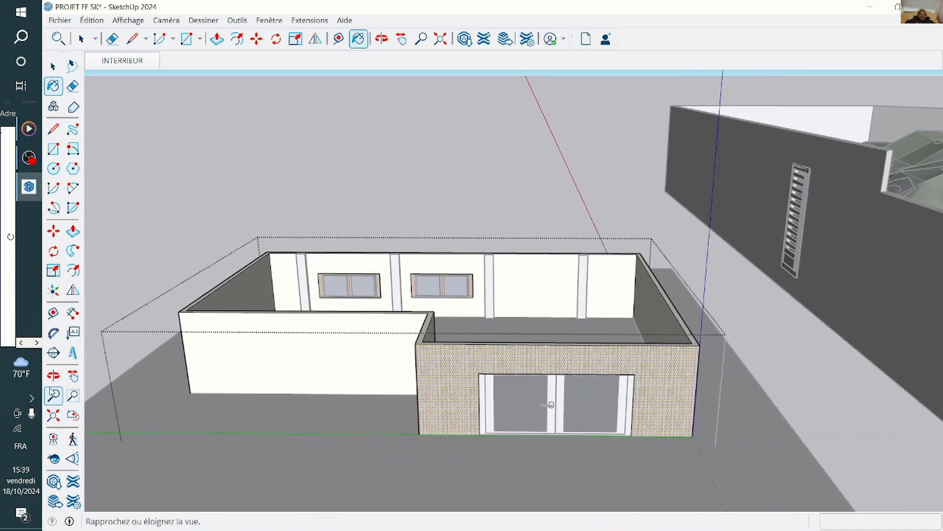
Close the building's wall group after painting the front face.
click(54, 381)
scroll(853, 482, down, 2)
drag(707, 439, 624, 392)
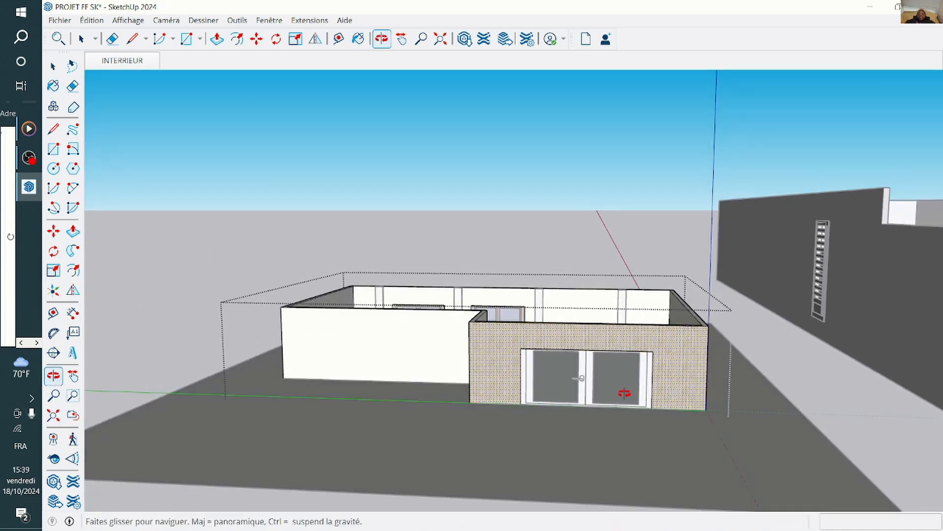
key(space)
click(431, 143)
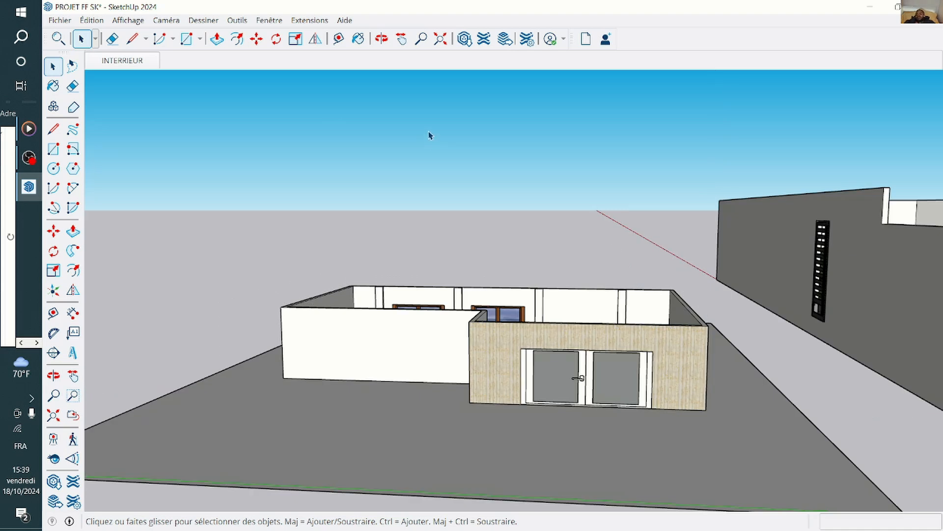
Draw a small rectangle on the ground at the outer corner where the clad front wall meets the return wall.
scroll(774, 289, up, 3)
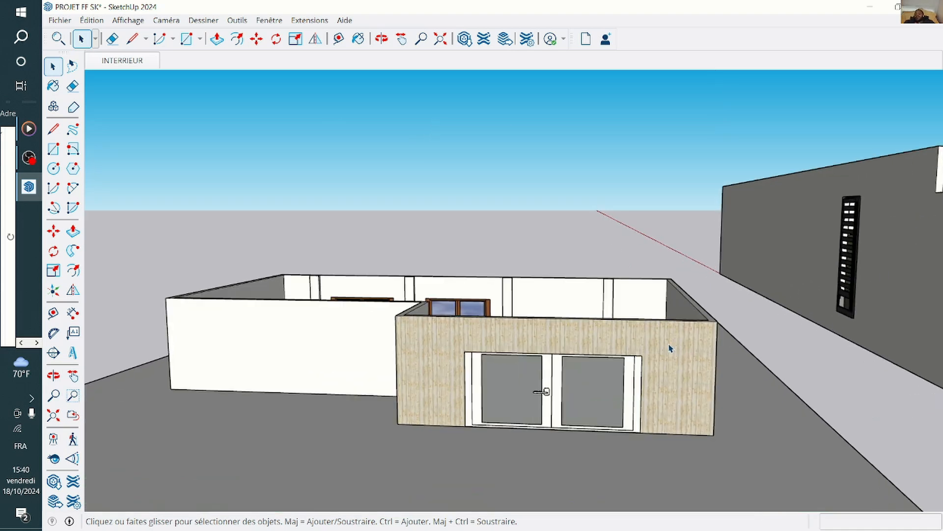
scroll(682, 394, up, 3)
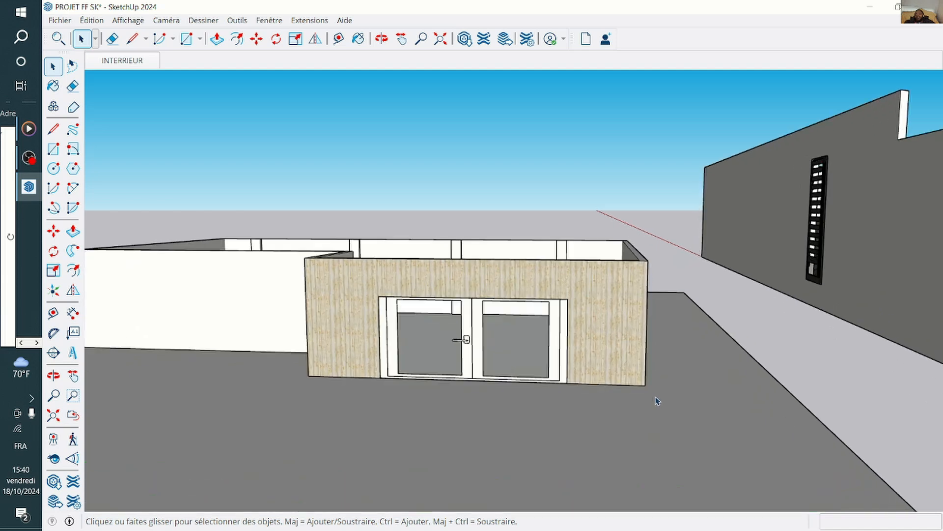
click(53, 376)
drag(200, 360, 424, 391)
click(53, 149)
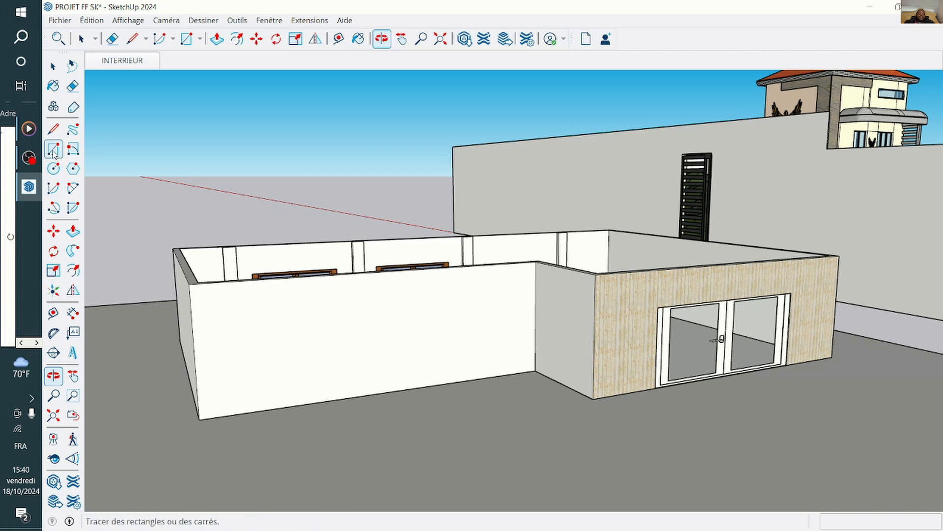
scroll(572, 362, up, 1)
scroll(609, 427, up, 4)
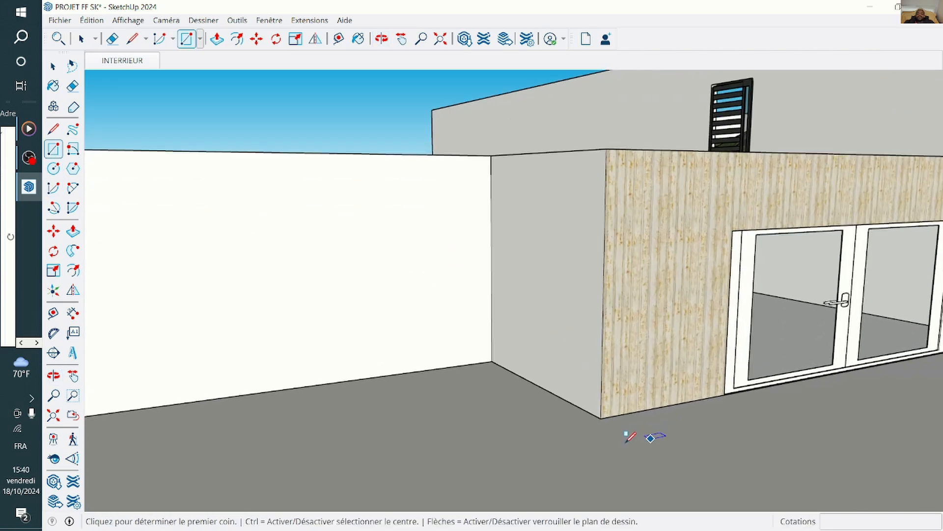
click(601, 418)
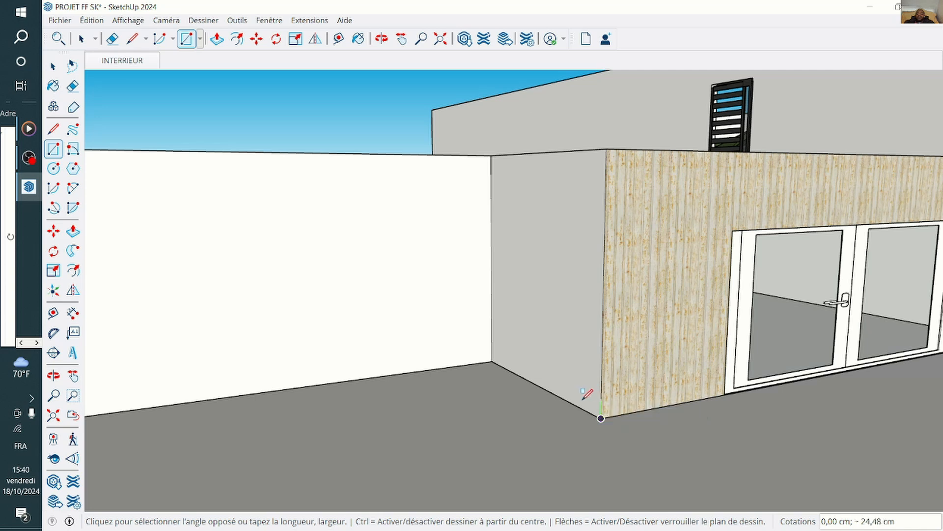
scroll(584, 404, up, 5)
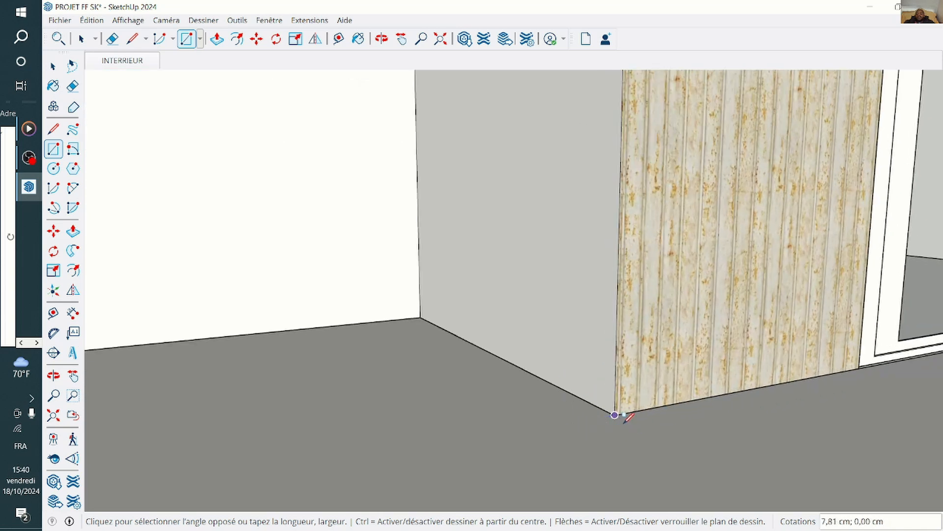
click(547, 432)
key(p)
click(559, 424)
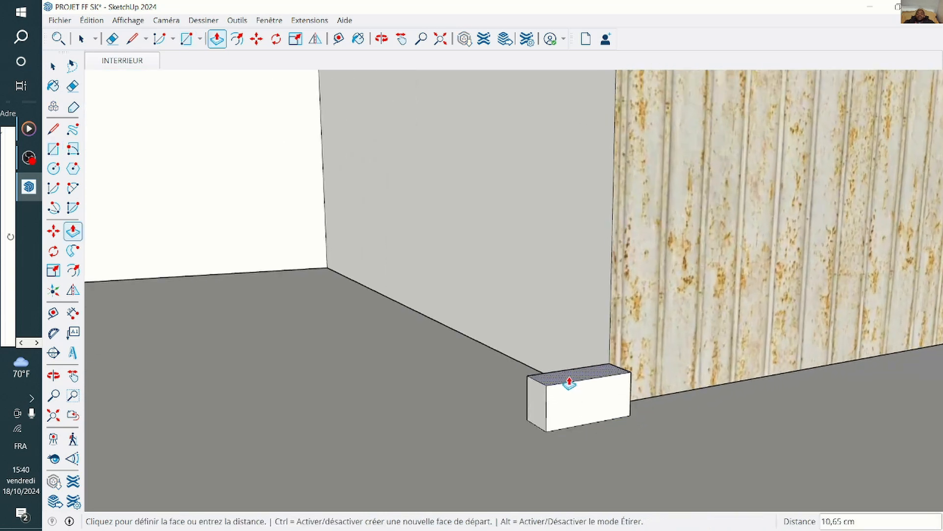
click(566, 382)
click(20, 366)
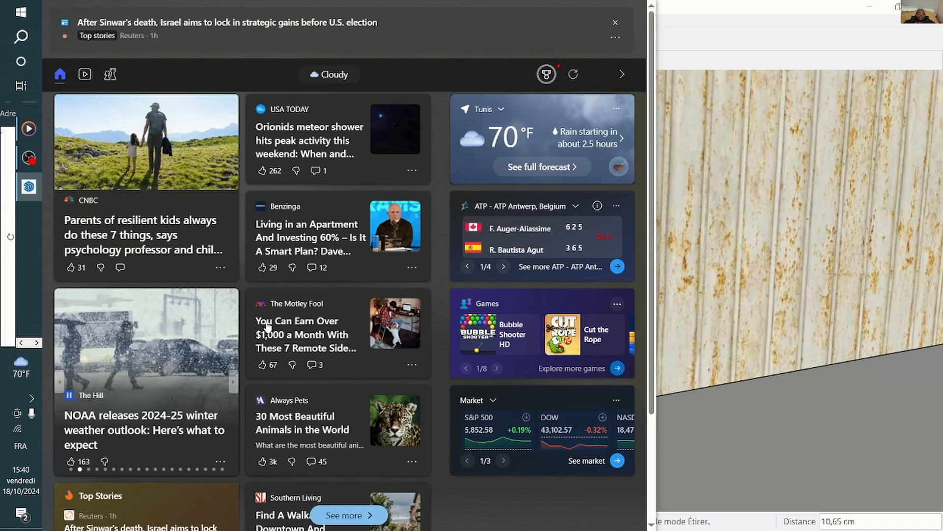
click(842, 253)
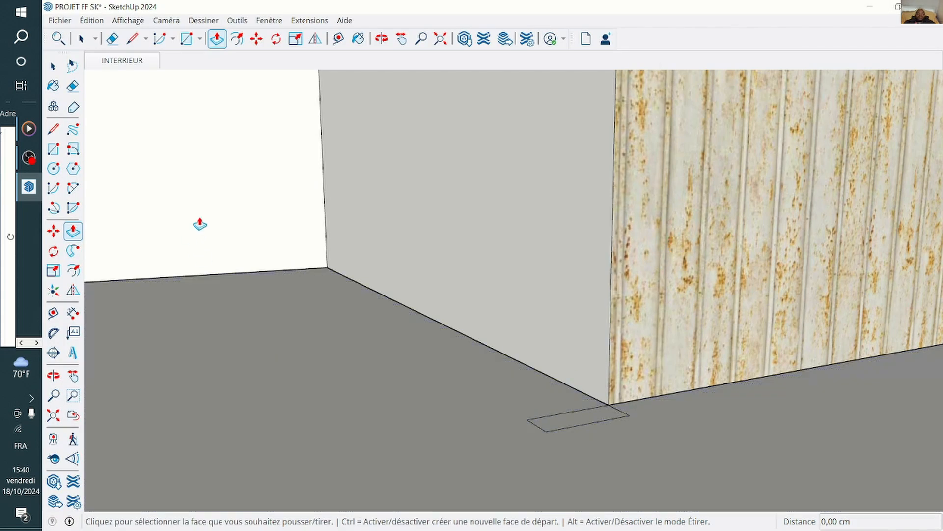
Group the ground face around the small rectangle and pull the rectangle up about 4.93 cm with Push/Pull.
key(space)
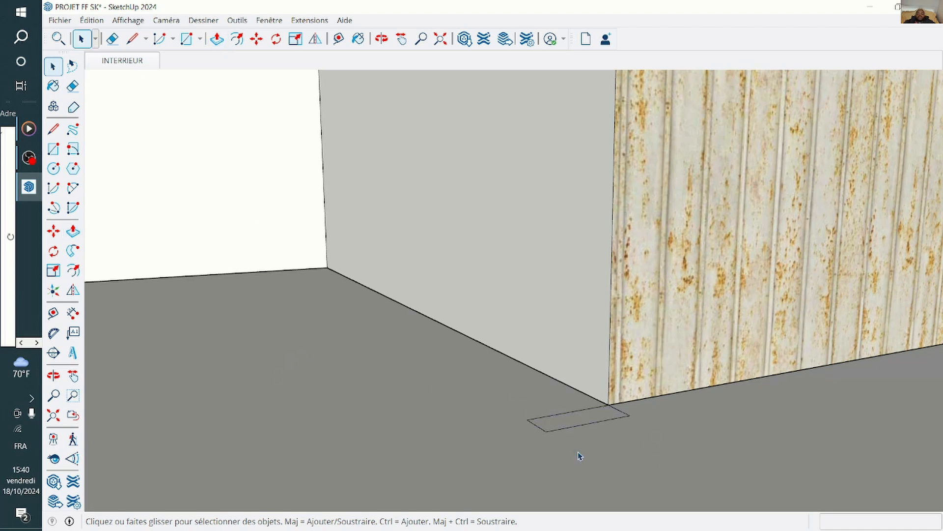
click(591, 424)
right_click(587, 423)
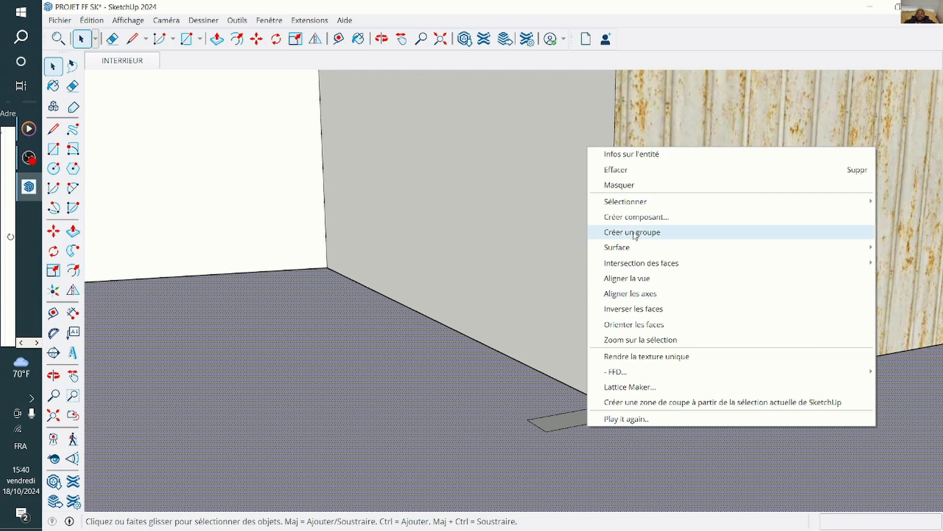
click(635, 234)
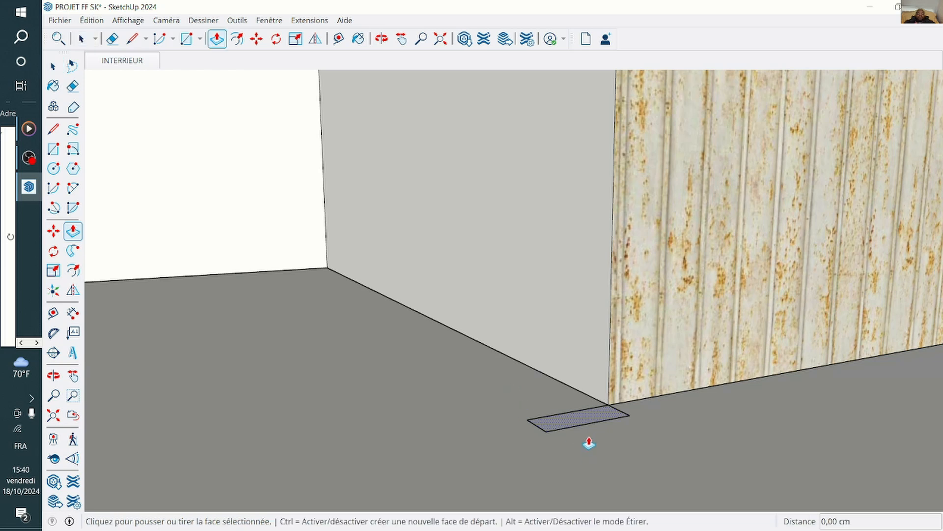
click(585, 422)
click(582, 400)
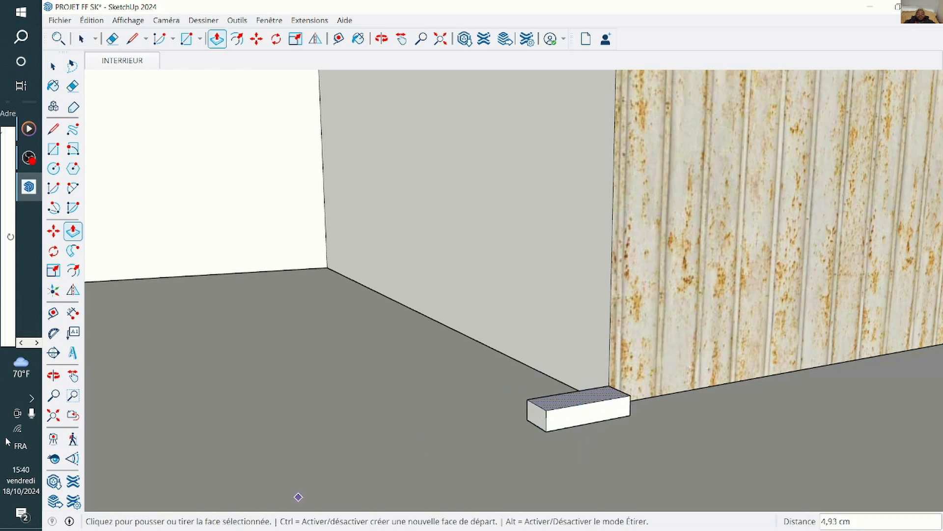
Pull the block's end face about 243.33 cm along the return wall to the building's inner corner.
click(54, 376)
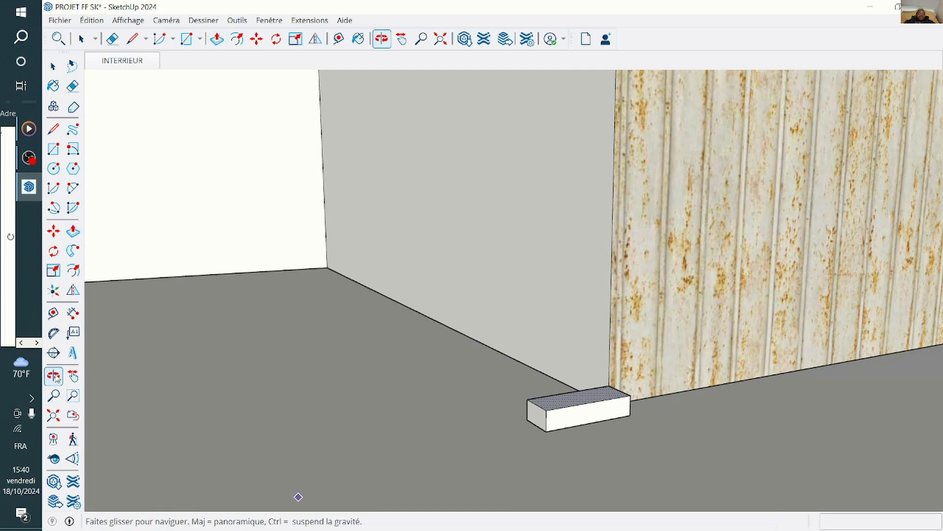
drag(747, 434, 938, 421)
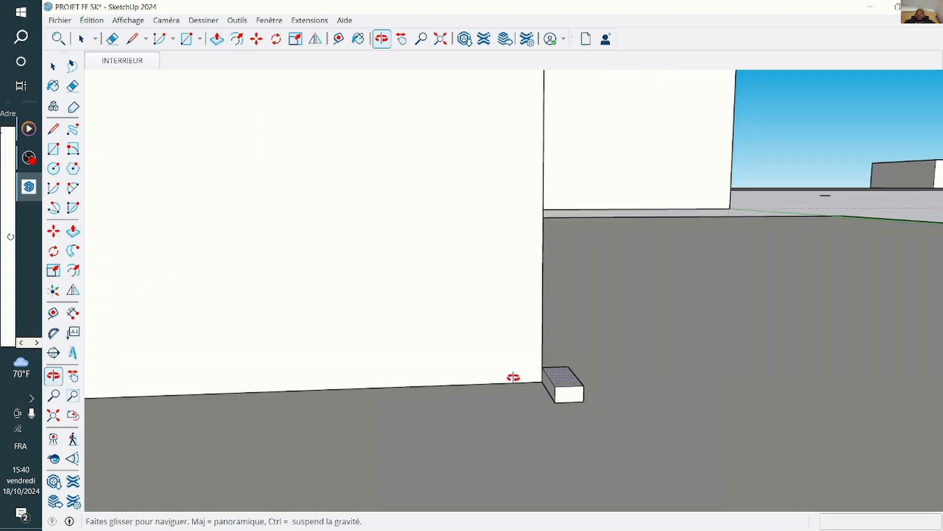
scroll(513, 378, up, 2)
scroll(939, 415, down, 5)
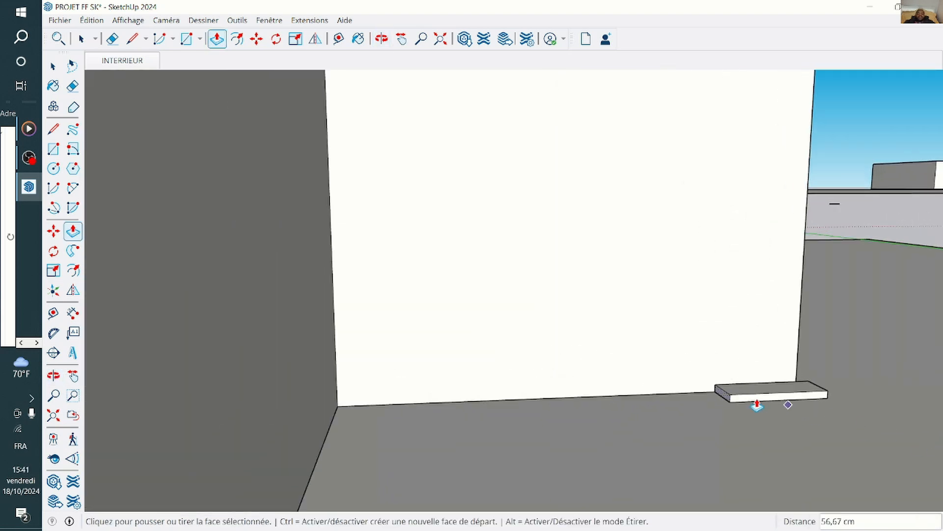
click(715, 402)
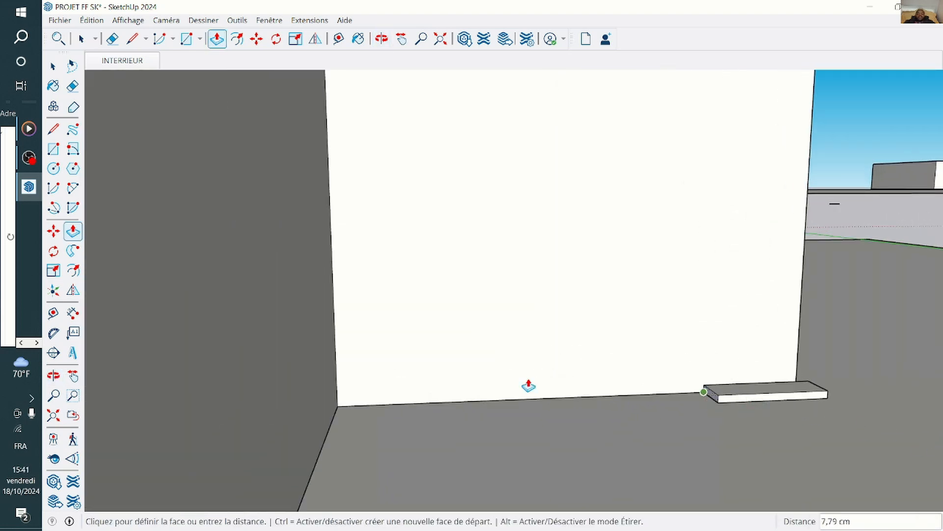
click(325, 358)
scroll(364, 440, up, 1)
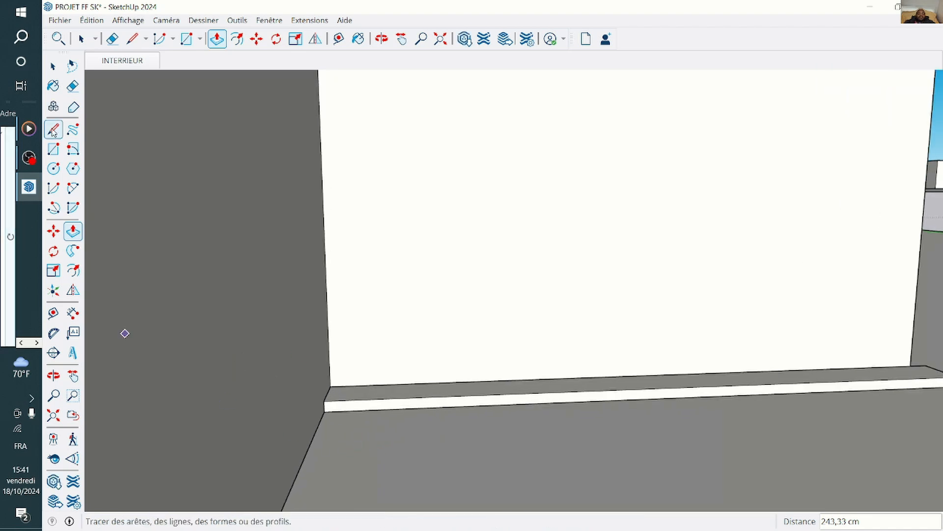
Split the strip's outer side face near the inner corner with a vertical line about 4.93 cm long.
click(59, 67)
scroll(334, 334, up, 1)
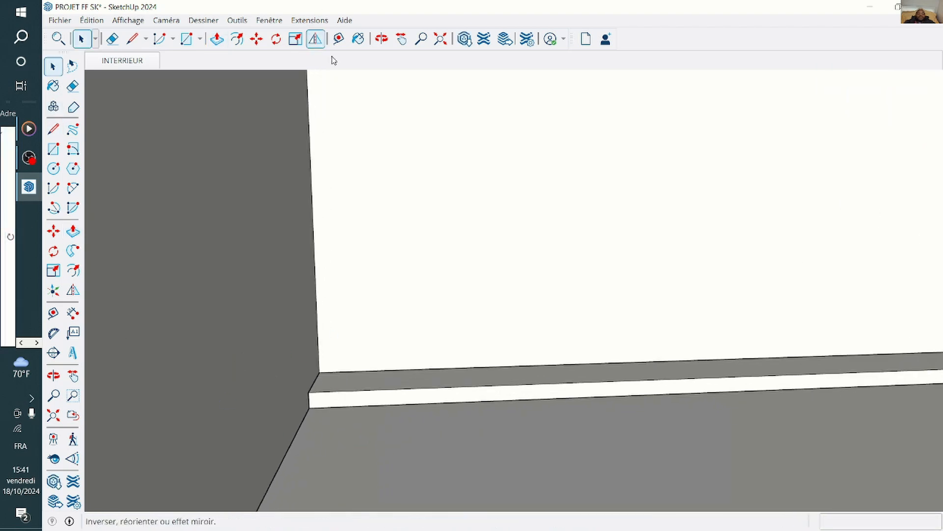
click(378, 398)
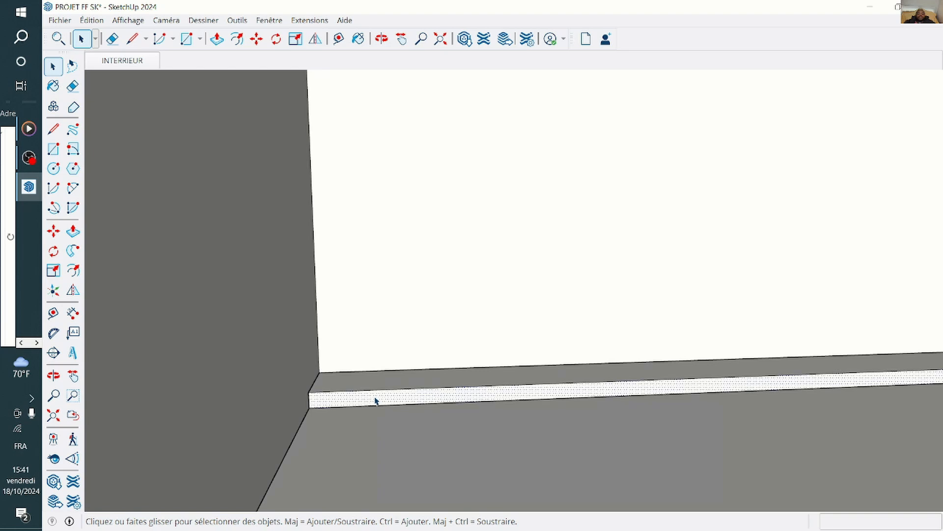
scroll(366, 403, up, 2)
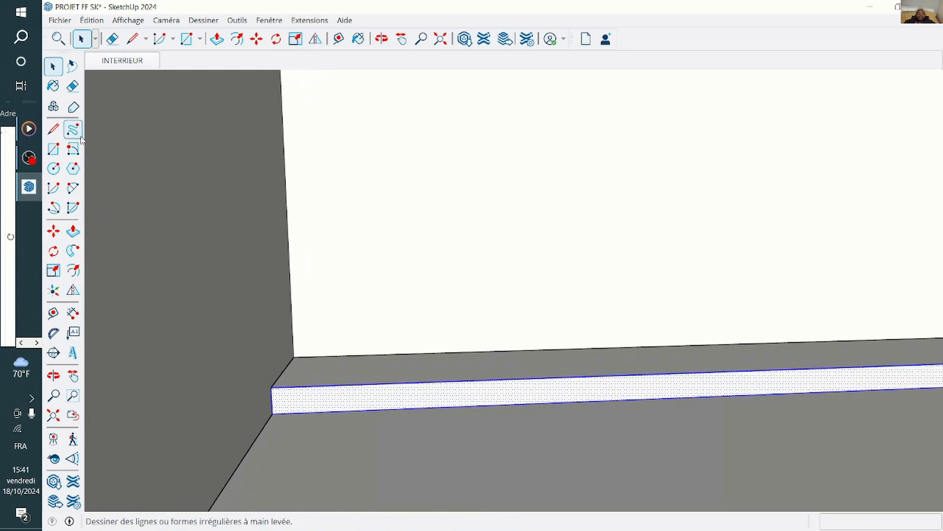
click(53, 130)
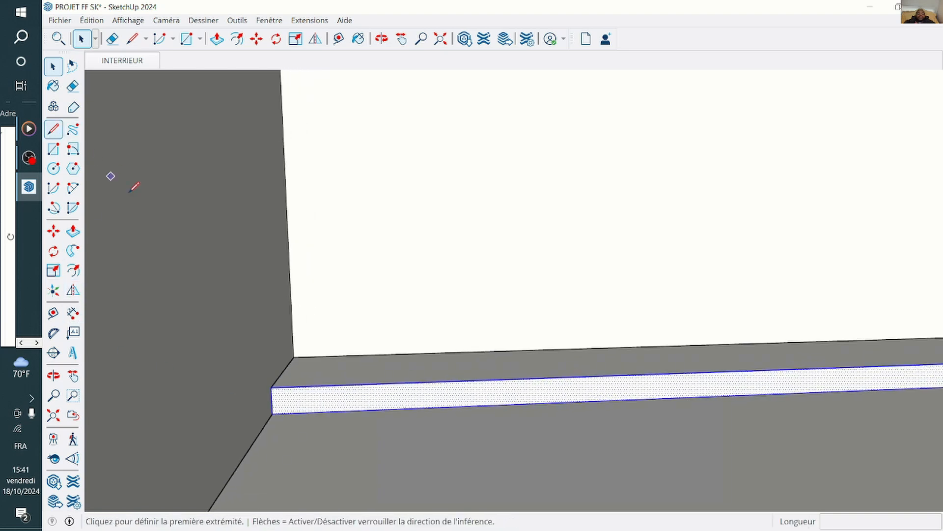
click(324, 412)
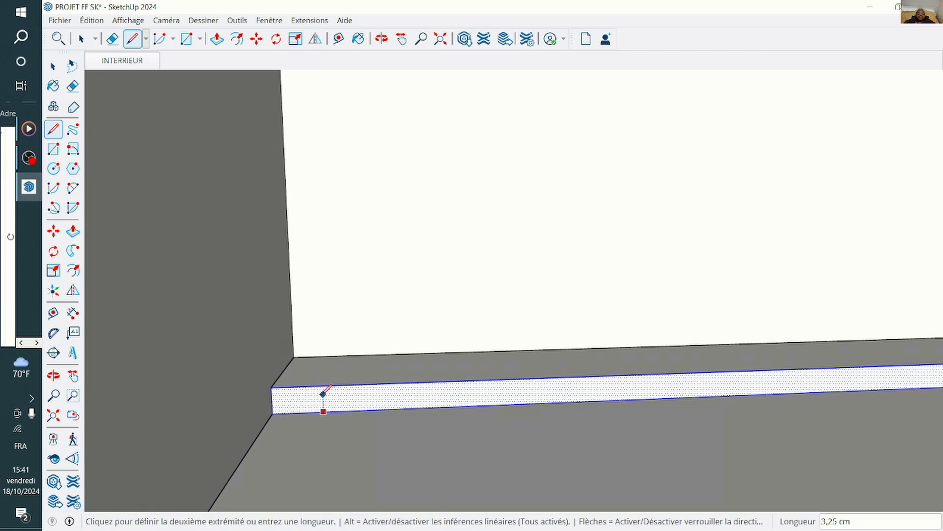
click(323, 385)
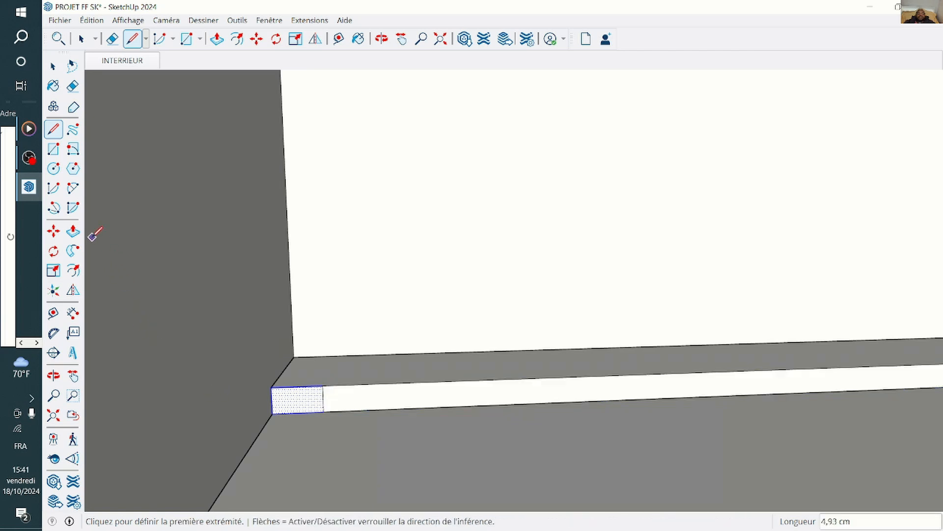
Pull the small split face at the inner corner out about 17.21 cm along the long recessed wall.
click(73, 231)
scroll(316, 401, down, 2)
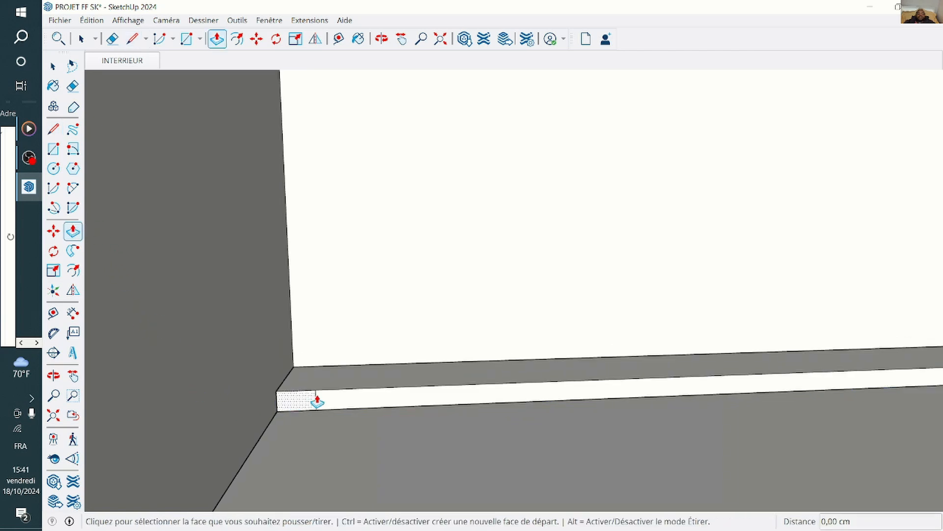
click(315, 402)
click(283, 418)
scroll(401, 345, down, 5)
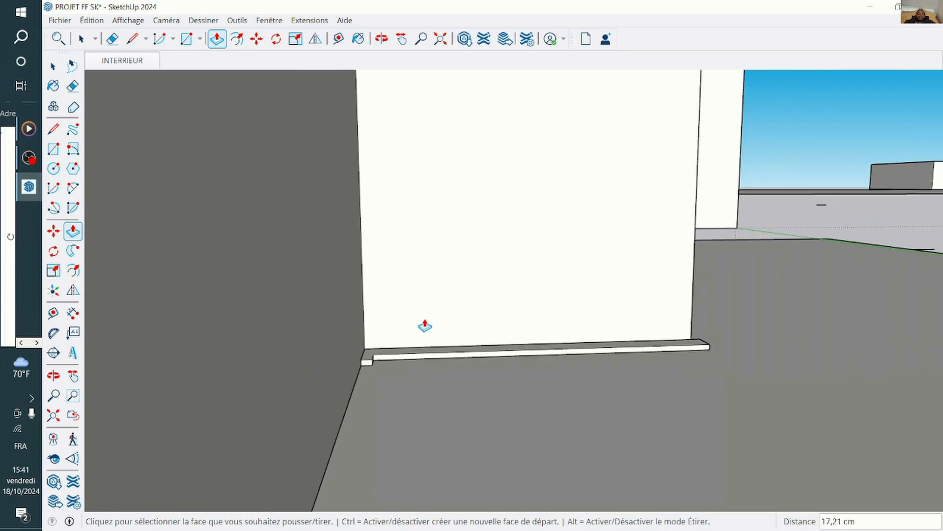
Extend the strip along the long recessed wall to its outer end with pulls of about 262.28 cm and 135.86 cm.
scroll(375, 361, down, 2)
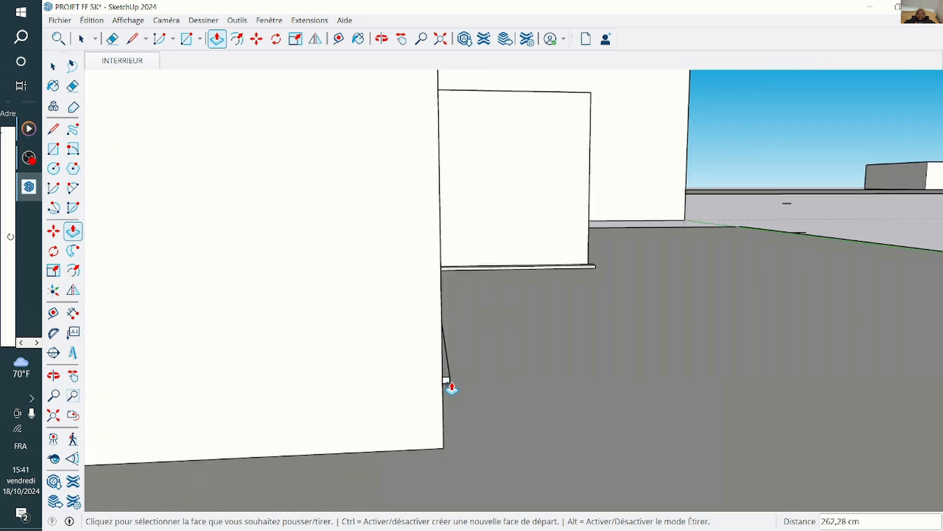
scroll(451, 389, up, 2)
click(447, 387)
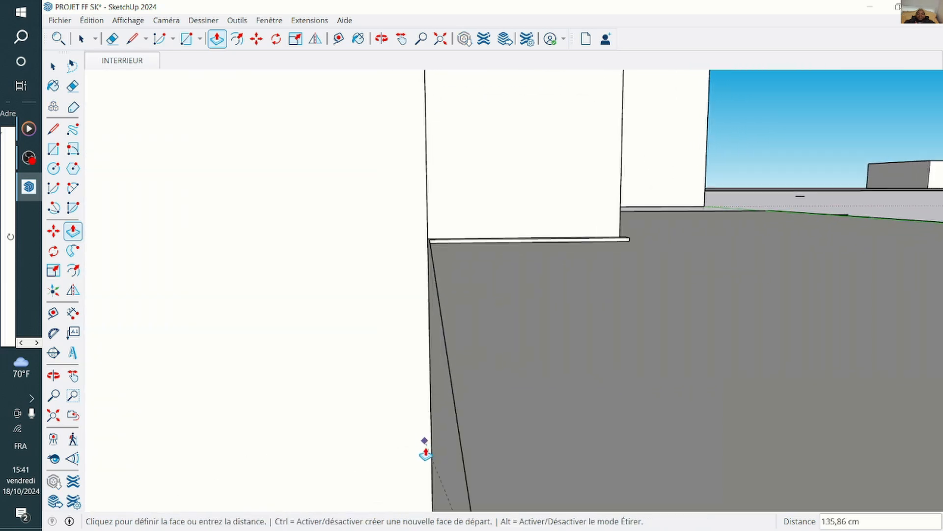
click(425, 369)
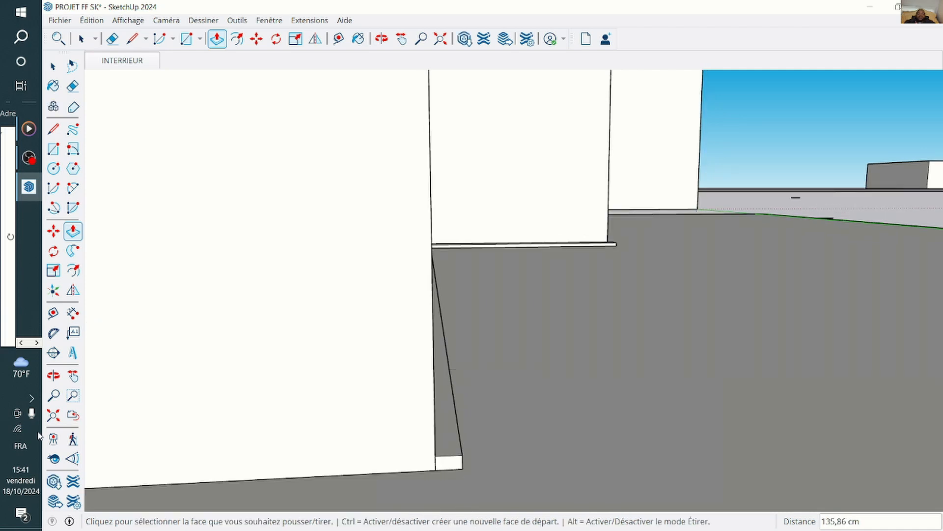
Examine the base strip and the building's facade from several angles.
click(53, 375)
drag(662, 352, 434, 377)
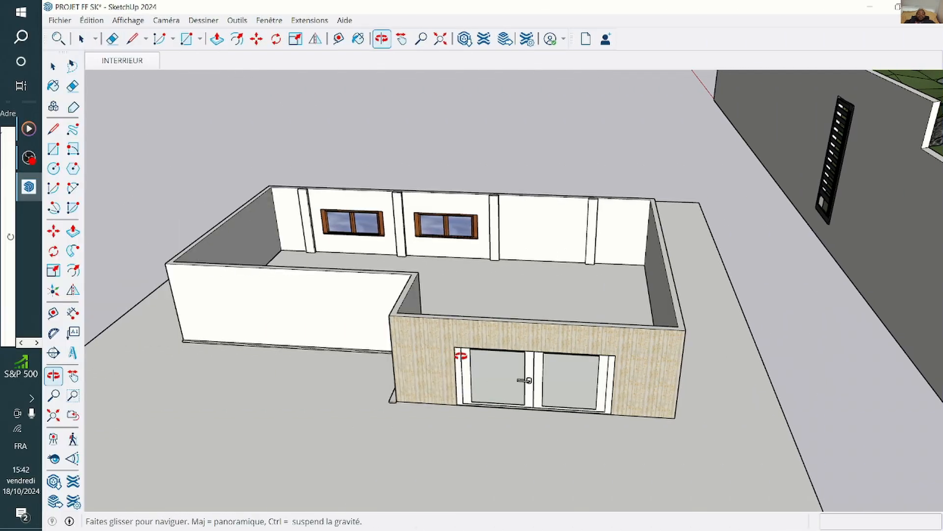
scroll(520, 353, up, 3)
drag(520, 353, 436, 244)
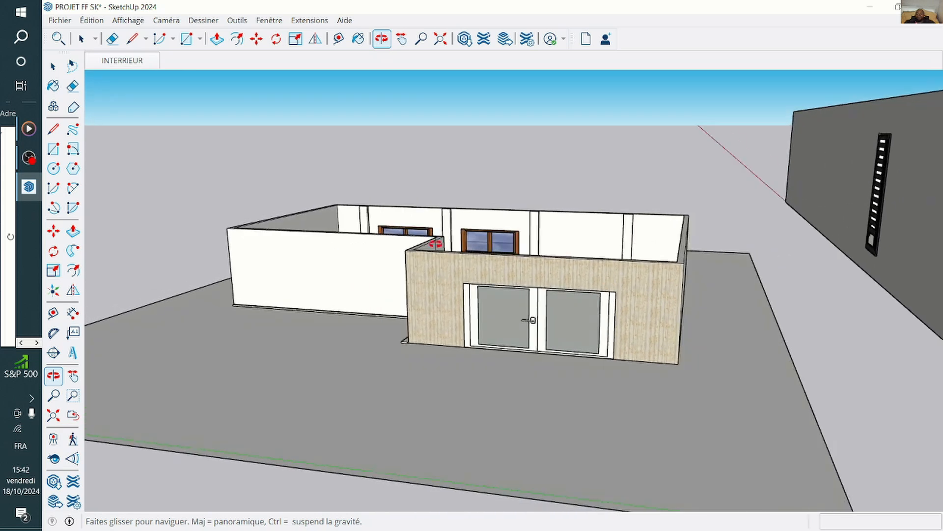
scroll(424, 268, up, 3)
drag(434, 300, 650, 322)
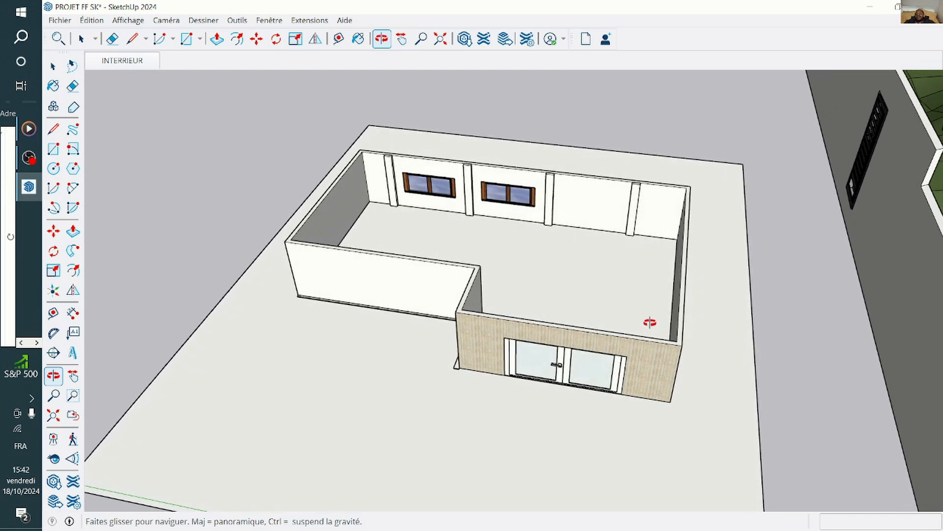
drag(570, 306, 650, 347)
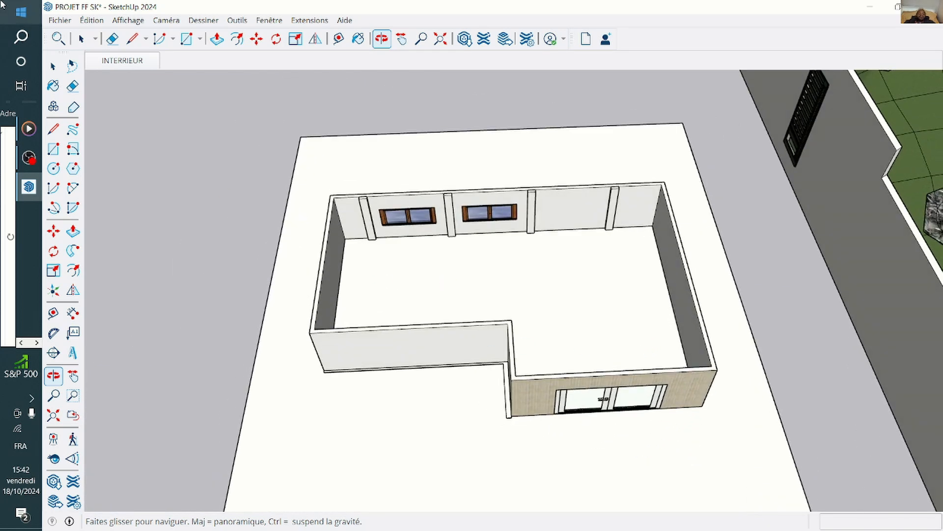
Cover the wall tops with one rectangle over the recessed wing and a 1200 by 900 cm rectangle over the projecting wing.
click(53, 149)
scroll(312, 168, up, 3)
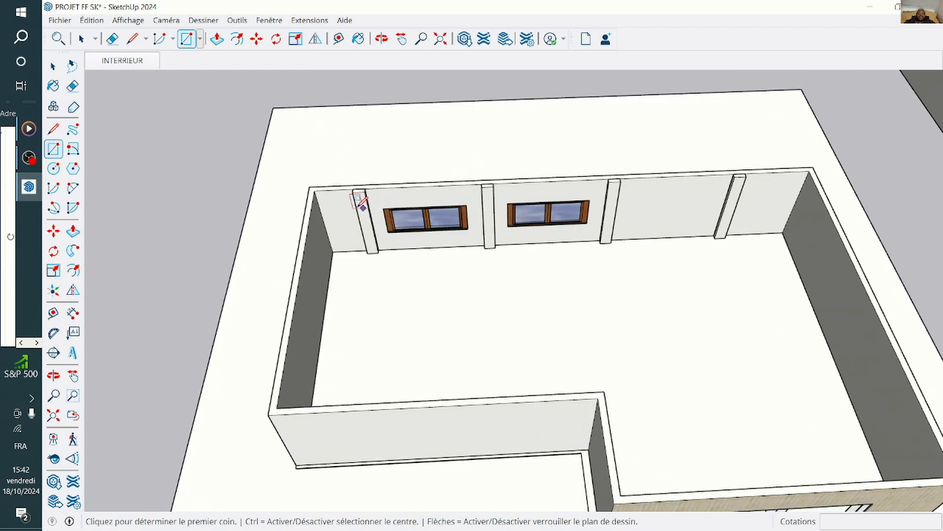
click(309, 186)
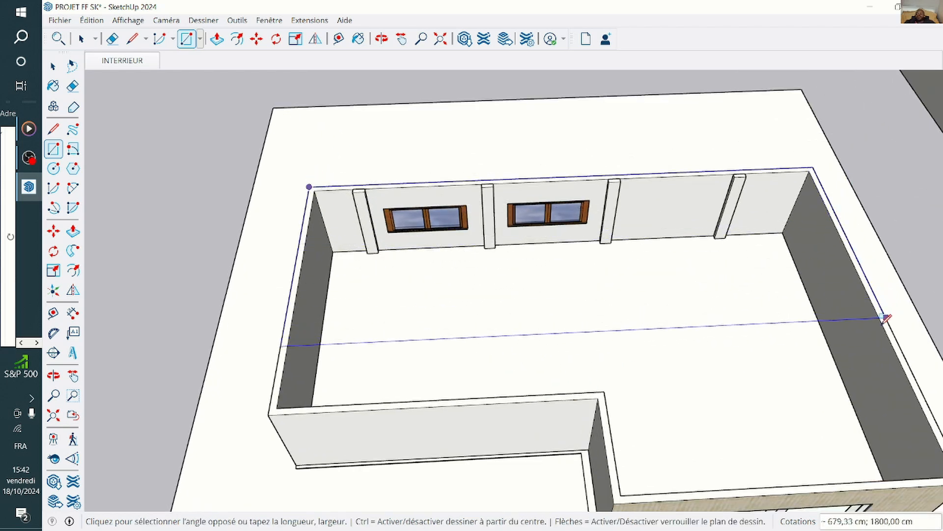
key(Escape)
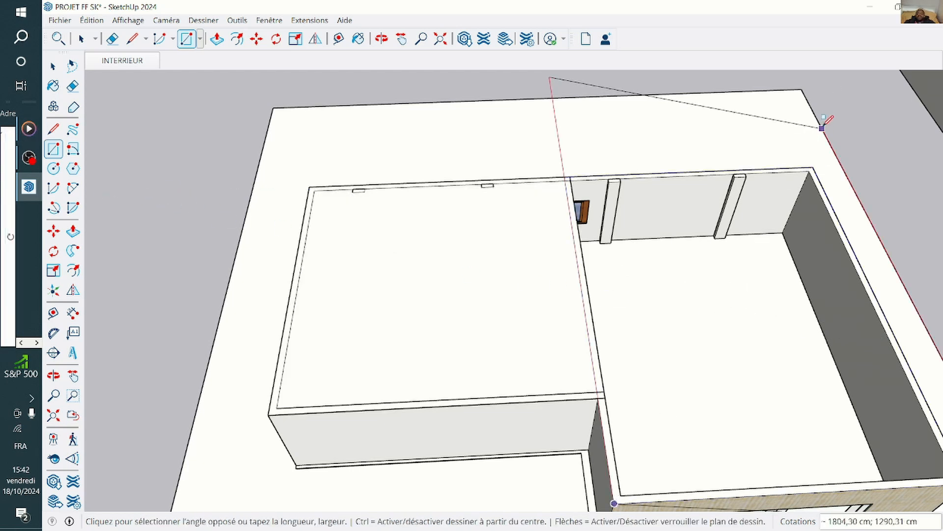
click(814, 167)
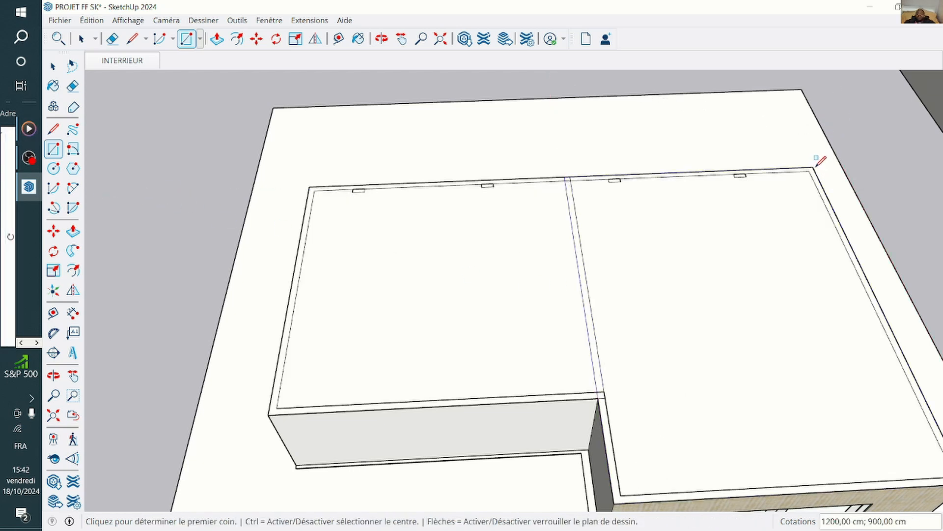
Move both roof faces about 2574.61 cm along the green axis to the empty area beside the building.
scroll(245, 197, down, 5)
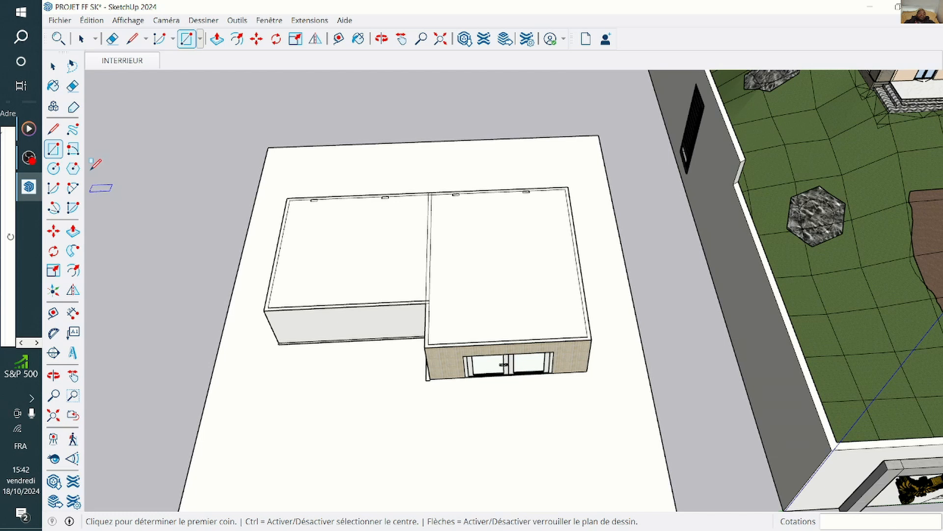
click(53, 66)
click(320, 285)
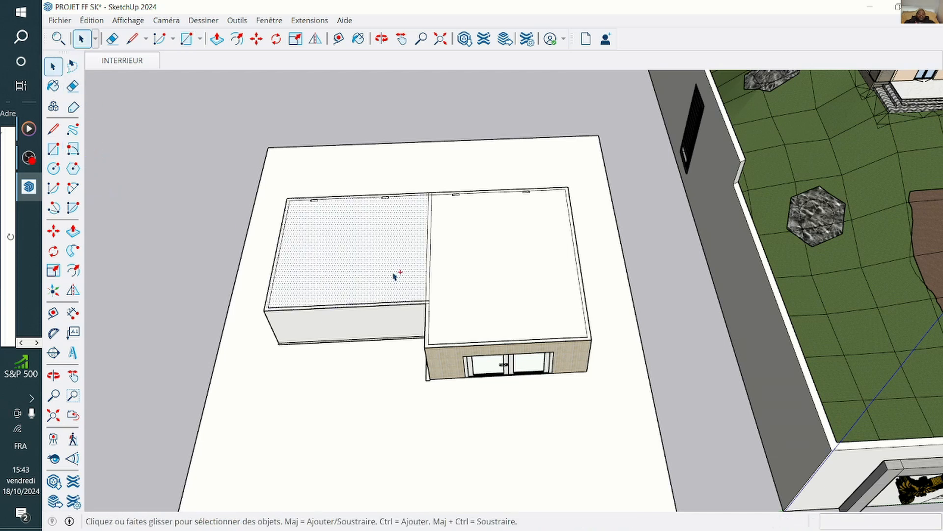
ctrl+click(456, 256)
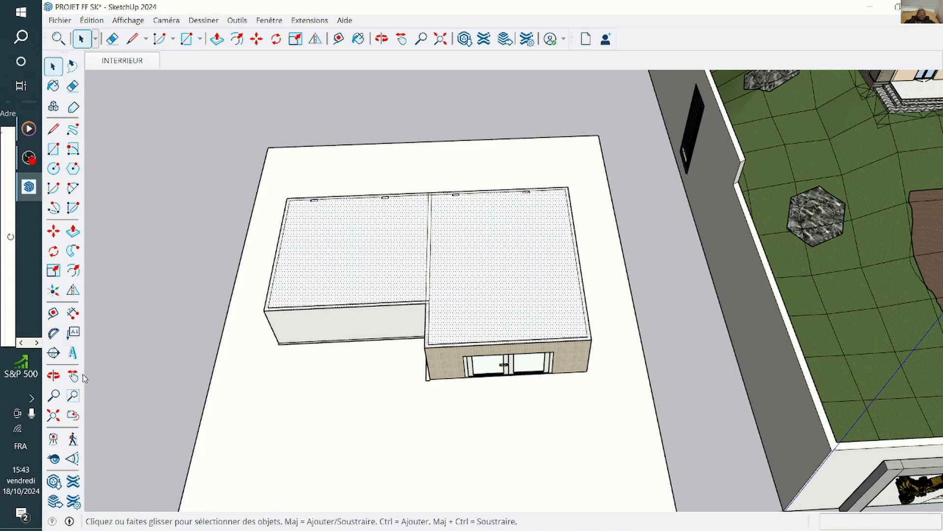
click(54, 231)
click(354, 212)
scroll(317, 98, down, 2)
scroll(638, 163, down, 3)
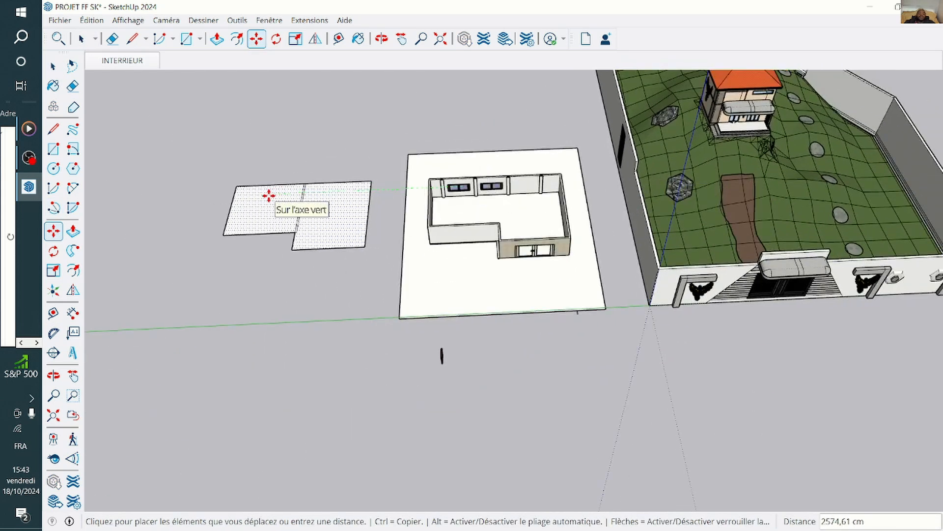
click(269, 196)
scroll(305, 204, up, 3)
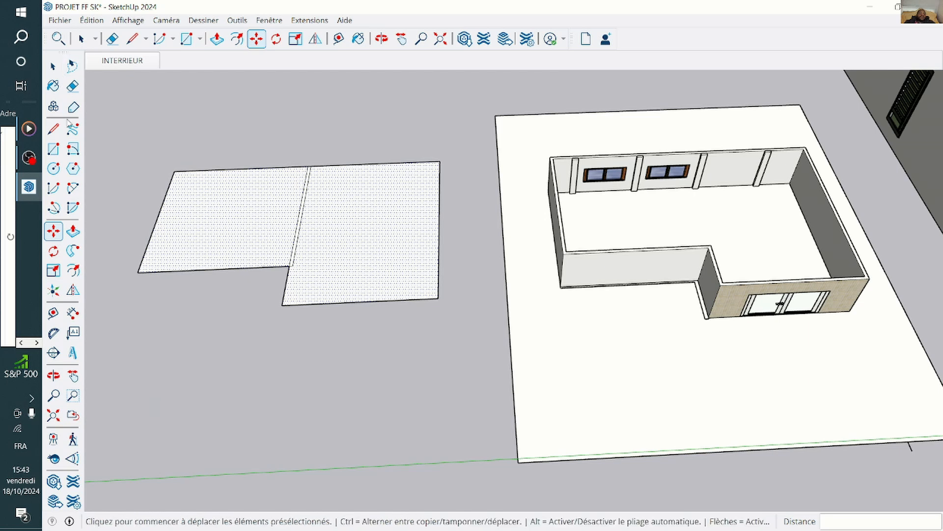
Erase the dividing lines between the two moved faces and the leftover stub at the inner corner to form one L-shaped face.
click(74, 86)
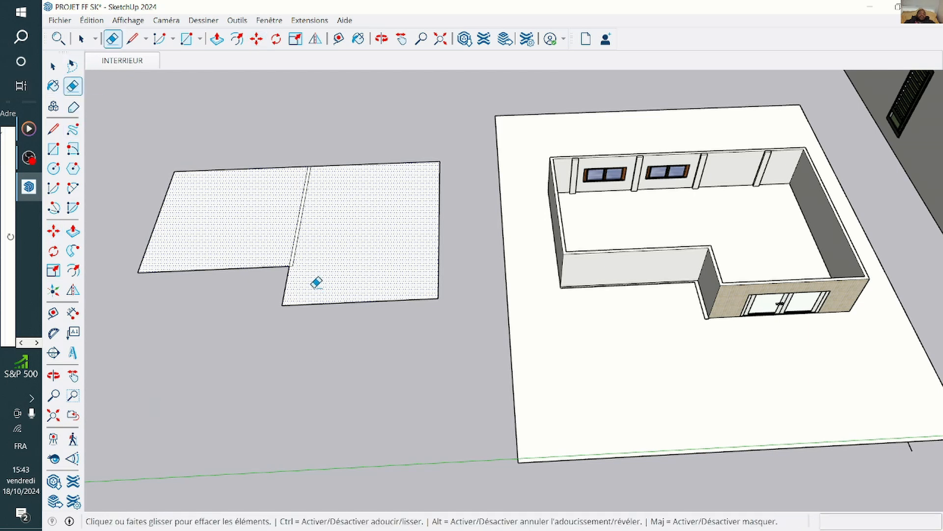
scroll(299, 252, up, 2)
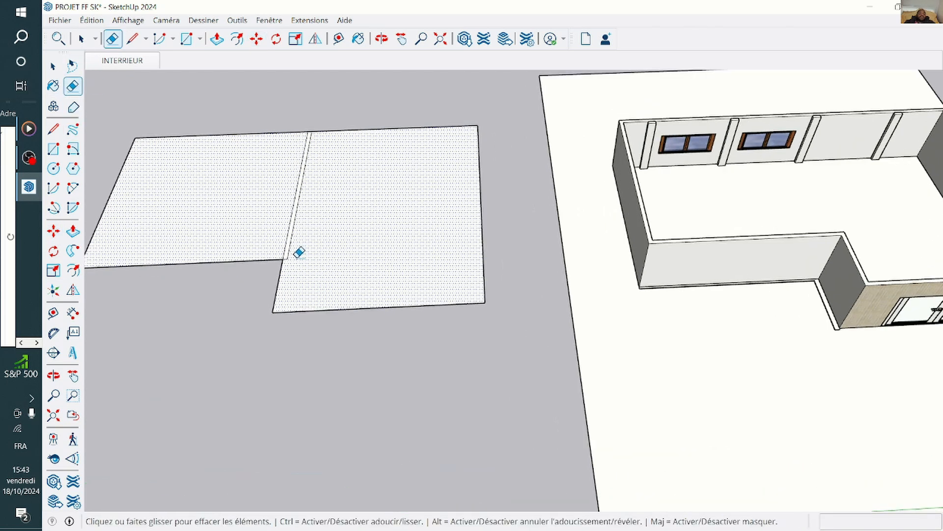
click(300, 206)
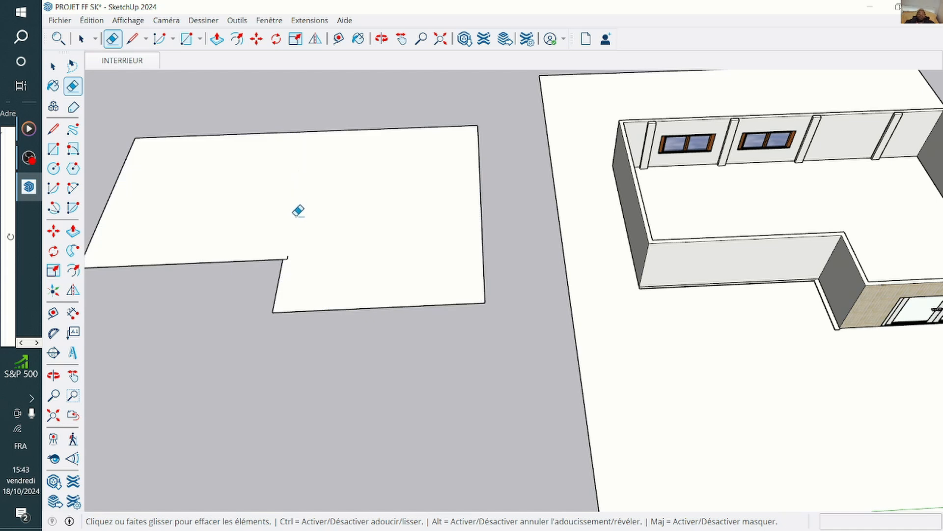
scroll(288, 260, up, 4)
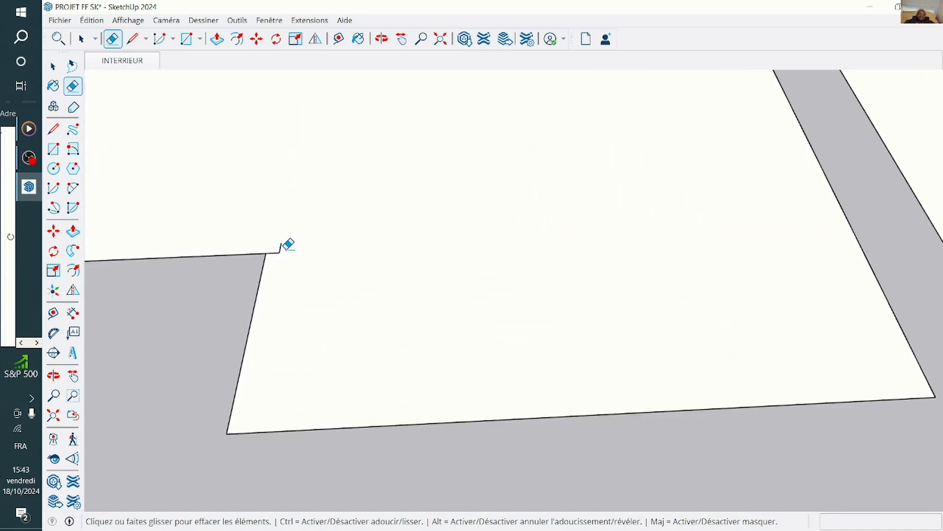
scroll(377, 270, down, 6)
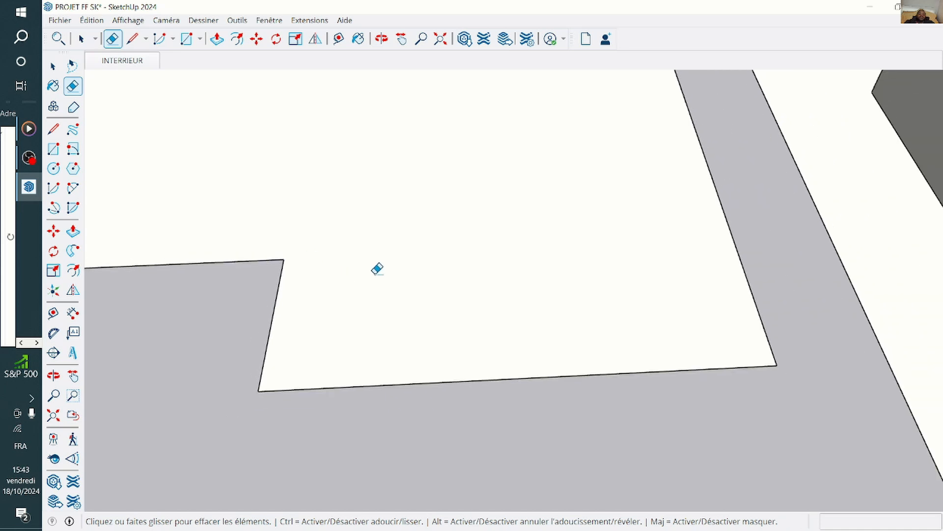
Offset the L-shaped face's outline outward by 50 cm.
click(54, 168)
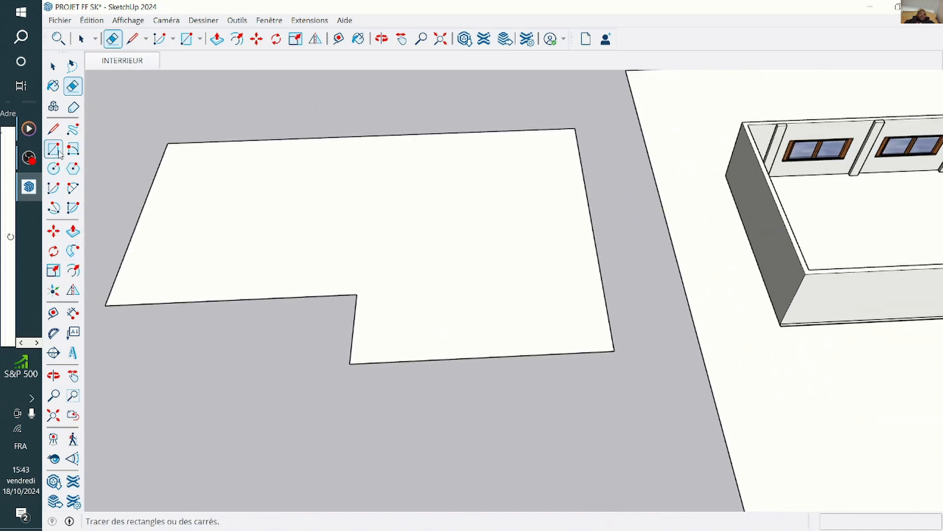
click(72, 272)
click(202, 235)
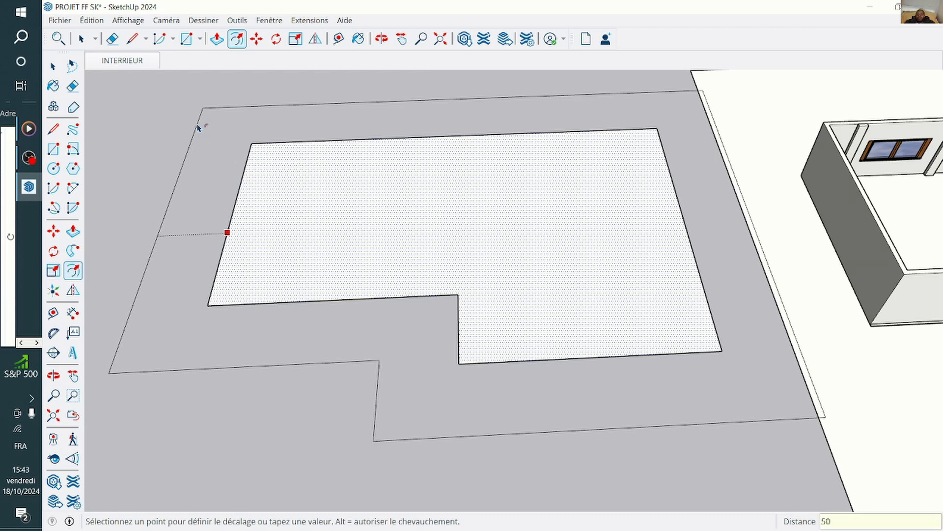
key(Return)
scroll(164, 184, down, 2)
key(space)
scroll(406, 148, down, 2)
scroll(407, 151, up, 1)
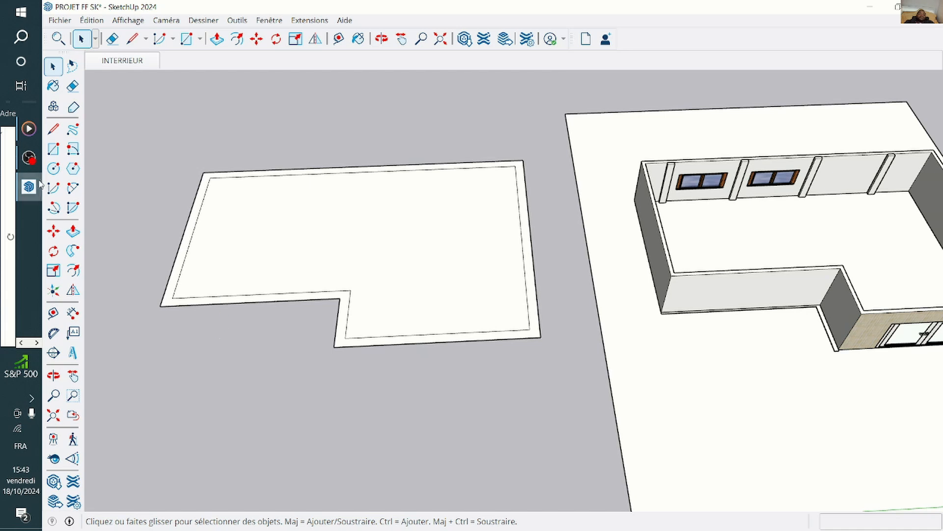
Erase all edges of the inner L-shaped outline, keeping only the enlarged outer contour.
click(72, 89)
scroll(412, 360, up, 1)
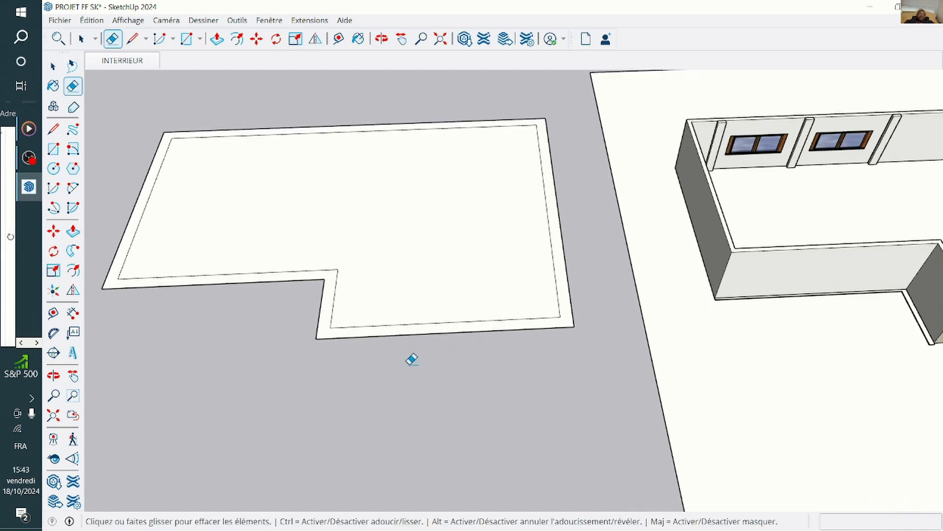
mouse_move(351, 265)
mouse_down()
mouse_move(337, 269)
mouse_move(364, 328)
mouse_up()
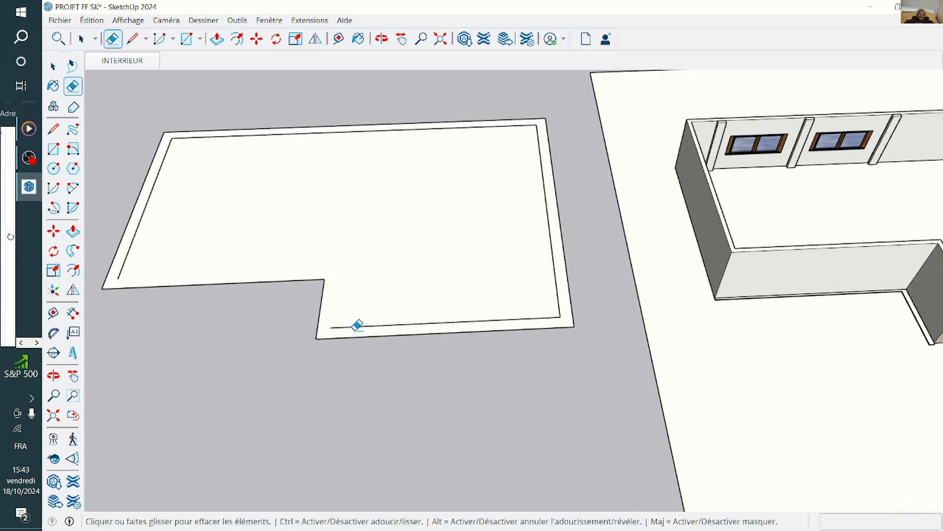
click(356, 327)
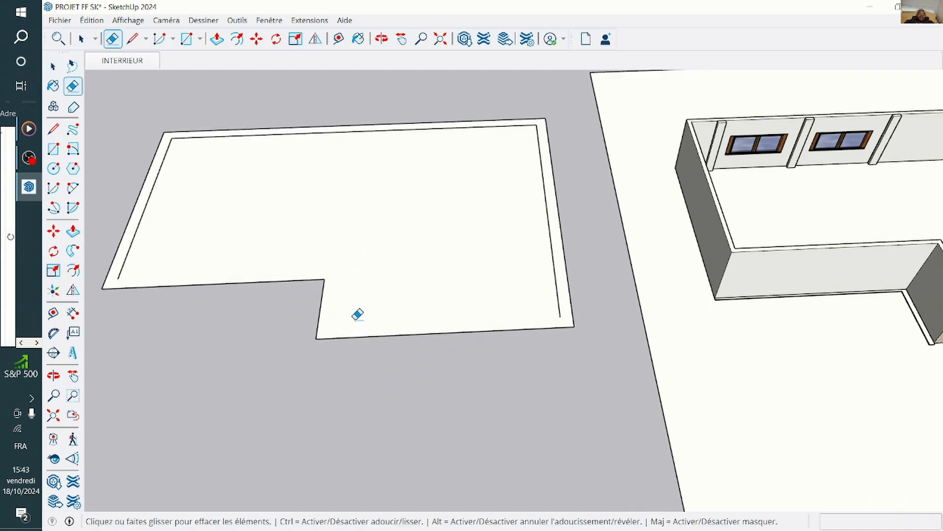
click(556, 266)
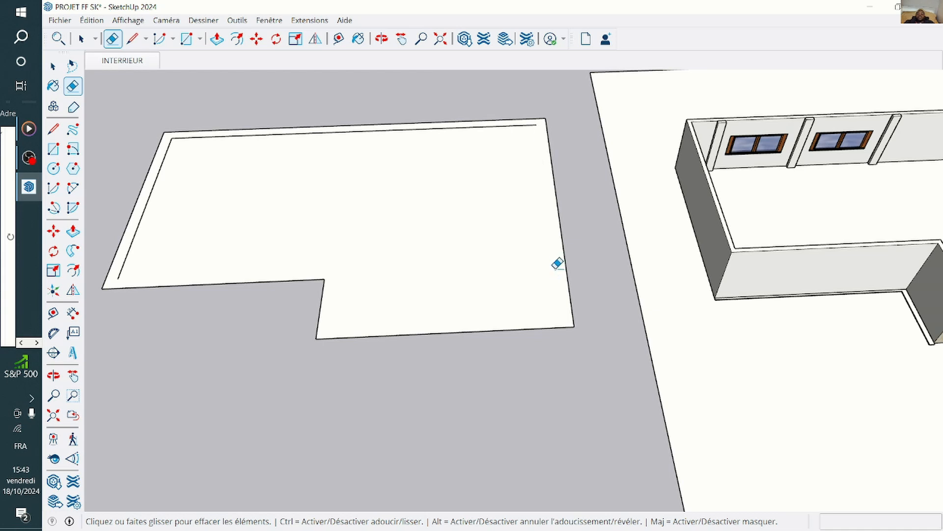
click(484, 124)
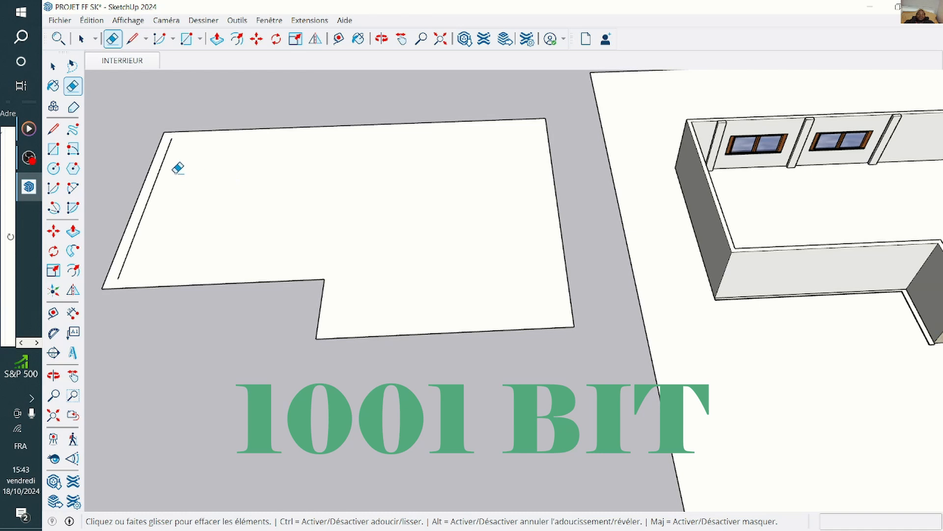
click(169, 155)
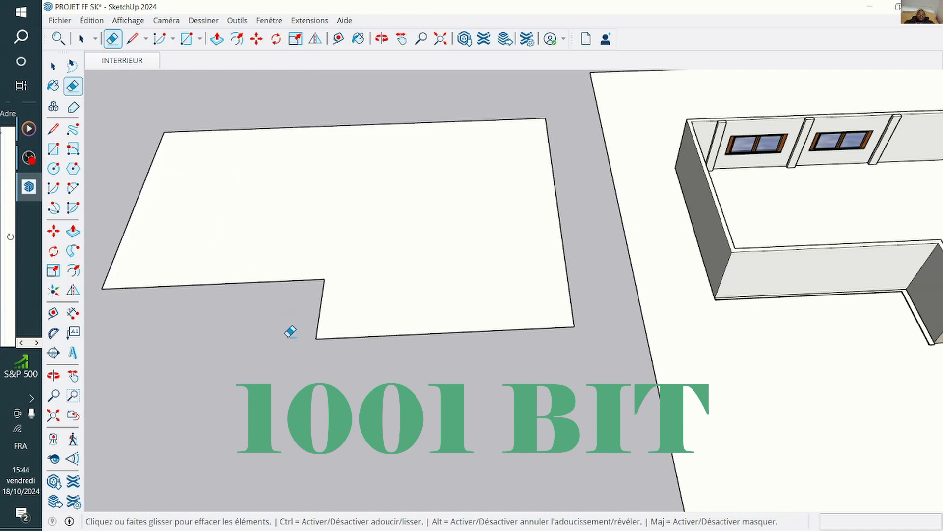
Draw a diagonal line about 1414.21 cm long from the L-shaped face's inner corner to the opposite outer corner.
click(54, 130)
click(324, 279)
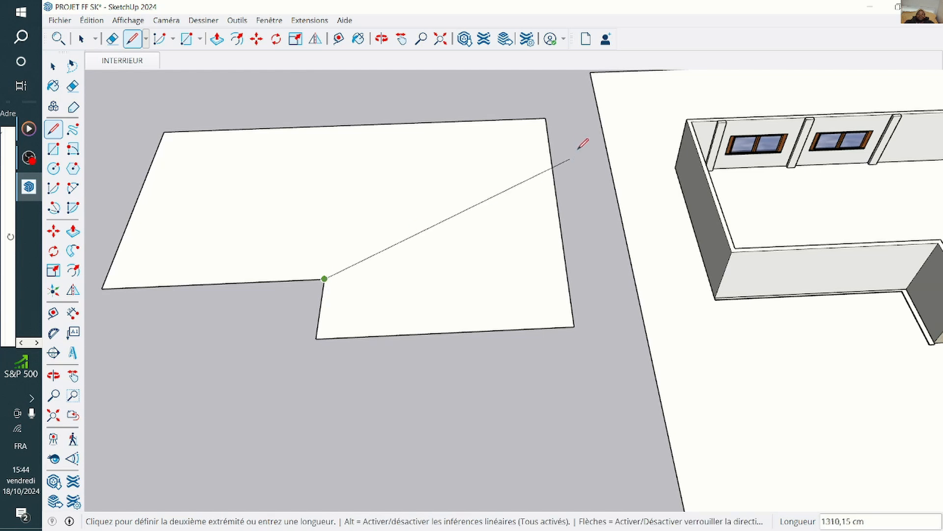
click(546, 117)
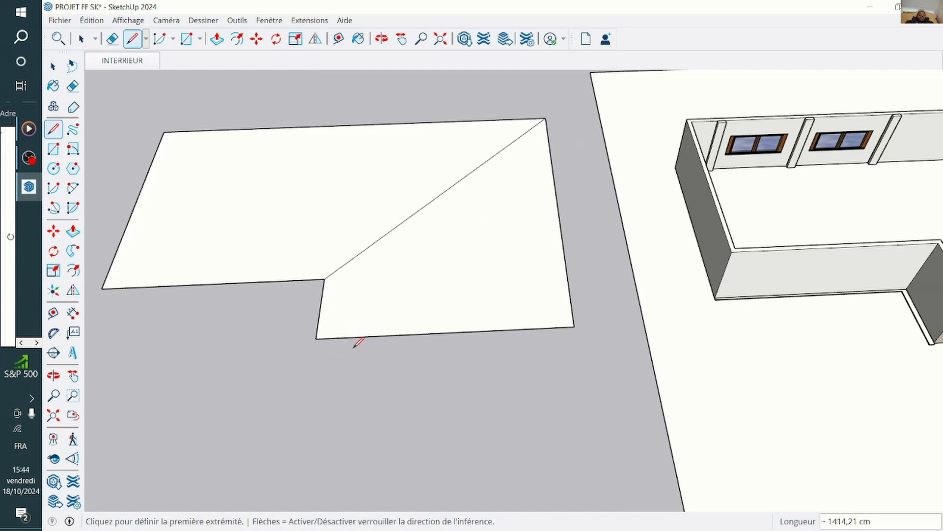
click(321, 308)
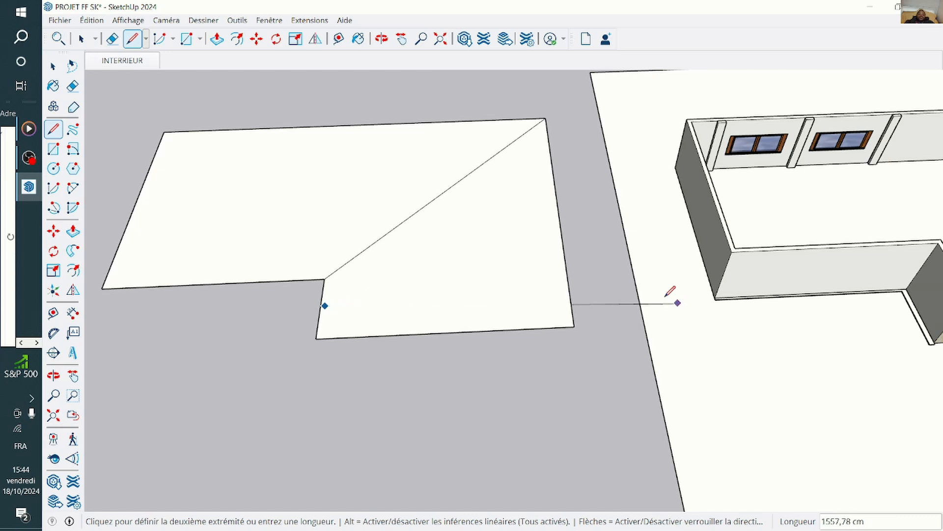
click(570, 295)
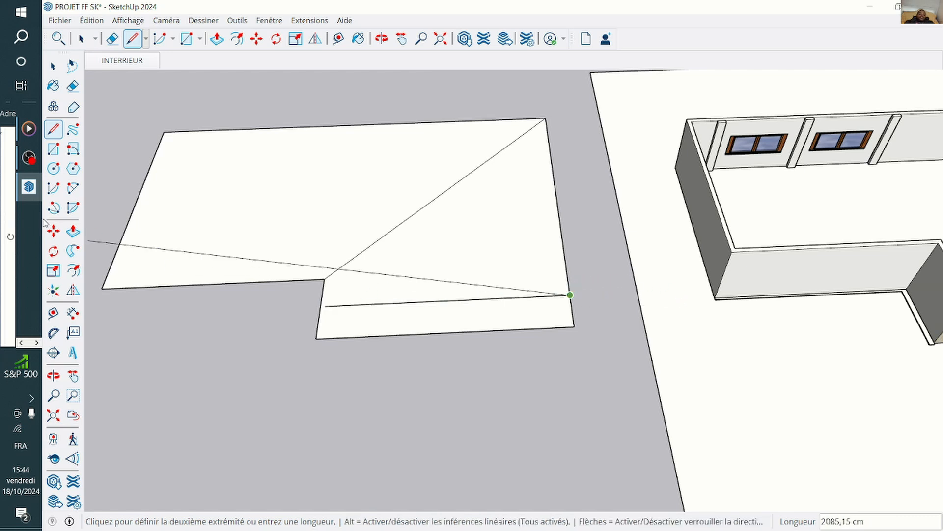
key(Escape)
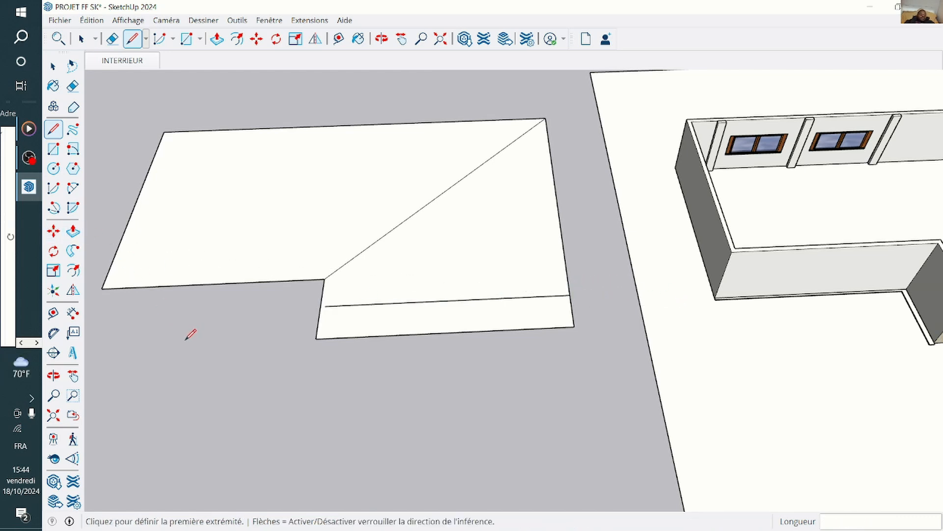
key(ctrl+z)
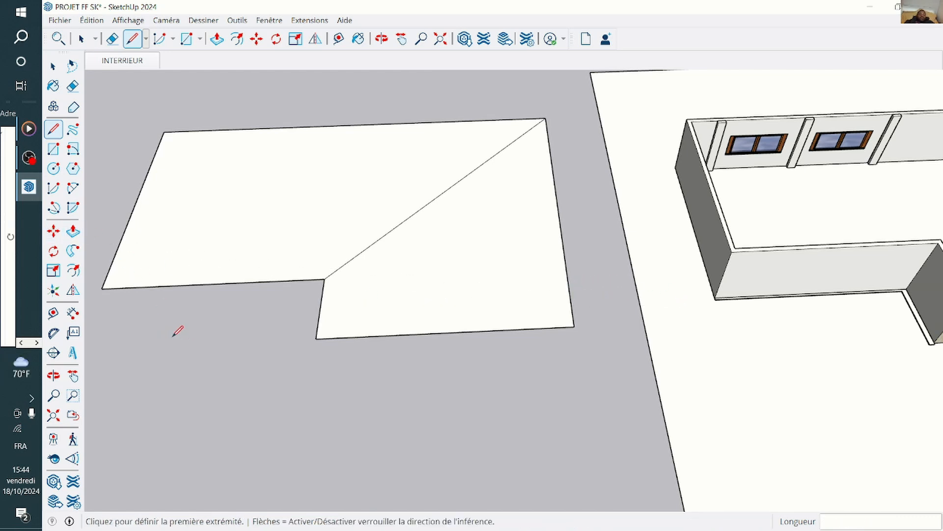
Draw a 1000 cm line across the projecting wing from its short side's midpoint, and a 1400 cm line from the long wing's end midpoint to the diagonal.
click(320, 308)
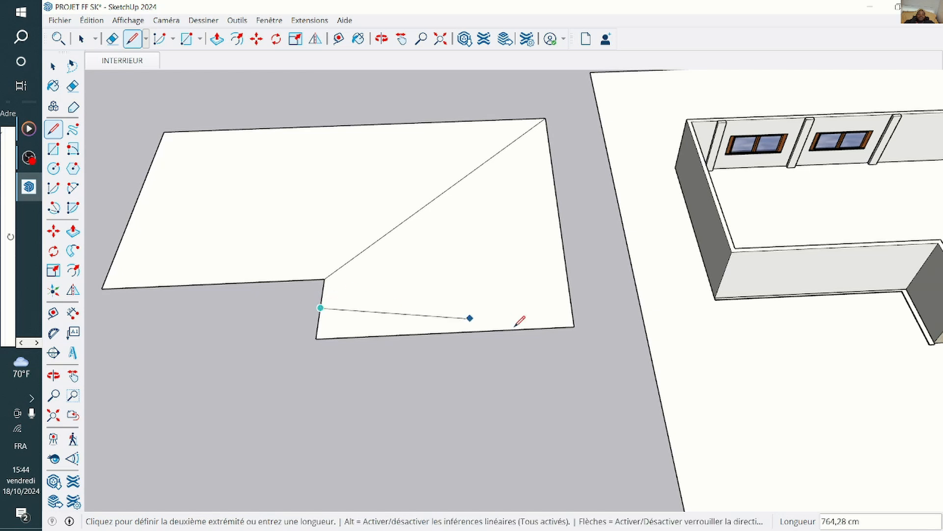
click(570, 297)
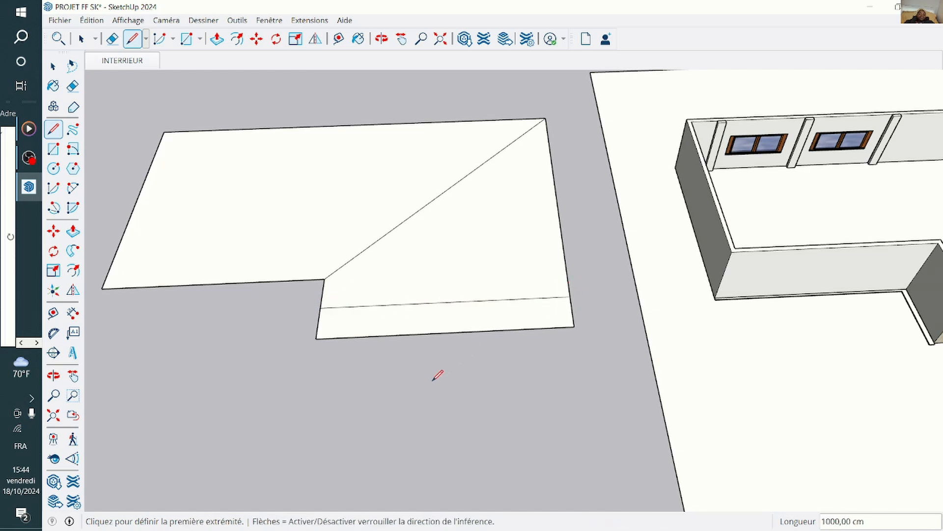
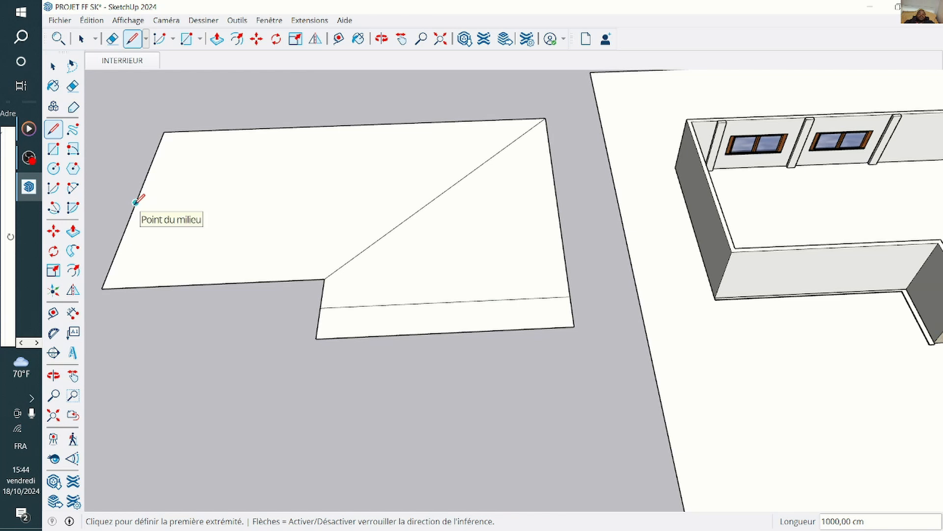
click(135, 202)
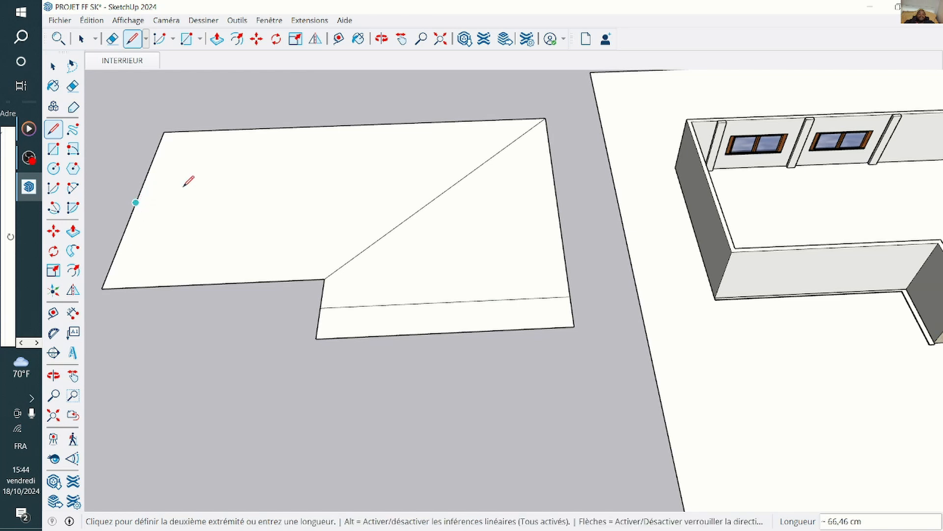
click(453, 187)
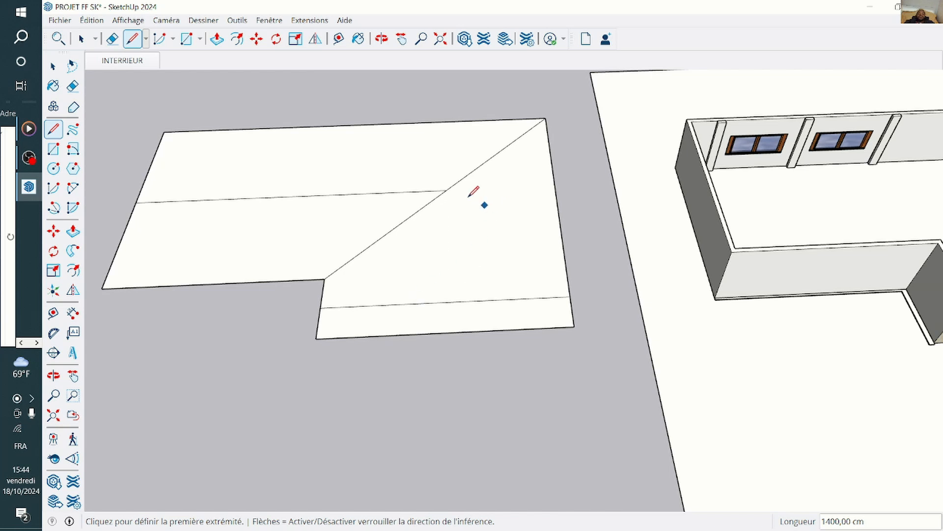
Draw a vertical 350 cm line upward from the point where the long wing's ridge line meets the diagonal.
click(446, 190)
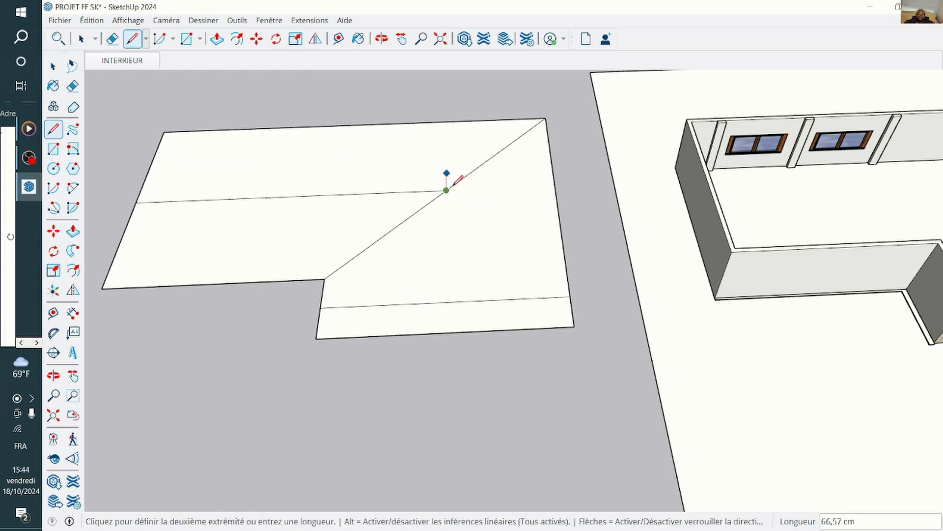
scroll(457, 203, down, 3)
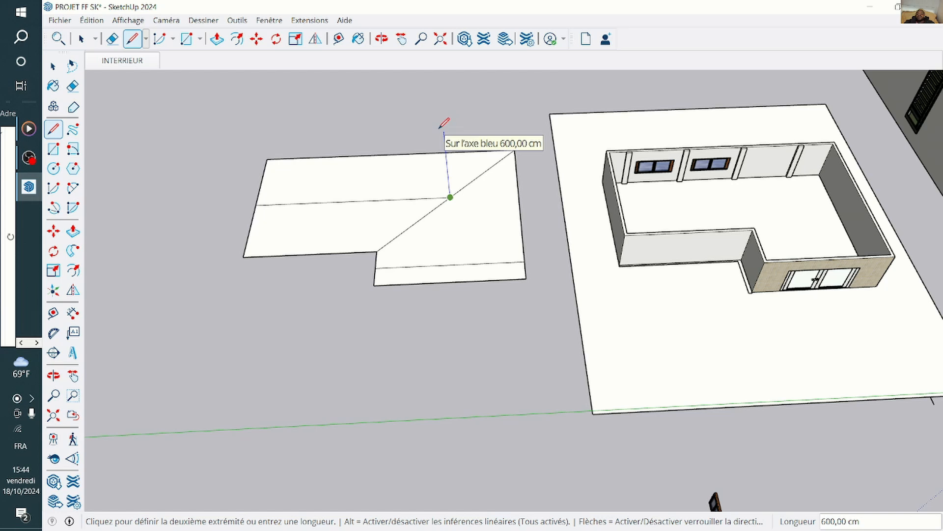
scroll(444, 128, up, 2)
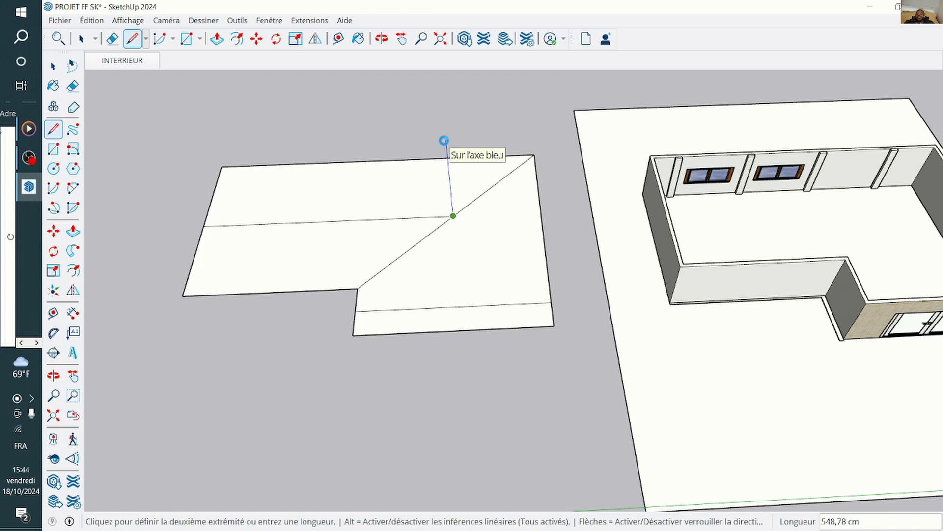
scroll(443, 161, up, 3)
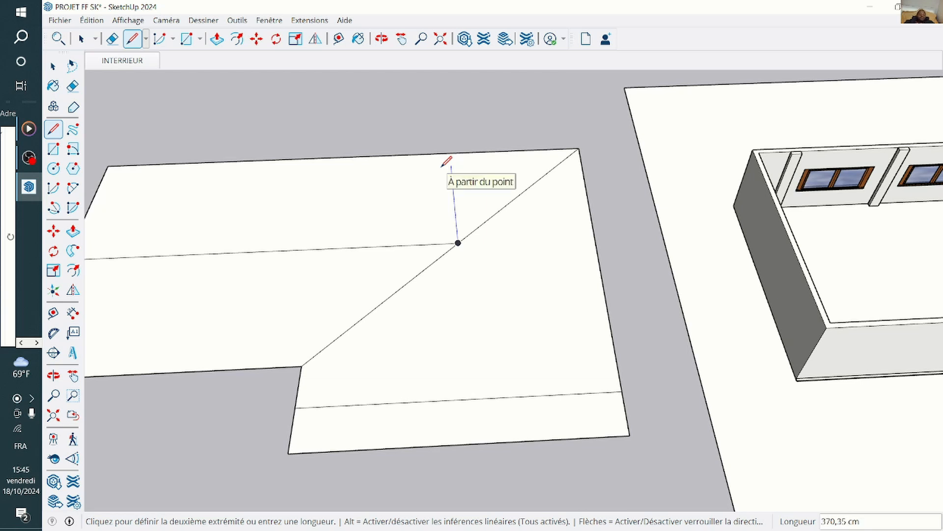
text(3)
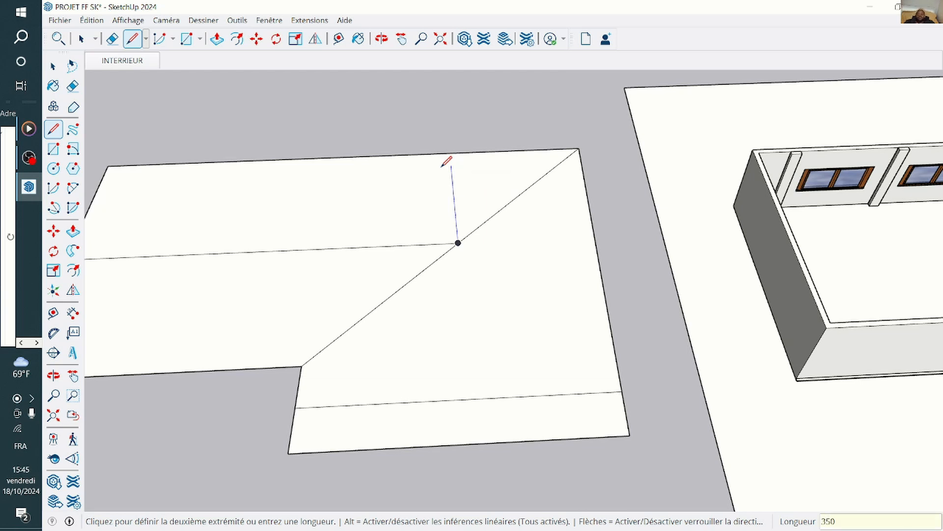
text(50)
key(Return)
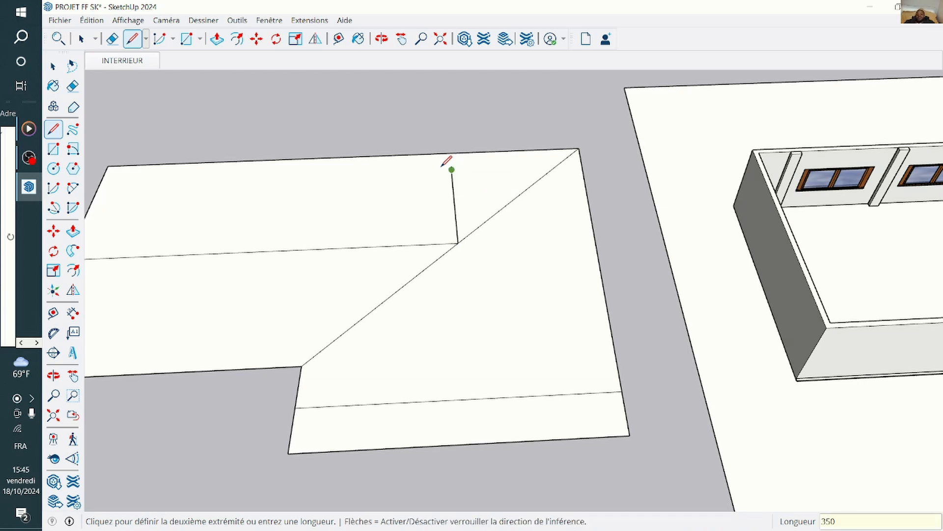
Join the upper end of the vertical line to the roof outline's outer corner and to its inner corner.
click(580, 148)
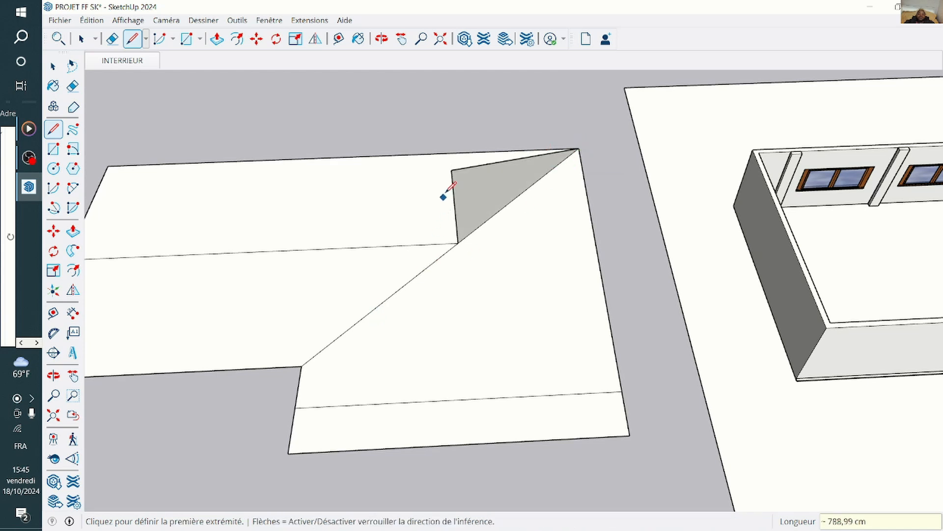
click(452, 170)
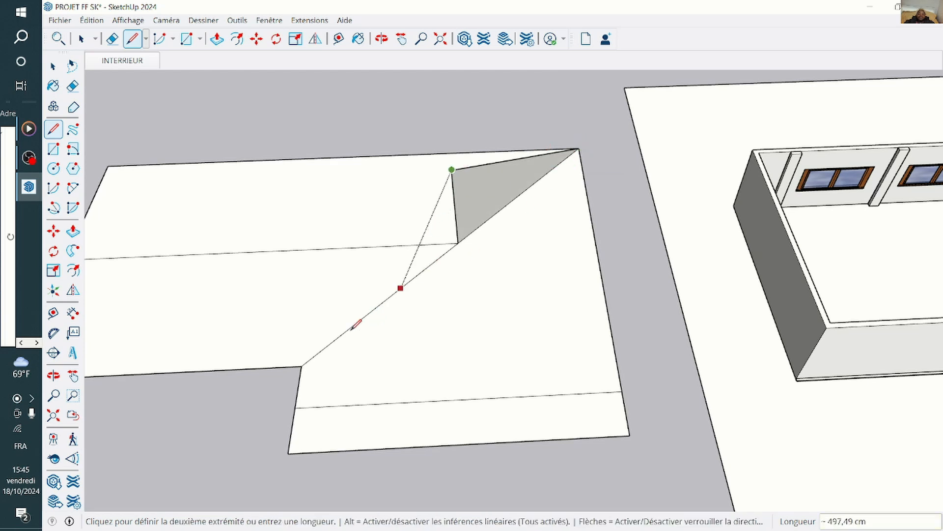
click(302, 365)
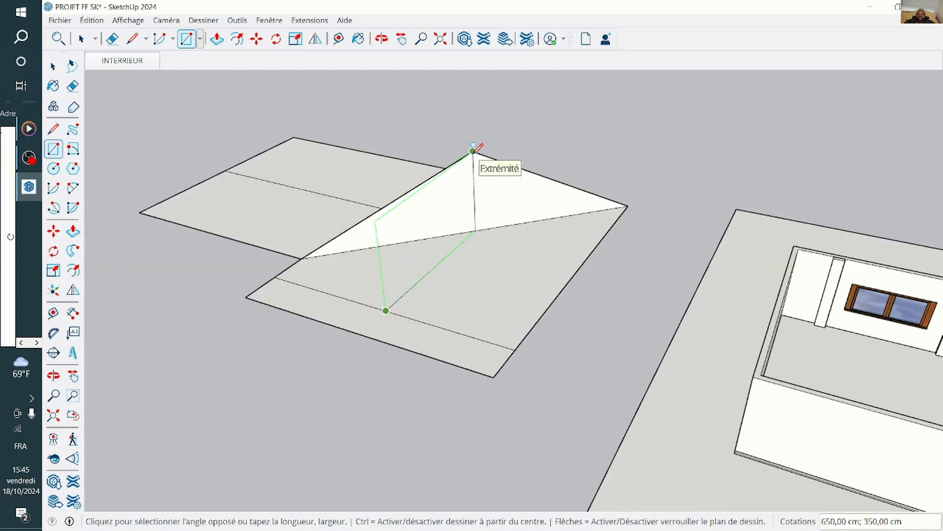
Draw a vertical 650 by 350 cm rectangle along the projecting wing's centre, ending at the upper end of the vertical line.
click(472, 150)
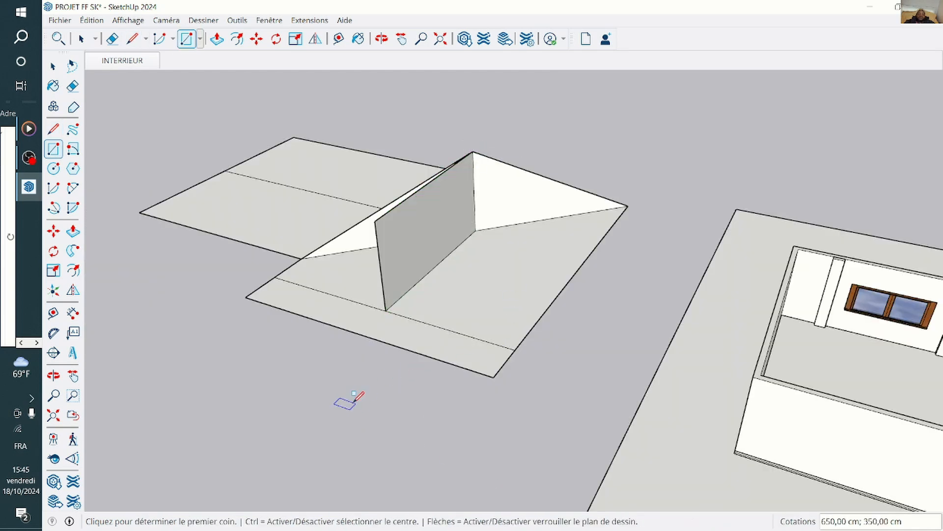
key(o)
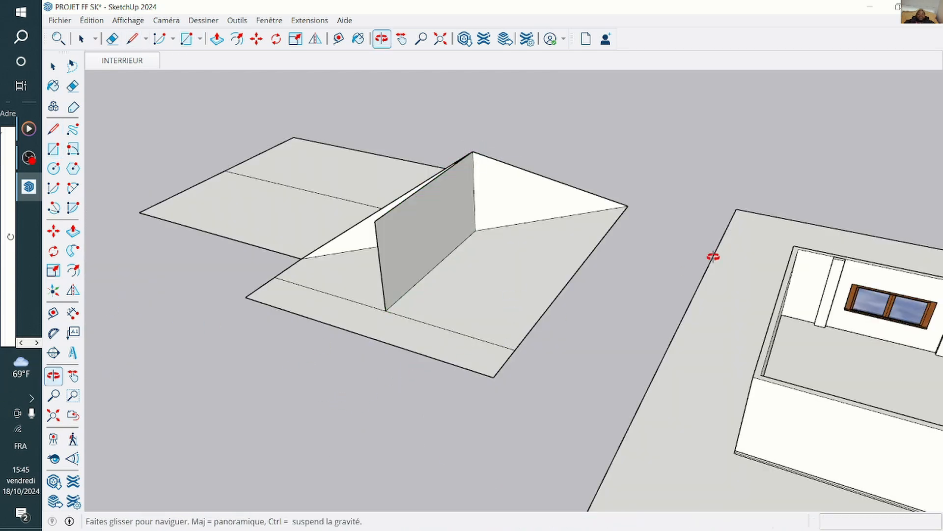
drag(323, 290, 632, 192)
middle_drag(632, 192, 480, 394)
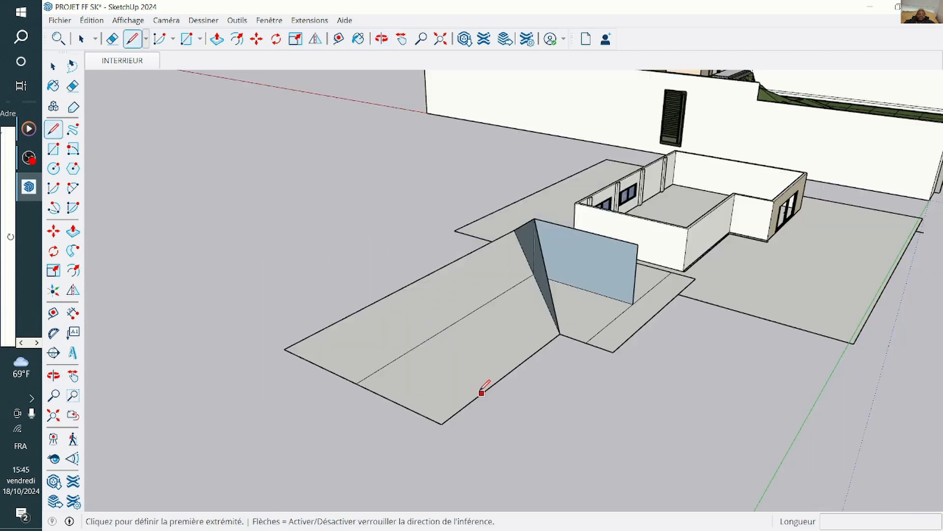
Draw a line across the full width of the long wing near its free end, crossing the ridge line.
click(480, 395)
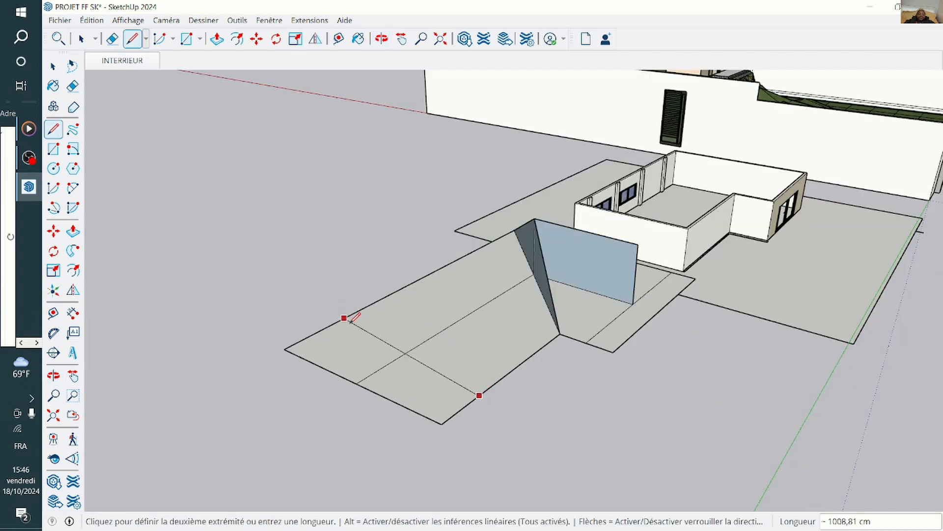
click(323, 328)
Try to raise a vertical triangle over the cross line and join its peak to the long wing's end corner.
click(394, 361)
click(390, 295)
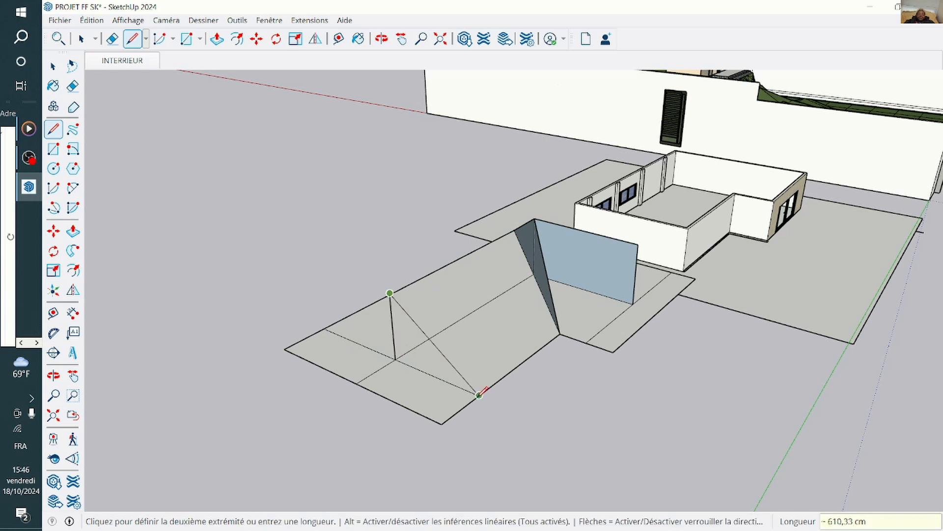
click(479, 395)
click(391, 295)
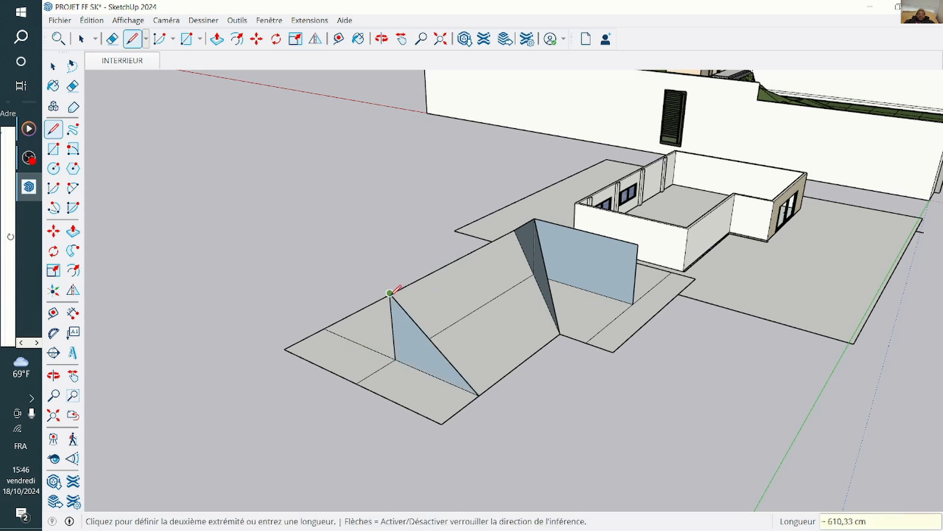
click(323, 328)
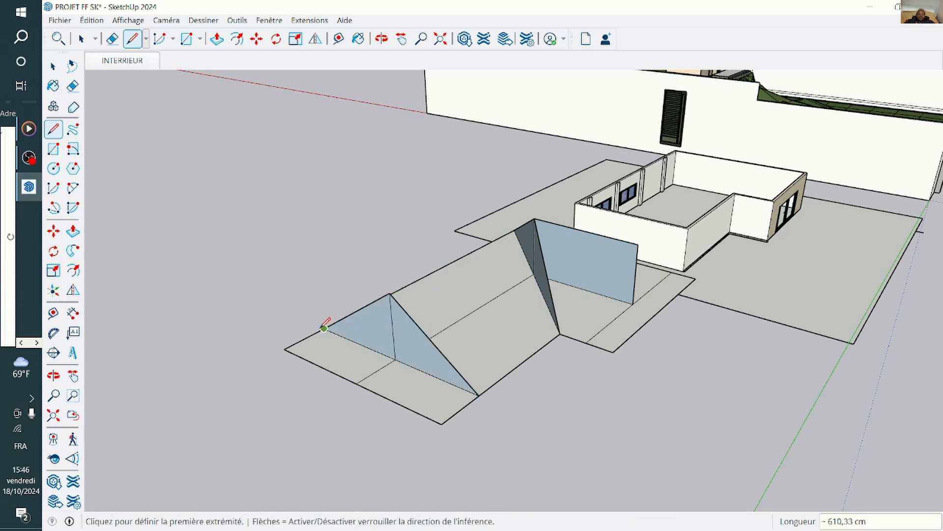
scroll(325, 327, up, 2)
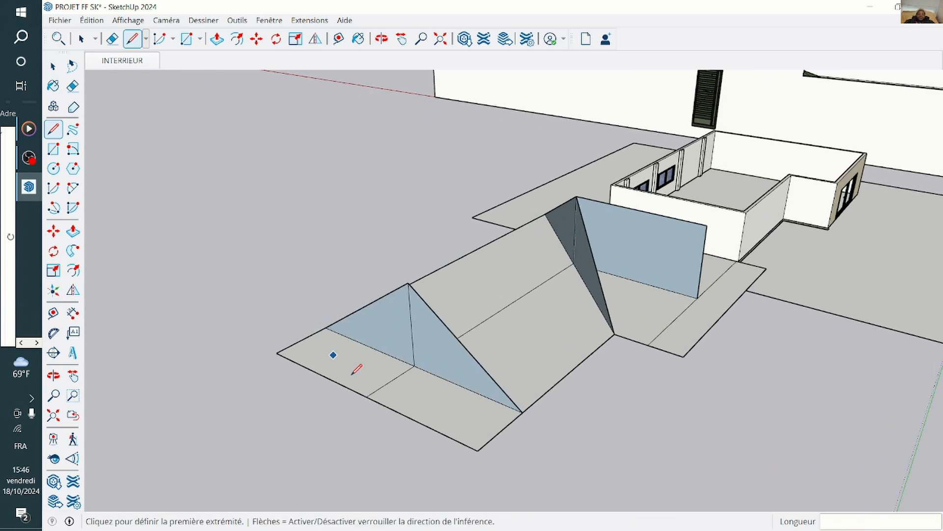
click(409, 283)
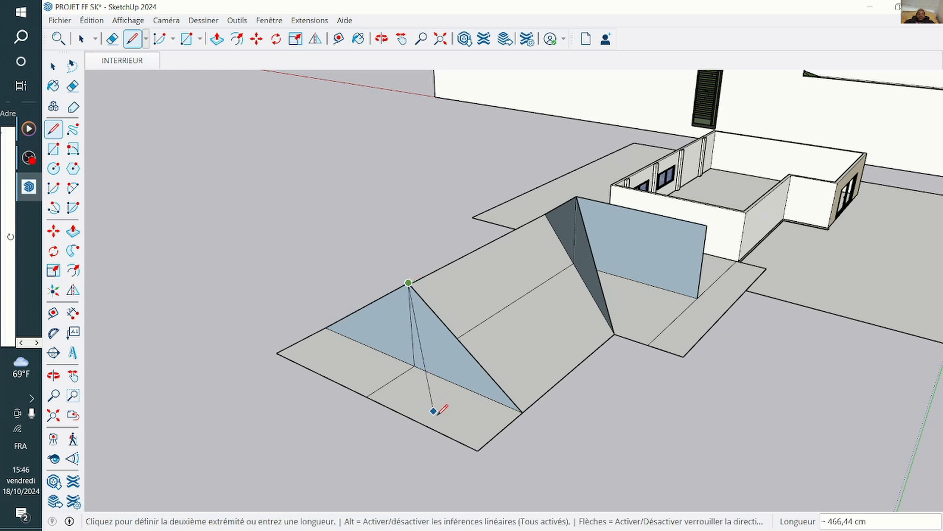
click(477, 450)
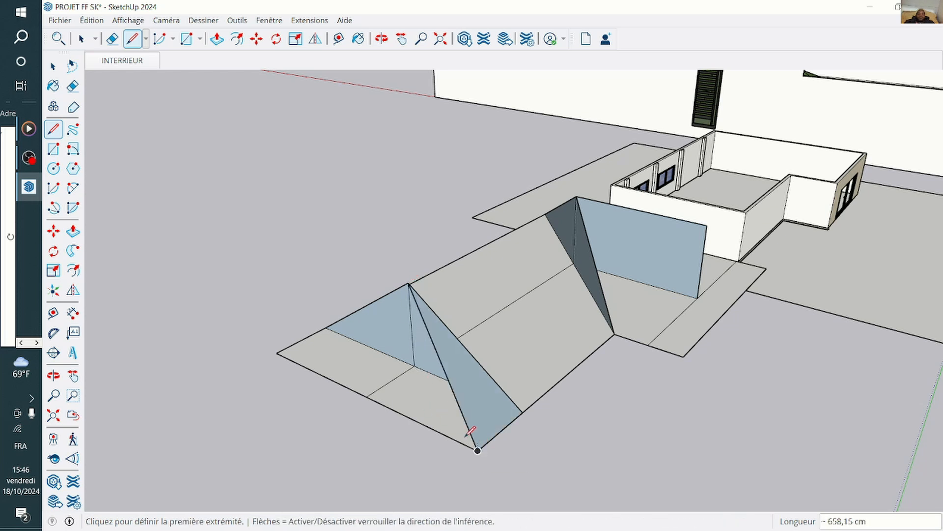
scroll(408, 282, up, 2)
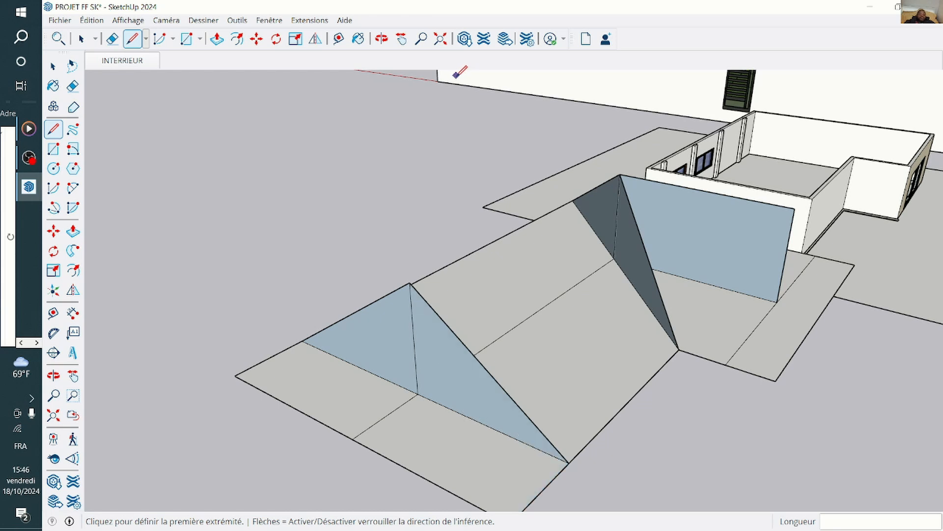
Undo the vertical triangle over the cross line, keeping the cross line itself.
key(ctrl+z)
key(ctrl+z)
key(ctrl+z)
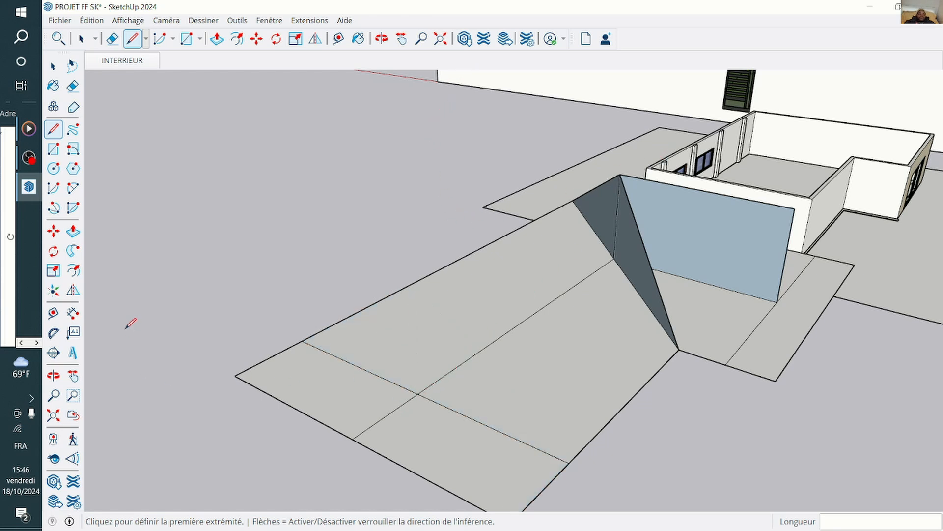
Draw a vertical rectangle 350 cm high and about 1153.69 cm long on the long wing's ridge line, from the cross line to the diagonal.
click(54, 147)
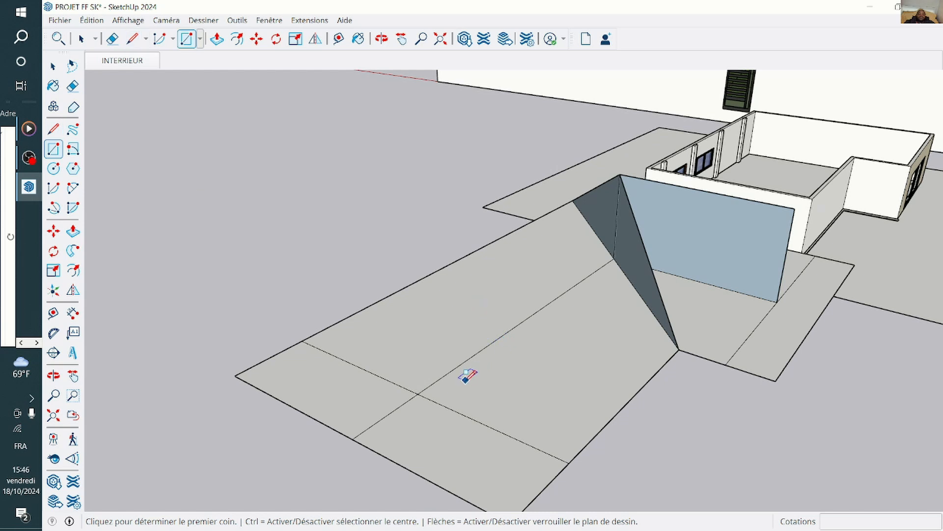
click(417, 393)
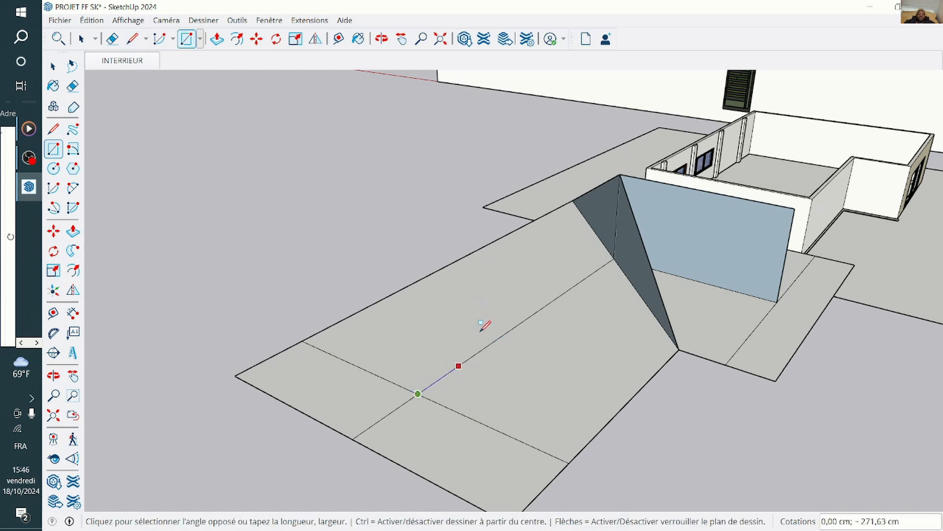
click(620, 174)
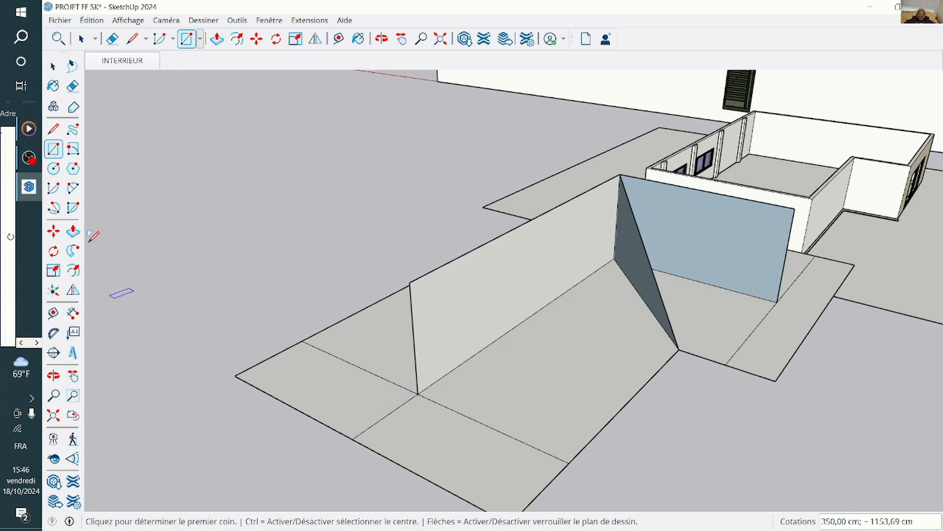
Join the long wing's raised ridge end to its end corners and the cross line's ends, closing the sloped roof faces.
click(53, 129)
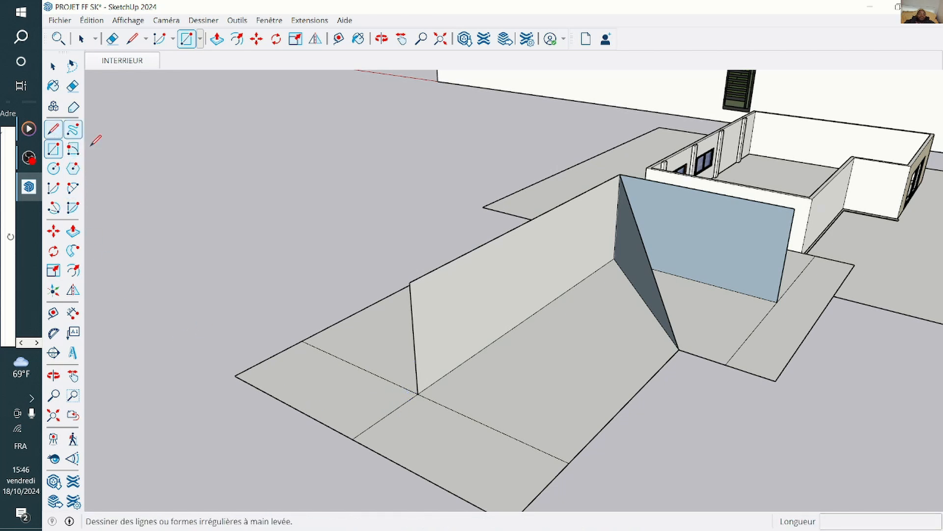
middle_drag(95, 141, 124, 434)
scroll(123, 232, down, 2)
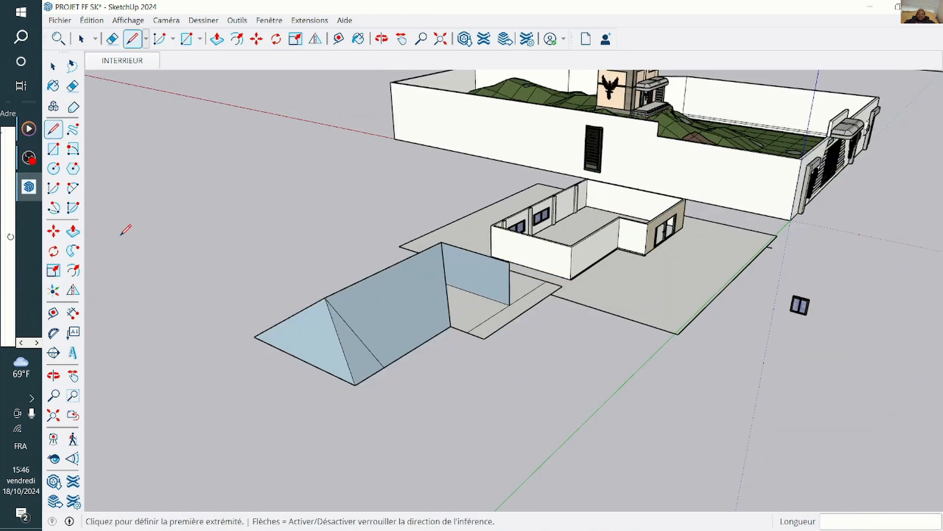
Draw lines about 628.49 cm long from the projecting wing's raised ridge end to its two outer corners, closing the hip end.
scroll(519, 327, up, 3)
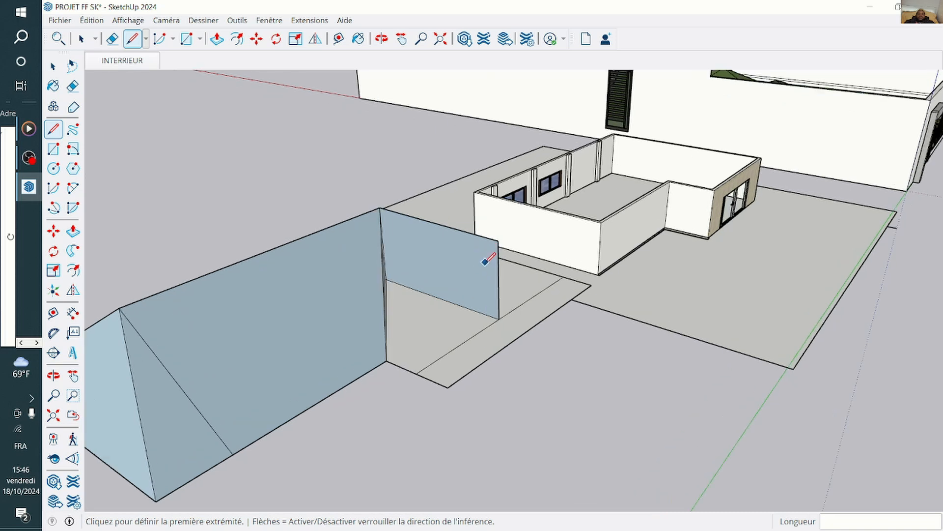
click(499, 240)
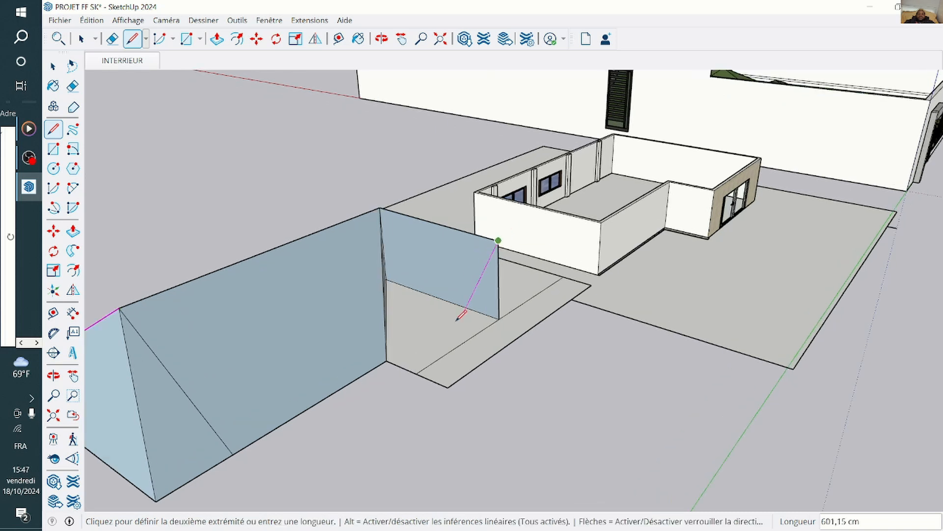
click(448, 387)
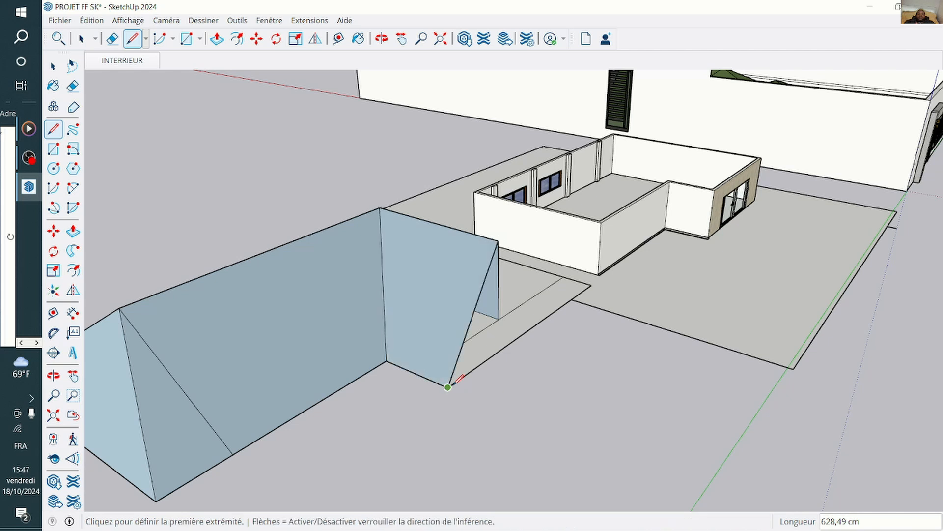
click(498, 241)
click(591, 285)
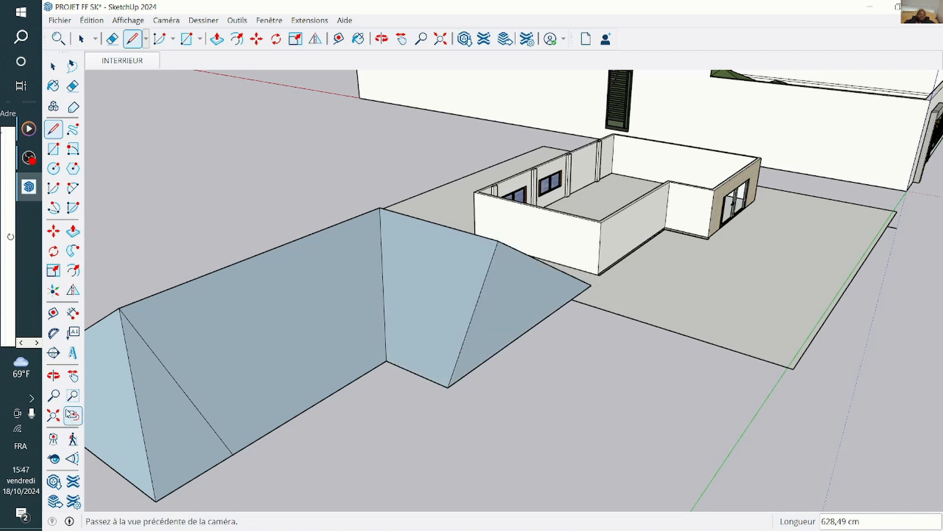
Erase the two extra edges running from the long wing's ridge end across its large sloped faces.
click(54, 375)
drag(436, 332, 375, 280)
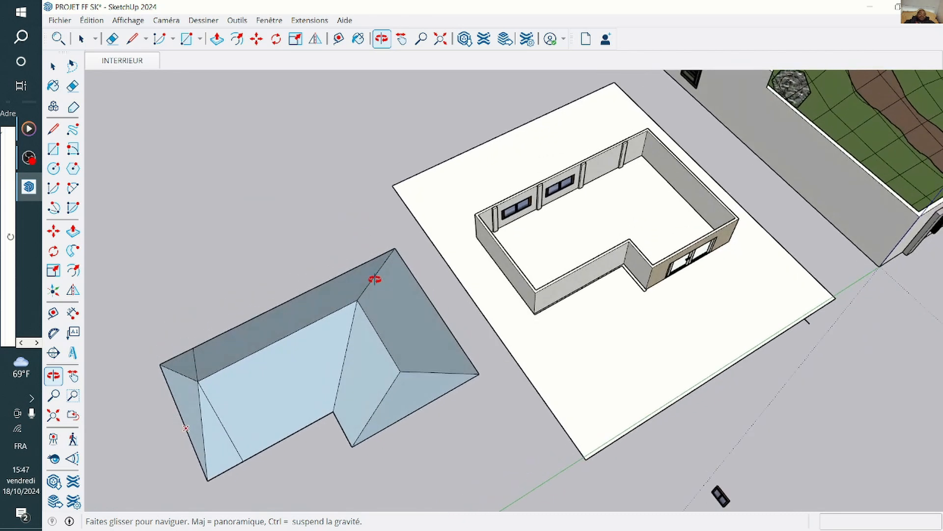
mouse_move(343, 338)
mouse_down()
mouse_move(467, 158)
mouse_move(196, 442)
mouse_up()
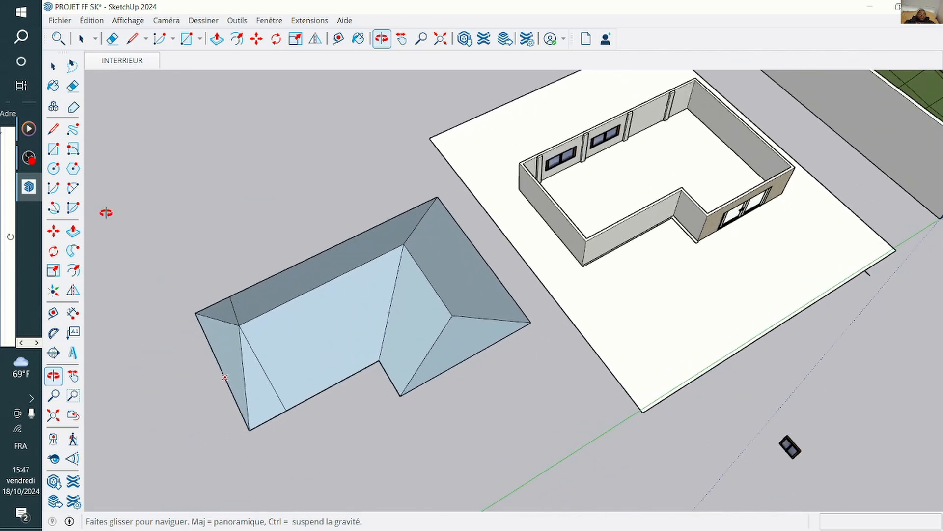
click(73, 86)
scroll(249, 339, up, 4)
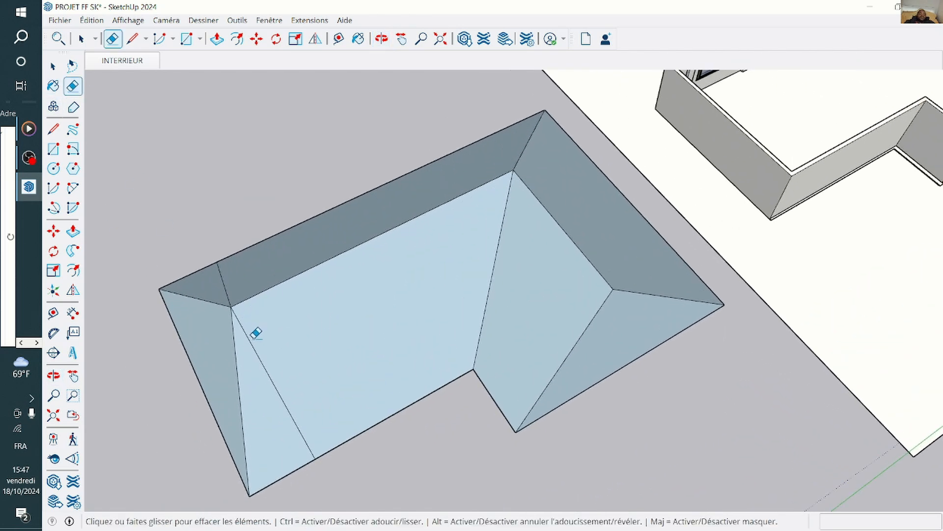
click(255, 346)
click(224, 285)
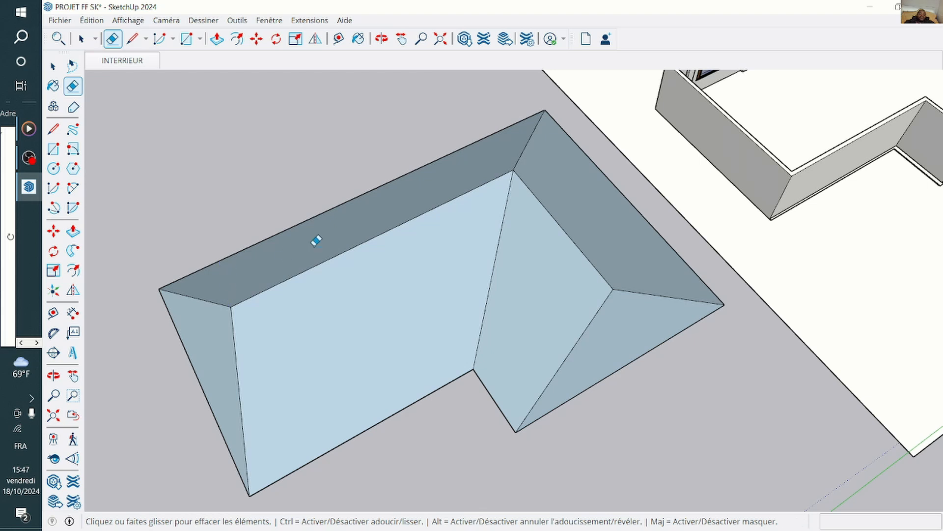
Reverse all the sloped faces of the L-shaped hip roof so their front sides face outward.
shift+middle_drag(284, 336, 364, 316)
key(space)
ctrl+click(365, 316)
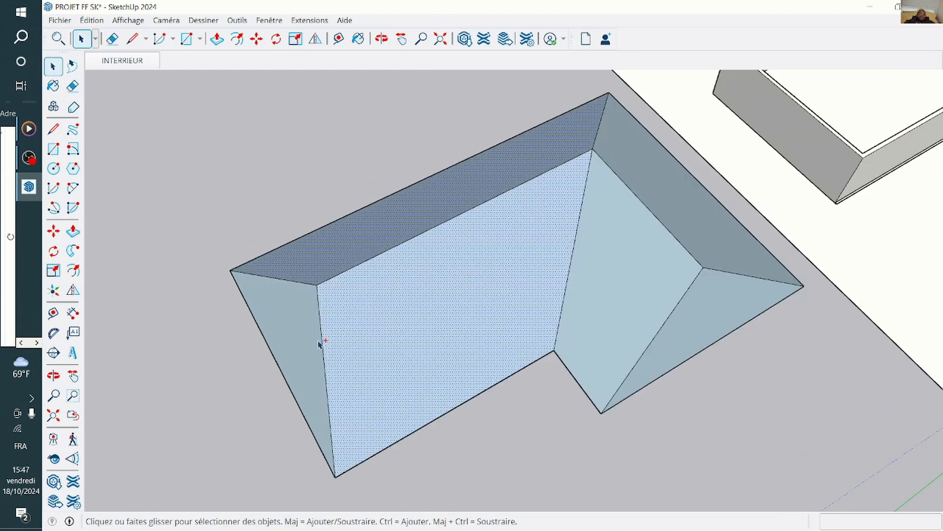
ctrl+click(600, 299)
right_click(651, 271)
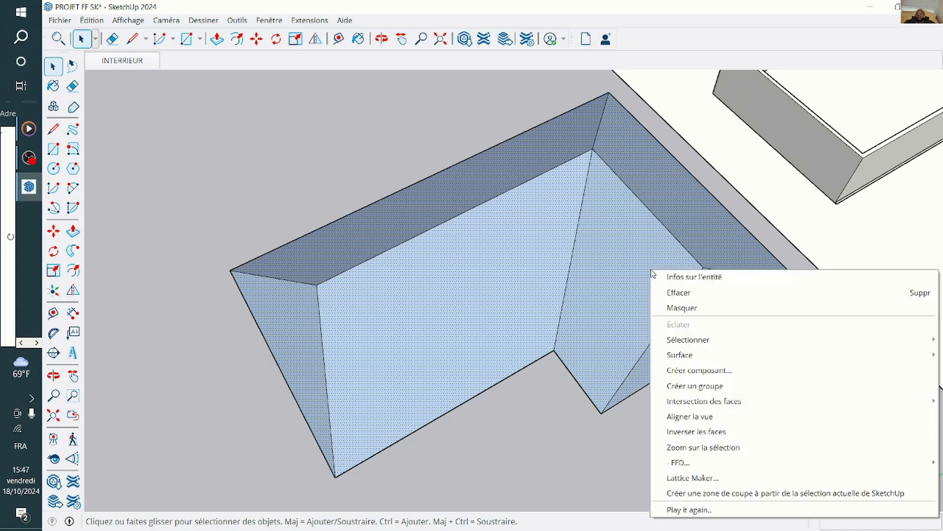
mouse_move(689, 402)
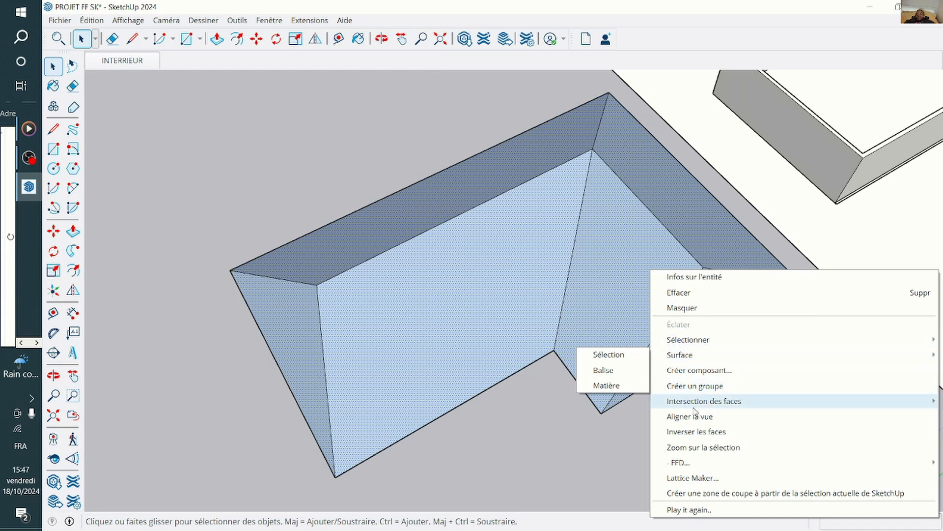
click(695, 432)
scroll(526, 343, down, 2)
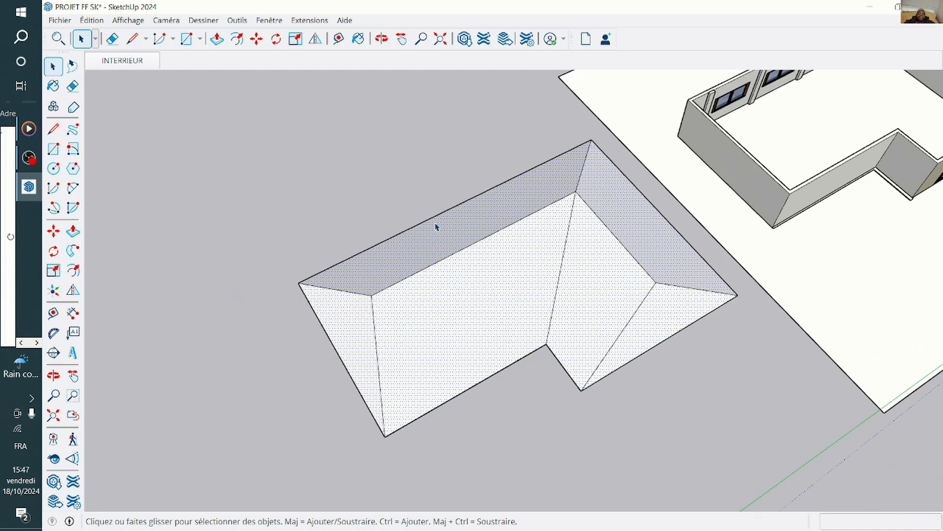
click(245, 139)
Examine the hip roof's shape, slopes and ridge junctions from several sides.
mouse_move(33, 373)
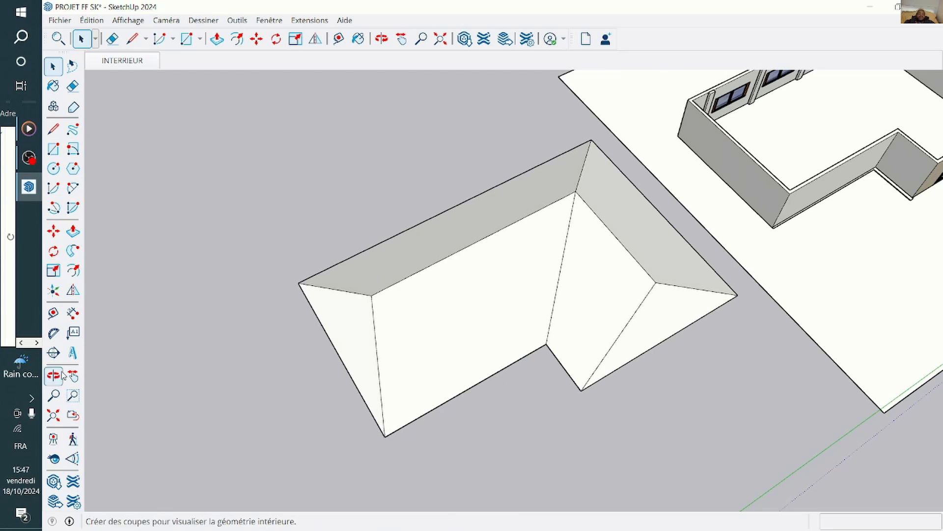
click(53, 376)
drag(394, 327, 610, 190)
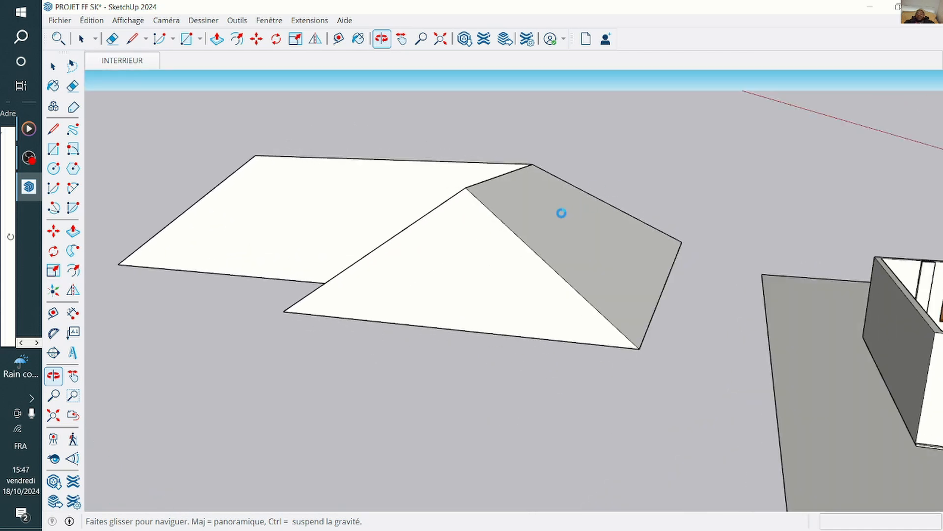
drag(550, 216, 573, 242)
scroll(566, 222, down, 2)
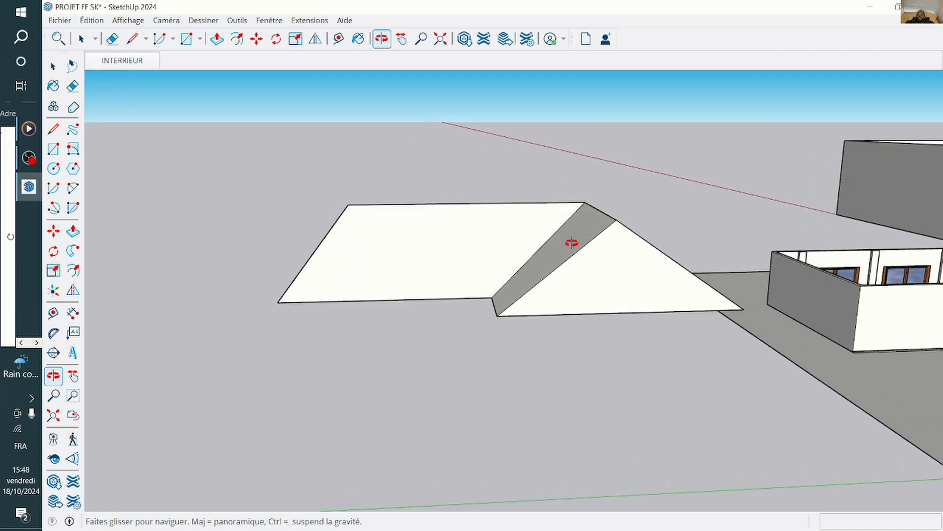
scroll(588, 221, up, 4)
scroll(648, 219, down, 2)
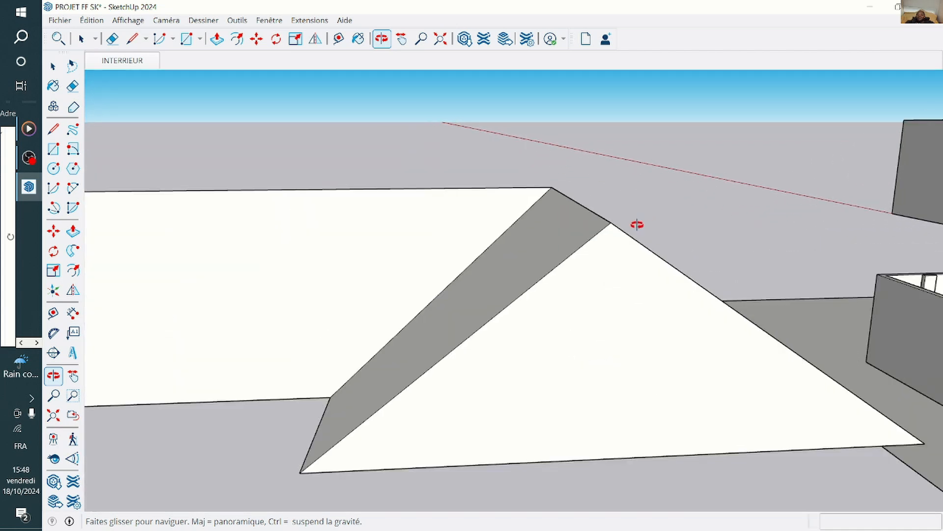
scroll(592, 243, down, 1)
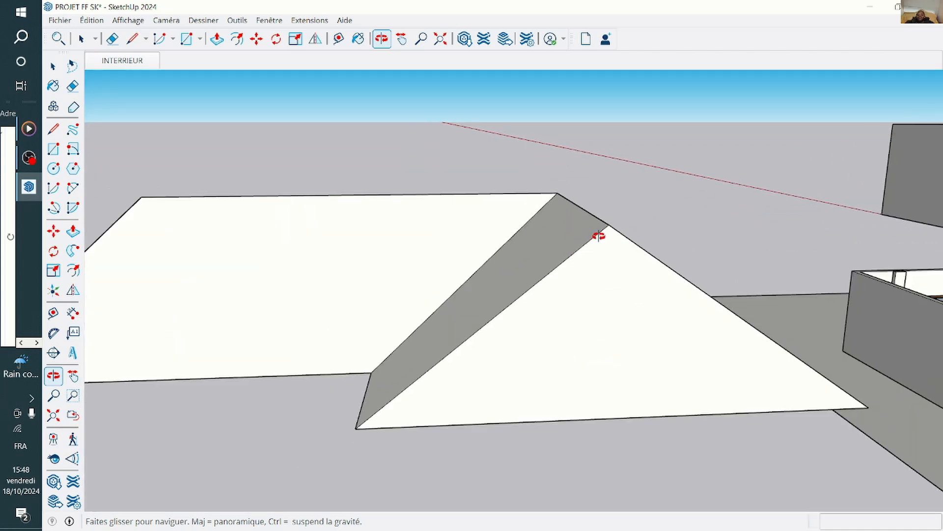
scroll(592, 243, down, 1)
drag(604, 262, 580, 256)
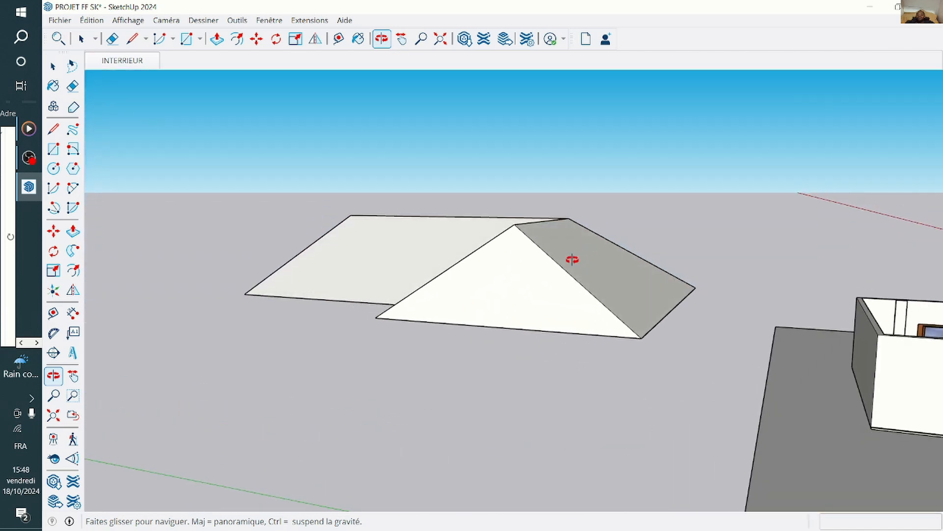
scroll(564, 263, up, 3)
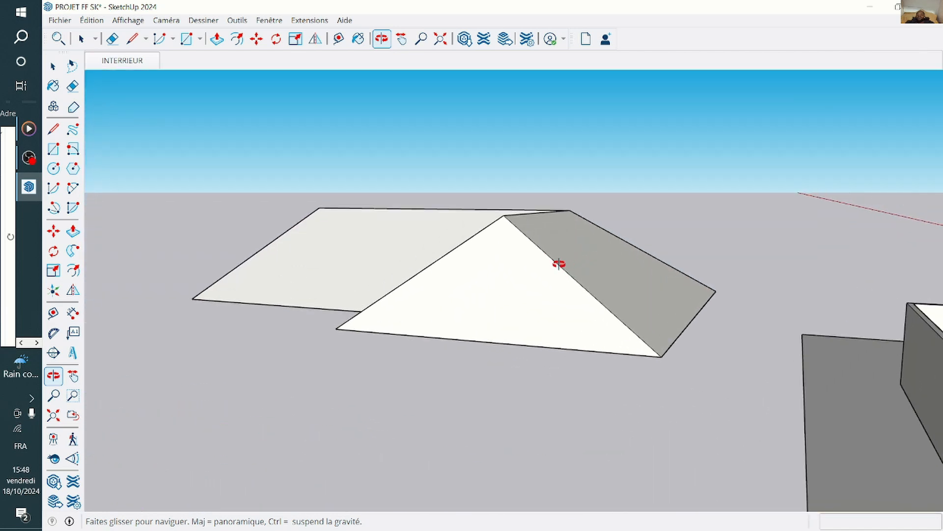
scroll(552, 265, up, 2)
scroll(550, 266, down, 4)
drag(545, 278, 643, 291)
scroll(600, 303, down, 2)
Erase all the ridge, cross and diagonal construction lines on the roof's underside, leaving one L-shaped face.
drag(558, 304, 507, 196)
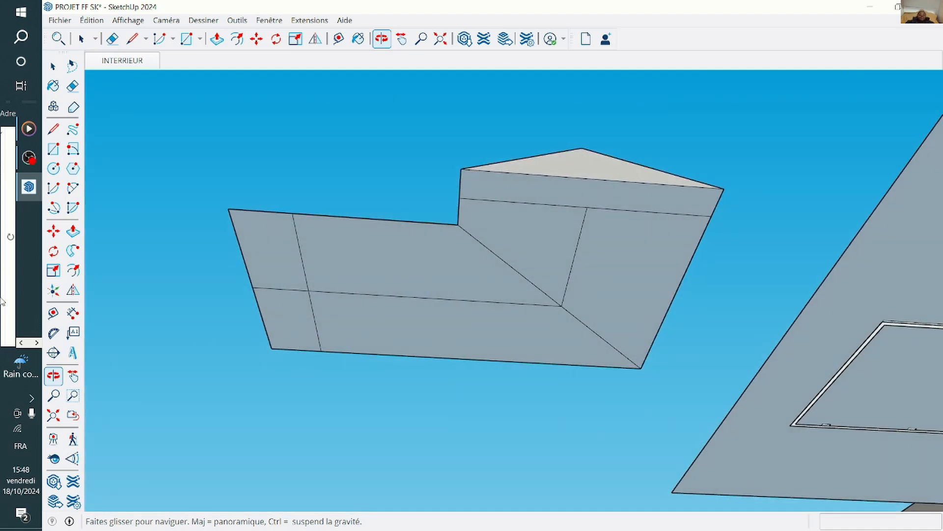
click(73, 86)
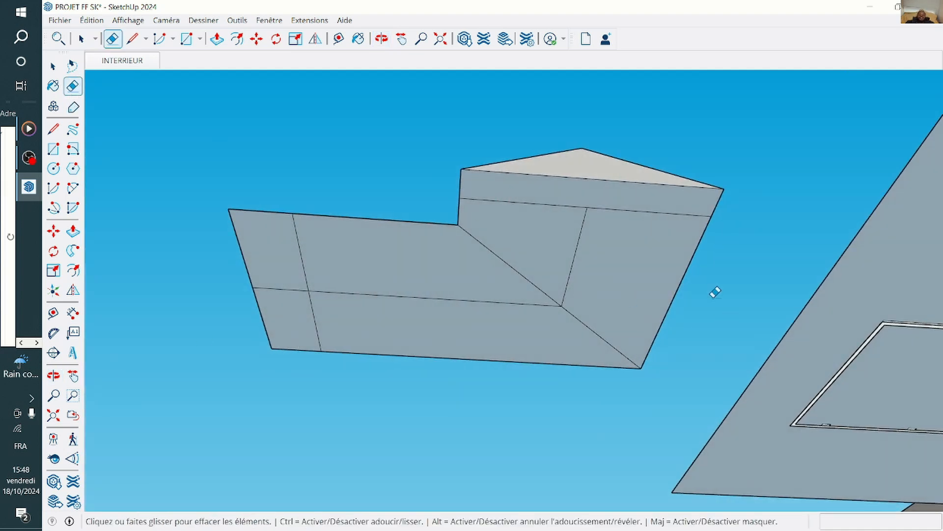
mouse_move(570, 221)
mouse_down()
mouse_move(569, 200)
mouse_move(600, 217)
mouse_move(595, 209)
mouse_up()
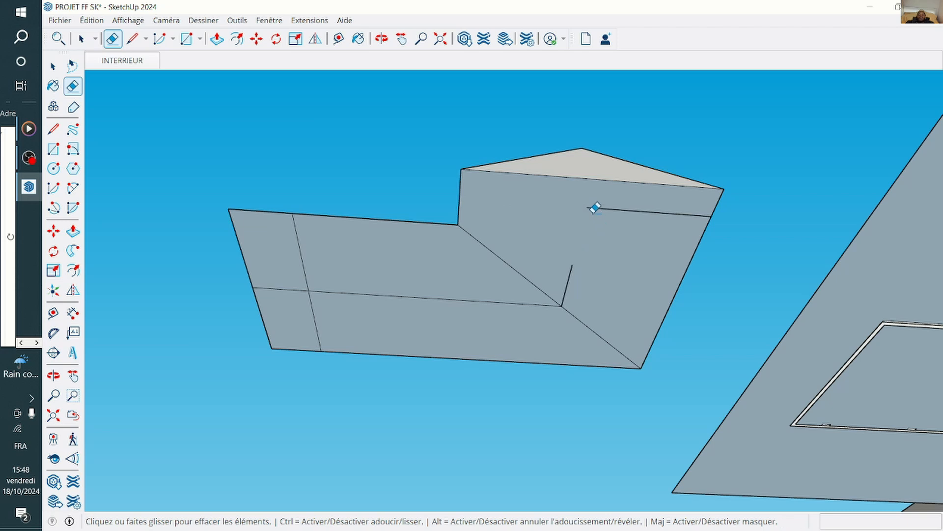
click(595, 207)
mouse_move(571, 283)
mouse_down()
mouse_move(544, 288)
mouse_move(565, 297)
mouse_up()
click(569, 312)
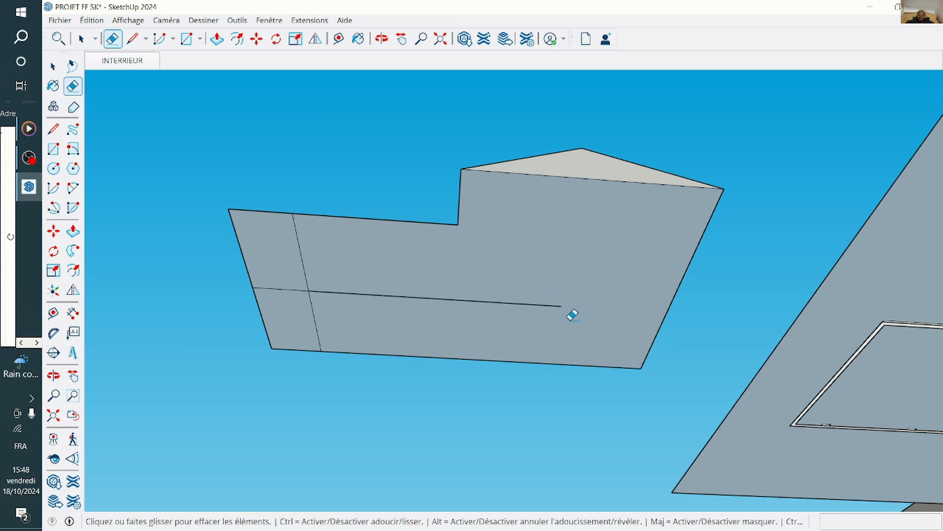
click(534, 304)
mouse_move(334, 326)
mouse_down()
mouse_move(316, 312)
mouse_move(305, 273)
mouse_up()
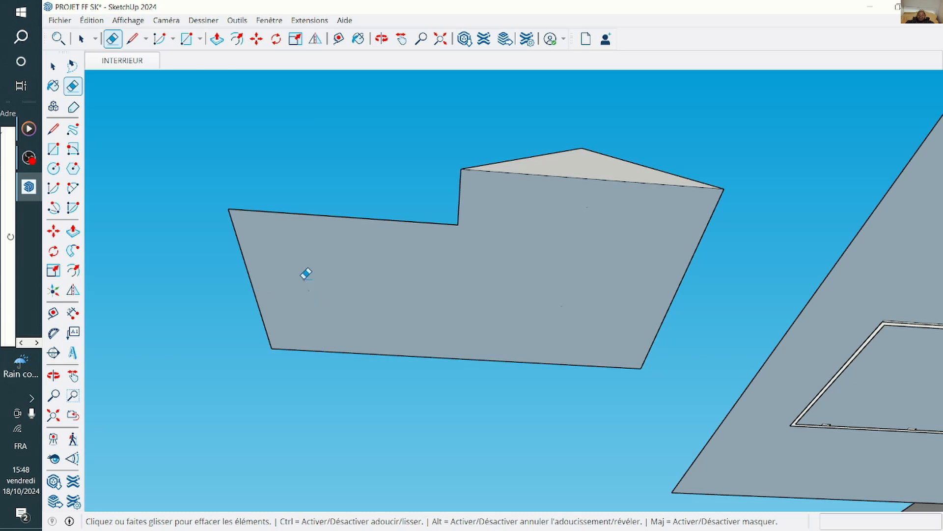
Offset the outline of the roof's underside inward by 50 cm.
click(74, 270)
click(311, 214)
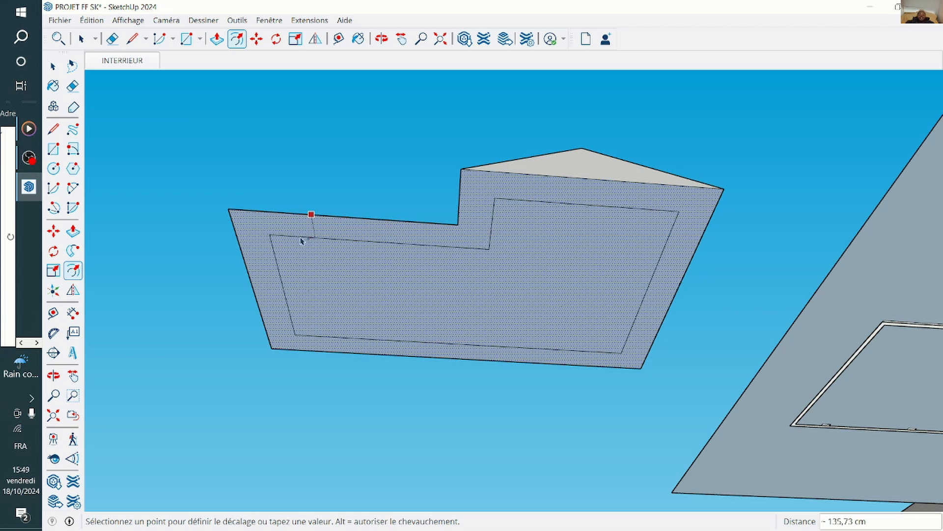
text(5)
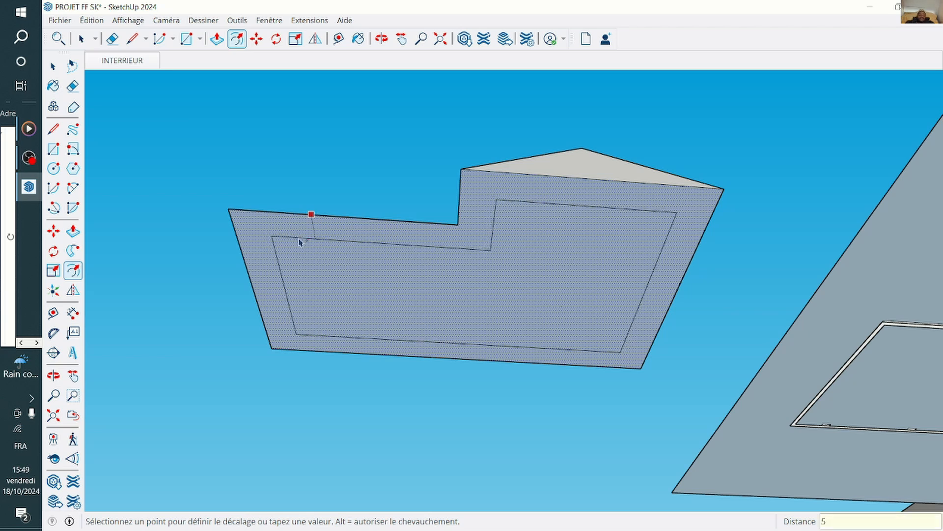
text(0)
key(Return)
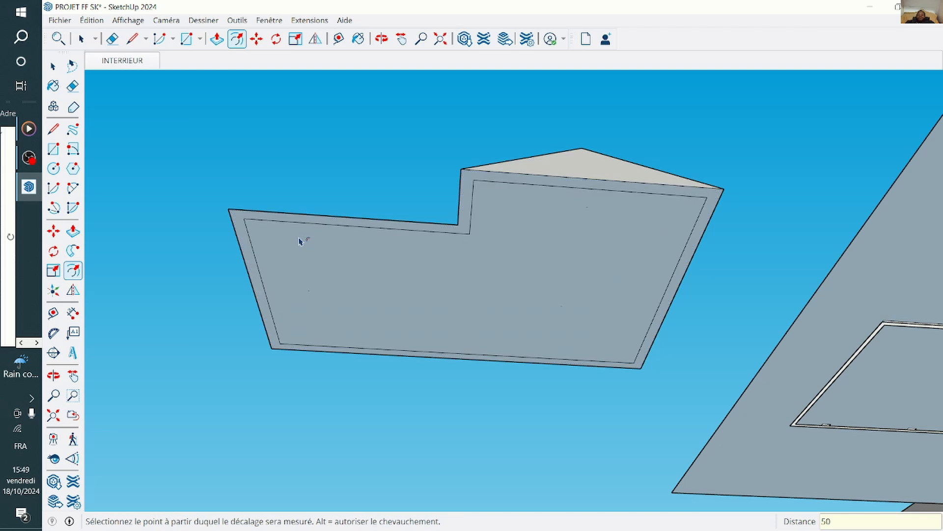
Select the whole connected roof, including the offset outline, and make it a group.
scroll(341, 292, down, 2)
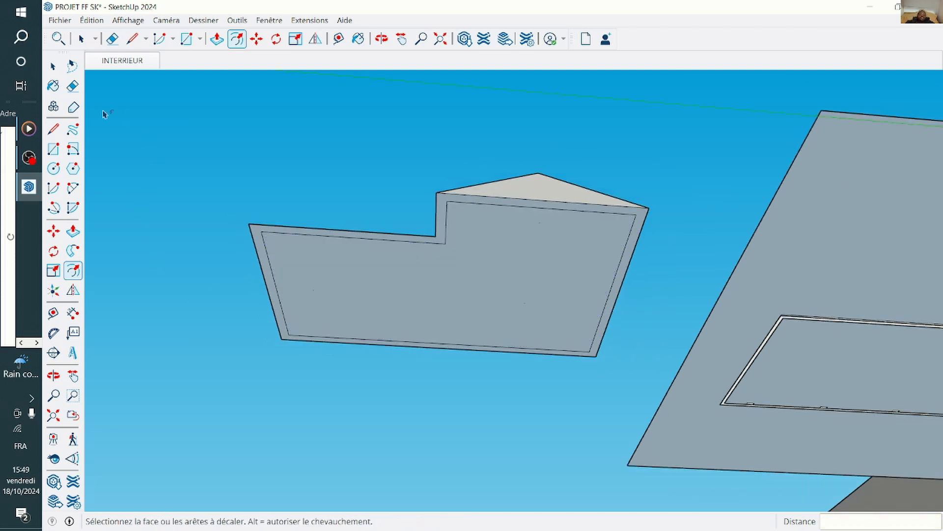
click(53, 66)
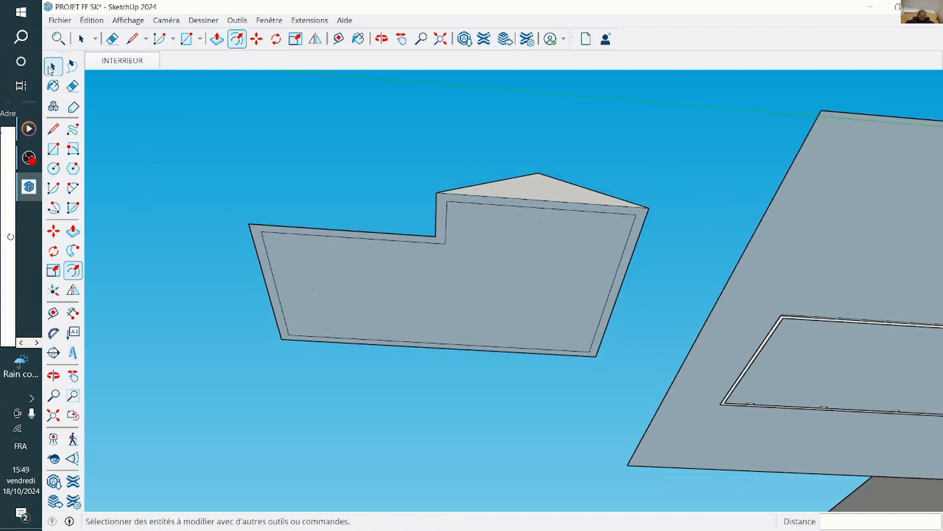
triple_click(377, 274)
right_click(372, 275)
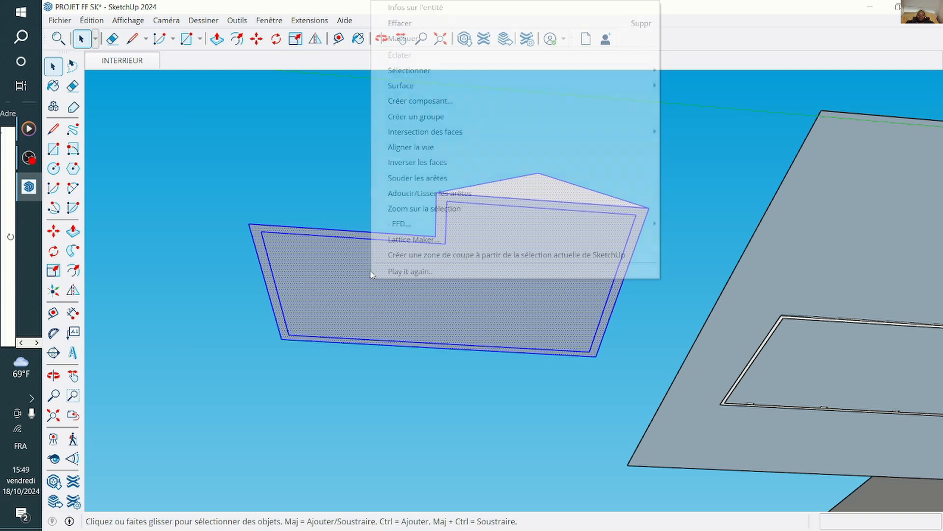
click(417, 117)
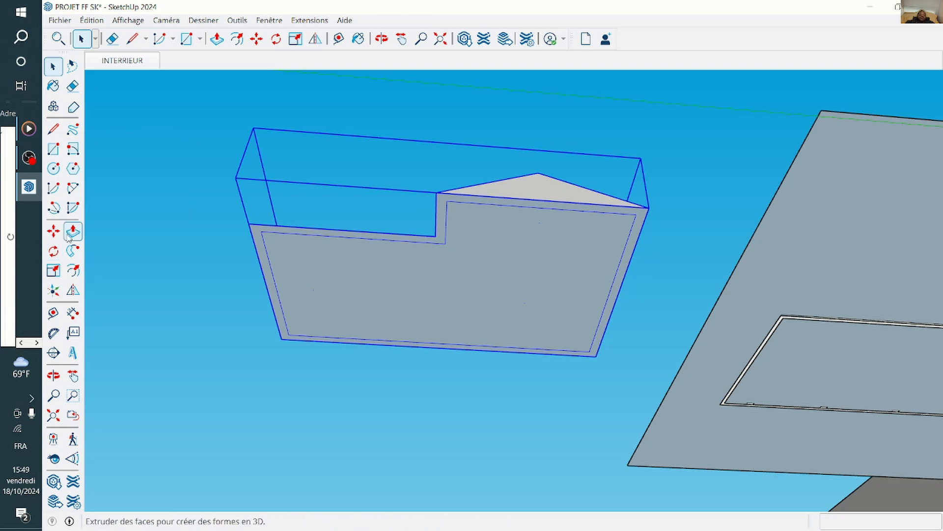
Move the roof group onto the building, placing a corner of its inner offset outline on the matching wall corner.
click(53, 231)
scroll(611, 225, up, 1)
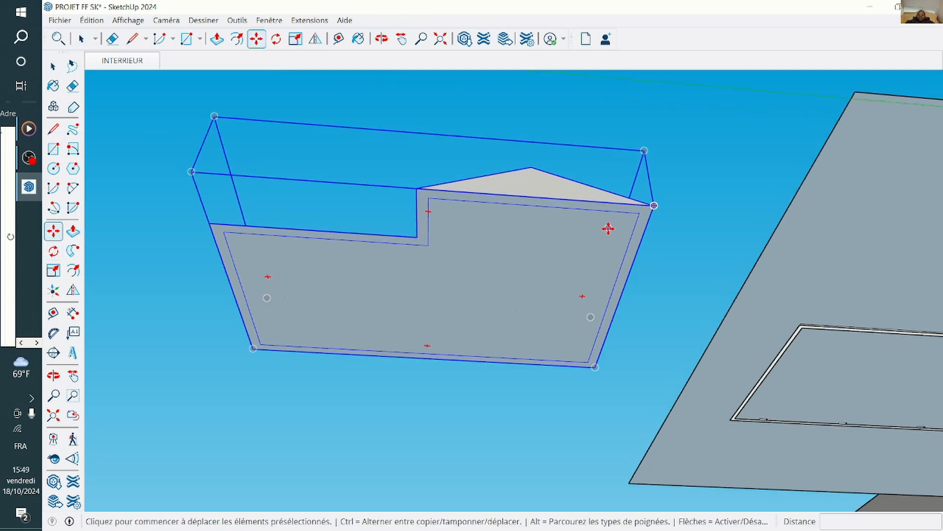
click(646, 207)
scroll(470, 253, down, 3)
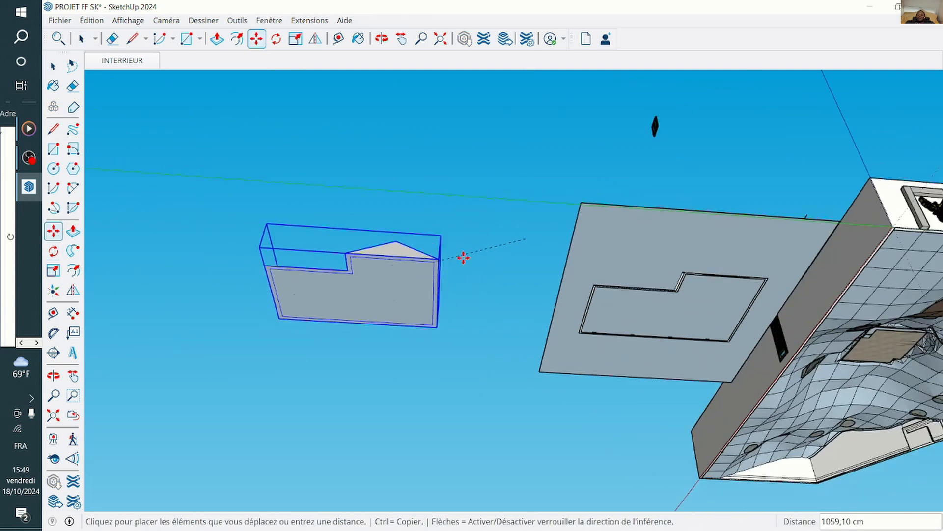
scroll(509, 346, up, 5)
click(515, 320)
scroll(565, 324, down, 8)
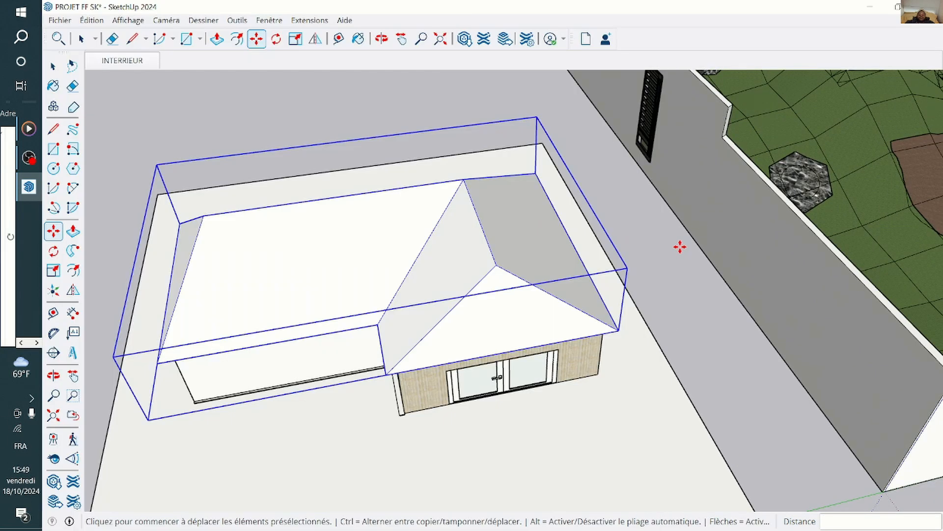
Deselect the roof and examine how it sits and overhangs on the building from the glazed-door side.
scroll(421, 341, down, 2)
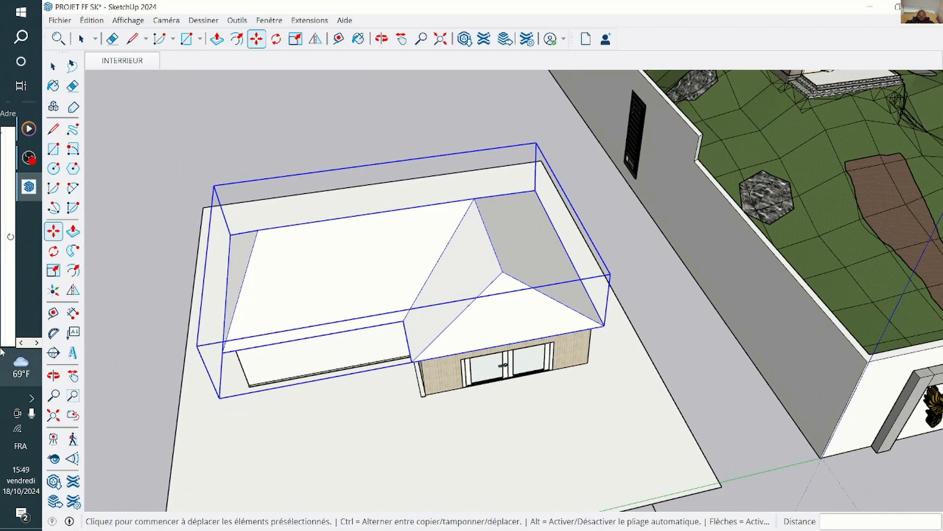
click(54, 375)
drag(359, 280, 541, 322)
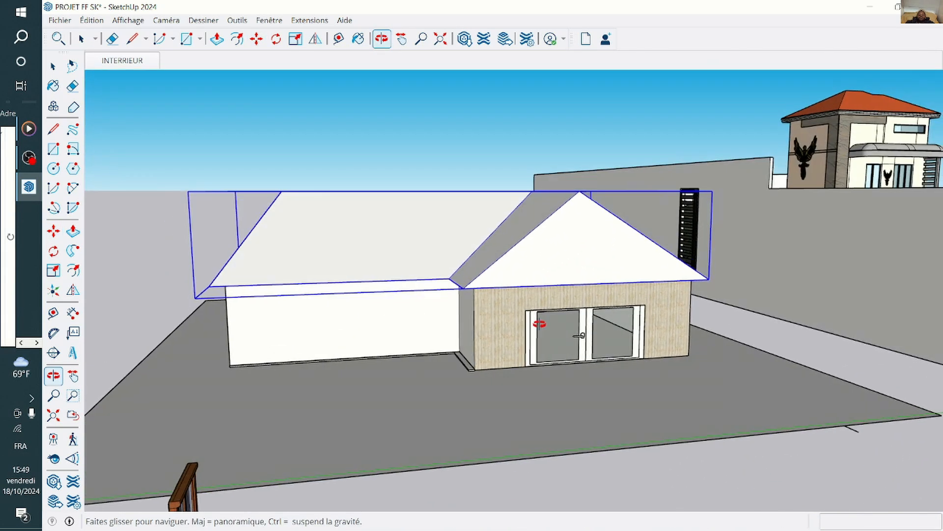
click(53, 66)
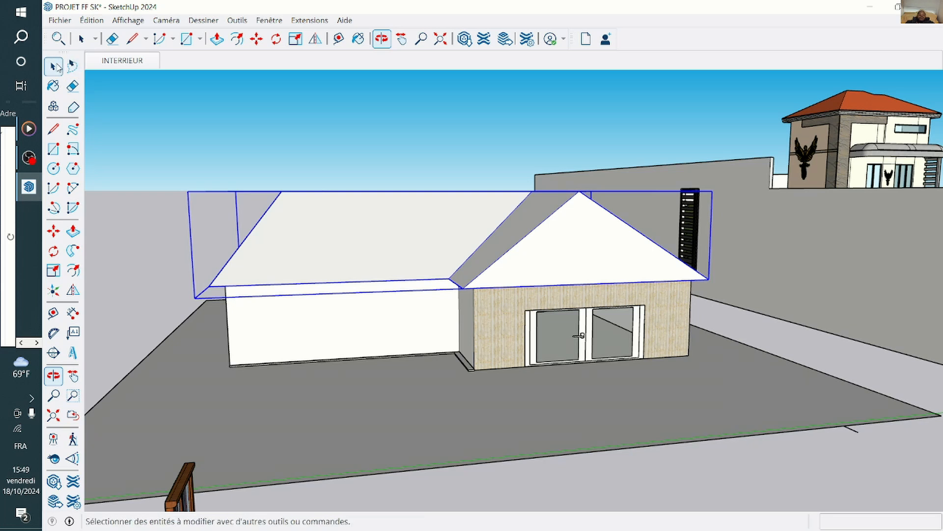
click(422, 153)
middle_drag(640, 275, 638, 299)
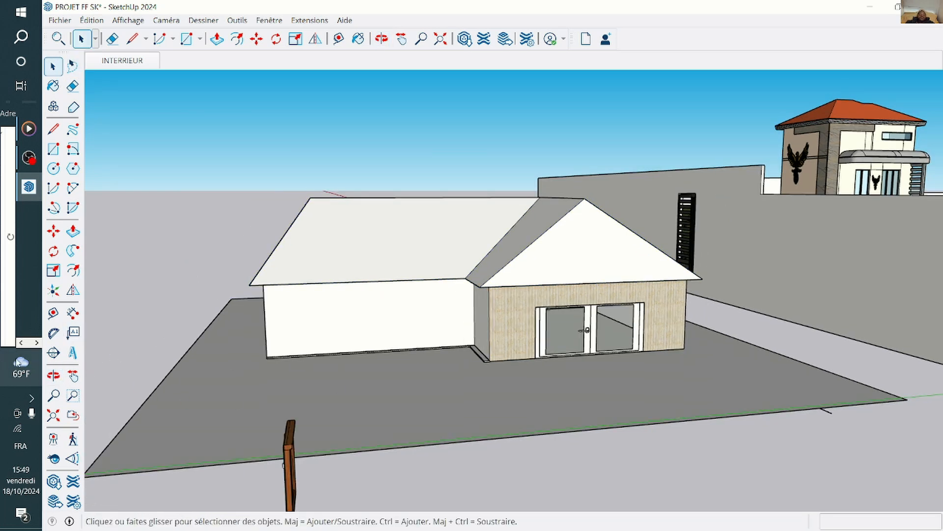
mouse_move(21, 368)
scroll(678, 236, up, 4)
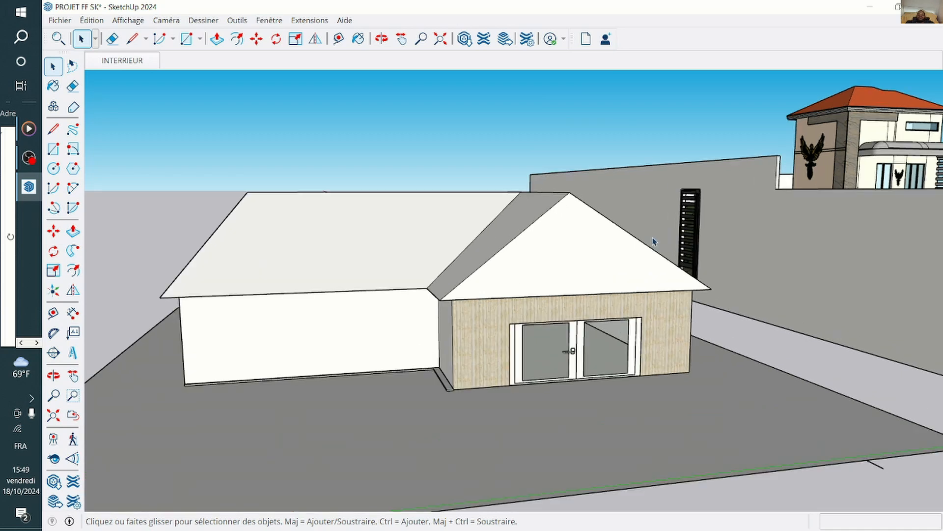
click(53, 375)
scroll(573, 265, down, 2)
mouse_move(574, 265)
mouse_down()
mouse_move(442, 305)
mouse_move(634, 262)
mouse_move(588, 274)
mouse_up()
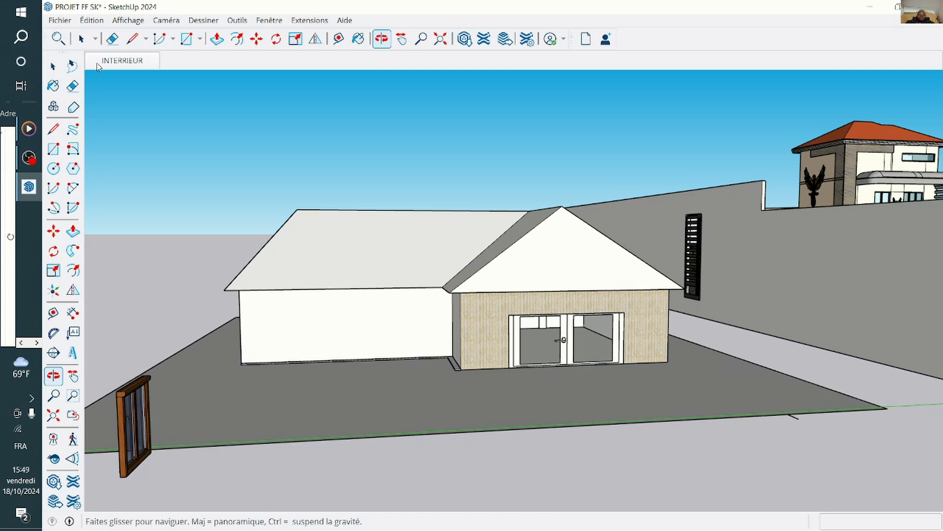
Paint the whole roof group with the orange Tuile festonnée et ornementée material from the Couverture collection.
click(59, 87)
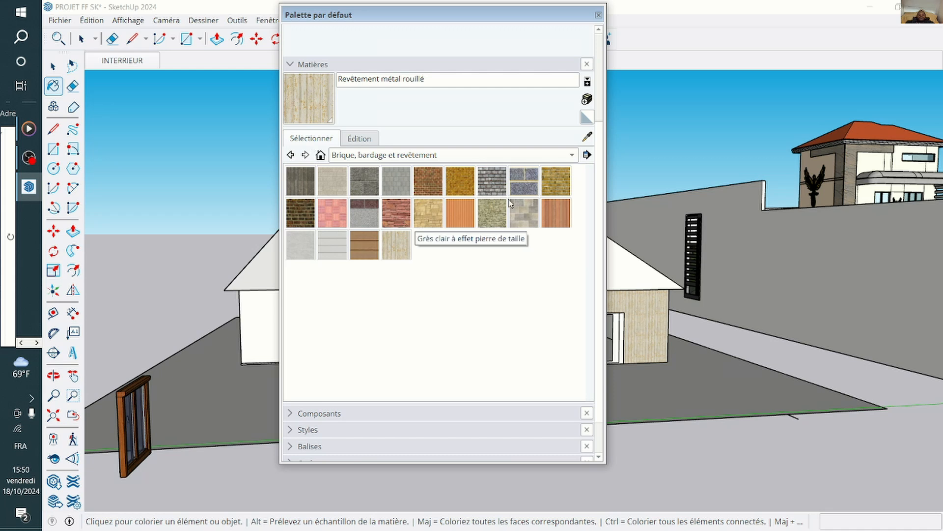
click(571, 156)
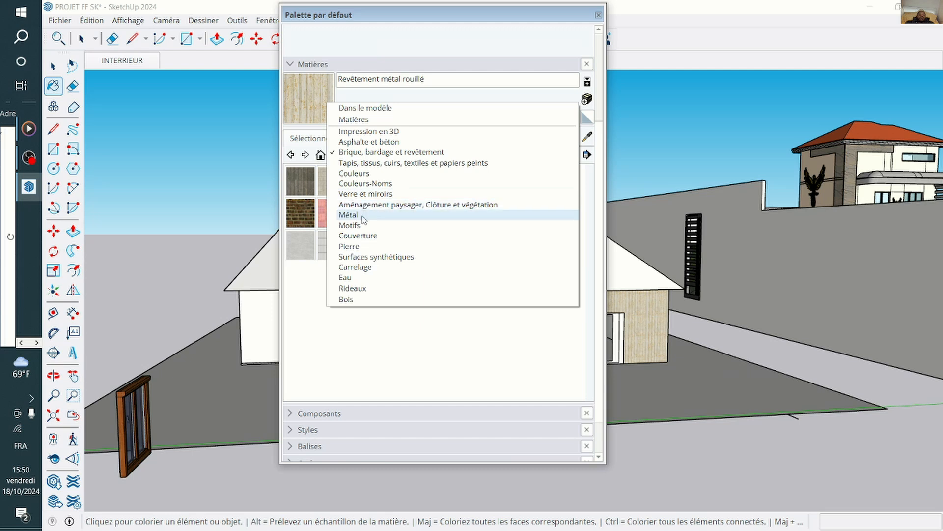
click(366, 237)
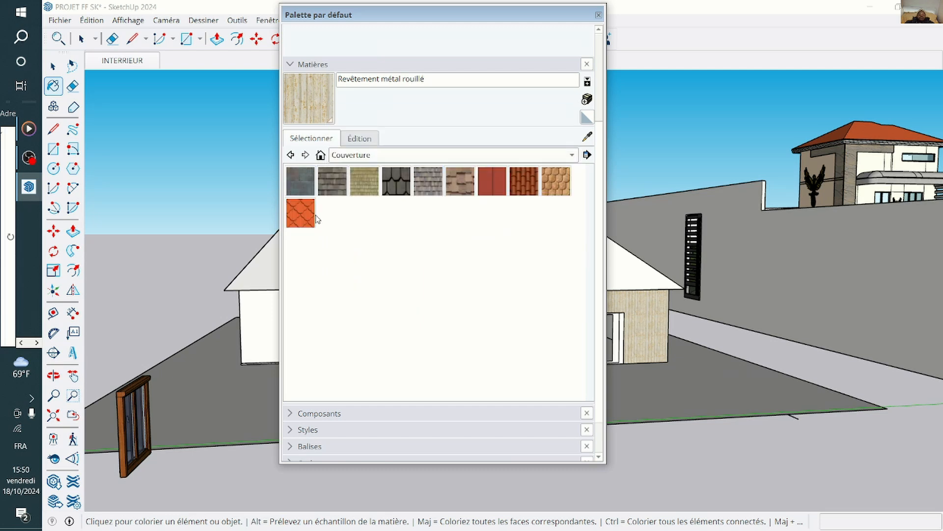
click(314, 218)
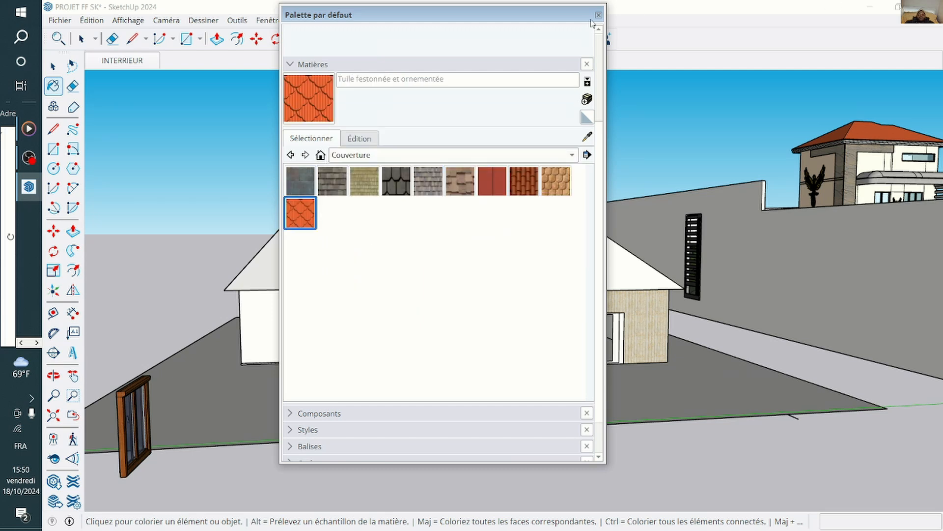
drag(592, 23, 842, 100)
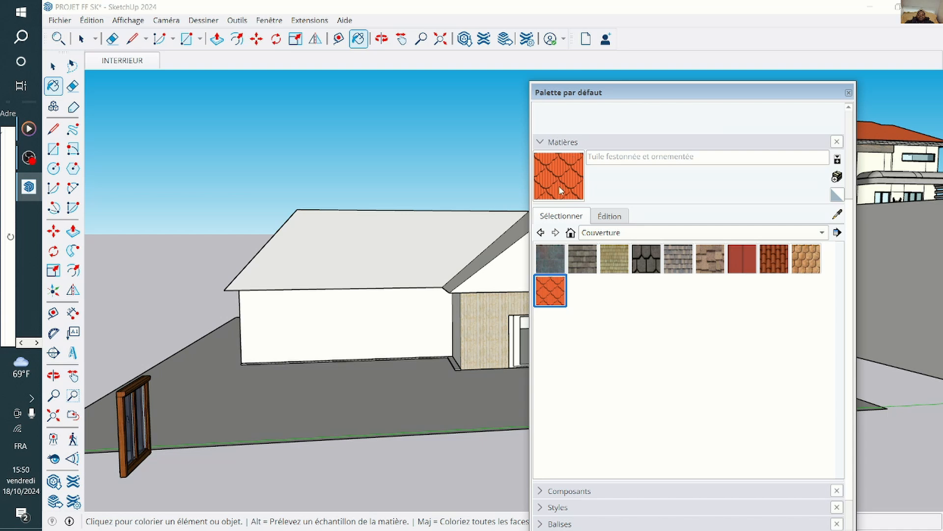
scroll(377, 242, up, 2)
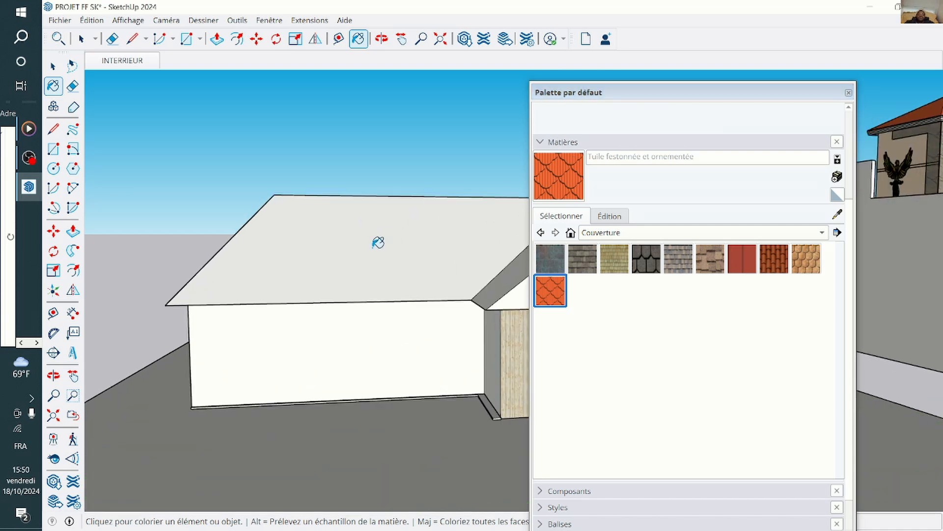
scroll(344, 241, down, 5)
click(436, 239)
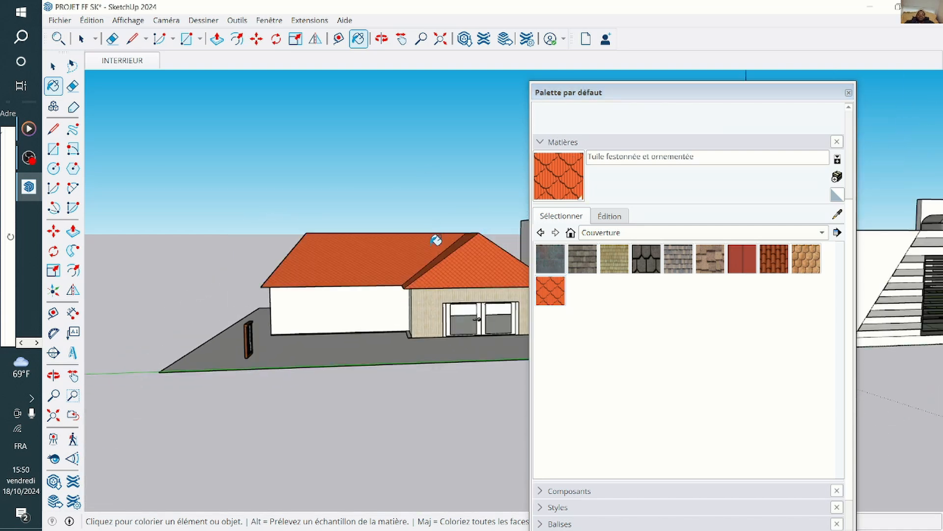
scroll(259, 242, down, 4)
scroll(269, 277, up, 5)
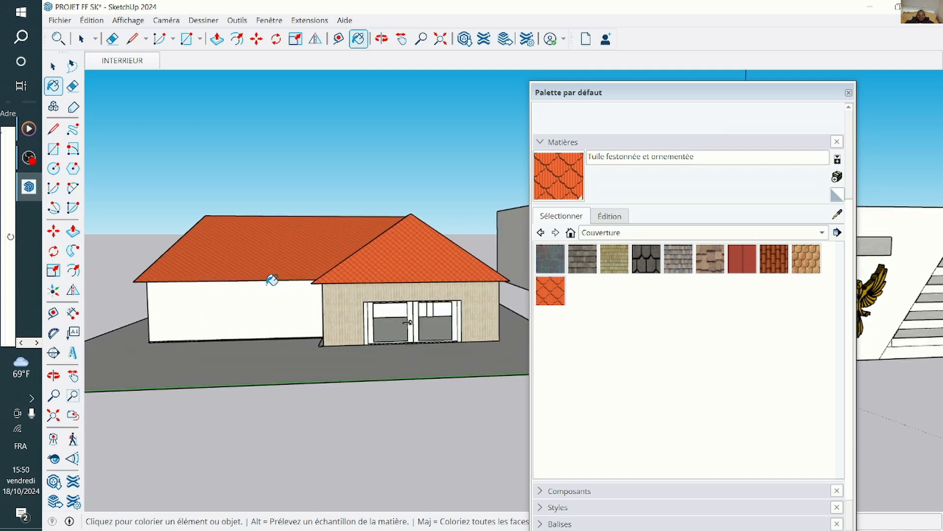
scroll(272, 279, up, 2)
scroll(271, 279, down, 1)
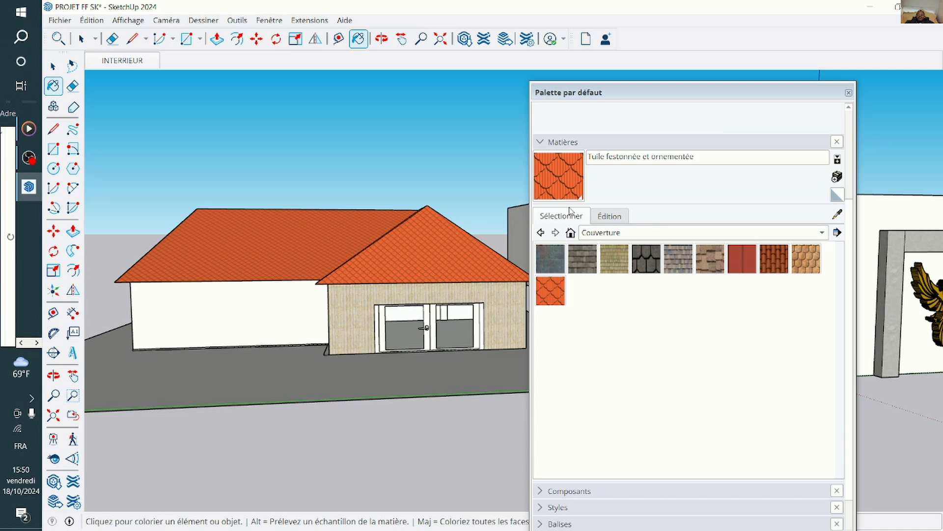
Paint the ground around the building with Végétation flou 01 from the Aménagement paysager, Clôture et végétation collection, and close the materials palette.
click(610, 216)
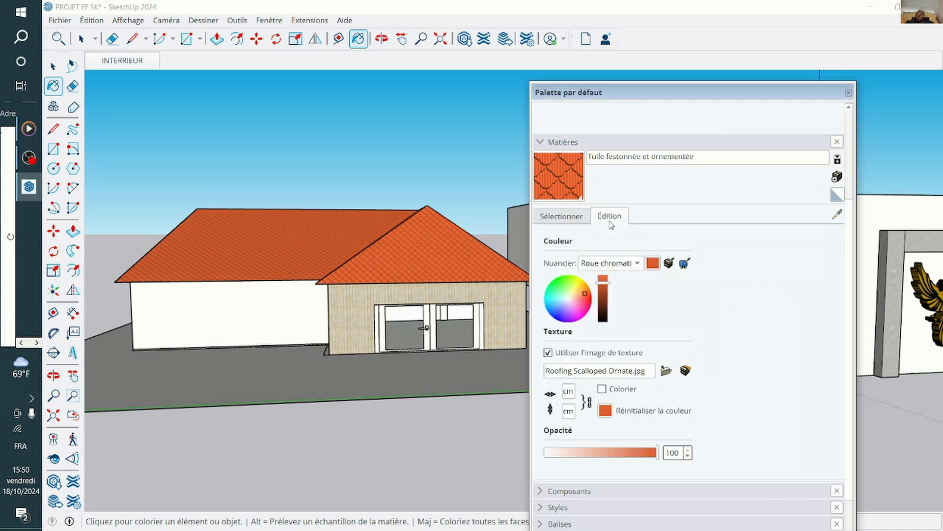
click(564, 219)
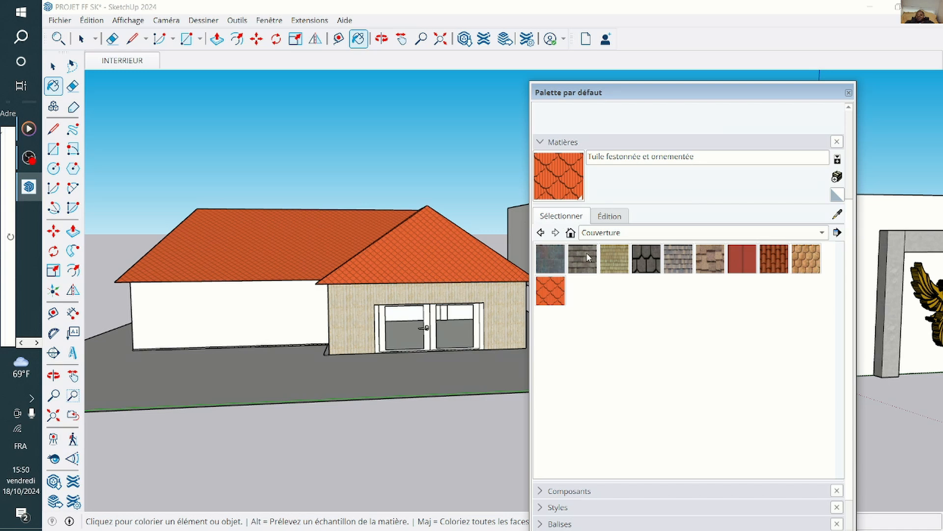
click(822, 234)
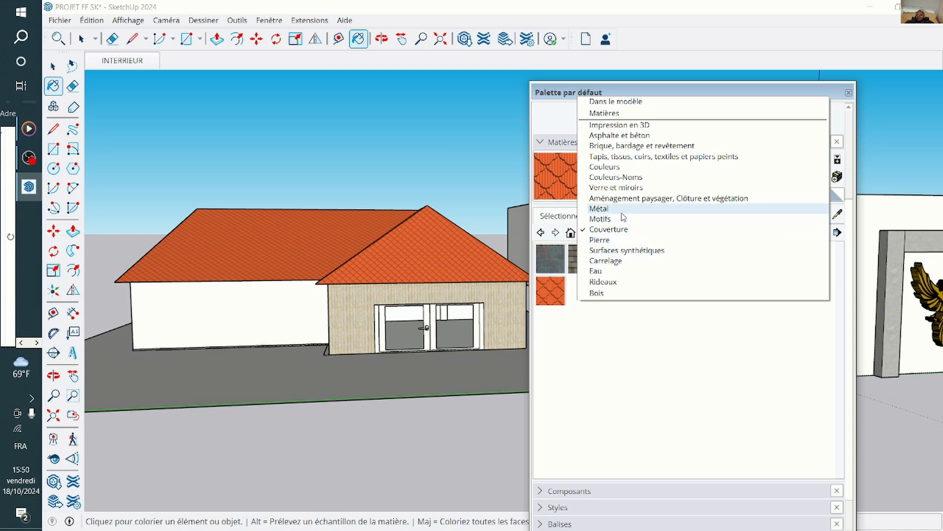
click(650, 201)
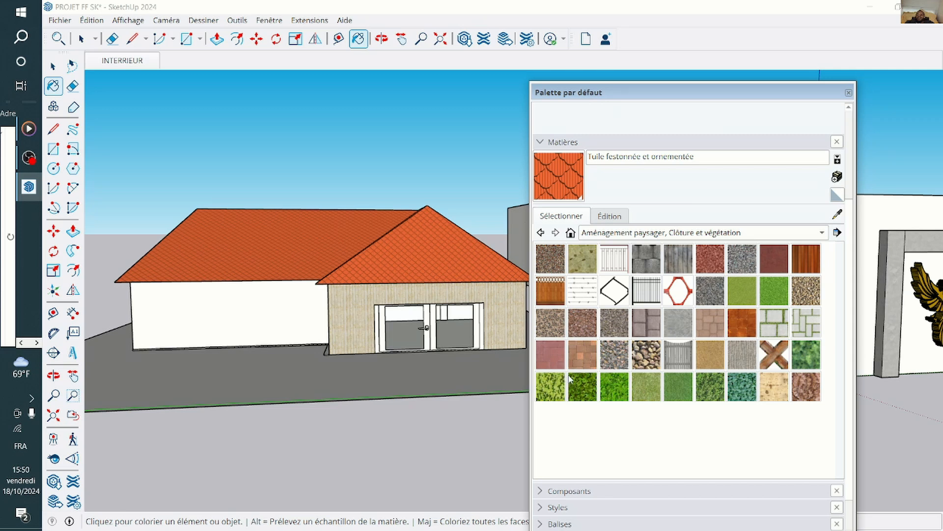
click(806, 355)
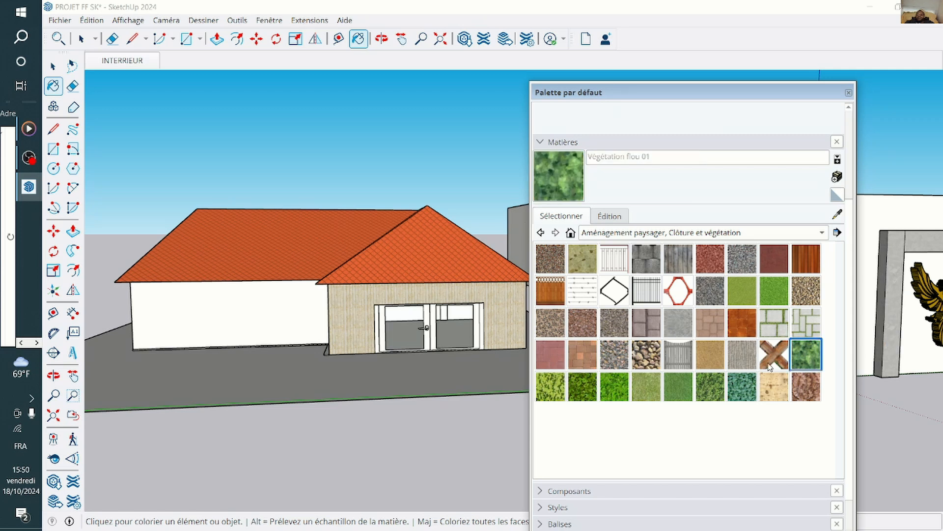
click(200, 379)
scroll(248, 251, down, 3)
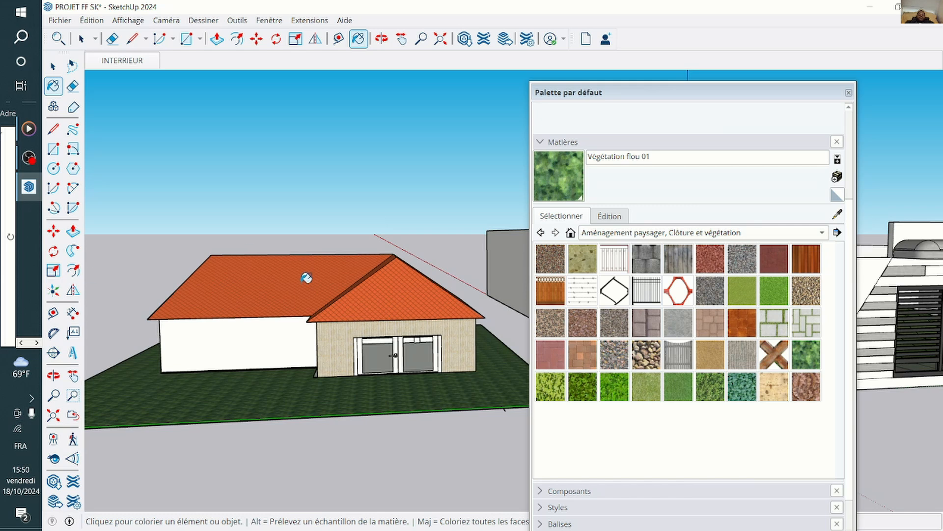
scroll(309, 277, down, 2)
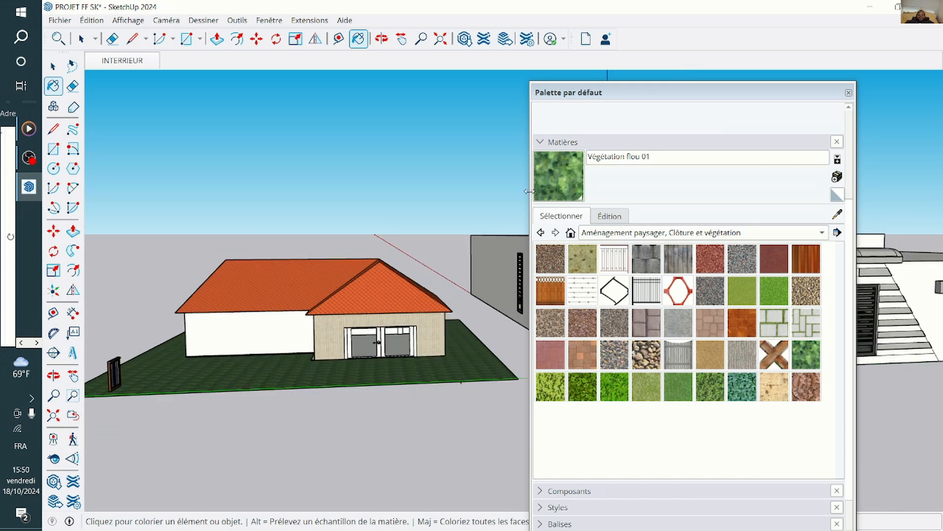
click(849, 93)
scroll(359, 319, up, 2)
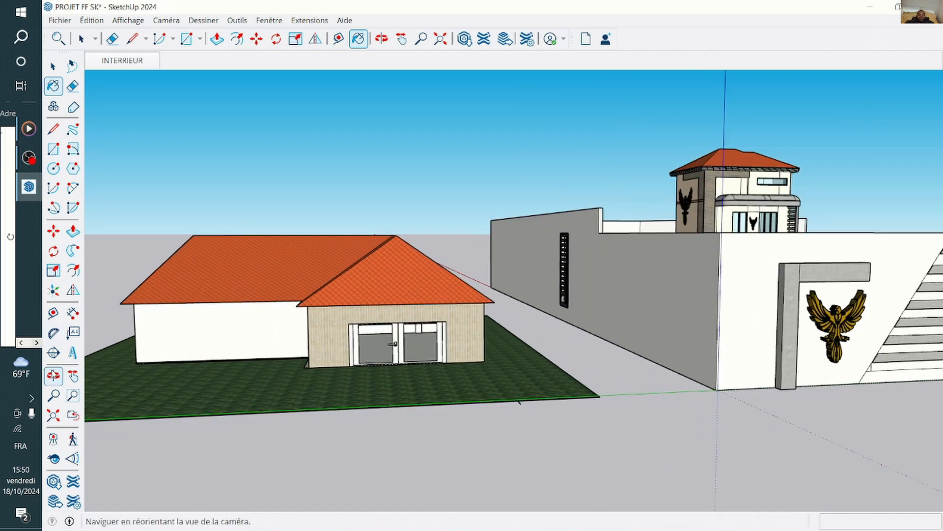
click(54, 375)
drag(286, 290, 426, 291)
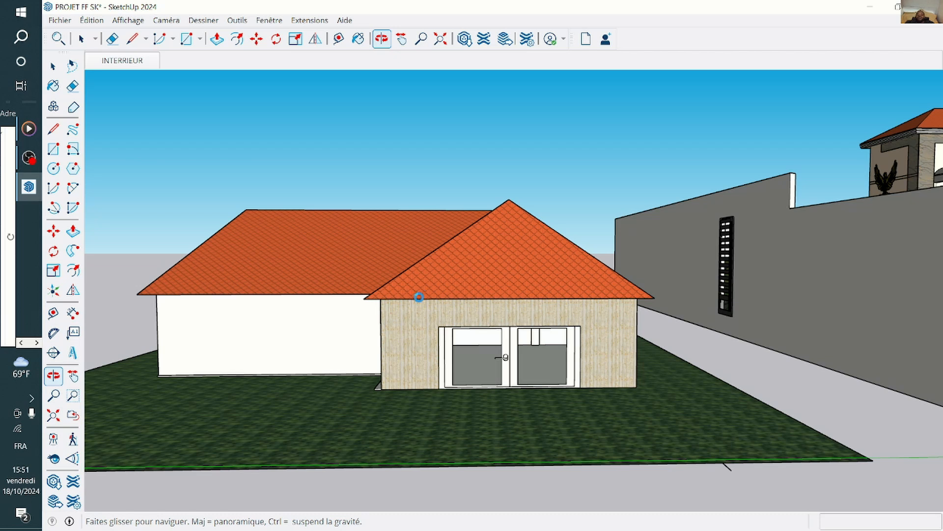